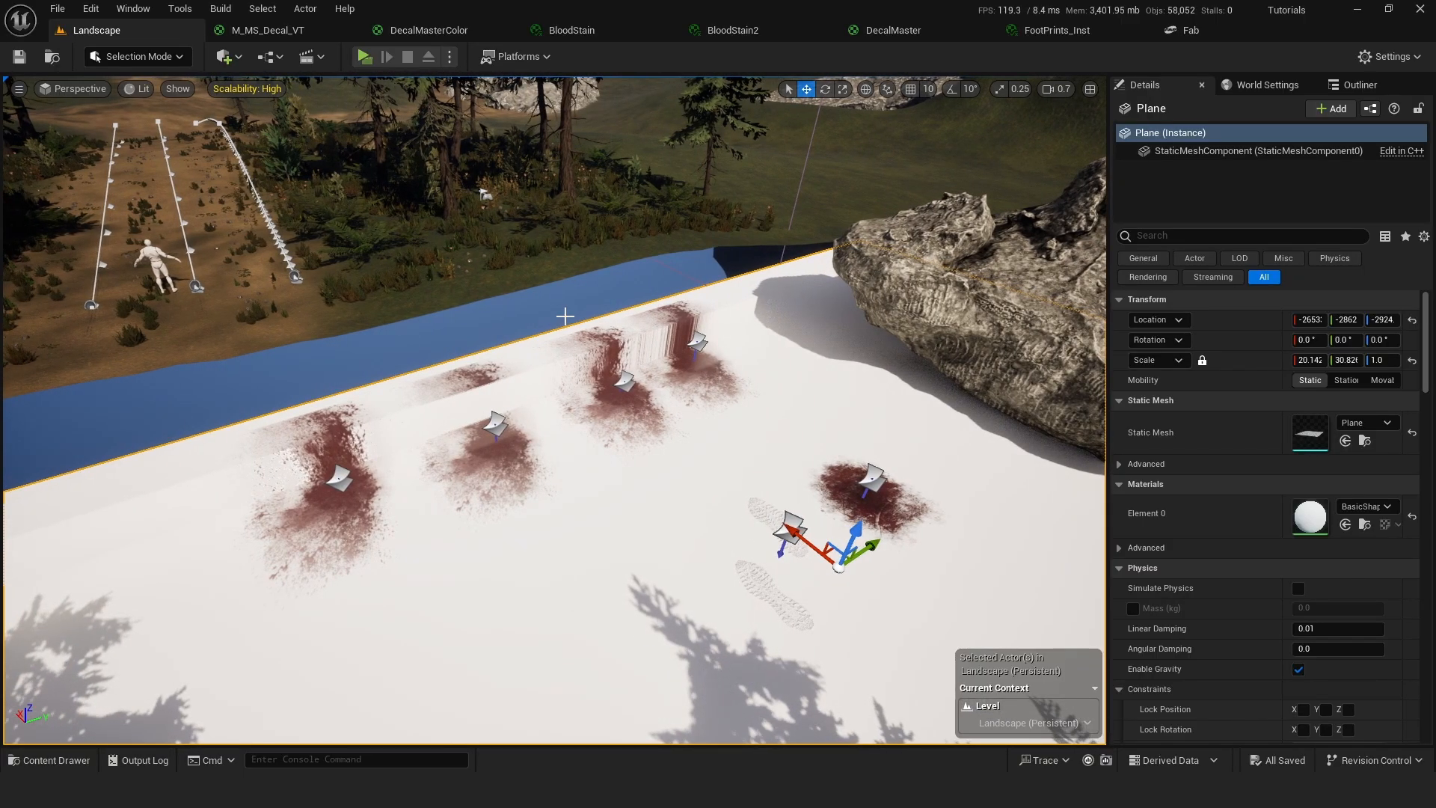
Look over the blood decals in the level and browse the Quixel decals offered in Fab.
right_drag(566, 316, 448, 410)
key(w)
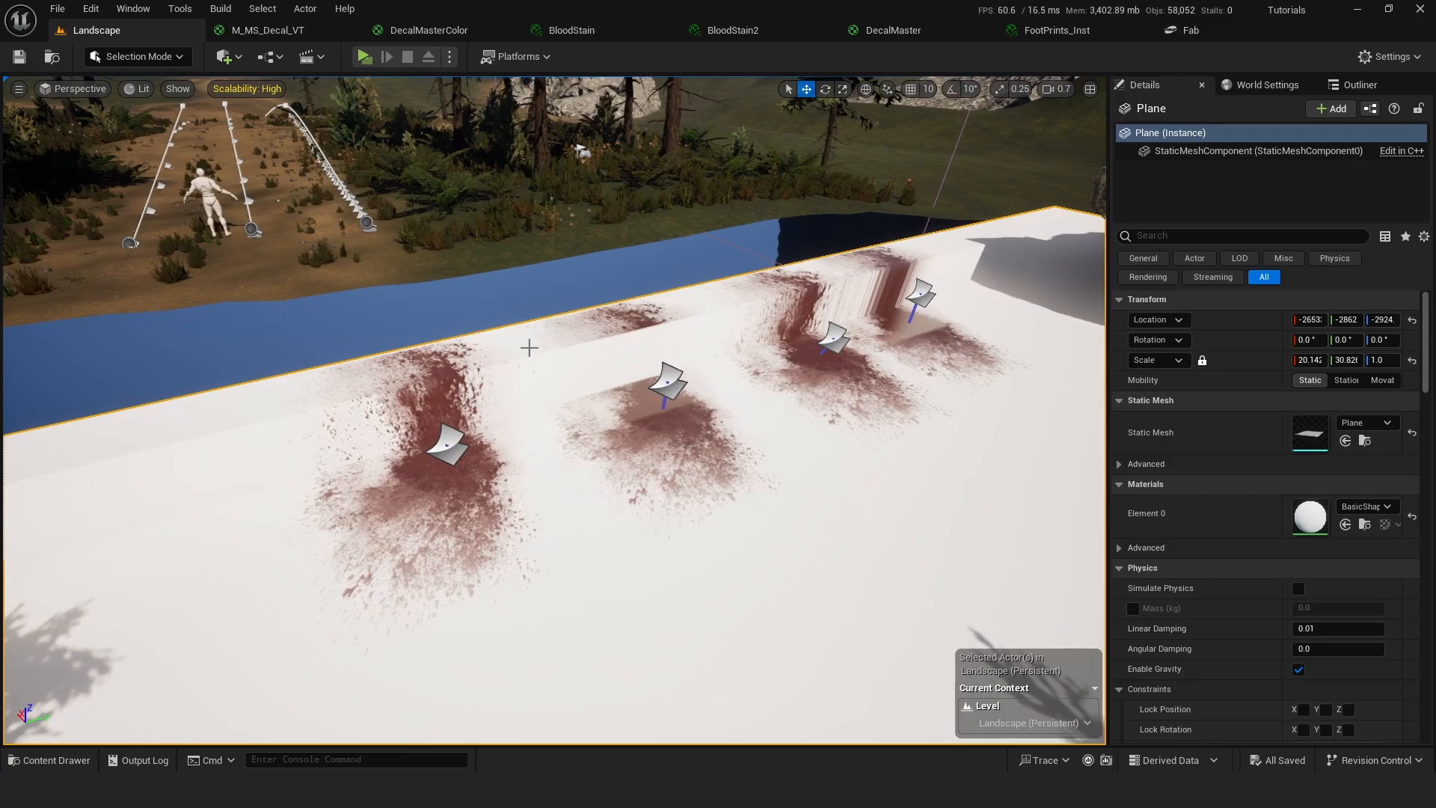
click(1197, 31)
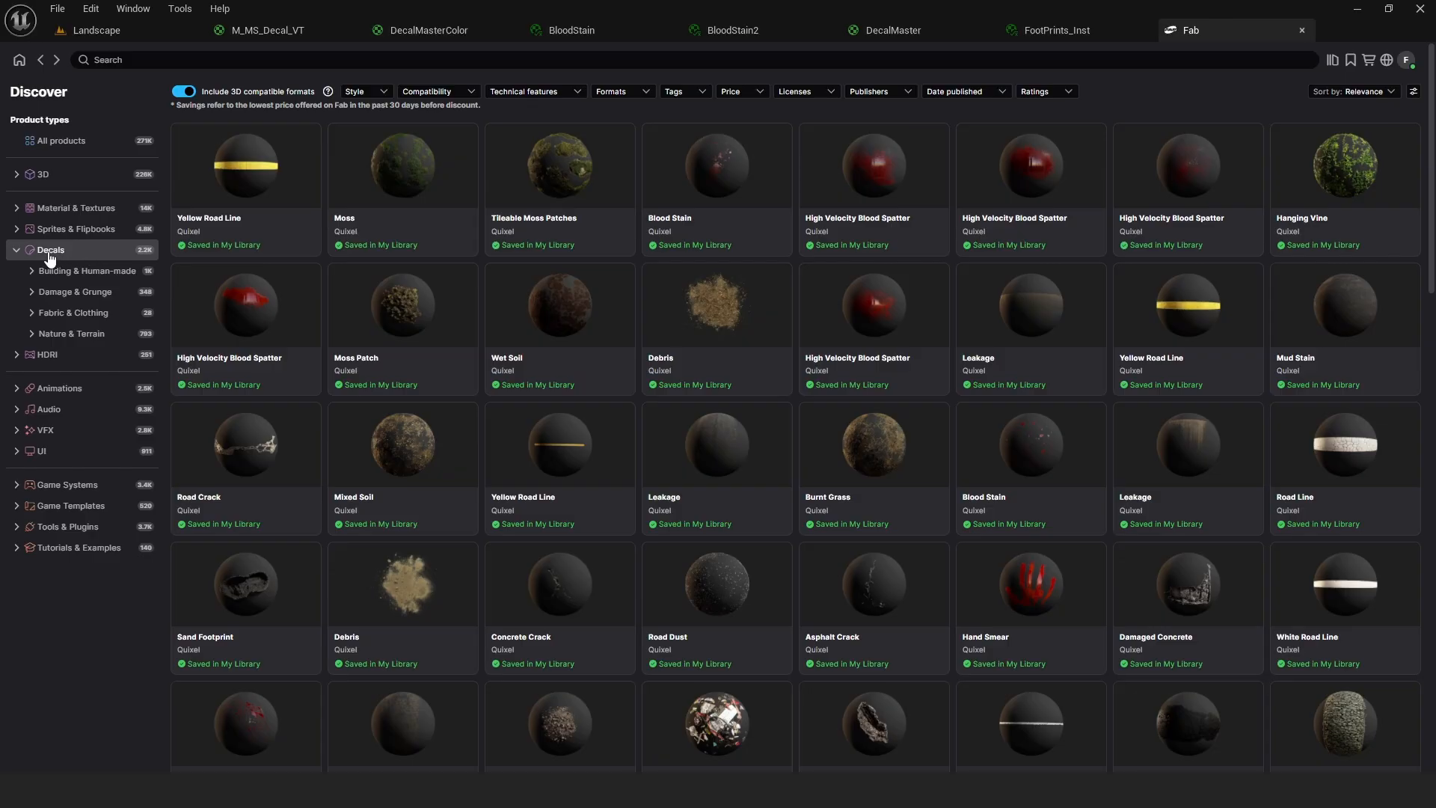
scroll(561, 310, down, 10)
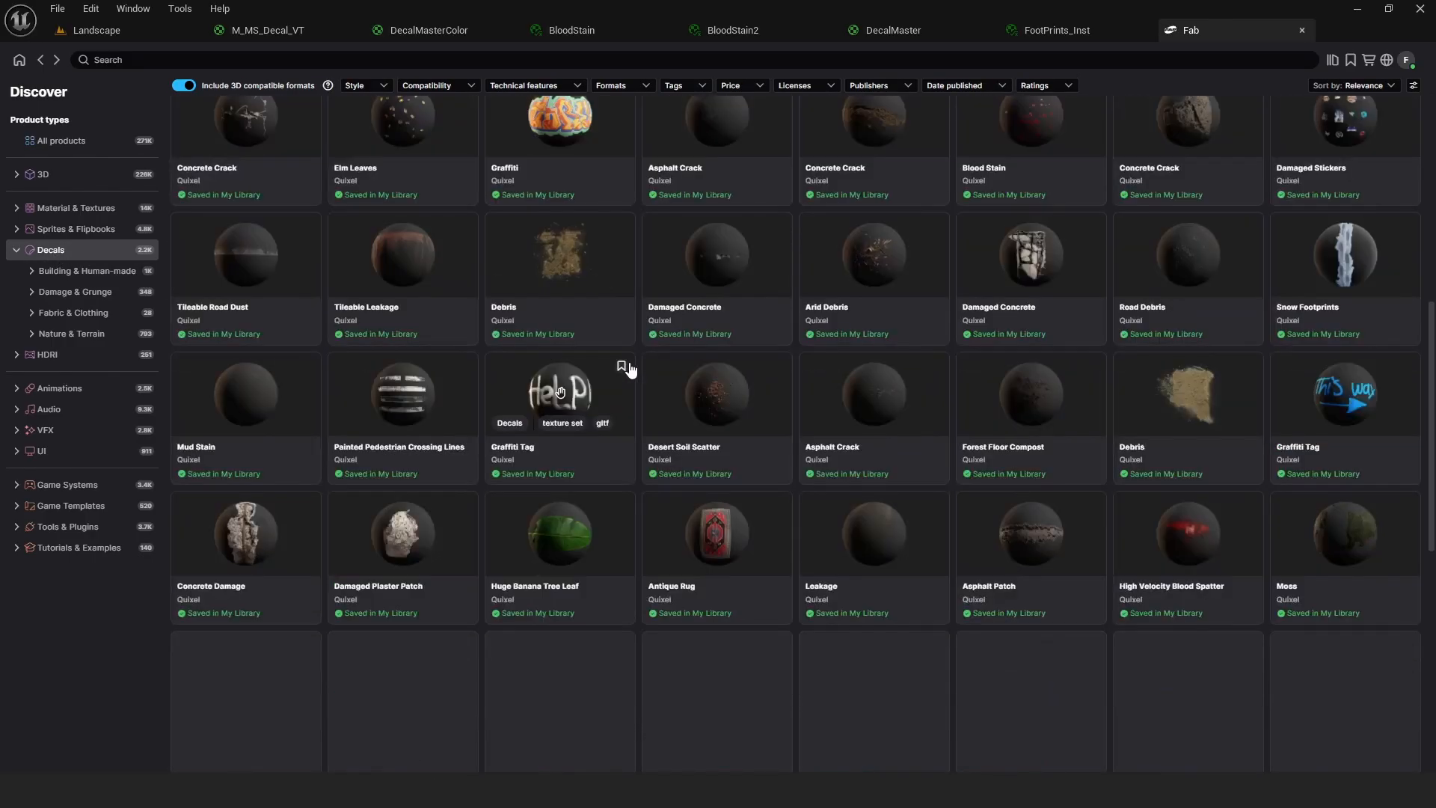
scroll(632, 370, up, 15)
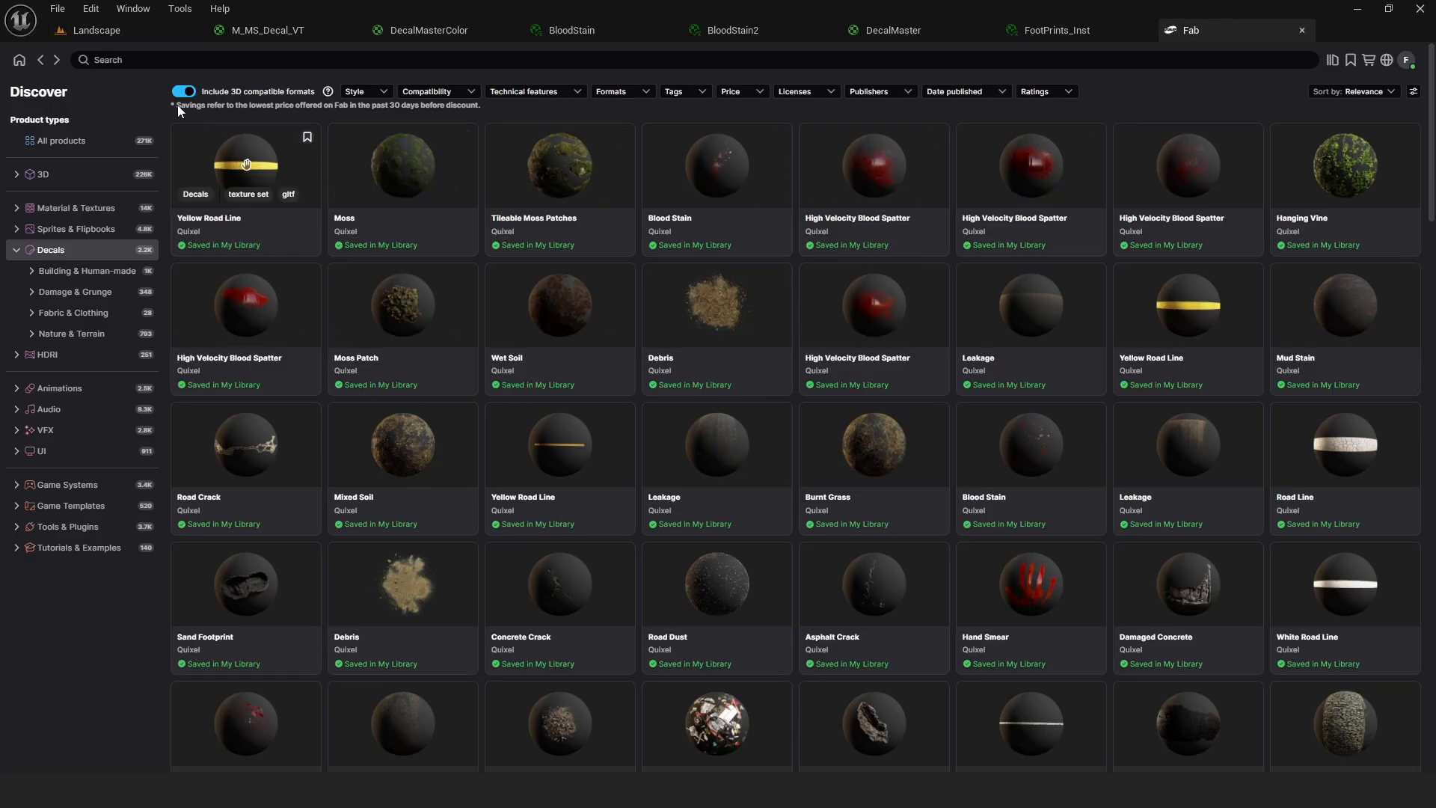
Open the M_MS_Decal_VT material and examine its Base Color & Opacity, ORM, Normal and Displacement node groups.
click(96, 30)
click(271, 32)
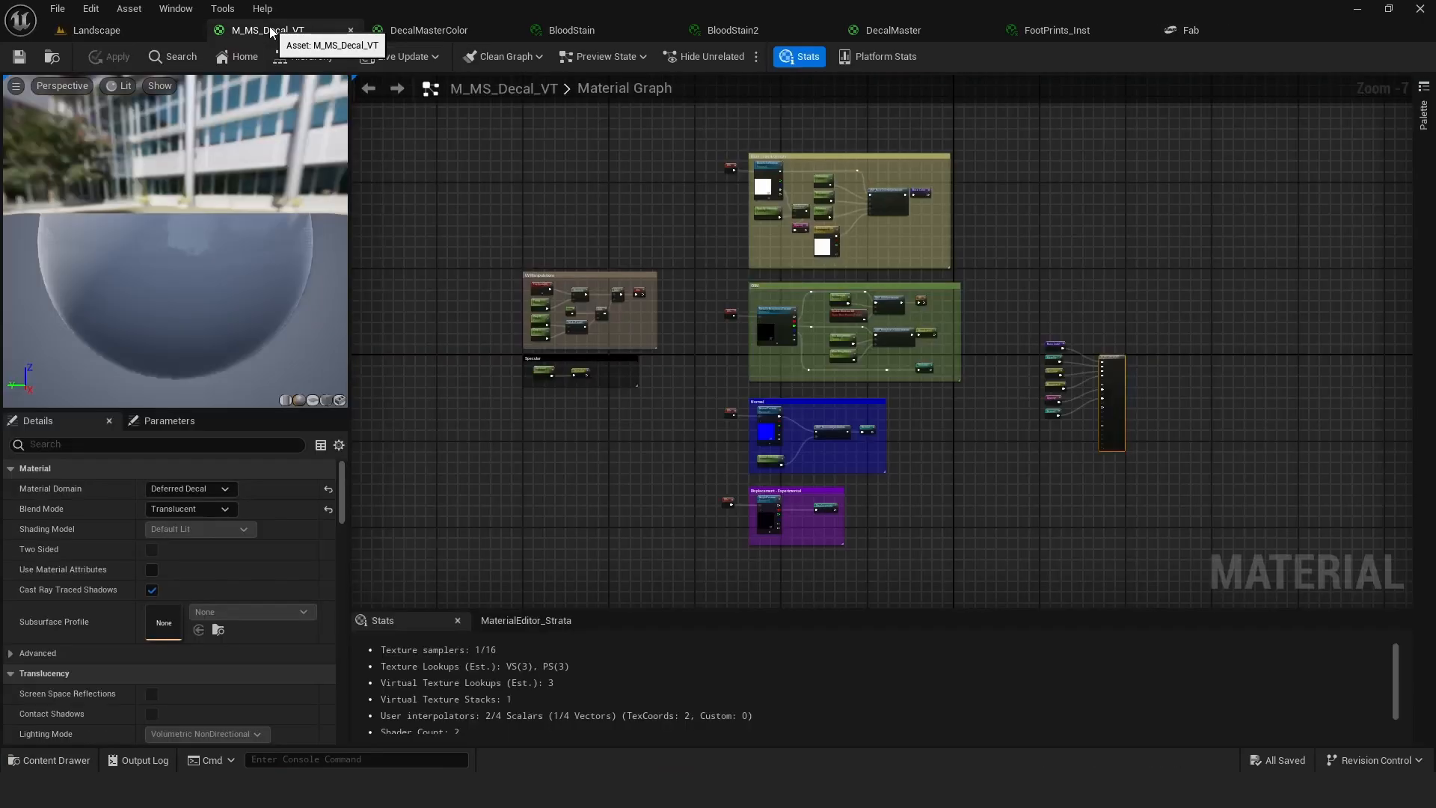
right_drag(664, 232, 581, 311)
scroll(752, 267, up, 1)
scroll(739, 253, up, 1)
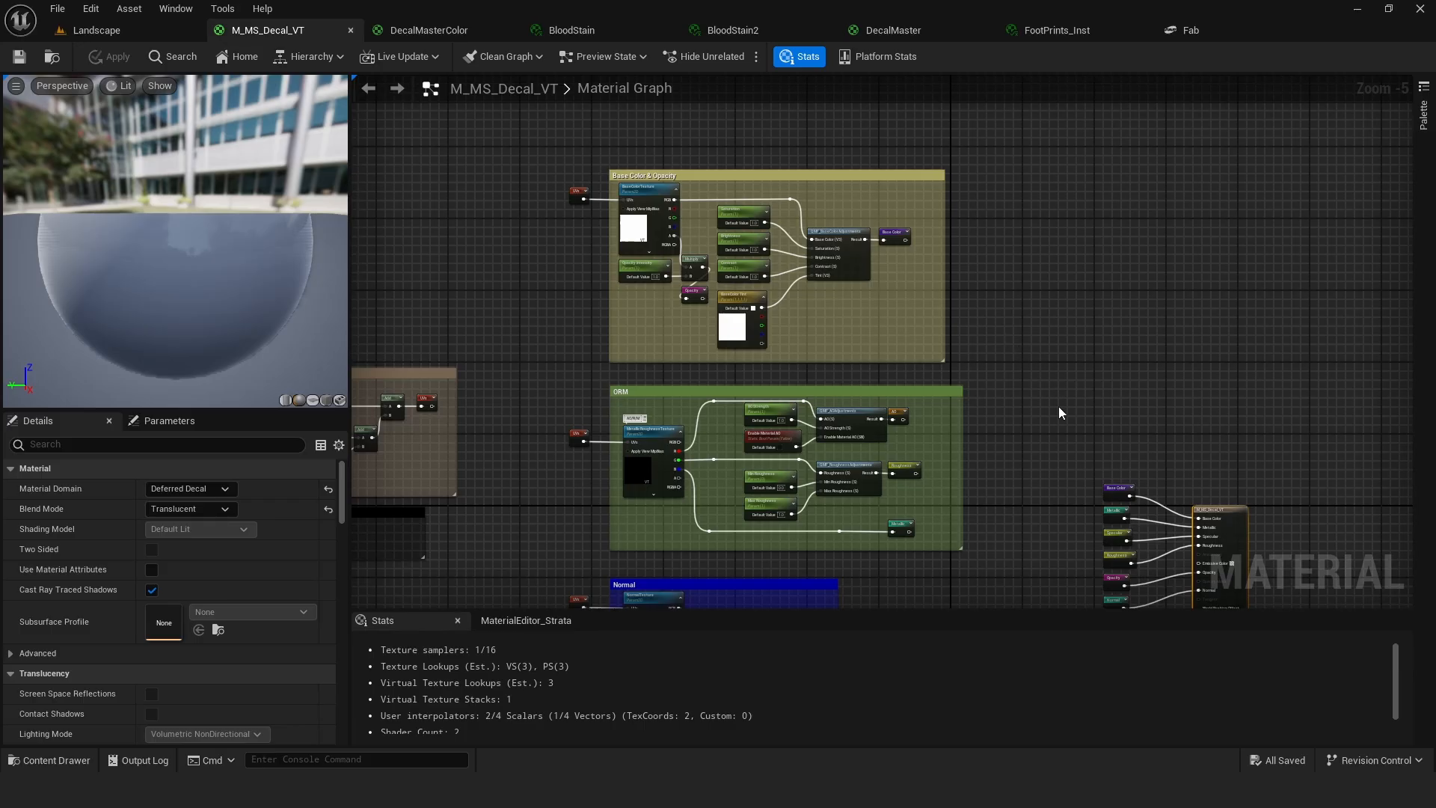
right_drag(1058, 407, 1174, 308)
scroll(688, 232, down, 1)
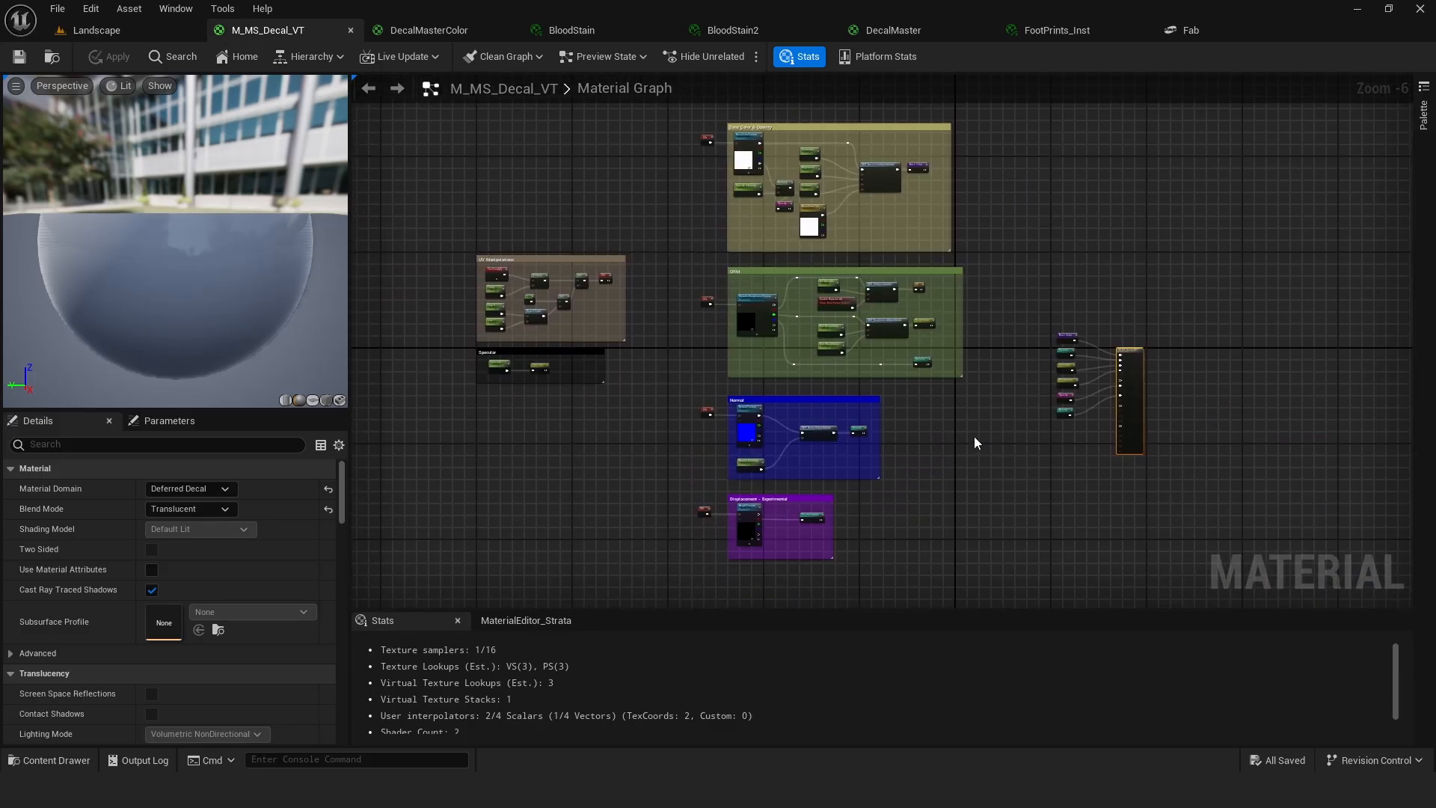
Examine the M_MS_Decal_VT output node's connected inputs together with its Material Domain and Blend Mode settings.
right_drag(991, 428, 663, 366)
scroll(904, 346, up, 3)
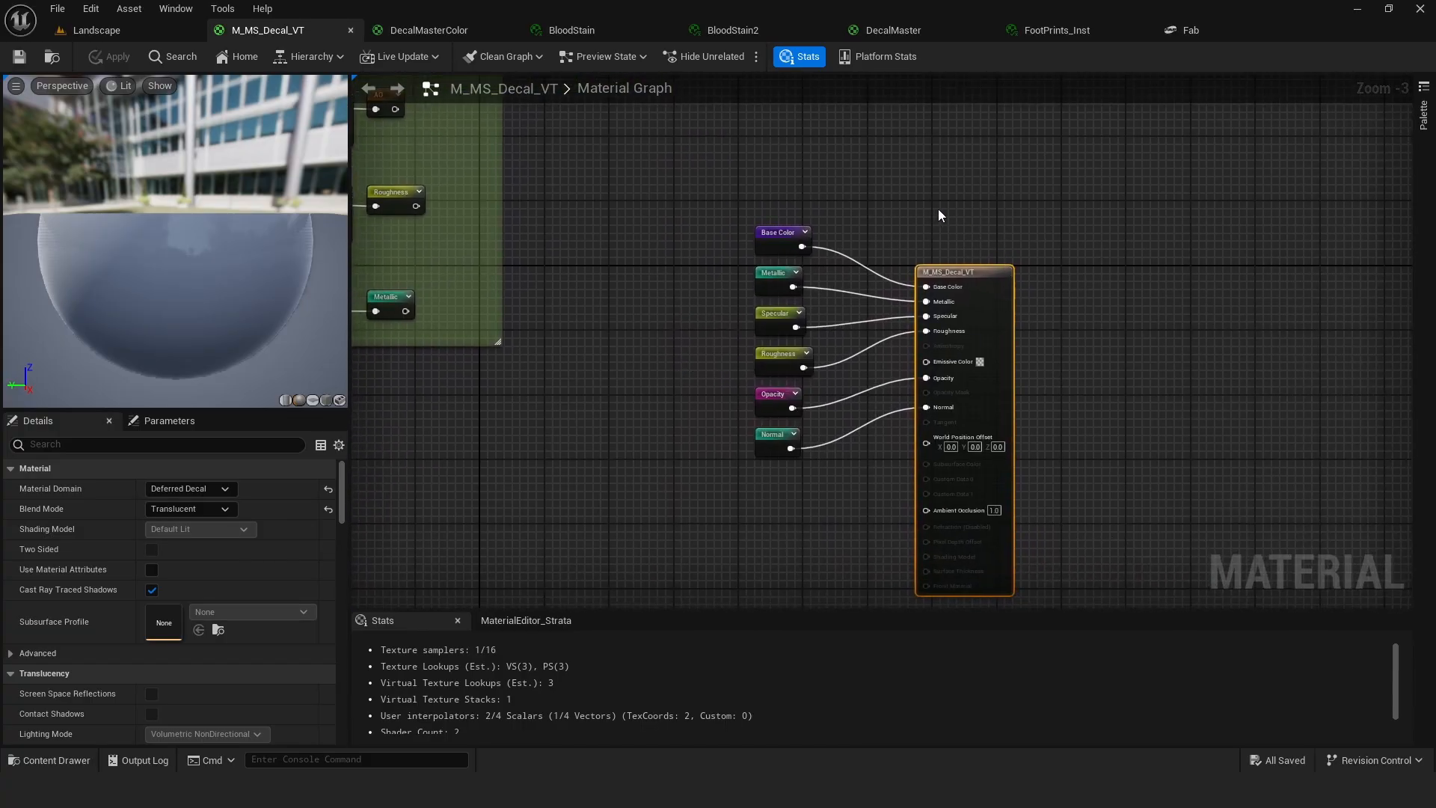
click(938, 210)
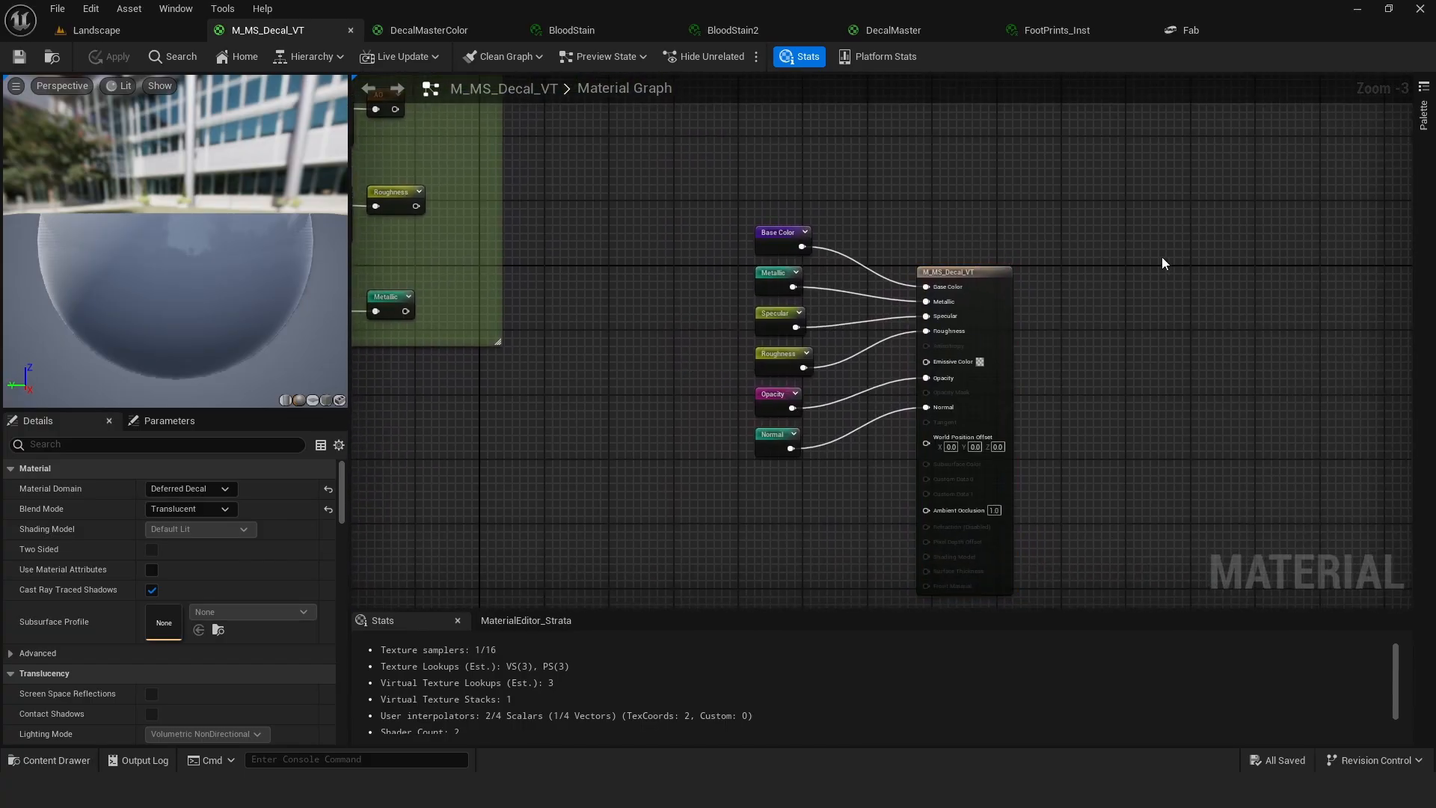
click(972, 274)
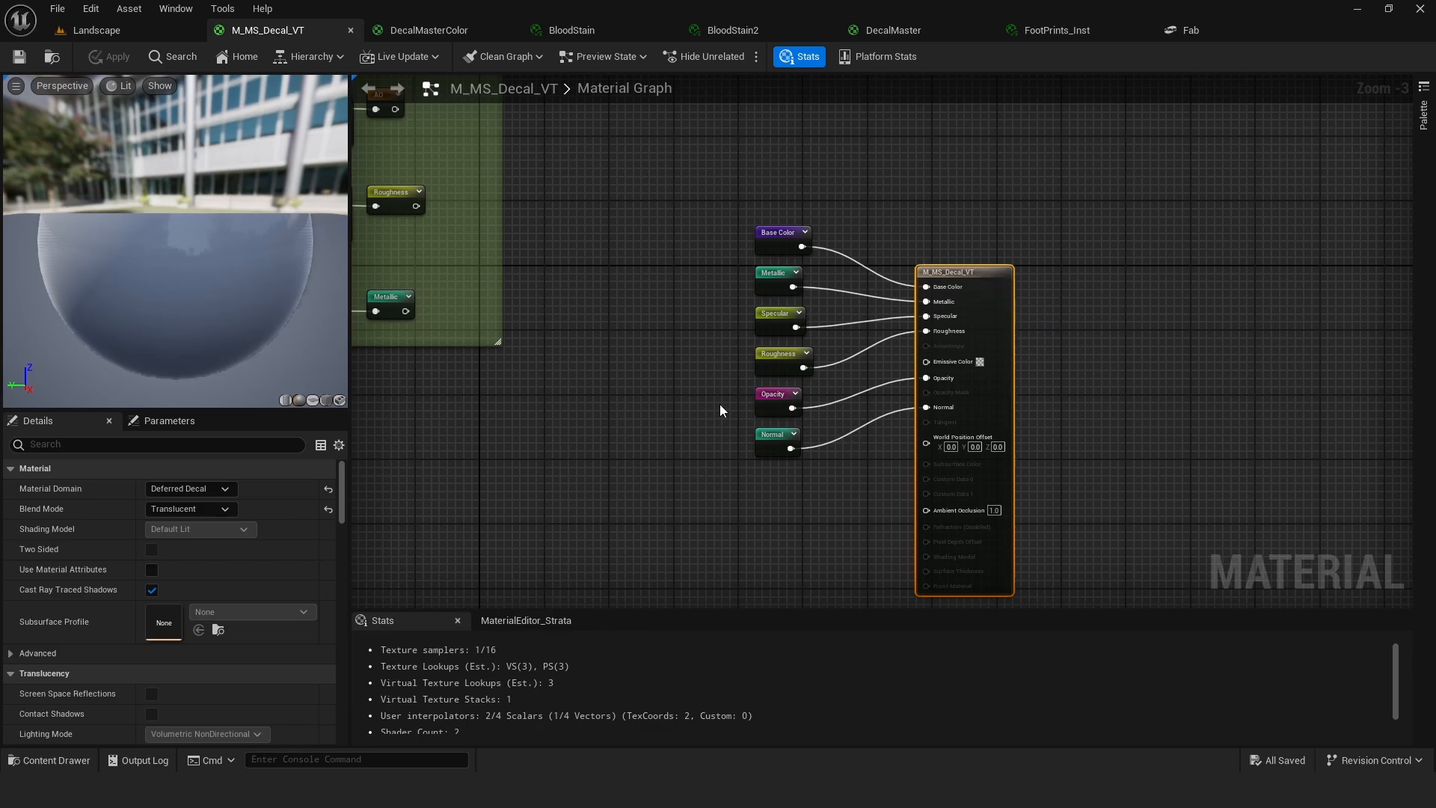
right_drag(658, 407, 722, 387)
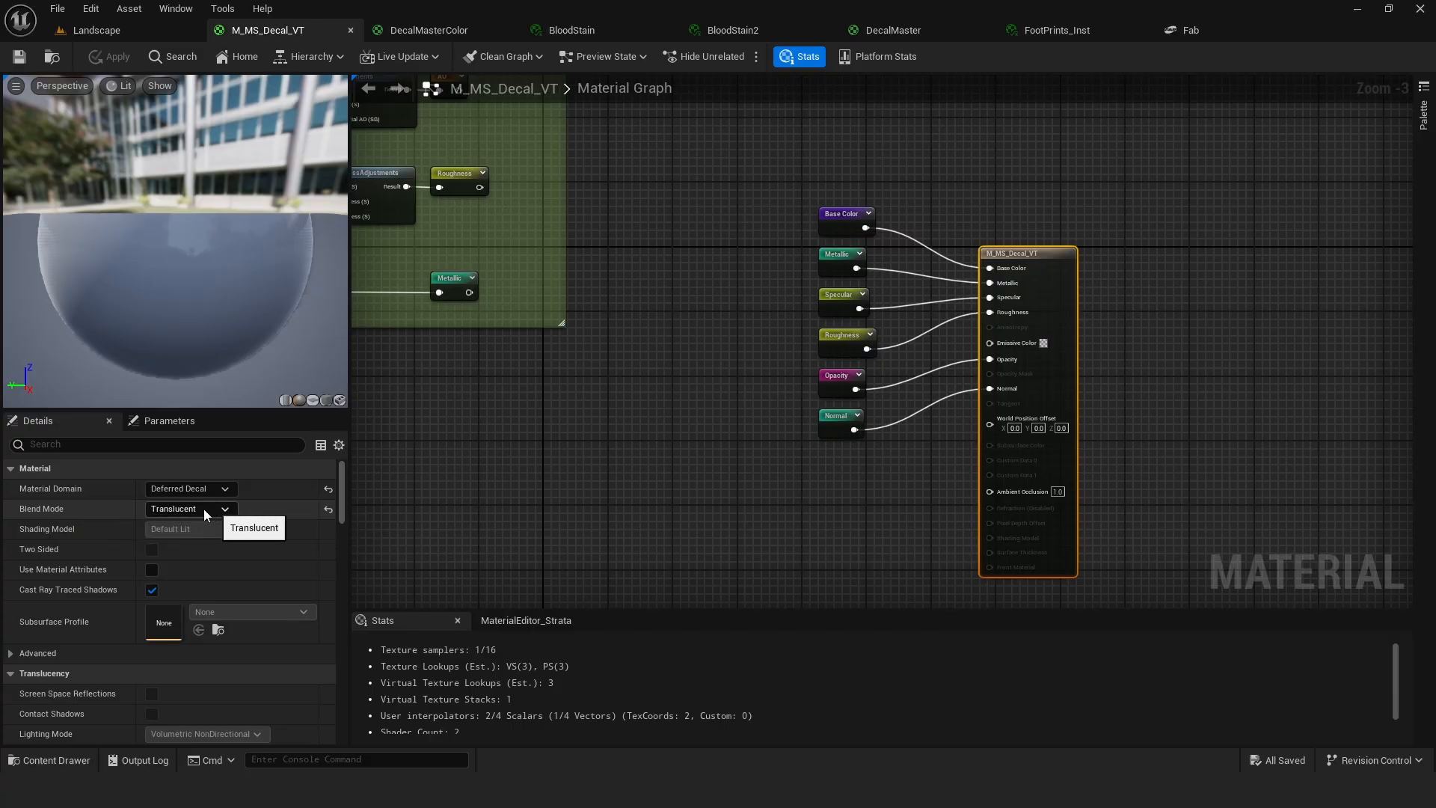
right_drag(571, 413, 901, 403)
scroll(737, 404, down, 2)
right_drag(730, 404, 920, 410)
Return to the Landscape level and move the BloodStain3 decal from the white plane onto the large rock.
click(112, 32)
mouse_move(669, 415)
right_down()
mouse_move(695, 426)
mouse_move(673, 419)
mouse_move(649, 447)
mouse_move(684, 434)
right_up()
click(649, 447)
right_drag(574, 404, 449, 441)
right_drag(631, 482, 645, 414)
click(597, 461)
drag(535, 390, 839, 101)
right_drag(836, 112, 724, 312)
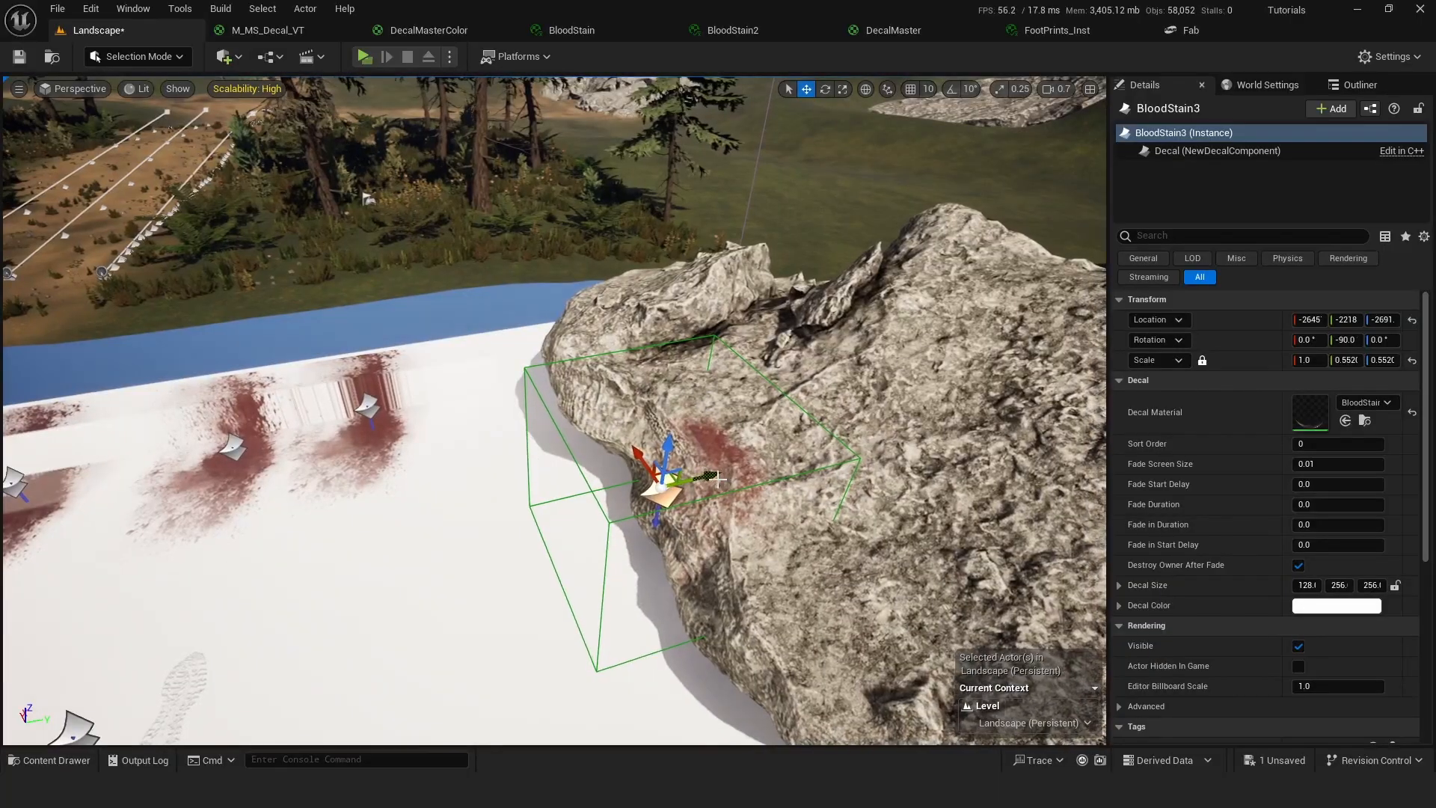
drag(711, 470, 830, 423)
mouse_move(653, 479)
alt+mouse_down()
mouse_move(793, 434)
mouse_move(652, 479)
alt+mouse_up()
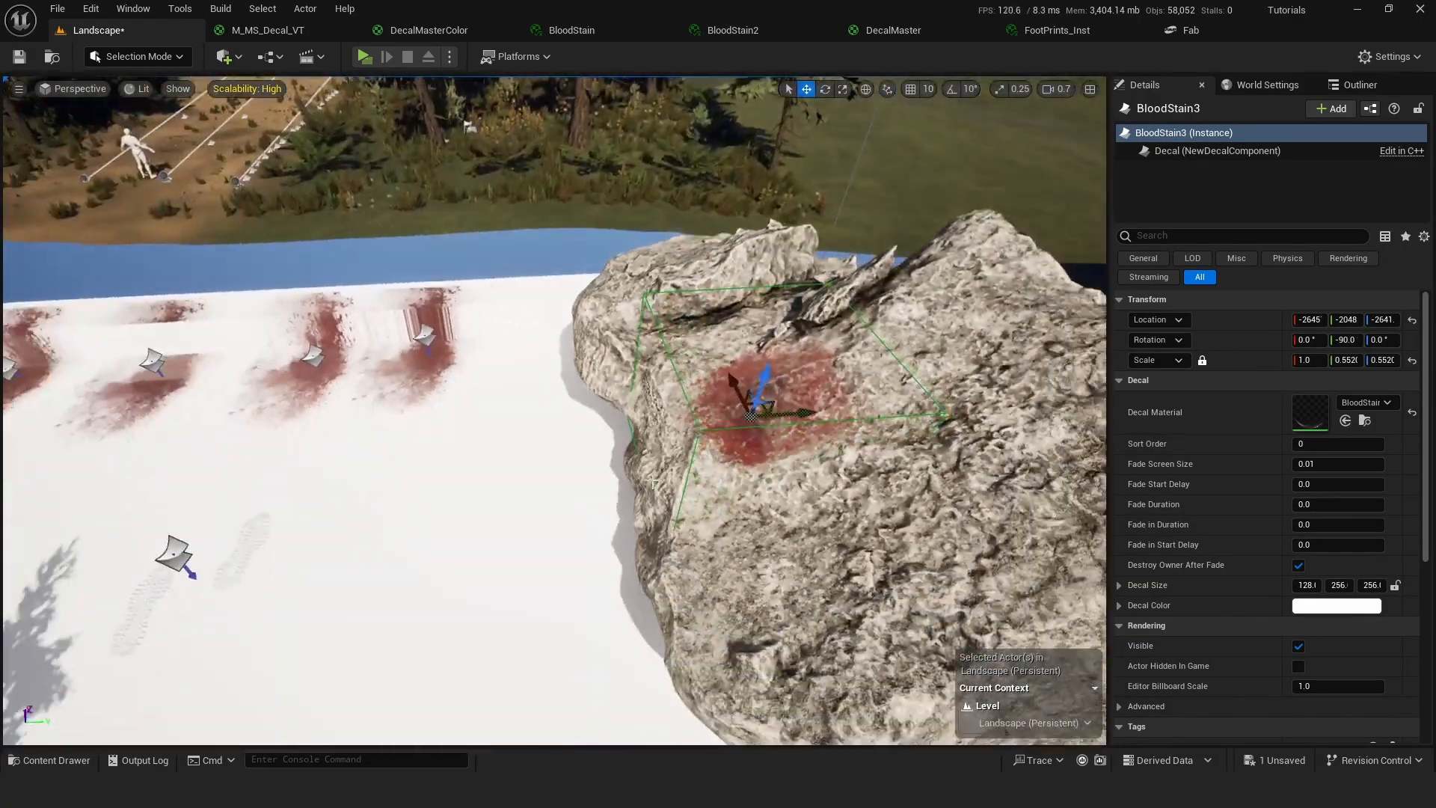
Move the BloodStain3 decal off the rock onto the white plane beside the footprints.
drag(751, 416, 381, 496)
key(a)
right_drag(359, 452, 358, 452)
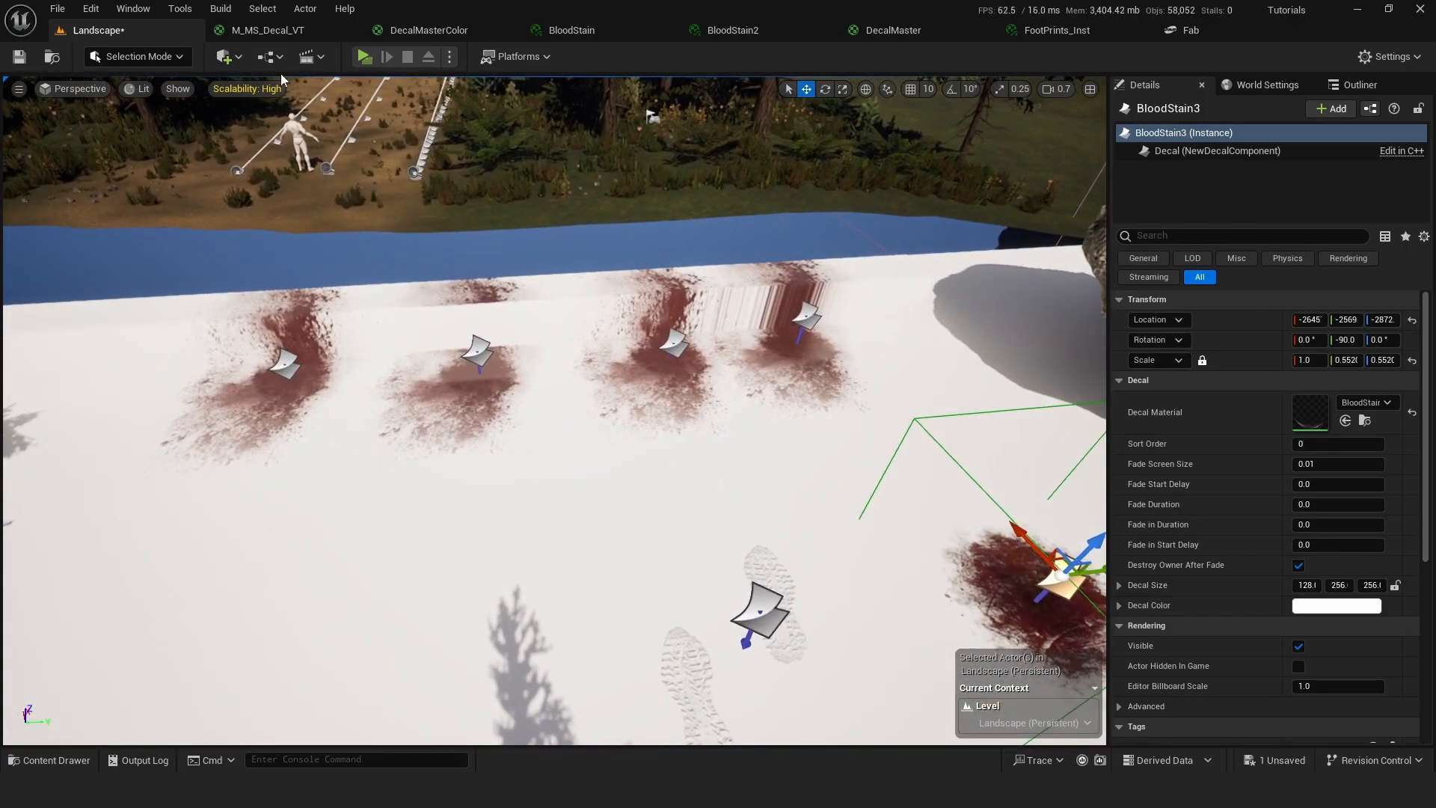
In M_MS_Decal_VT, inspect the QMF_BaseColorAdjustments function and its Saturation, Brightness, Contrast and BaseColor Tint parameters.
click(269, 30)
scroll(584, 314, up, 3)
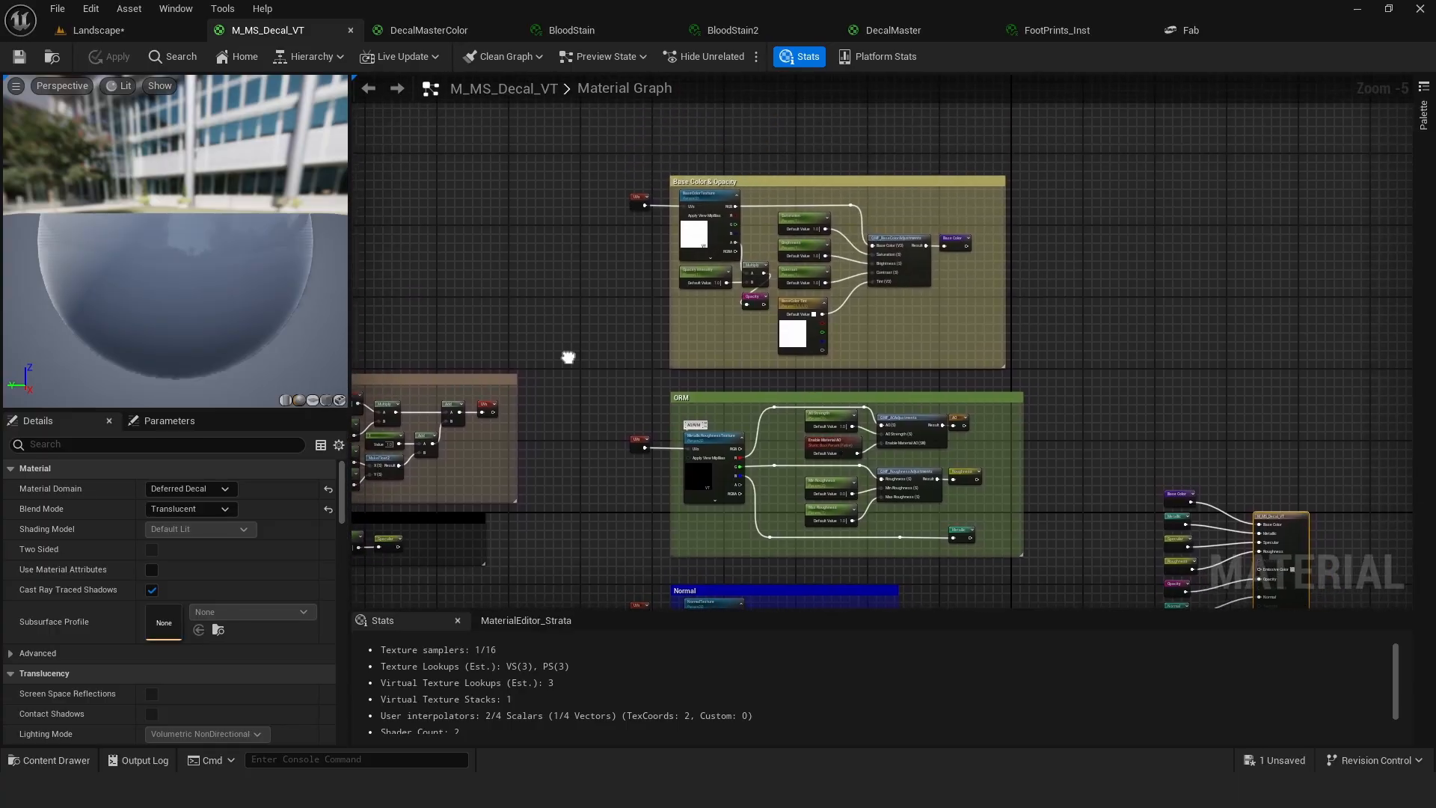
right_drag(603, 297, 449, 337)
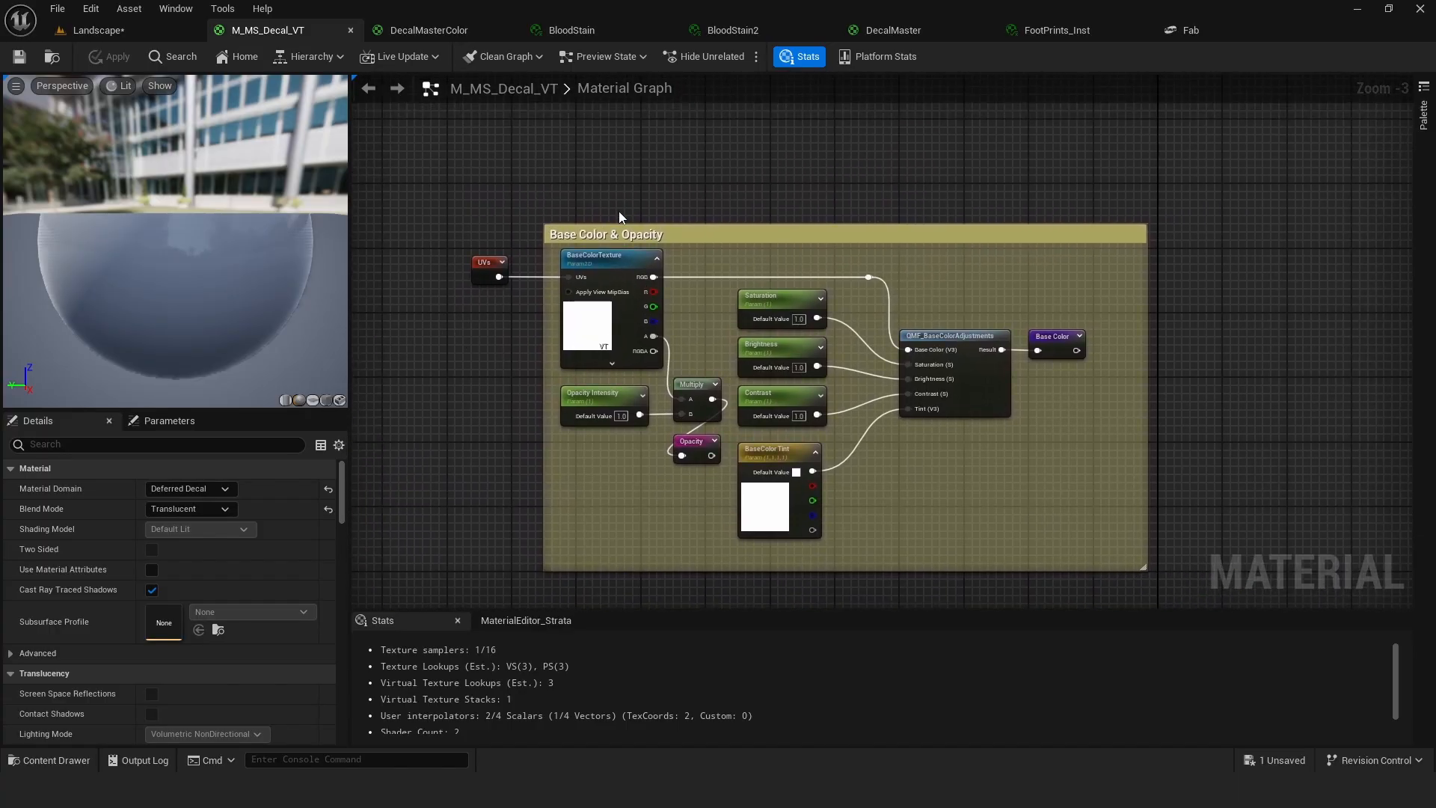
right_drag(632, 217, 588, 184)
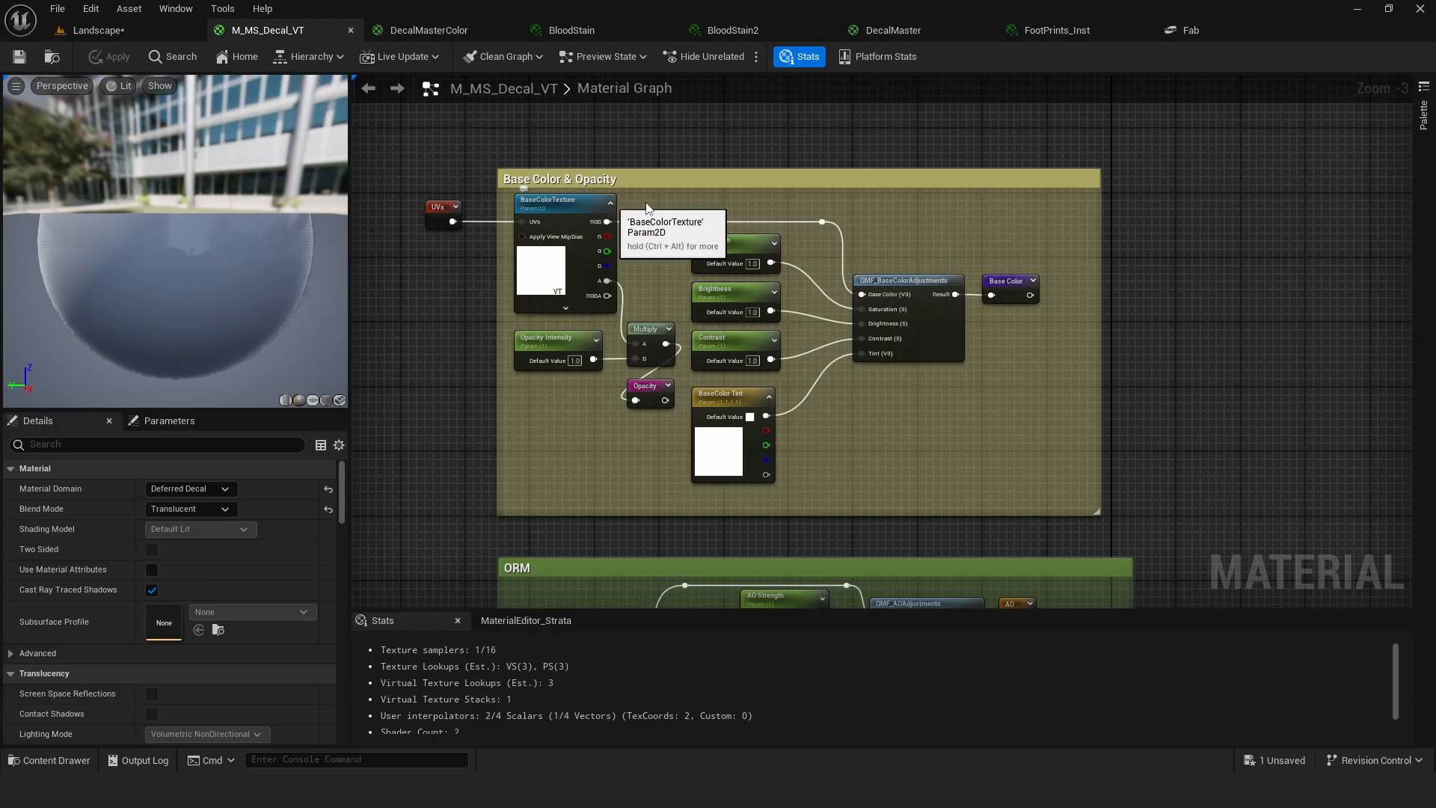
click(887, 285)
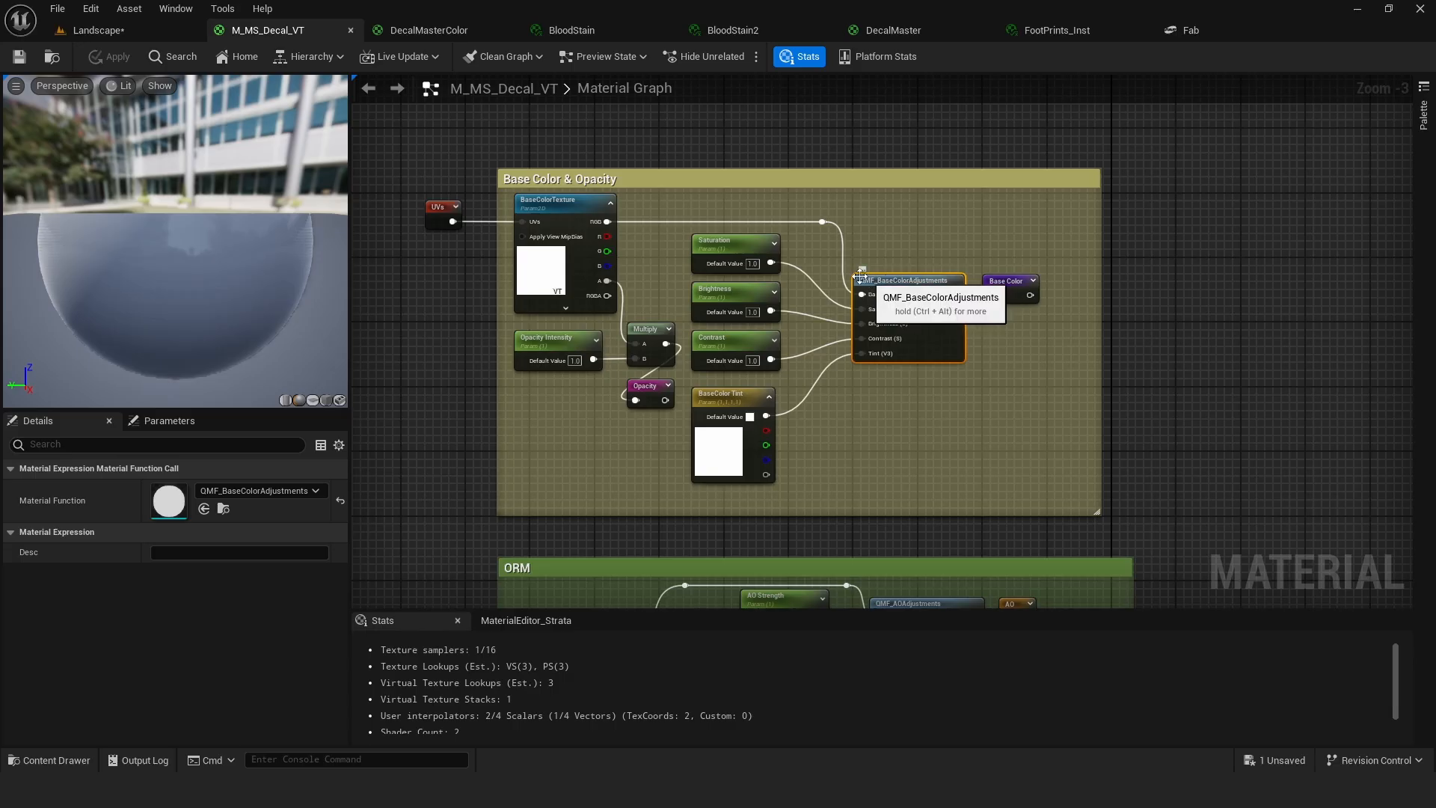
click(739, 247)
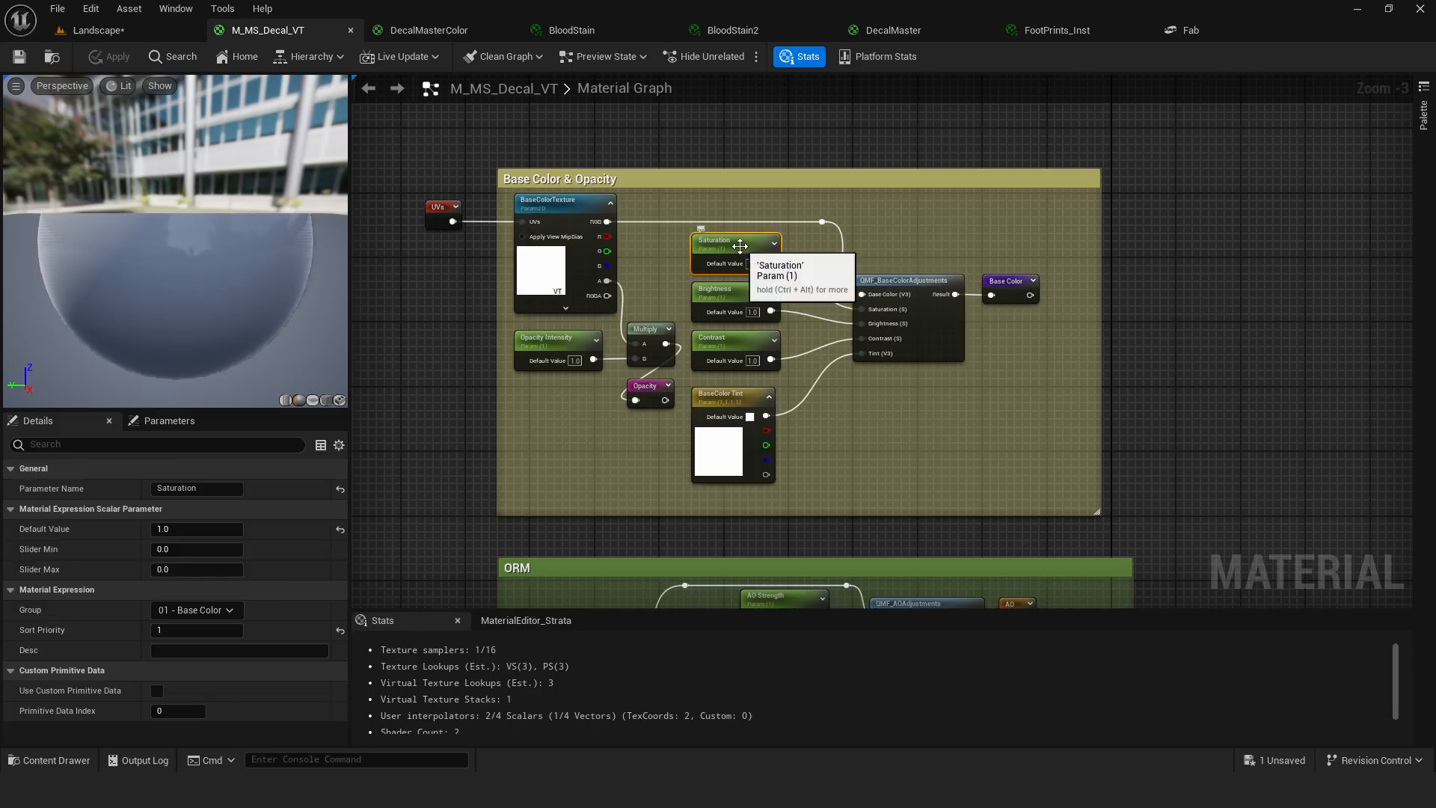
click(723, 293)
click(725, 344)
click(721, 405)
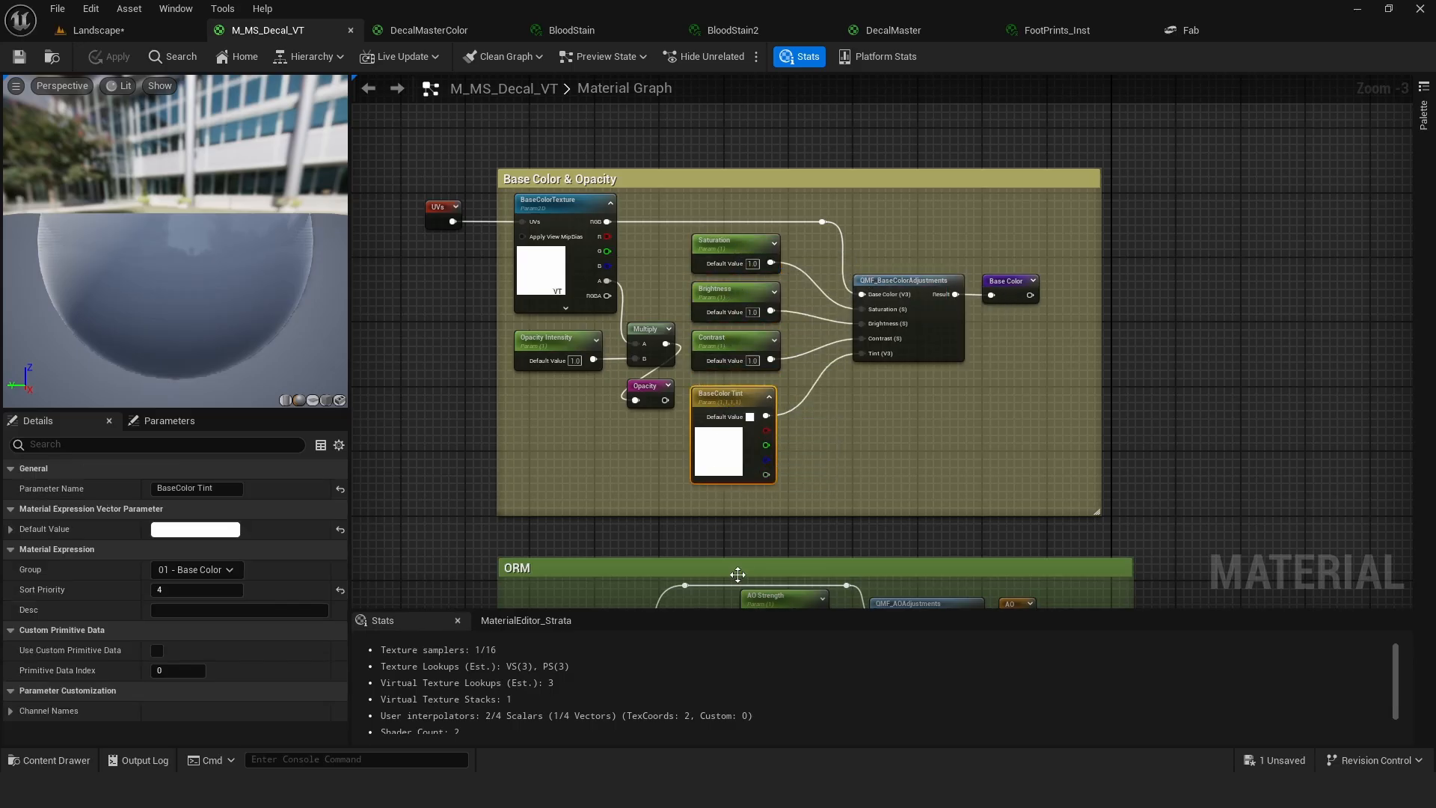
Select and inspect the Opacity Intensity, Multiply and Opacity nodes fed by the base color texture's alpha.
right_drag(840, 413, 1022, 398)
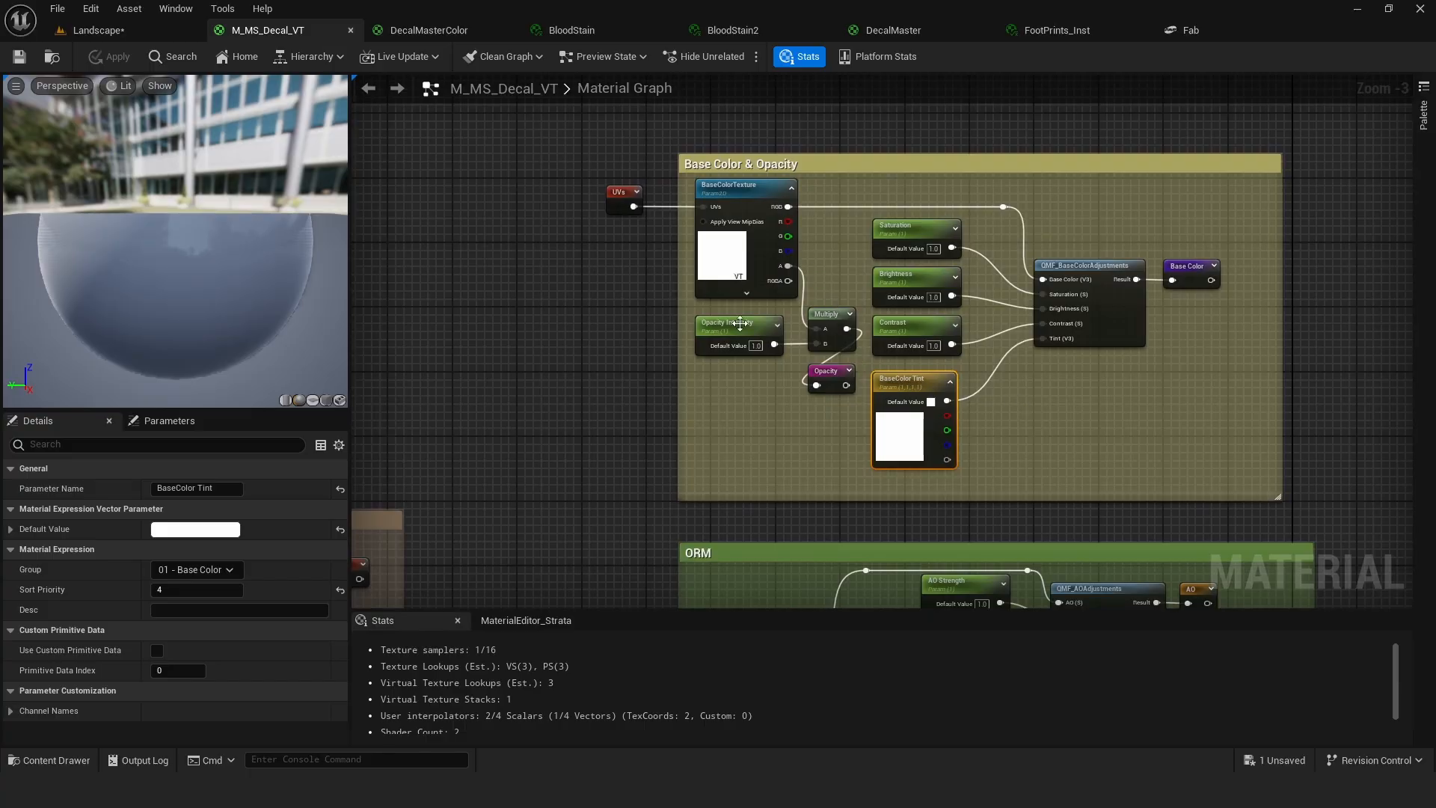
drag(828, 371, 832, 393)
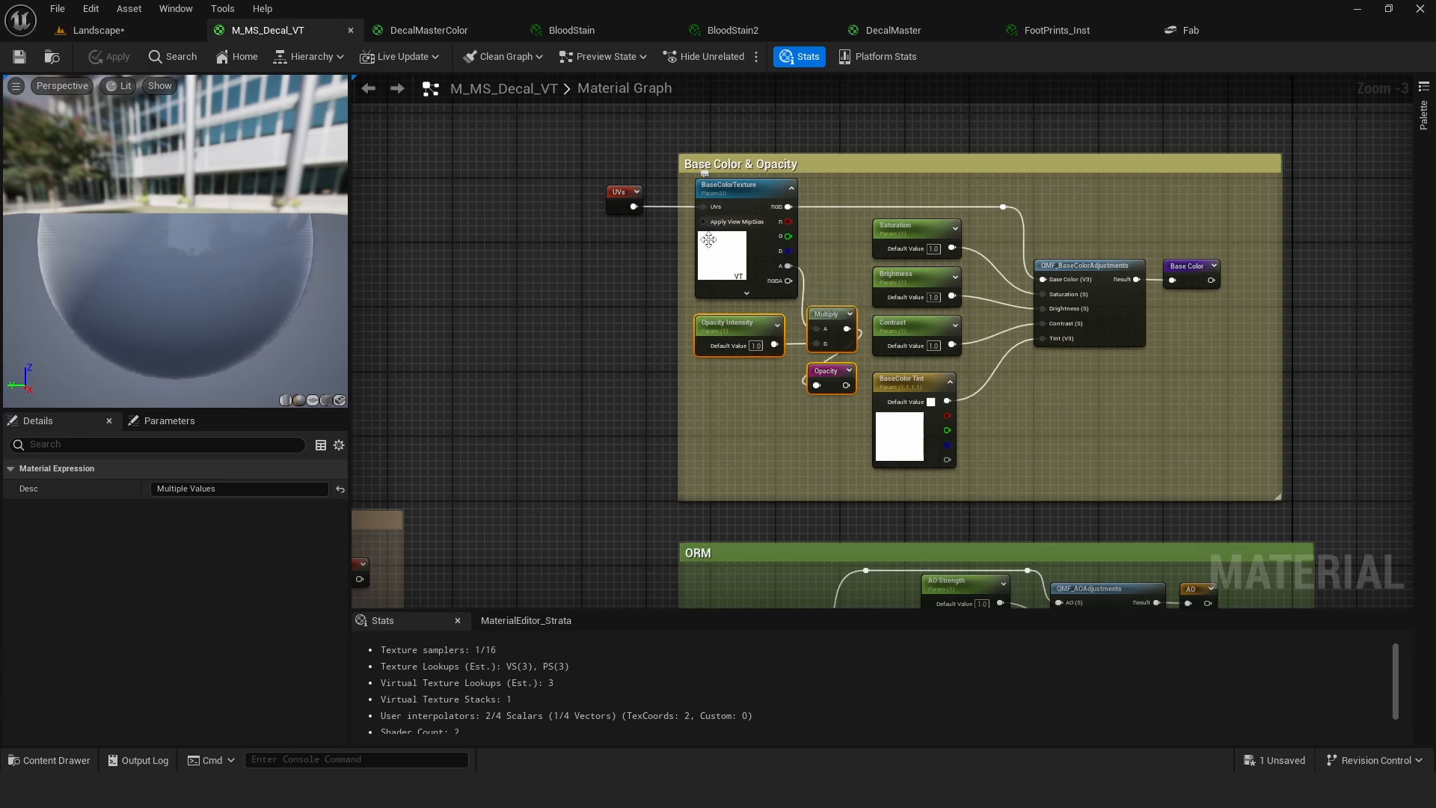
mouse_move(833, 299)
right_down()
mouse_move(840, 257)
mouse_move(823, 272)
right_up()
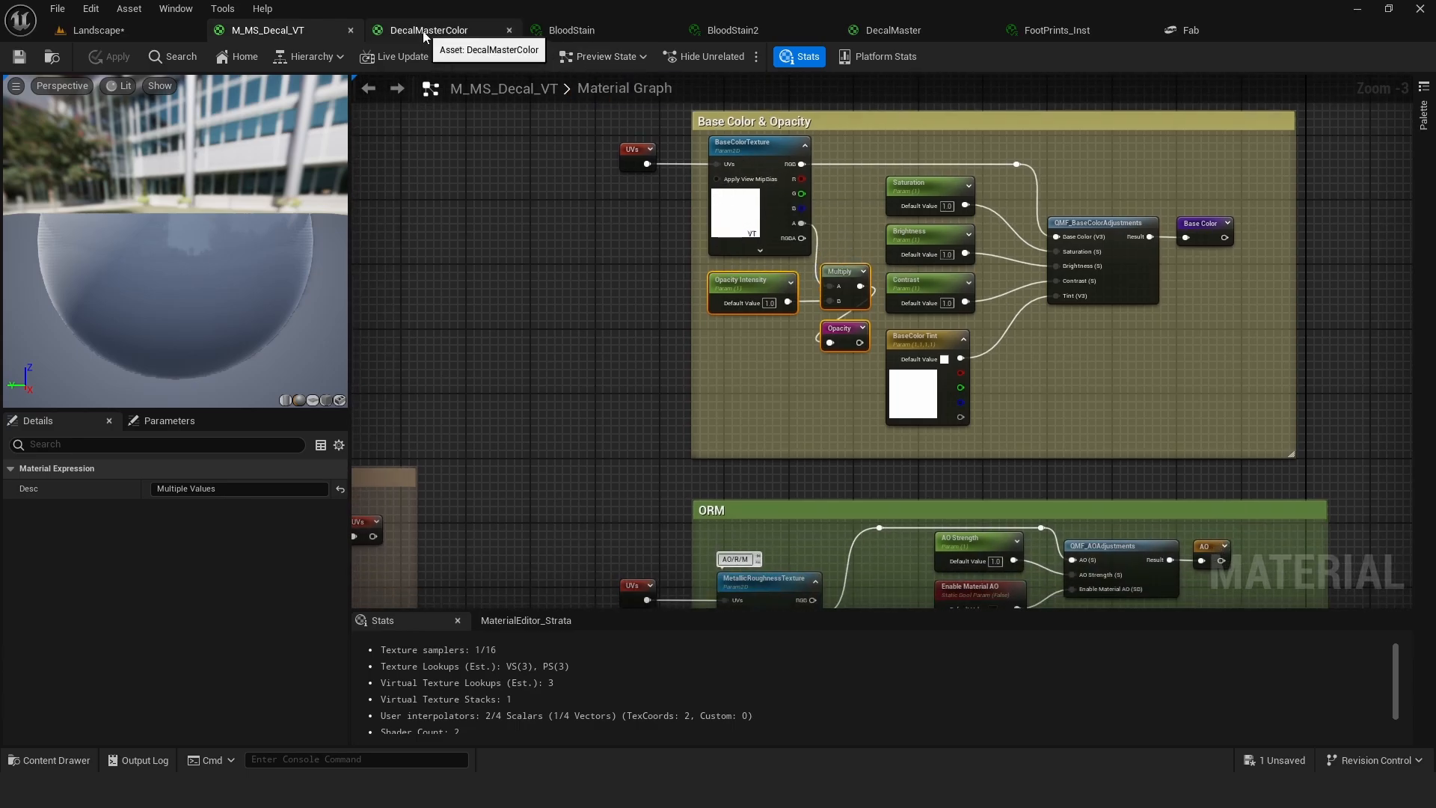
right_drag(705, 215, 647, 268)
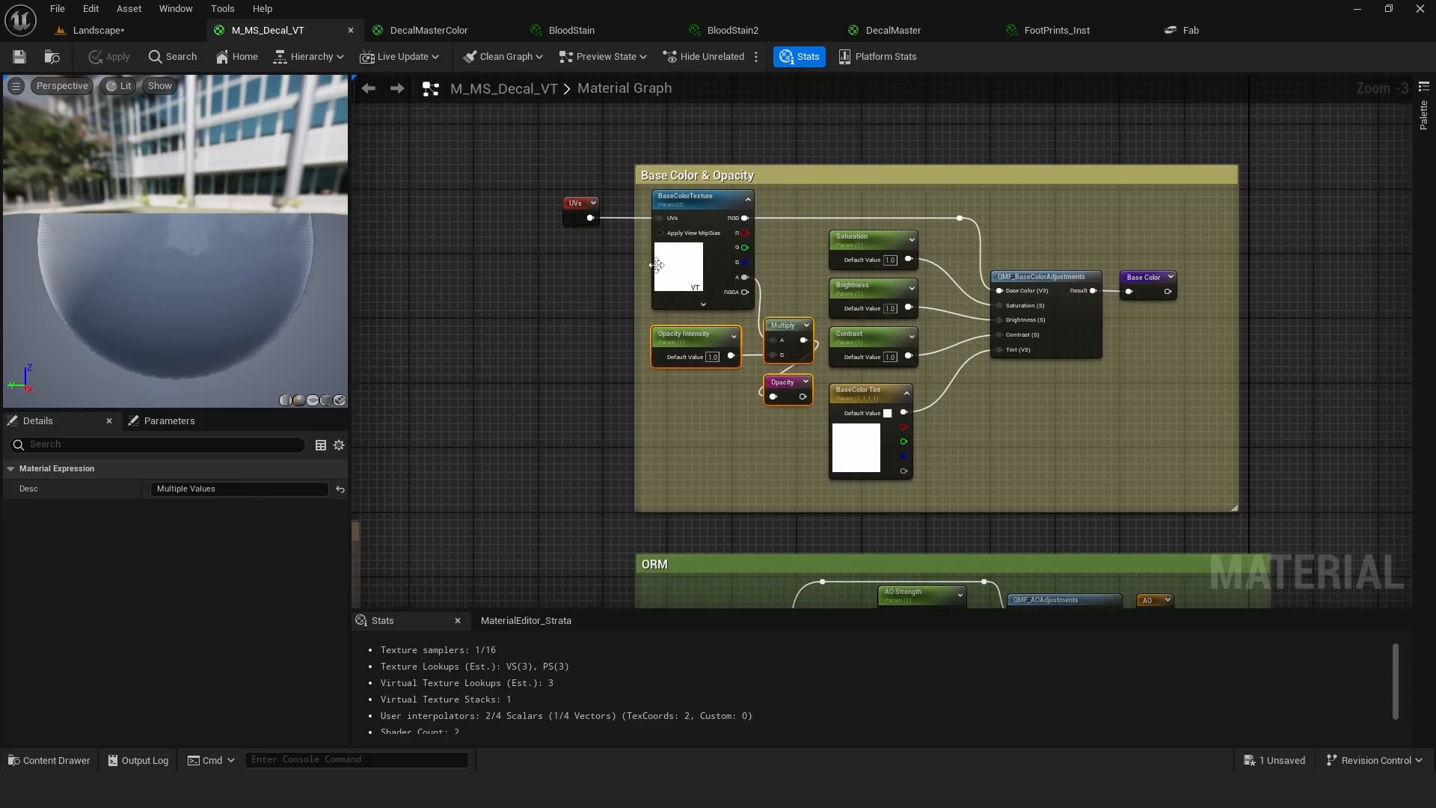
scroll(647, 268, down, 1)
View the full DecalMasterColor material graph and the DecalMaster graph for comparison.
click(421, 32)
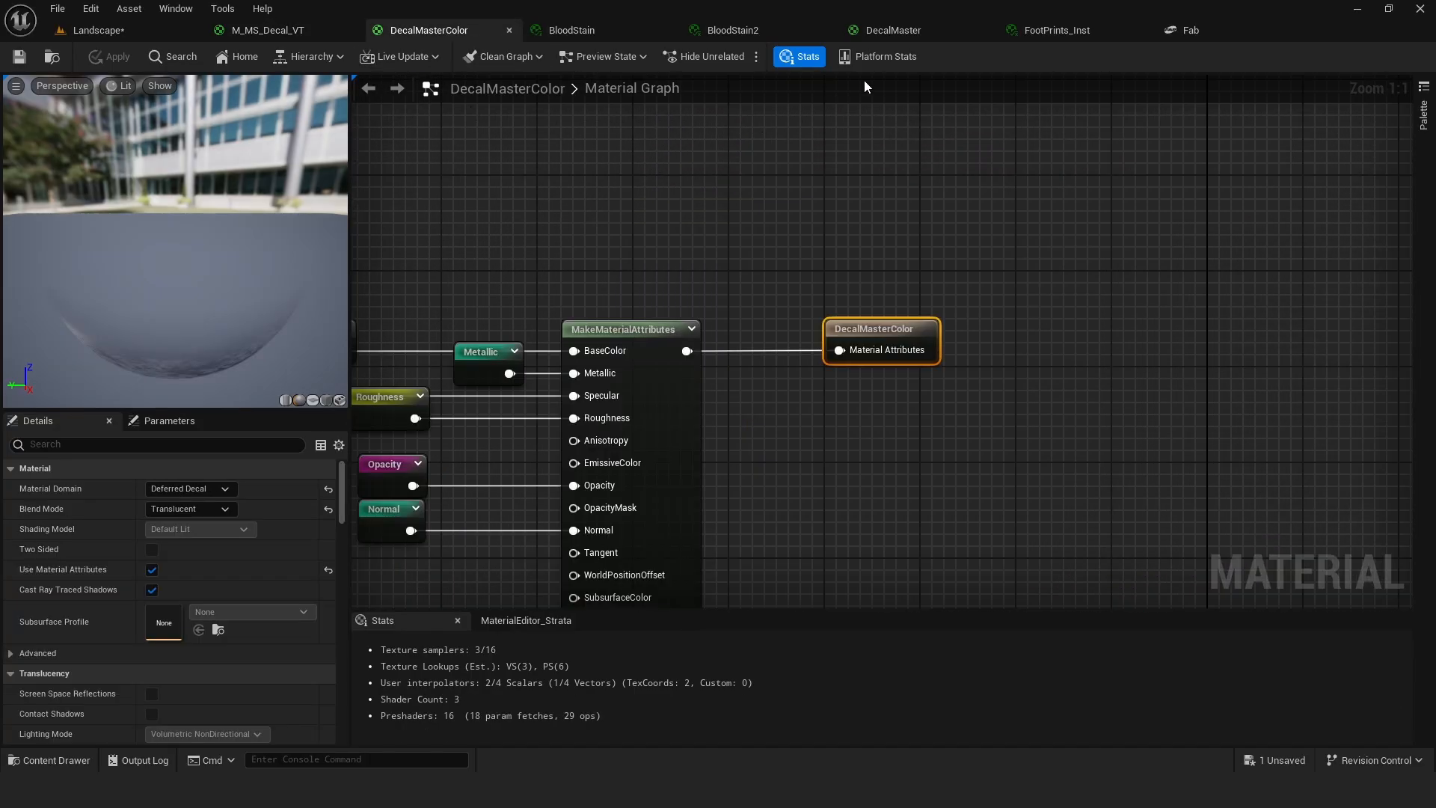
scroll(935, 259, down, 8)
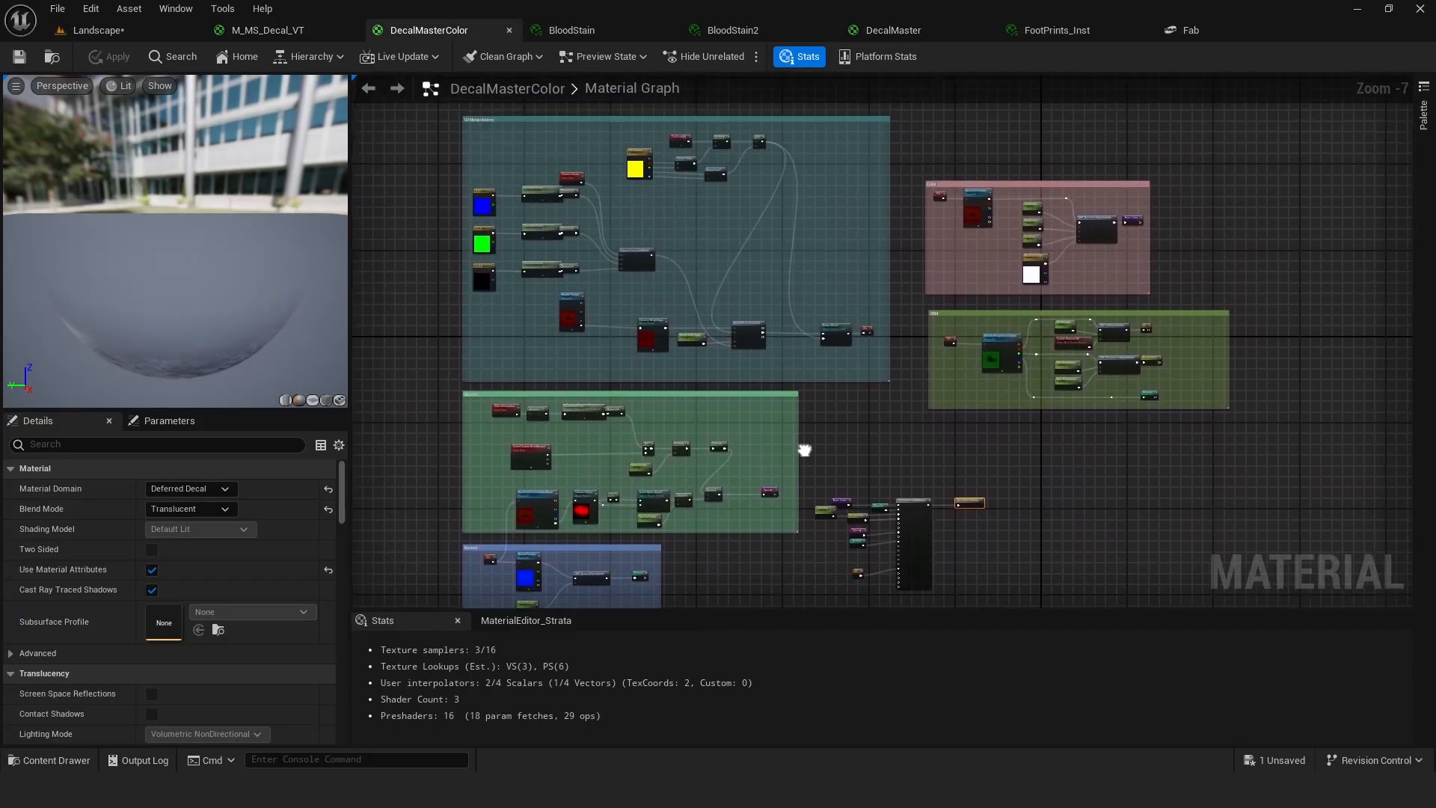
click(891, 28)
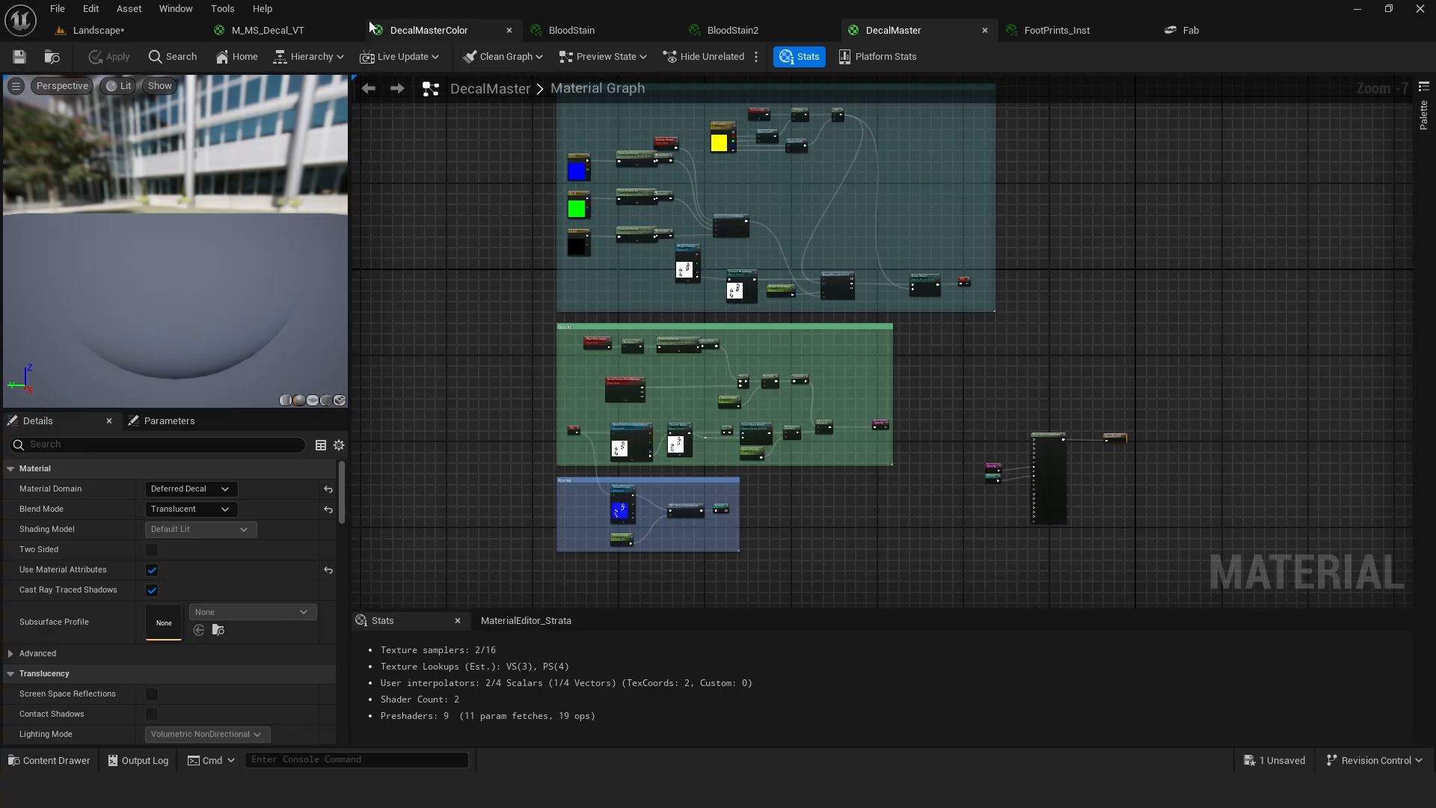
Go back to M_MS_Decal_VT and review its Base Color & Opacity group with no nodes selected.
click(267, 30)
right_drag(699, 338, 754, 361)
scroll(754, 361, up, 2)
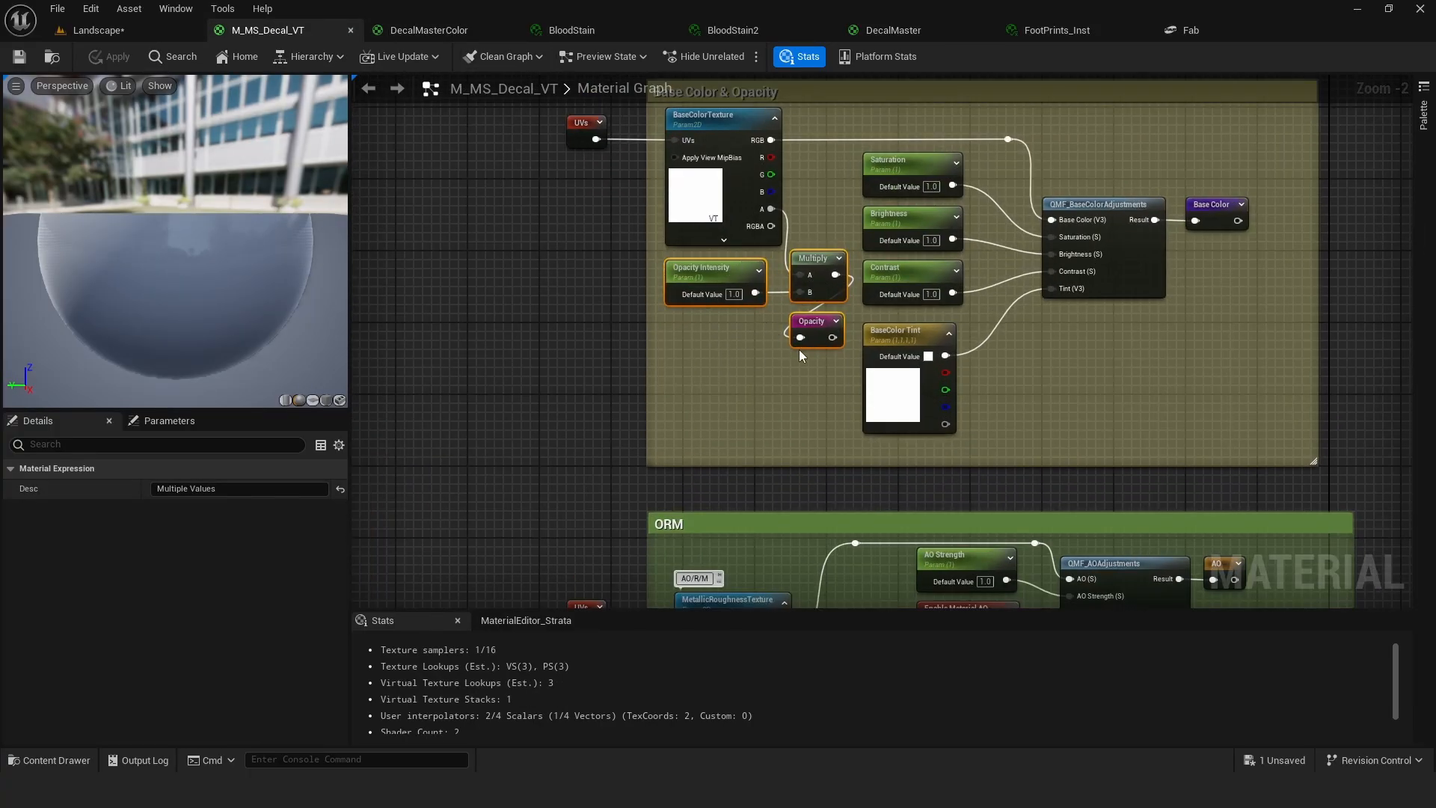
click(606, 278)
right_drag(533, 240, 488, 319)
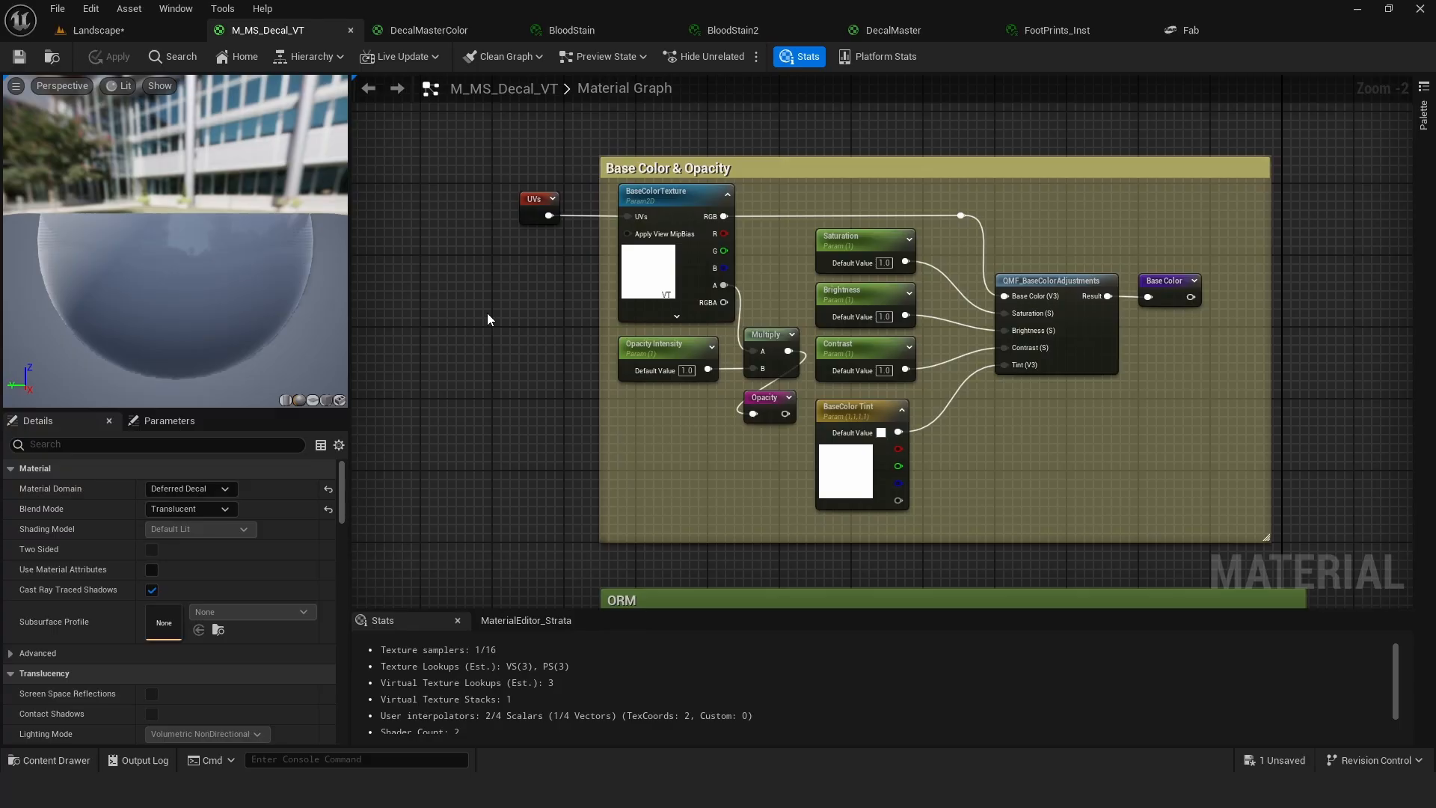
In the Landscape level, select the MI_sfhuaivp decal and examine how the blood decals project over the white ledge's top and vertical sides.
click(101, 33)
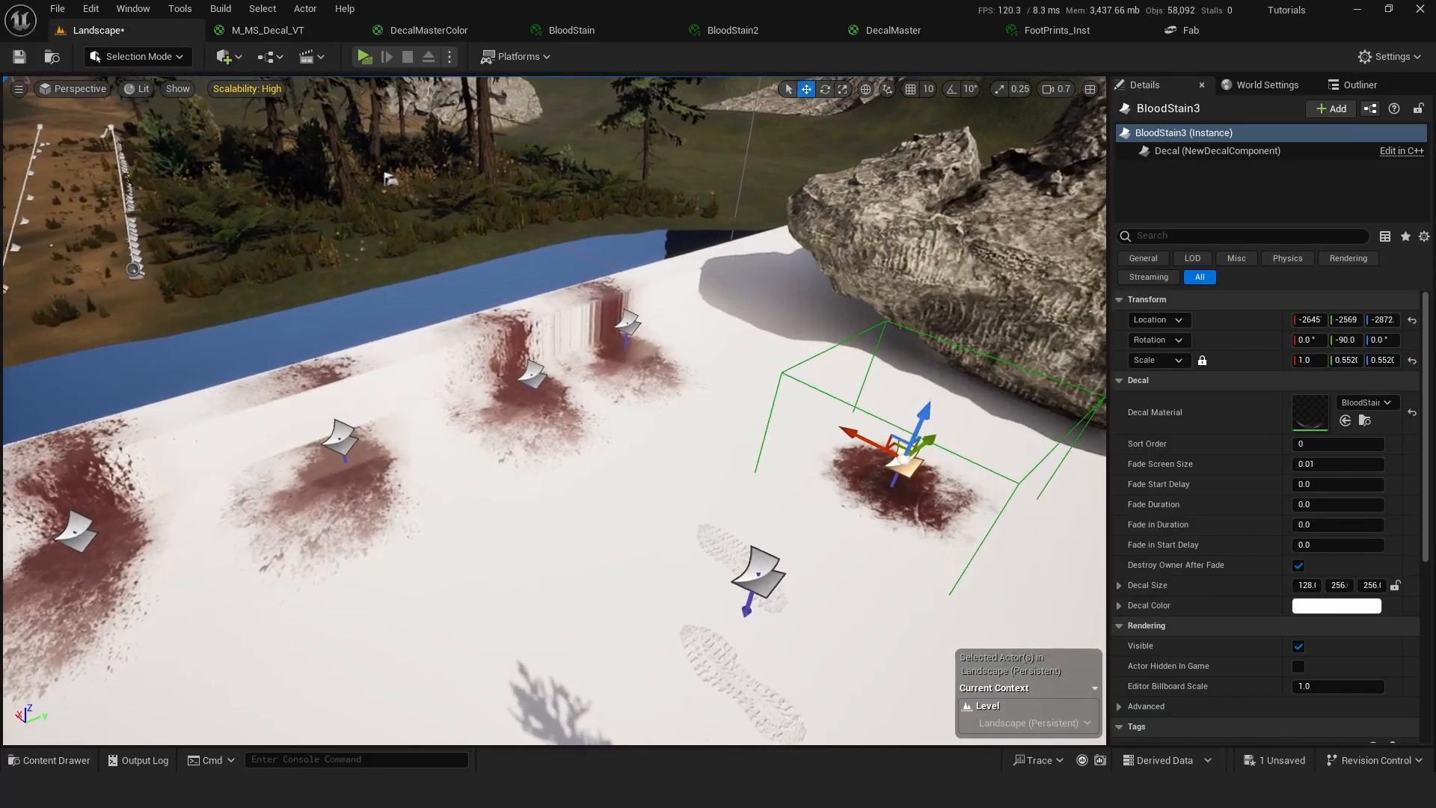
right_drag(554, 412, 830, 445)
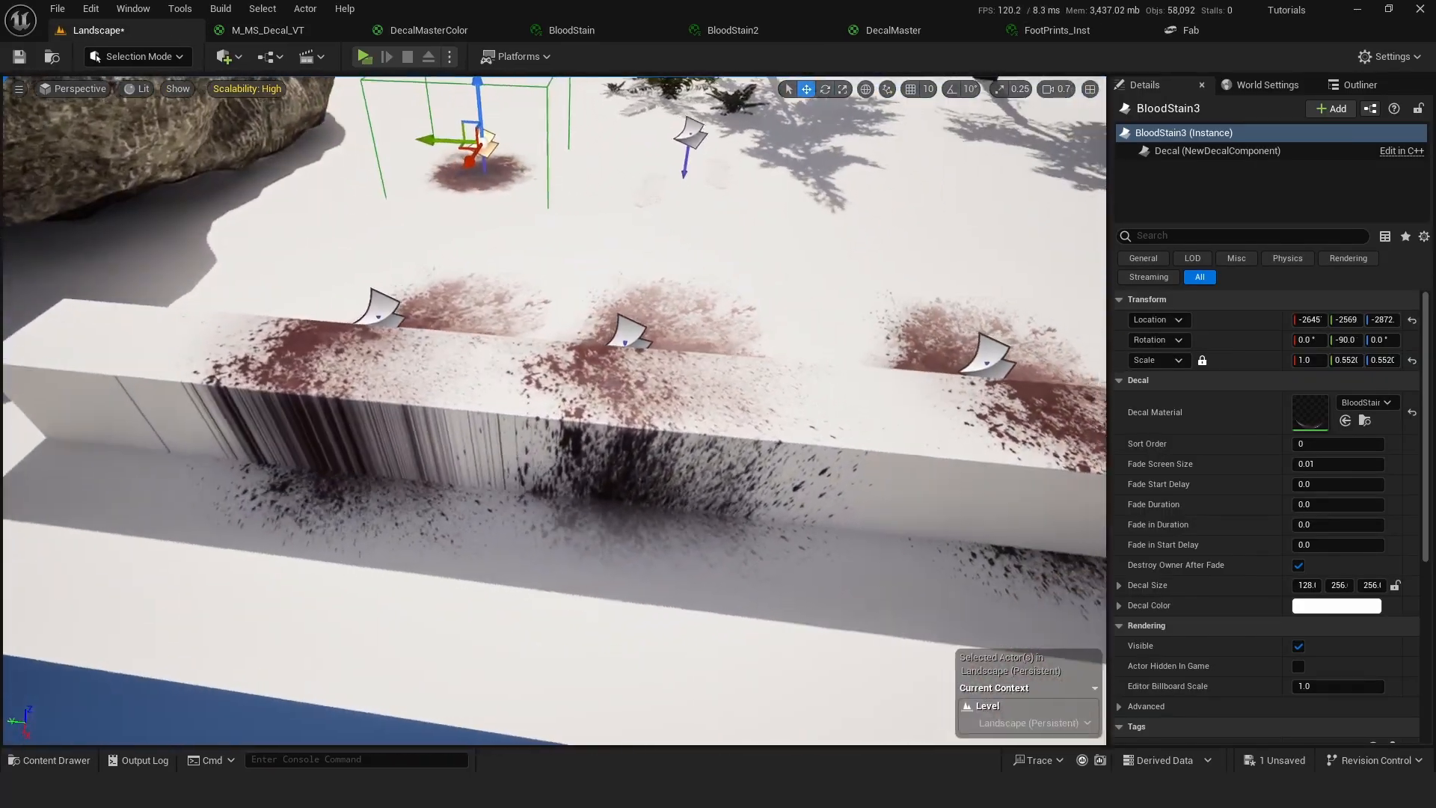
right_drag(591, 361, 575, 357)
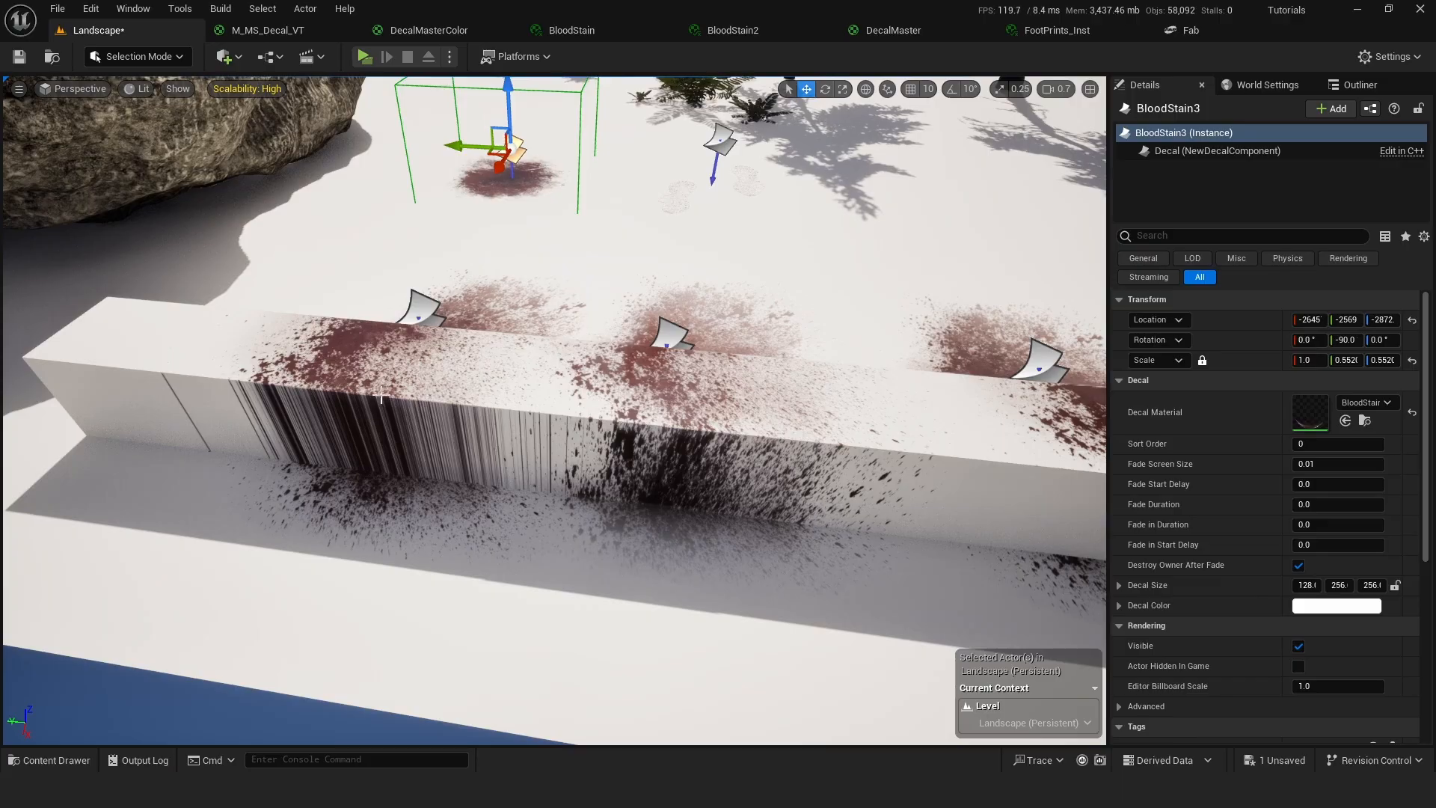
right_drag(634, 390, 268, 391)
click(703, 381)
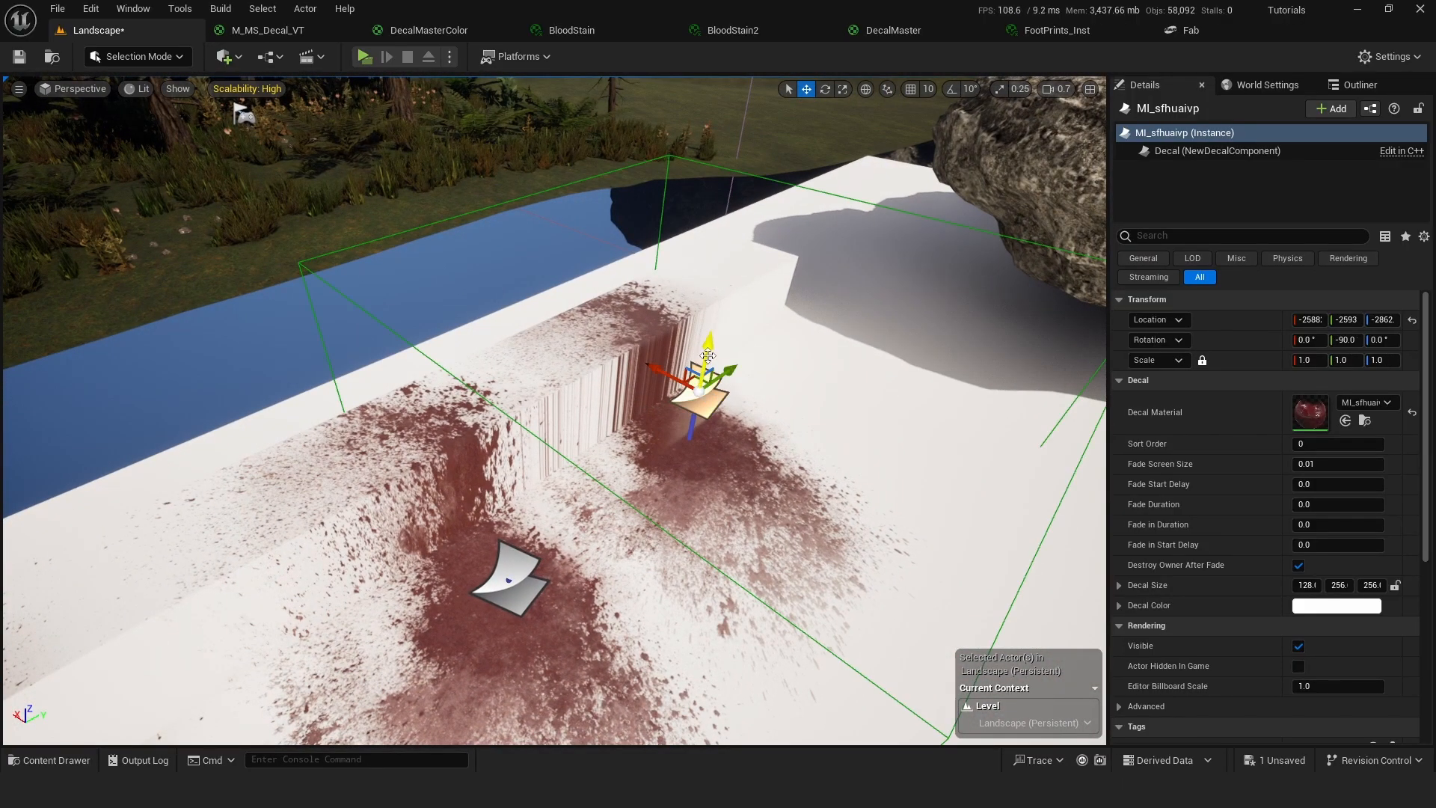
right_drag(682, 449, 913, 449)
right_drag(745, 329, 823, 247)
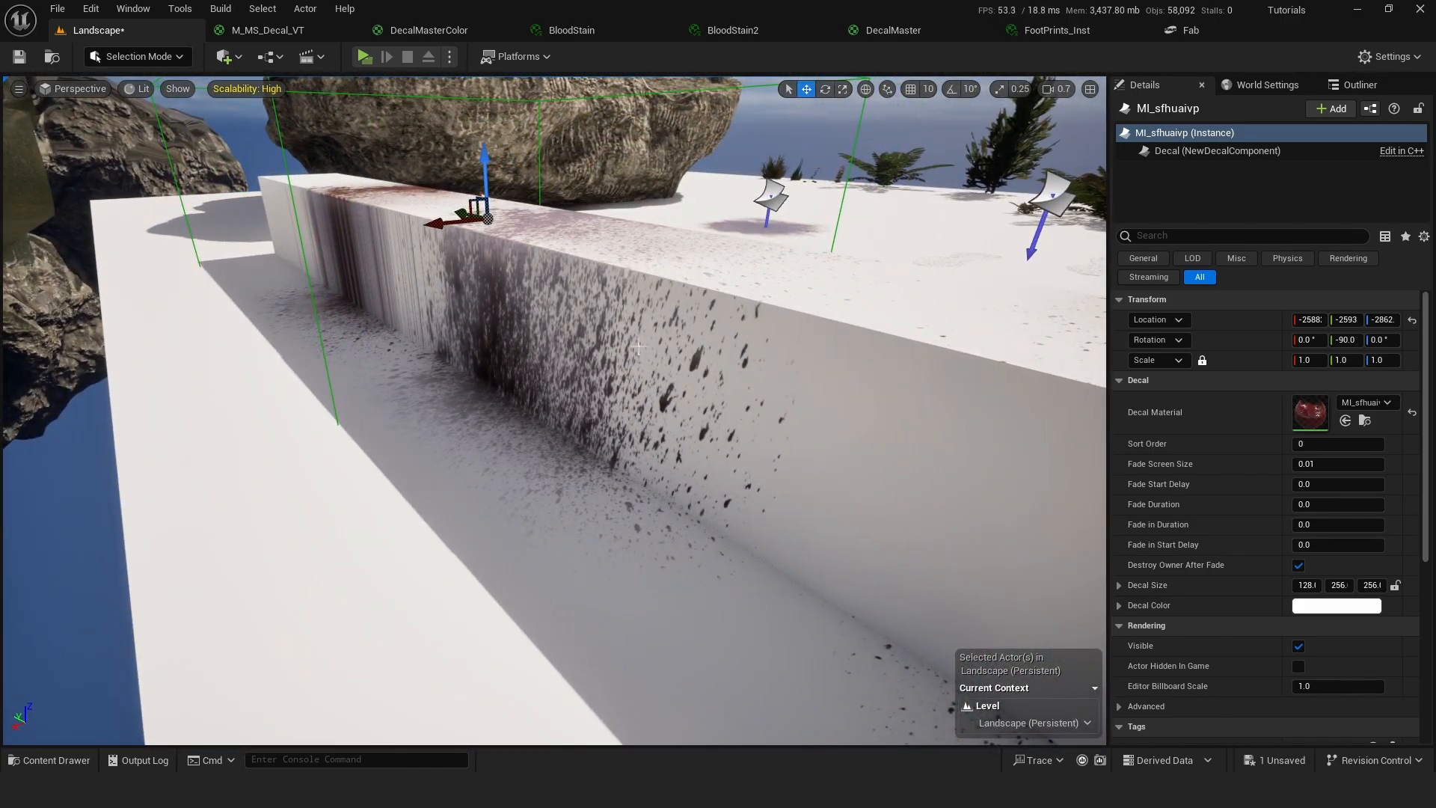
right_drag(378, 389, 239, 449)
right_drag(645, 279, 603, 392)
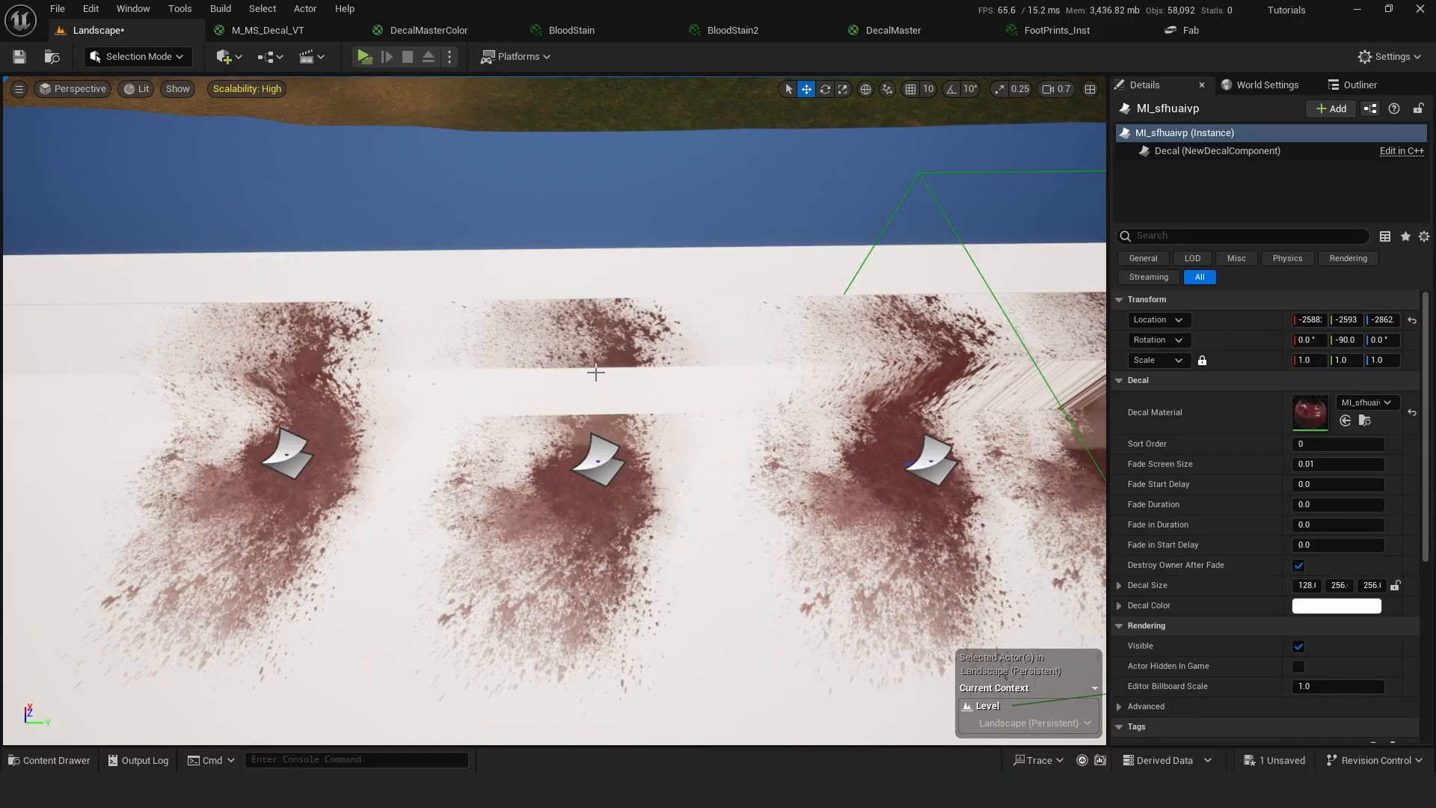
Examine from several angles how the row of blood decals projects across the white ledge's step.
right_drag(603, 382, 603, 382)
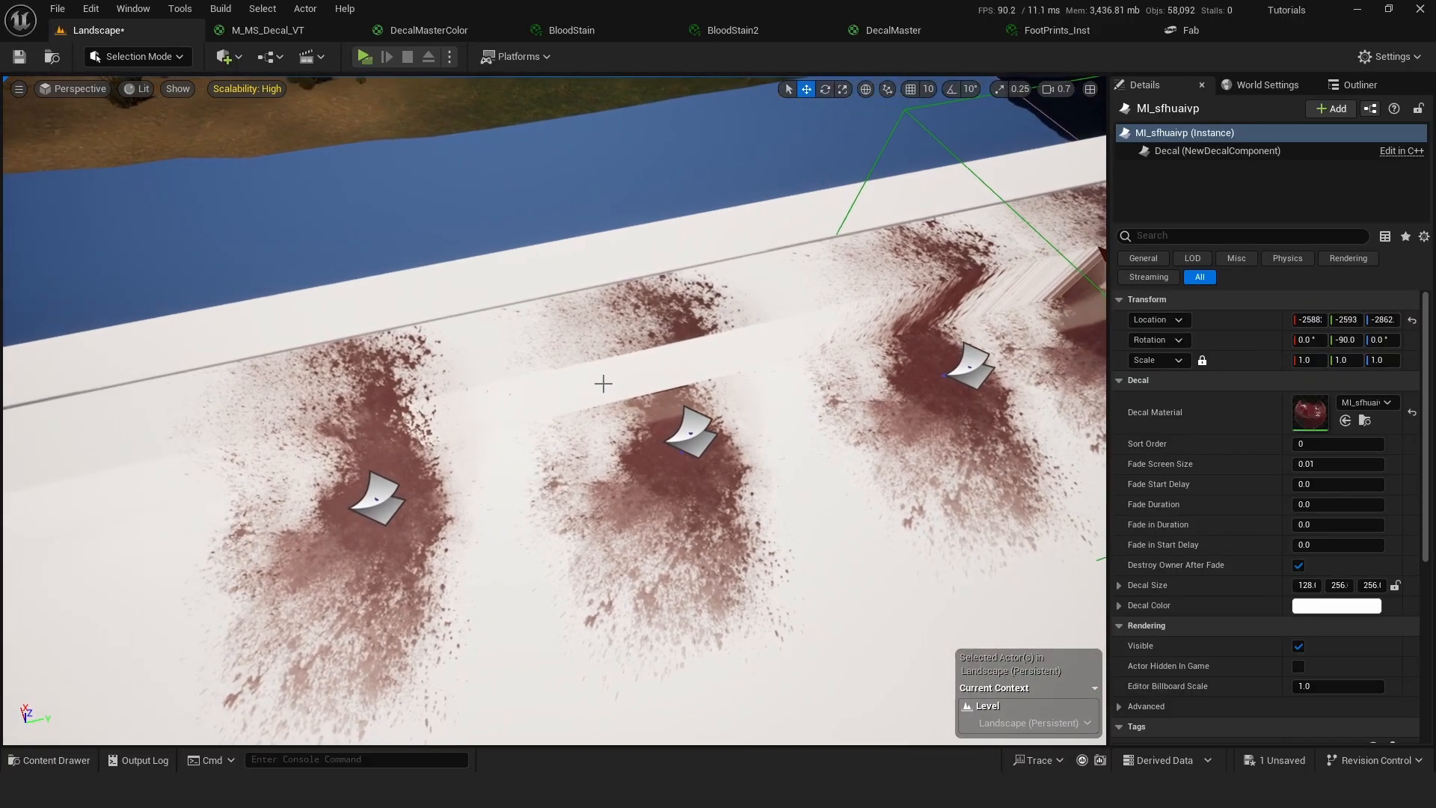
right_drag(686, 397, 686, 349)
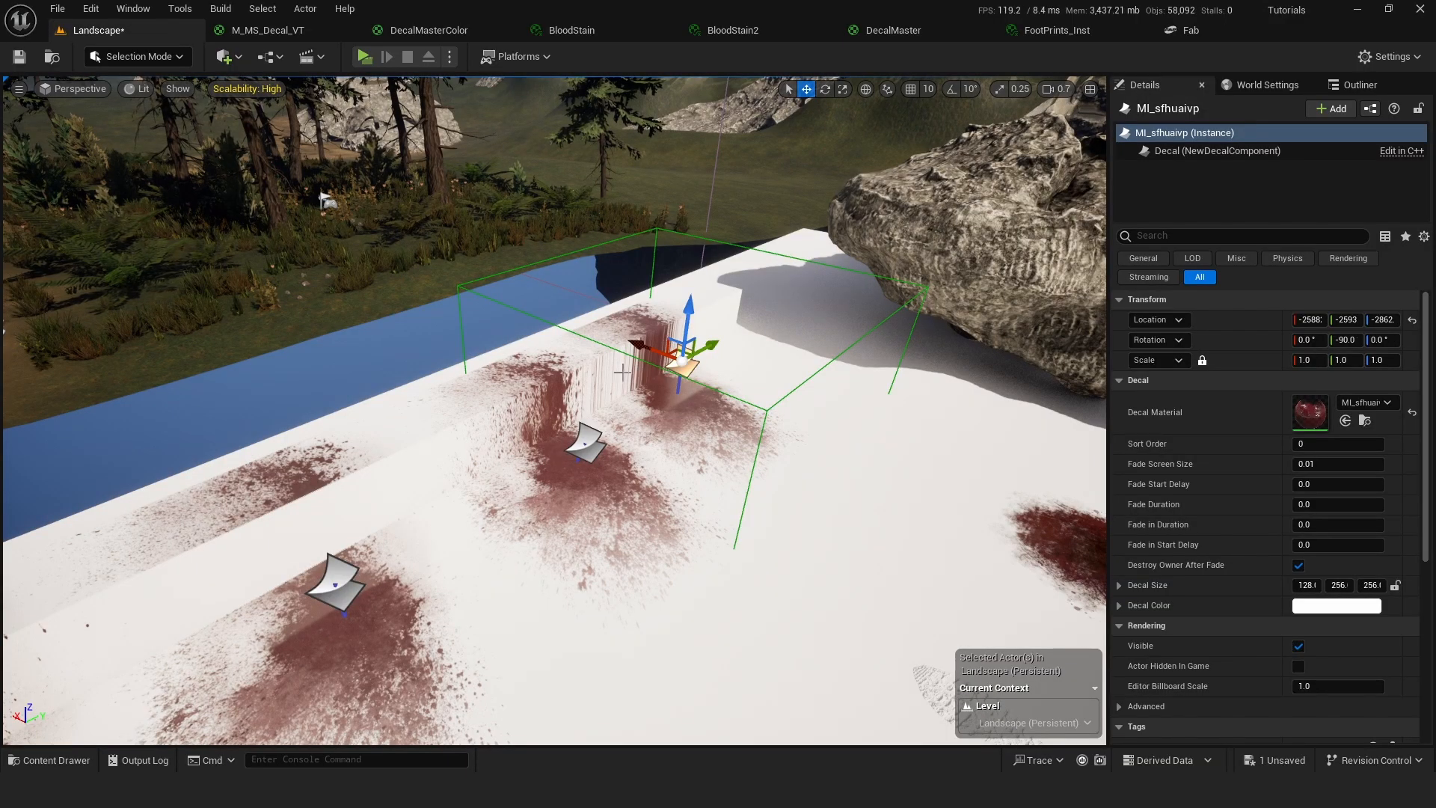
right_drag(622, 371, 618, 401)
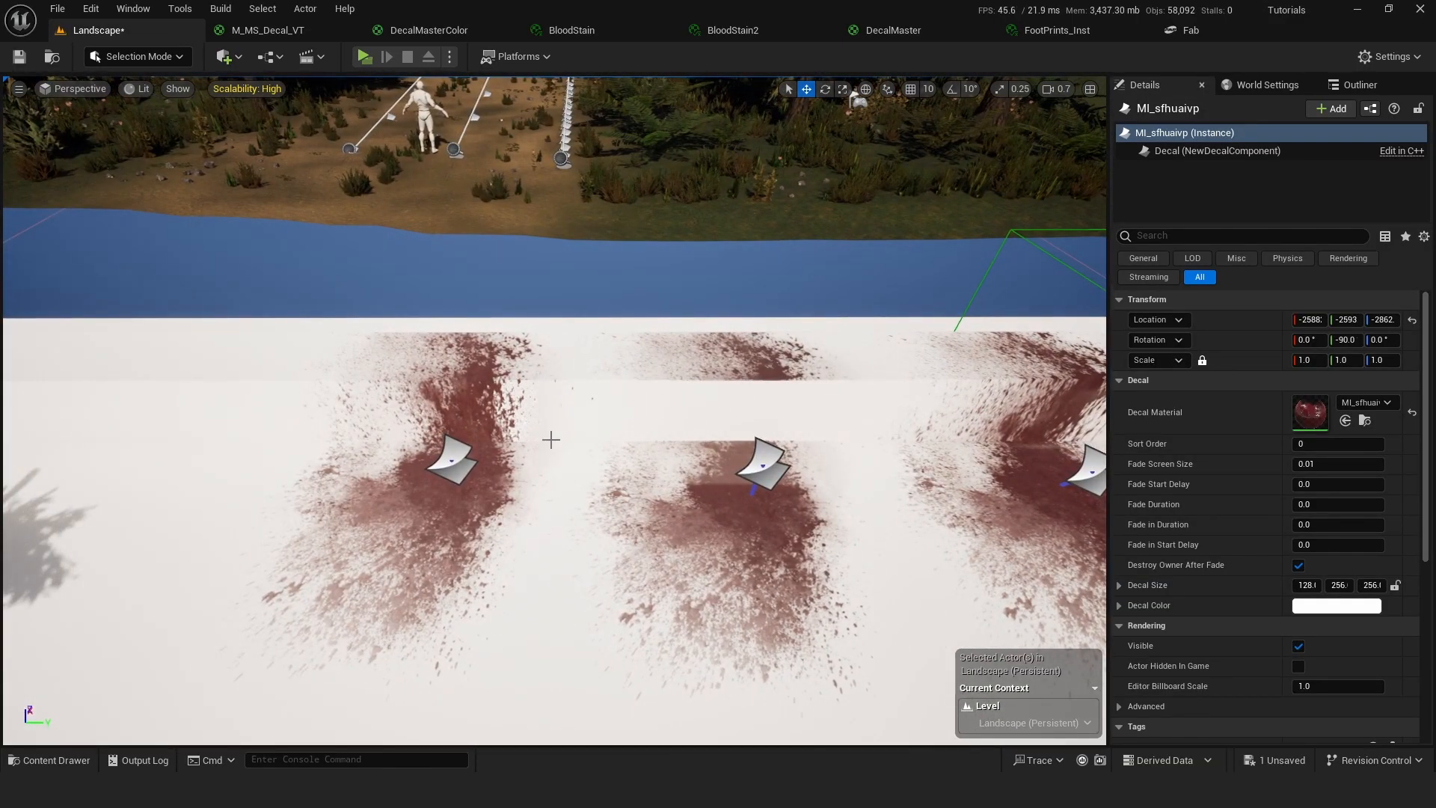
right_drag(551, 440, 551, 440)
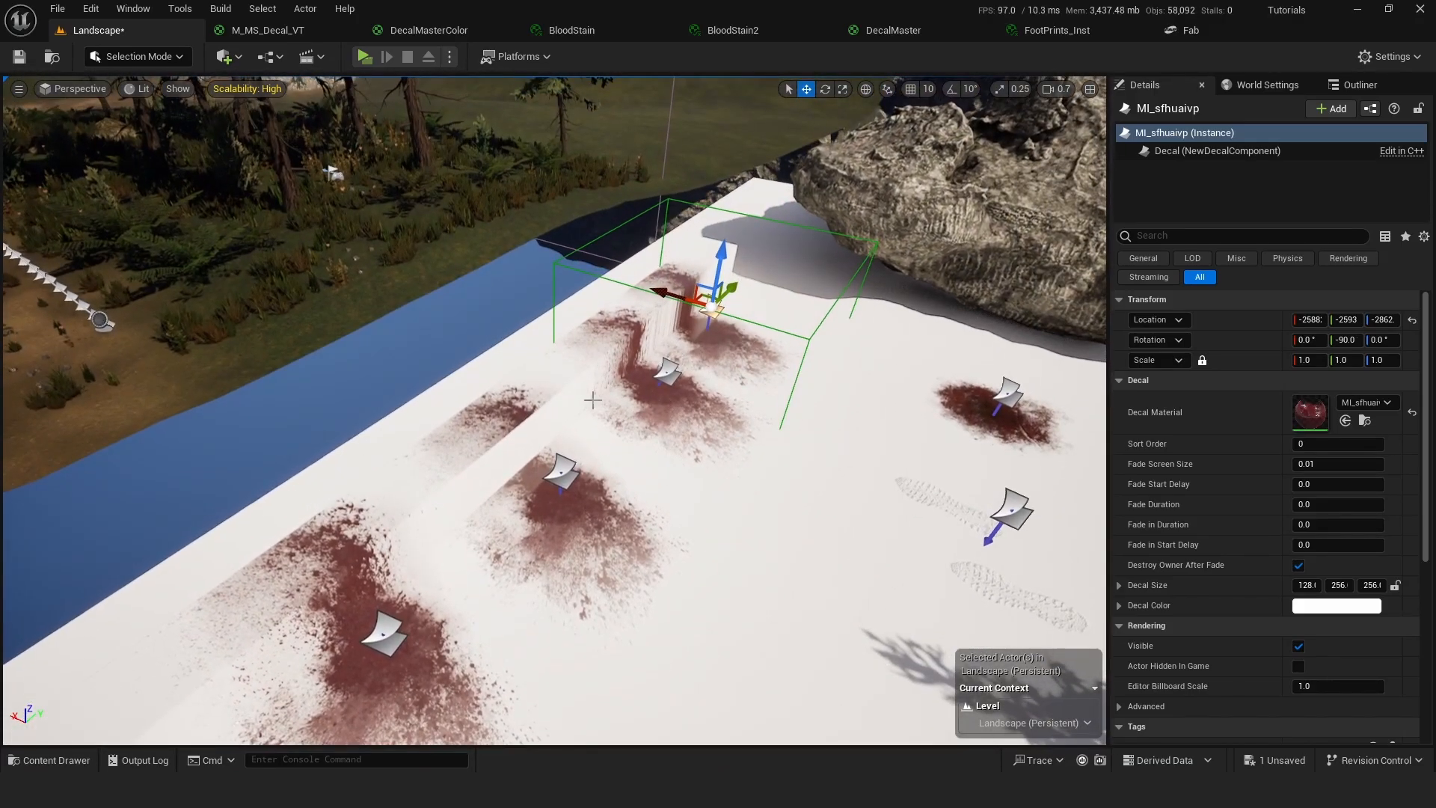
In M_MS_Decal_VT, review the Base Color & Opacity group and inspect its Opacity Intensity parameter.
click(258, 30)
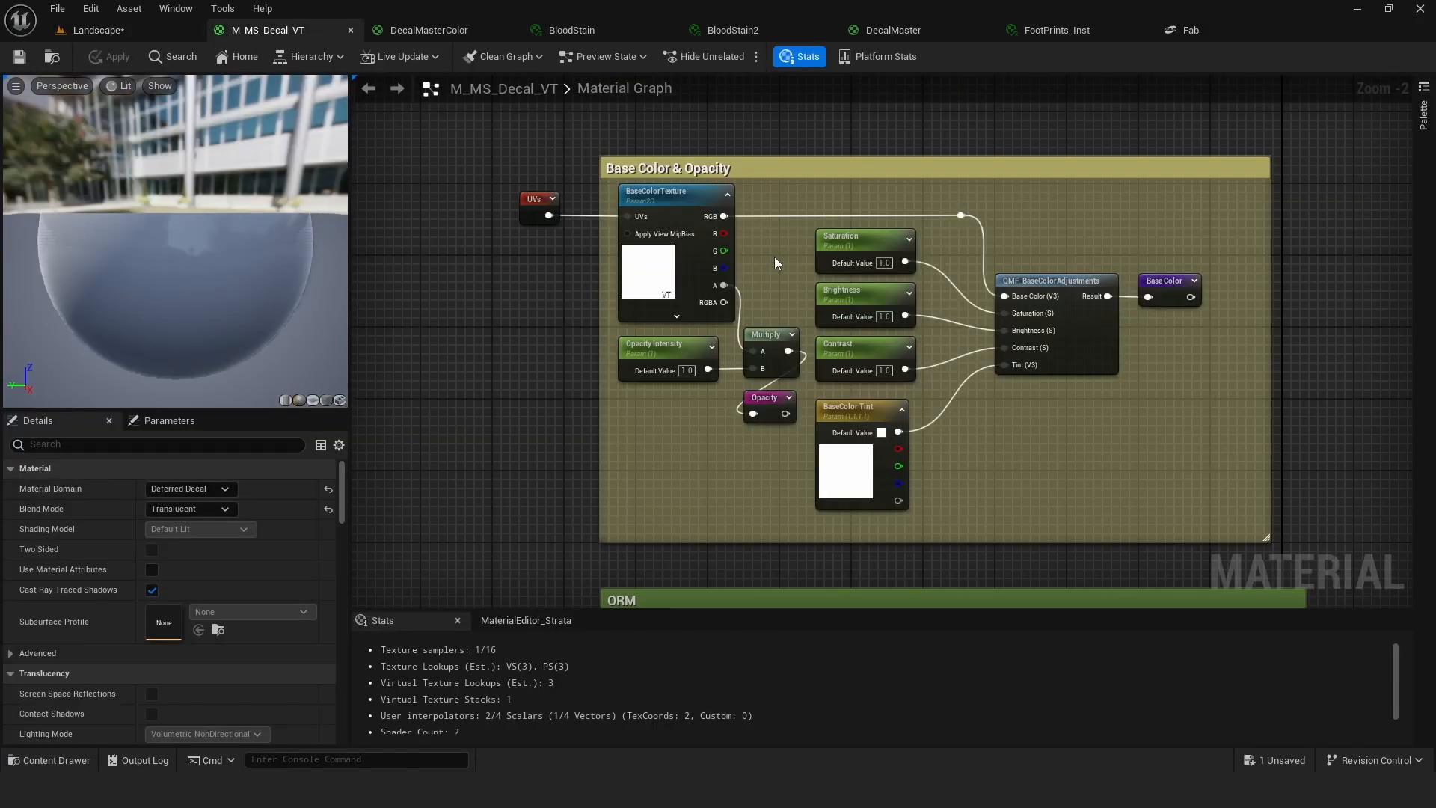
scroll(774, 300, down, 1)
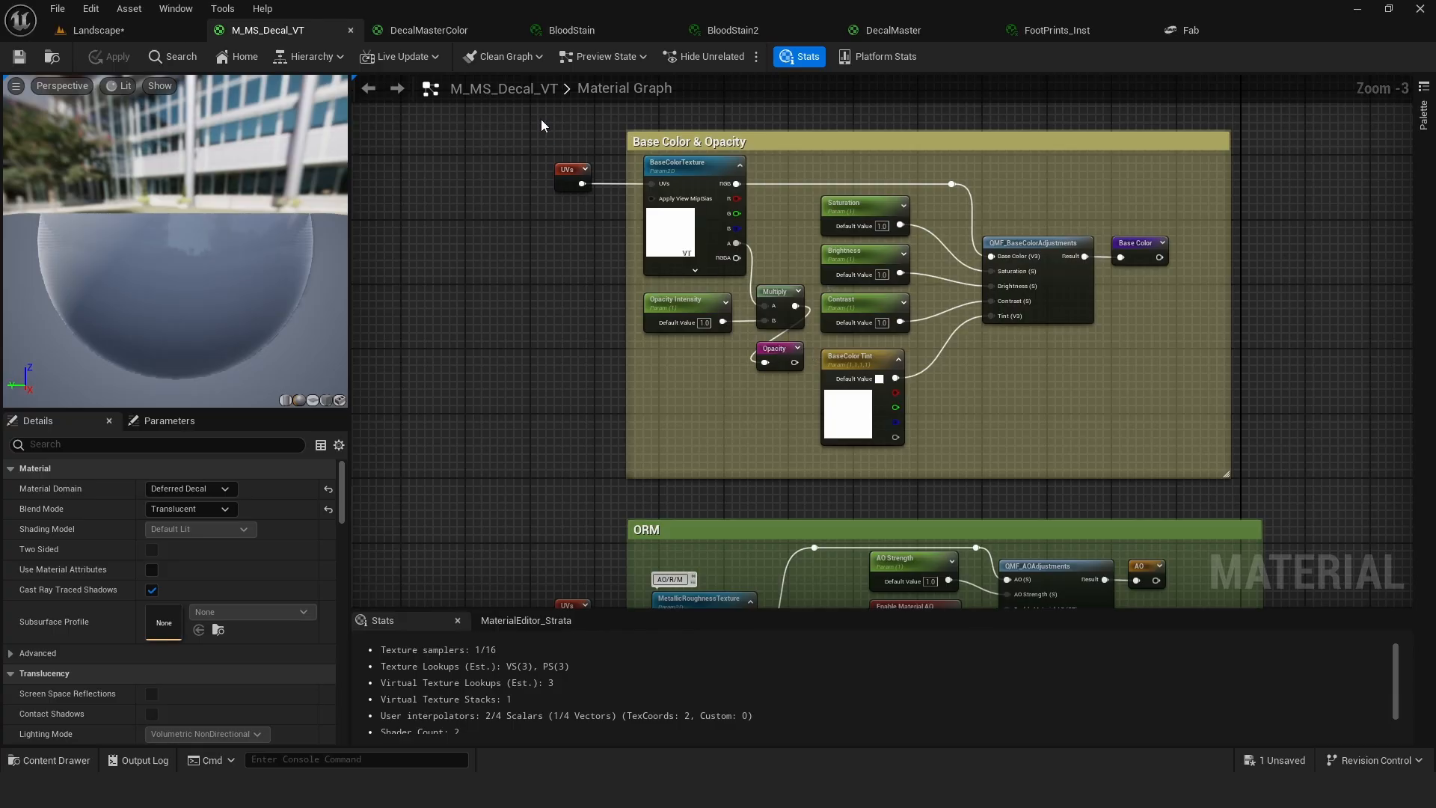
drag(542, 125, 1345, 512)
right_drag(1346, 511, 1153, 354)
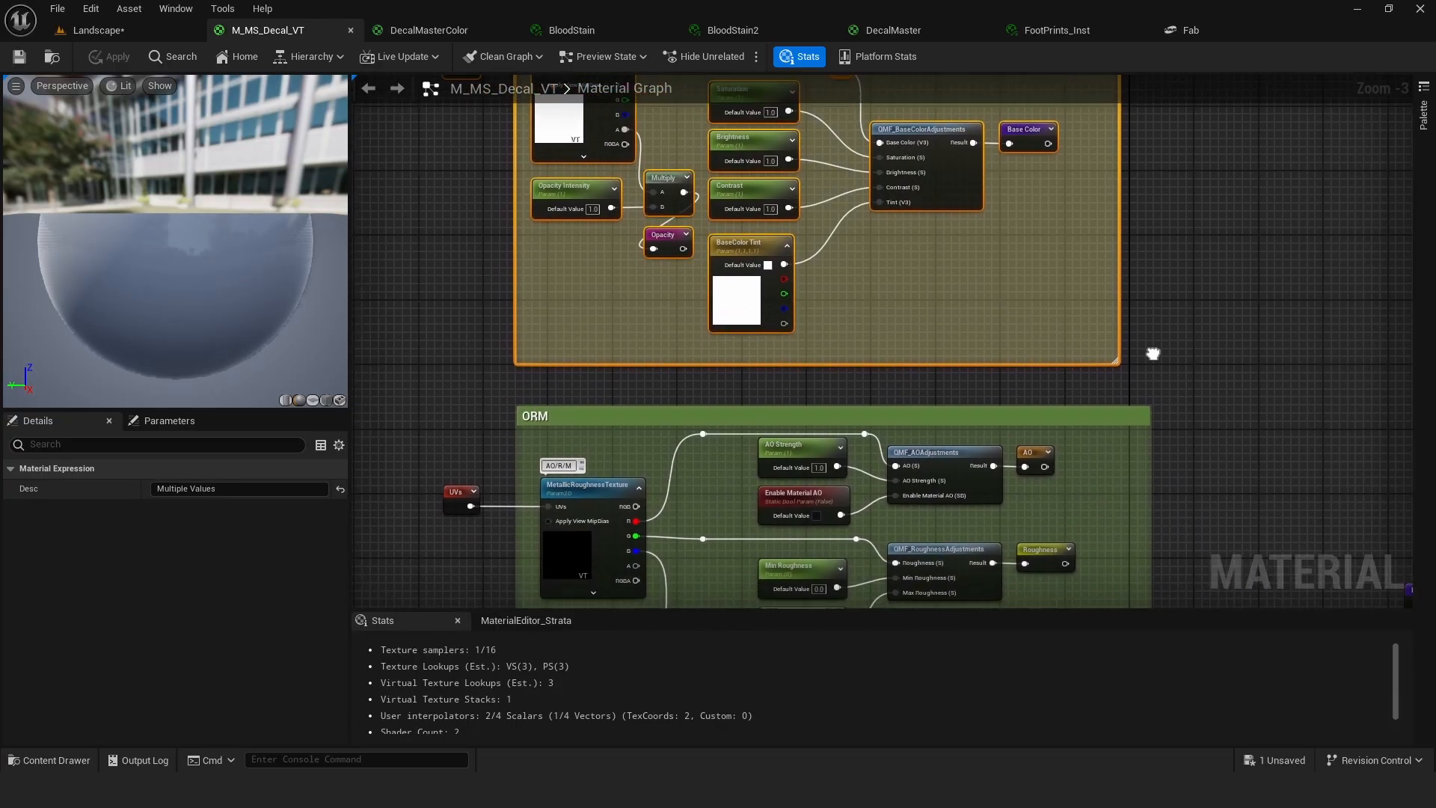
click(932, 317)
right_drag(891, 292, 1031, 372)
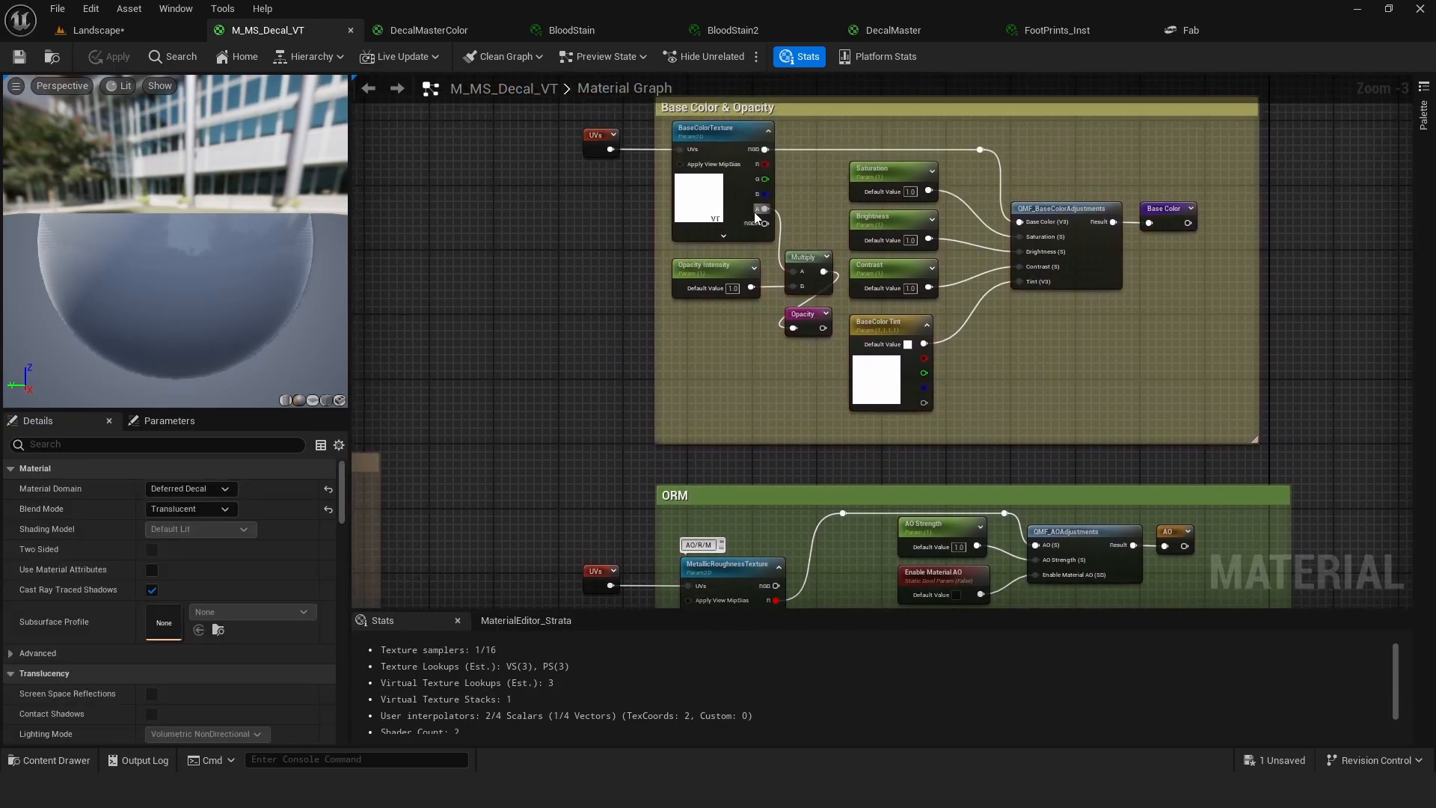
click(694, 275)
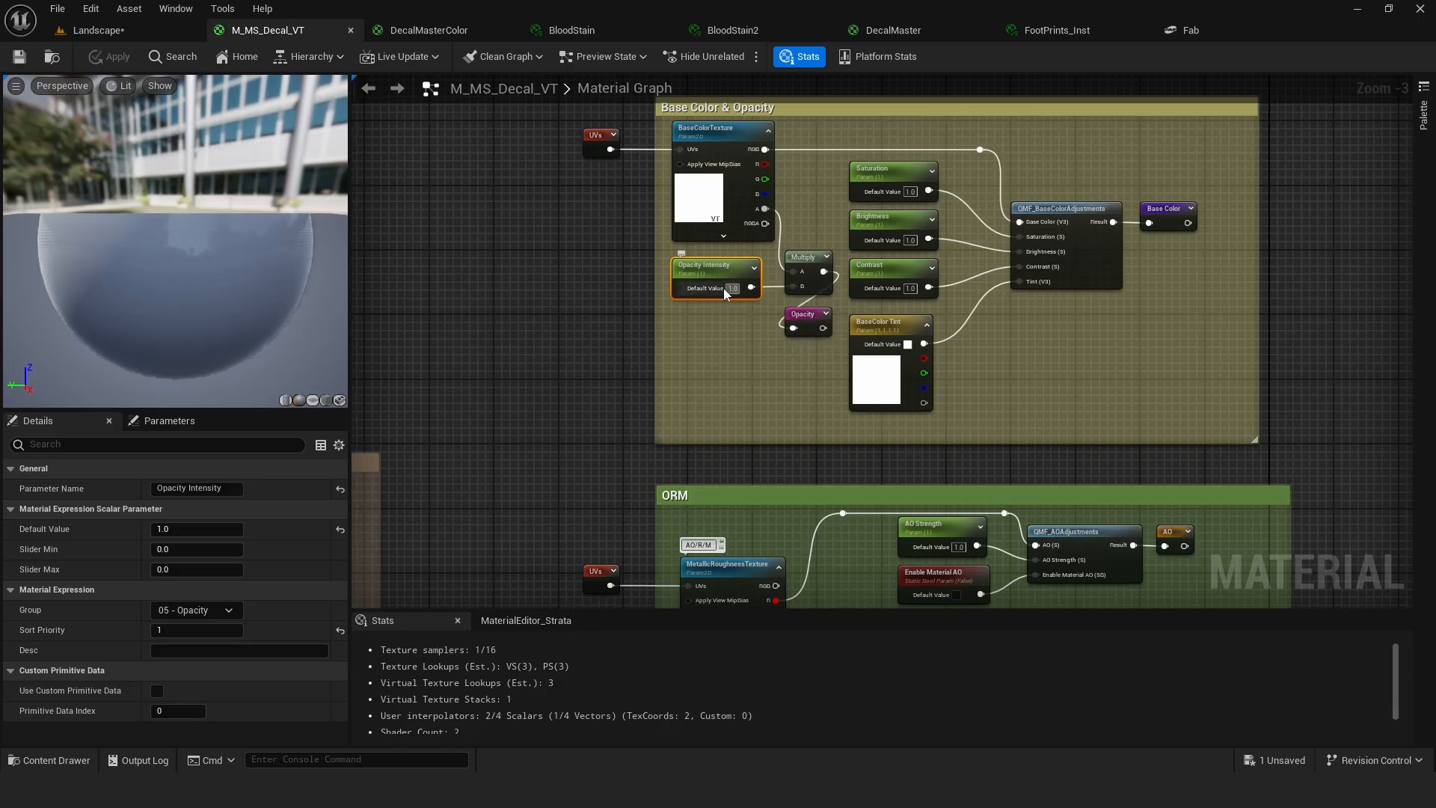
Inspect the ORM group's MetallicRoughnessTexture node, and select its AO and roughness adjustment nodes with their parameters.
right_drag(770, 392, 787, 276)
scroll(805, 267, down, 1)
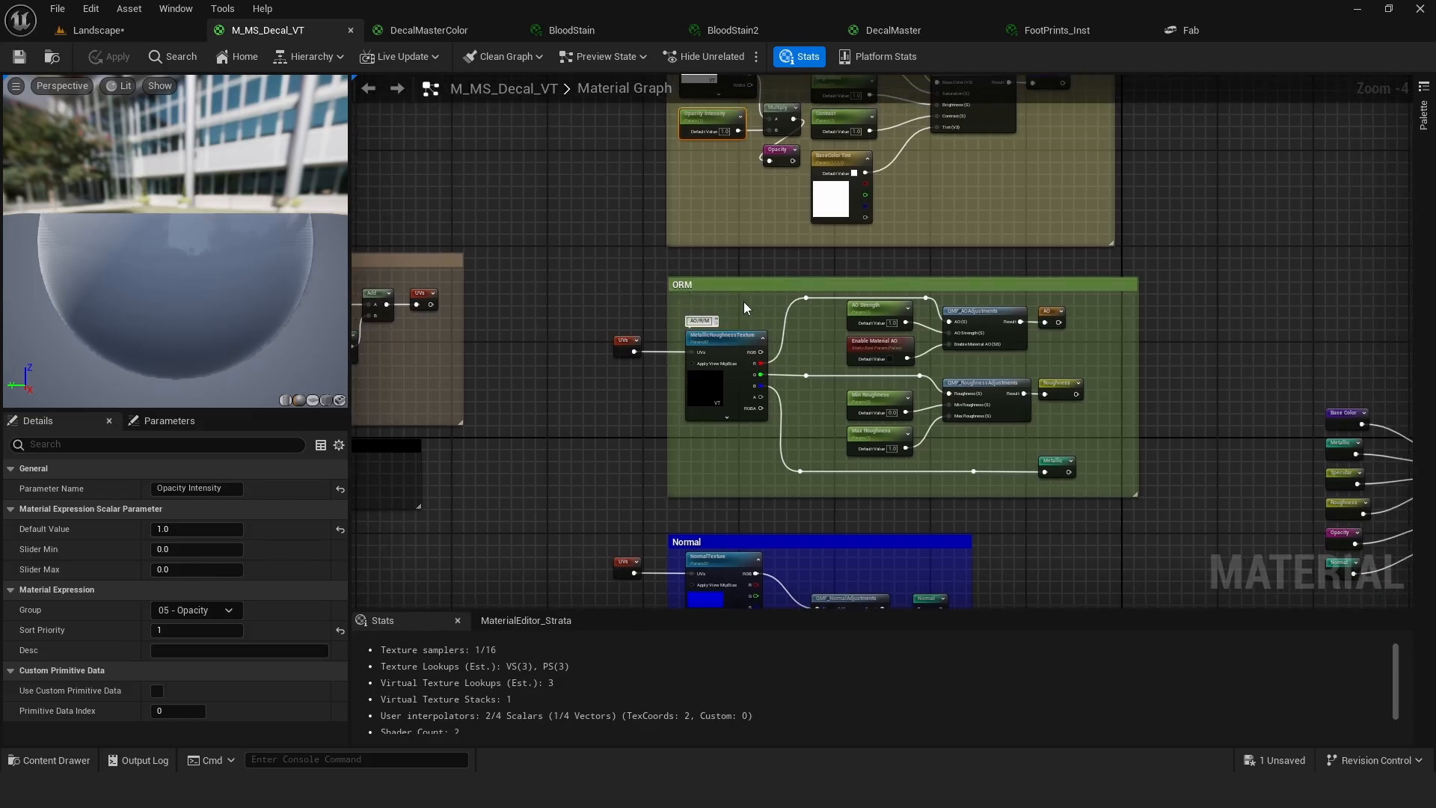
scroll(814, 365, up, 1)
right_drag(814, 362, 760, 351)
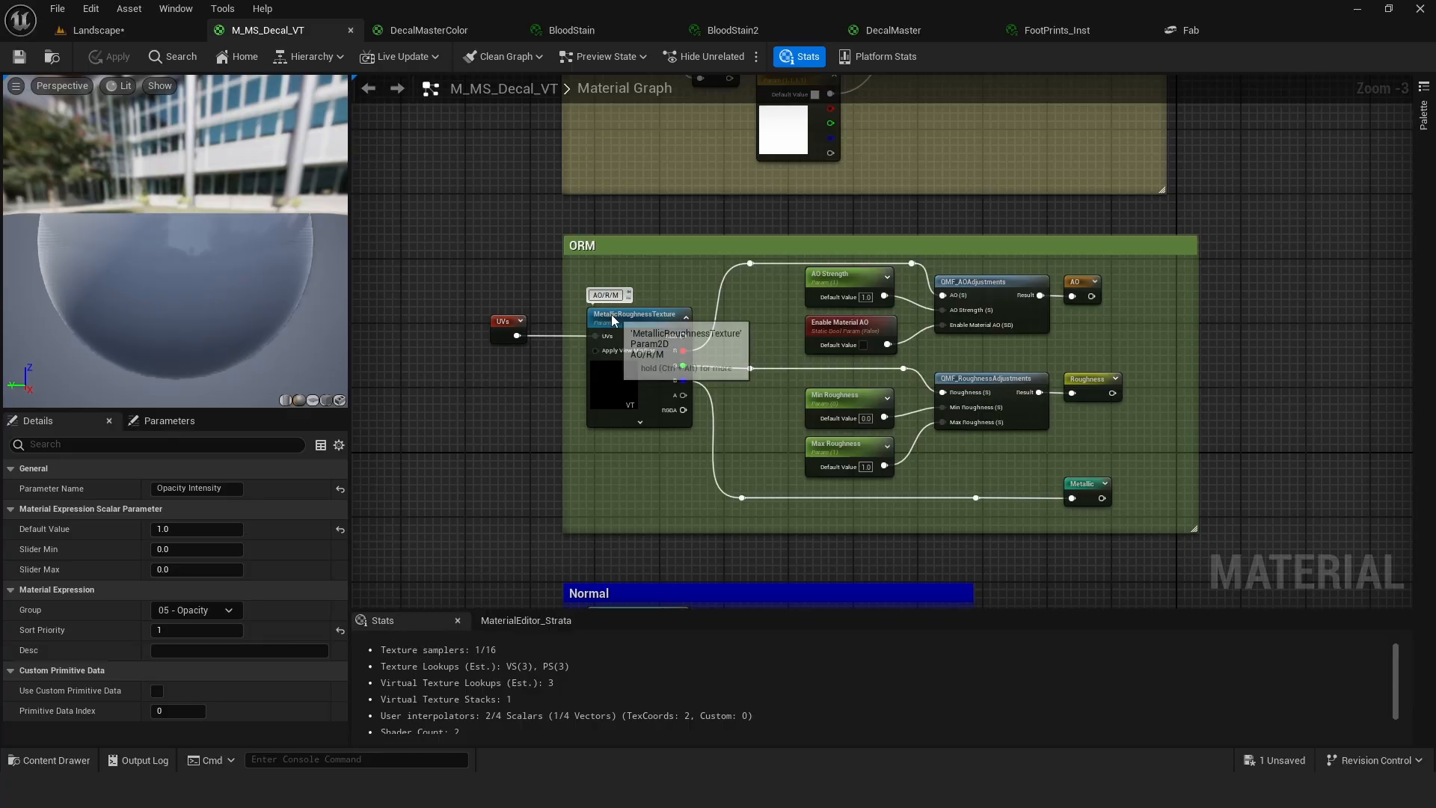
click(613, 372)
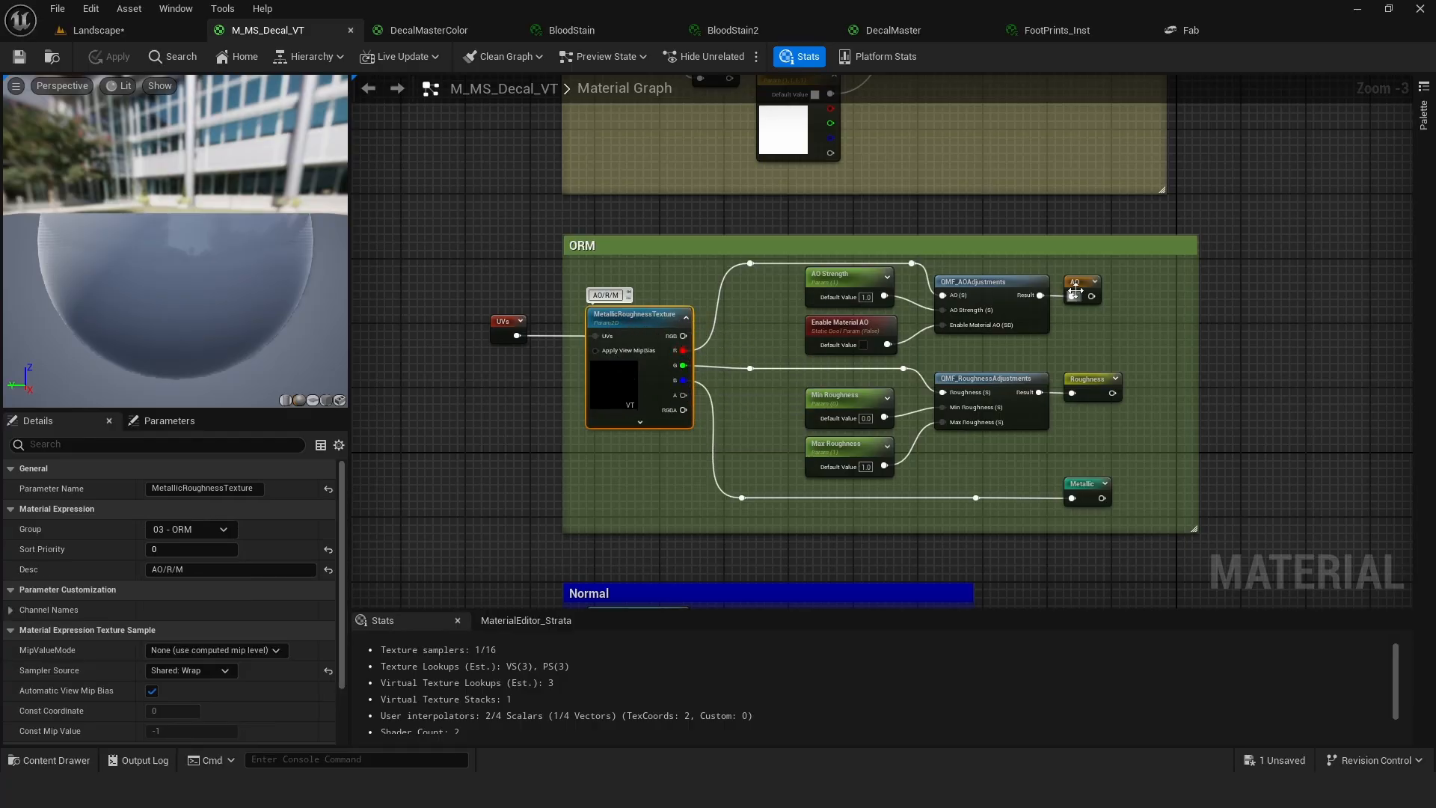
right_drag(739, 373, 760, 330)
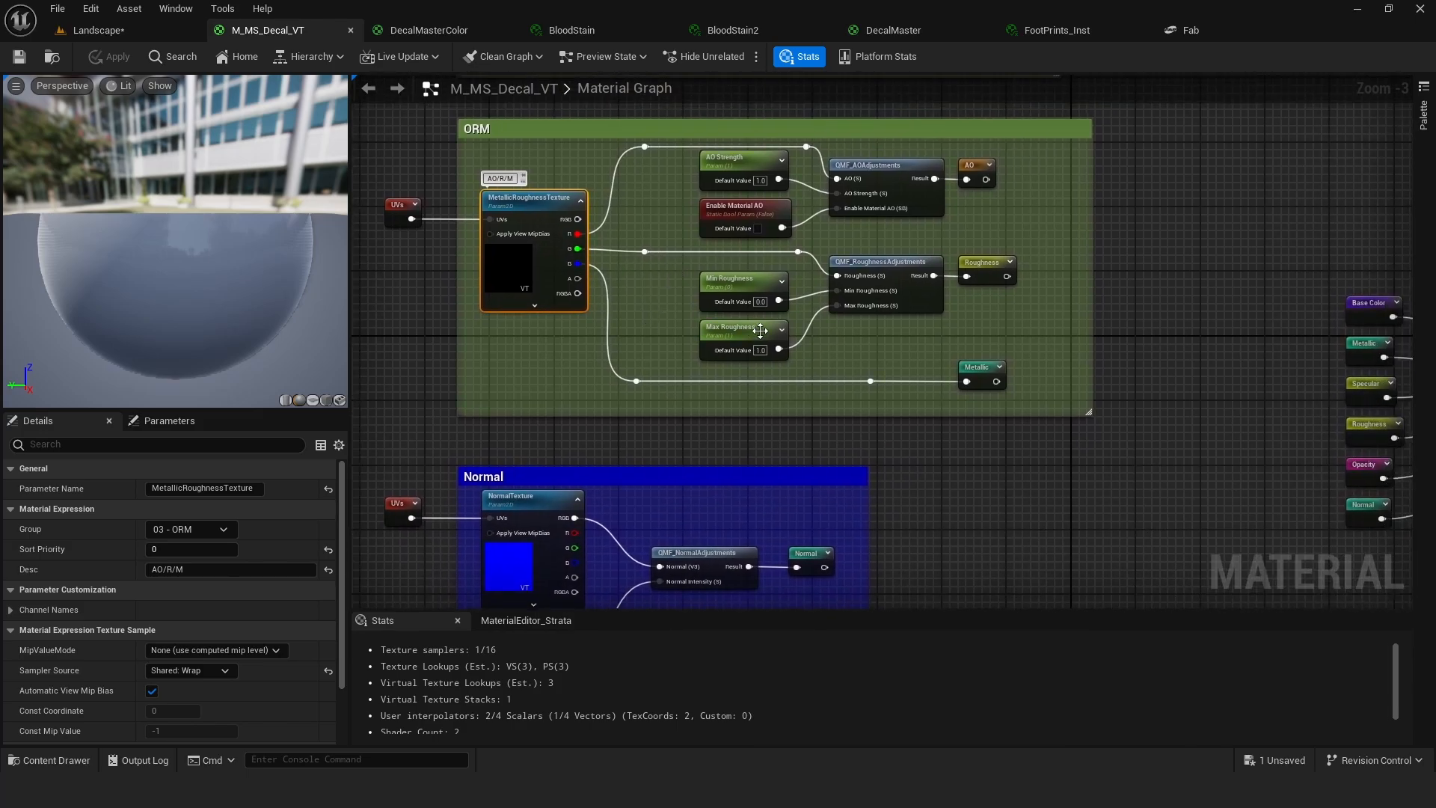
drag(663, 151, 875, 338)
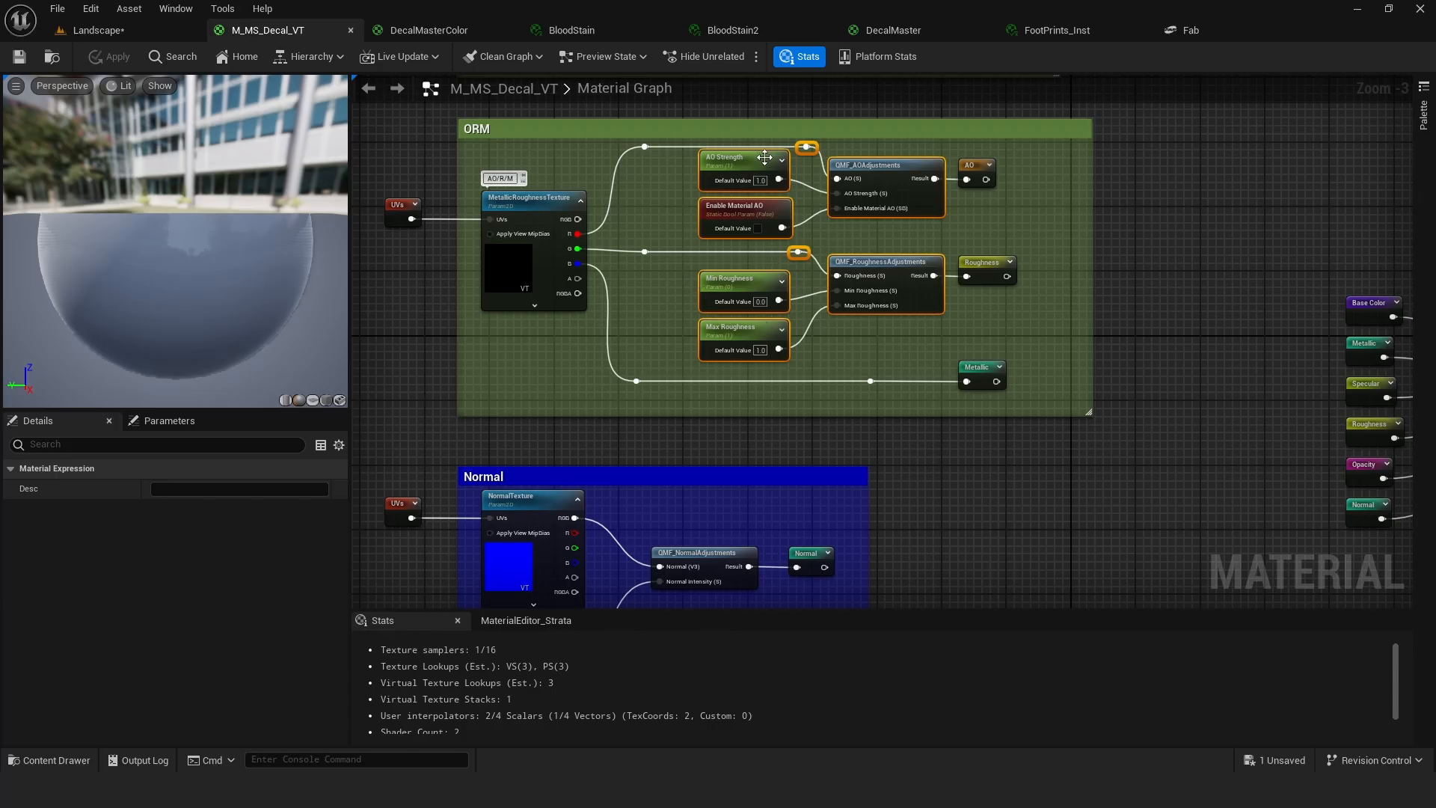
right_drag(648, 217, 682, 175)
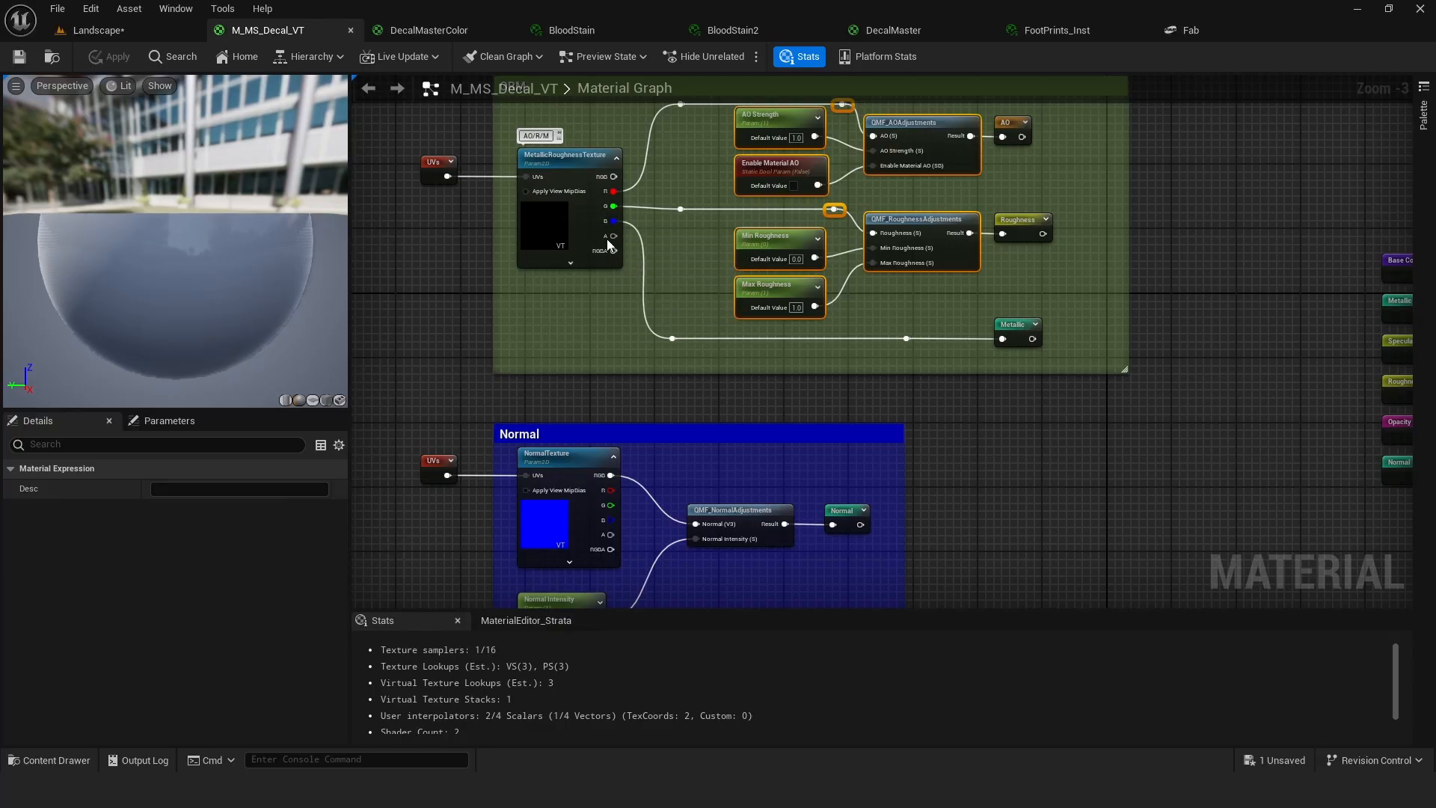
Select the Normal group's nodes and inspect the Normal Intensity parameter.
right_drag(592, 322, 688, 207)
drag(509, 315, 1078, 529)
right_drag(1058, 483, 1067, 438)
scroll(1061, 437, down, 1)
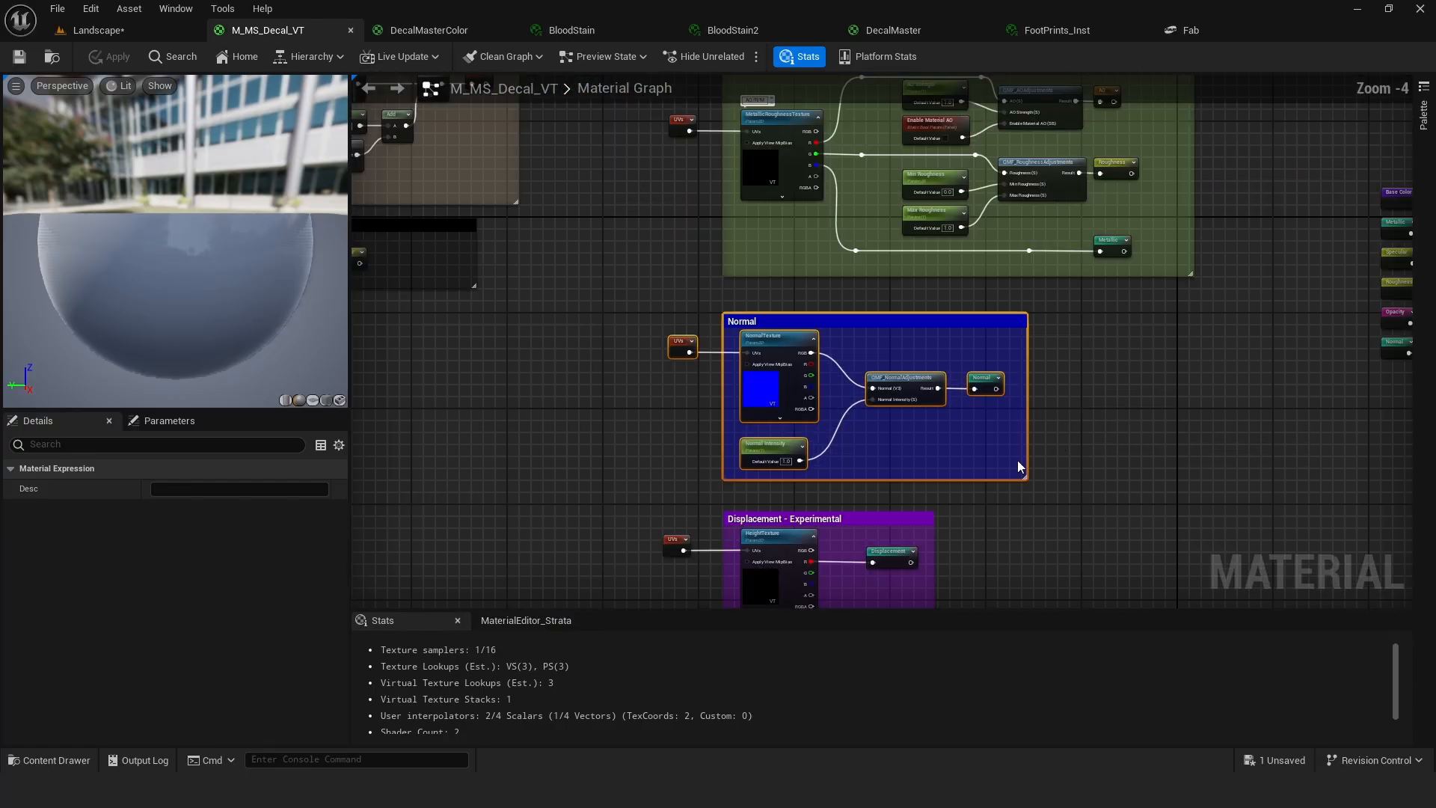
scroll(927, 423, up, 1)
right_drag(917, 427, 929, 418)
click(735, 417)
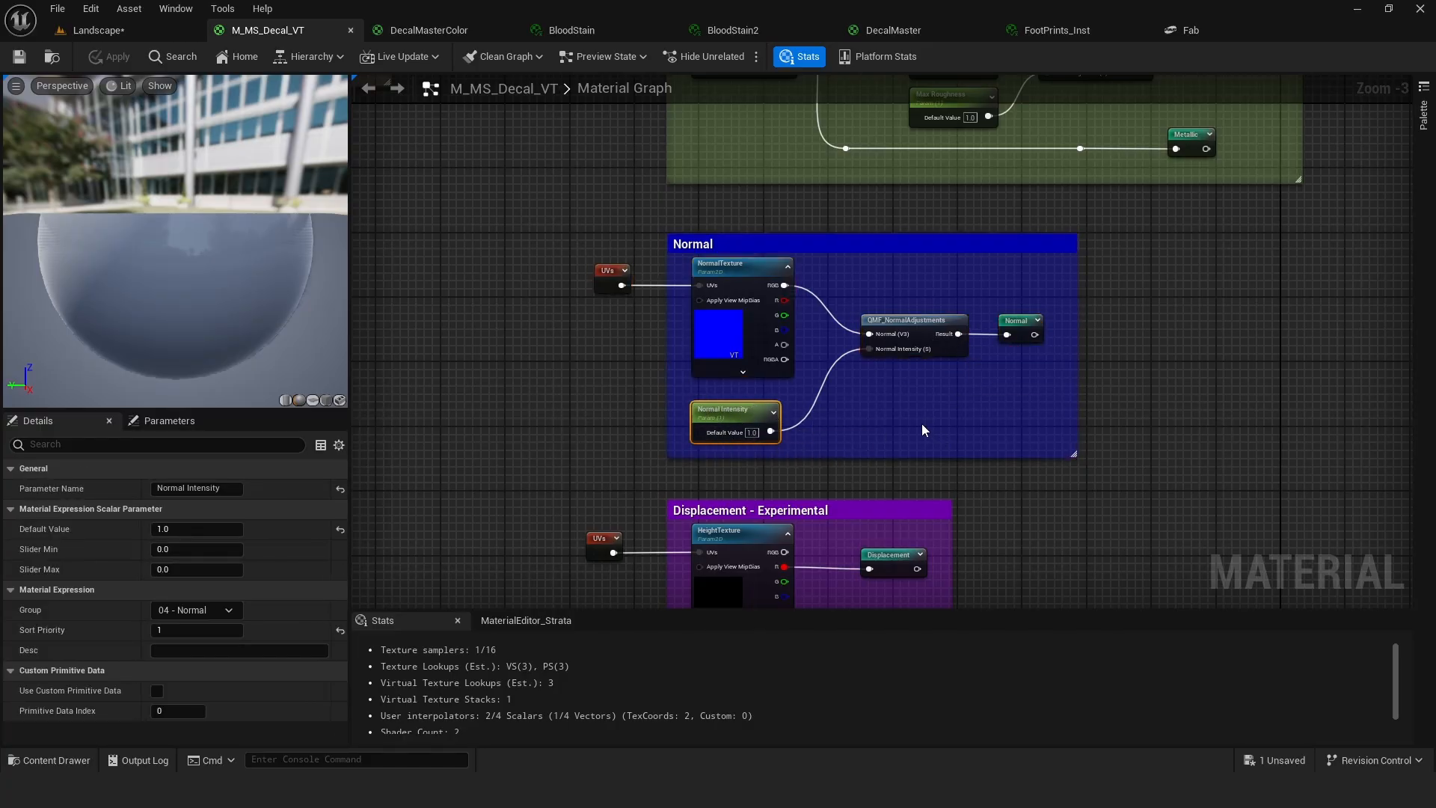
right_drag(923, 425, 913, 327)
right_drag(984, 448, 1008, 394)
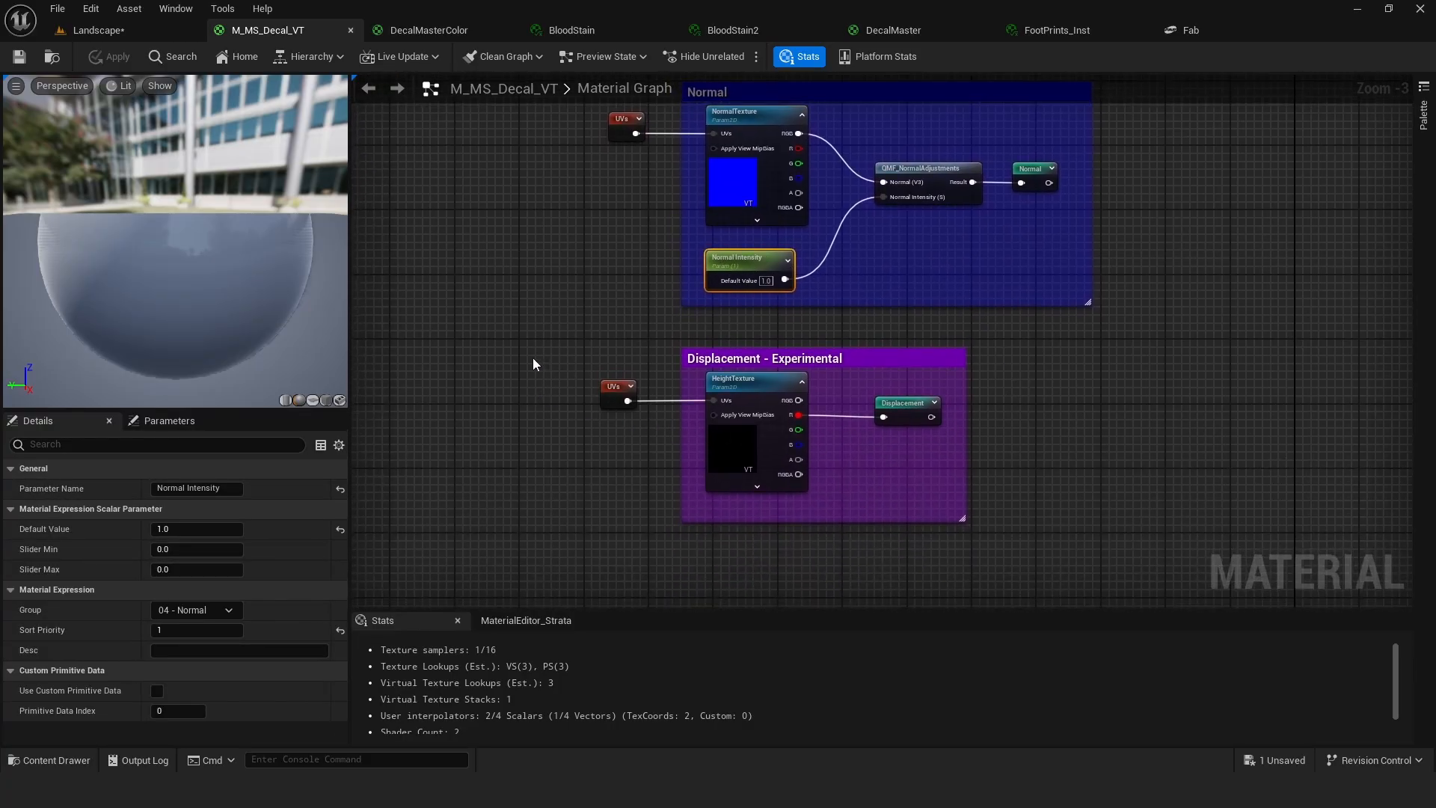
Select the Displacement - Experimental group with its UVs node, and check the inputs connected to the material output node.
drag(535, 364, 658, 477)
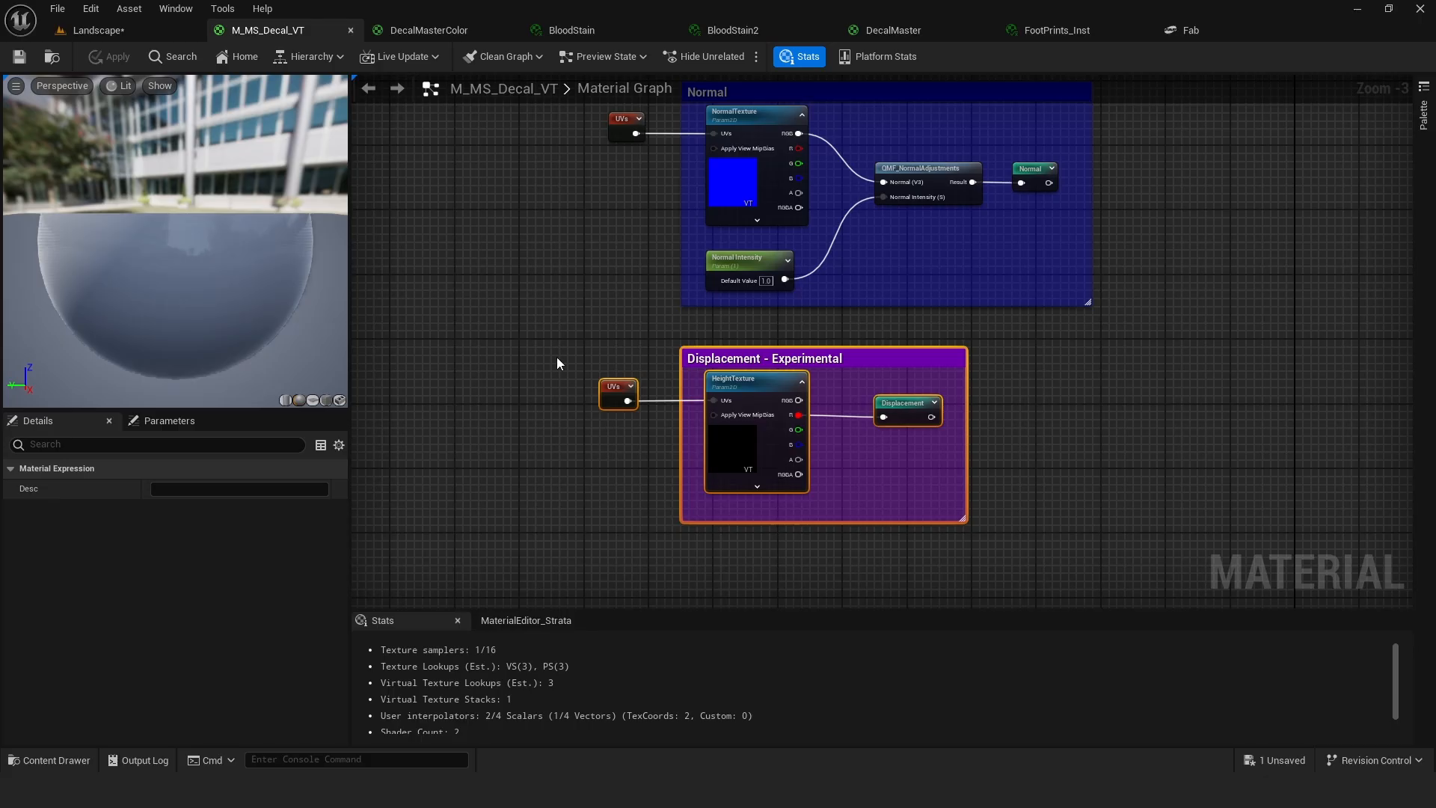
right_drag(1039, 349, 777, 390)
scroll(854, 392, down, 1)
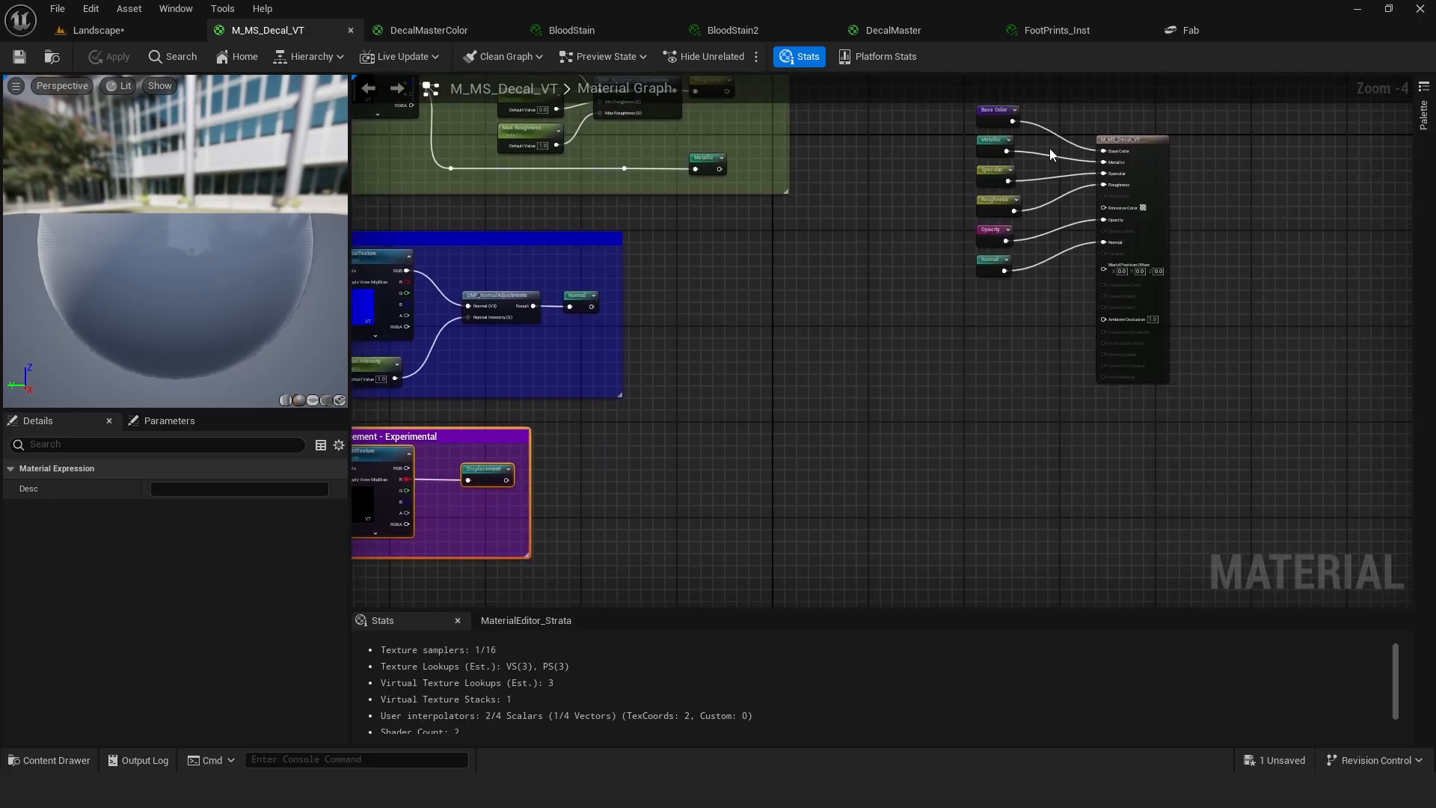
Select the whole UV Manipulations group and move it slightly upward in the graph.
right_drag(874, 323, 1111, 300)
right_drag(730, 377, 1187, 424)
right_drag(785, 271, 876, 515)
right_drag(946, 257, 969, 325)
scroll(959, 335, up, 1)
drag(445, 267, 995, 506)
drag(728, 283, 741, 224)
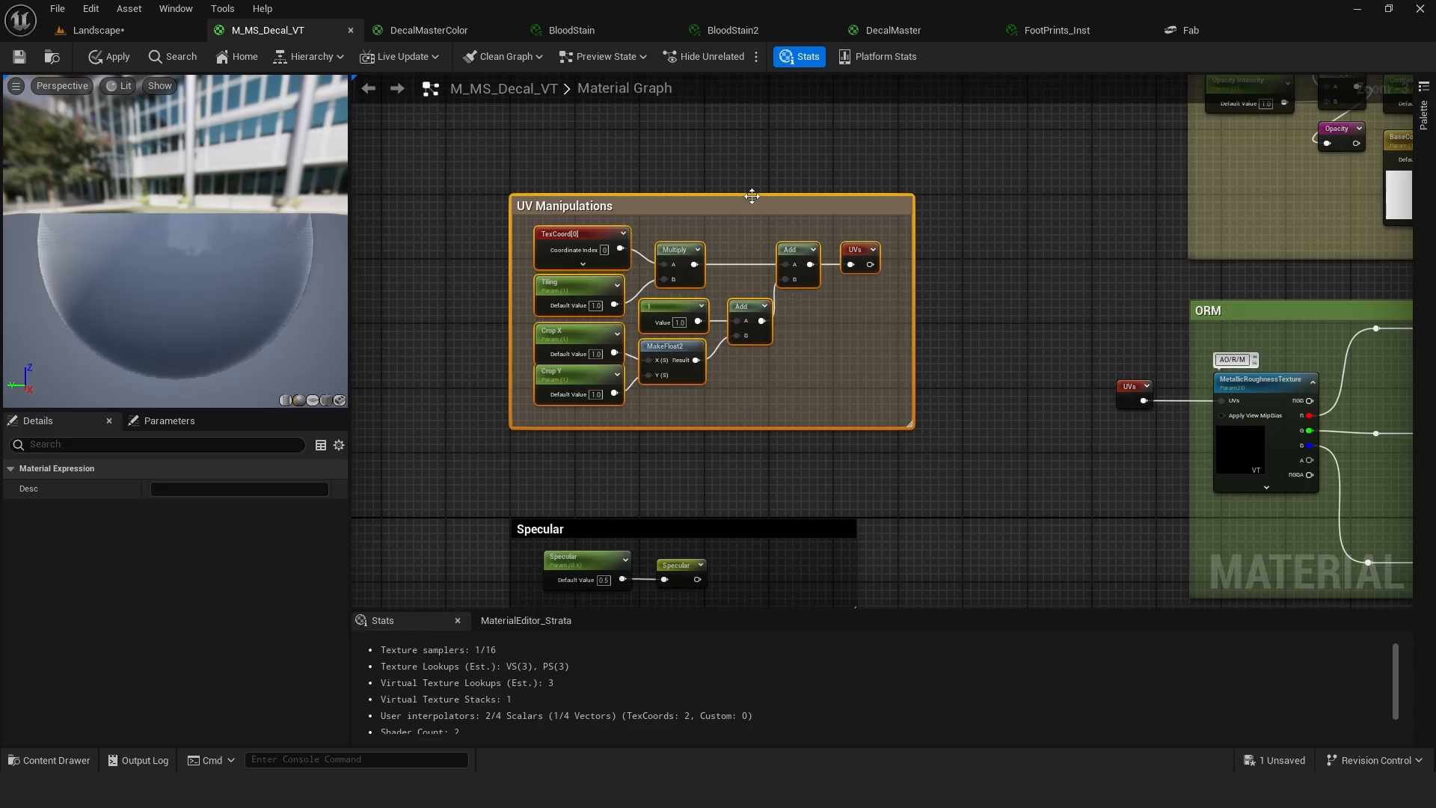
Go back to the Landscape level and view the blood and footprint decals on the white surface from a lower angle.
click(114, 34)
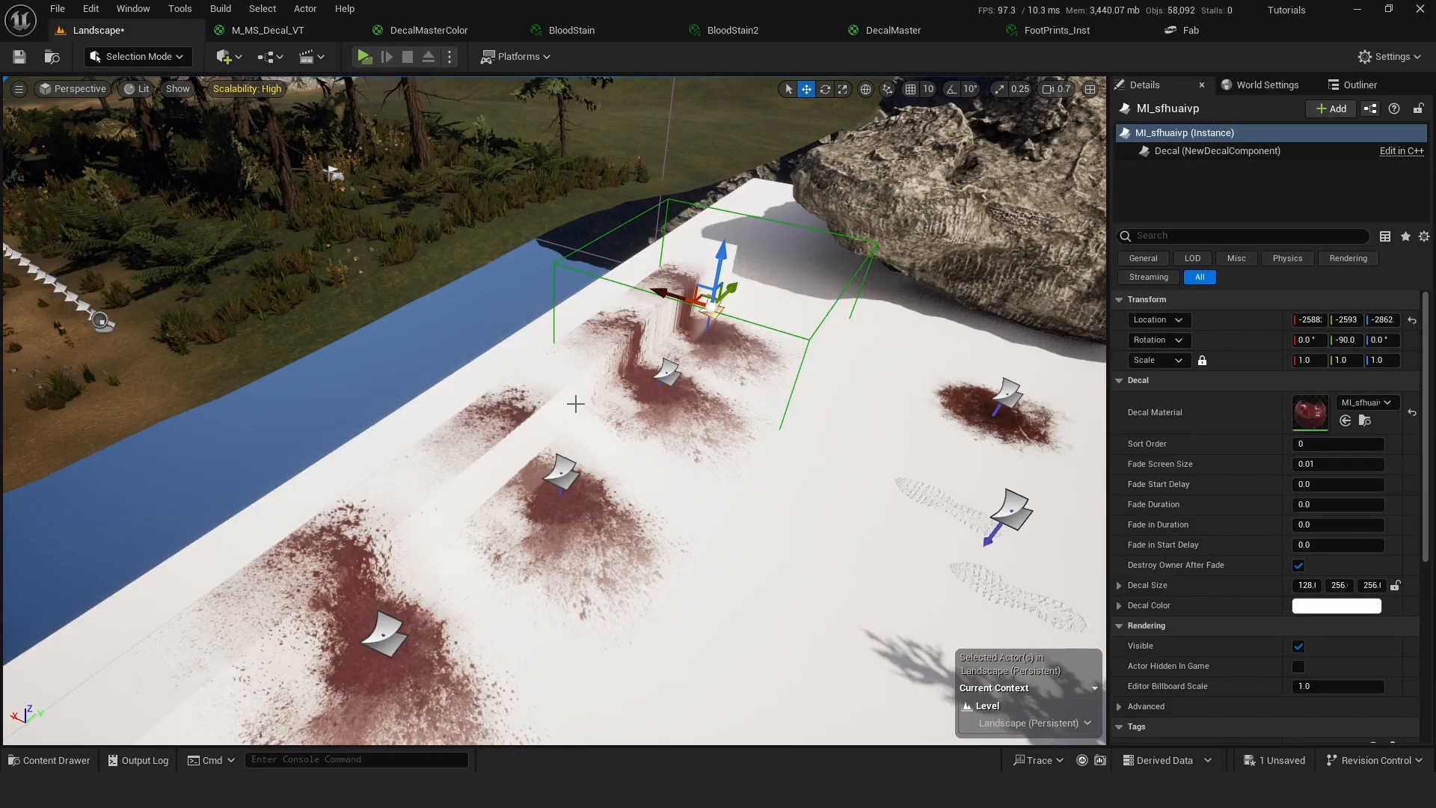
right_drag(553, 411, 479, 524)
key(w)
key(d)
key(f)
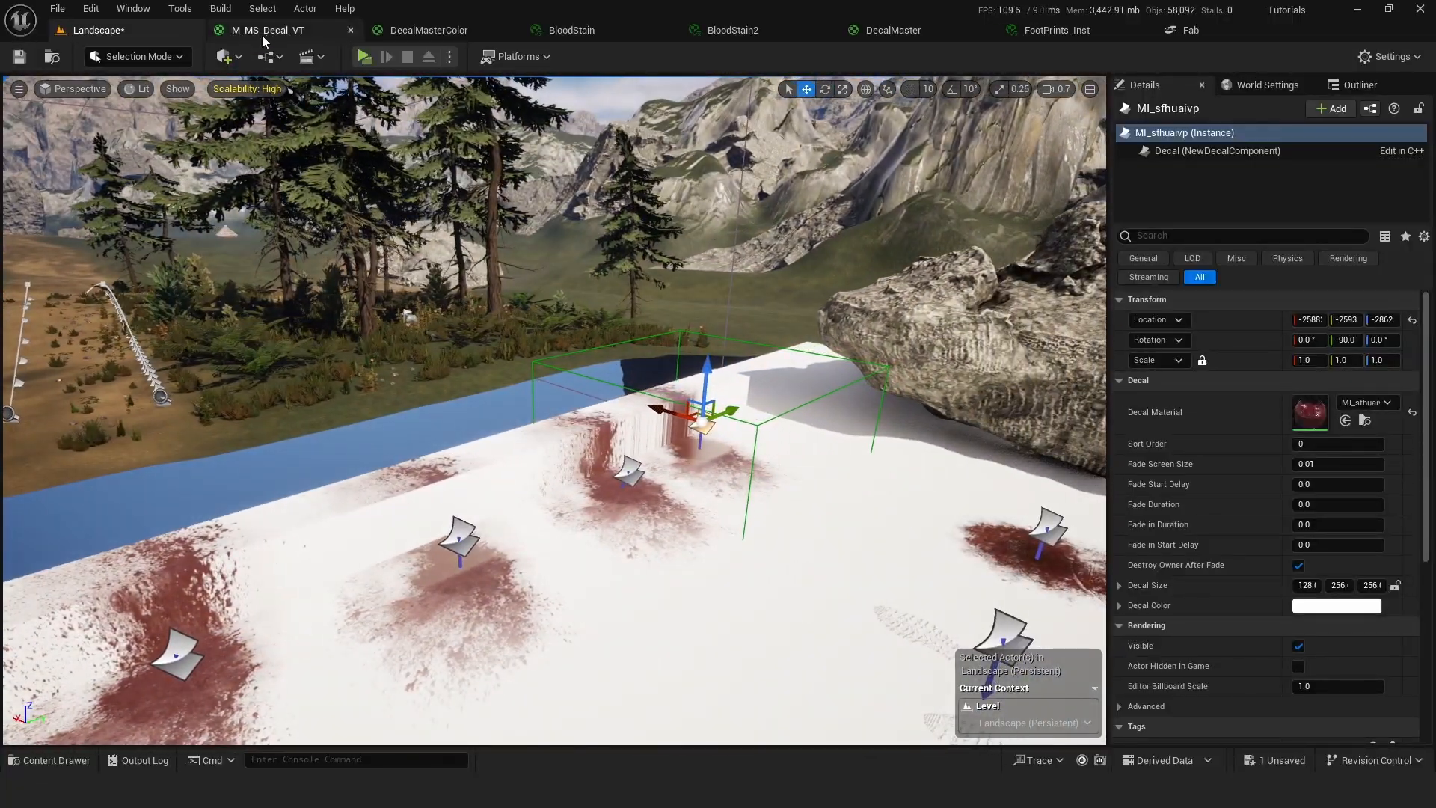
Return to M_MS_Decal_VT, review the UV Manipulations and Specular groups, and view the overall graph.
click(275, 33)
drag(451, 177, 948, 443)
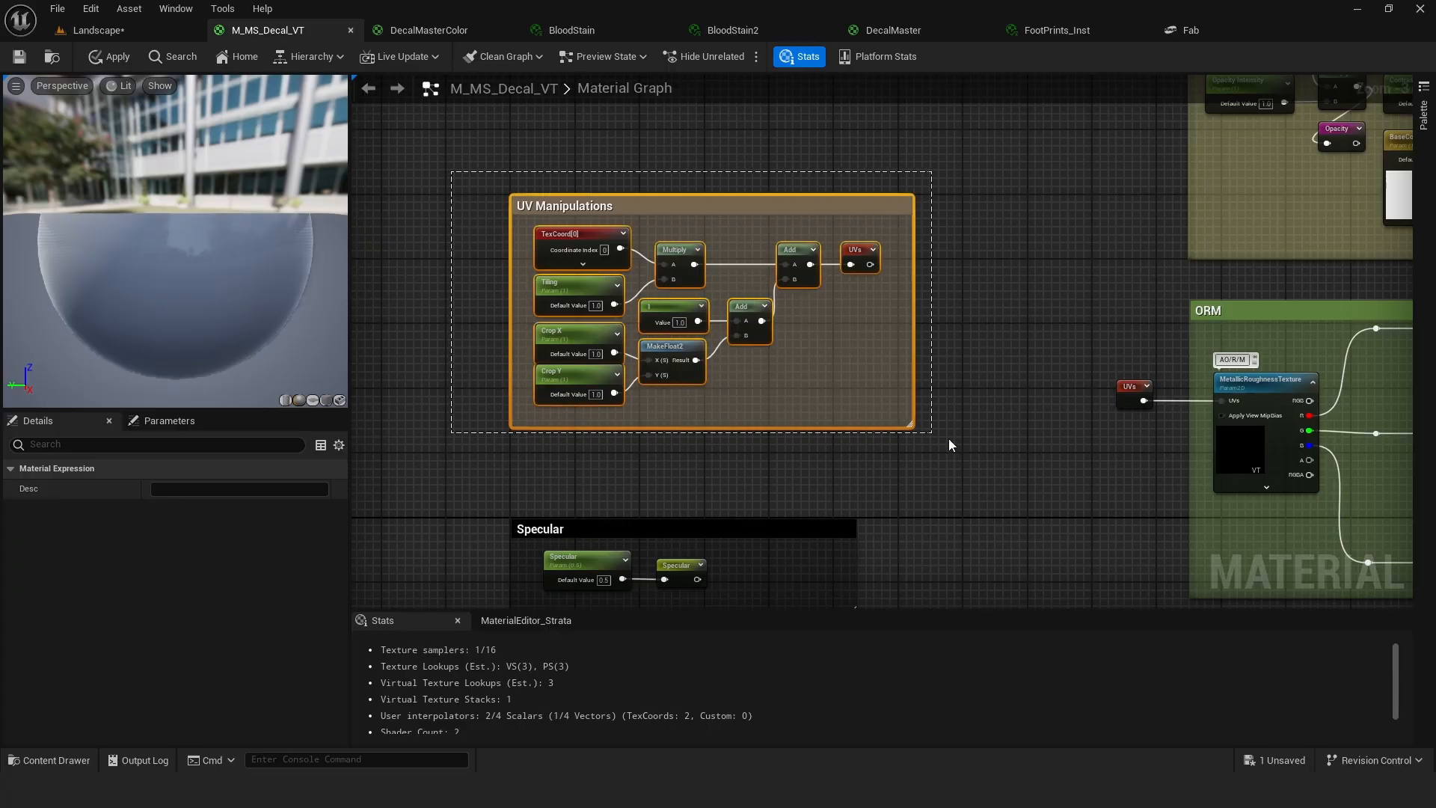
right_drag(856, 460, 800, 418)
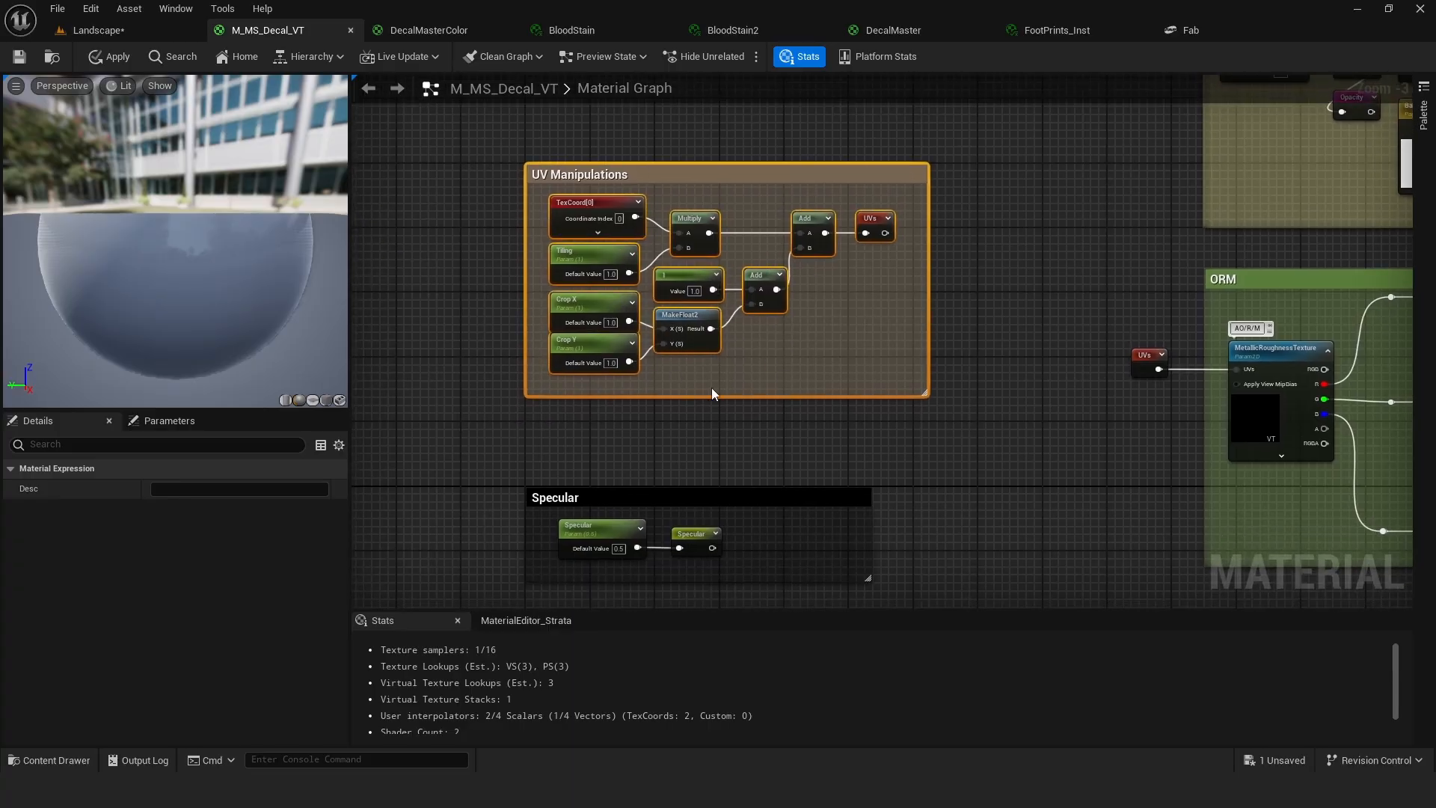
scroll(830, 337, down, 1)
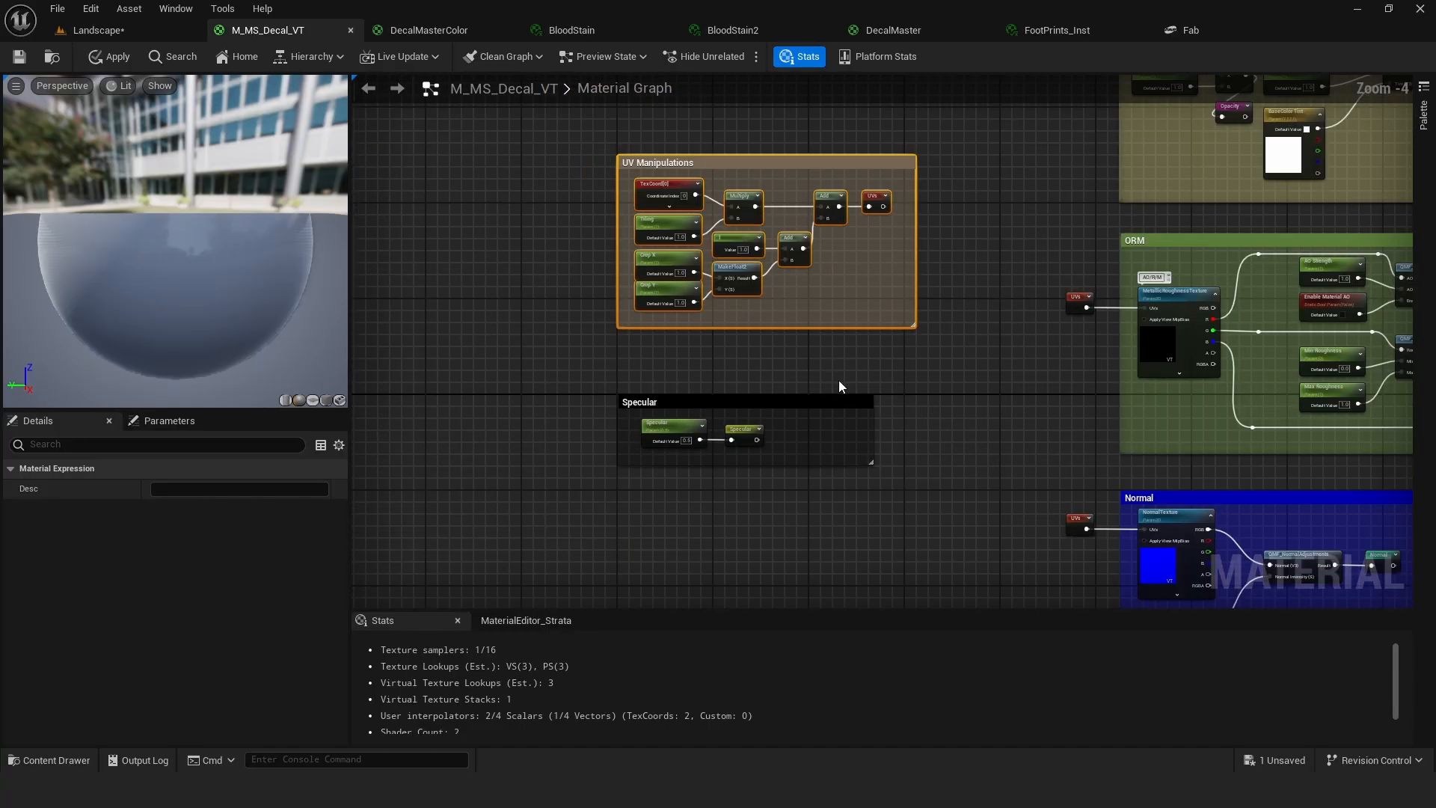
drag(558, 368, 902, 565)
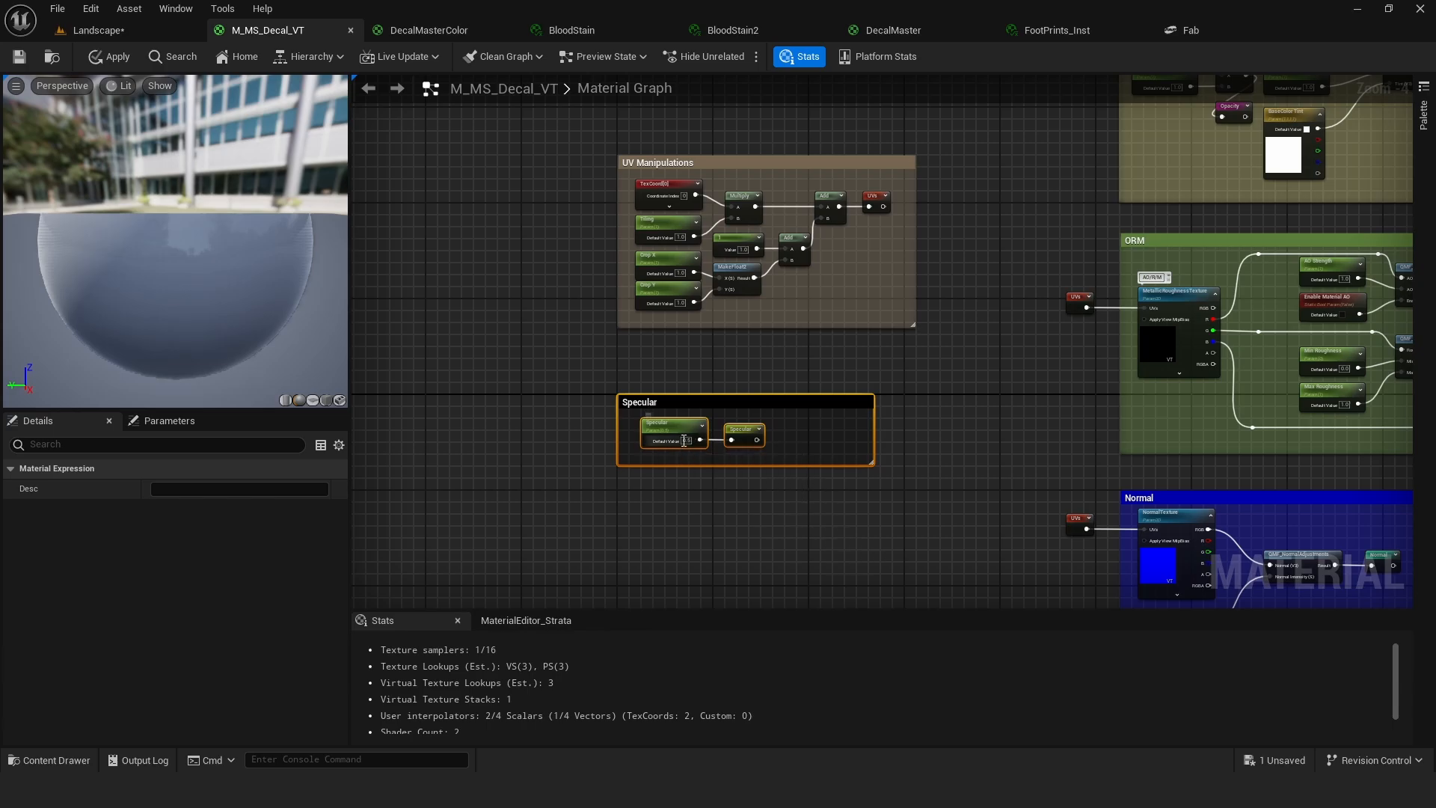
scroll(679, 416, down, 2)
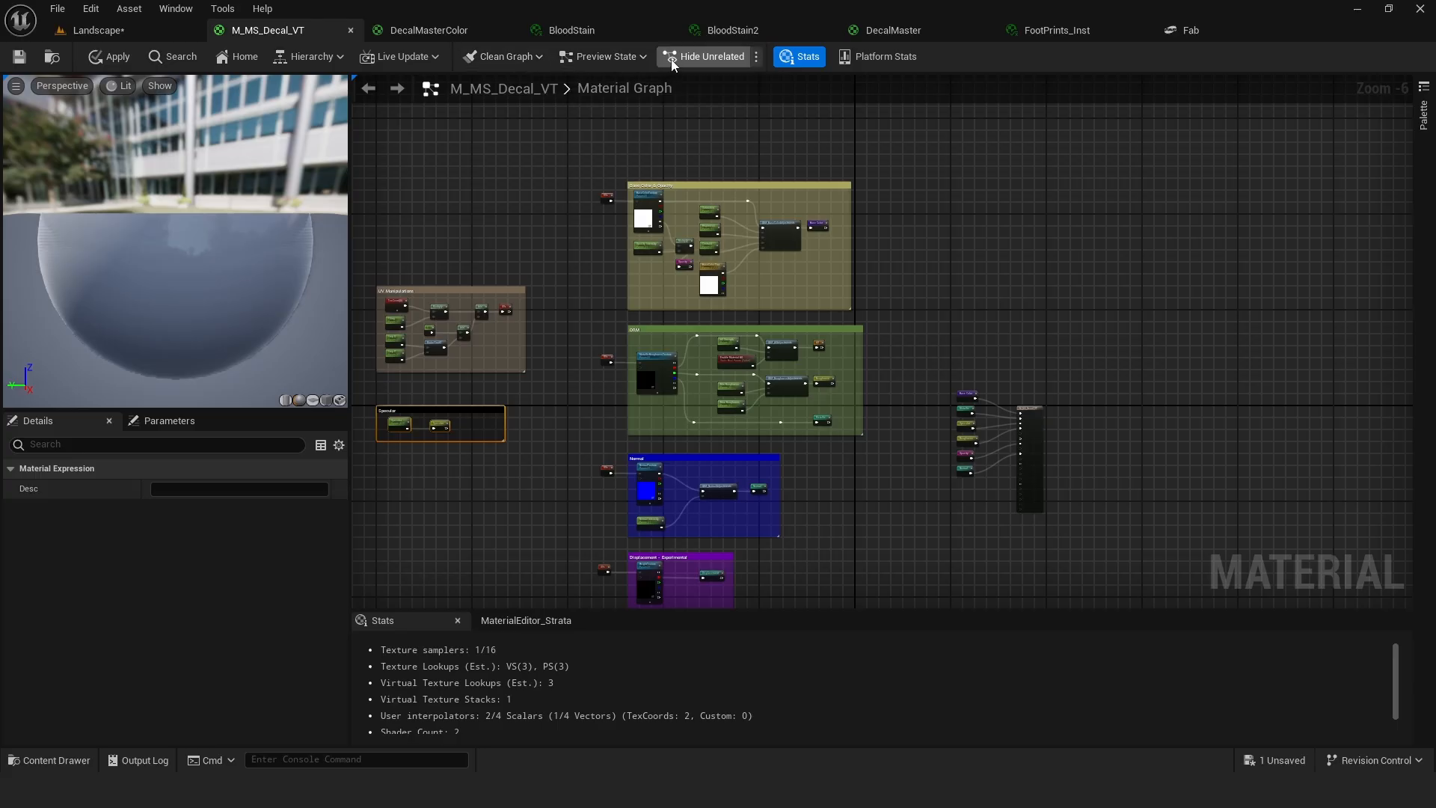
Open the DecalMasterColor graph and look over its node groups and material output.
click(416, 32)
right_drag(444, 367, 359, 314)
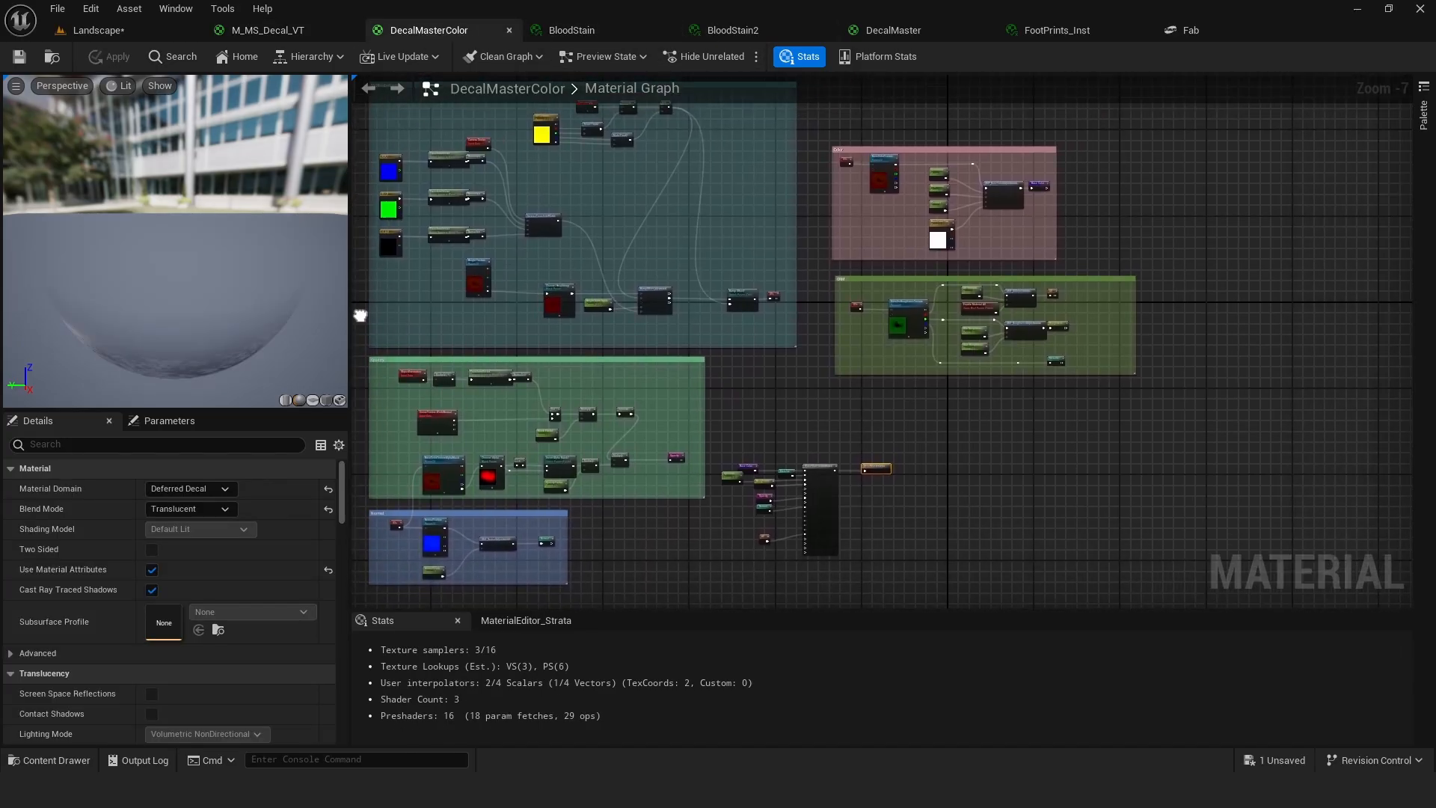
right_drag(771, 219, 864, 258)
right_drag(824, 442, 808, 368)
click(48, 760)
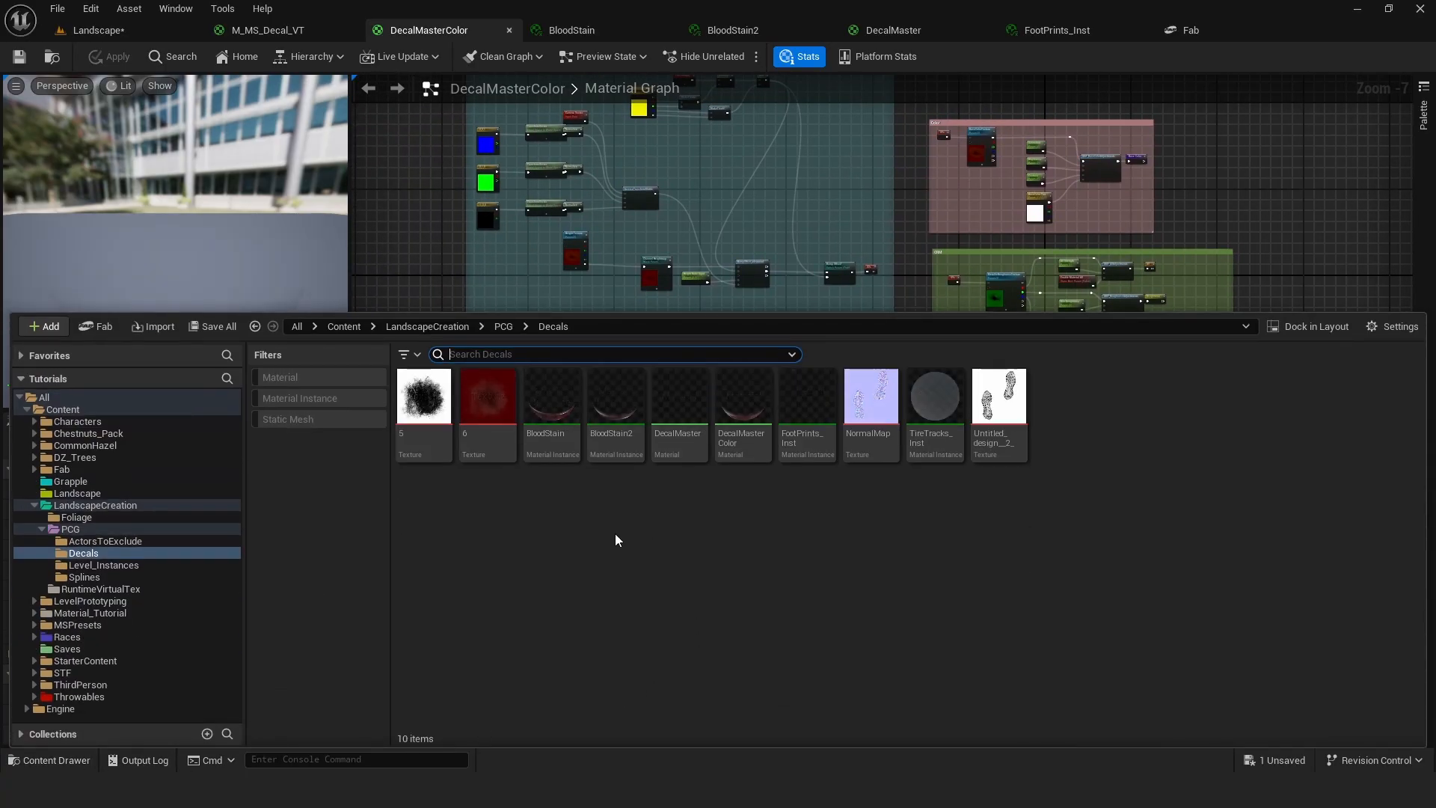
right_click(716, 510)
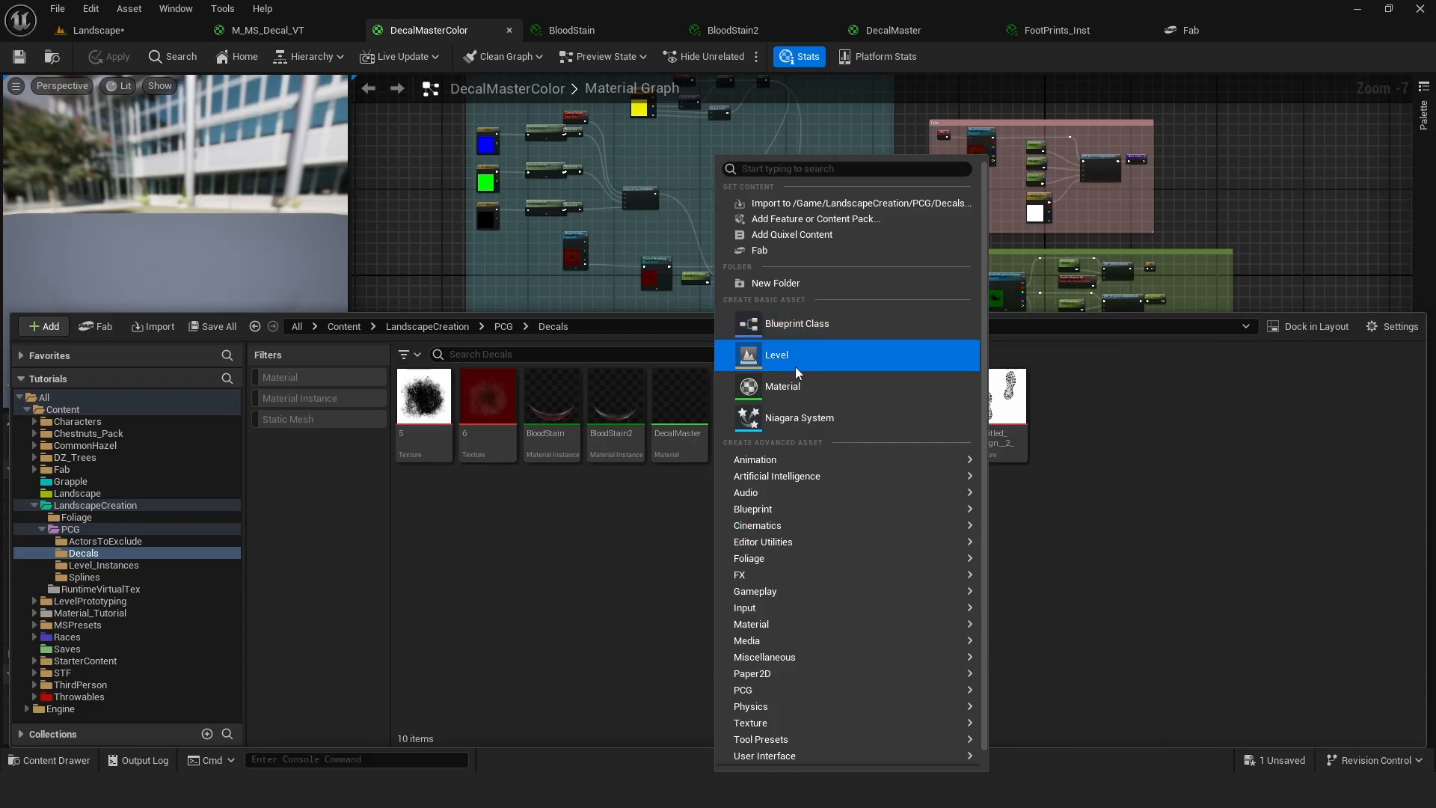
click(648, 549)
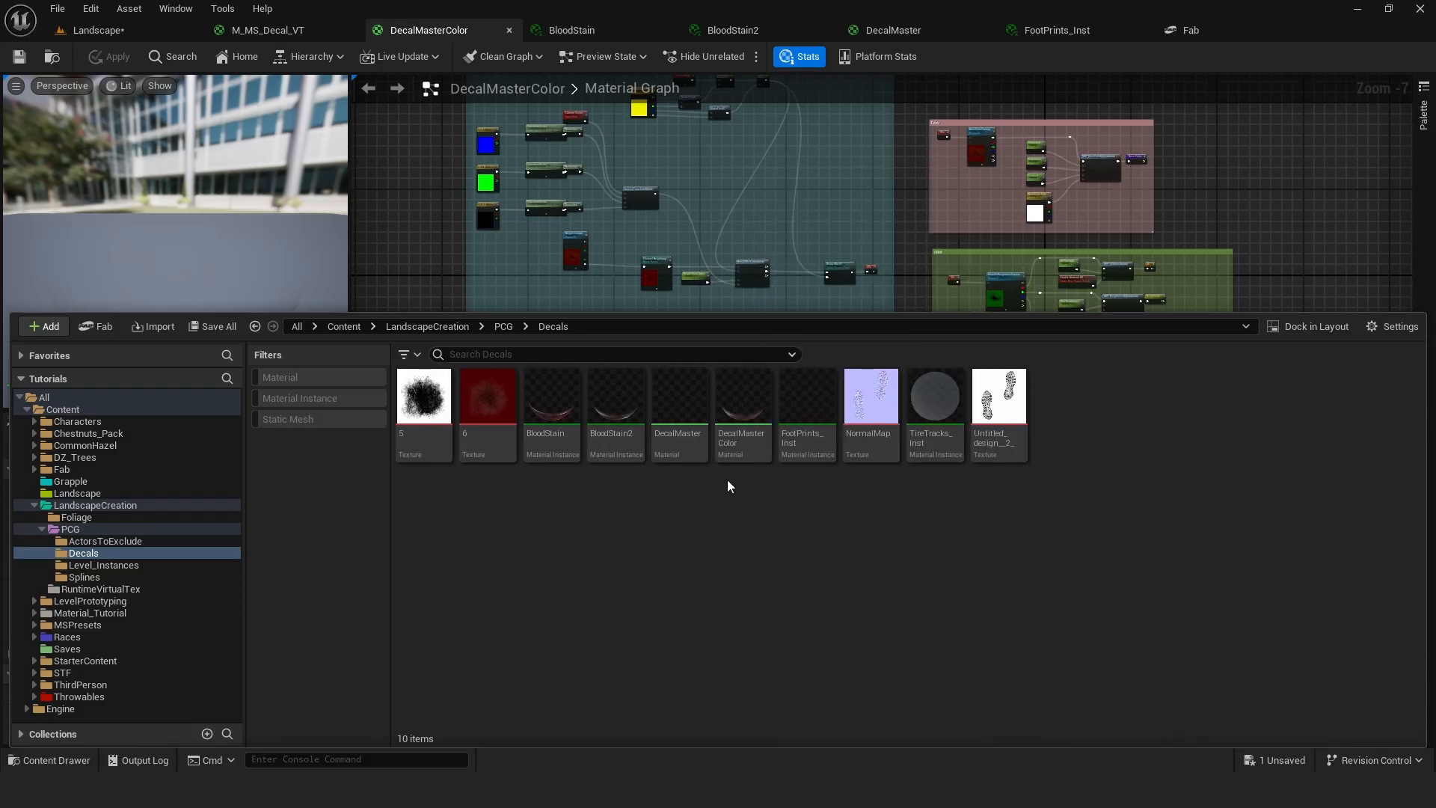
click(813, 214)
Compare the full DecalMasterColor graph with the M_MS_Decal_VT graph, ending on DecalMasterColor.
scroll(886, 404, down, 2)
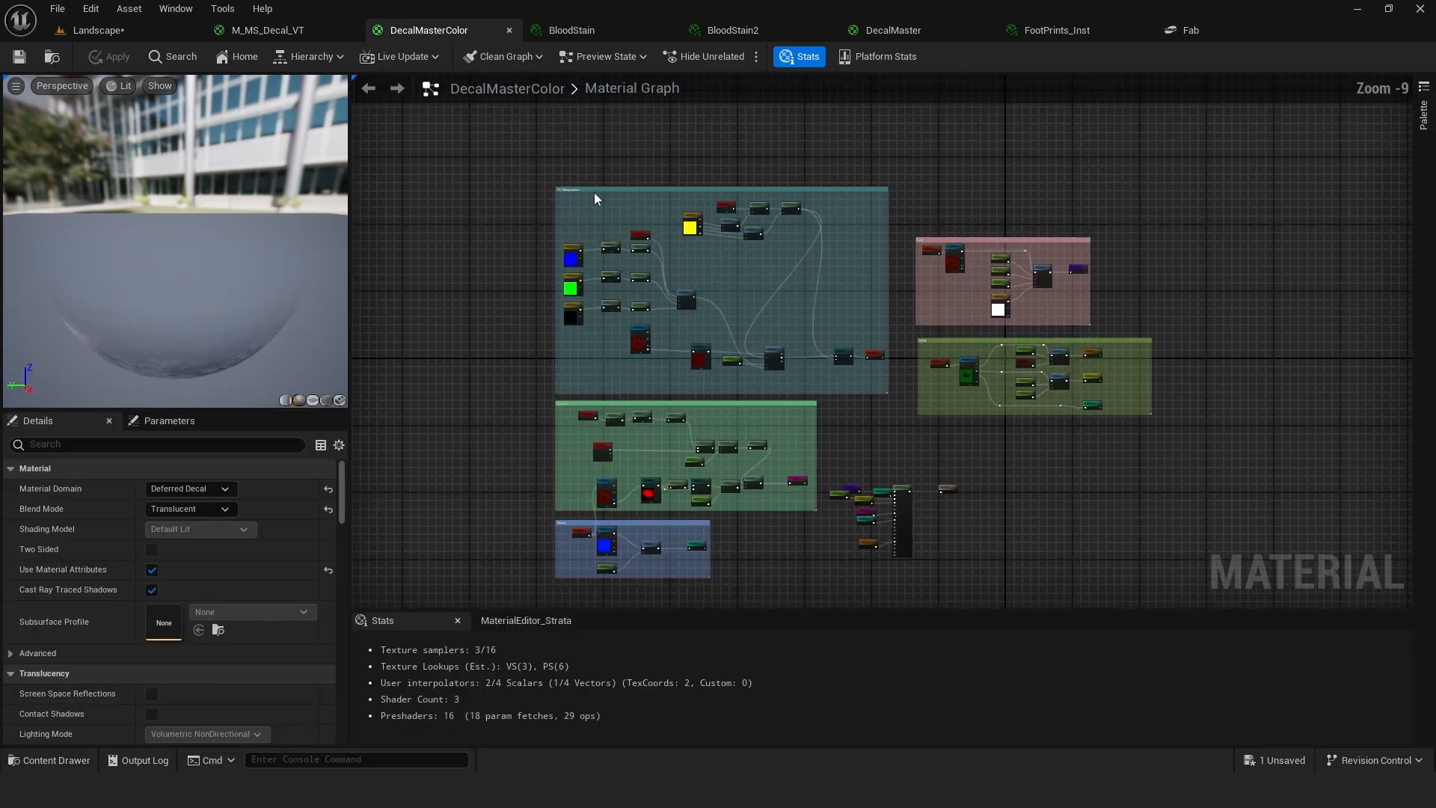
click(282, 29)
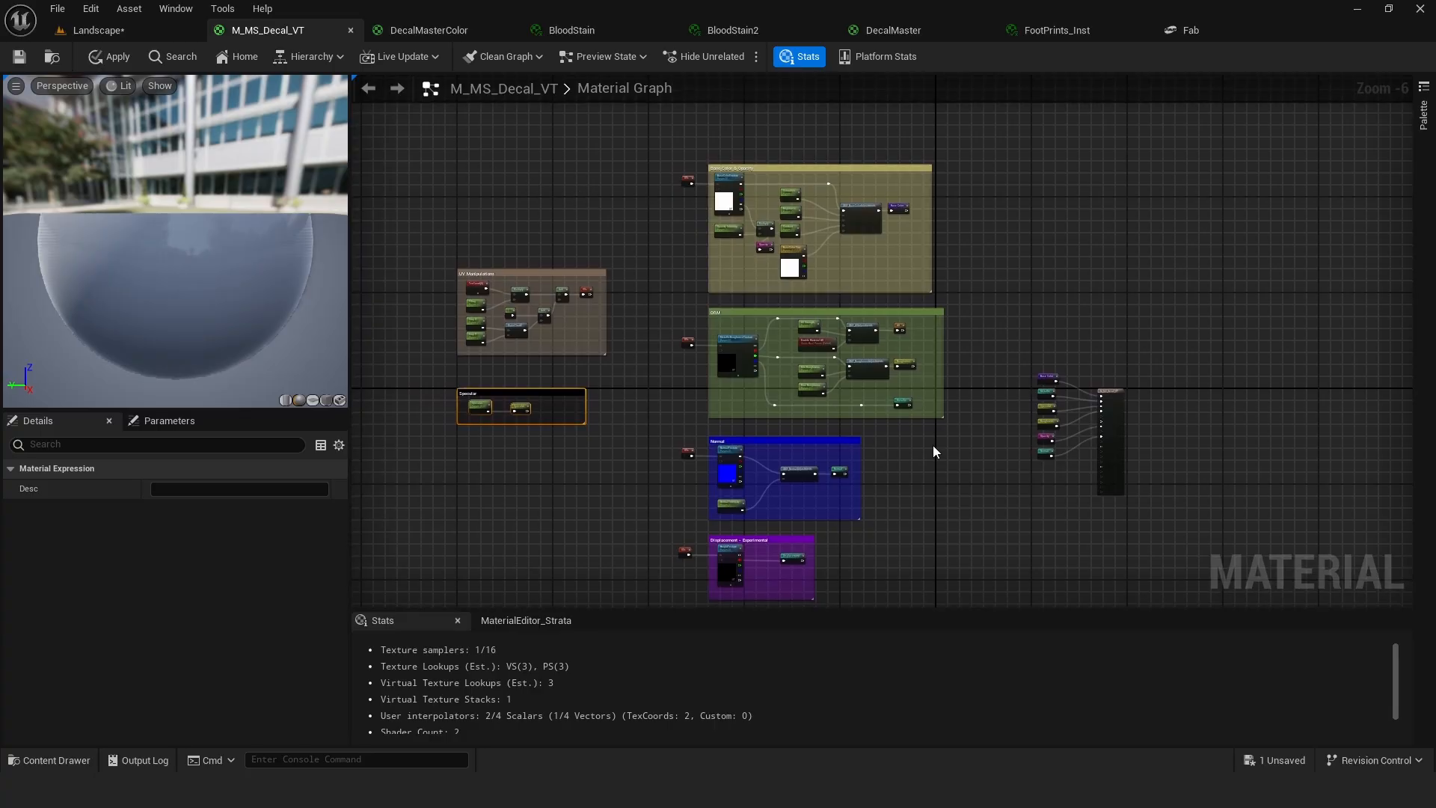
click(419, 30)
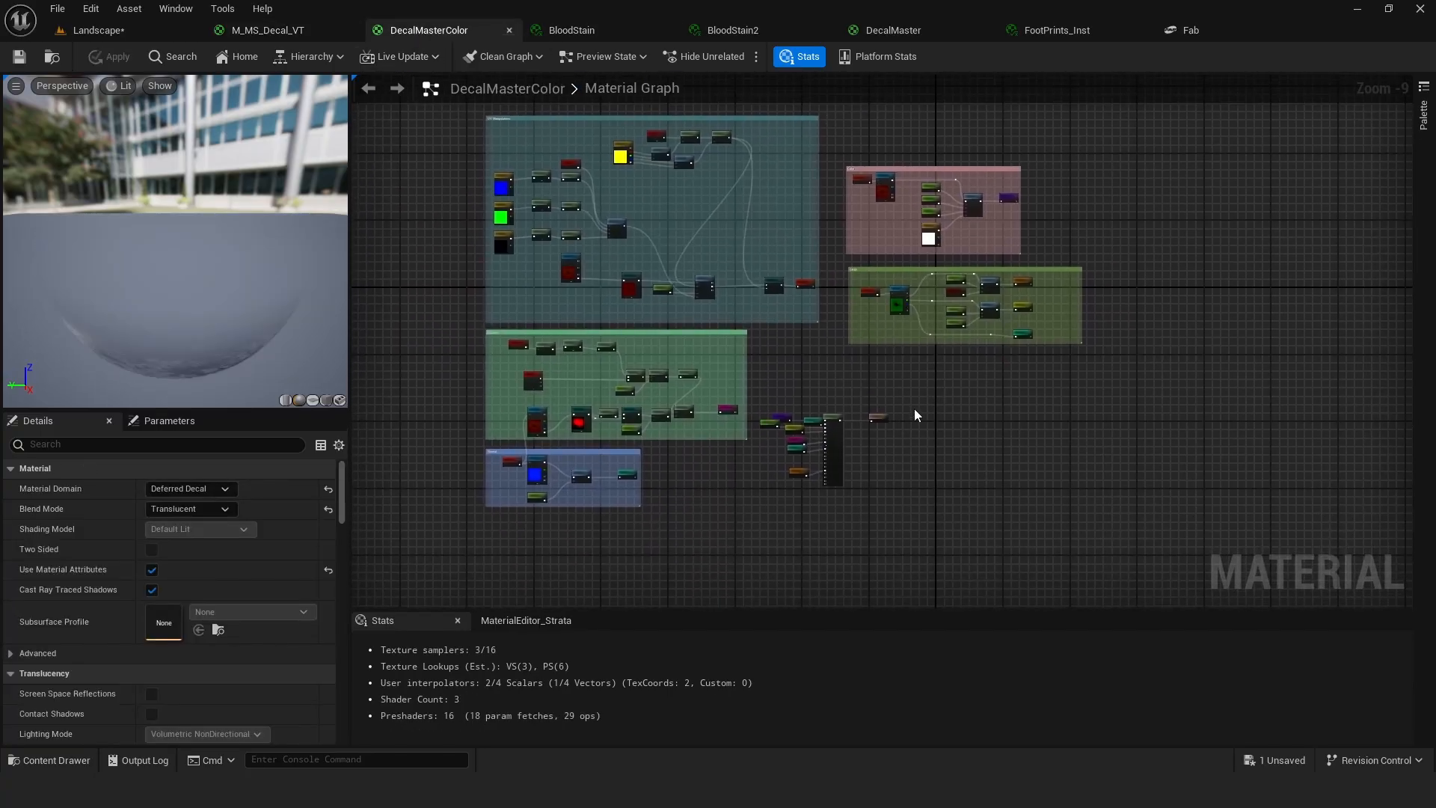
Examine the material output and the Color group's nodes in the DecalMasterColor graph.
scroll(868, 449, up, 5)
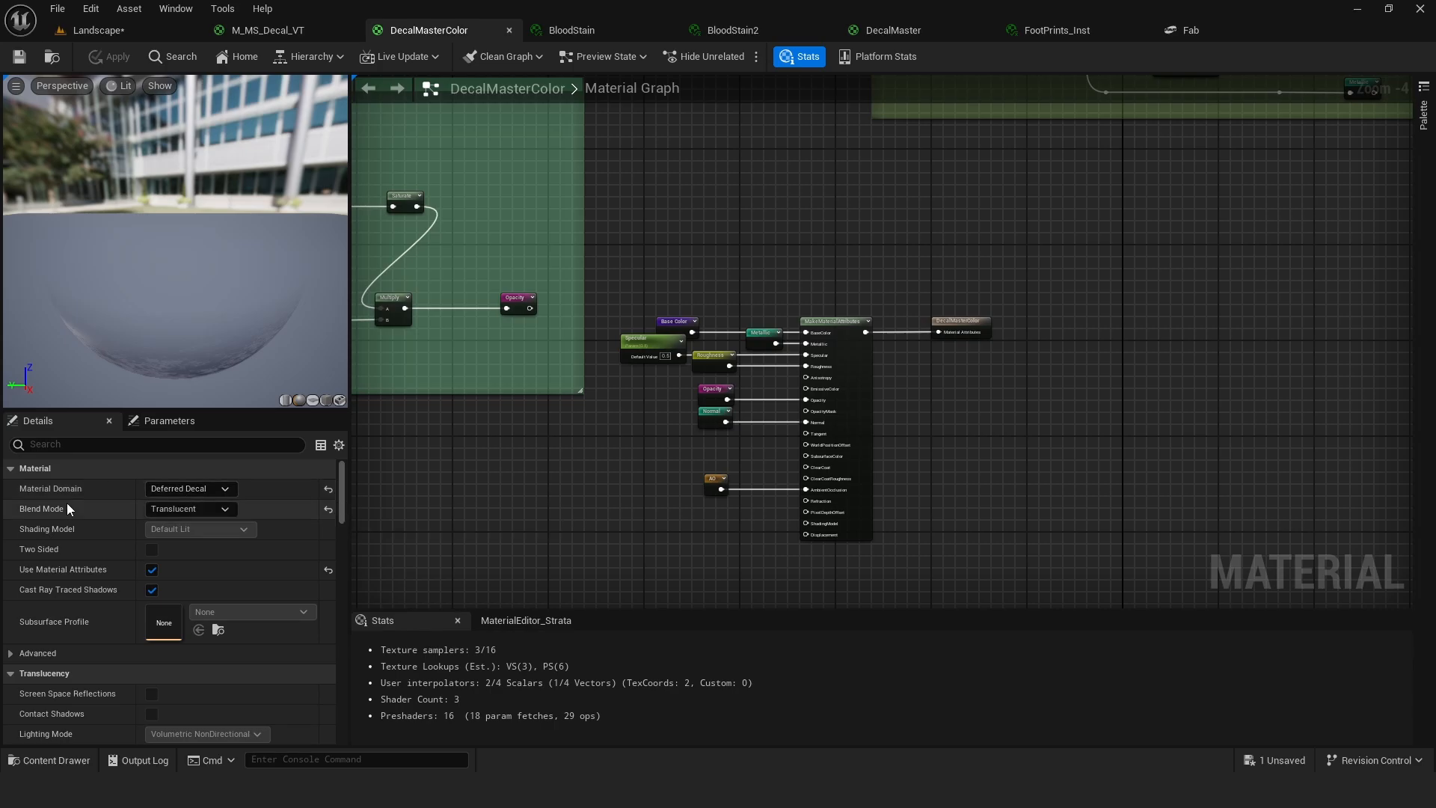
right_drag(828, 230, 710, 368)
drag(660, 176, 1197, 451)
right_drag(824, 356, 769, 330)
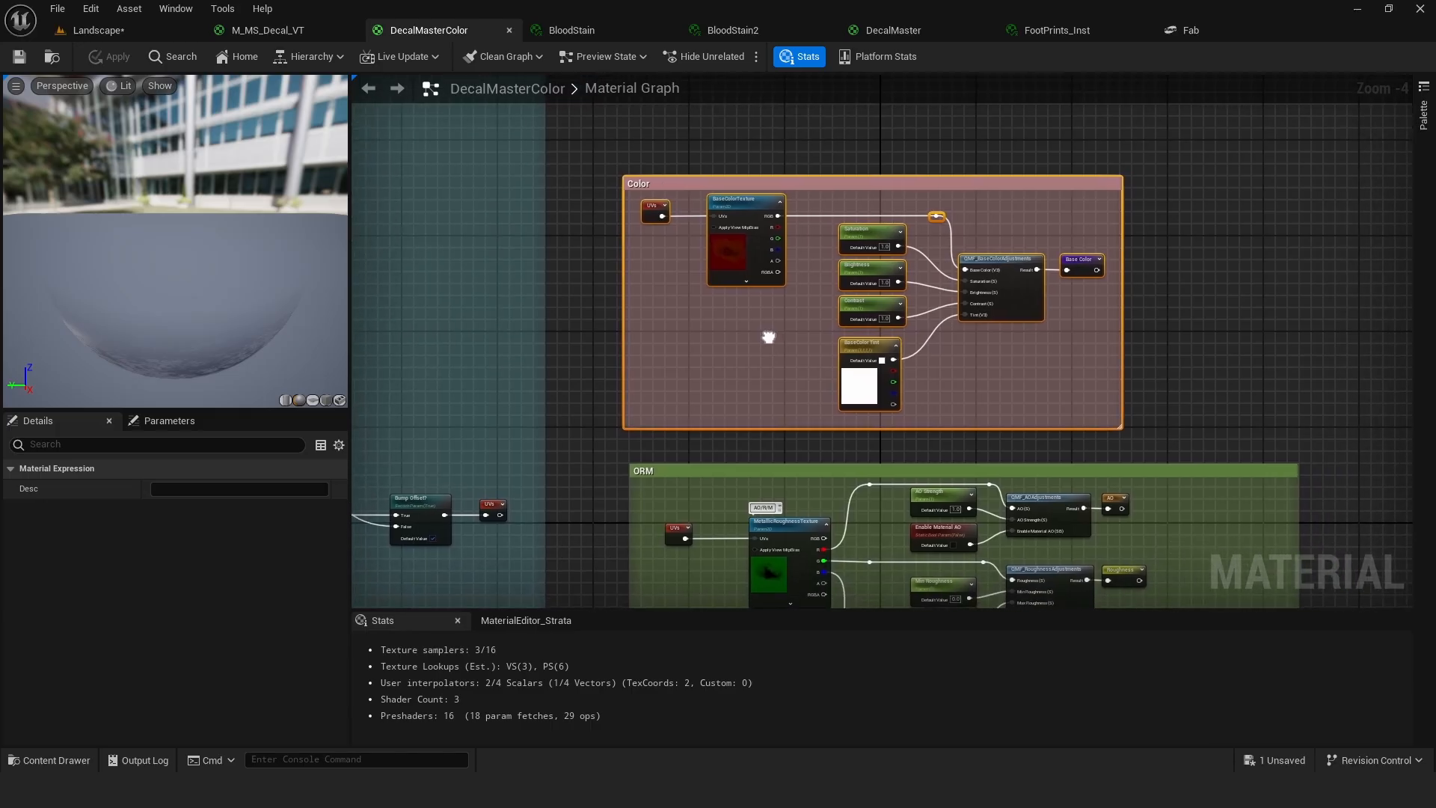
click(790, 265)
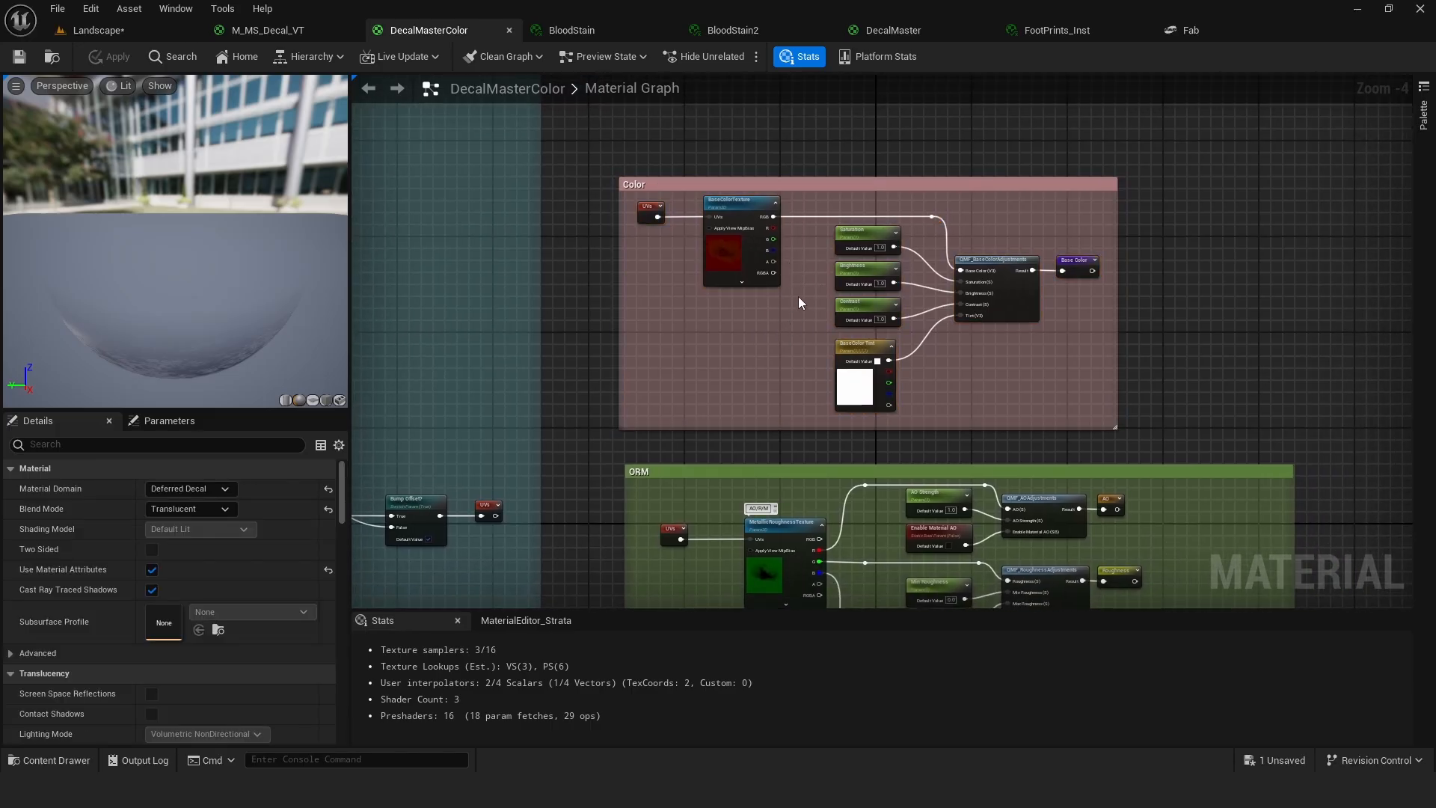
Look over the graph's group layout and highlight the ORM group to review its texture and adjustment nodes.
right_drag(734, 365, 934, 267)
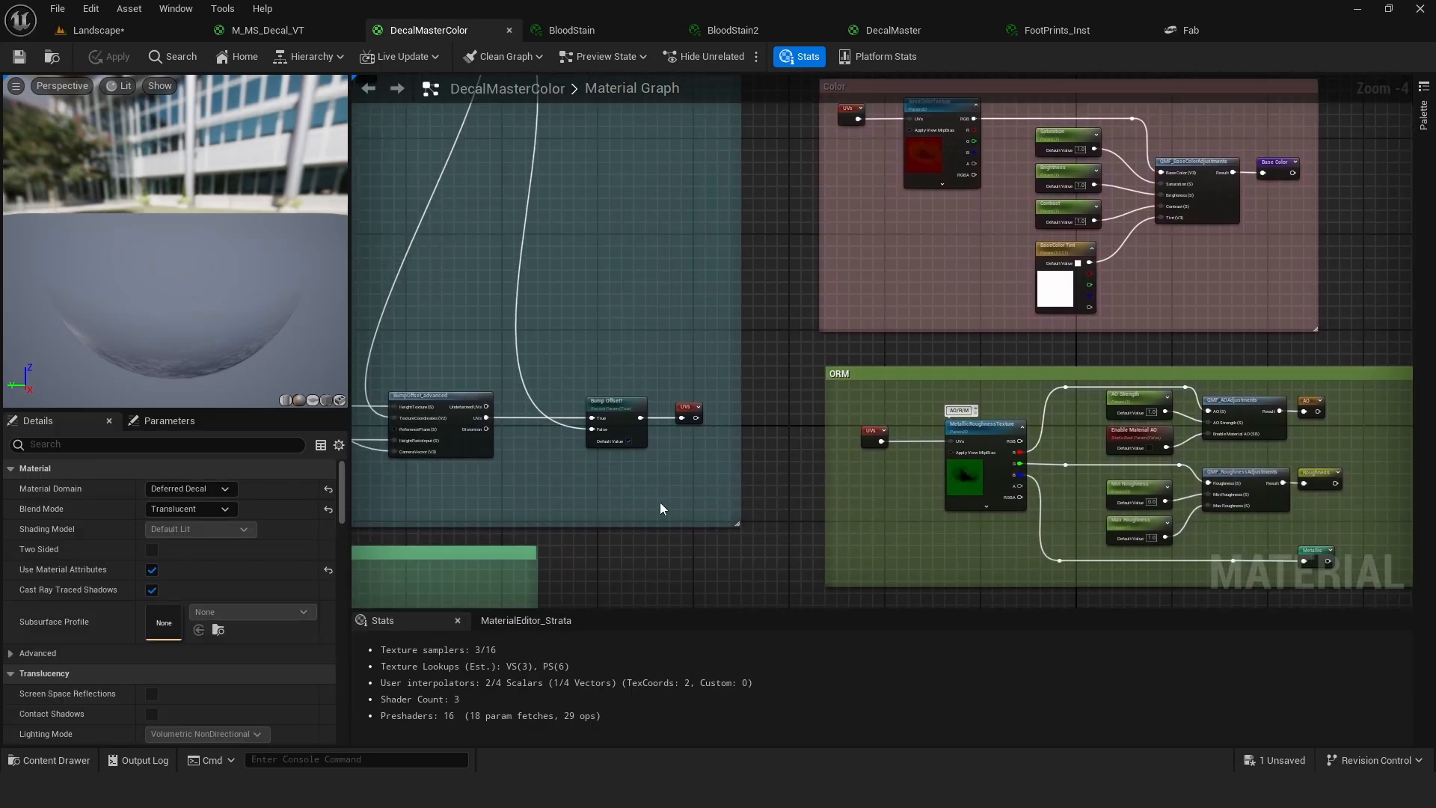
right_drag(656, 504, 1011, 356)
scroll(529, 424, down, 2)
right_drag(529, 424, 770, 346)
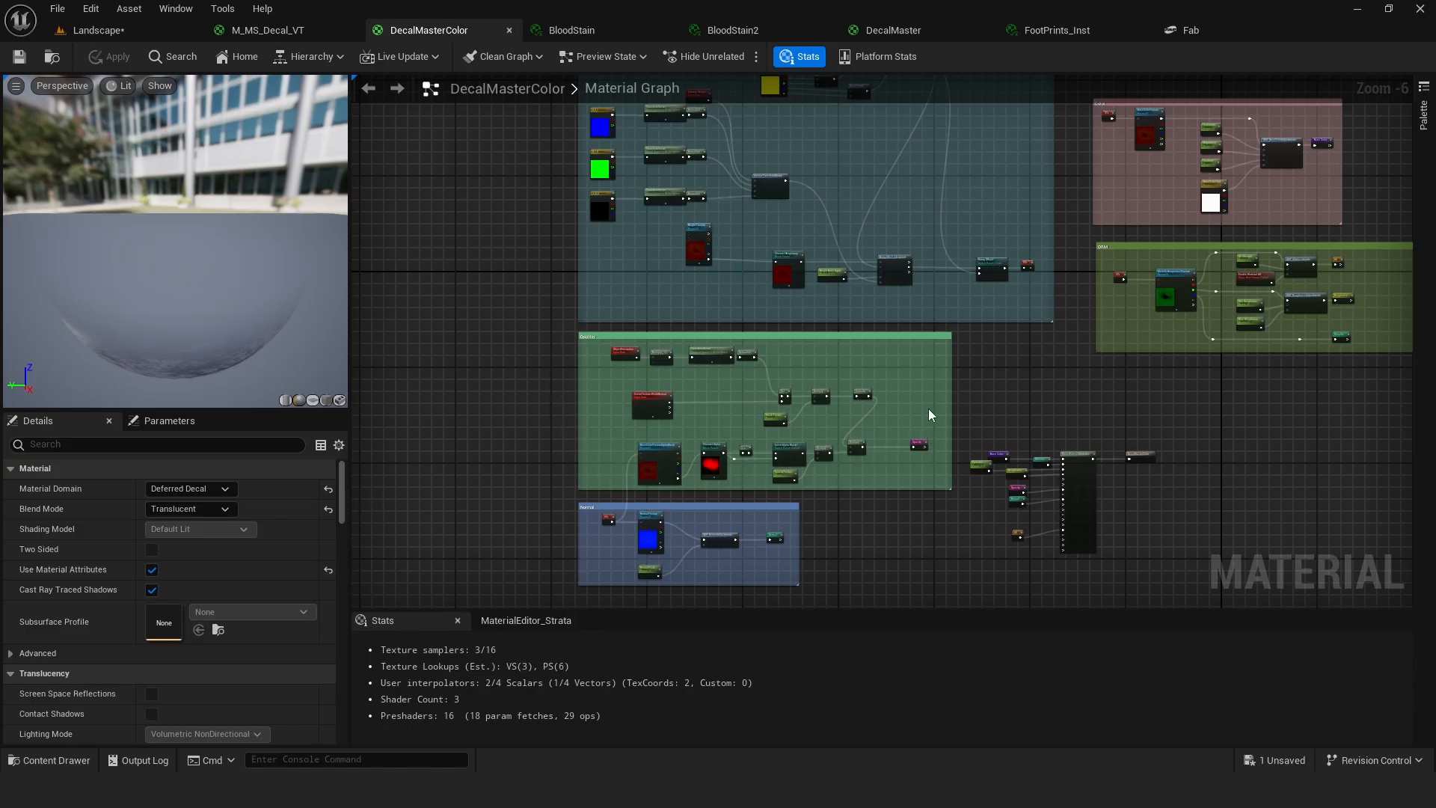
right_drag(988, 330, 471, 437)
scroll(582, 322, up, 2)
right_drag(635, 369, 613, 308)
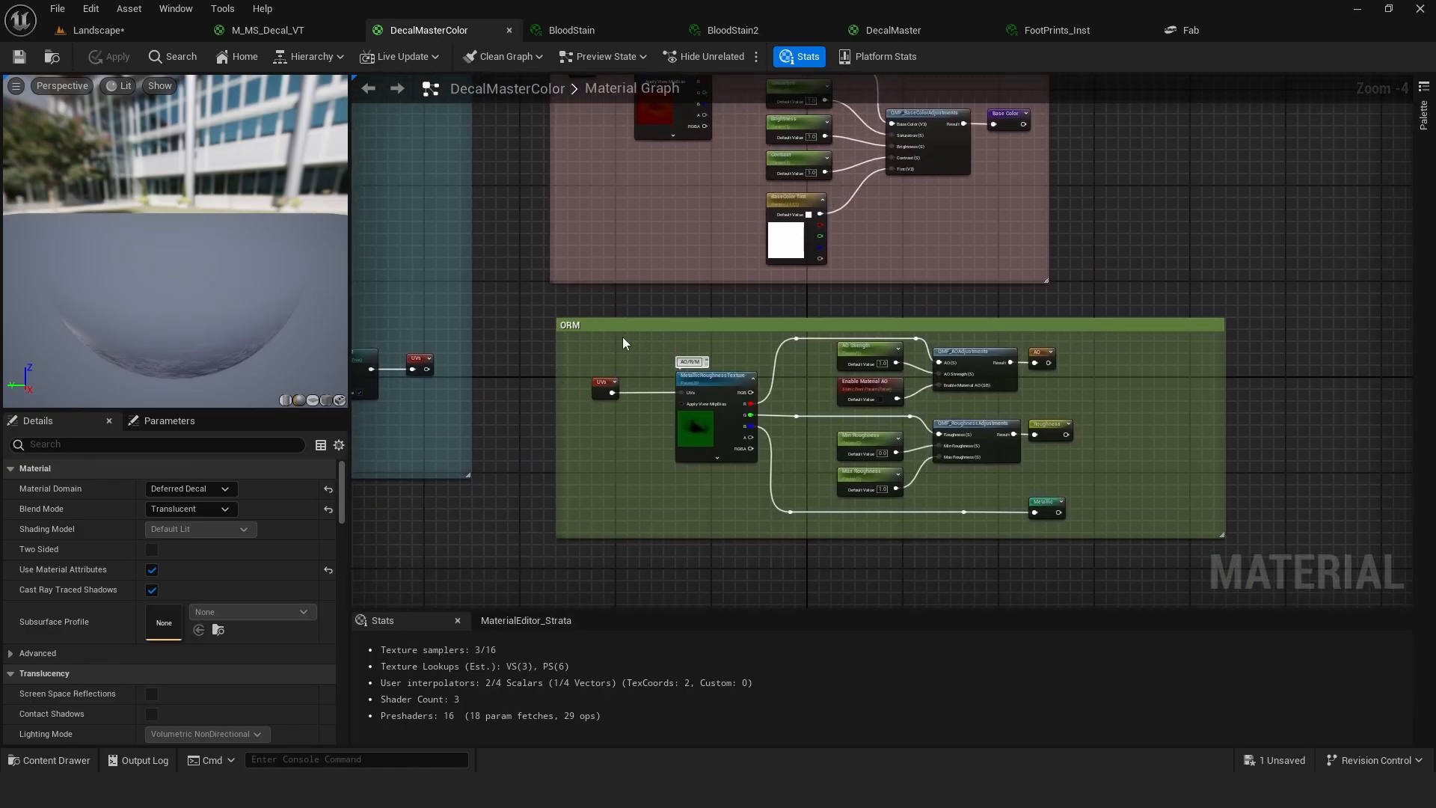
click(578, 322)
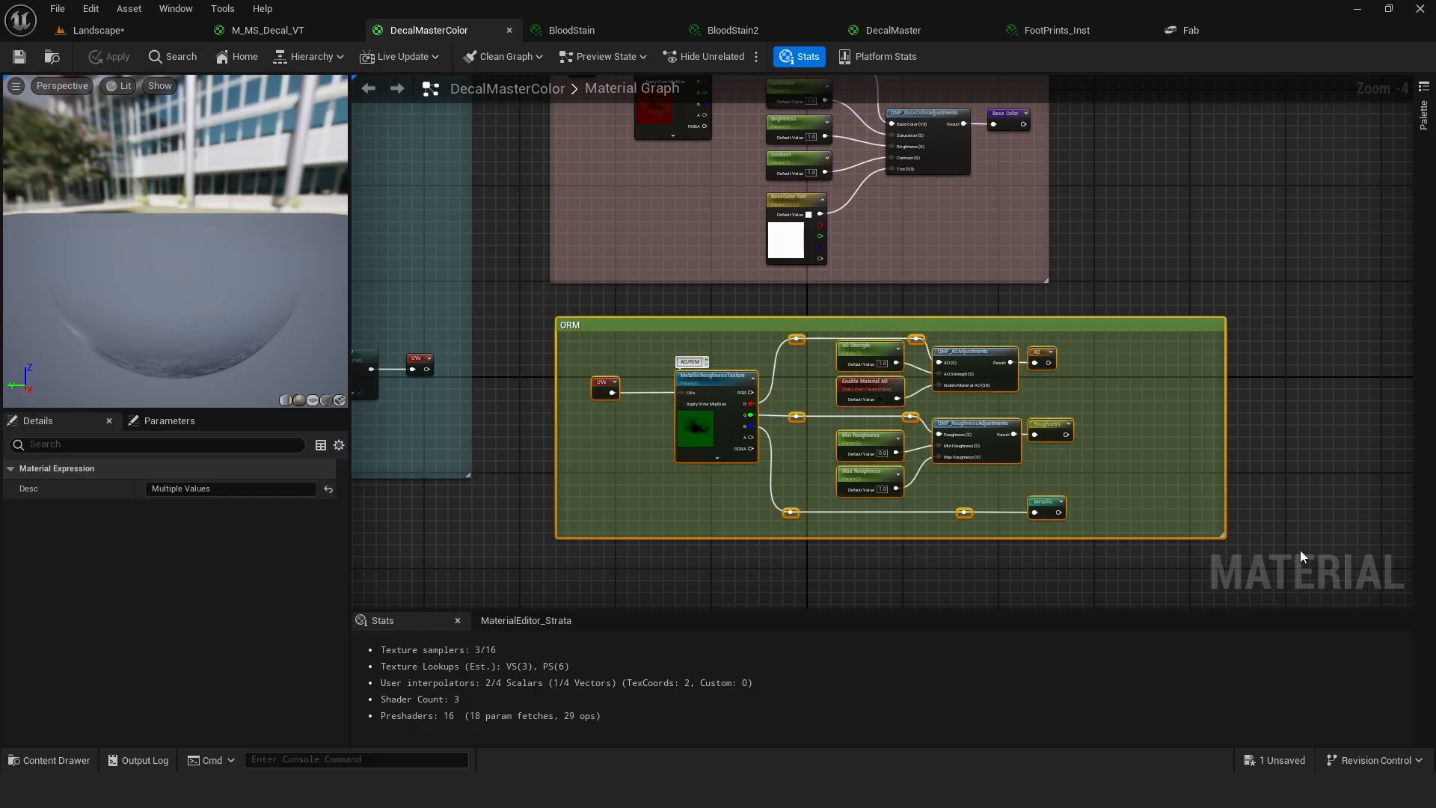
click(540, 327)
Highlight the Normal group's nodes and review the neighbouring Opacity group.
right_drag(540, 328, 918, 297)
scroll(849, 339, down, 2)
right_drag(887, 370, 828, 301)
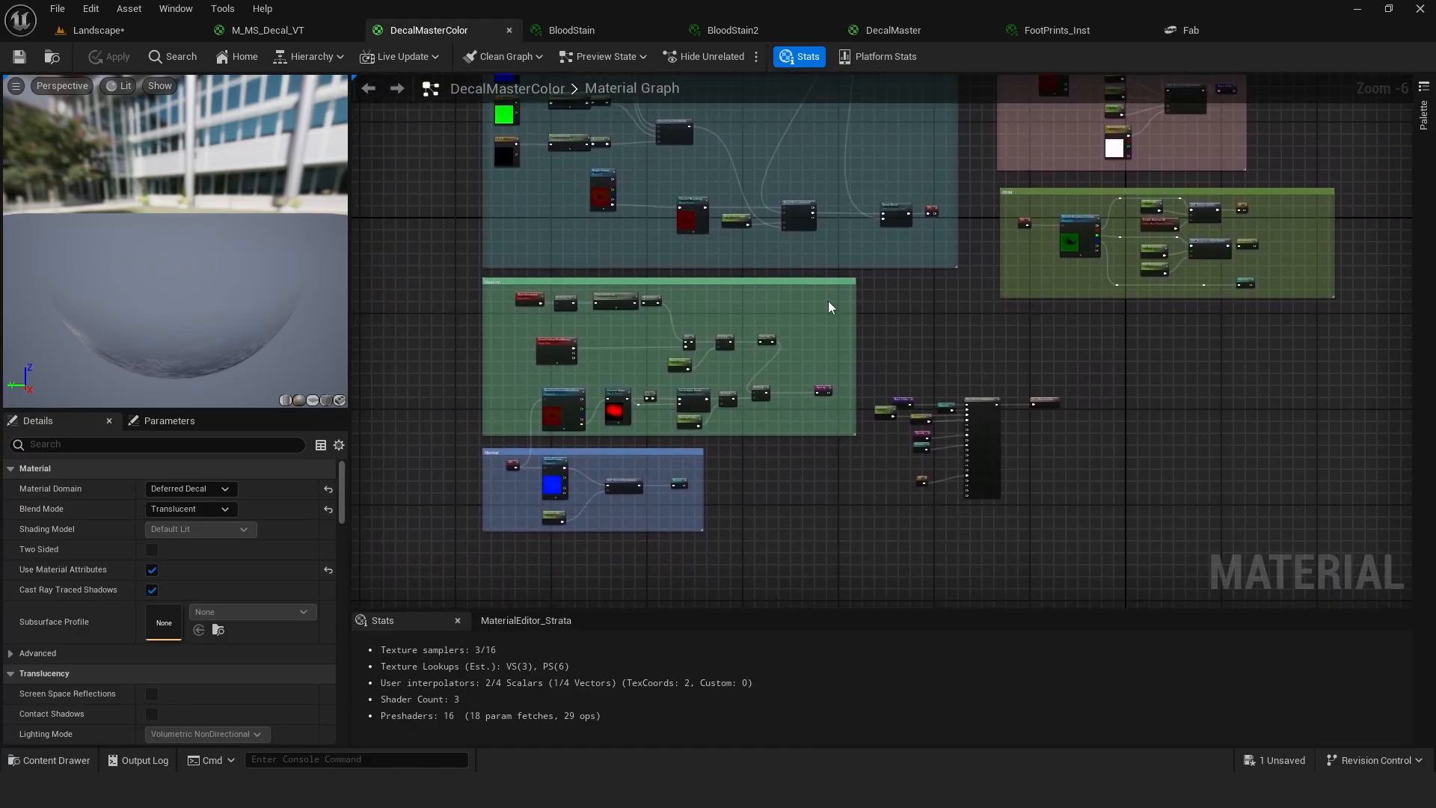
scroll(455, 447, up, 4)
click(524, 318)
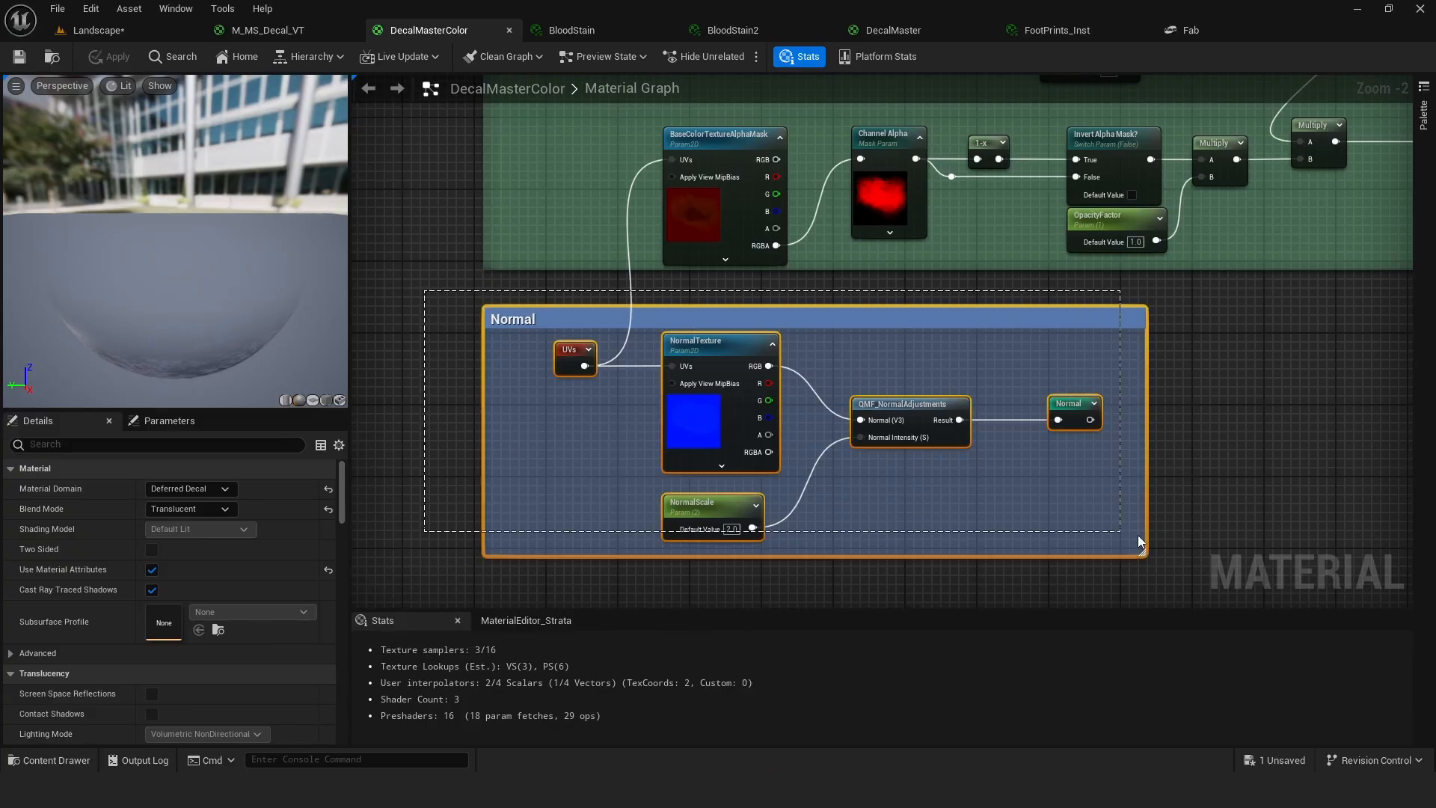
right_click(1199, 323)
click(1206, 304)
right_drag(1239, 276, 904, 579)
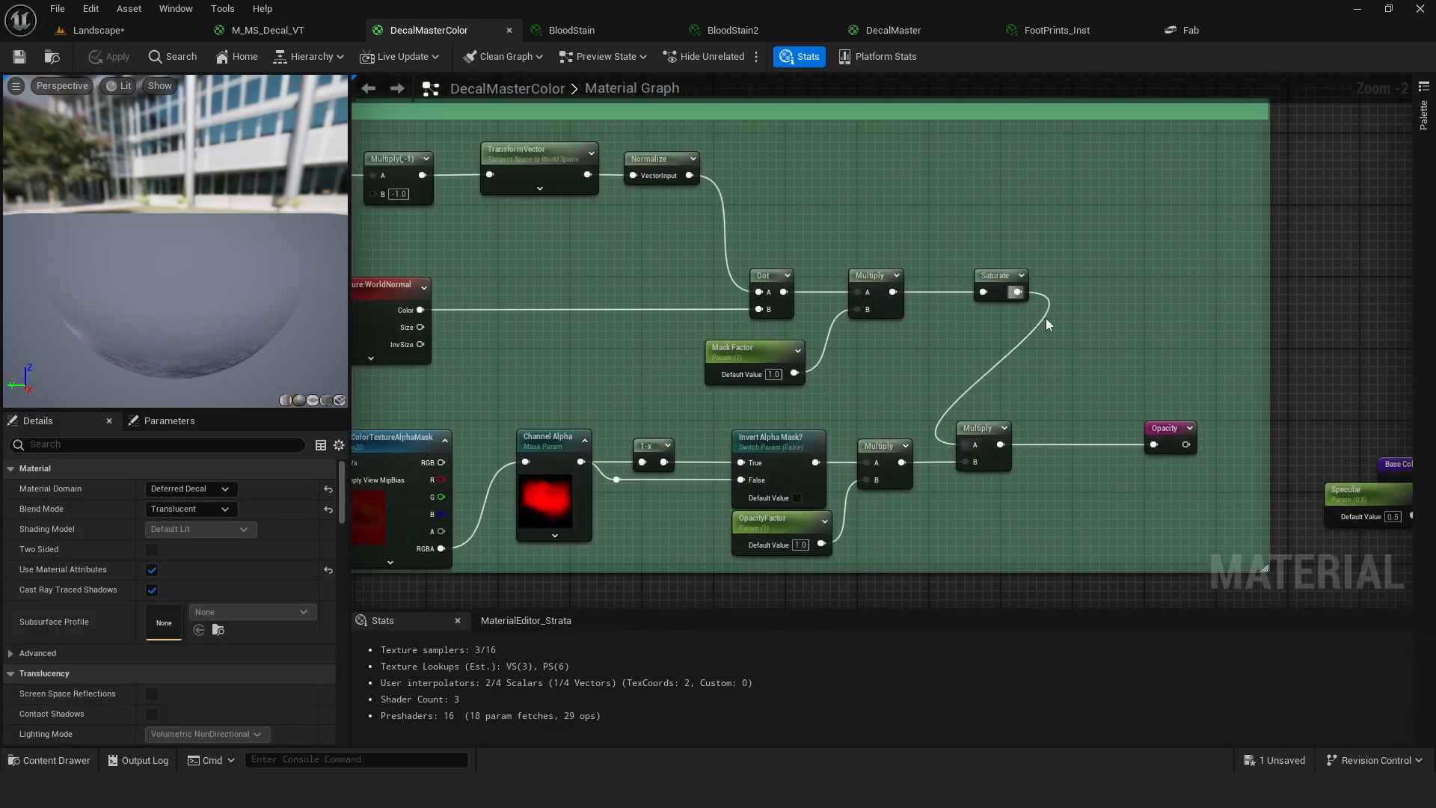
Examine the UV Manipulations group, including its UV Controls parameter and bump offset nodes.
right_drag(1098, 247, 975, 393)
scroll(976, 394, down, 1)
scroll(976, 394, down, 1)
right_drag(938, 292, 865, 463)
right_drag(823, 227, 850, 337)
scroll(850, 311, down, 1)
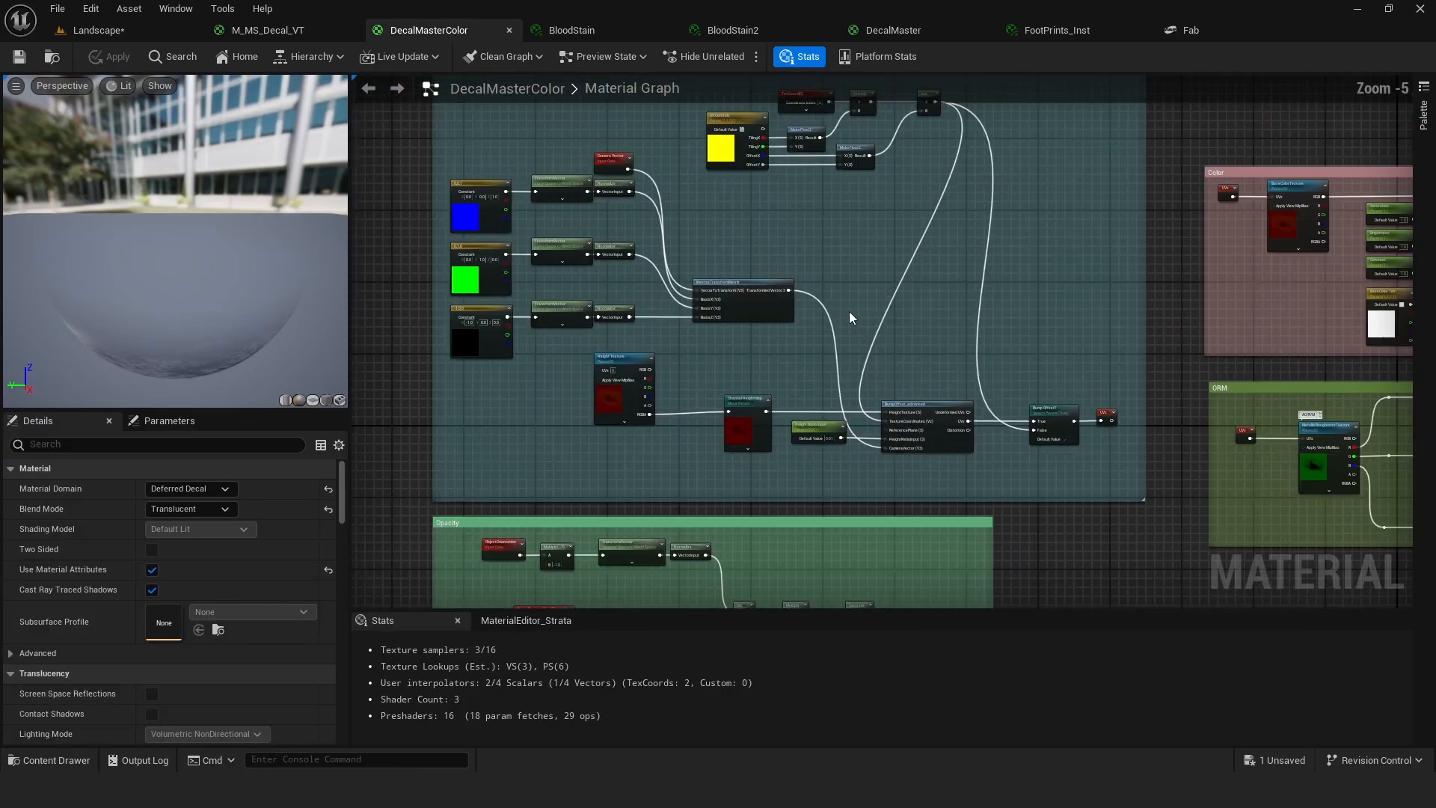
right_drag(864, 276, 845, 345)
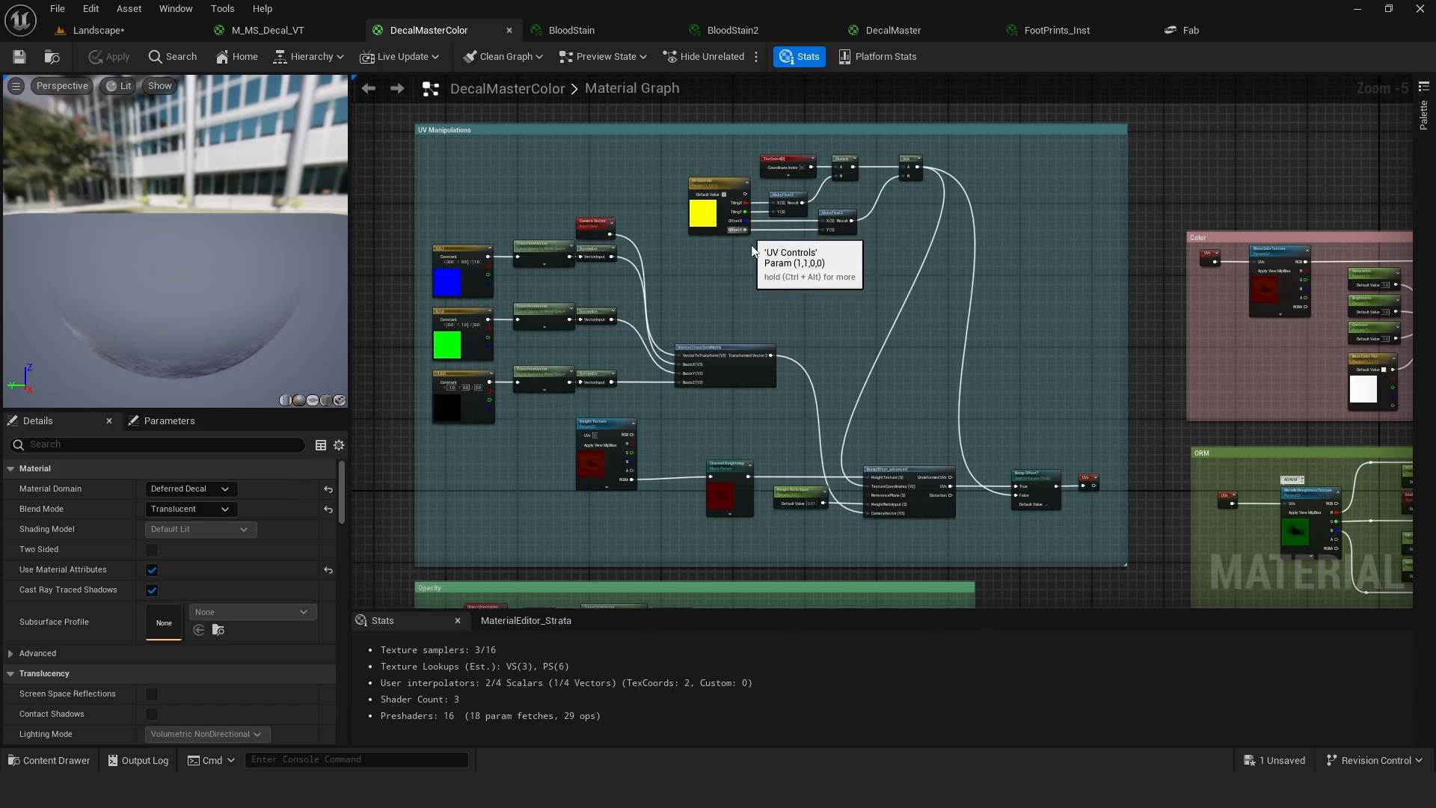
right_drag(766, 309, 802, 353)
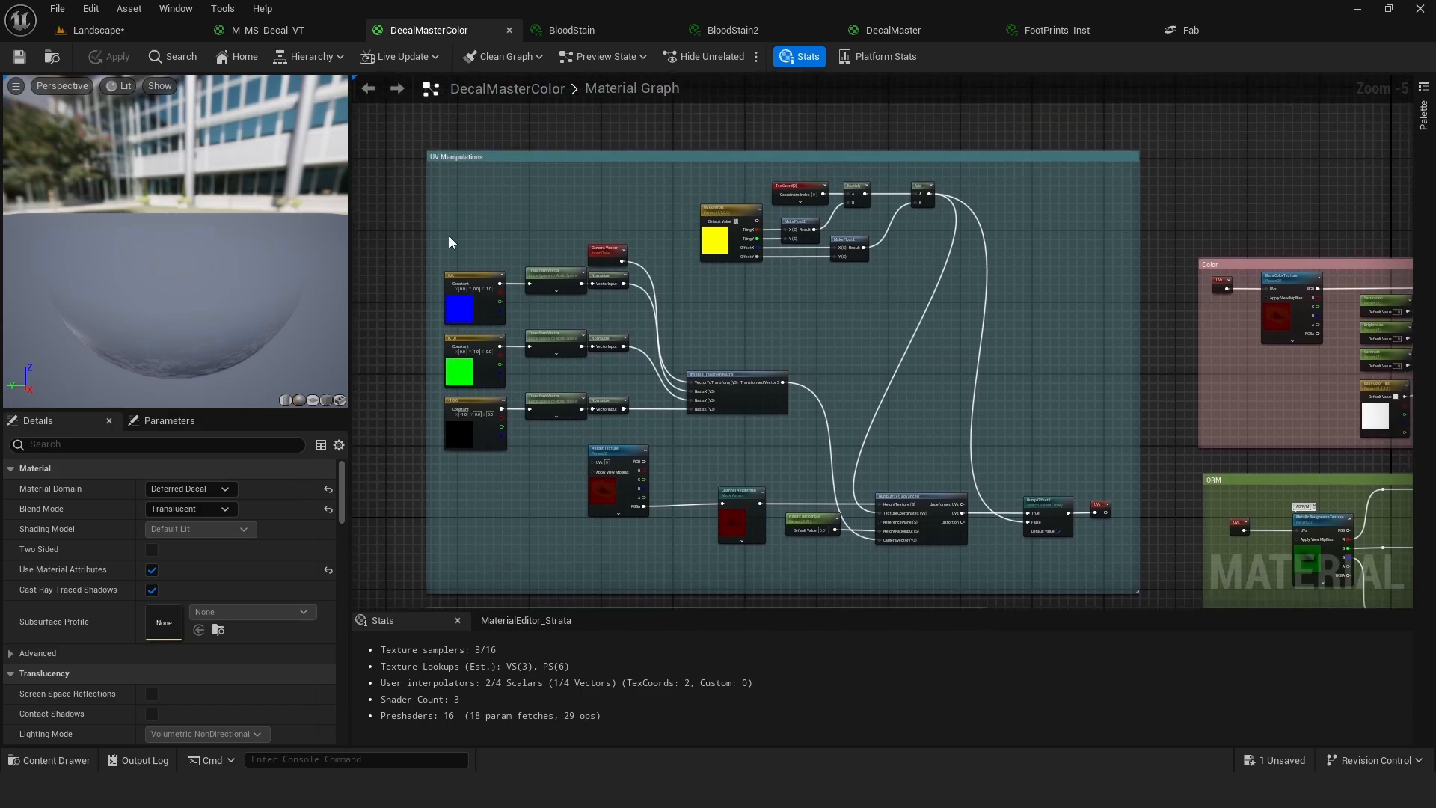
right_drag(869, 307, 715, 261)
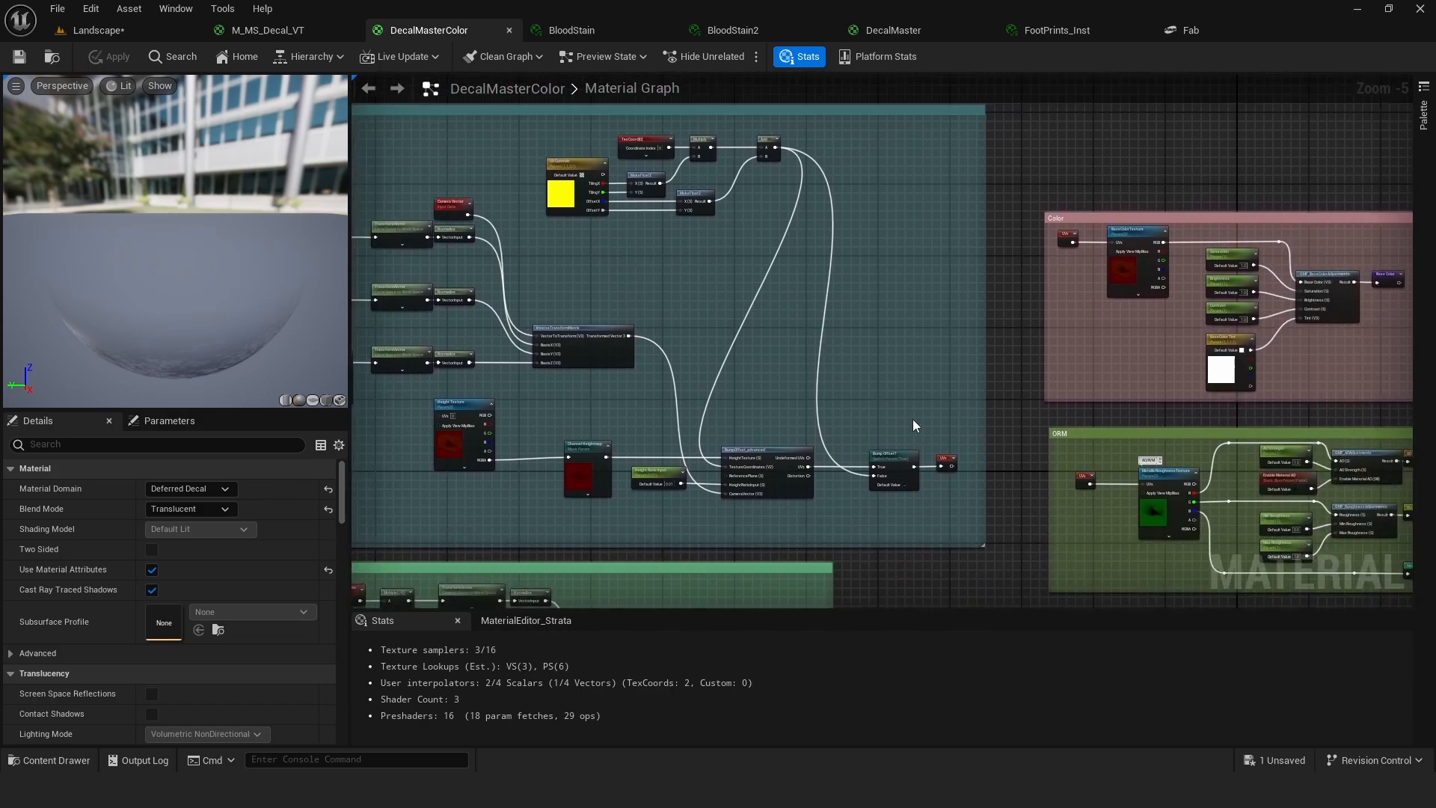
Select the UVs named reroute declaration after the Bump Offset? switch and inspect its connection.
click(945, 463)
right_drag(925, 390, 860, 339)
scroll(860, 339, up, 2)
mouse_move(894, 434)
right_down()
mouse_move(920, 372)
mouse_move(901, 406)
right_up()
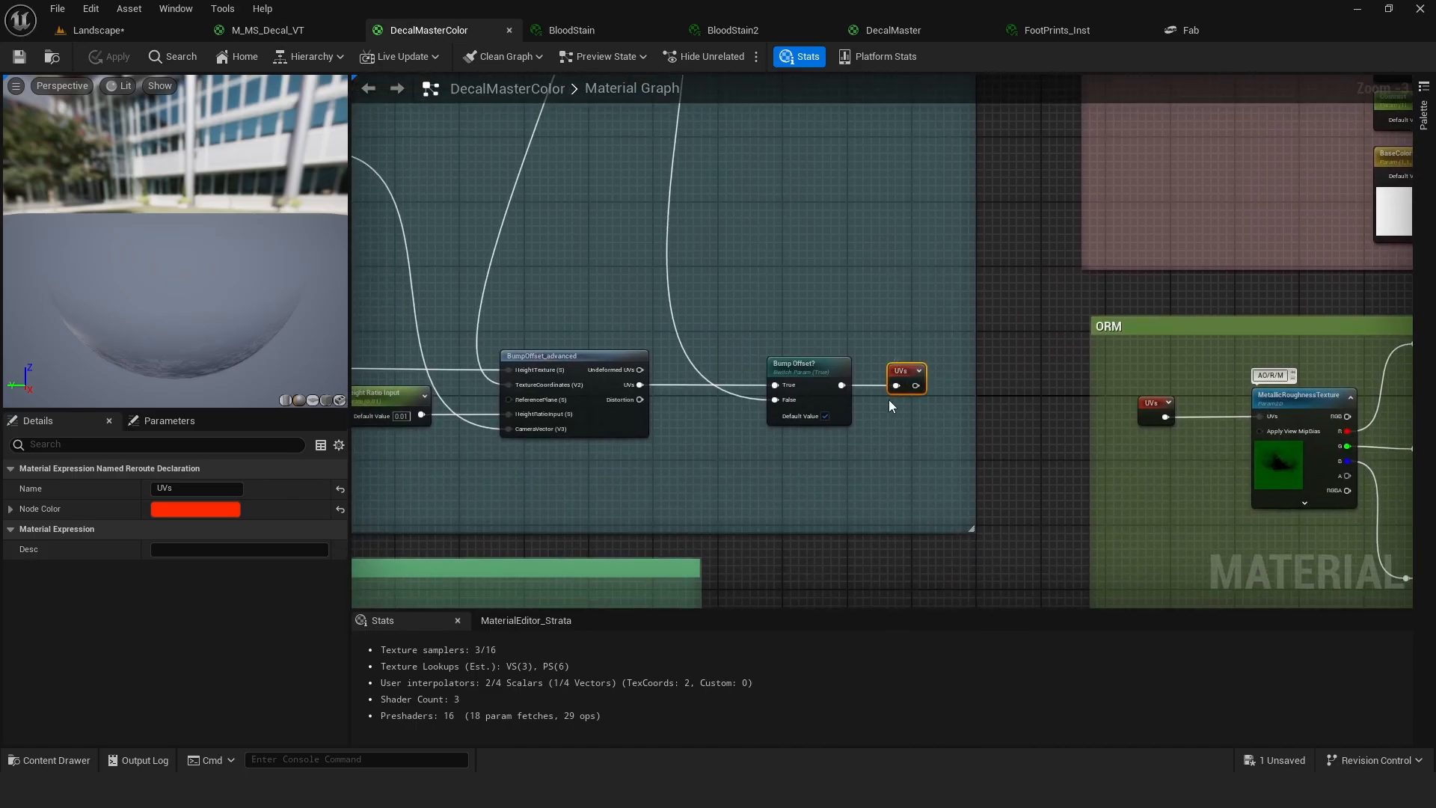
drag(841, 386, 897, 386)
scroll(939, 339, down, 2)
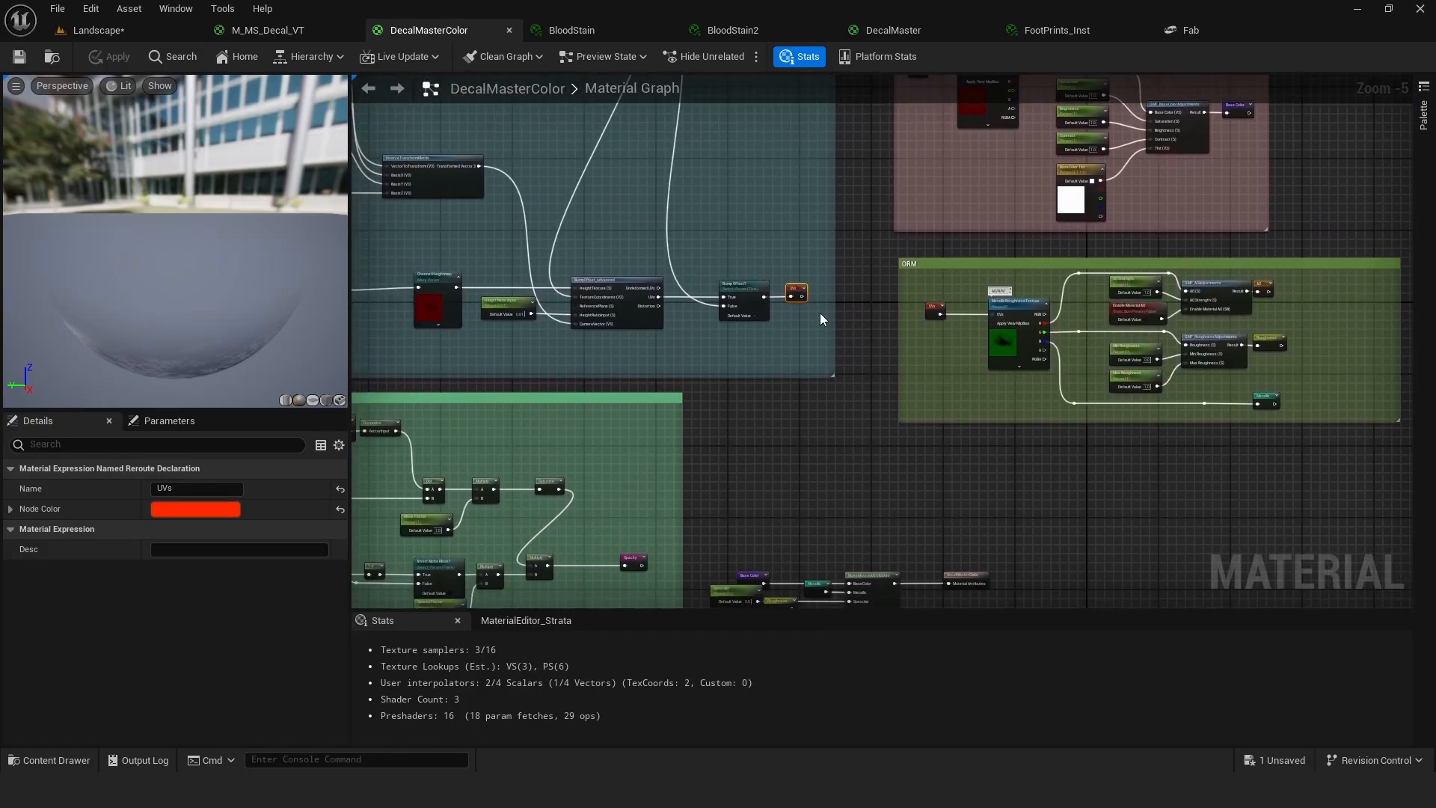
Connect the UVs declaration directly to the UVs inputs of MetallicRoughnessTexture and BaseColorTexture with long wires.
drag(799, 297, 995, 315)
right_drag(808, 293, 761, 475)
drag(761, 474, 917, 255)
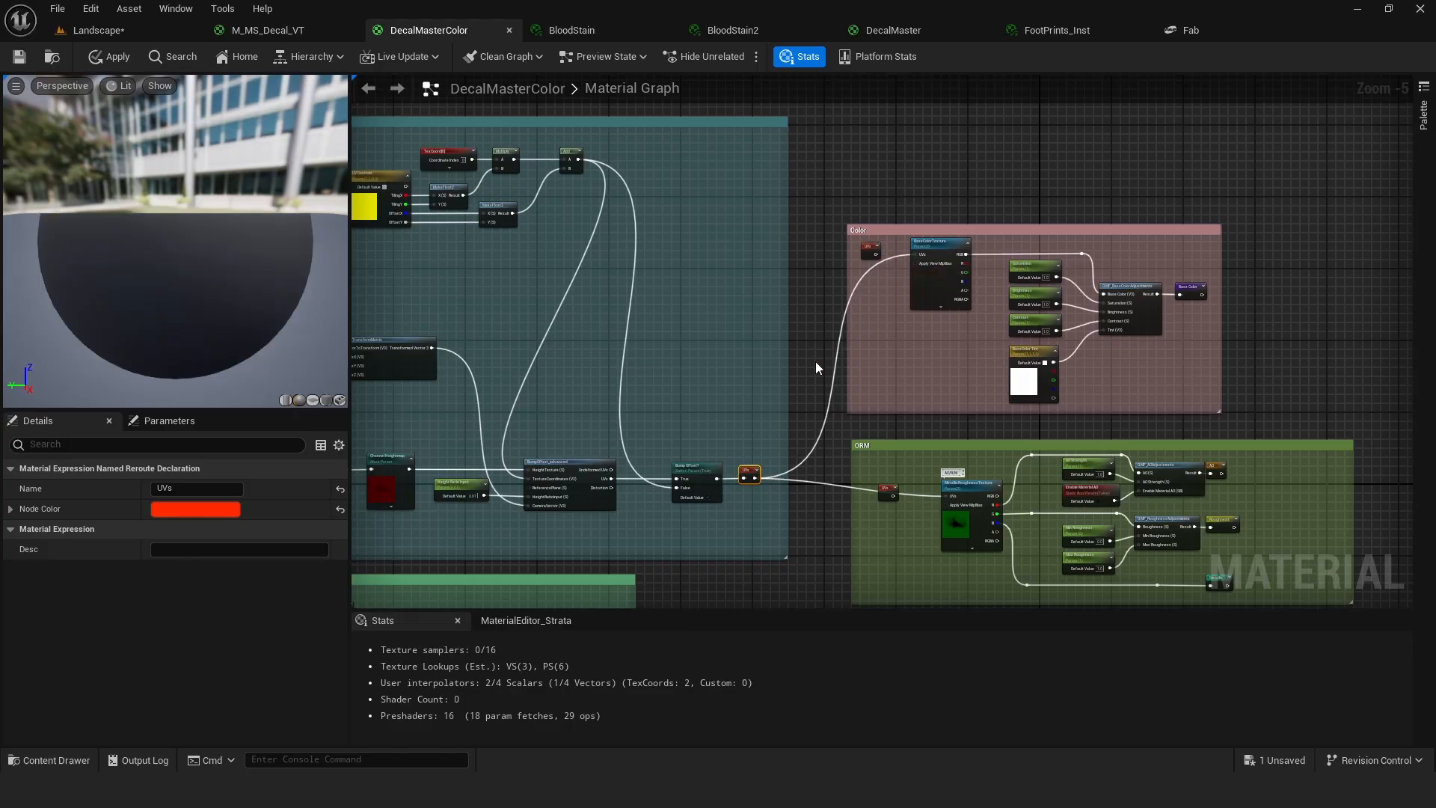
right_drag(801, 409, 1044, 222)
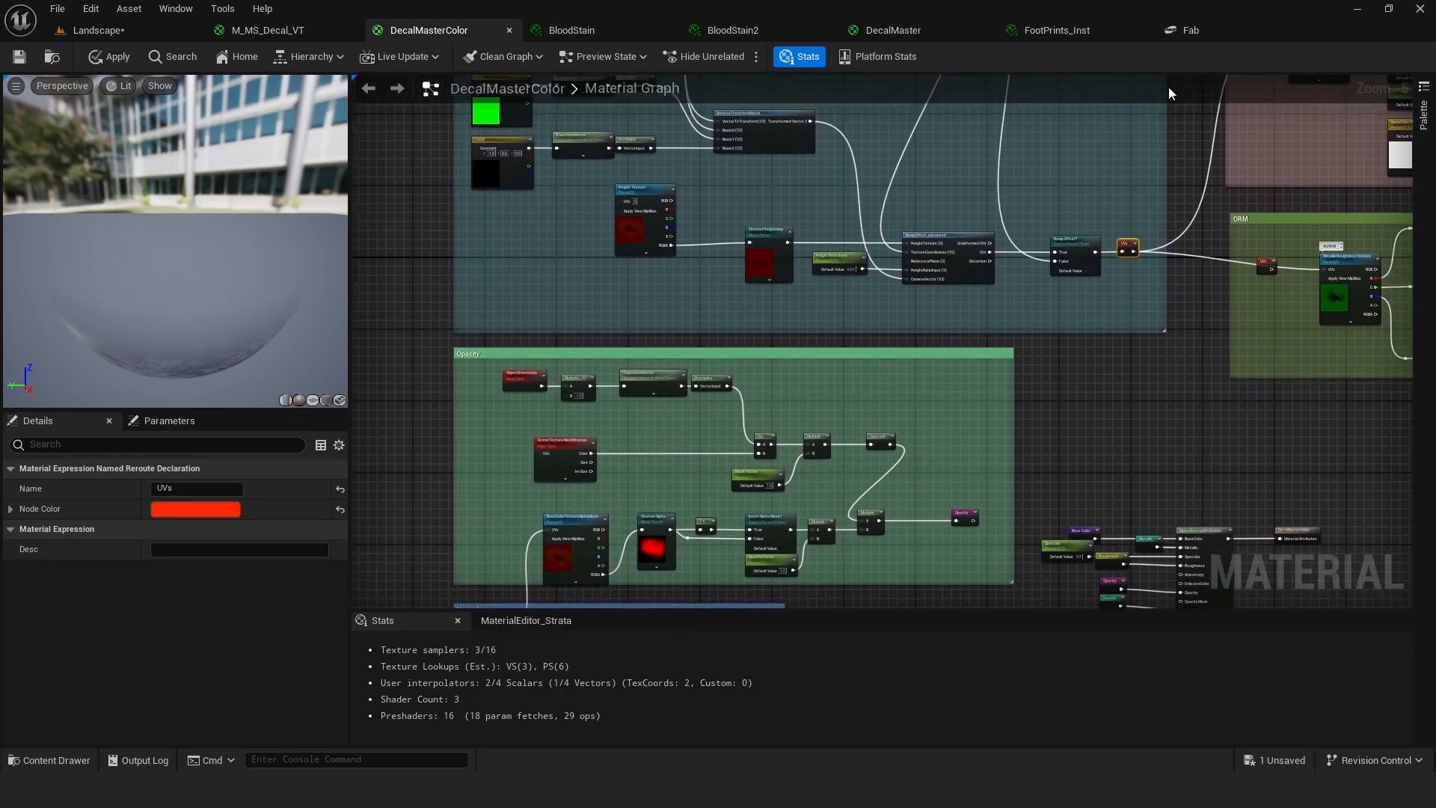
right_drag(1168, 87, 868, 359)
scroll(868, 359, up, 2)
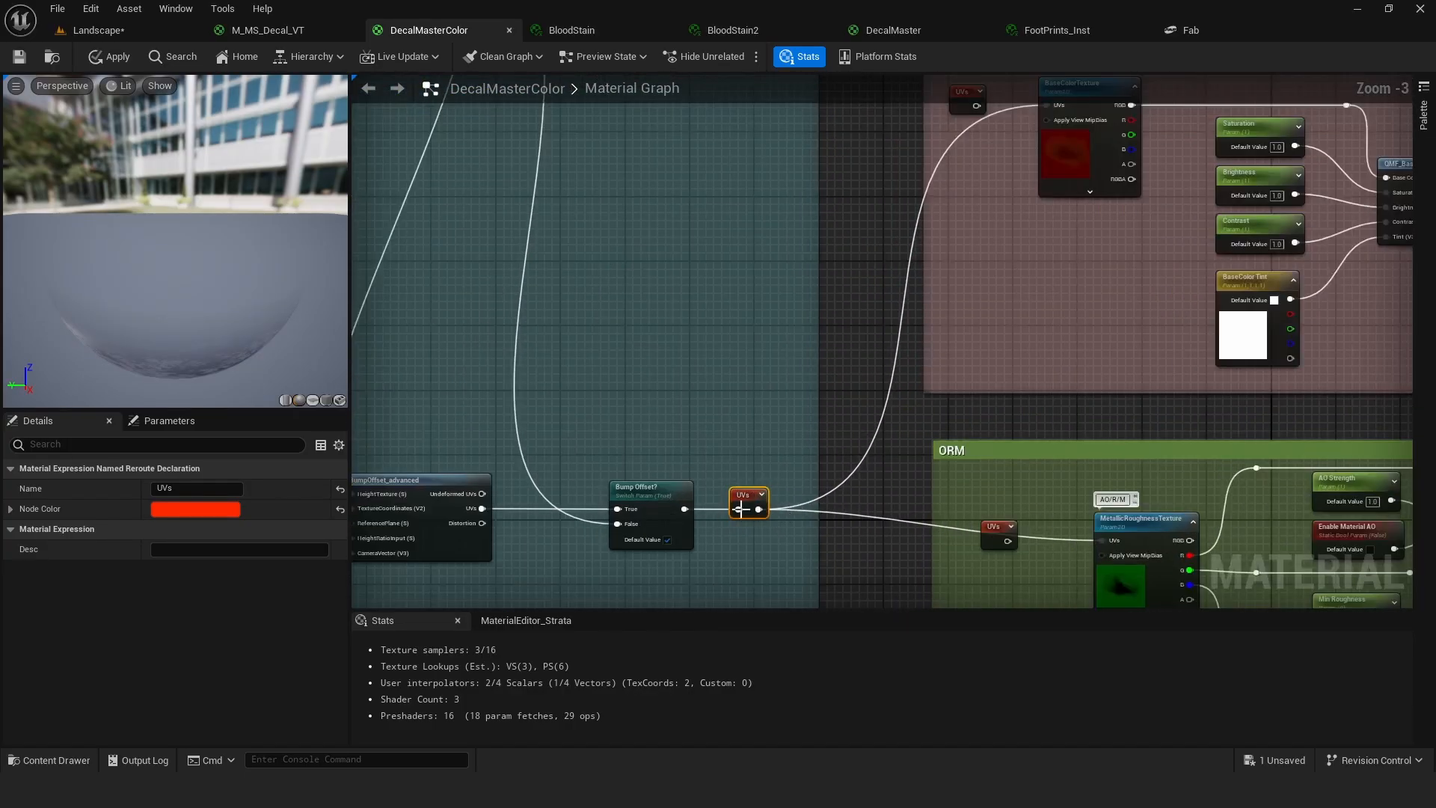
Reconnect MetallicRoughnessTexture and BaseColorTexture to the local UVs reroute nodes in the ORM and Color groups.
drag(1006, 543, 1108, 542)
right_drag(971, 331, 932, 494)
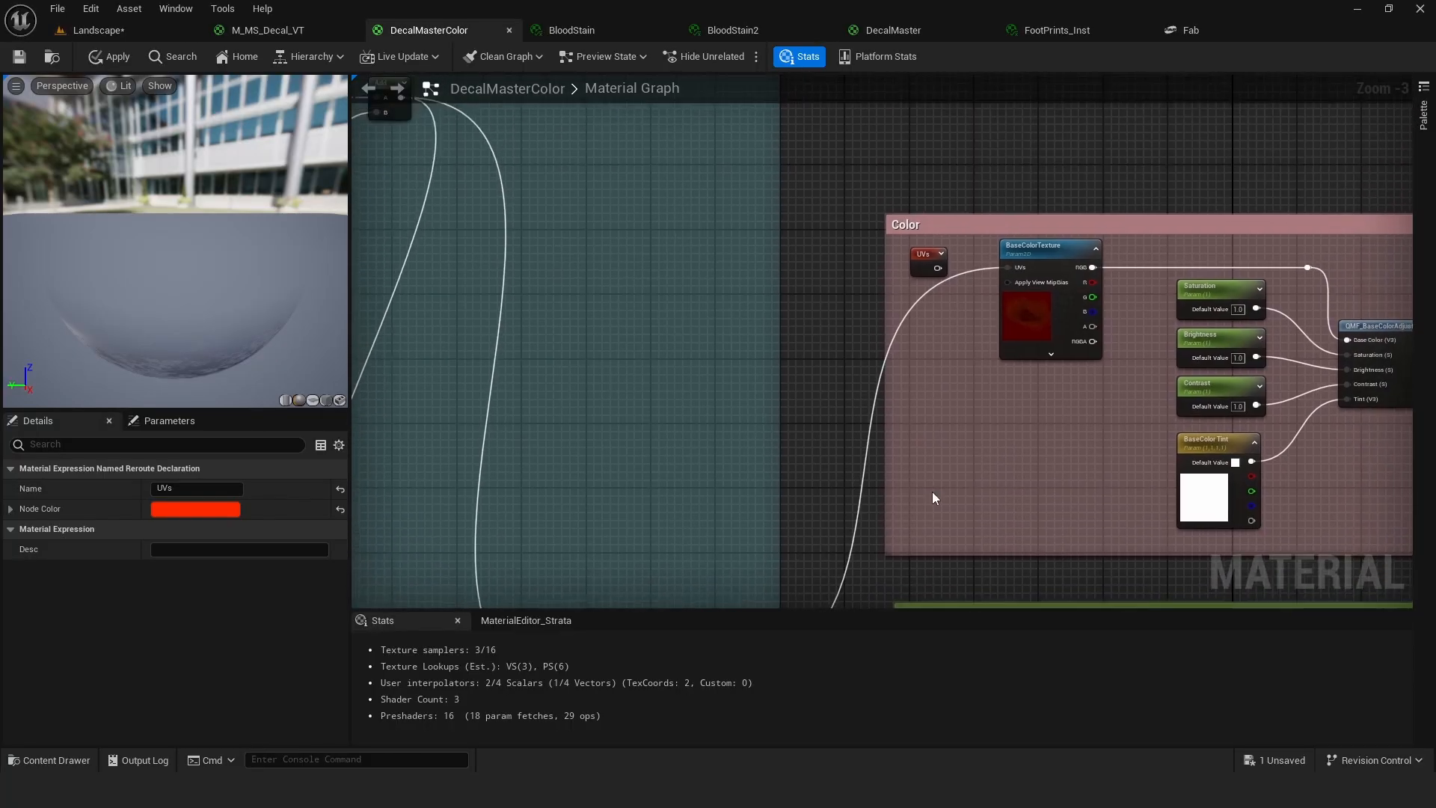
drag(937, 267, 1011, 268)
right_drag(736, 403, 863, 140)
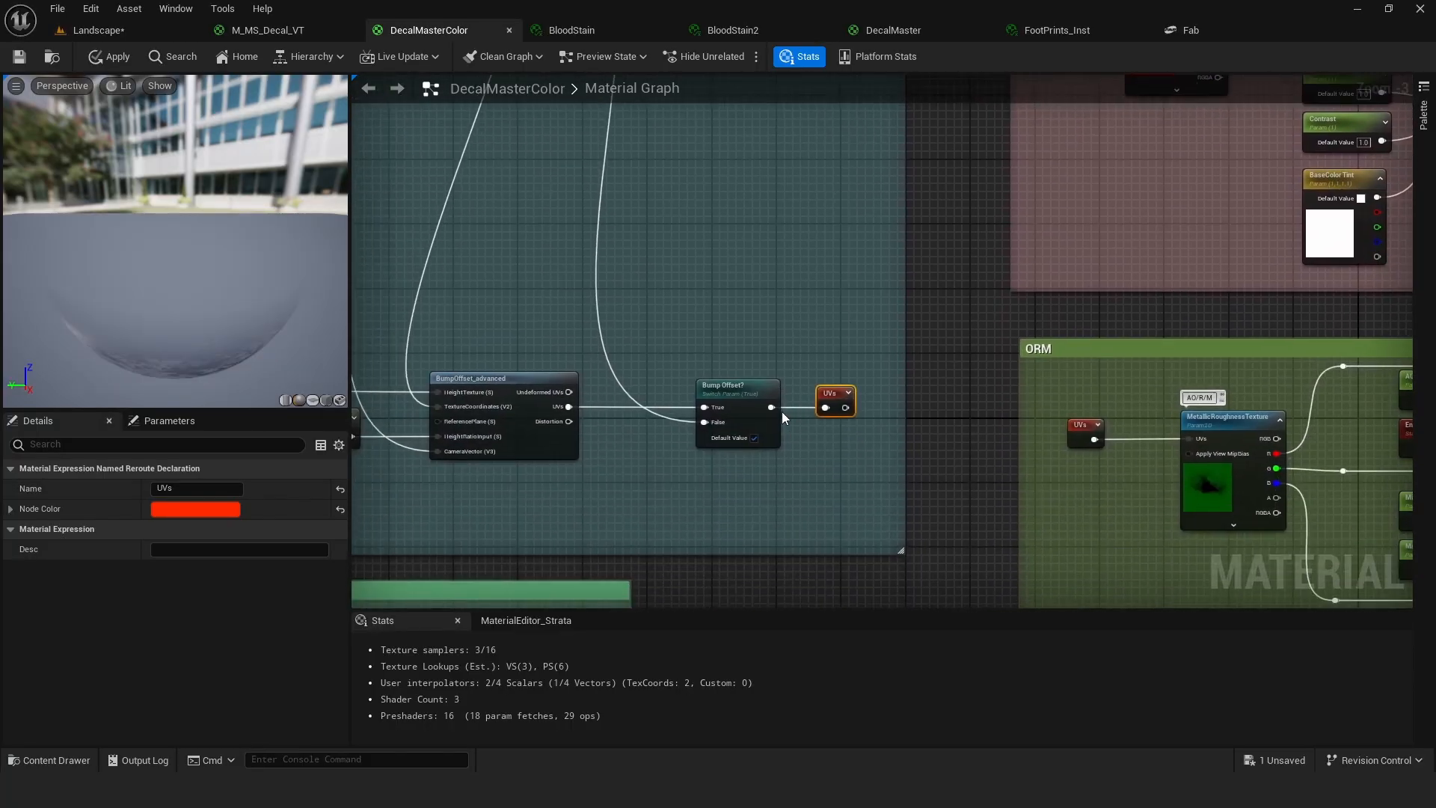
Add a named reroute declaration node from the Bump Offset? output, and delete it again.
drag(768, 406, 816, 503)
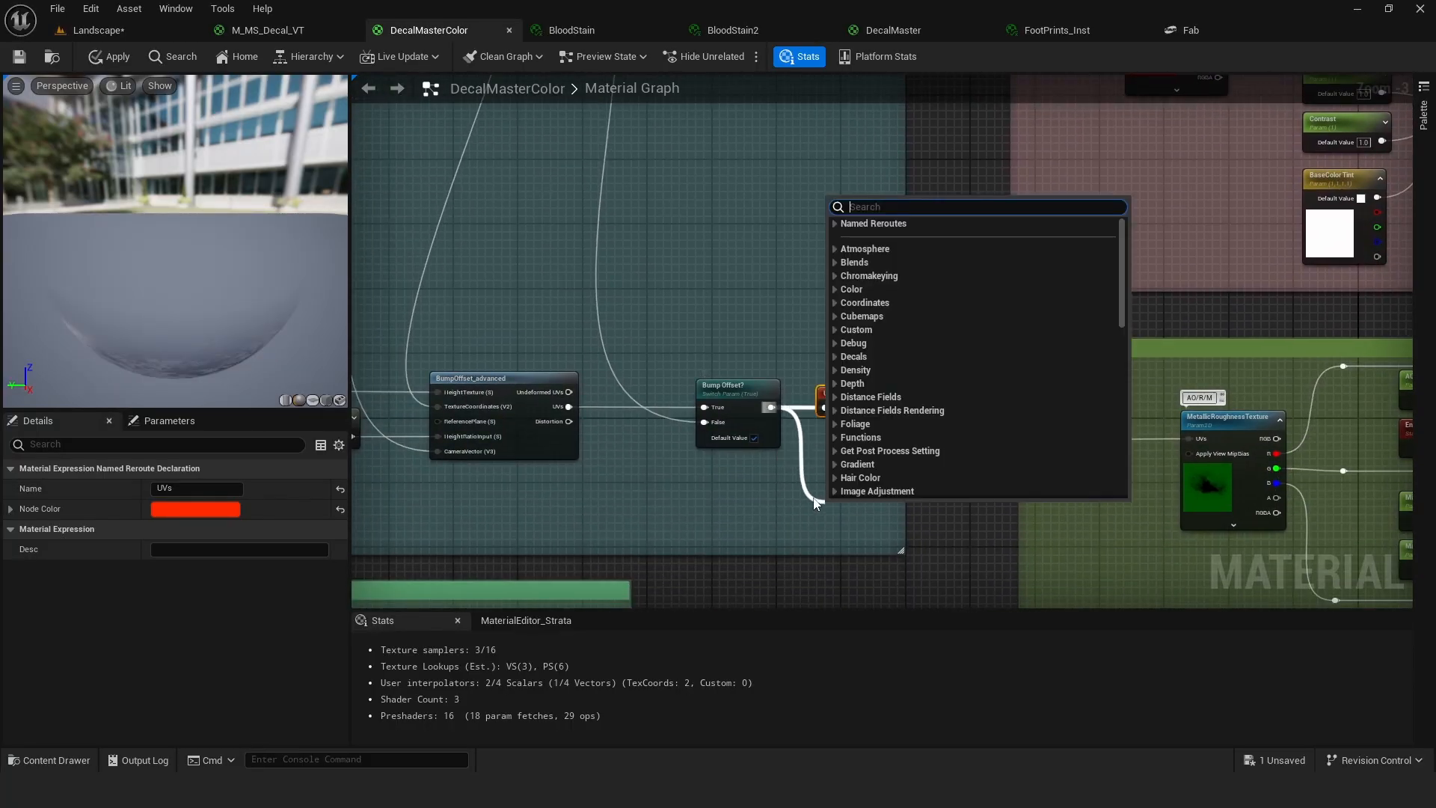
text(rerou)
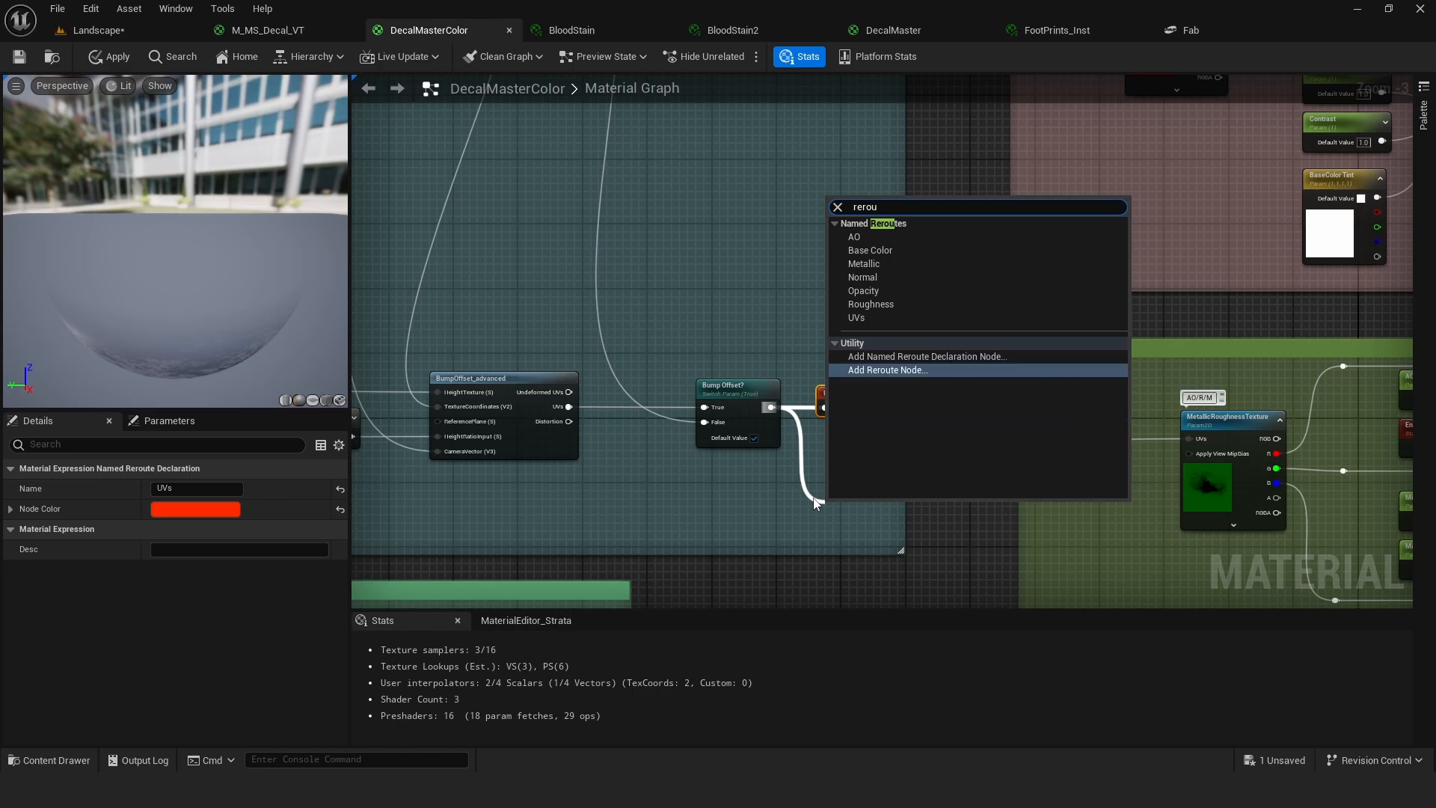
click(950, 356)
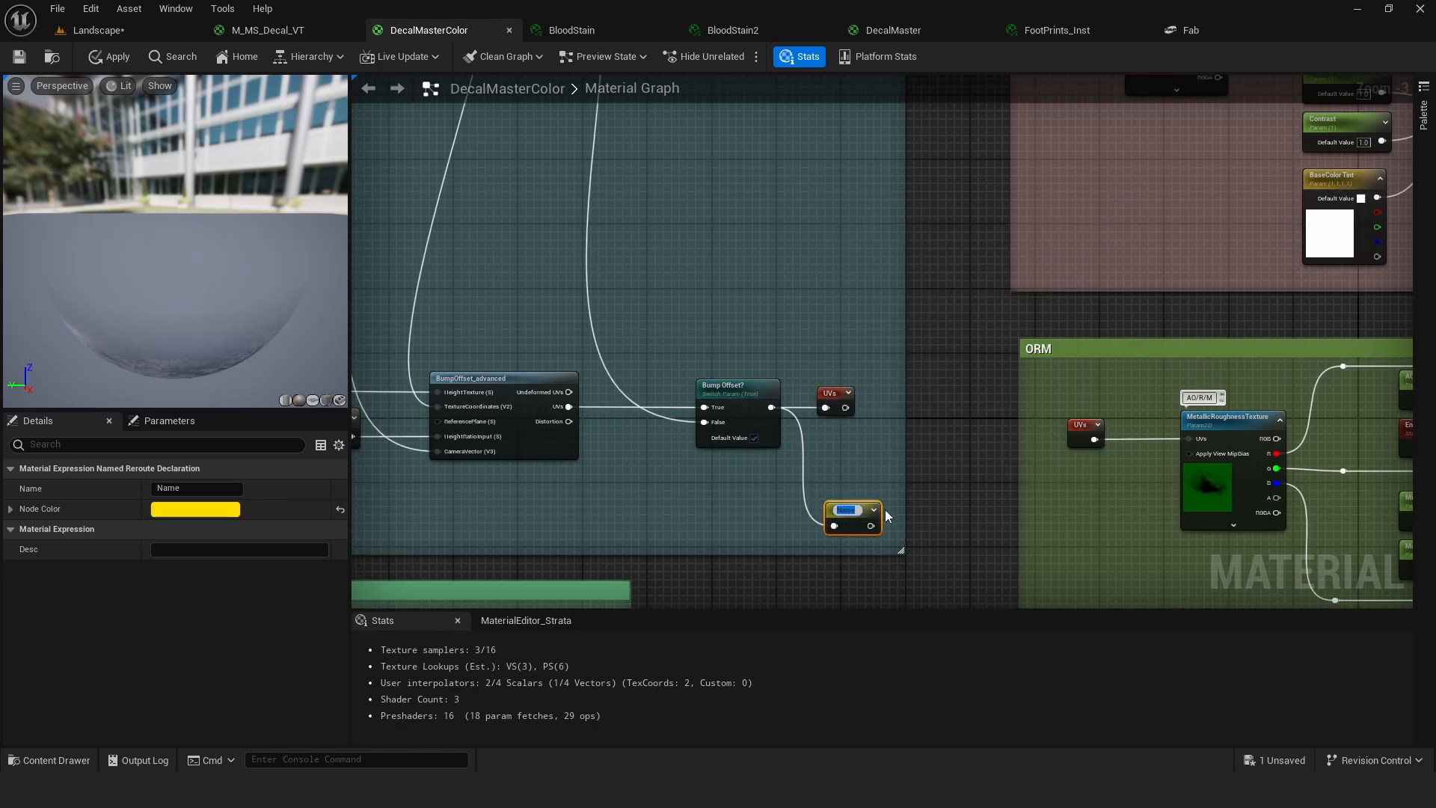
click(859, 530)
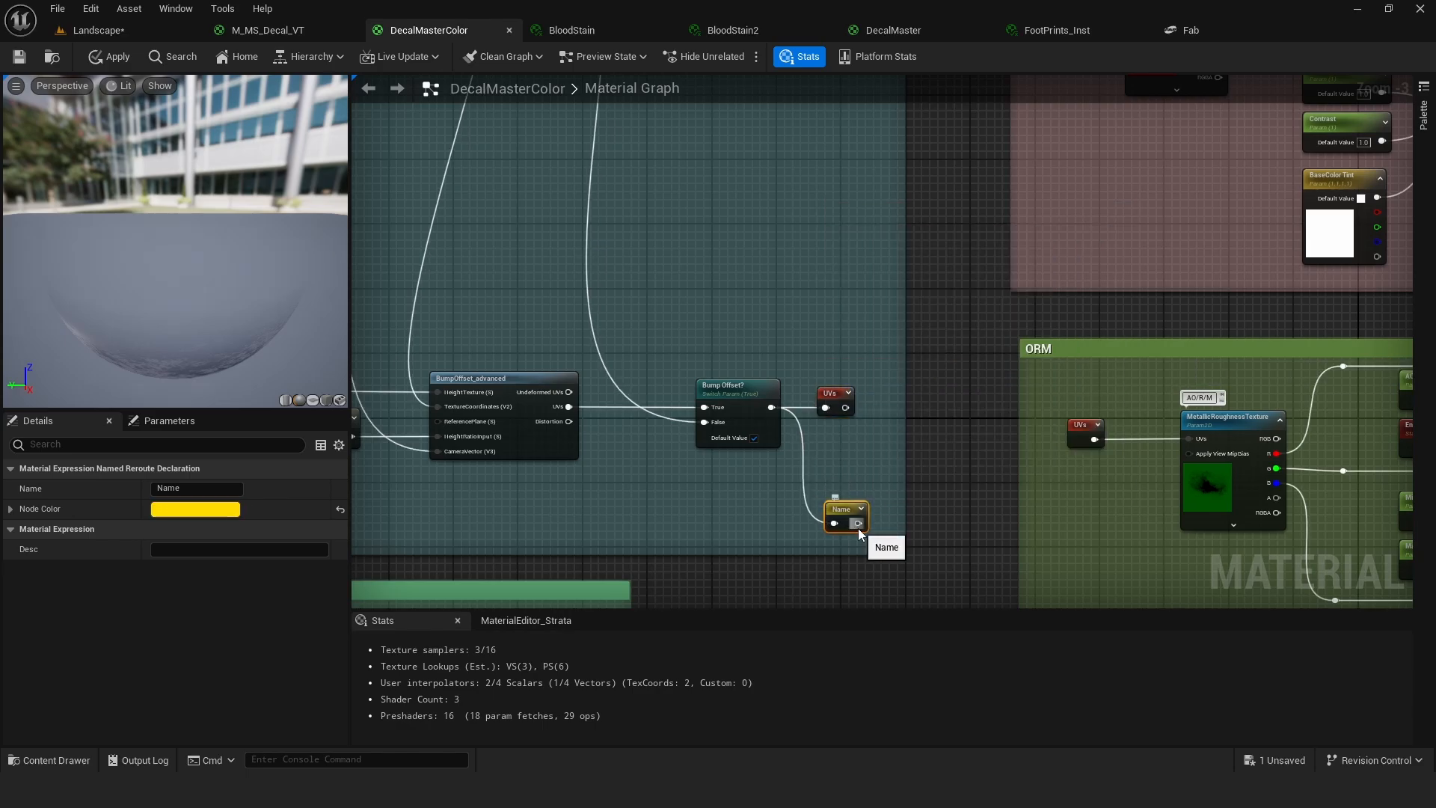
key(Delete)
Add a UVs named reroute node in the UV Manipulations group, and delete it again.
right_click(815, 255)
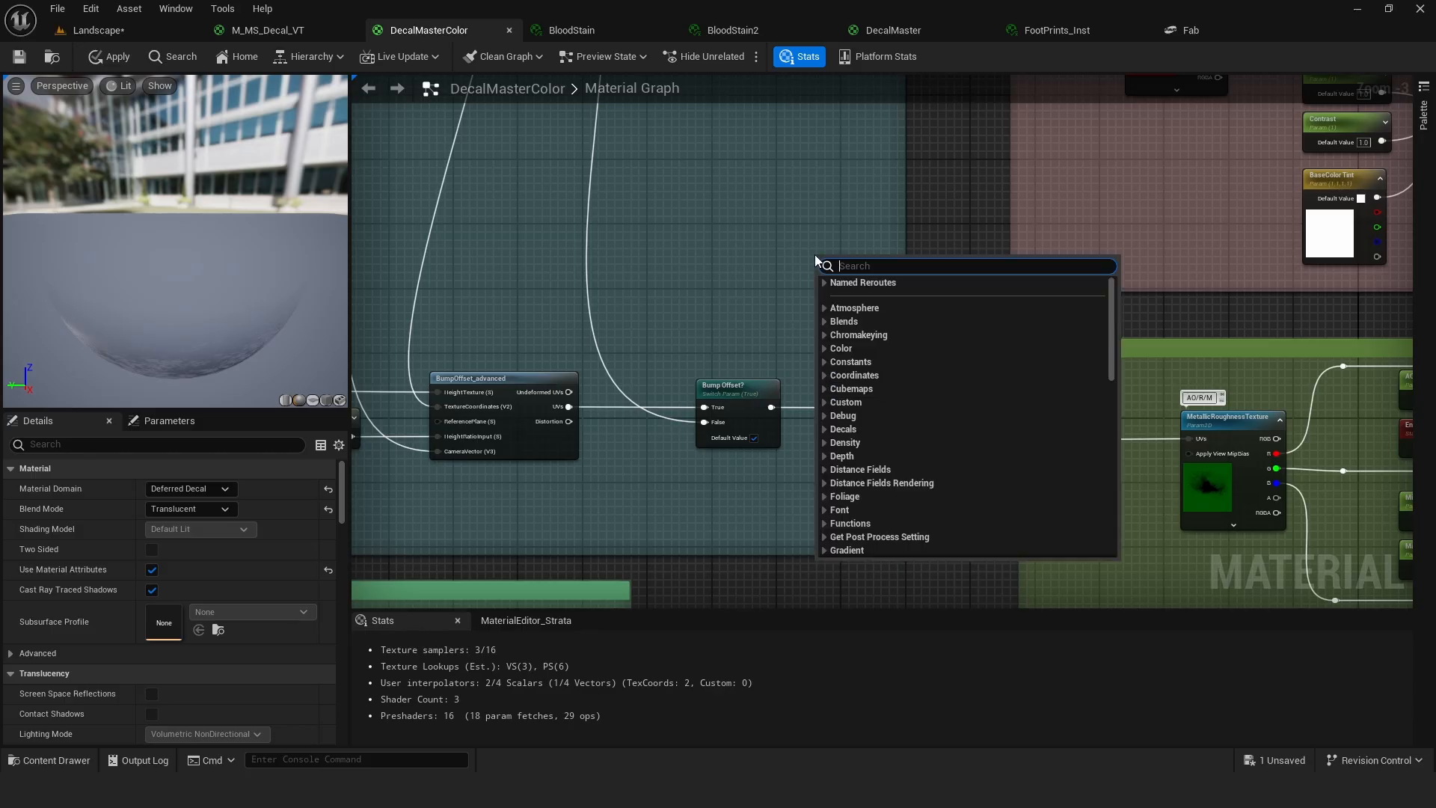
text(uv)
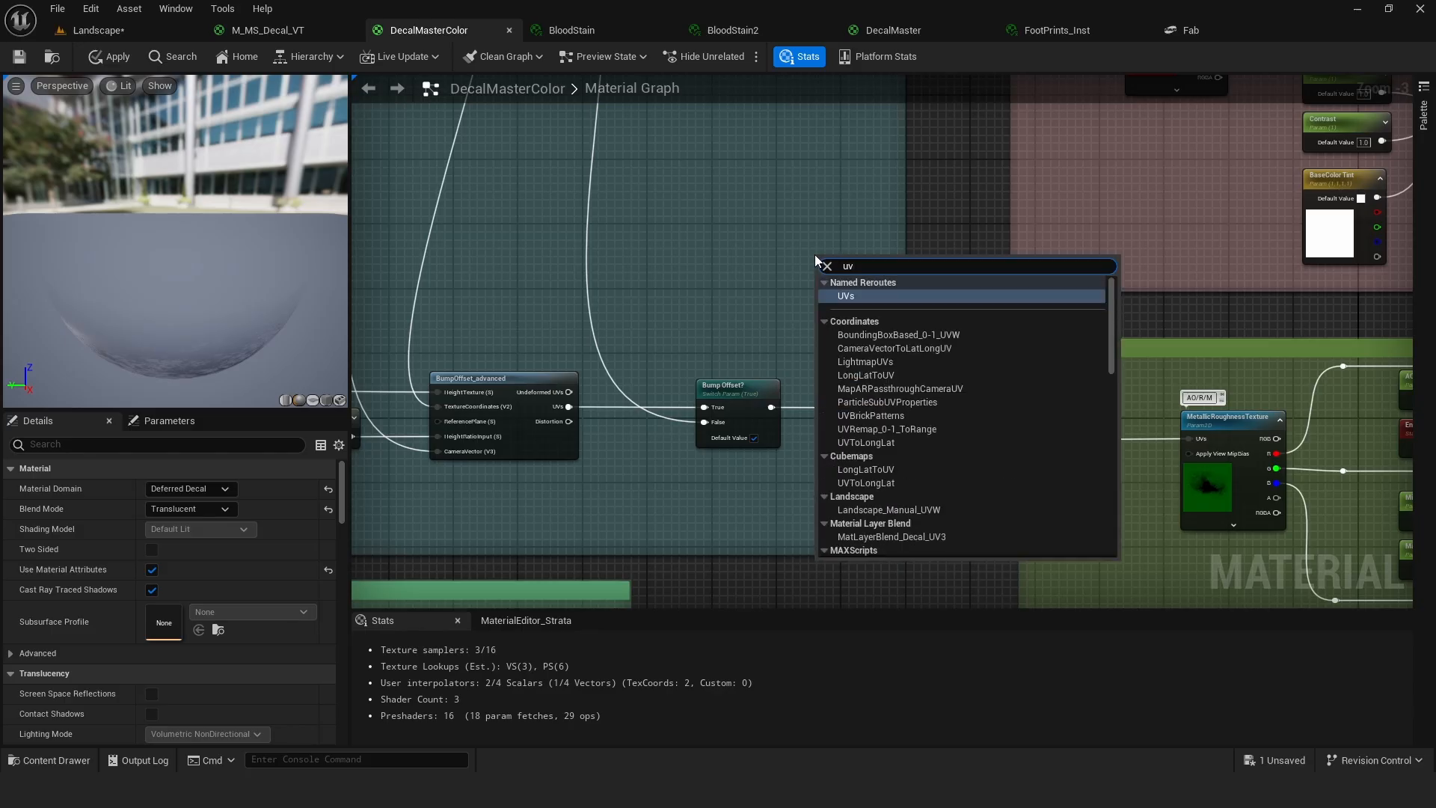
click(850, 296)
key(Delete)
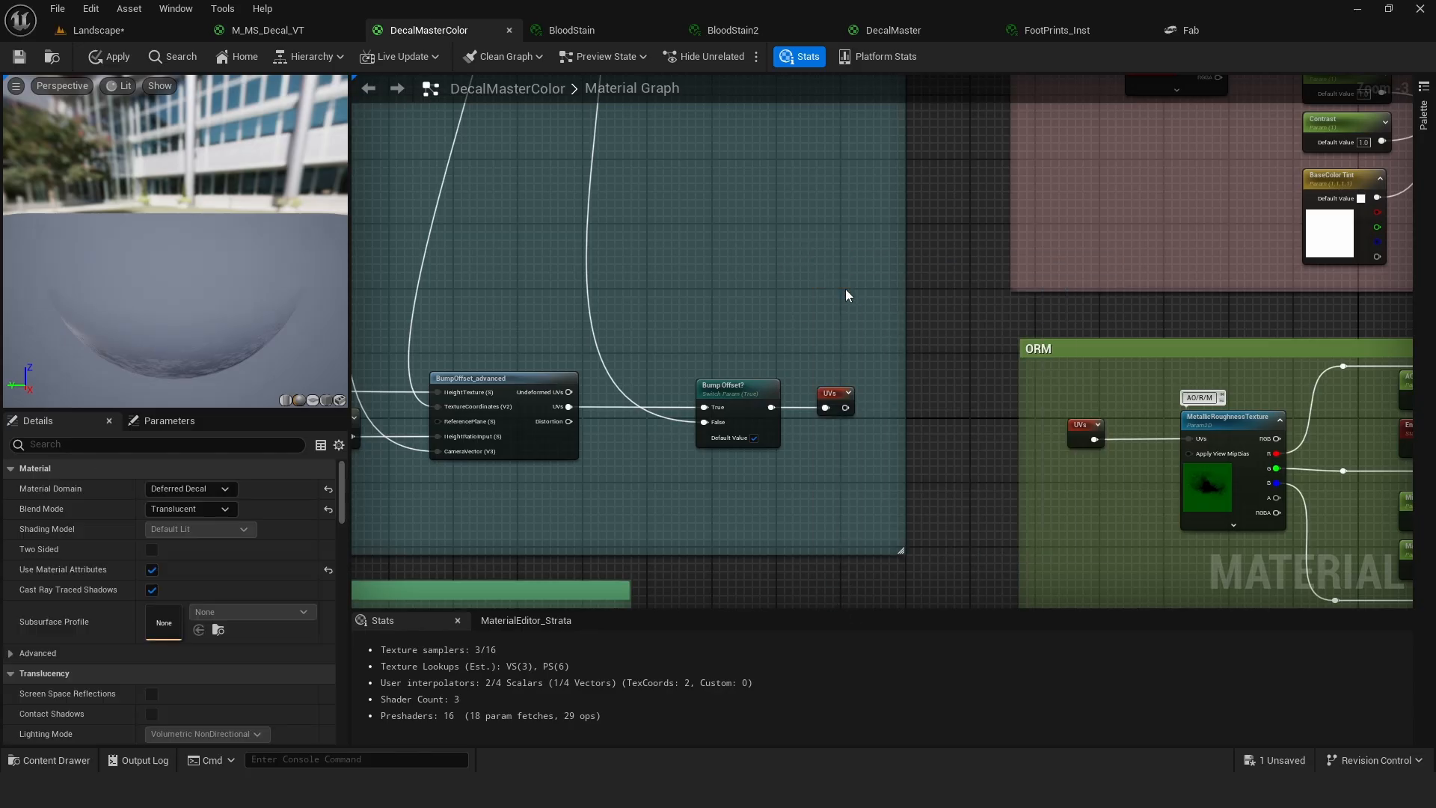
Inspect the Bump Offset? switch parameter and trace its False input back to the UV Controls tiling and offset nodes.
right_drag(807, 277, 918, 307)
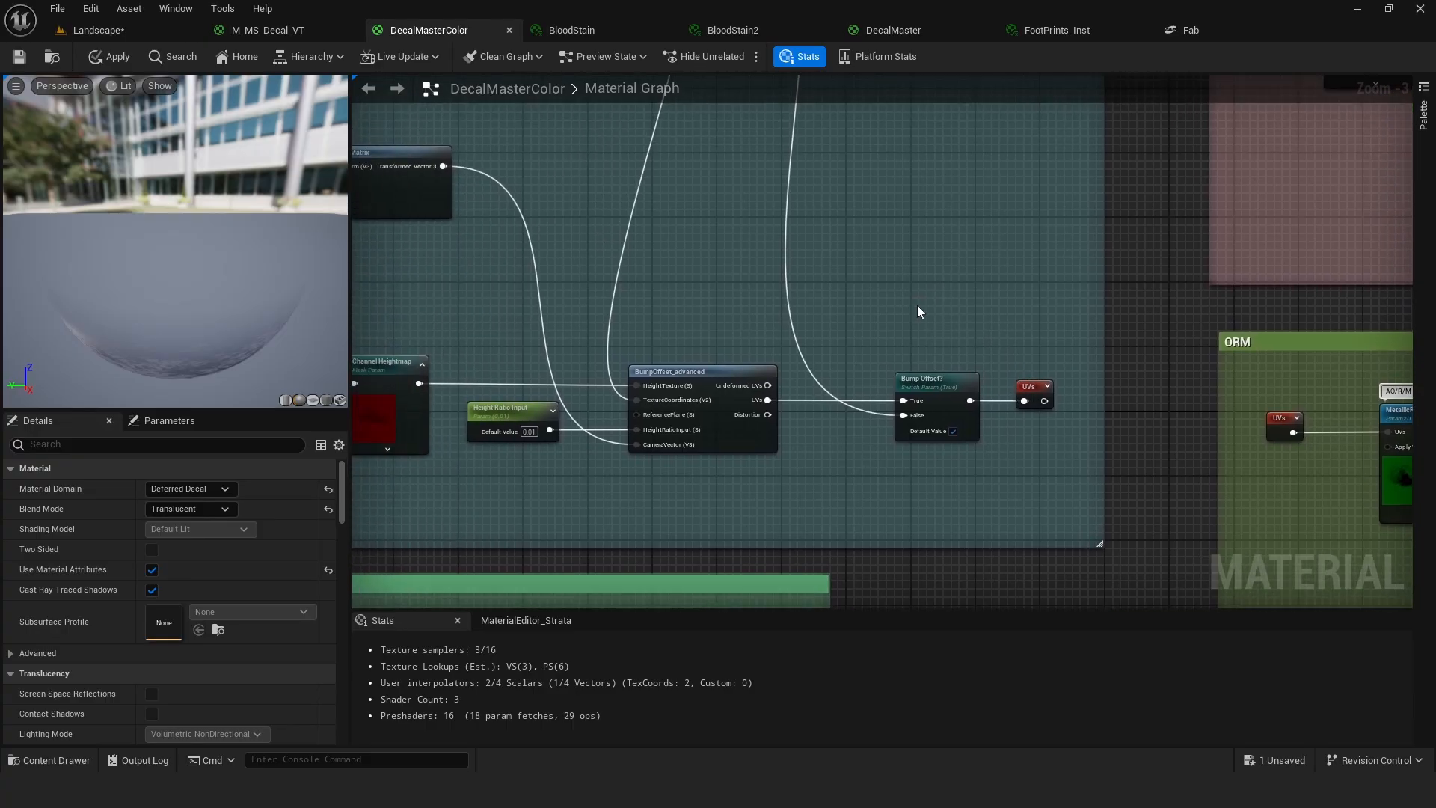
click(921, 377)
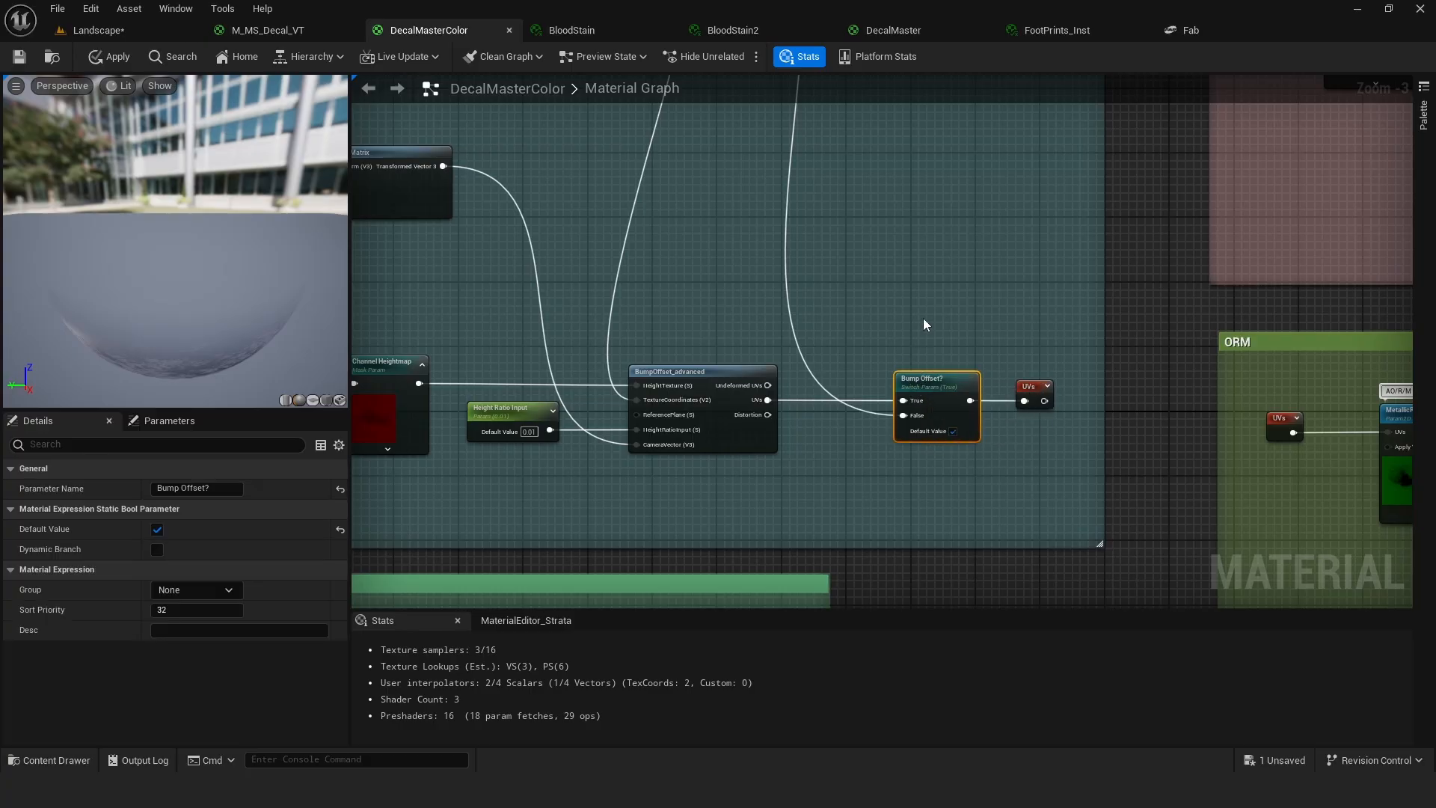
right_drag(923, 317, 887, 353)
scroll(888, 359, down, 1)
scroll(892, 403, up, 1)
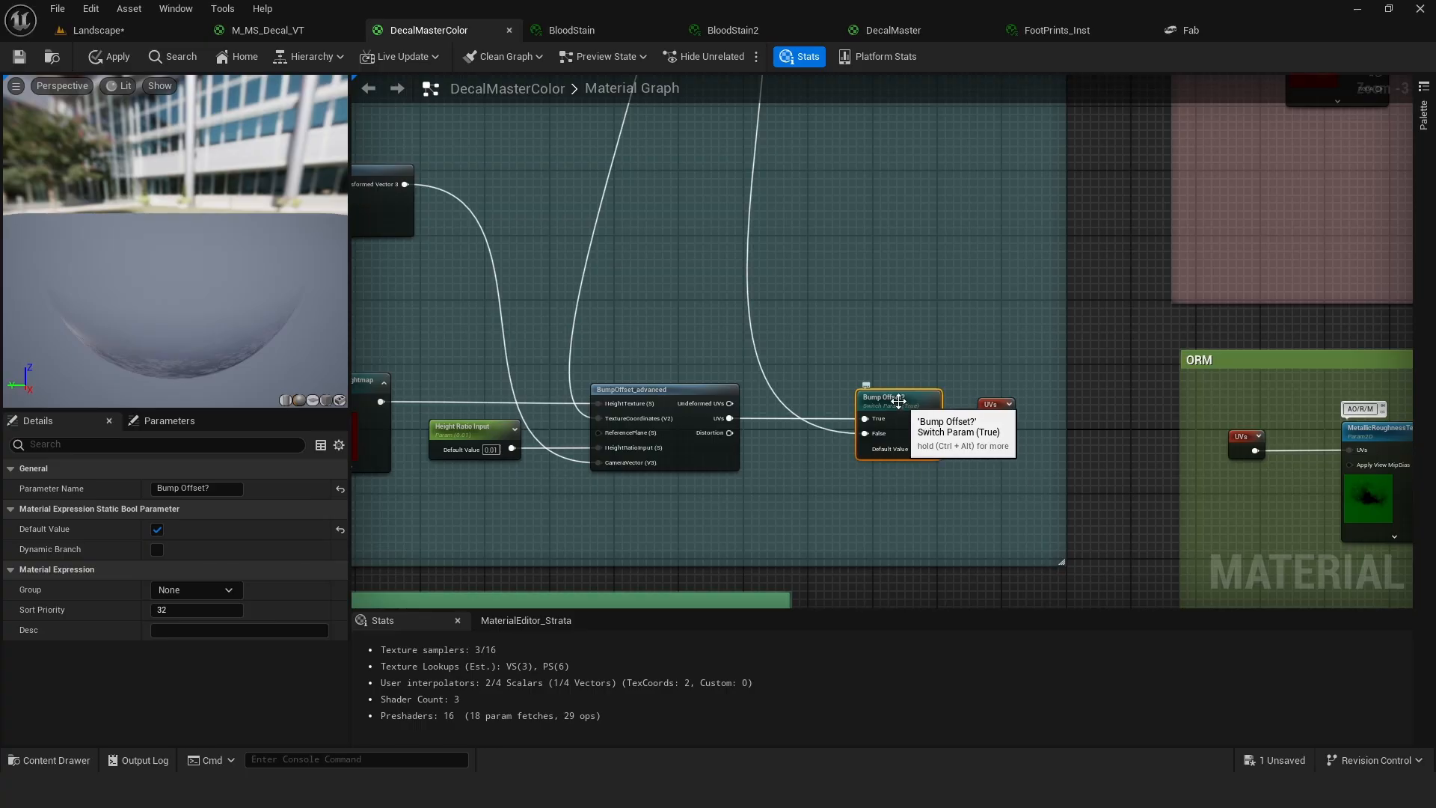
right_drag(911, 429, 875, 528)
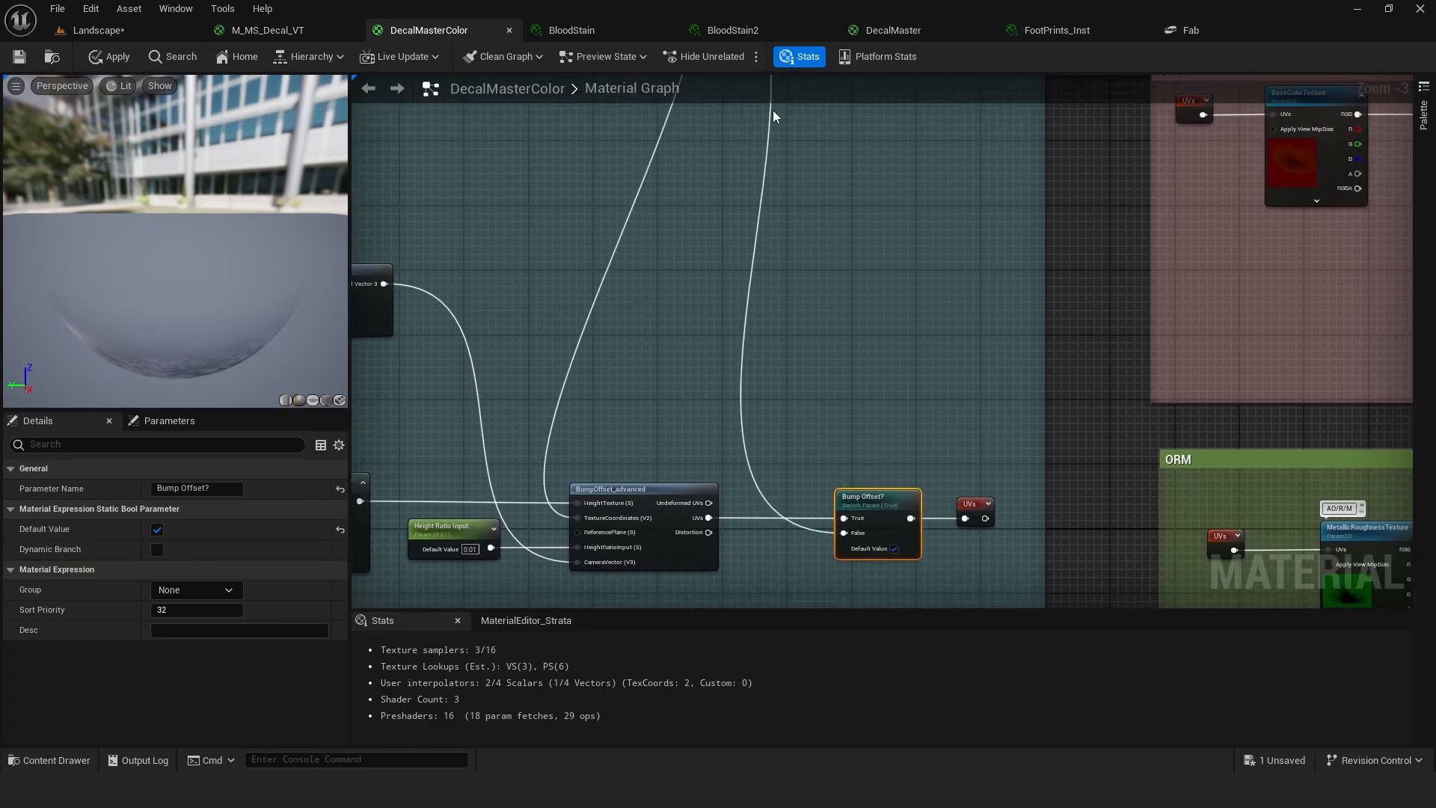
right_drag(837, 187, 671, 384)
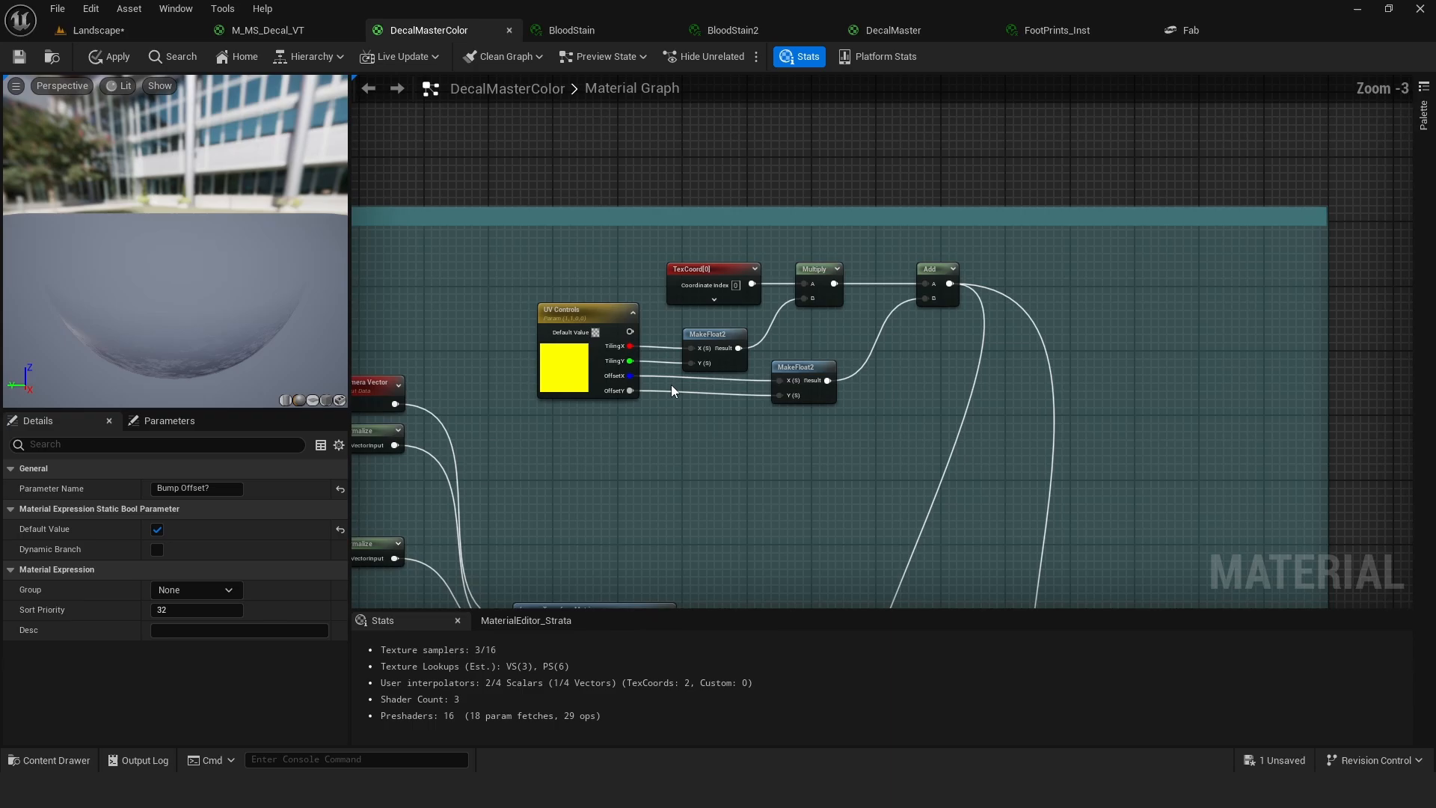
click(641, 286)
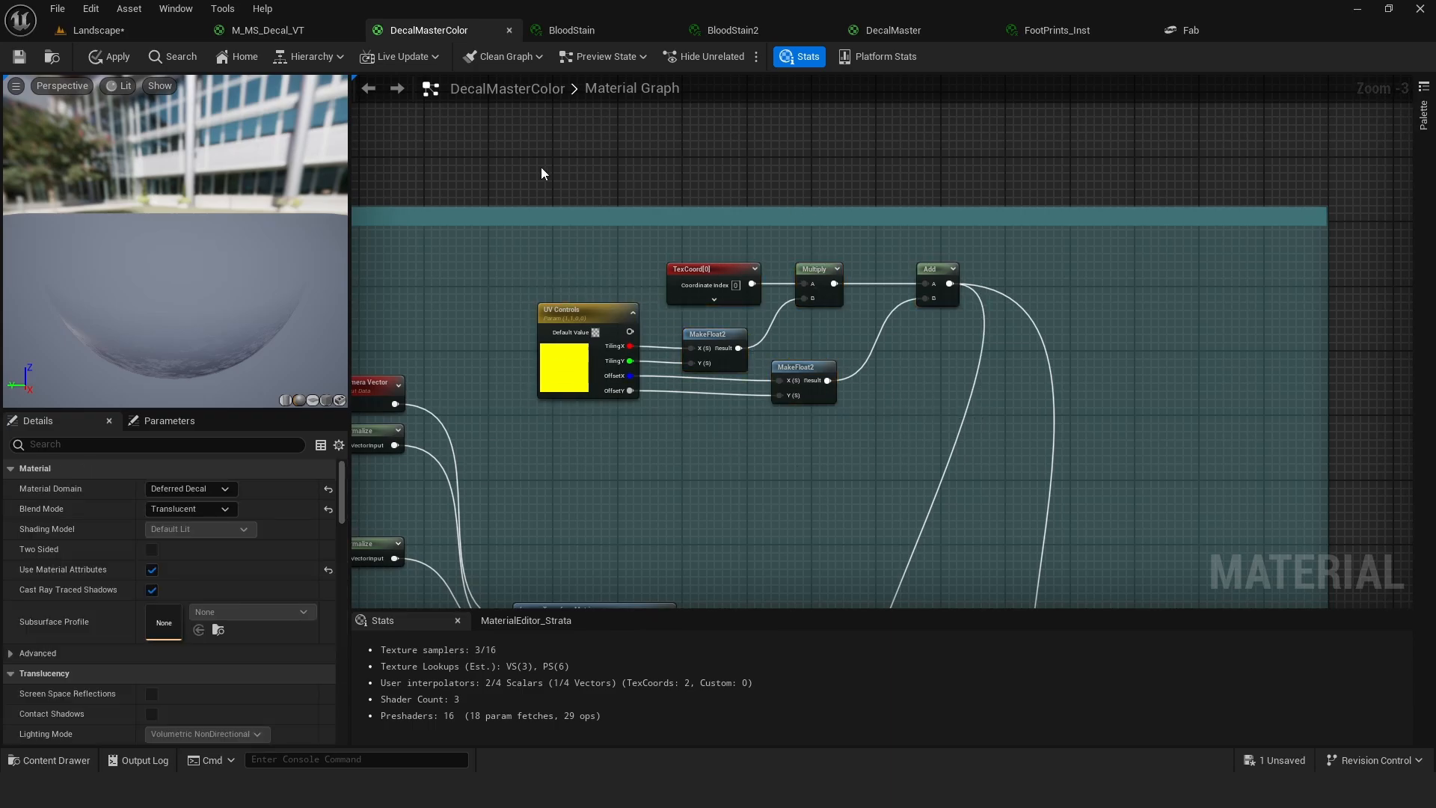
Copy the UV Manipulations nodes from M_MS_Decal_VT and paste them above the UV group in DecalMasterColor.
click(263, 29)
scroll(464, 289, up, 3)
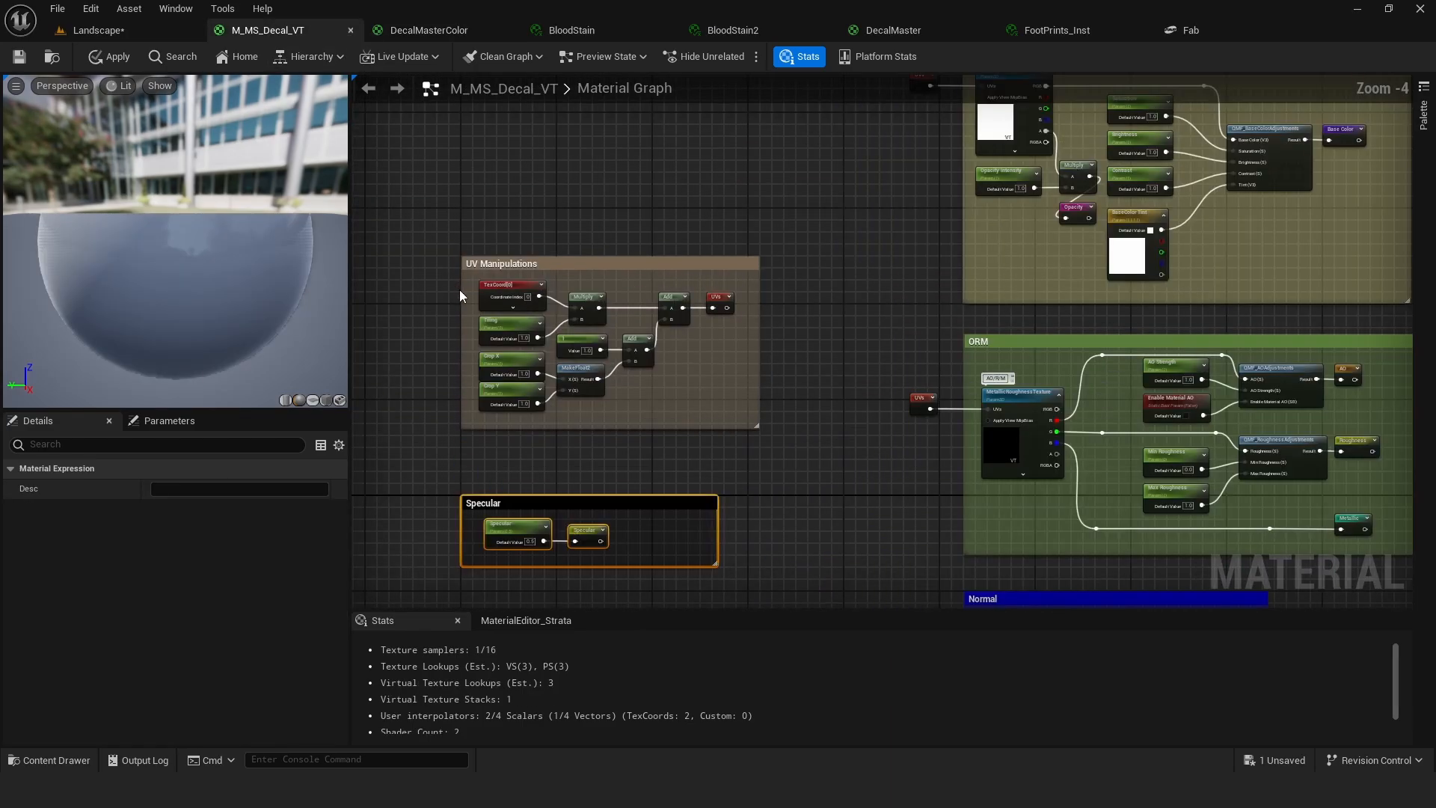
drag(482, 284, 852, 469)
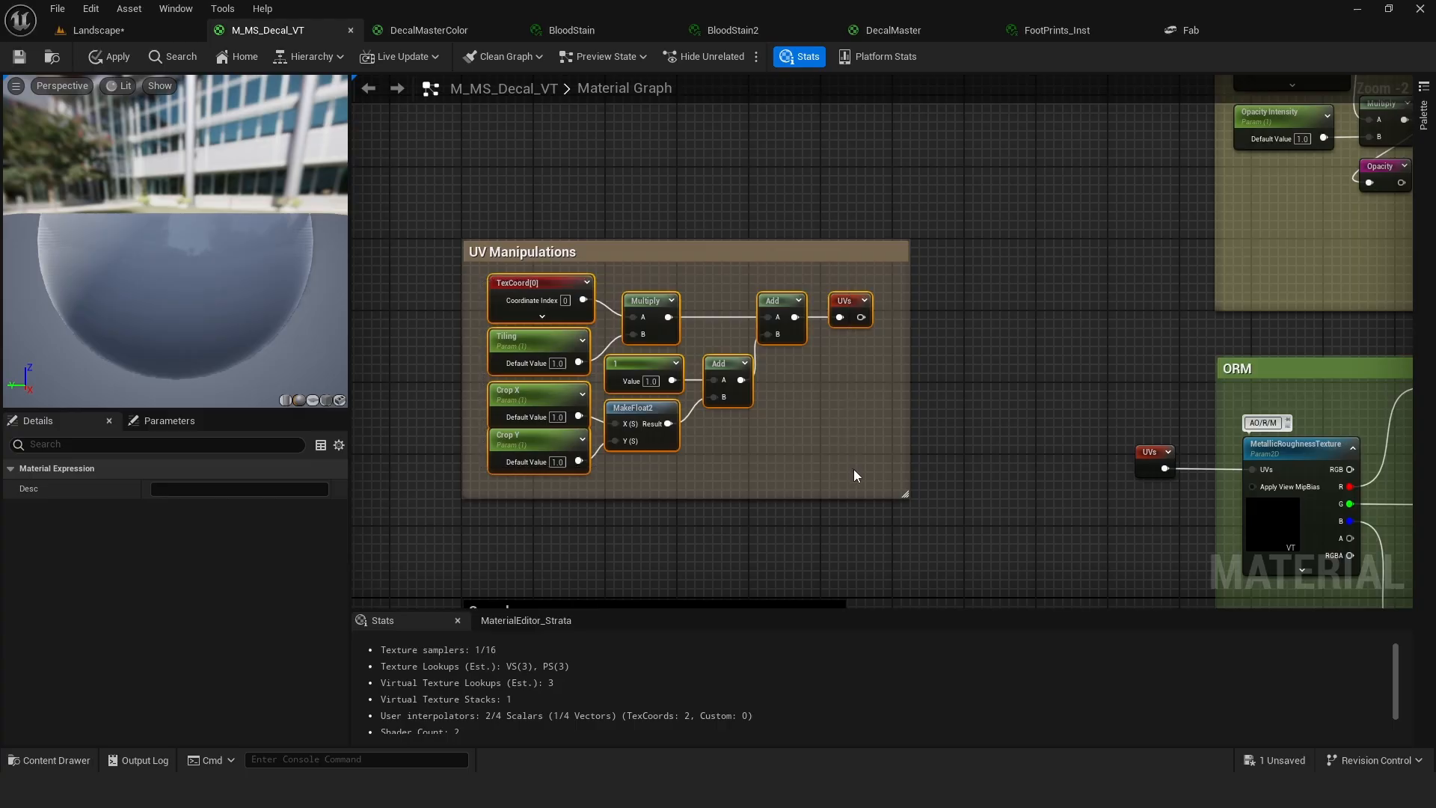
click(438, 32)
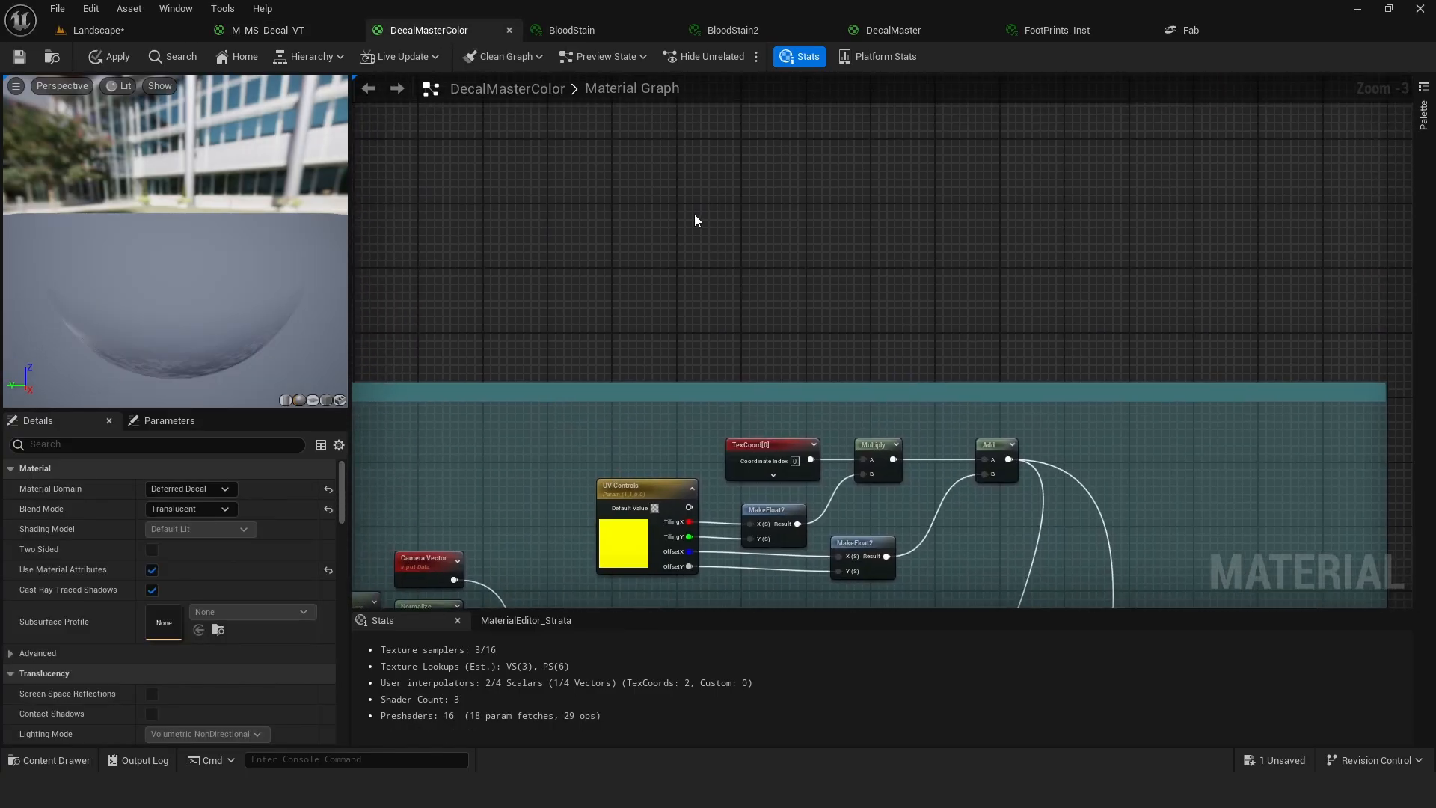
key(ctrl+v)
drag(720, 180, 729, 212)
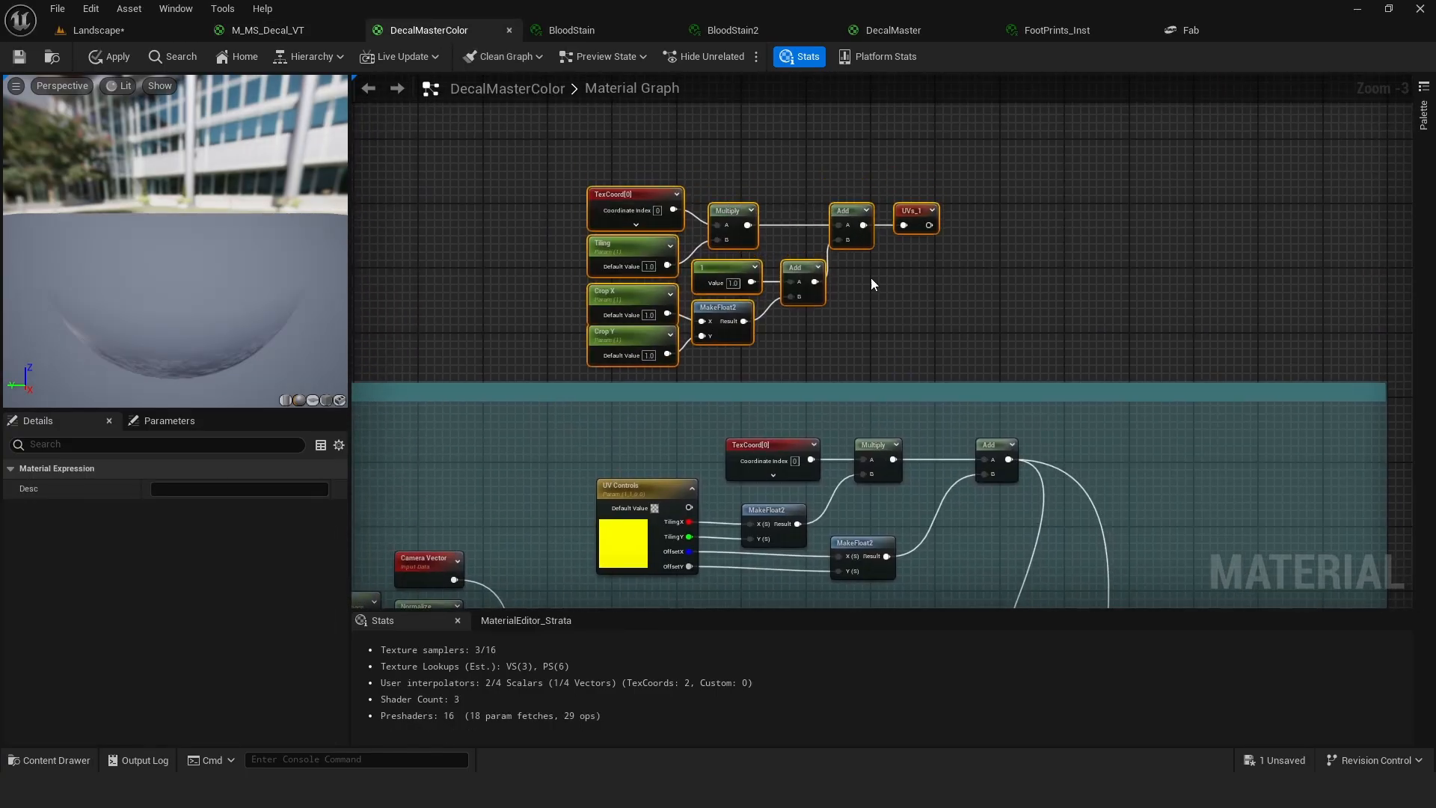
click(872, 280)
right_drag(893, 338, 841, 295)
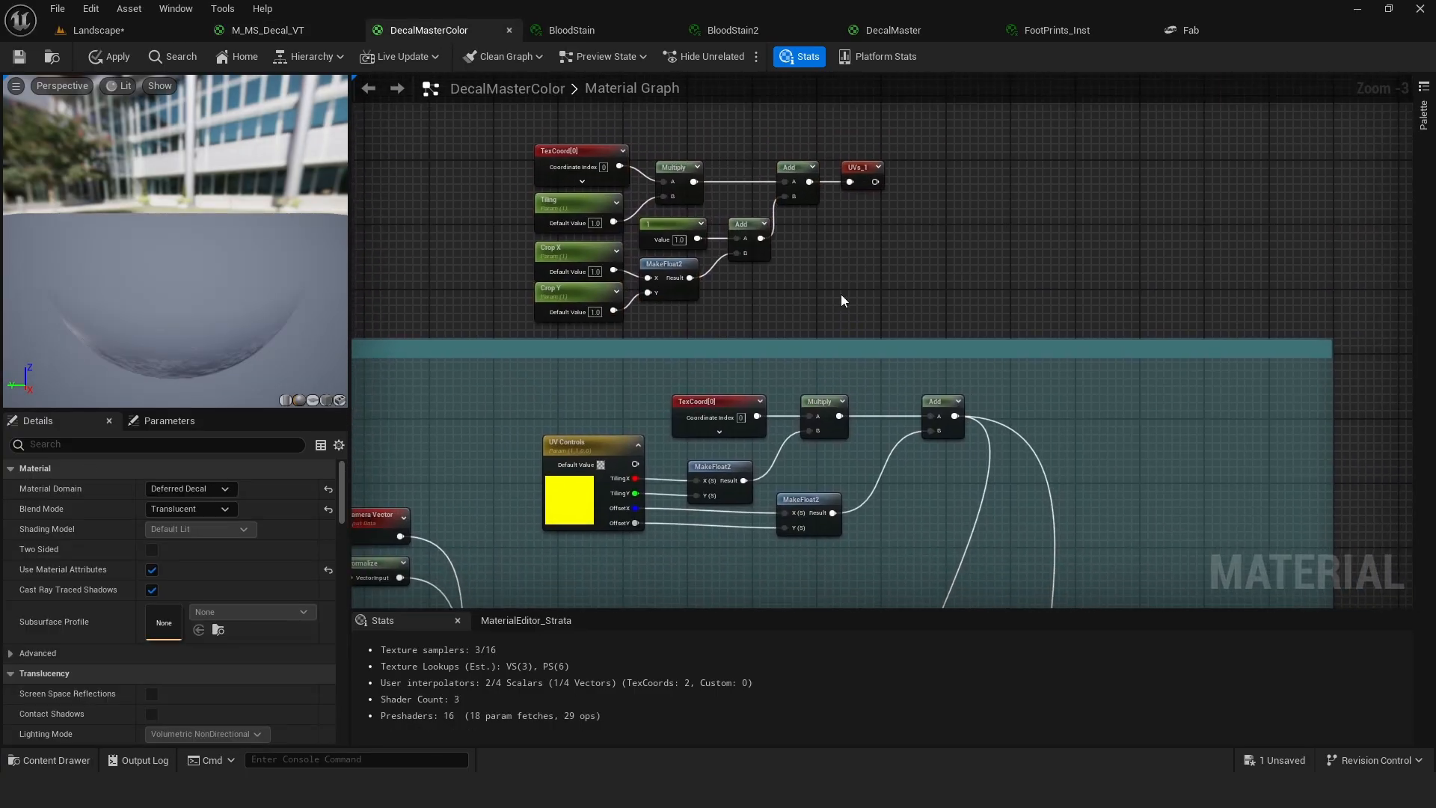
Compare the pasted TexCoord, Multiply, Add and Crop nodes with the UV Controls parameter and its MakeFloat2 nodes.
click(570, 156)
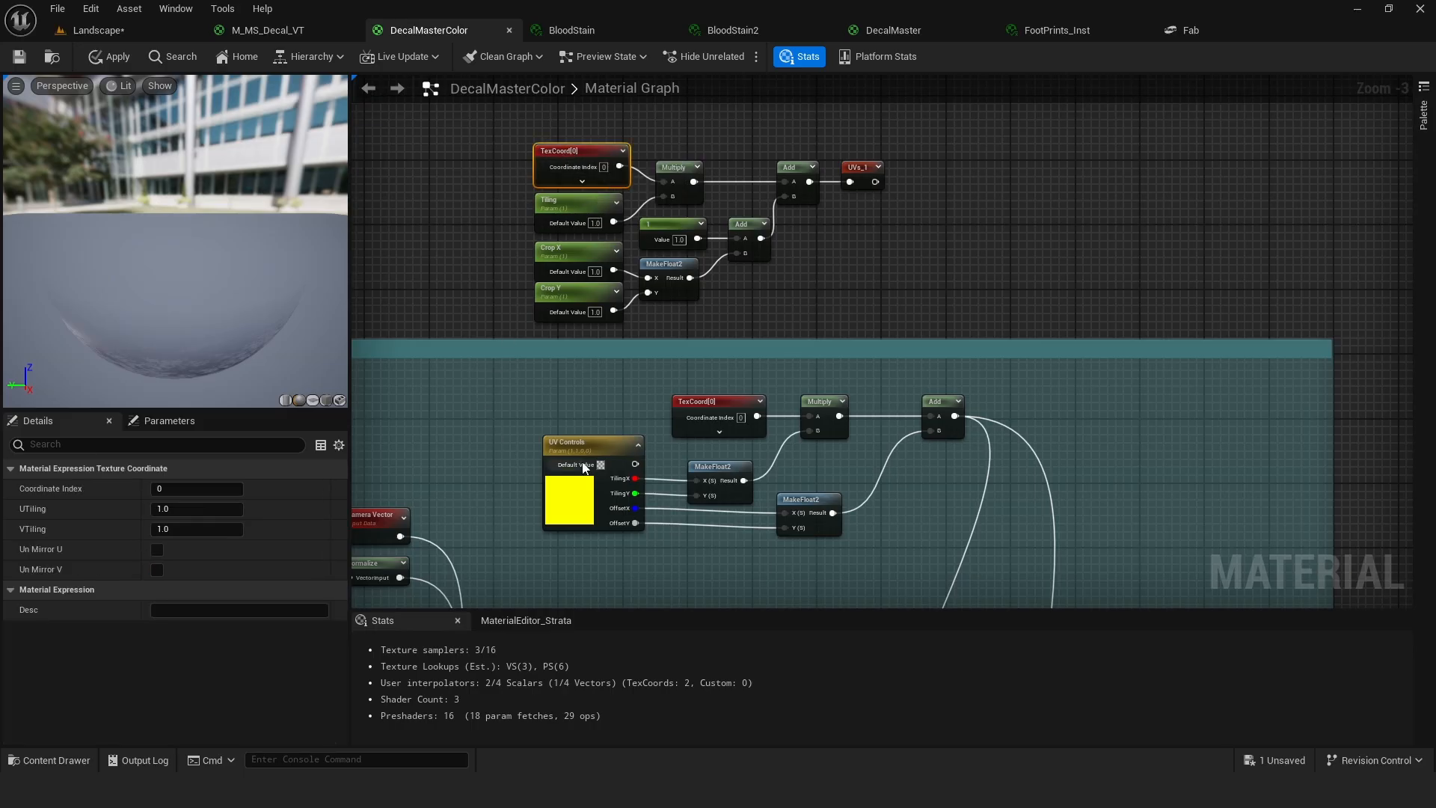
click(685, 193)
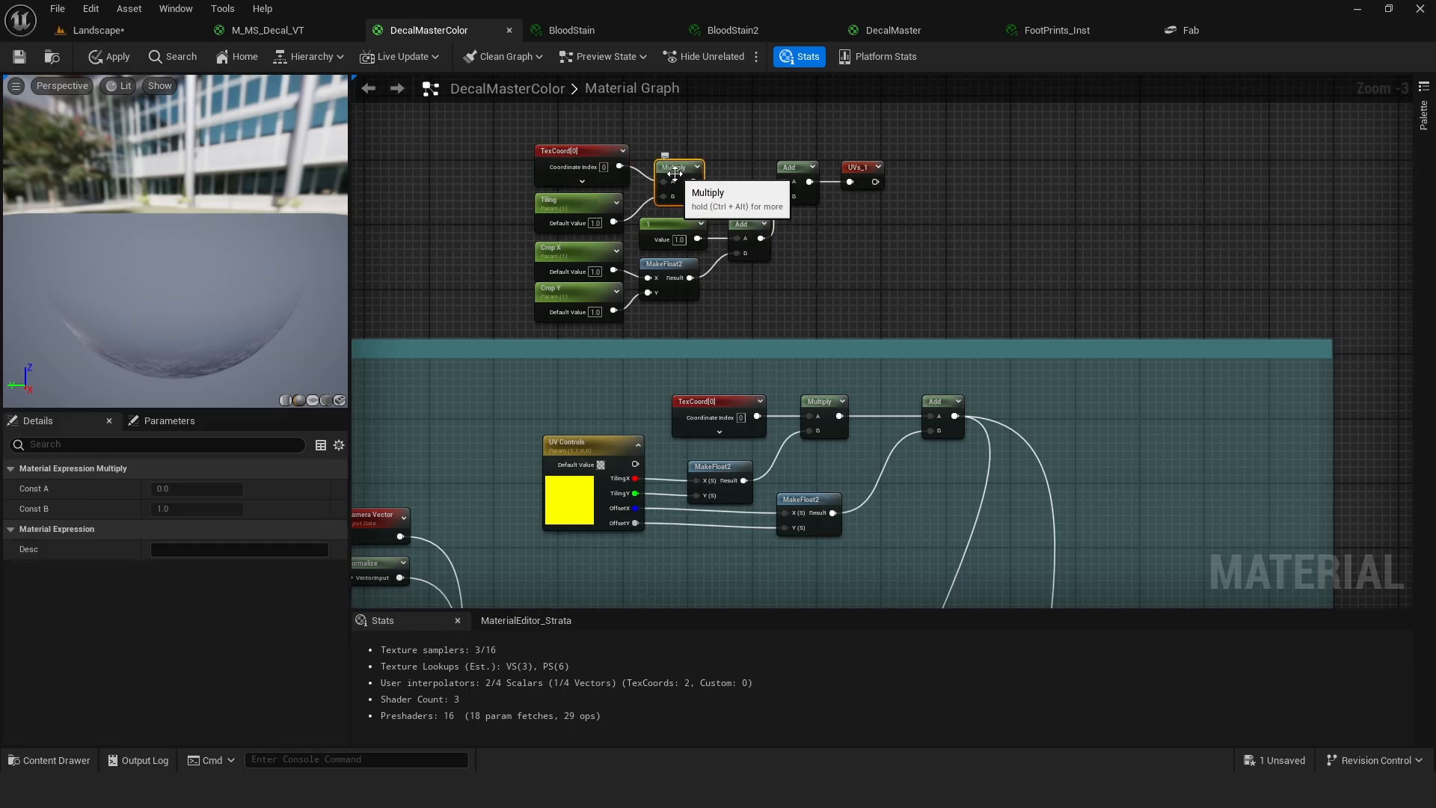
click(796, 187)
right_drag(830, 326, 920, 283)
click(664, 218)
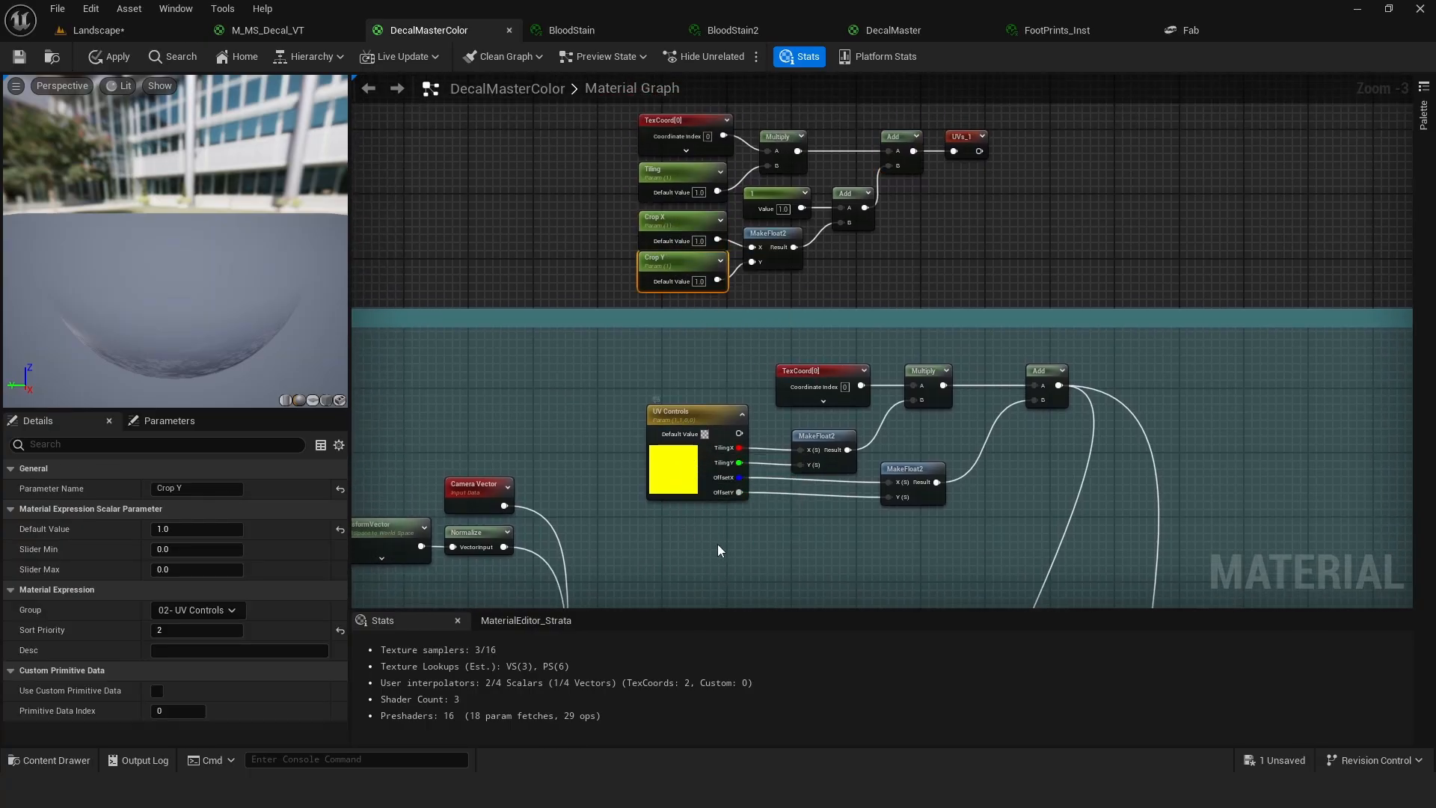
drag(914, 469, 921, 460)
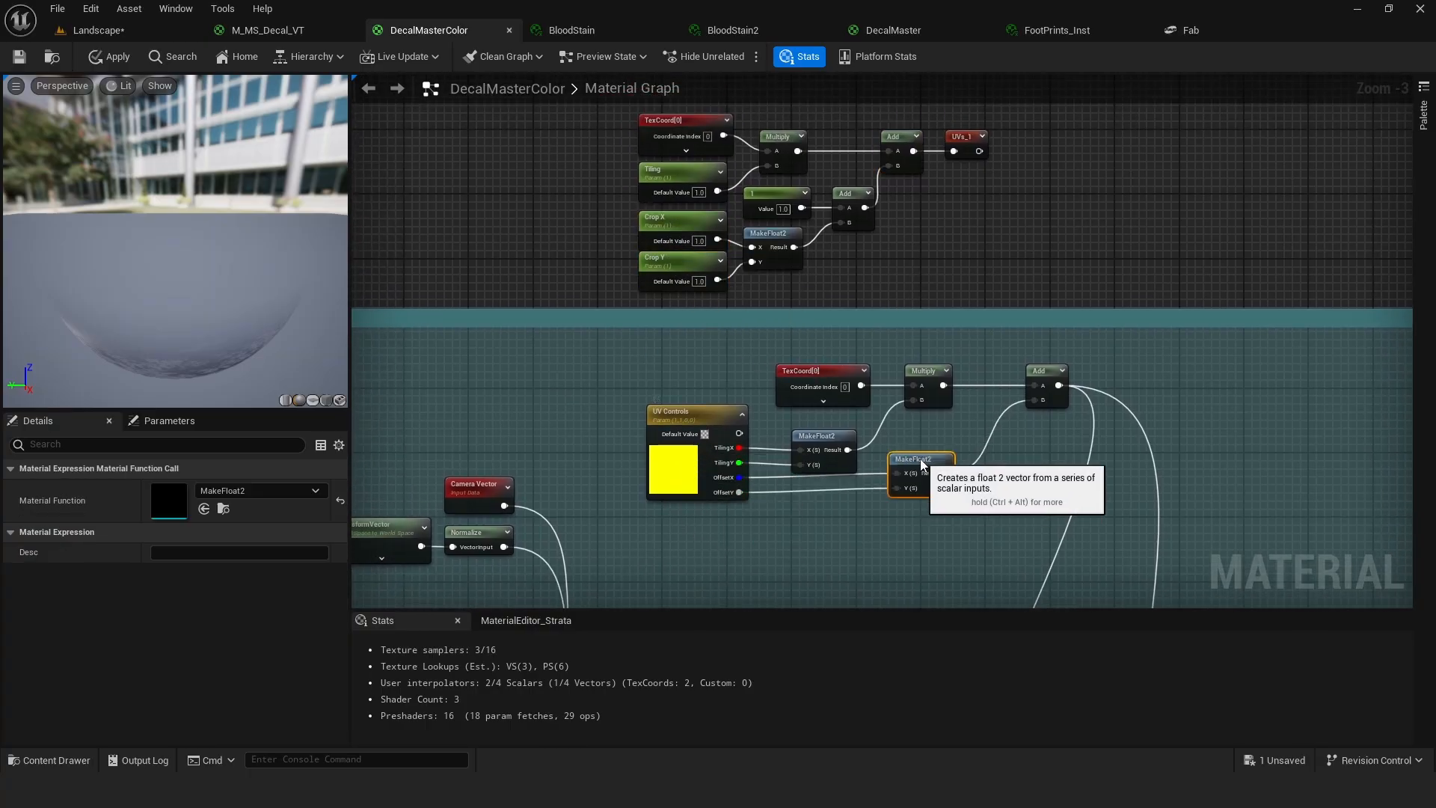
click(664, 423)
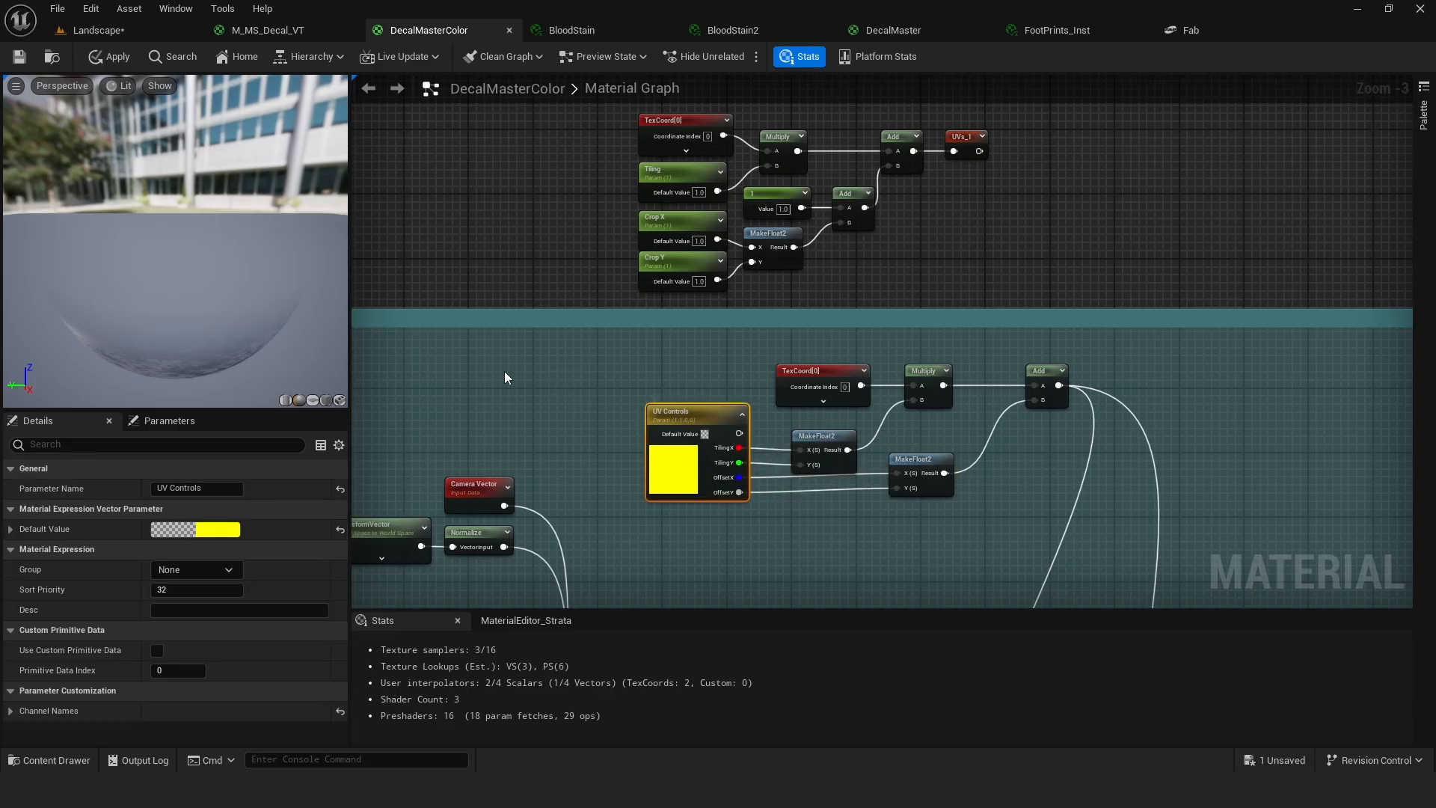
Add a Constant4Vector node near UV Controls, convert it to a parameter and place it clear of UV Controls.
click(485, 357)
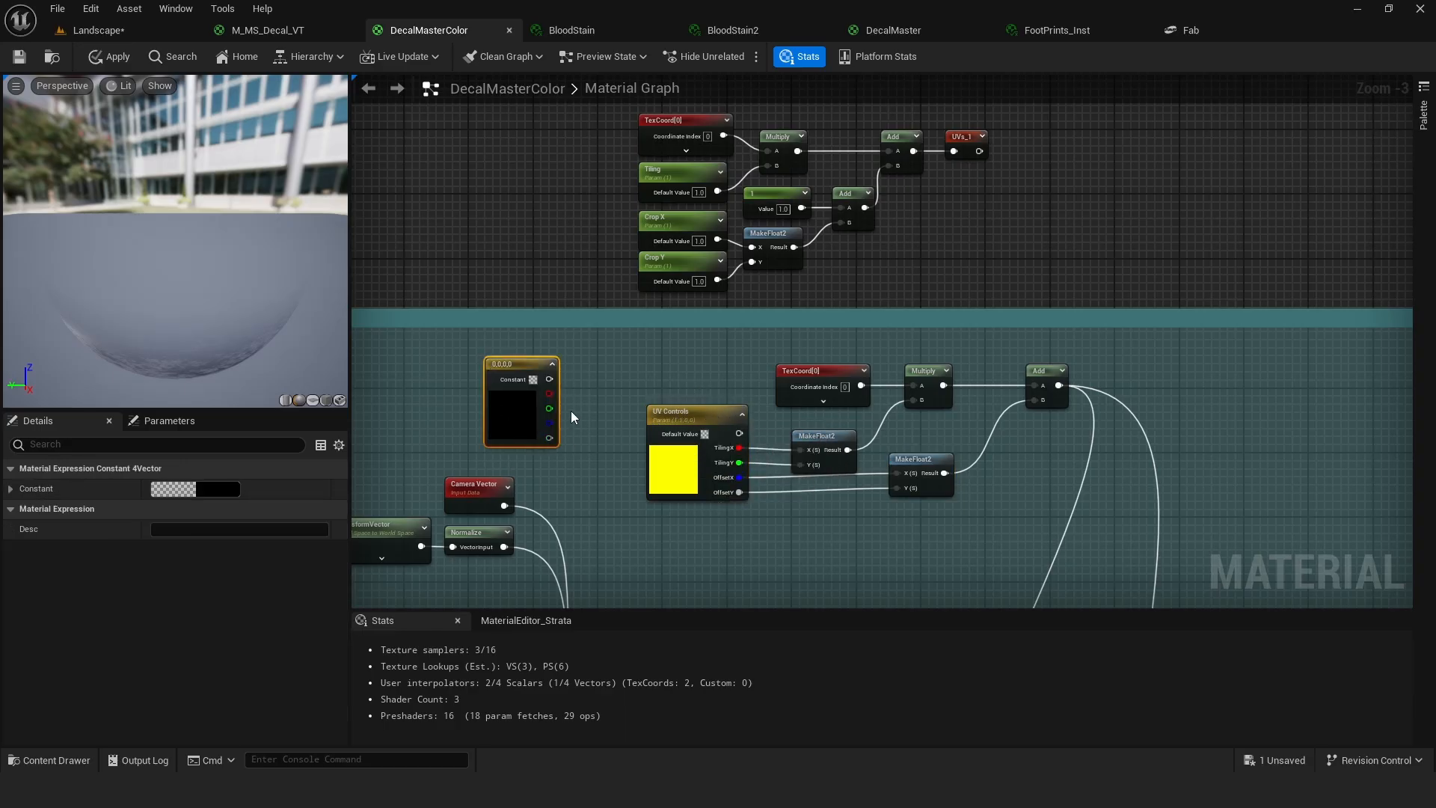
drag(507, 363, 596, 339)
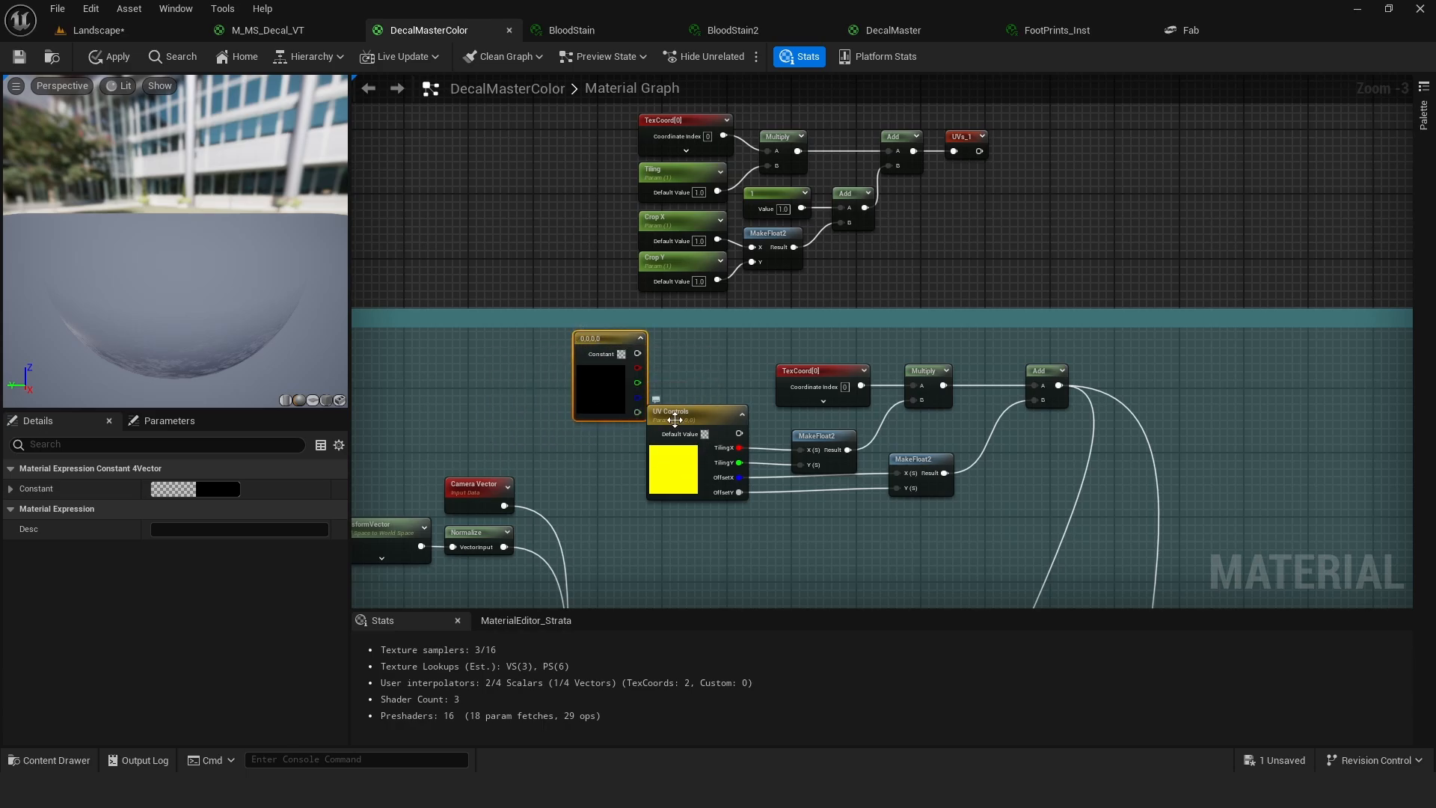
right_click(602, 351)
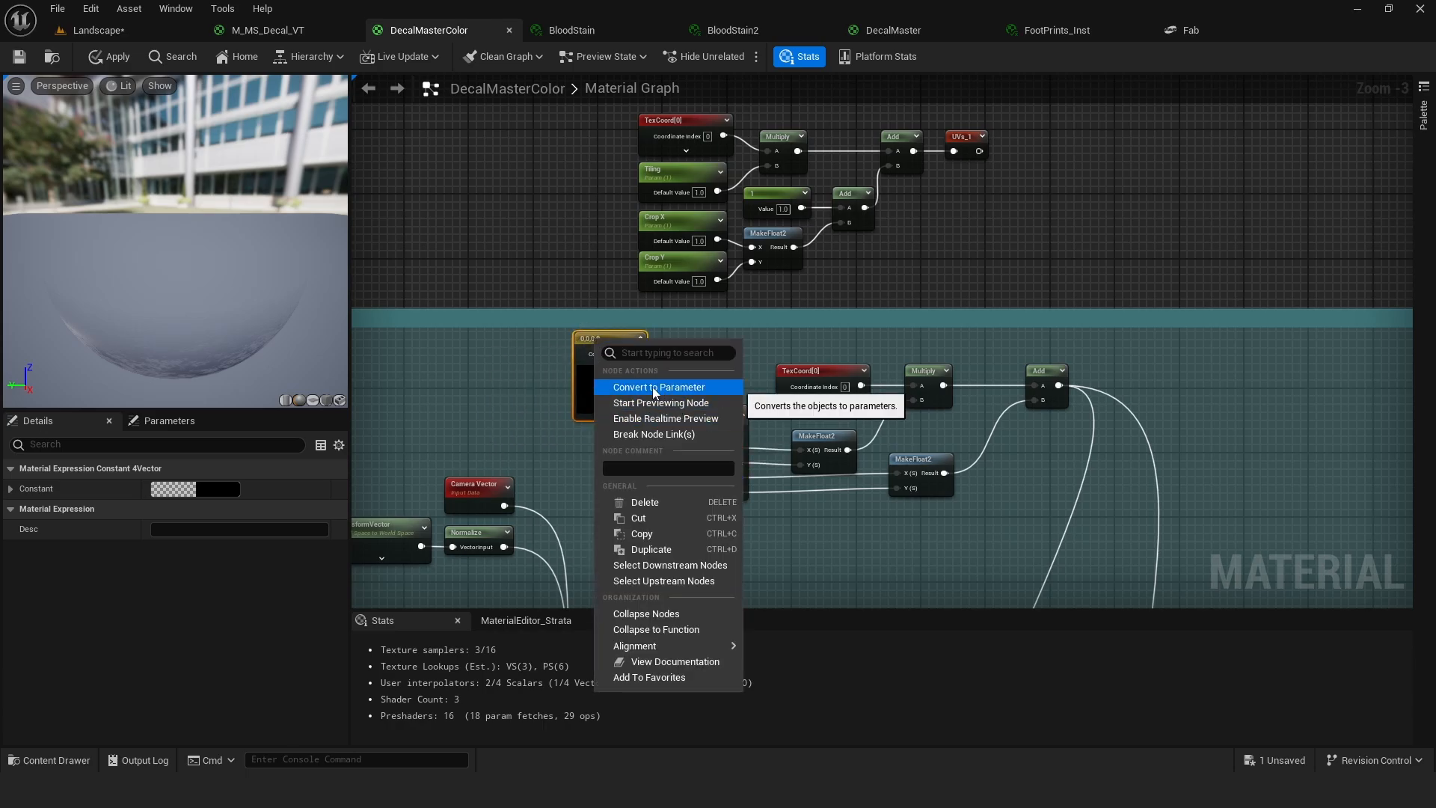
click(659, 387)
click(689, 362)
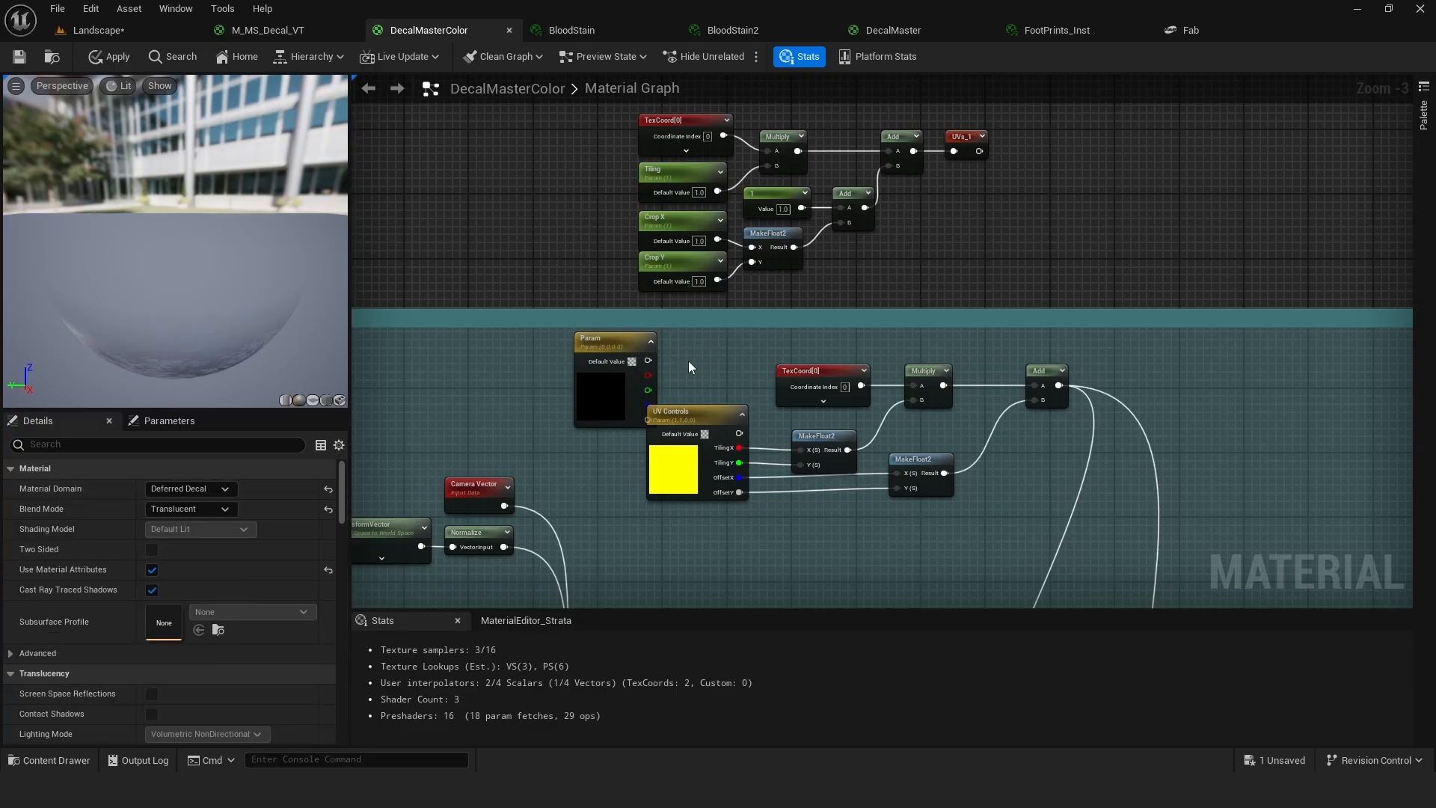
drag(609, 344, 550, 337)
Delete the Param vector parameter node beside UV Controls.
scroll(674, 411, up, 2)
right_drag(725, 402, 640, 404)
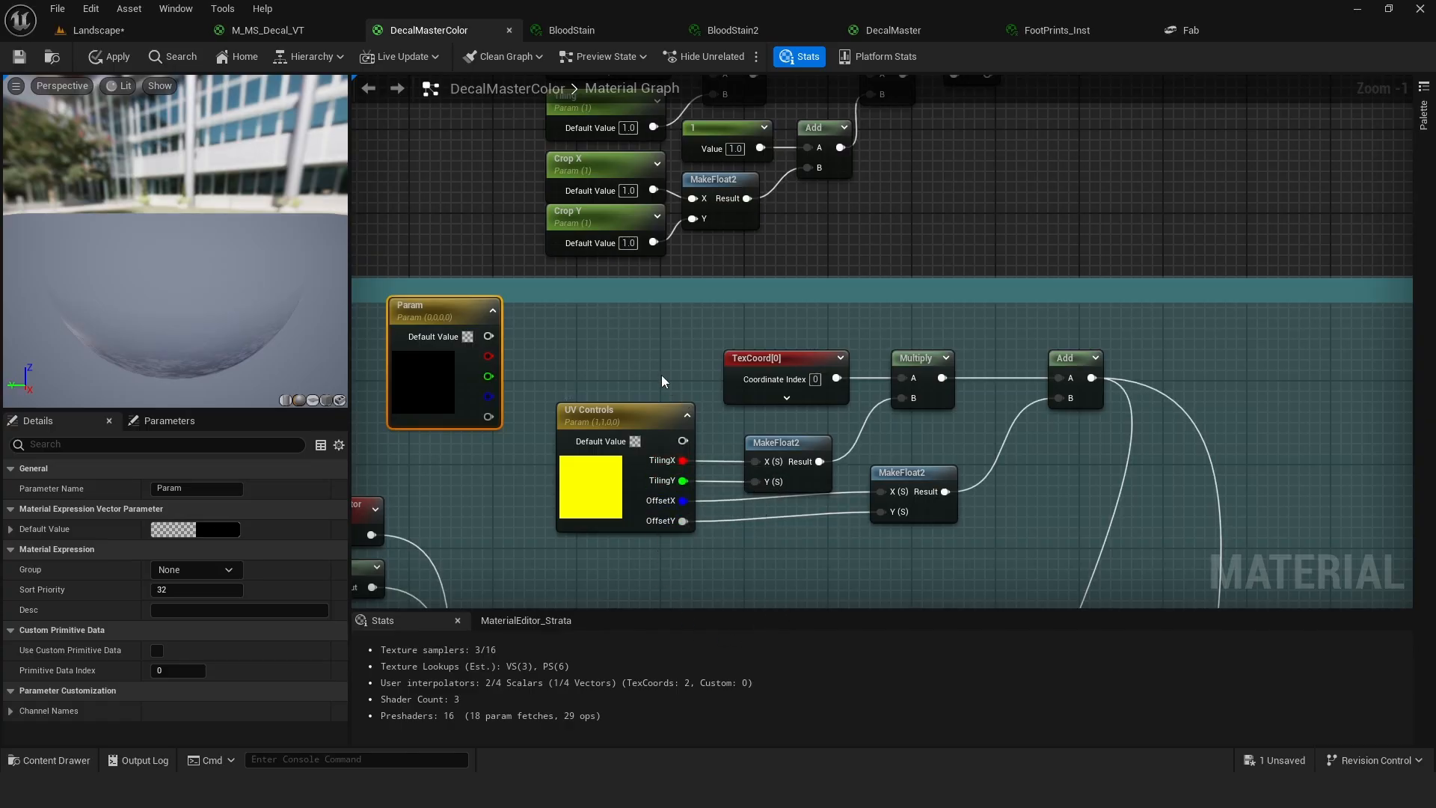
right_drag(602, 331, 651, 326)
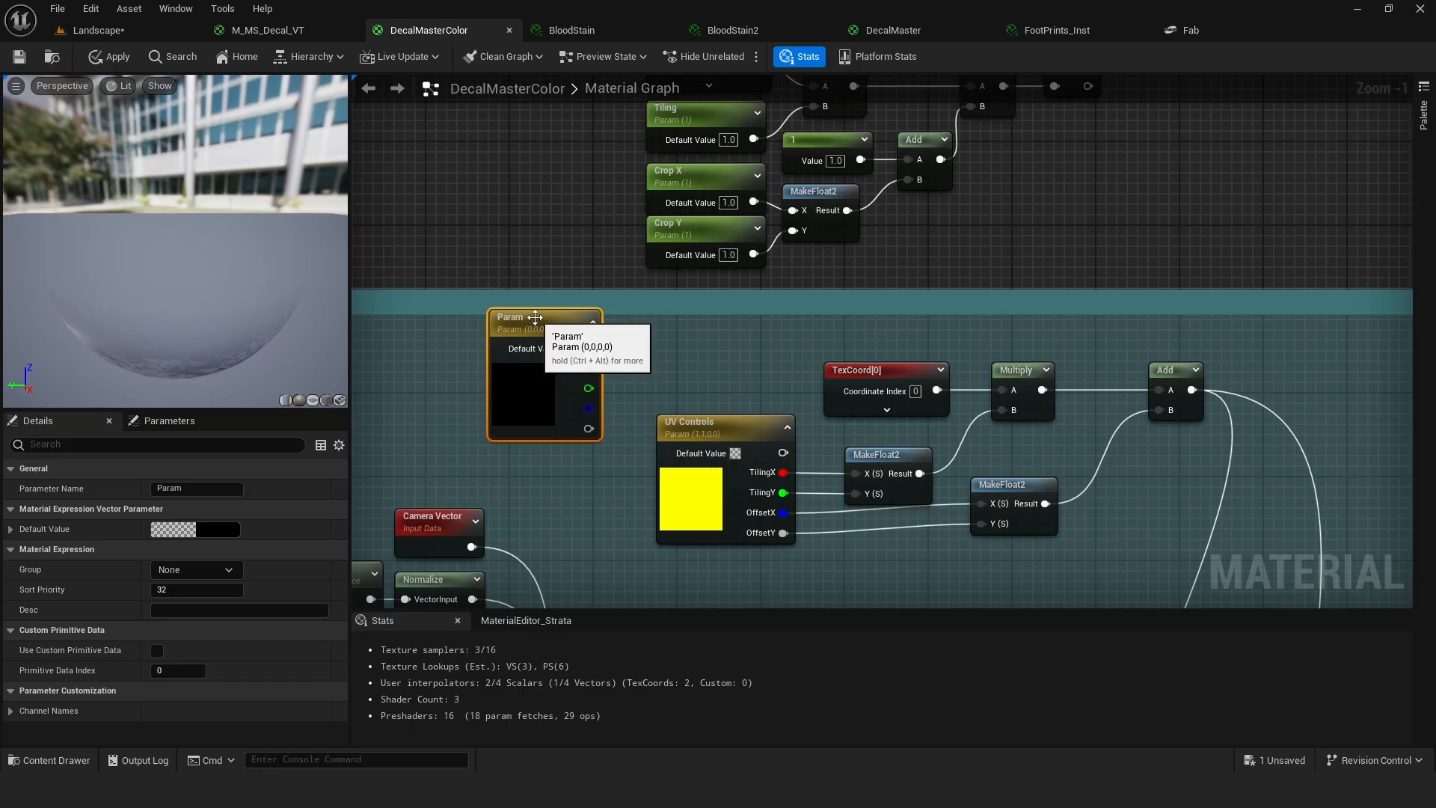
key(Delete)
Compare the pasted Megascans tiling and crop network with the UV Controls network, selecting each group in turn.
scroll(1009, 250, down, 1)
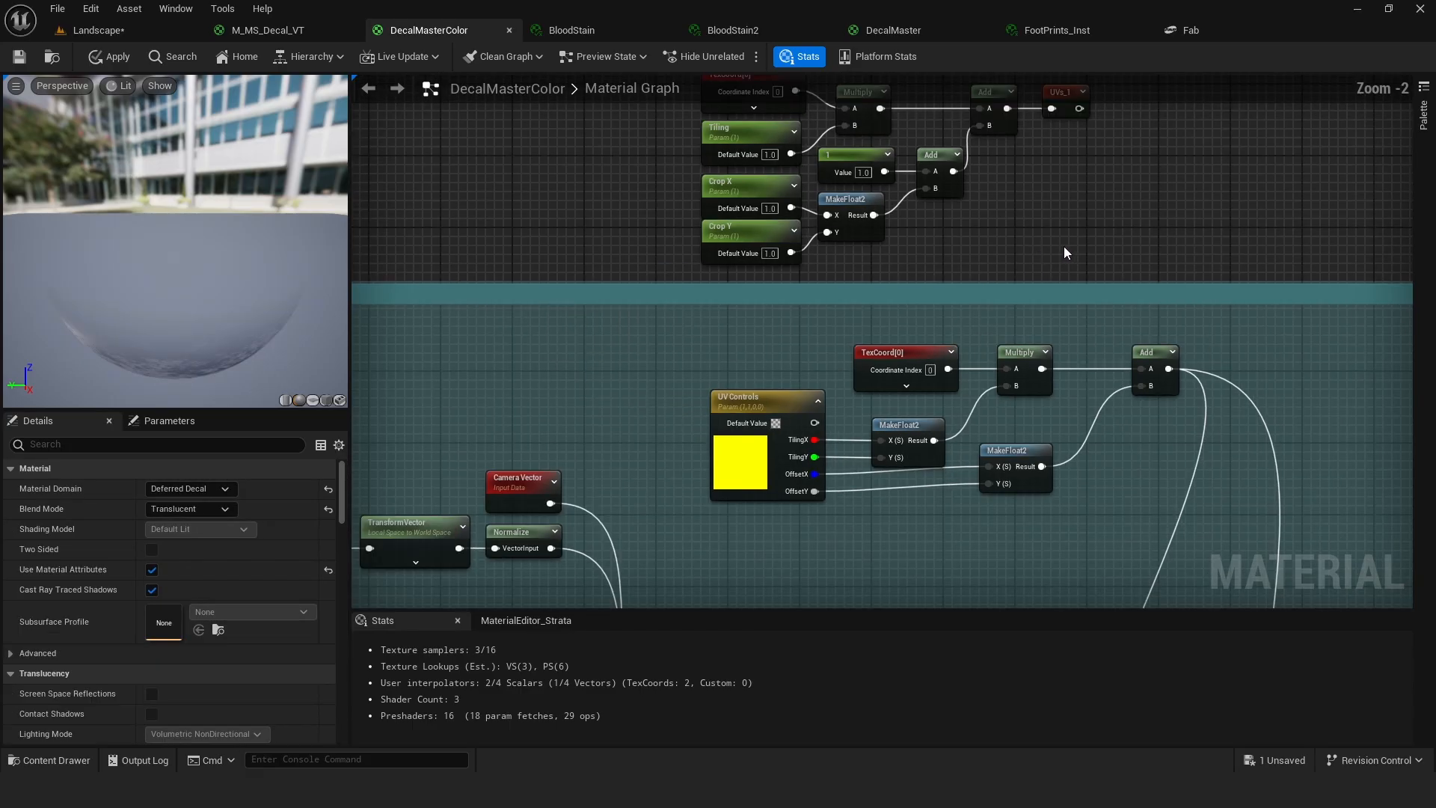
right_drag(1063, 246, 872, 334)
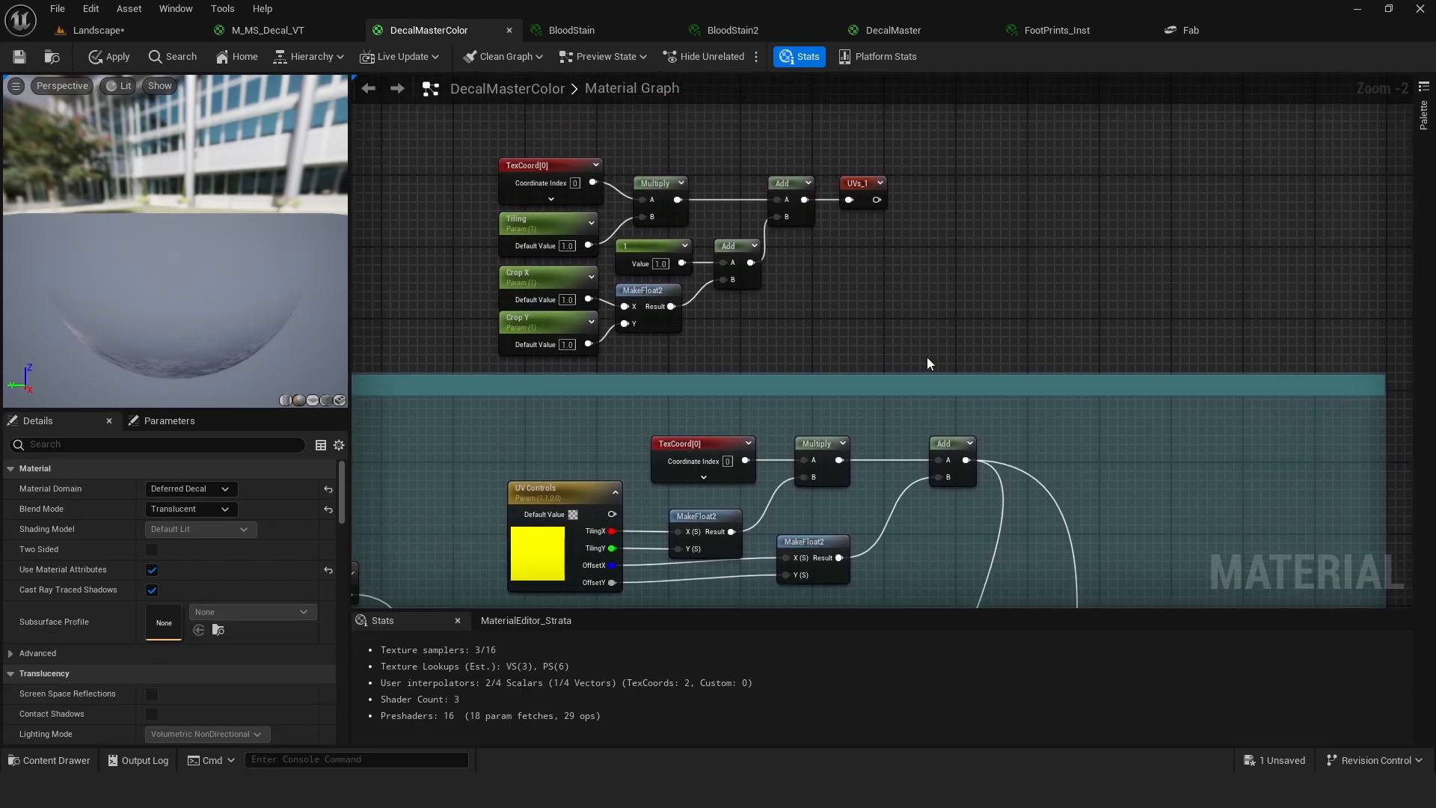
drag(444, 147, 902, 349)
mouse_move(851, 344)
right_down()
mouse_move(858, 259)
mouse_move(850, 371)
right_up()
scroll(954, 326, down, 1)
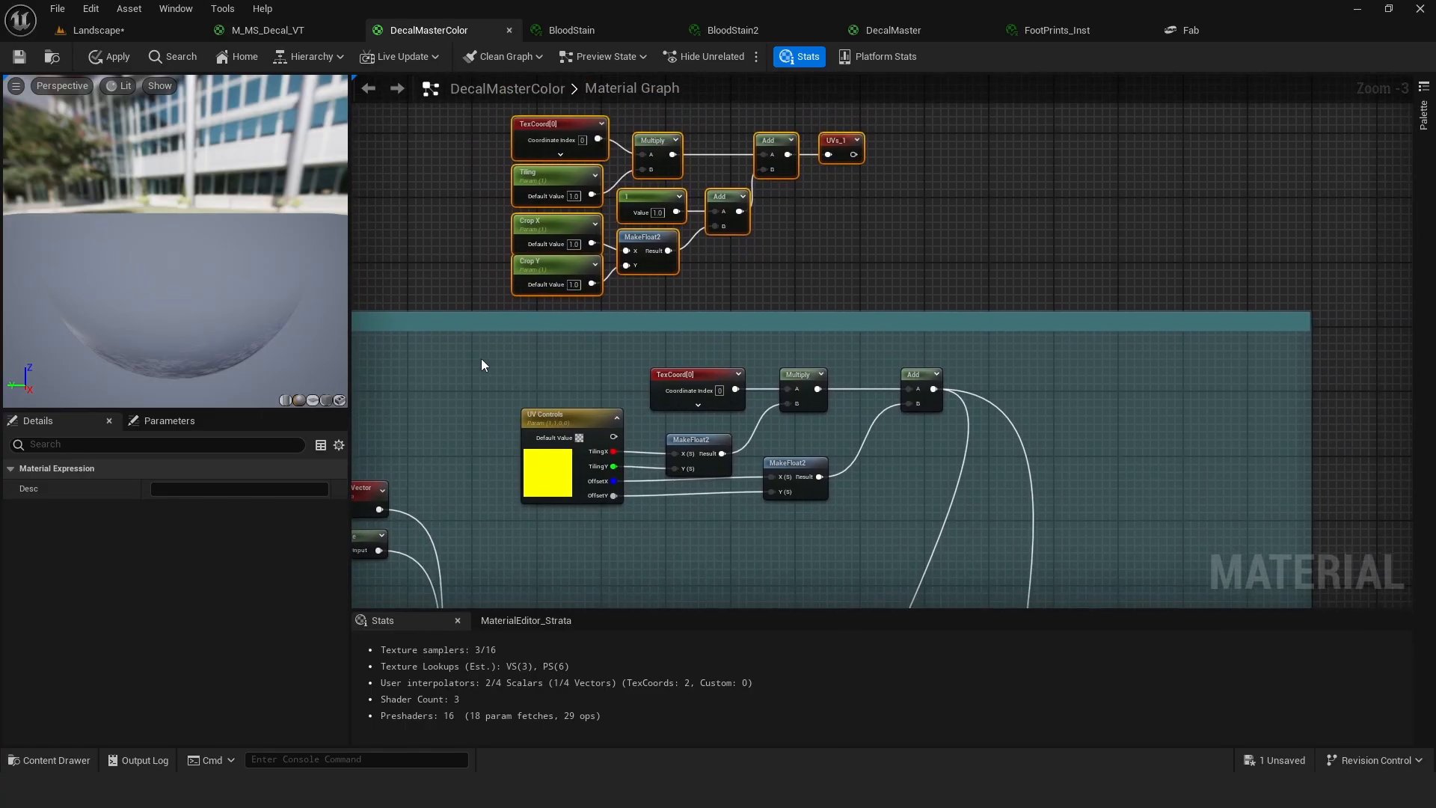
drag(482, 365, 965, 528)
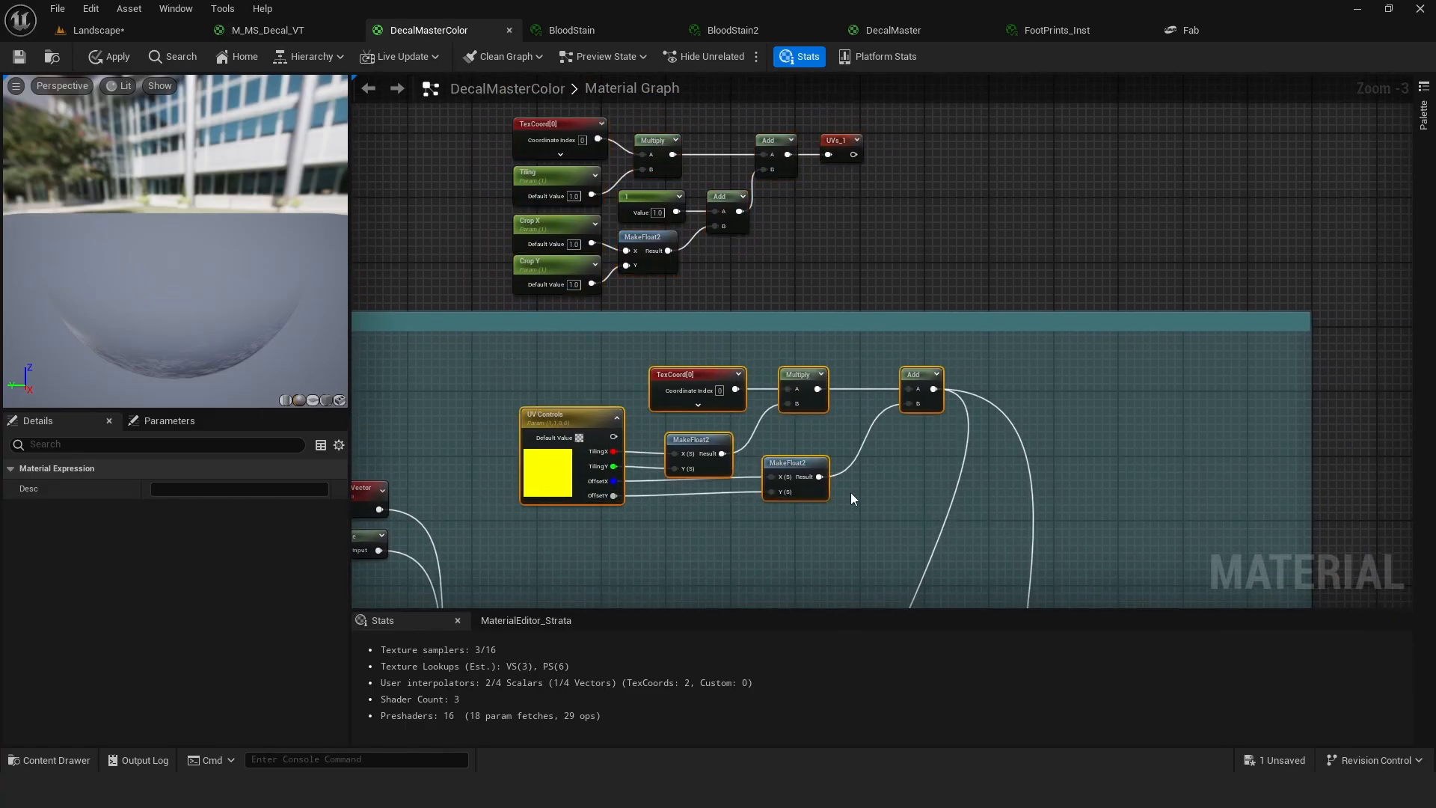
right_drag(499, 240, 514, 273)
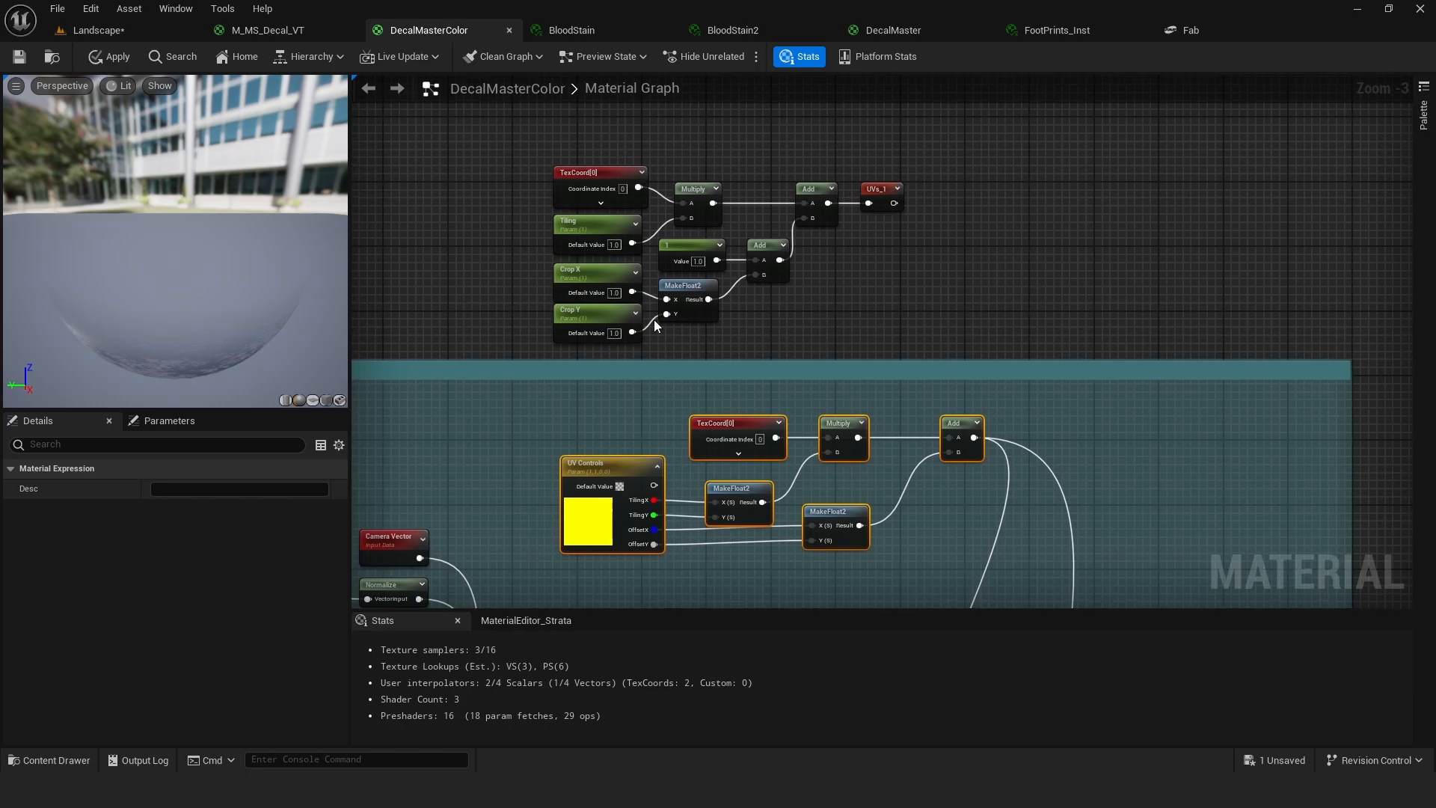
Delete the pasted Megascans UV nodes above the UV group.
drag(509, 161, 808, 315)
drag(916, 341, 915, 341)
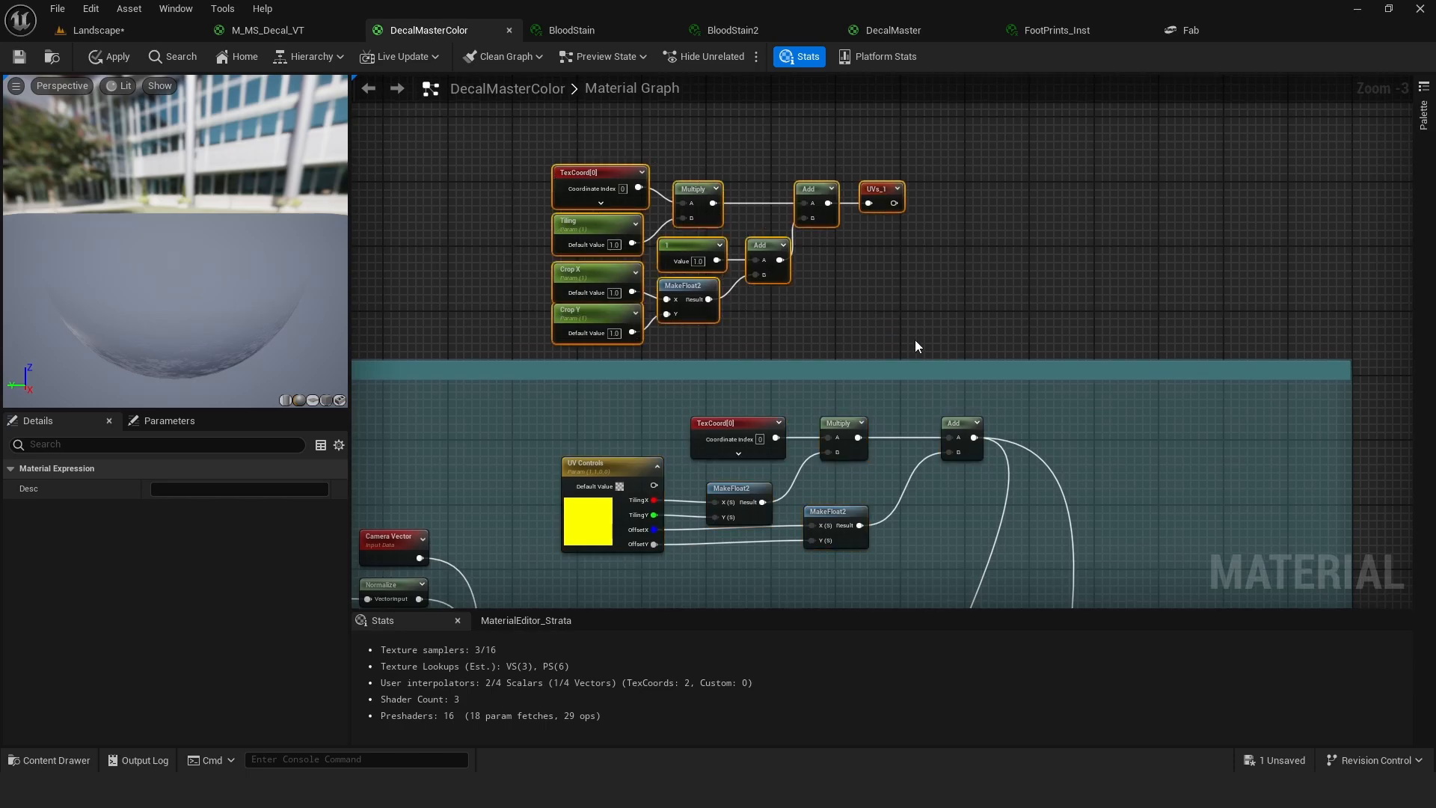
key(Delete)
Trace the UV Controls network's Add output to the BumpOffset_Advanced and Bump Offset? nodes.
right_drag(902, 419, 880, 208)
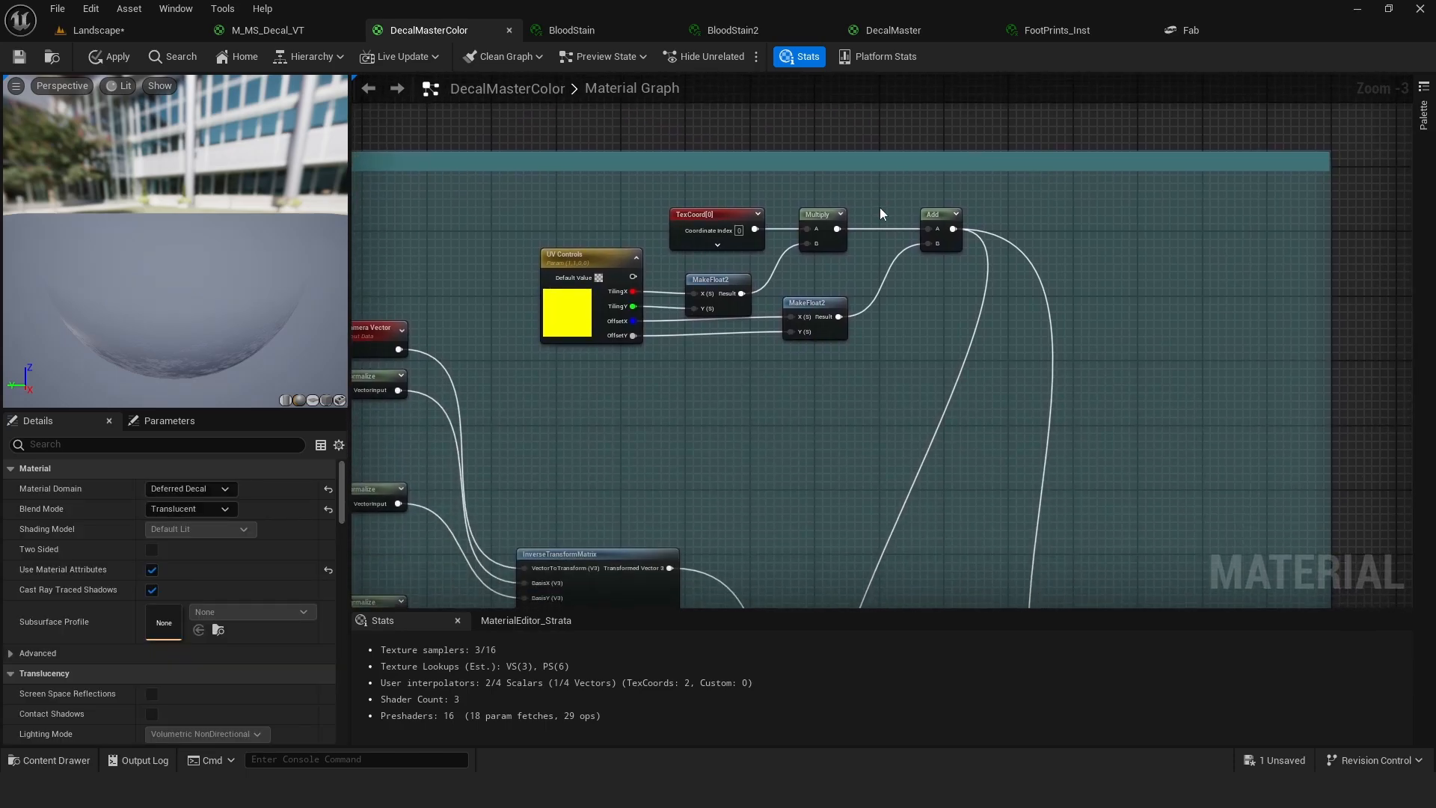
scroll(960, 336, down, 1)
right_drag(932, 384, 873, 294)
right_drag(910, 383, 849, 307)
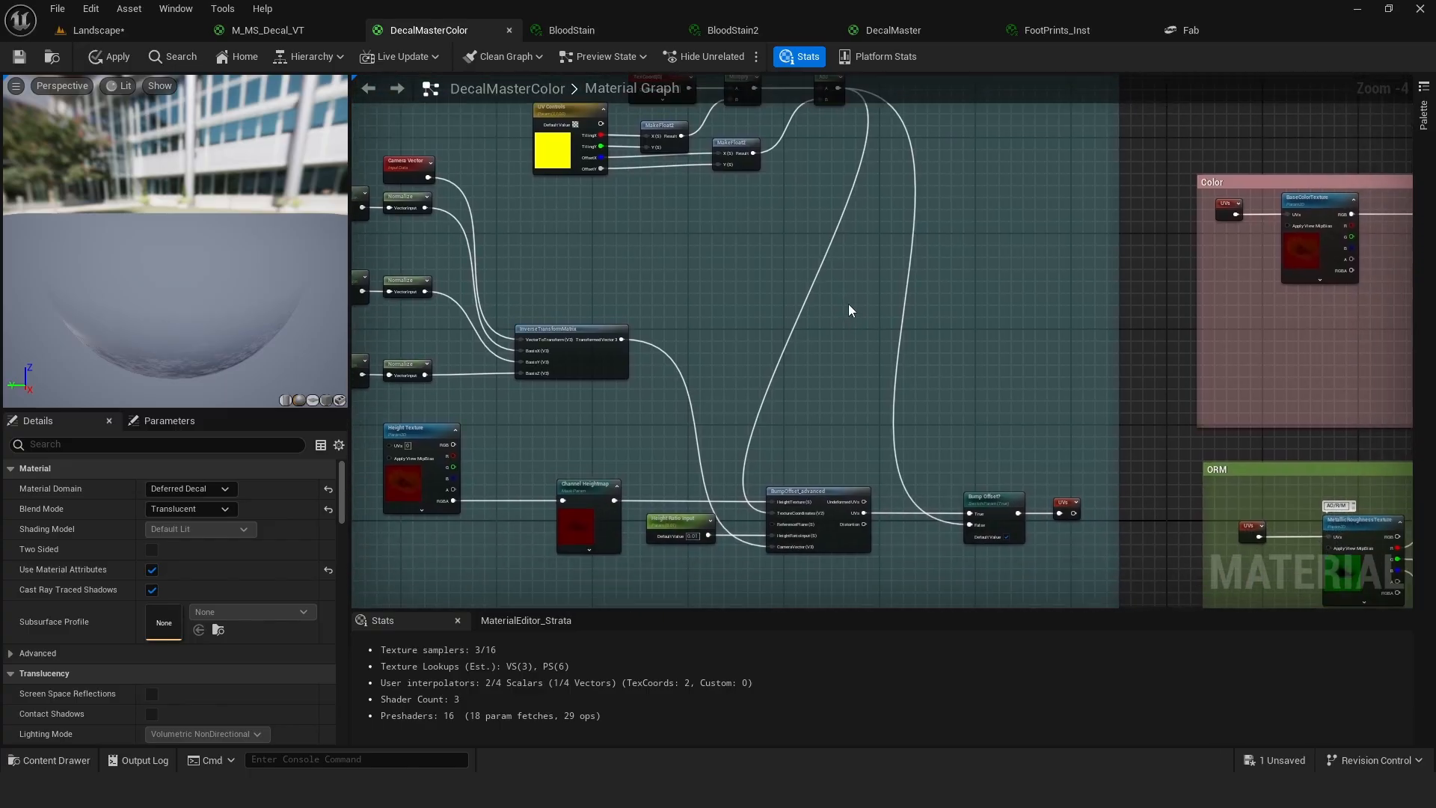
right_drag(1051, 482, 1048, 572)
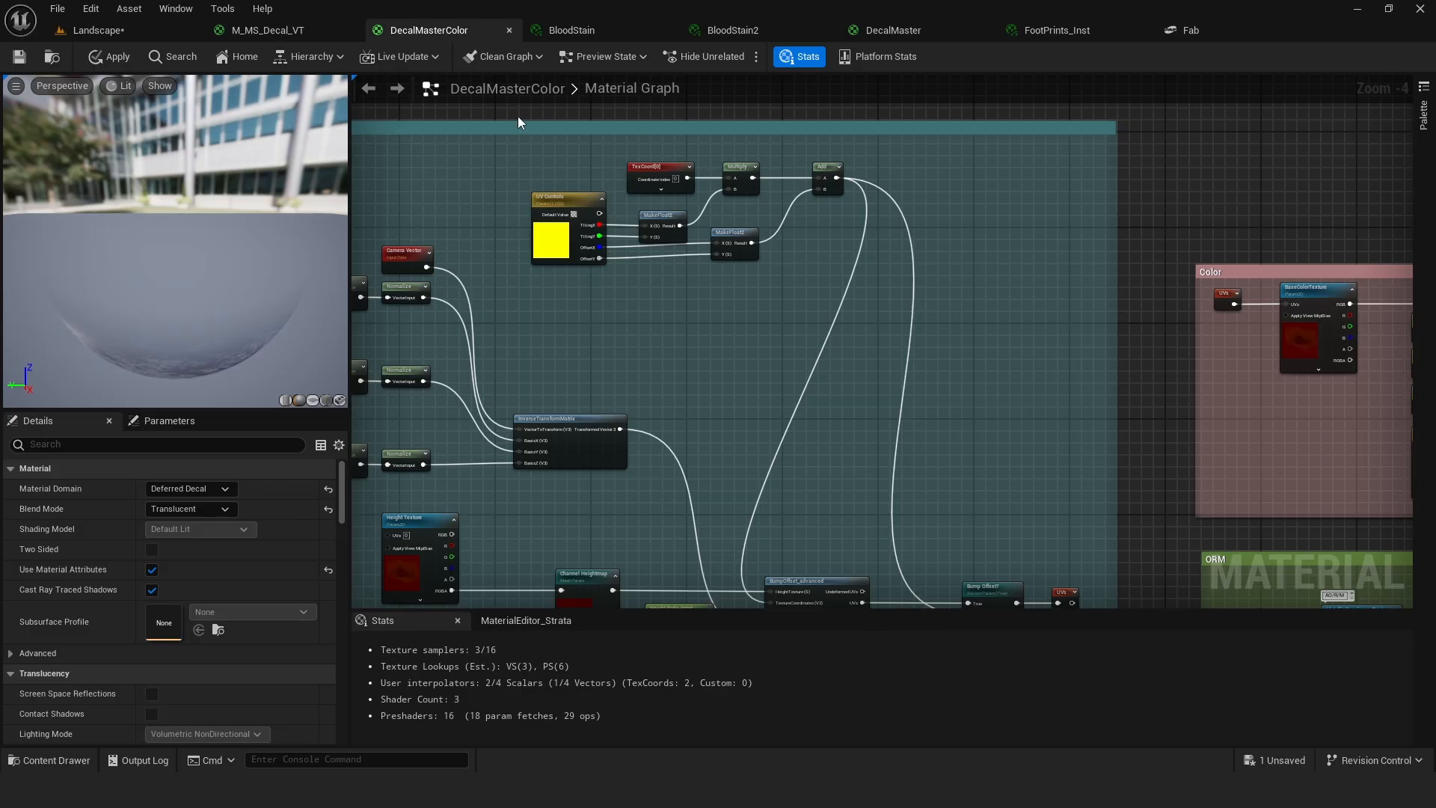
Select the BloodStain decal actor in the Landscape level and nudge it slightly along its X axis.
click(119, 33)
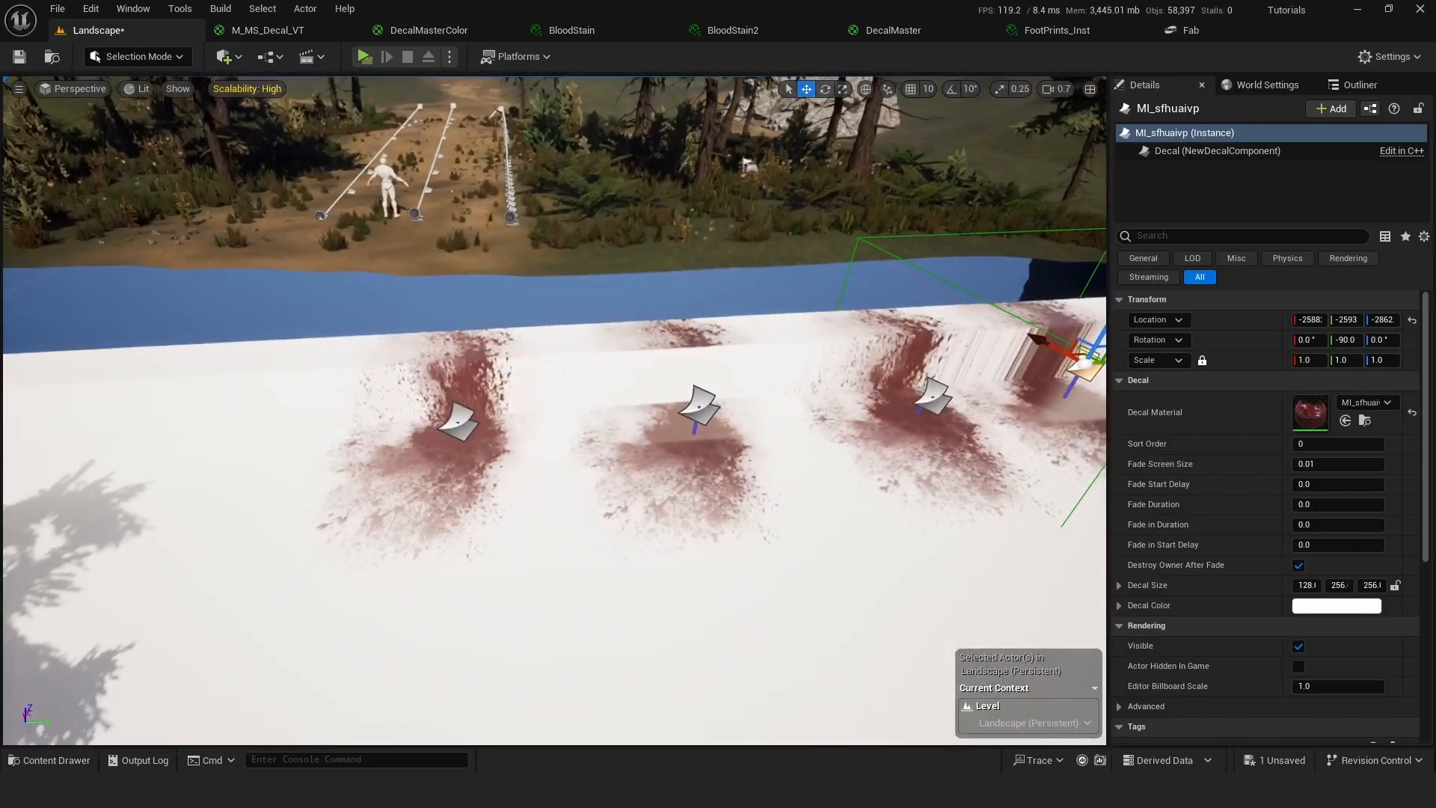
right_drag(720, 255, 864, 299)
click(713, 245)
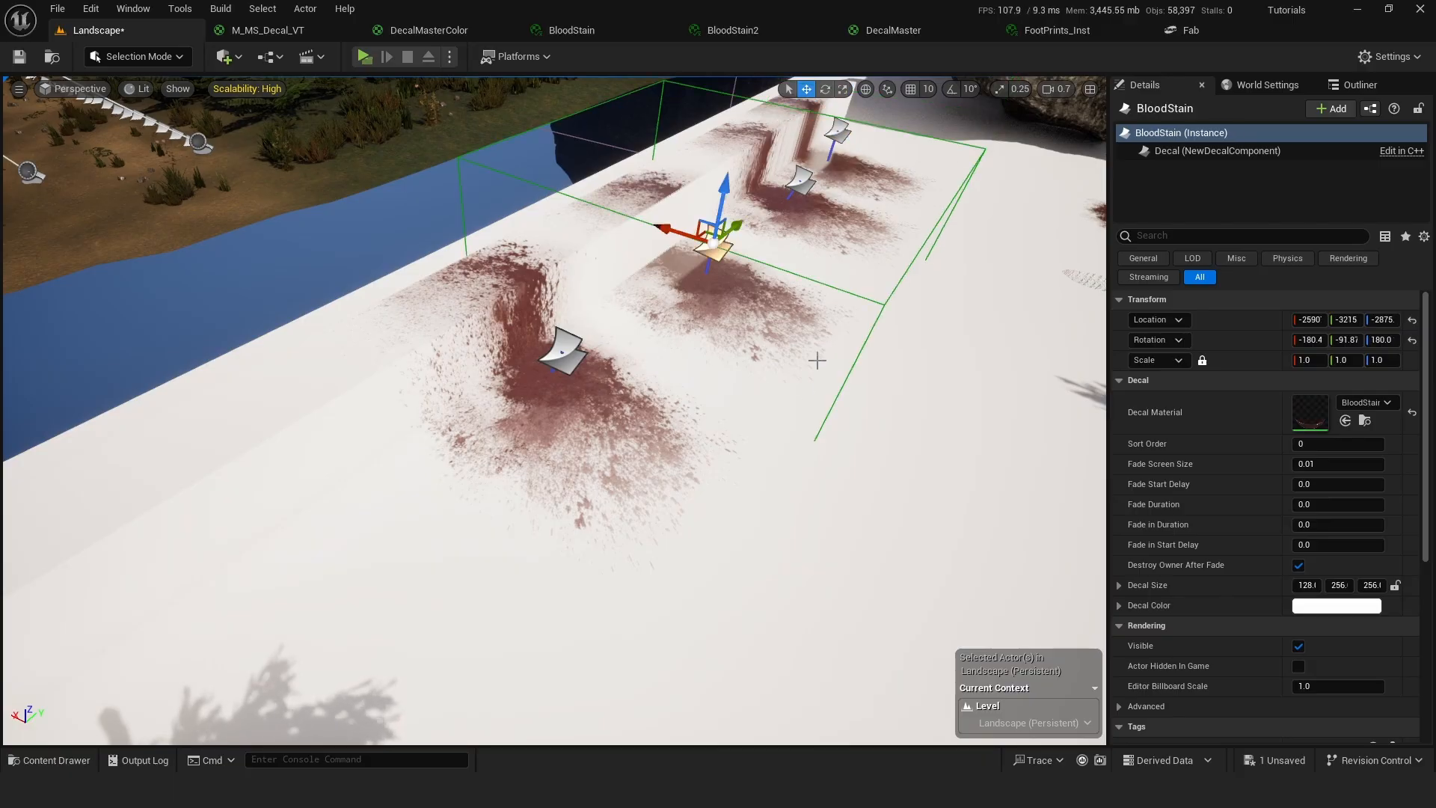
drag(671, 226, 668, 226)
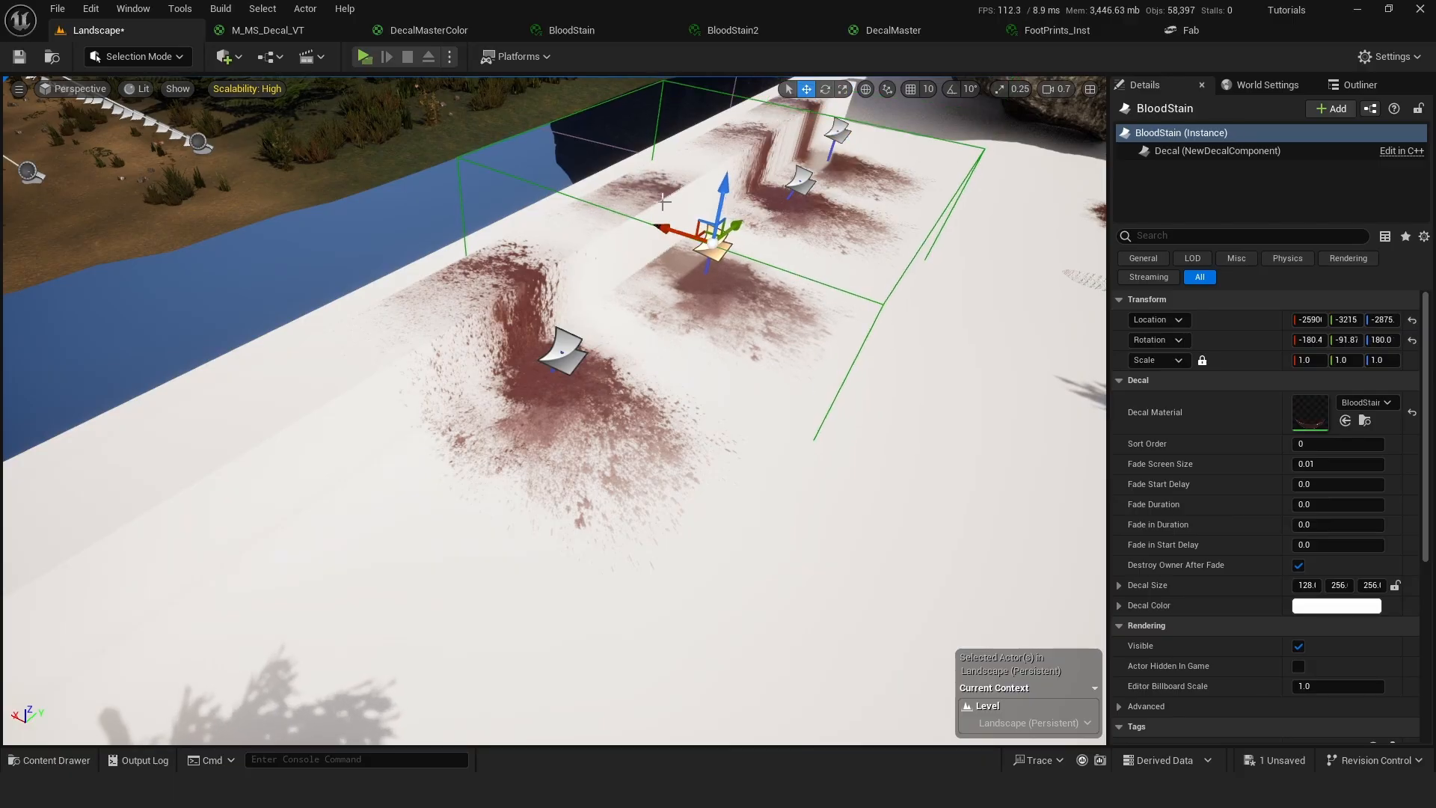
Undock the BloodStain material instance into a taller floating window over the Landscape level, closing the Fab page.
click(606, 30)
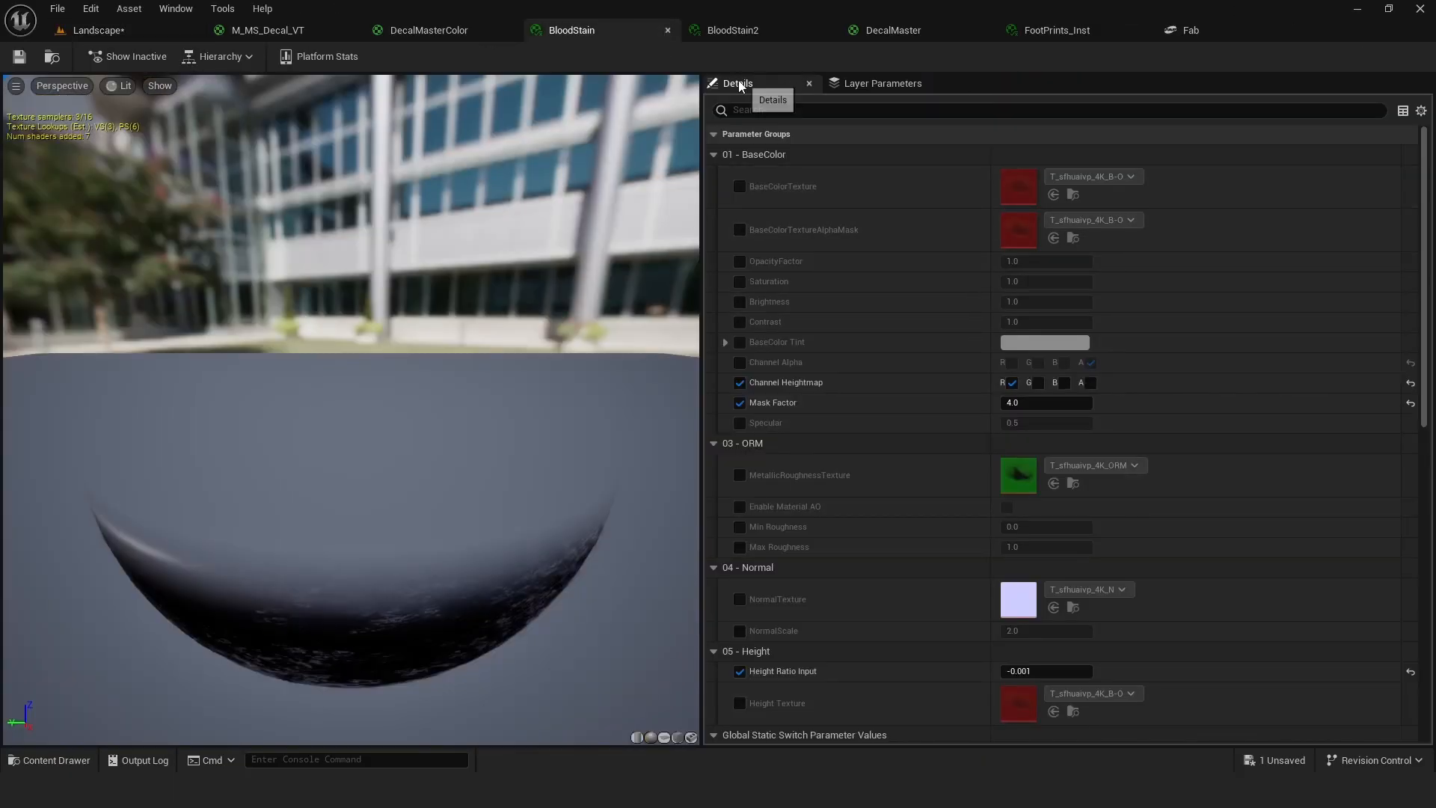
drag(586, 32, 782, 198)
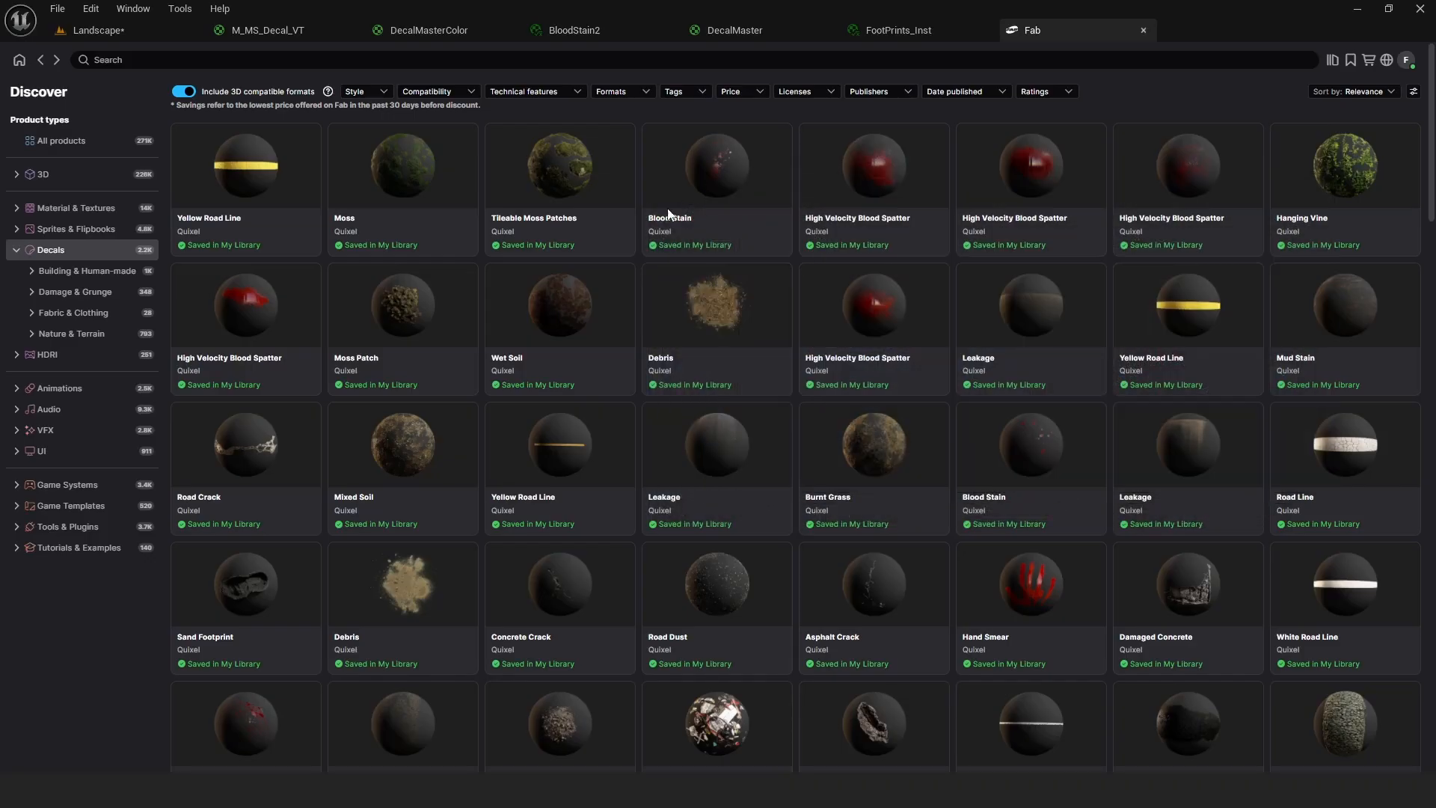
click(1144, 30)
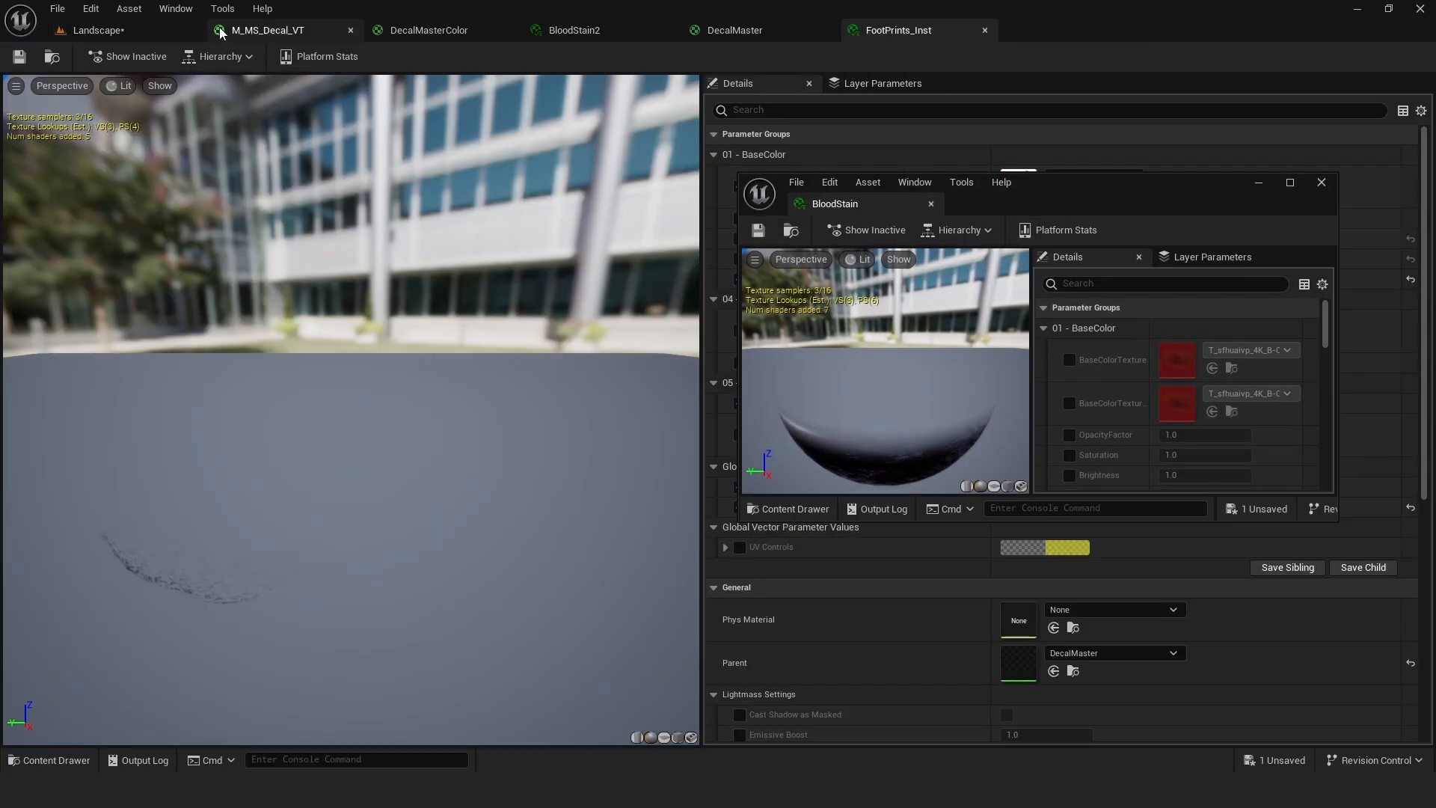
click(107, 31)
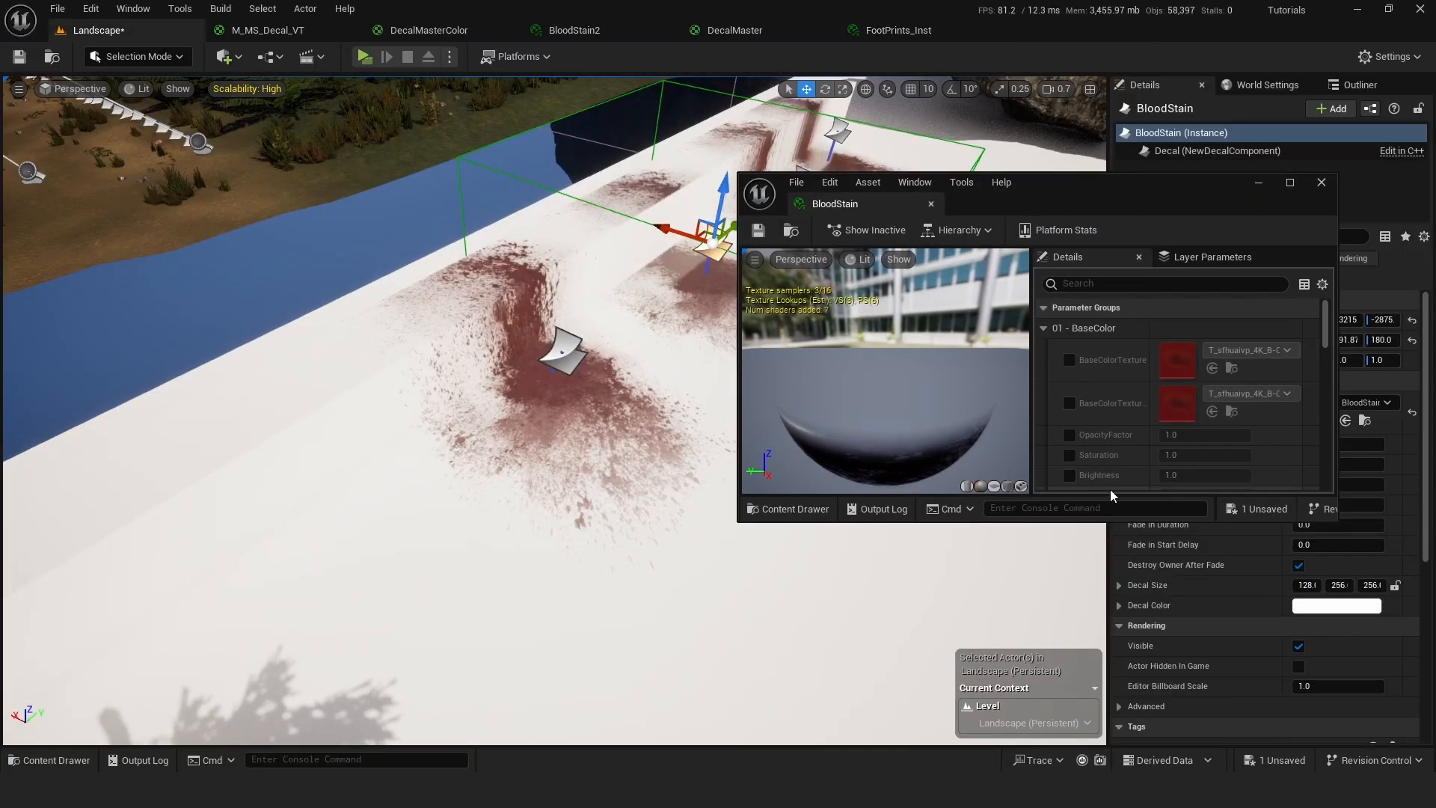
drag(1101, 518, 1101, 758)
Review the BloodStain instance's parameters, including Mask Factor, Channel Heightmap, Height Ratio Input, Bump Offset? and UV Controls.
scroll(1106, 453, down, 5)
scroll(1116, 434, down, 5)
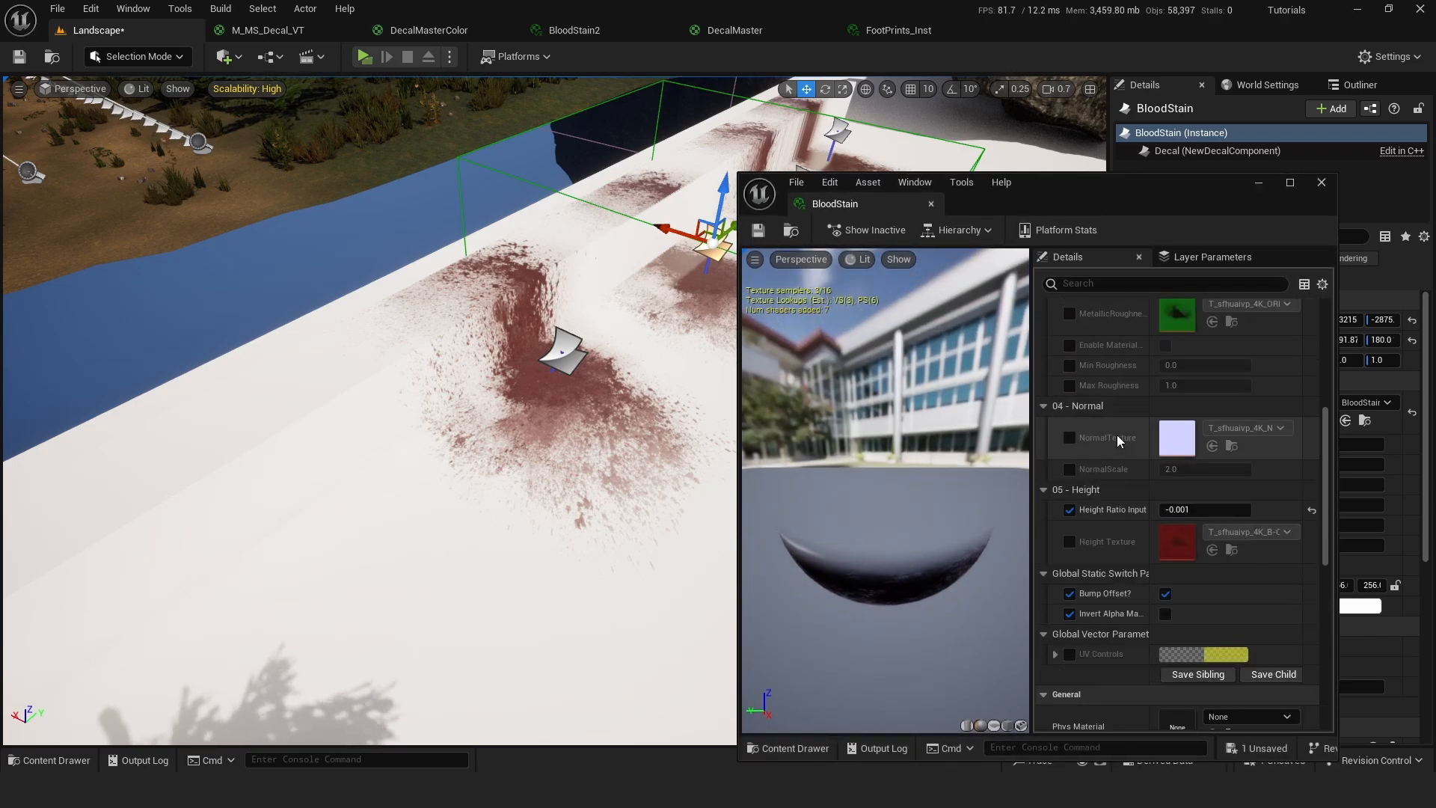
scroll(1117, 439, up, 6)
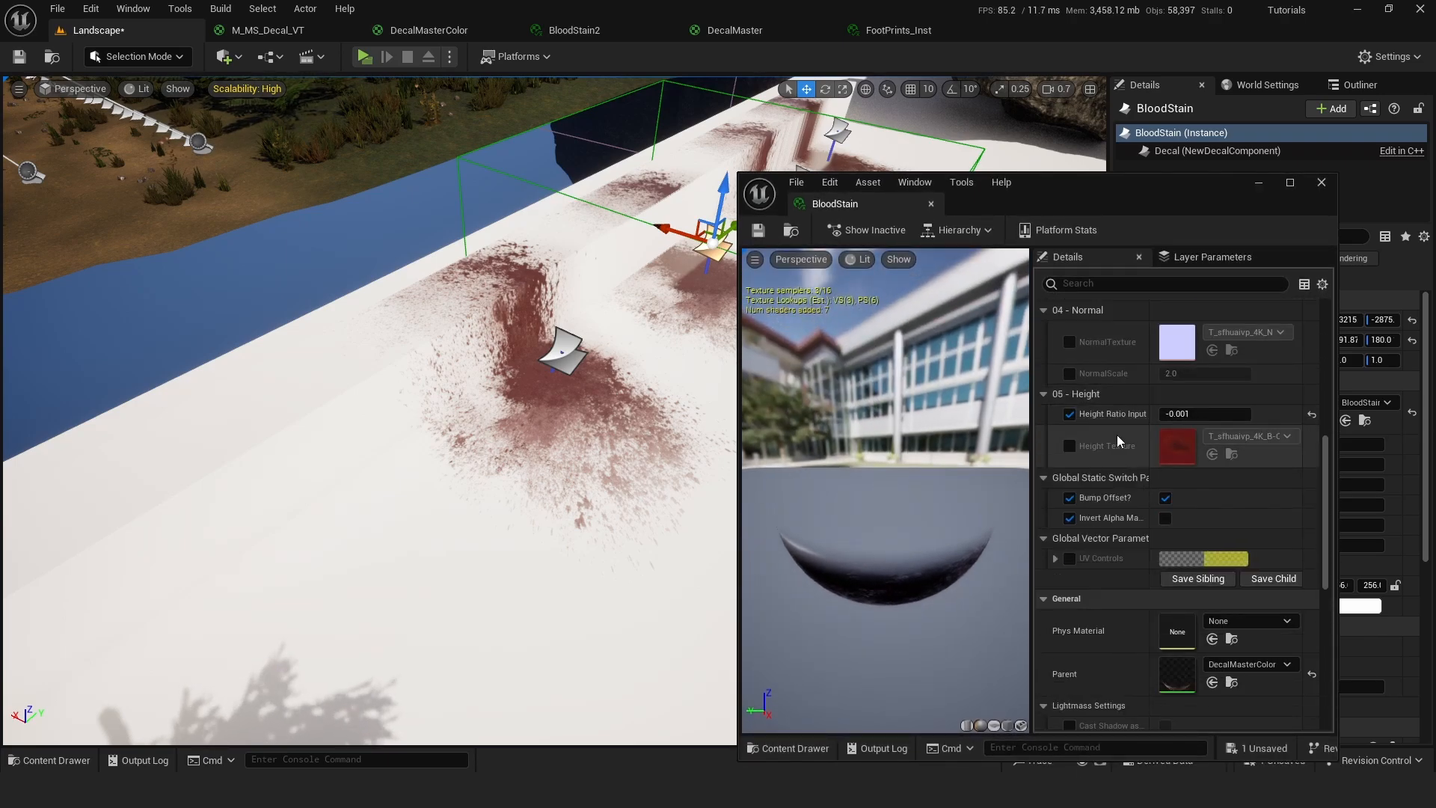
scroll(1118, 439, up, 4)
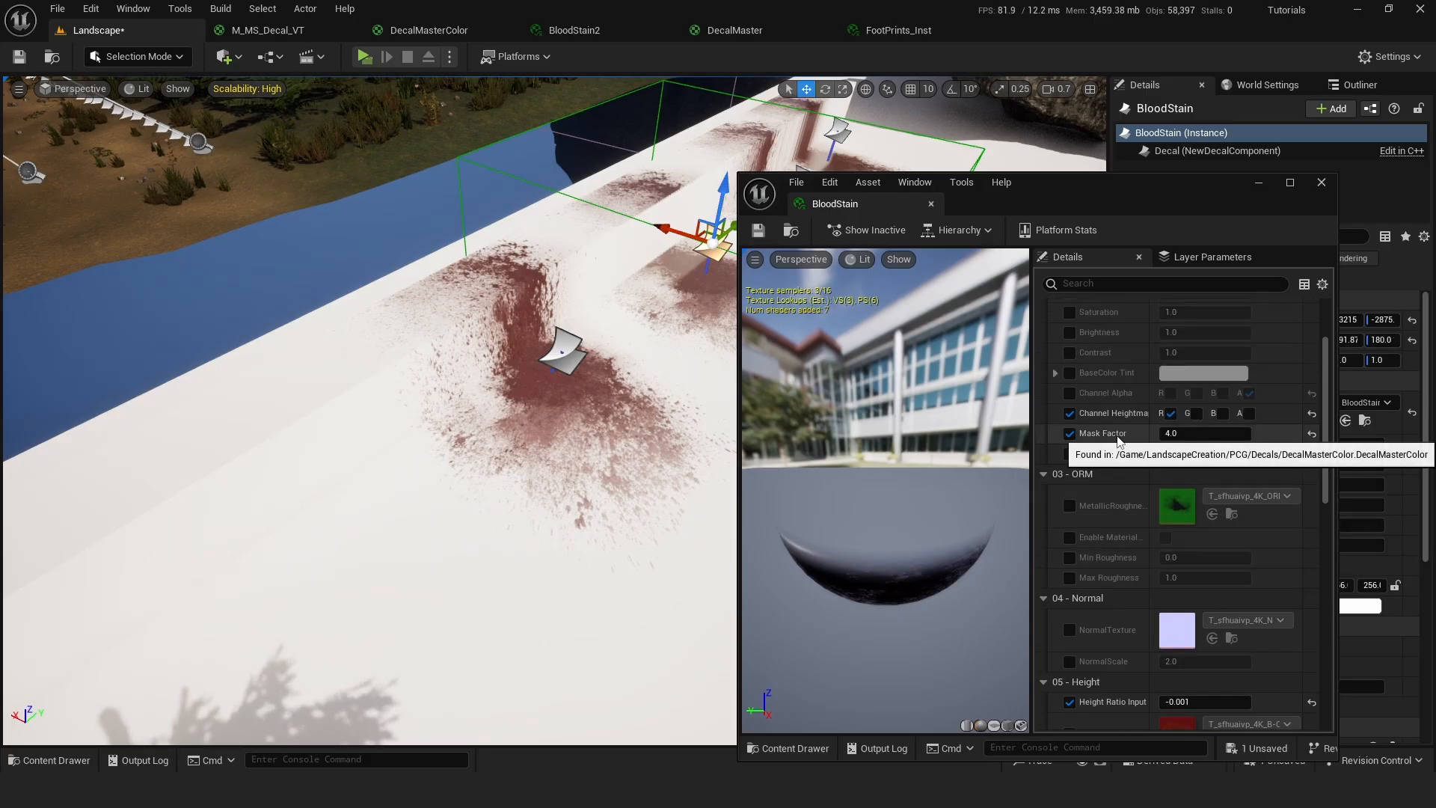
Bring up the DecalMasterColor graph's UV Controls network behind the floating BloodStain instance window.
scroll(1116, 435, up, 3)
scroll(1116, 436, up, 2)
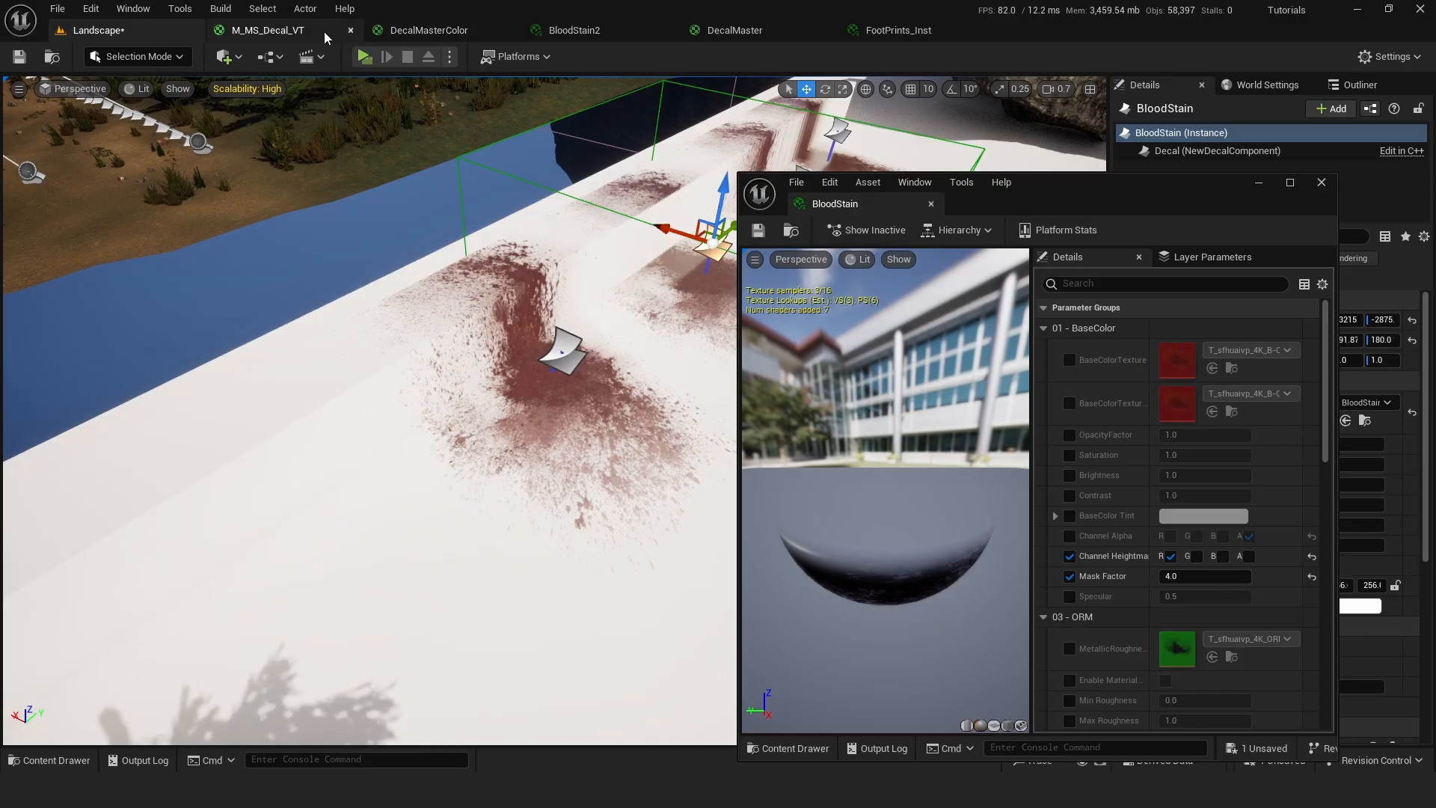
click(423, 30)
click(565, 205)
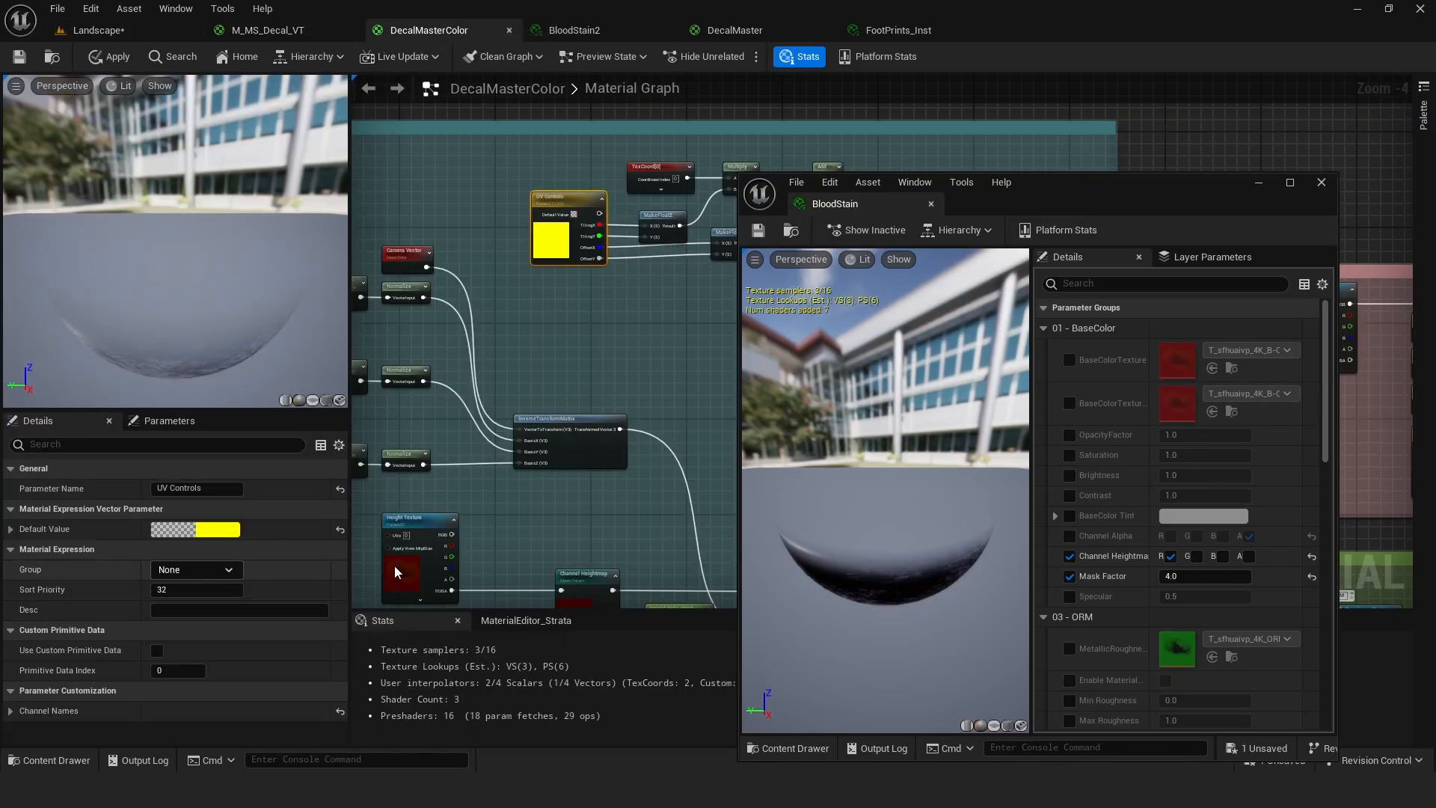
Collapse the BaseColor, ORM, Normal and Height parameter groups in the BloodStain instance.
click(1044, 308)
click(1044, 308)
click(1044, 329)
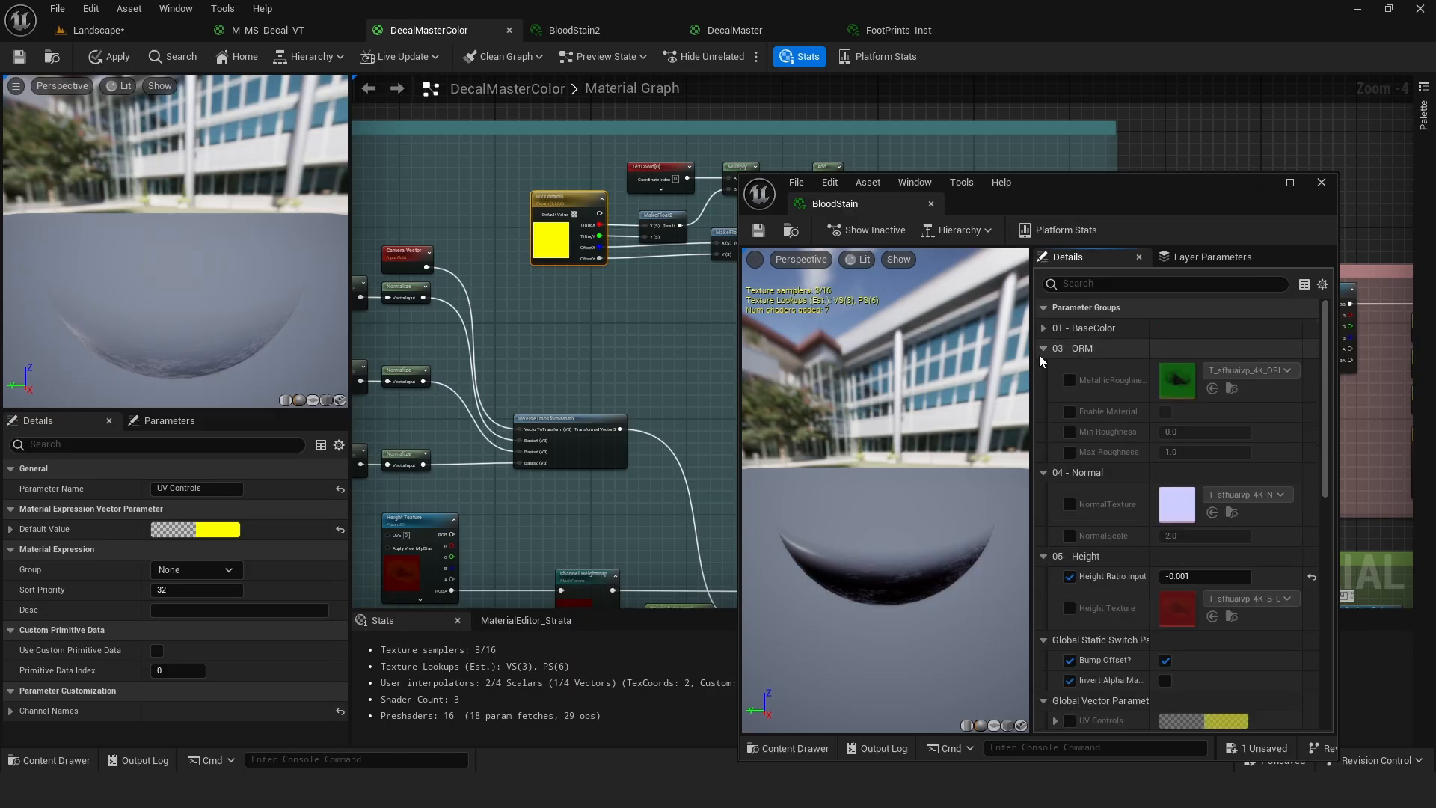
click(1043, 350)
click(1044, 369)
click(1044, 389)
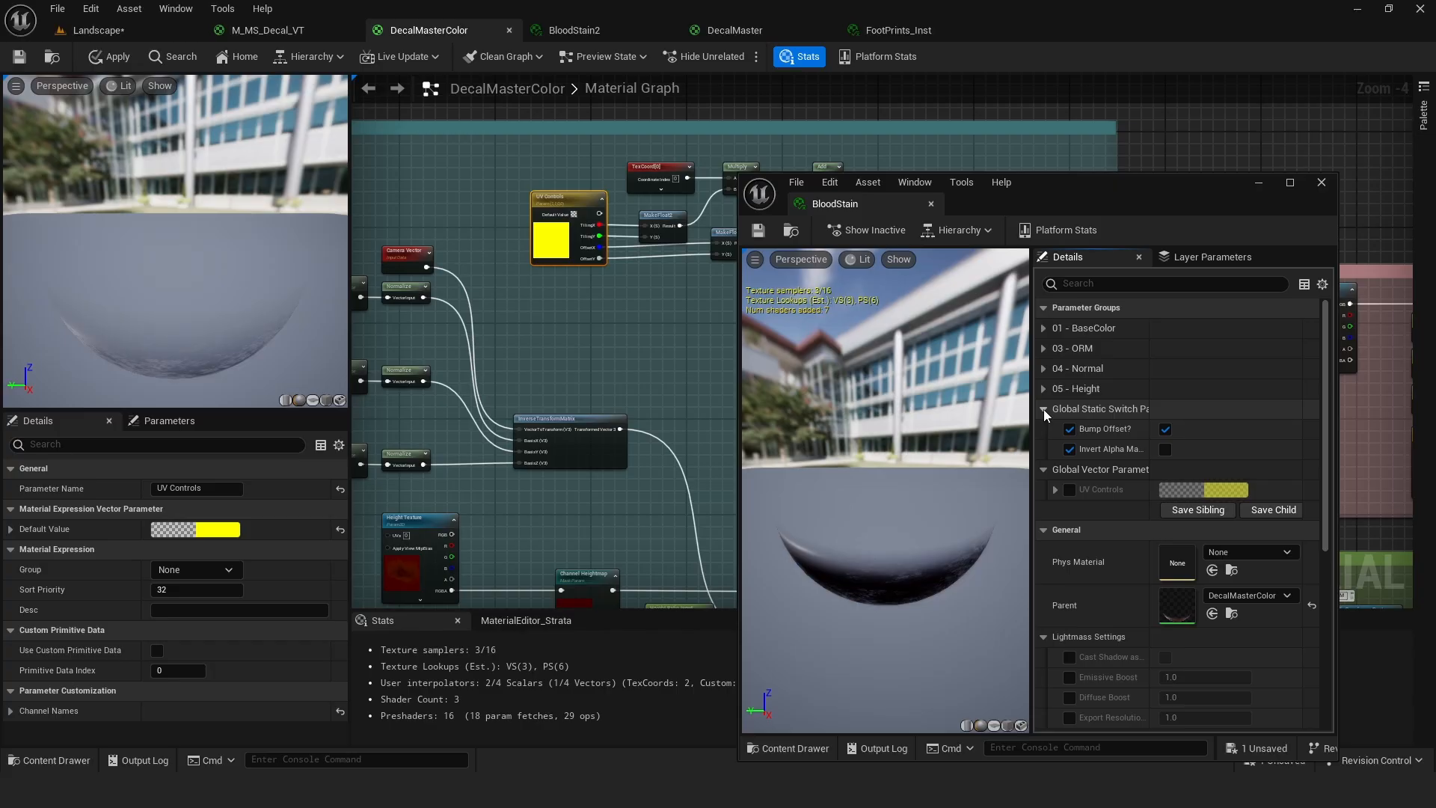
Enable and expand the BloodStain instance's UV Controls override, and bring the Landscape level's decals into view beside its window.
click(1069, 490)
click(1055, 490)
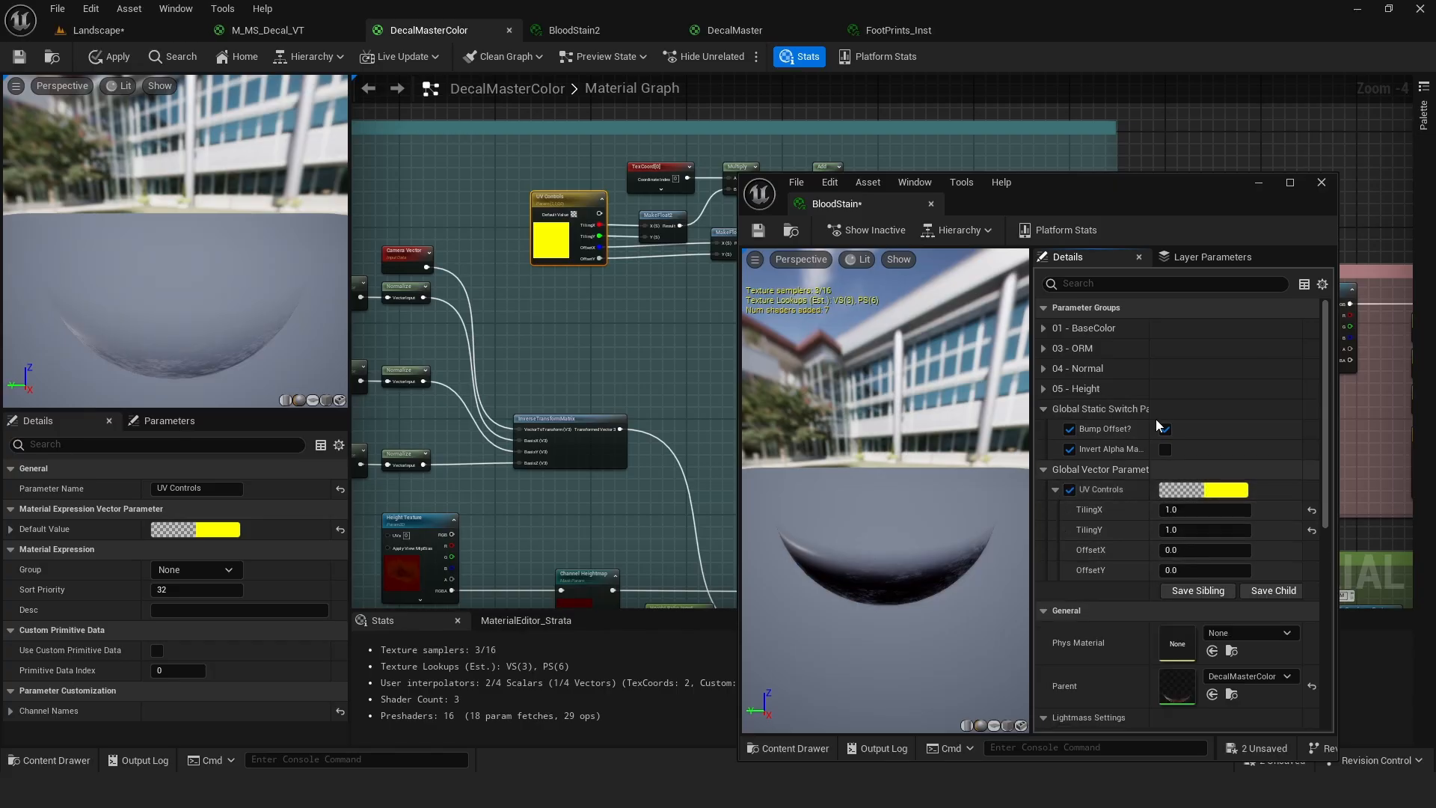
drag(1052, 205, 1088, 155)
click(112, 31)
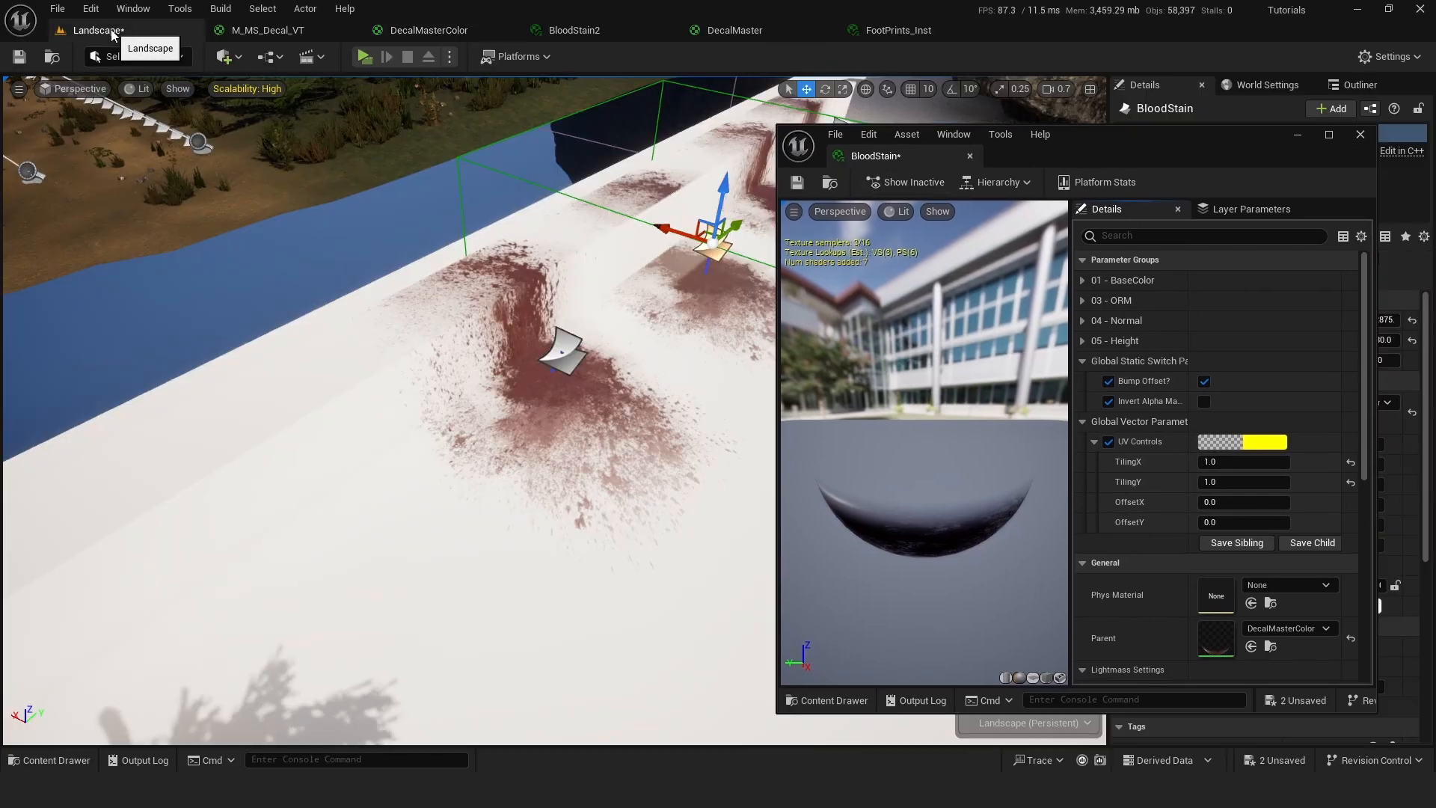
right_drag(419, 404, 502, 416)
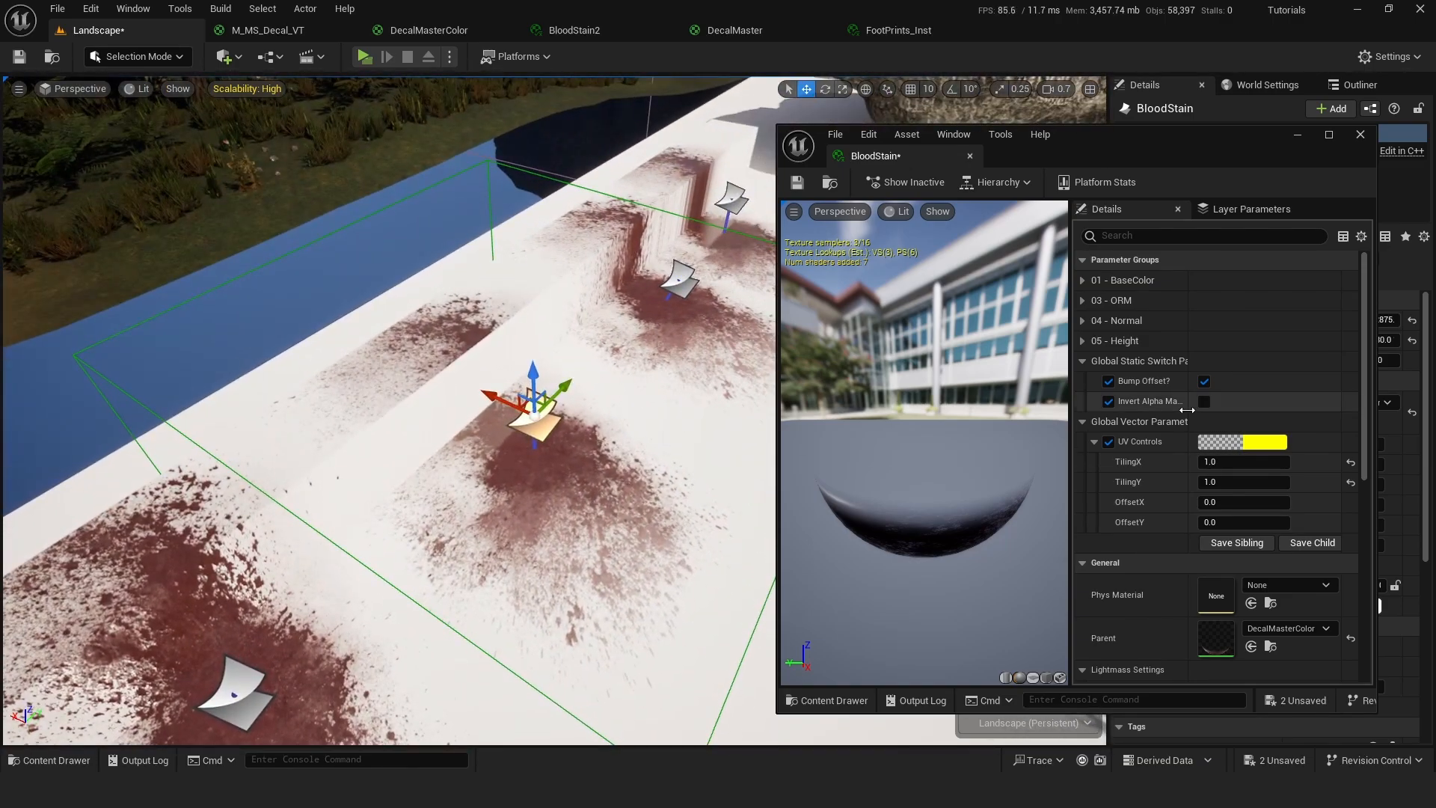
Try different UV Controls values on the decals, with TilingX about 1.28 and TilingY about 1.59, and reset the tiling and offsets.
drag(1224, 463, 1188, 520)
click(1349, 523)
click(1351, 503)
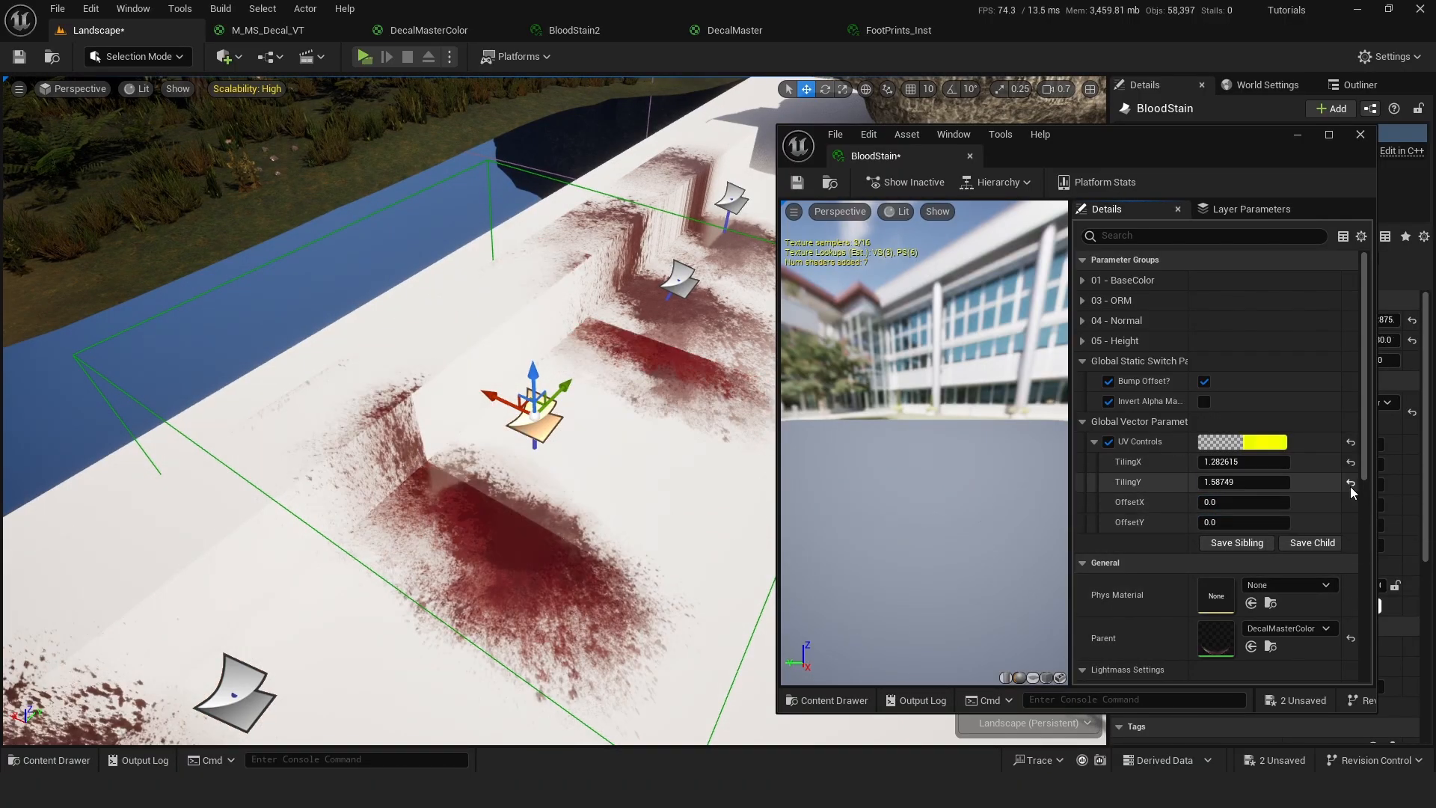
click(1350, 483)
click(1350, 463)
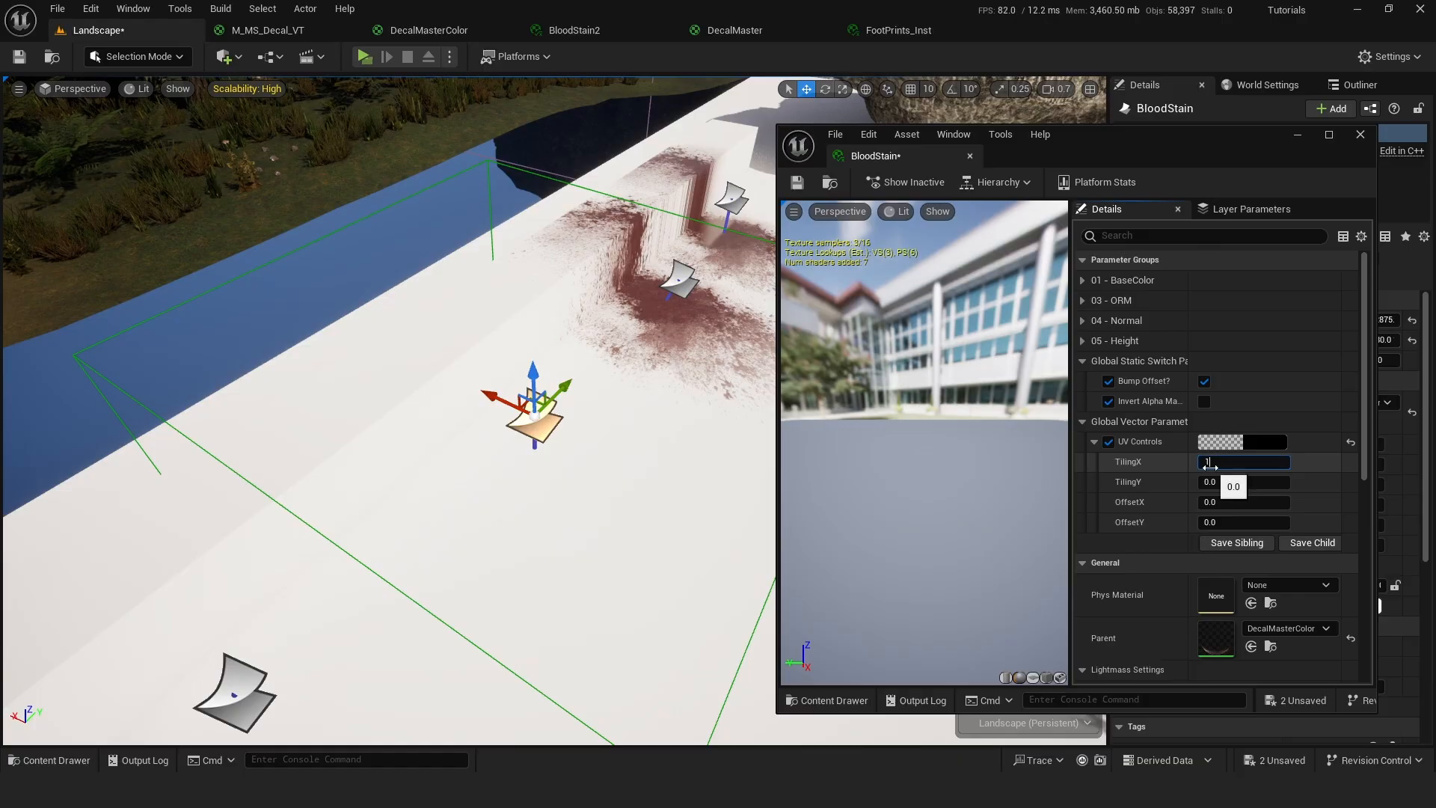
Set TilingX and TilingY to 1 and disable the BloodStain instance's UV Controls override.
click(1231, 484)
text(1)
key(Return)
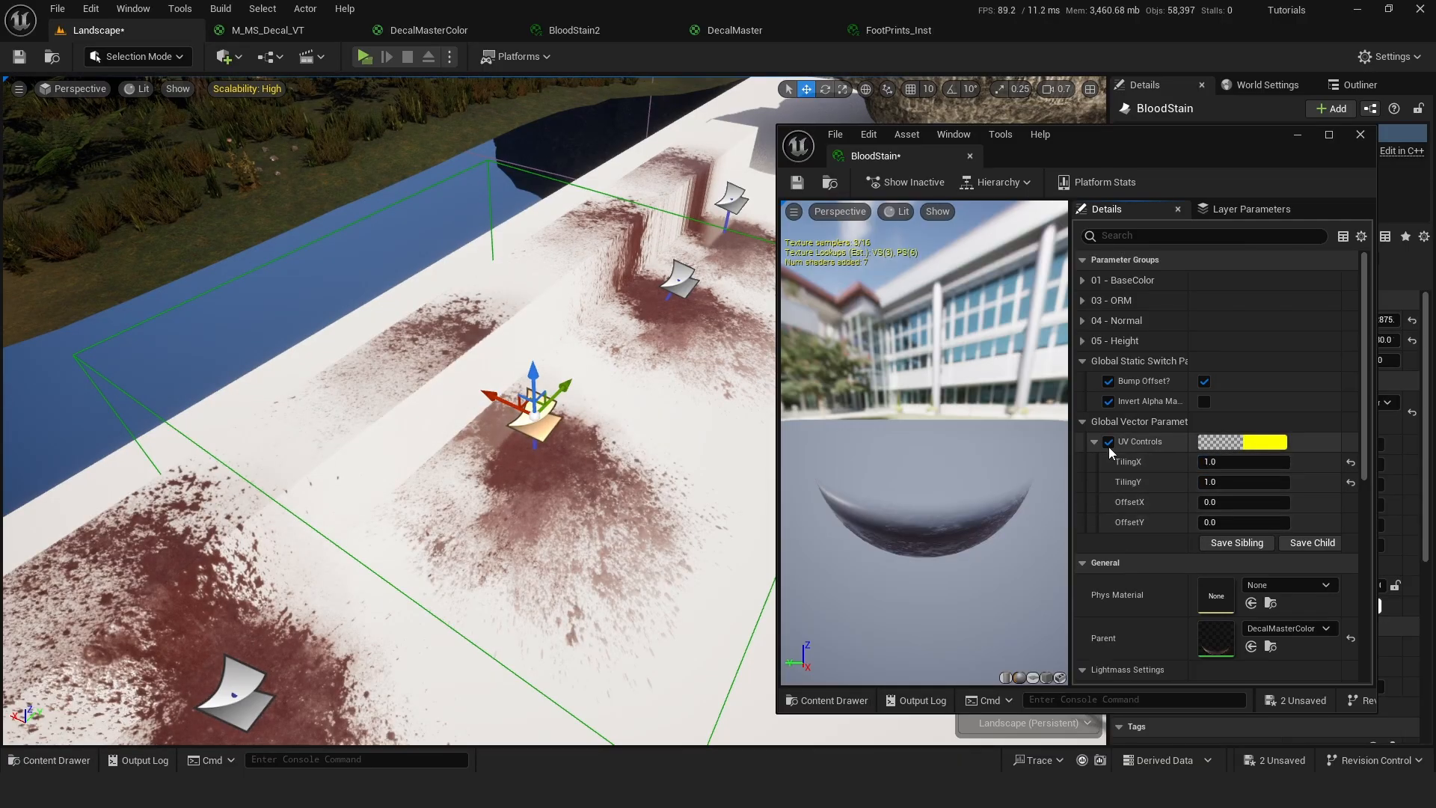
click(1108, 442)
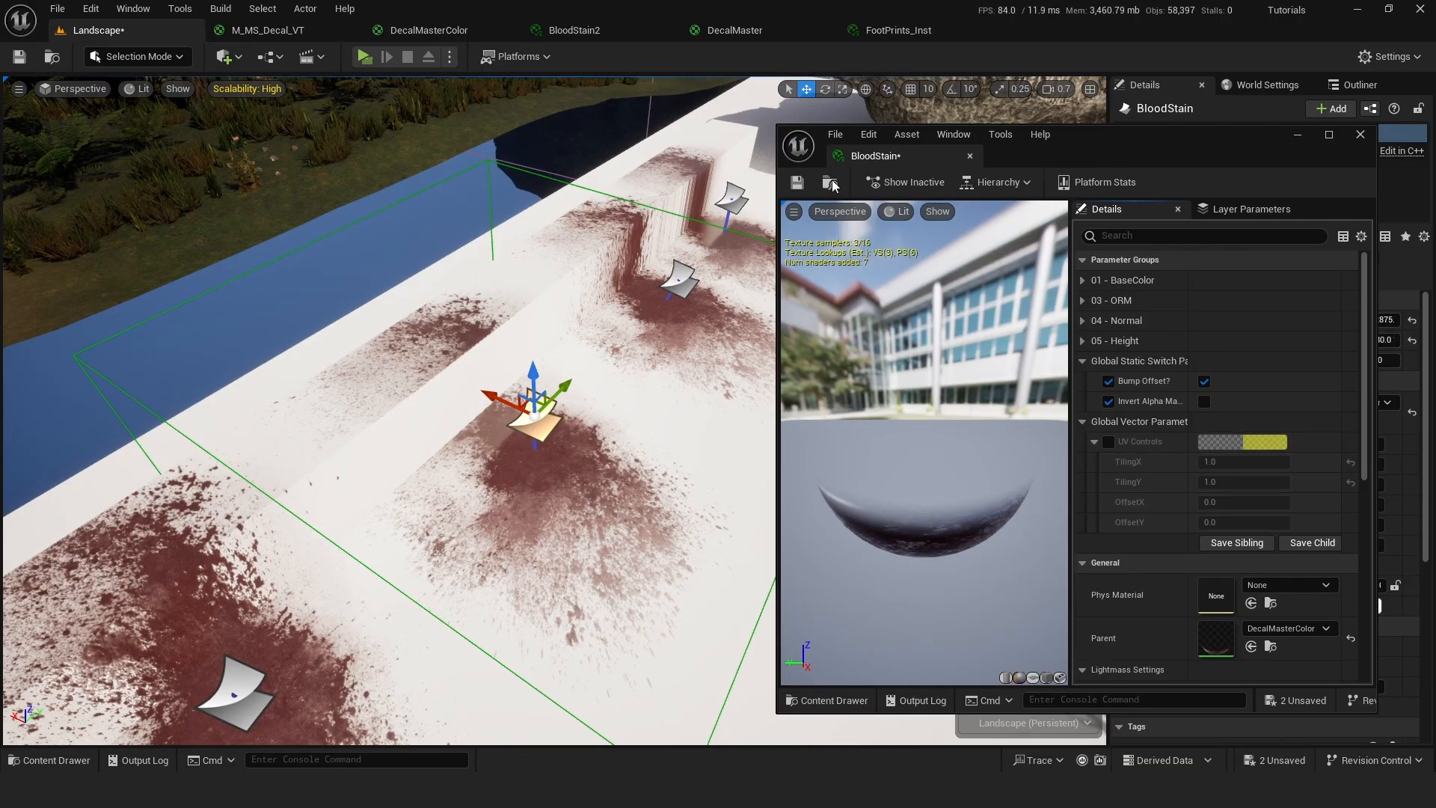
Save the BloodStain instance and dock its floating window among the other open assets.
click(797, 182)
drag(890, 158, 580, 30)
Follow the UV Controls connections in the DecalMasterColor graph to the BumpOffset_advanced node and examine its inputs and outputs.
click(429, 30)
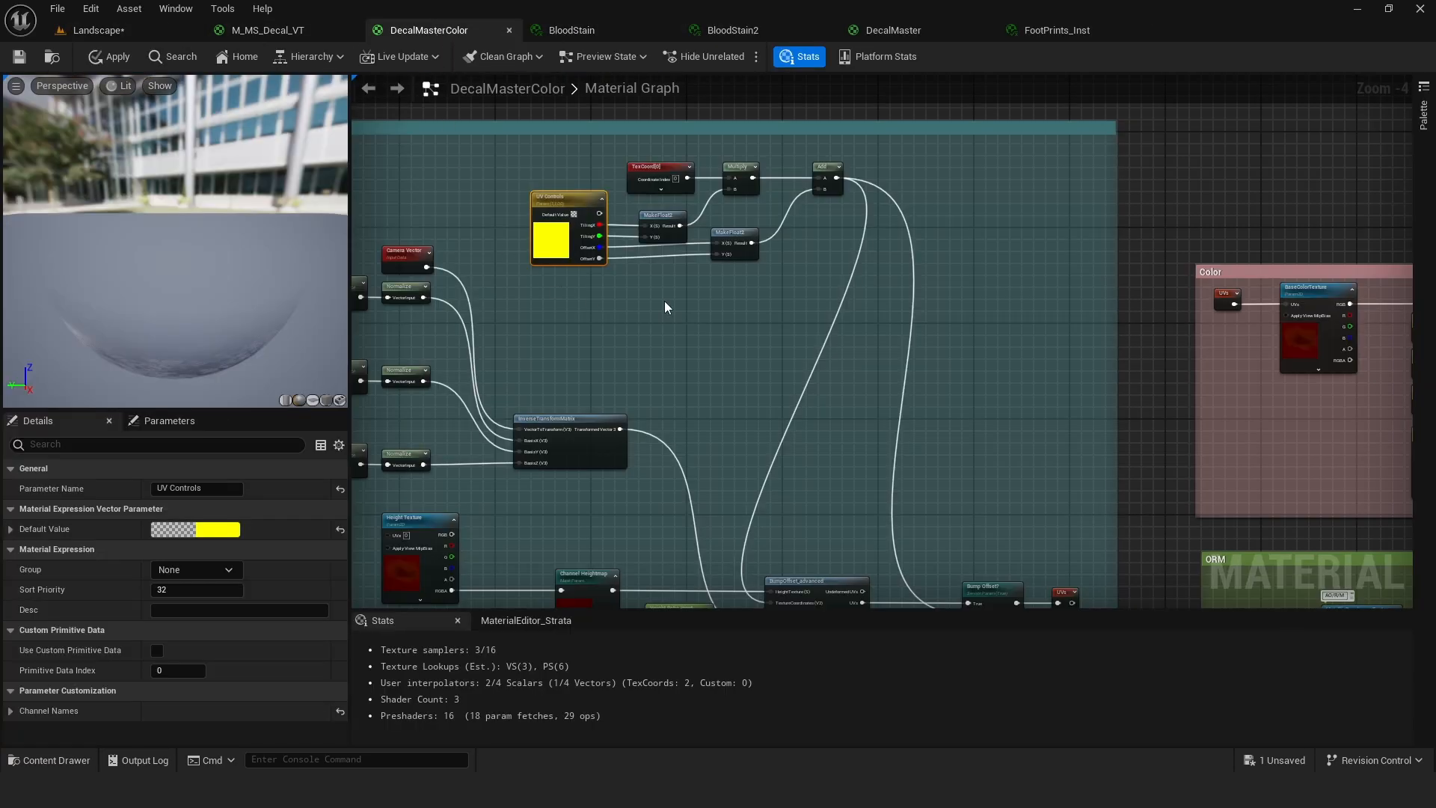
right_drag(664, 301, 680, 248)
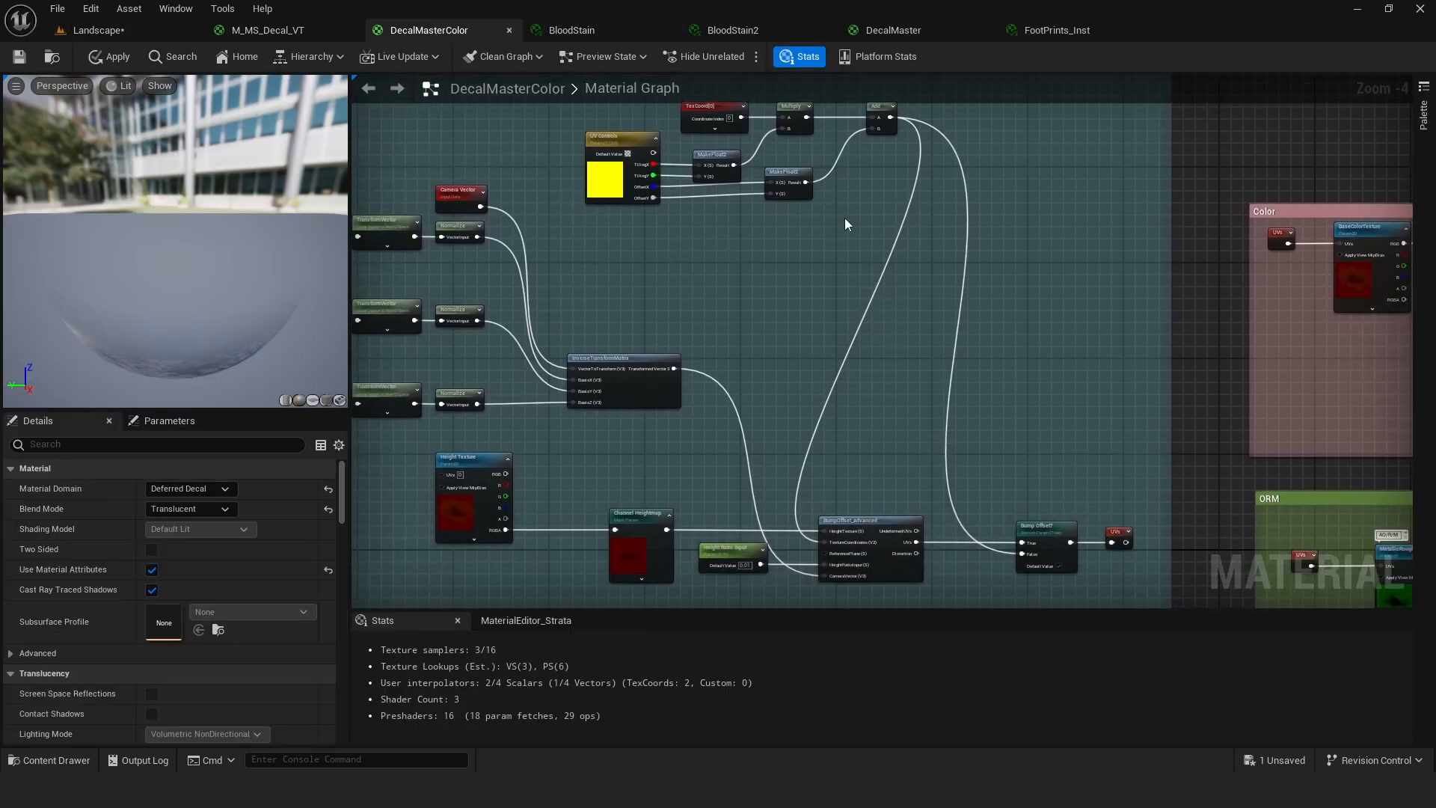
right_drag(845, 218, 838, 269)
right_drag(1018, 509, 964, 430)
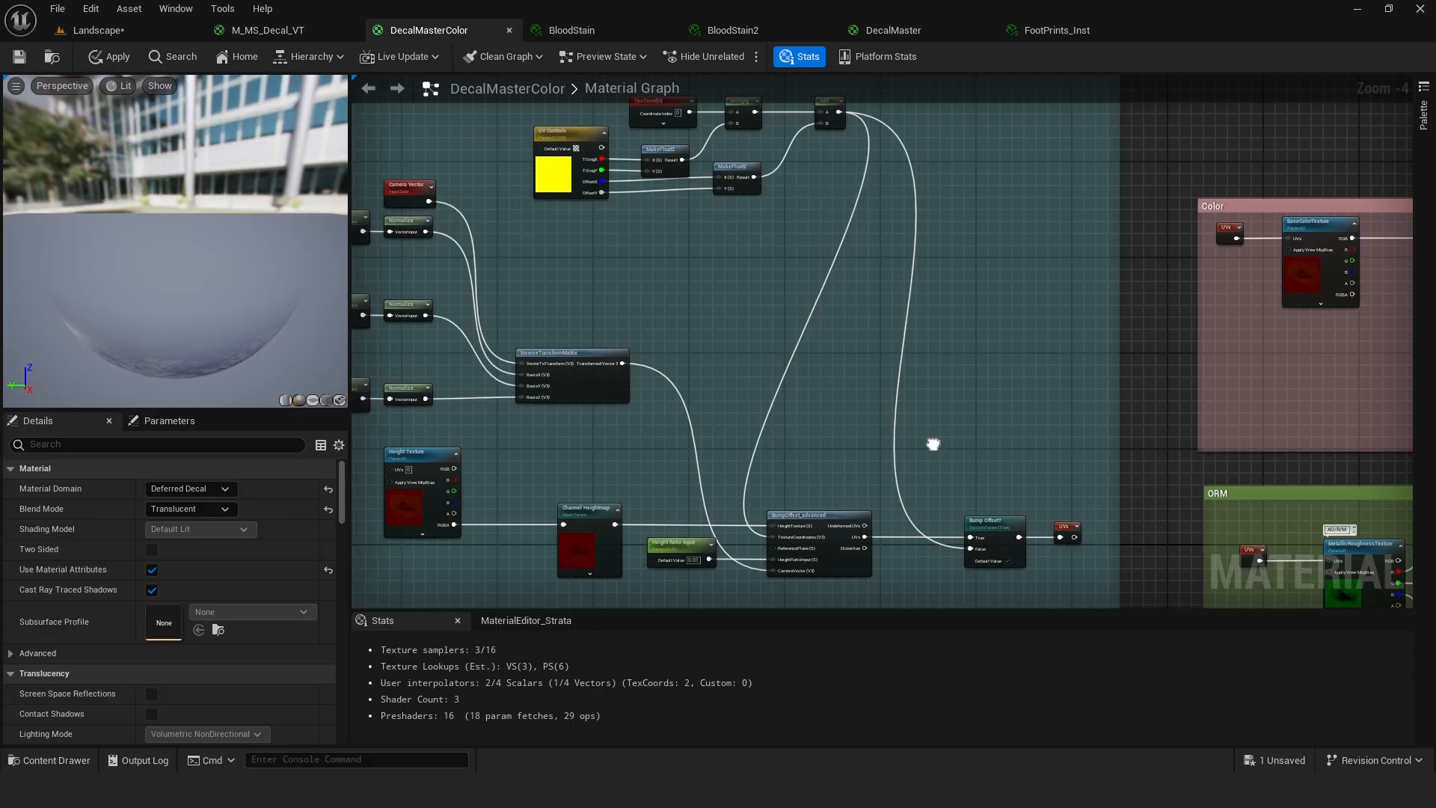
scroll(939, 431, up, 1)
right_drag(778, 395, 977, 316)
scroll(980, 377, up, 2)
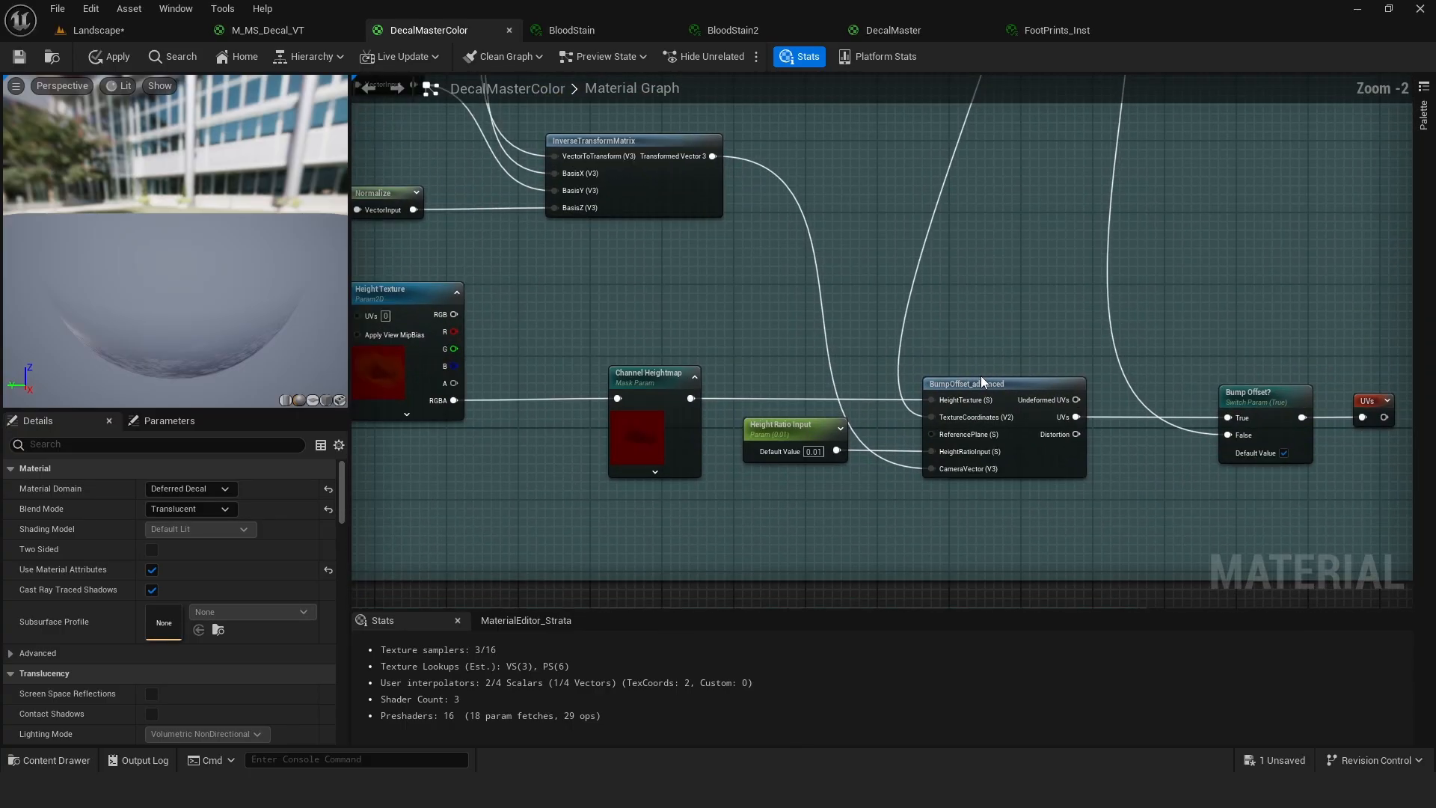
click(975, 384)
right_drag(1056, 335, 966, 348)
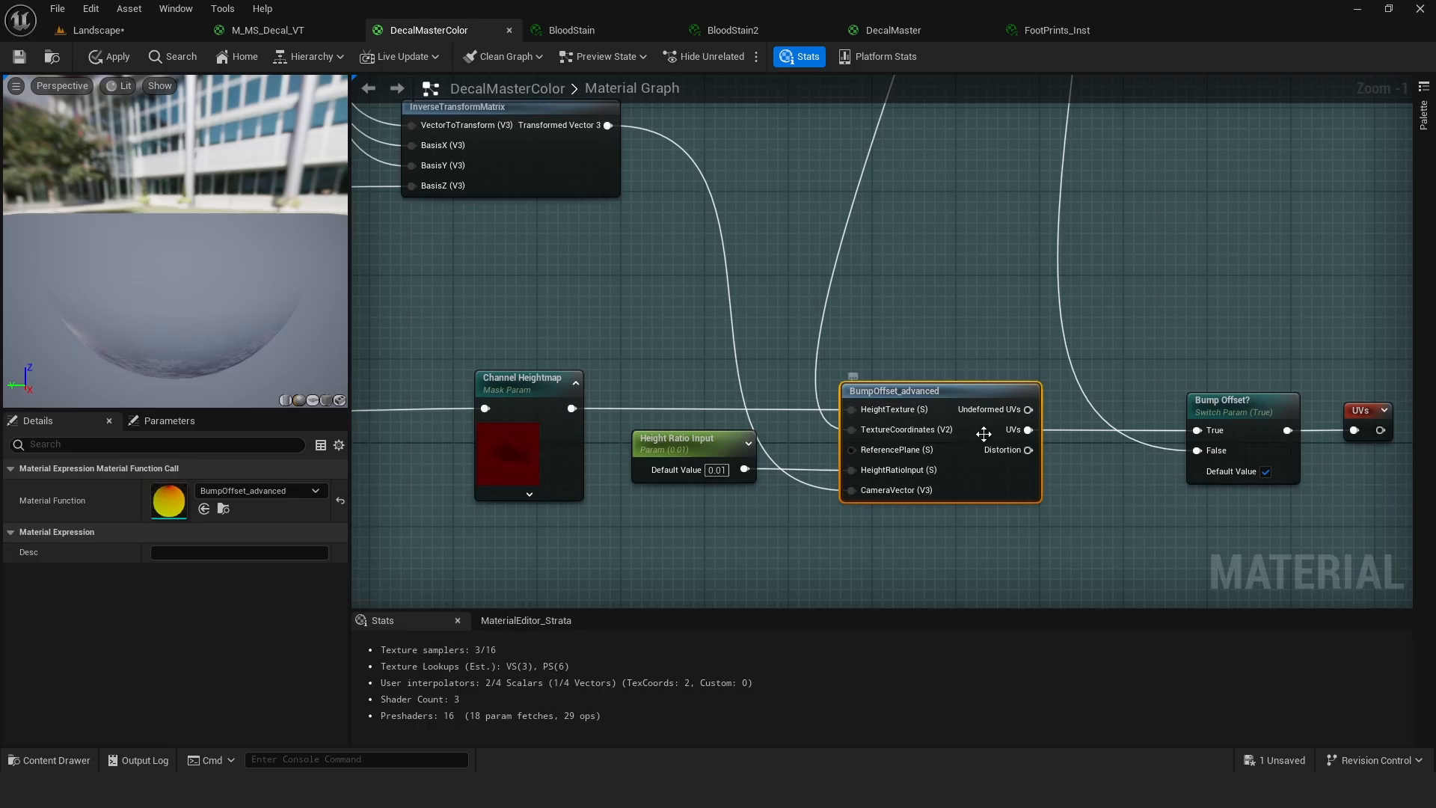
Save all unsaved assets while the DecalMasterColor graph shows the Height Texture and BumpOffset_advanced nodes.
right_drag(864, 350, 1071, 348)
scroll(935, 342, down, 1)
scroll(940, 385, down, 1)
scroll(956, 371, up, 1)
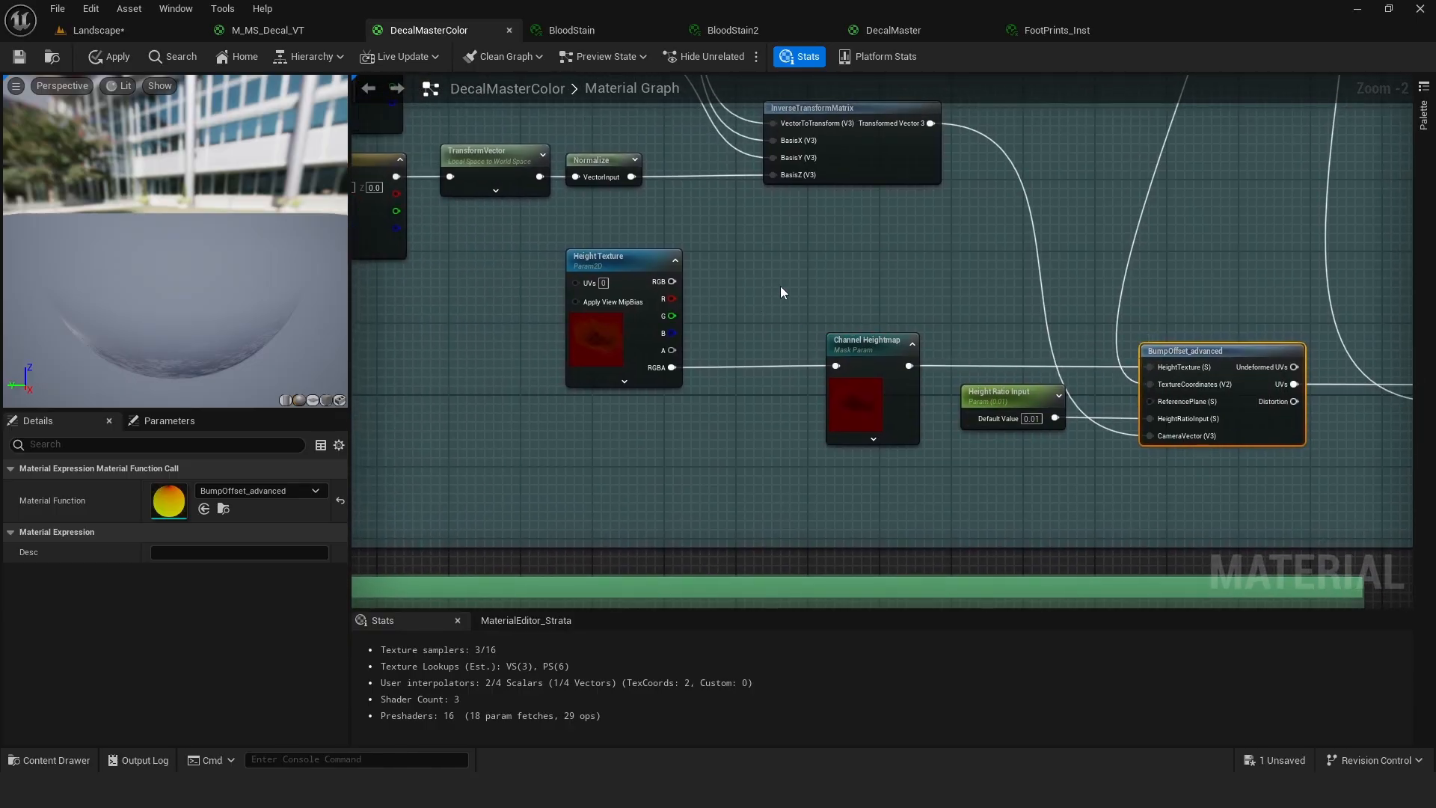
click(58, 9)
click(84, 98)
Examine the Height Texture and Channel Heightmap nodes that feed BumpOffset_advanced, including the mask's default channel.
right_drag(844, 292, 813, 327)
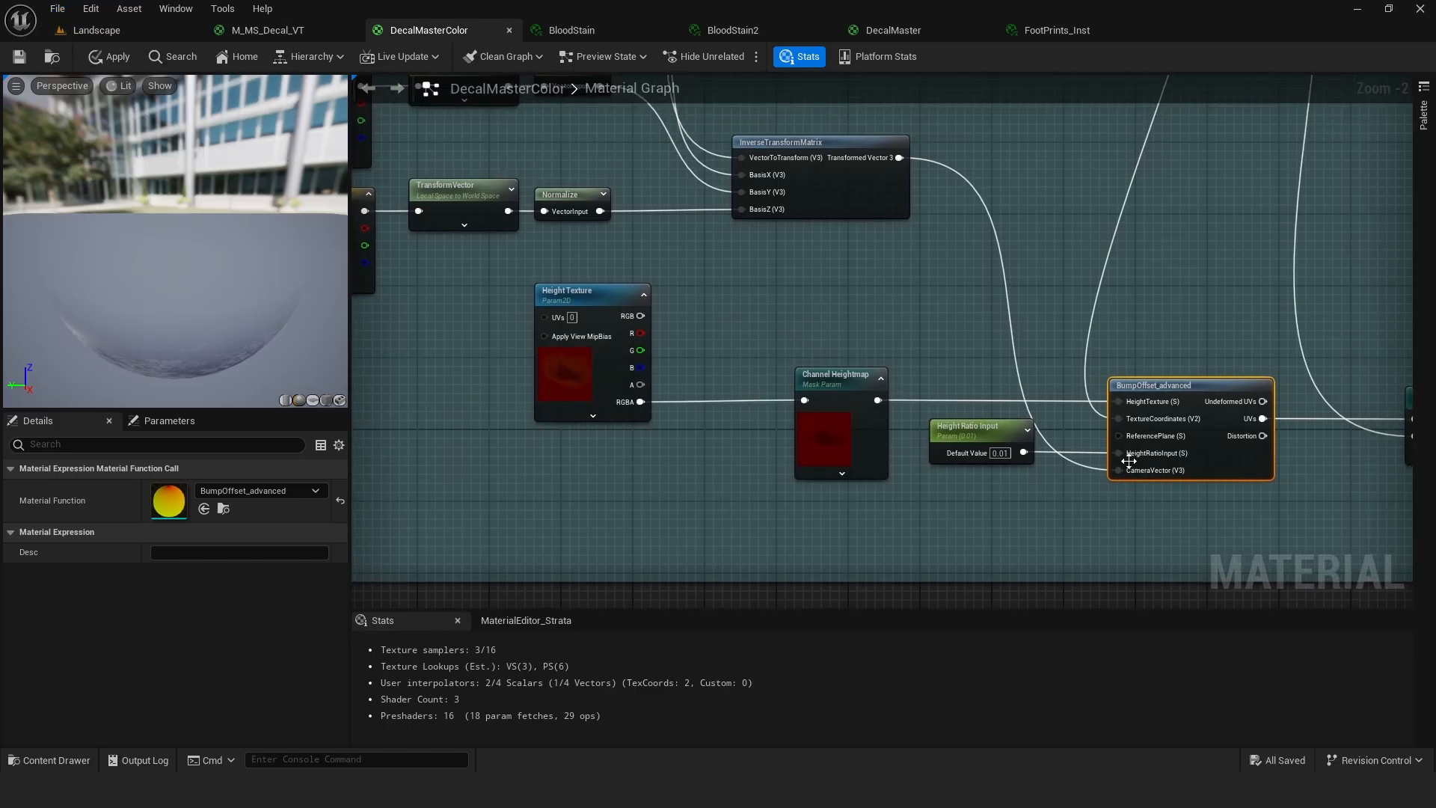
click(582, 293)
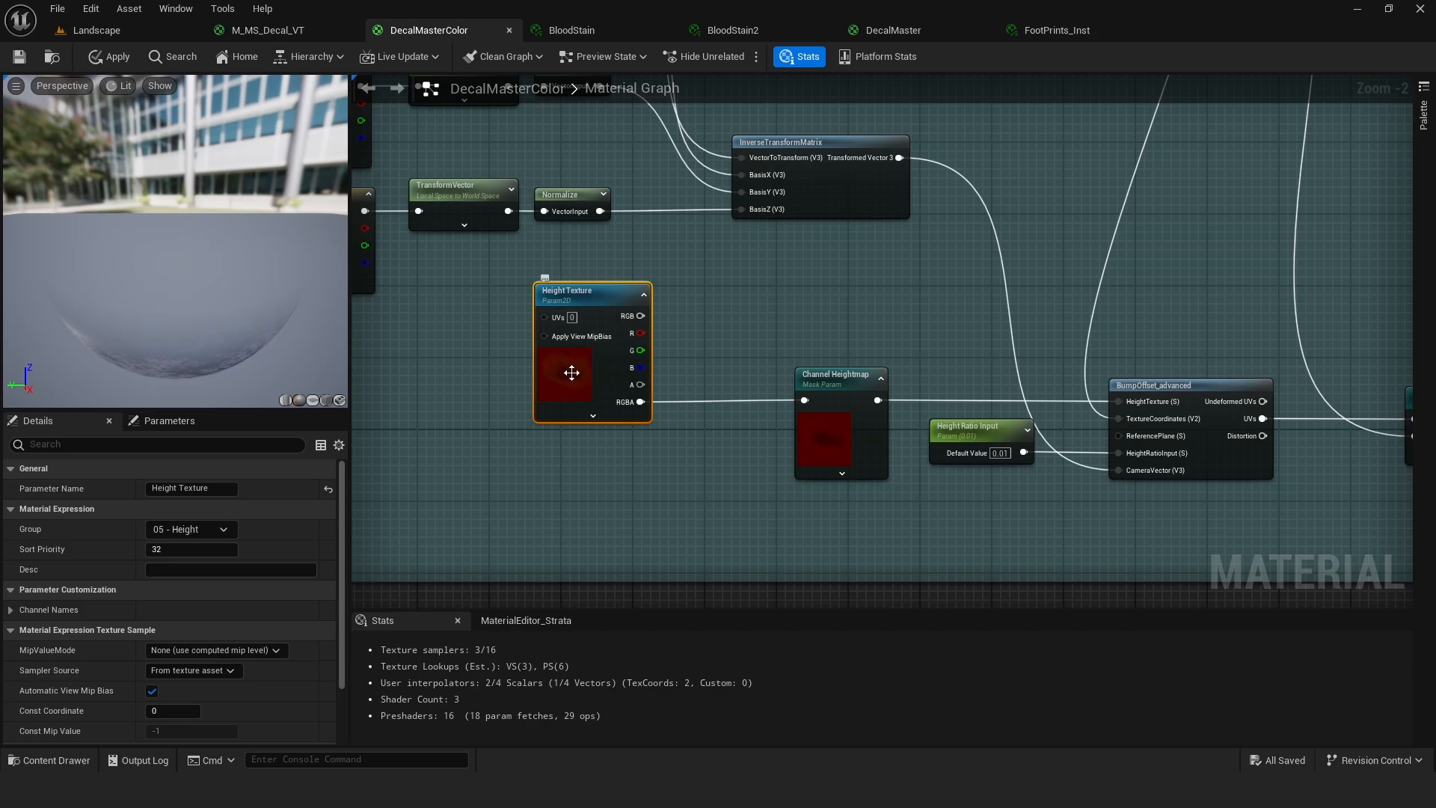
right_drag(715, 360, 652, 332)
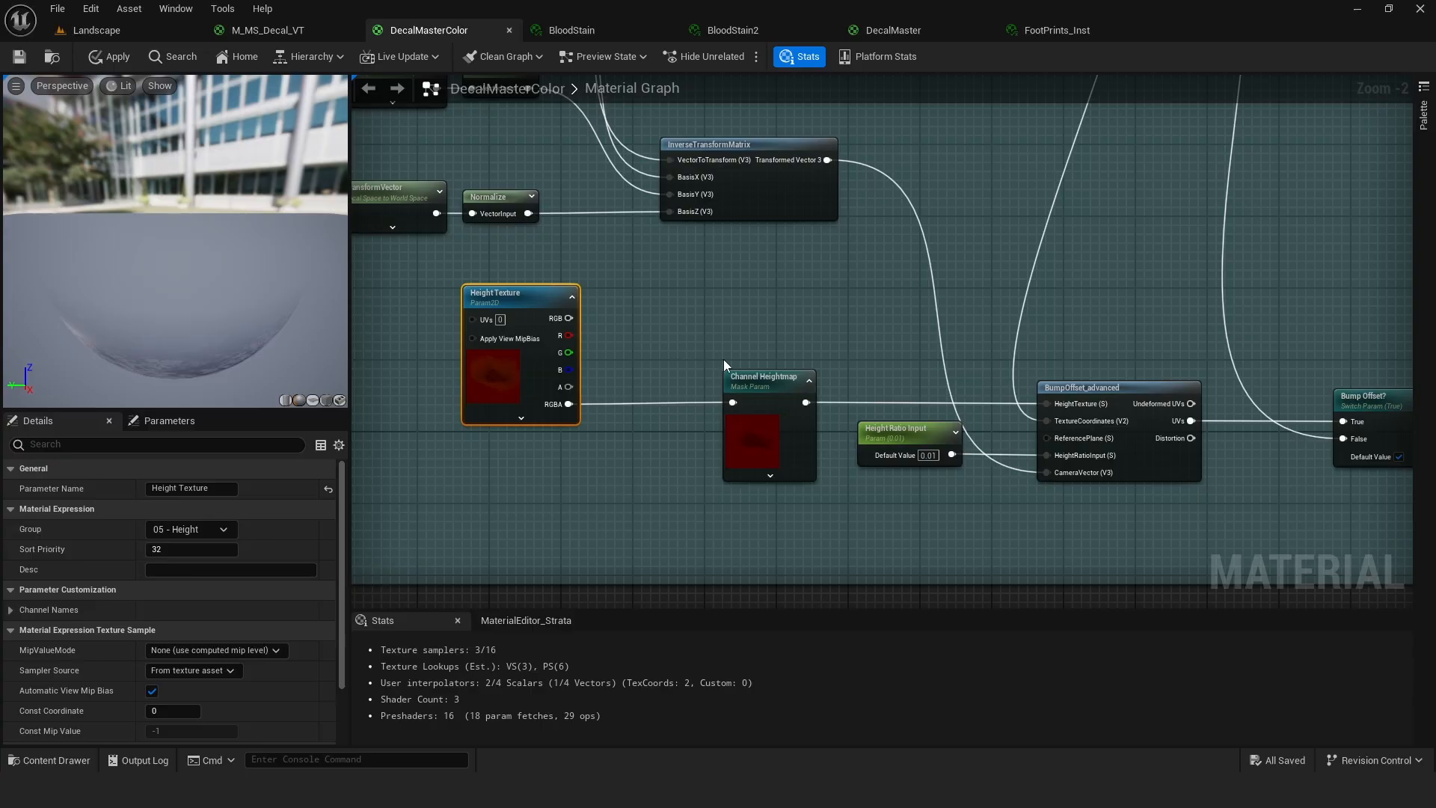
click(752, 437)
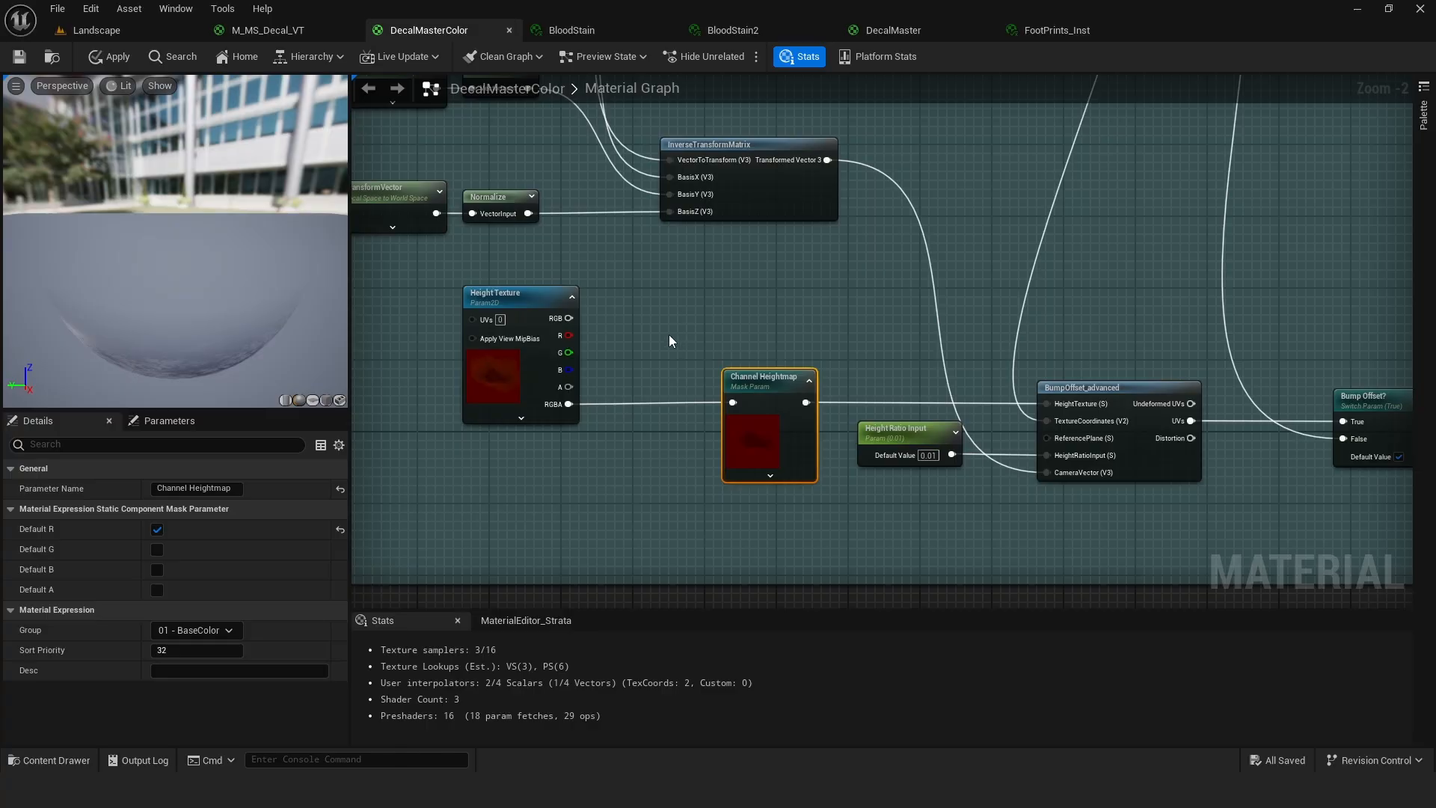
Open the Height Texture node's T_sfhuaivp_4K_B-O texture, inspect its red channel alone, and close the texture.
click(539, 354)
scroll(237, 609, down, 5)
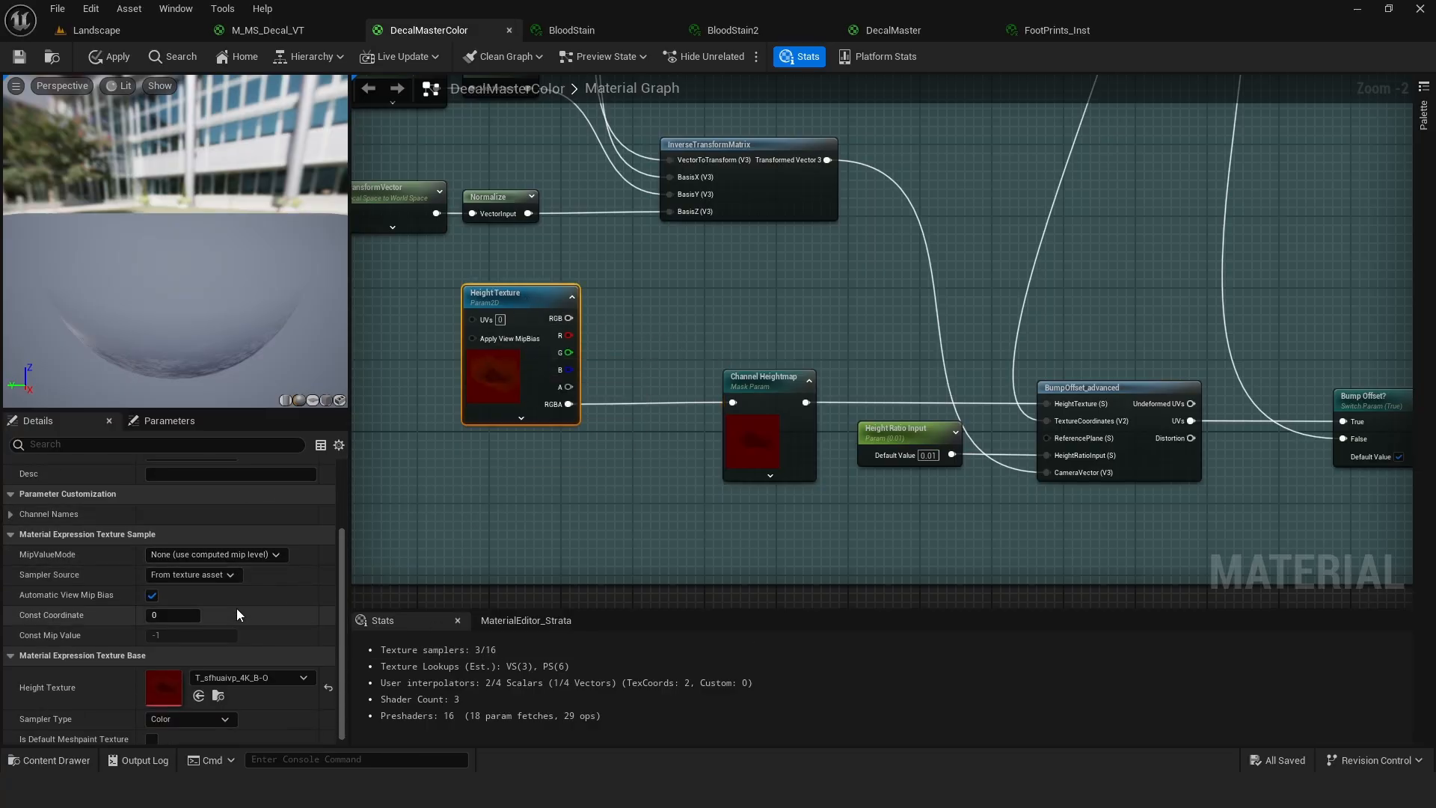
double_click(161, 676)
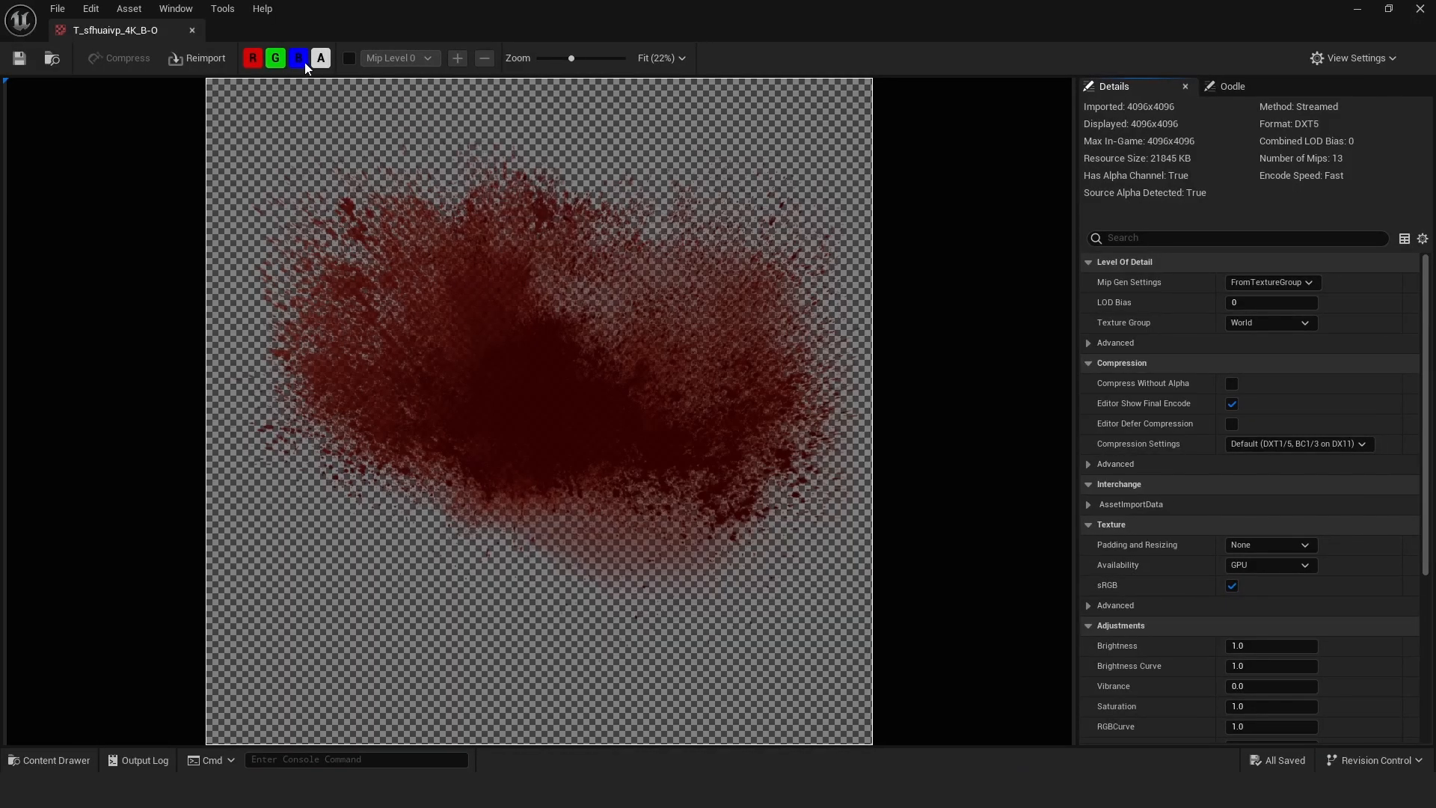
click(320, 58)
click(283, 61)
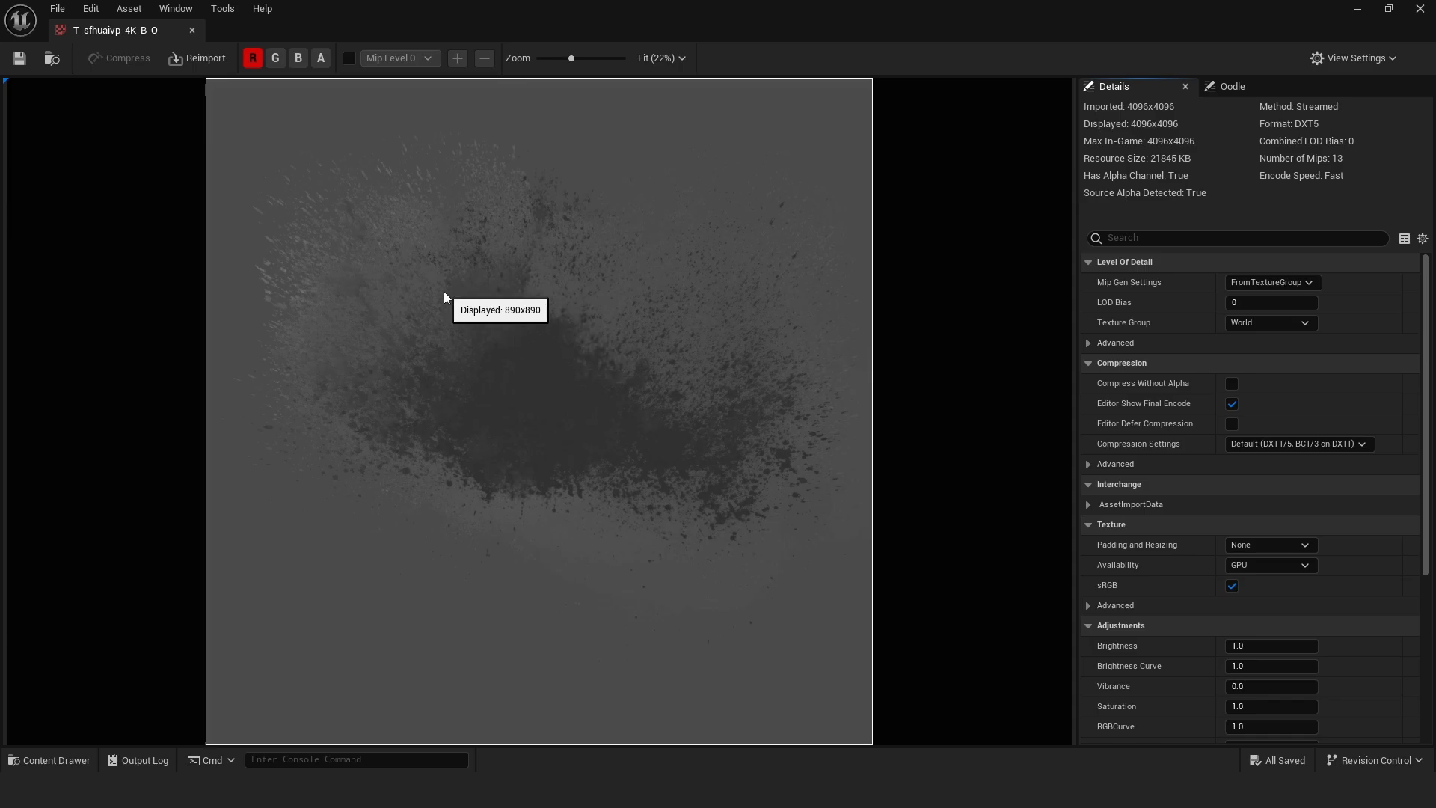
click(193, 30)
Select the Channel Heightmap node, and expand the Height, Normal, ORM and BaseColor groups in the BloodStain instance to locate its parameter.
click(768, 392)
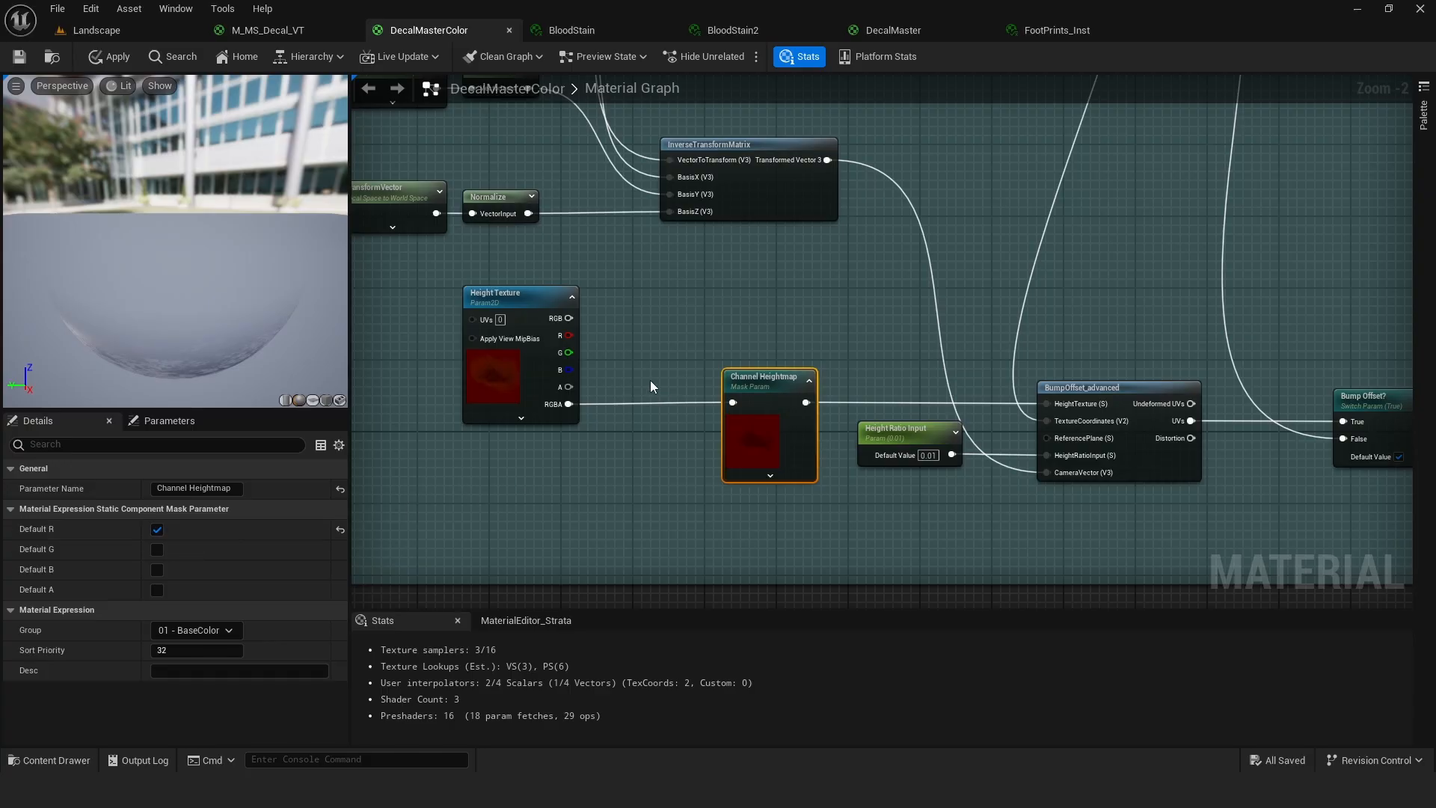
right_drag(815, 308, 707, 313)
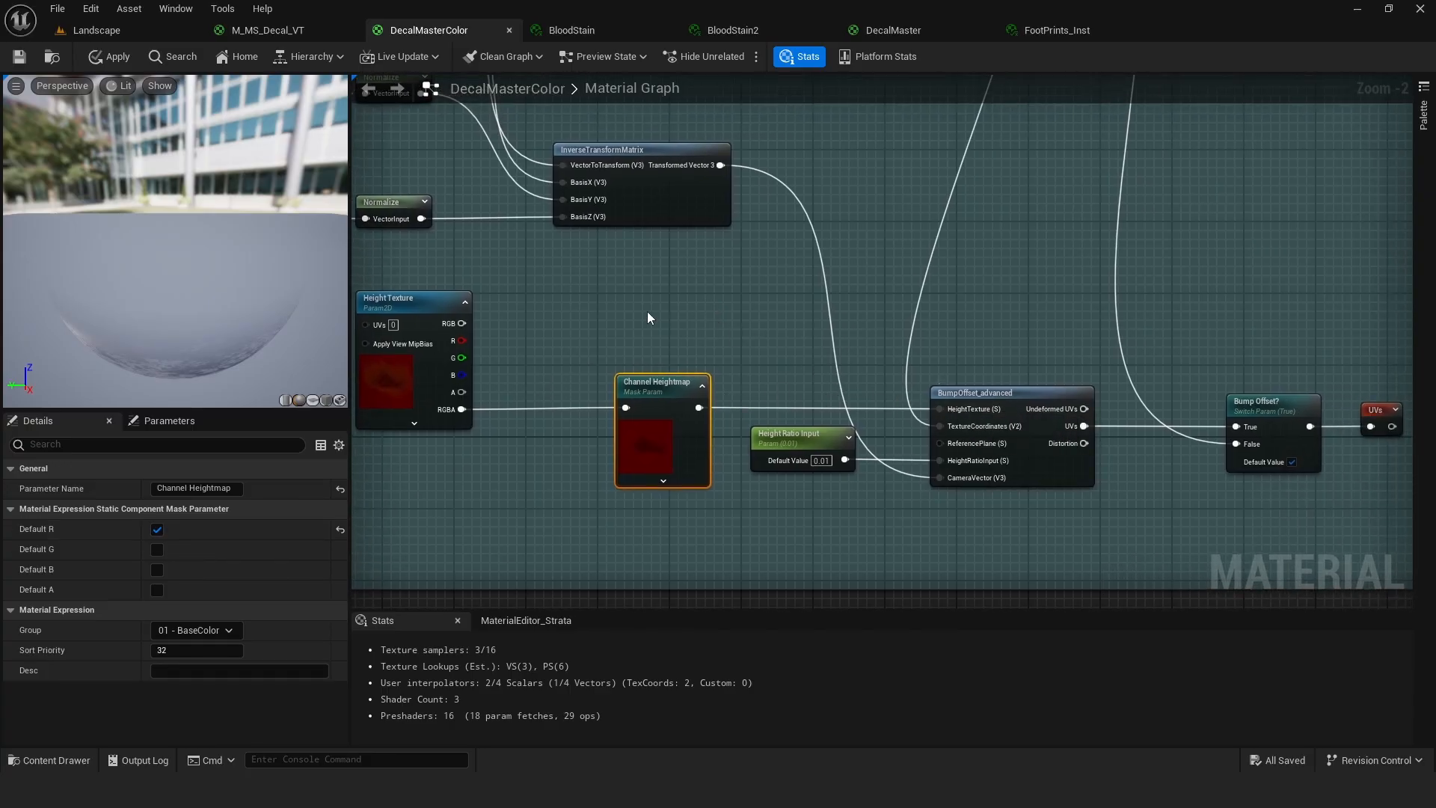
click(574, 30)
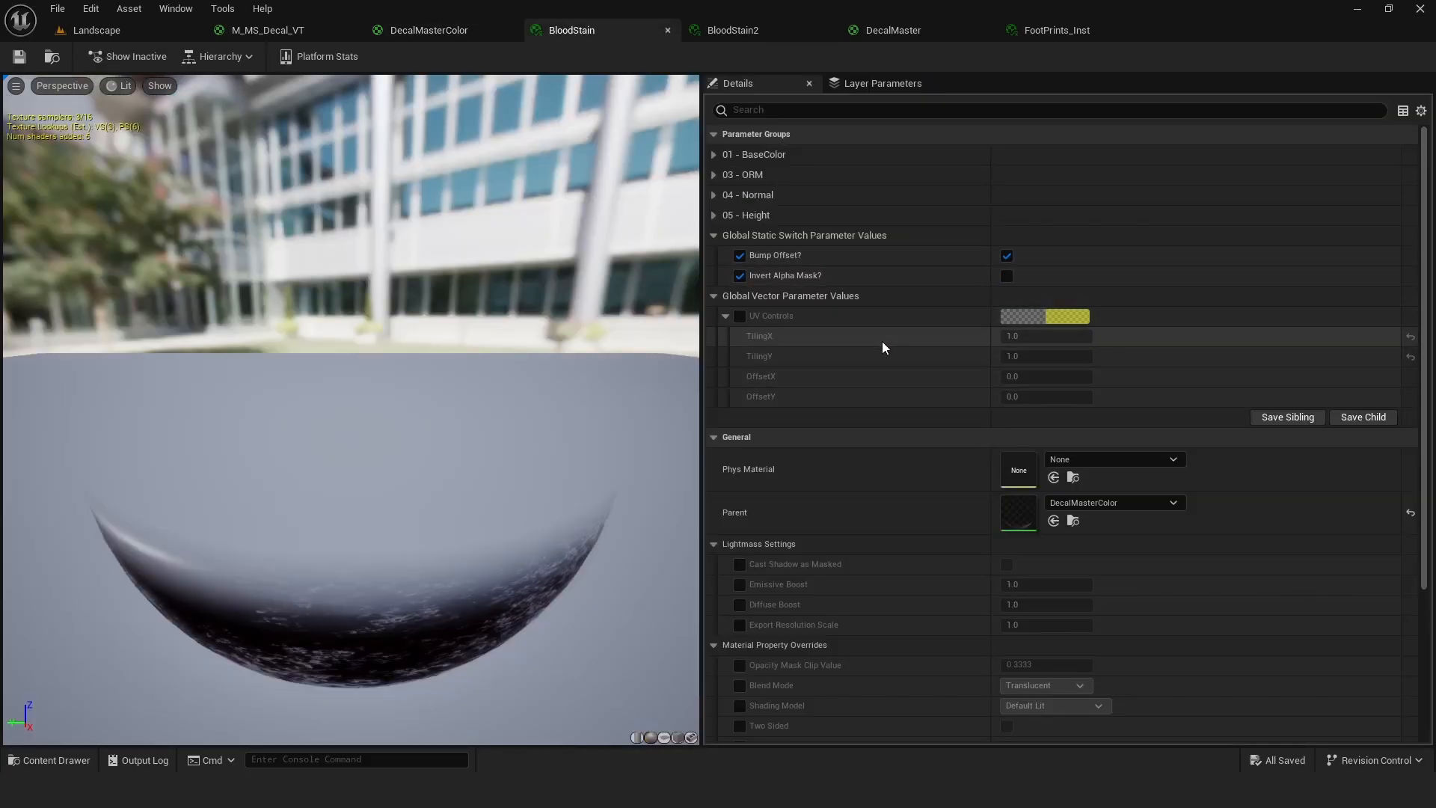
click(713, 216)
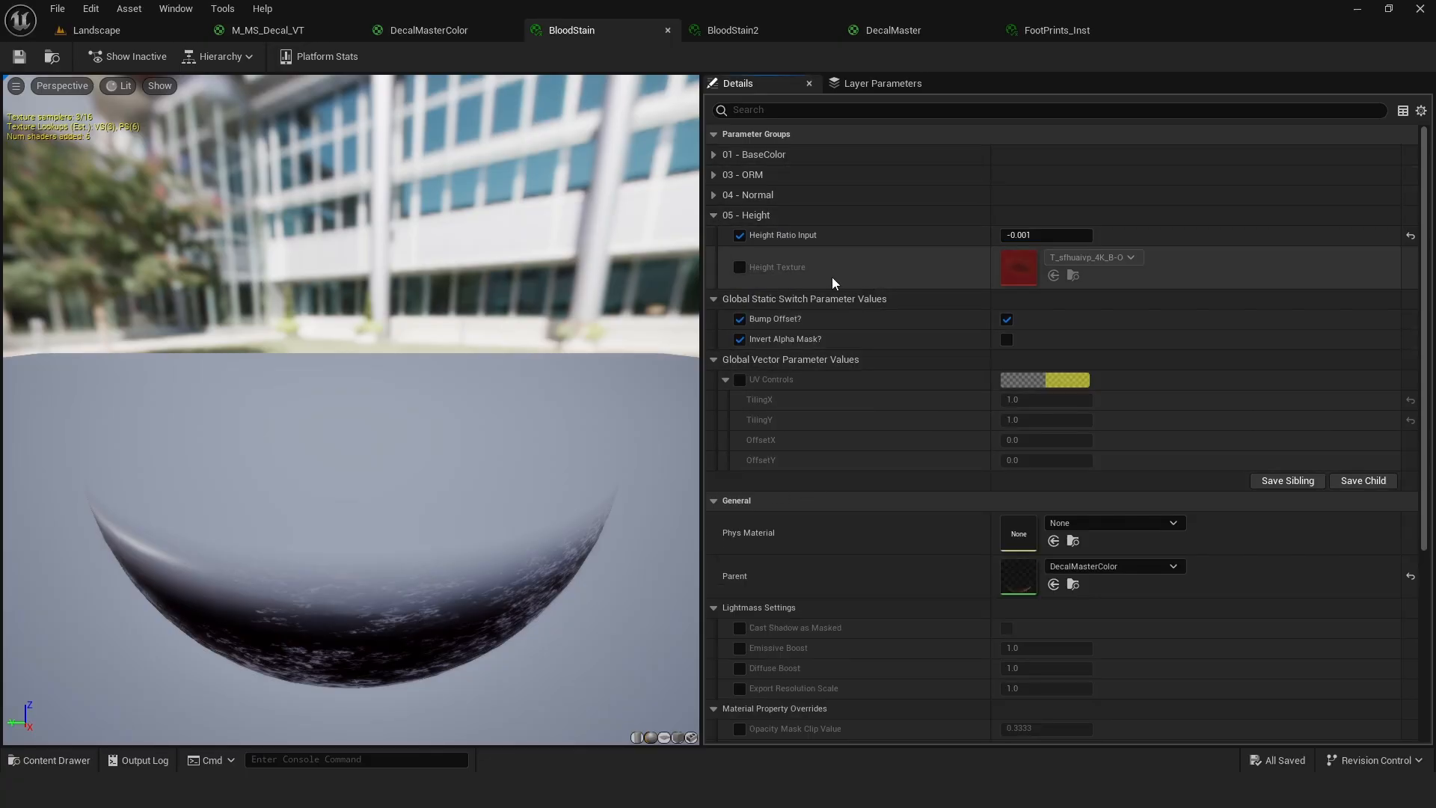
click(714, 196)
click(713, 175)
click(714, 154)
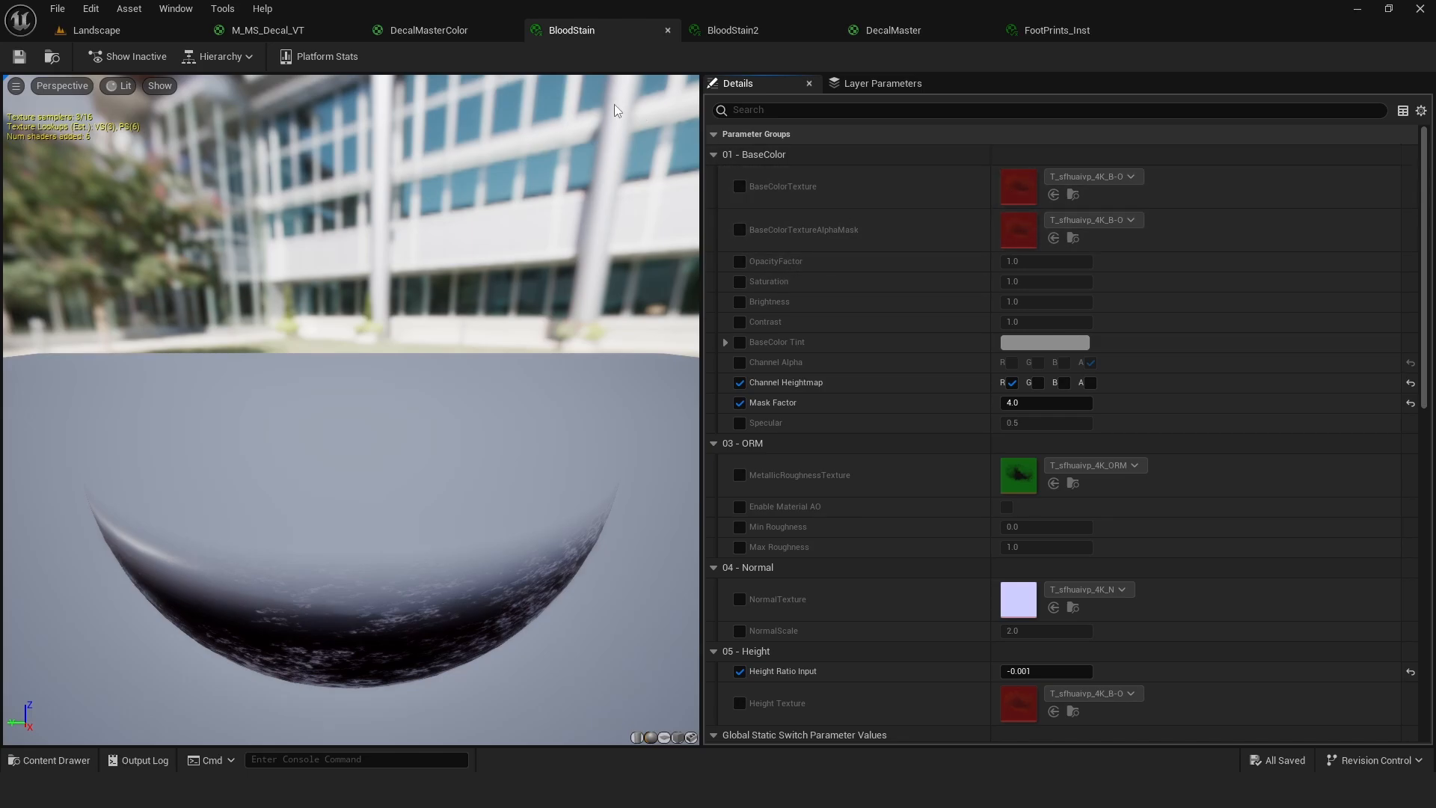
Assign DecalMasterColor's Channel Heightmap parameter to the 05 - Height group and save all changes.
click(434, 31)
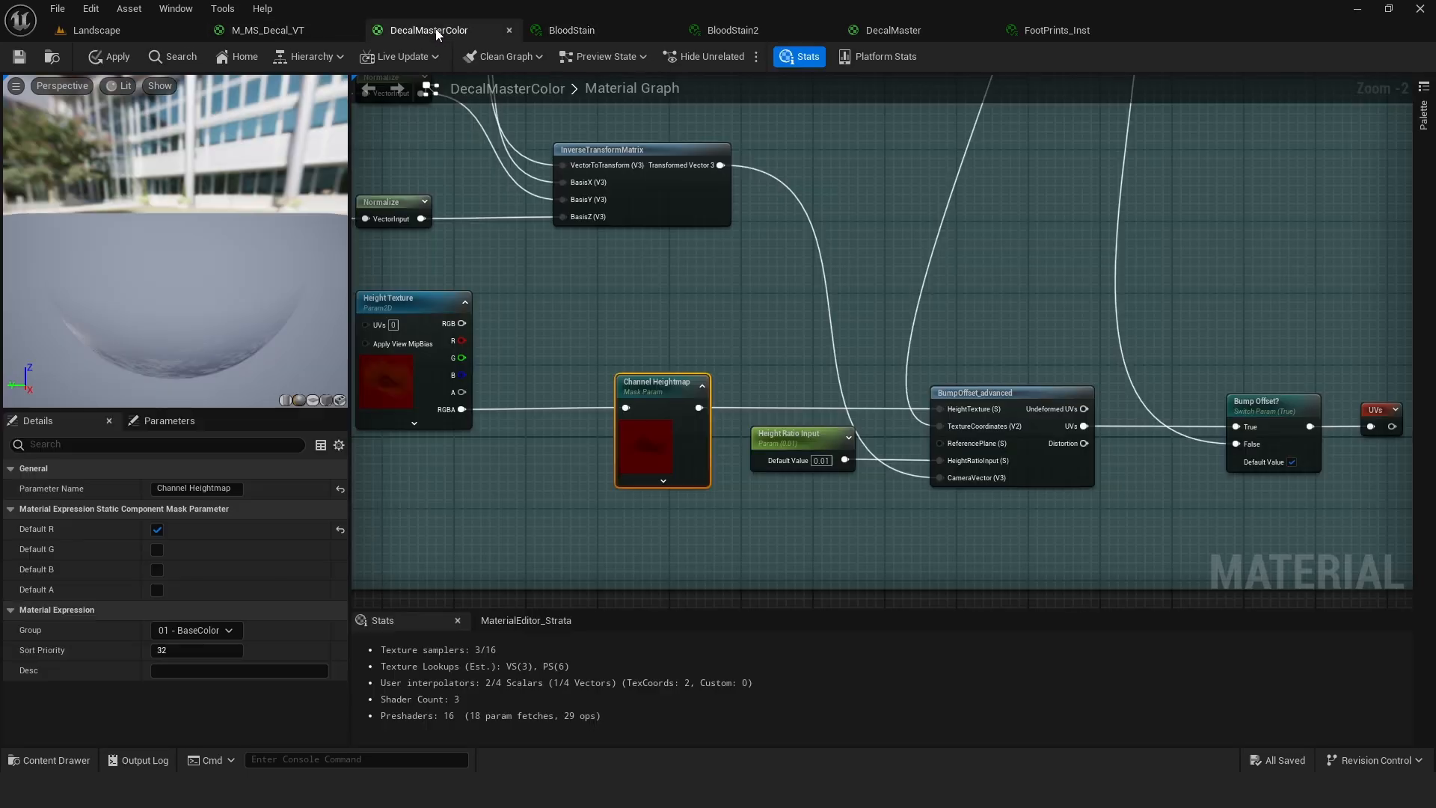
click(210, 630)
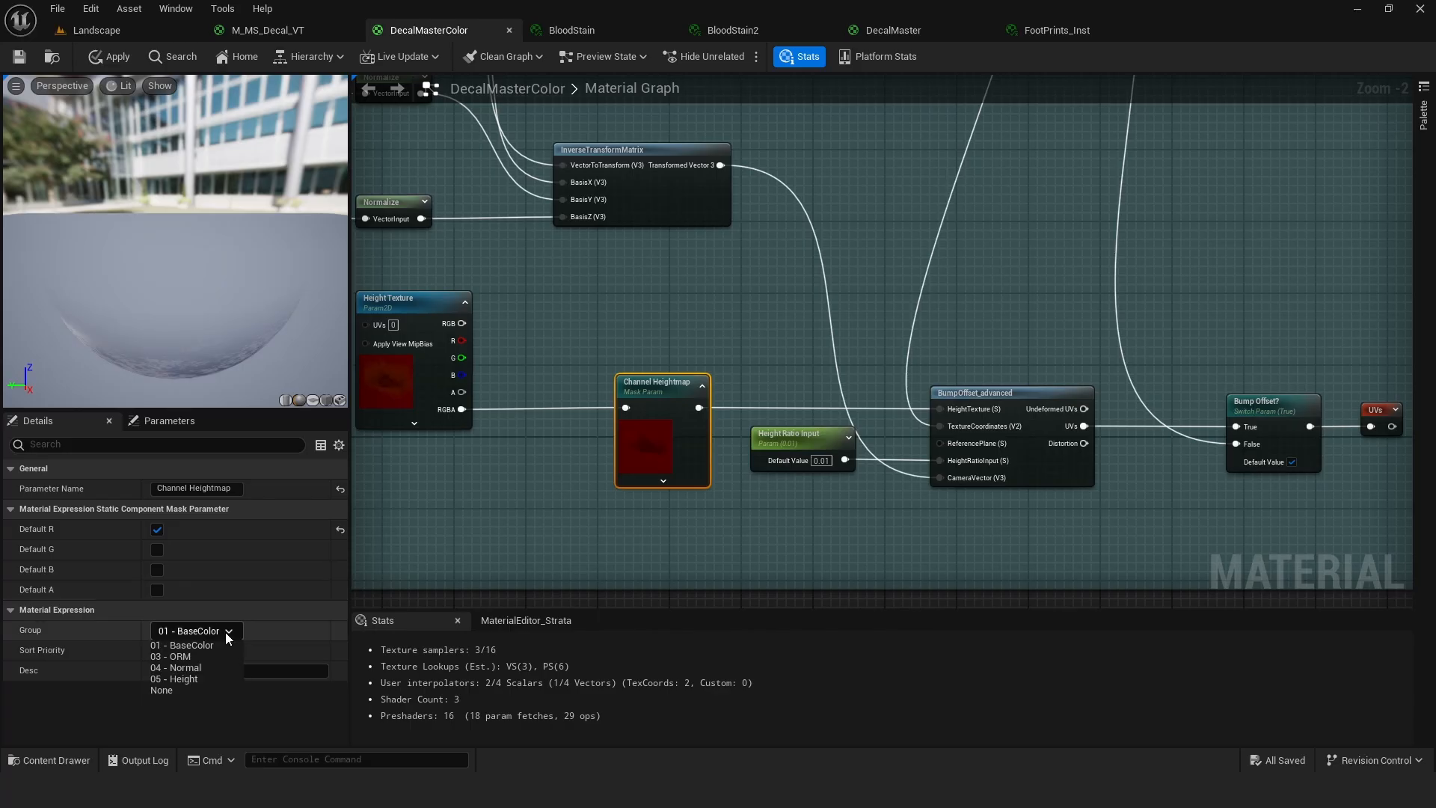
click(196, 680)
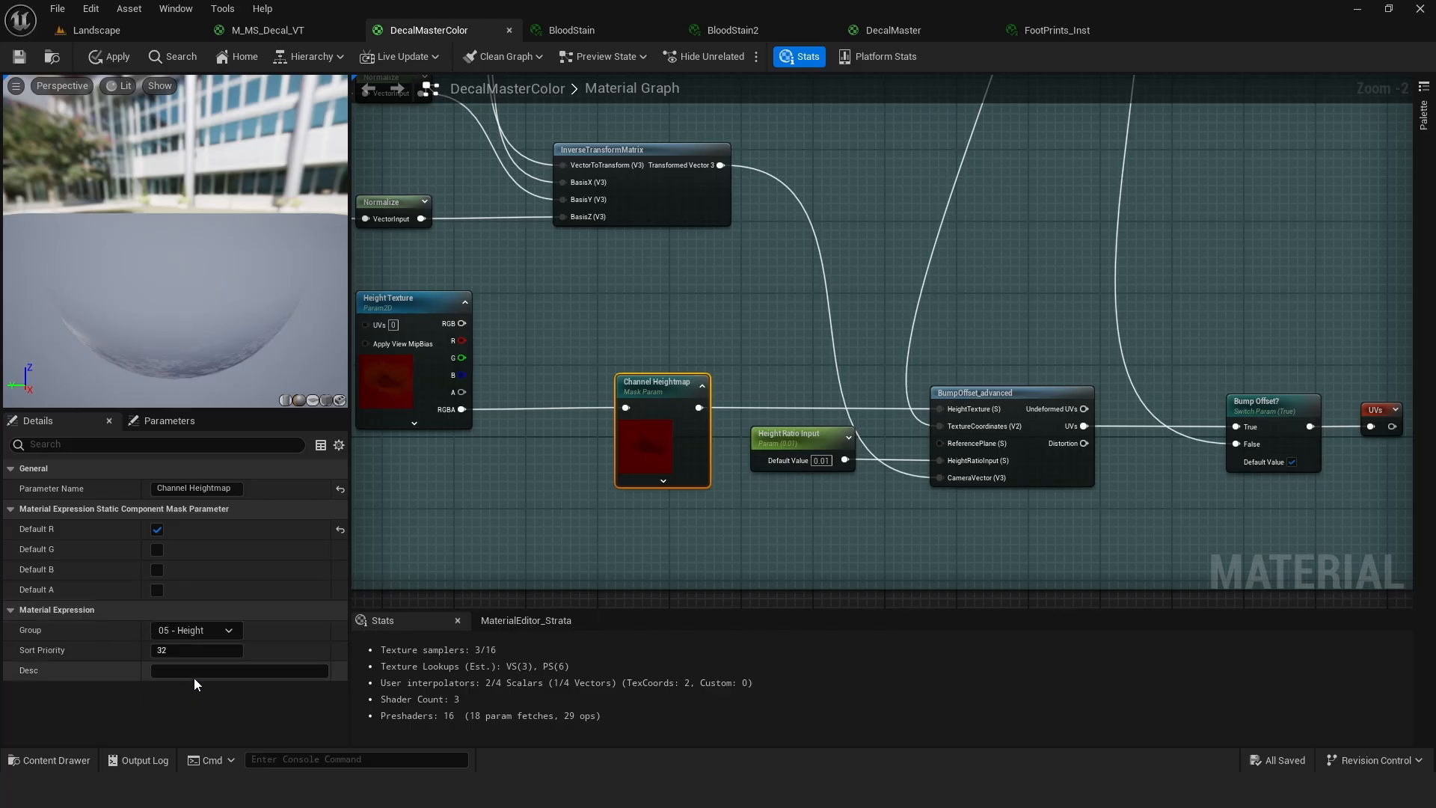
click(806, 320)
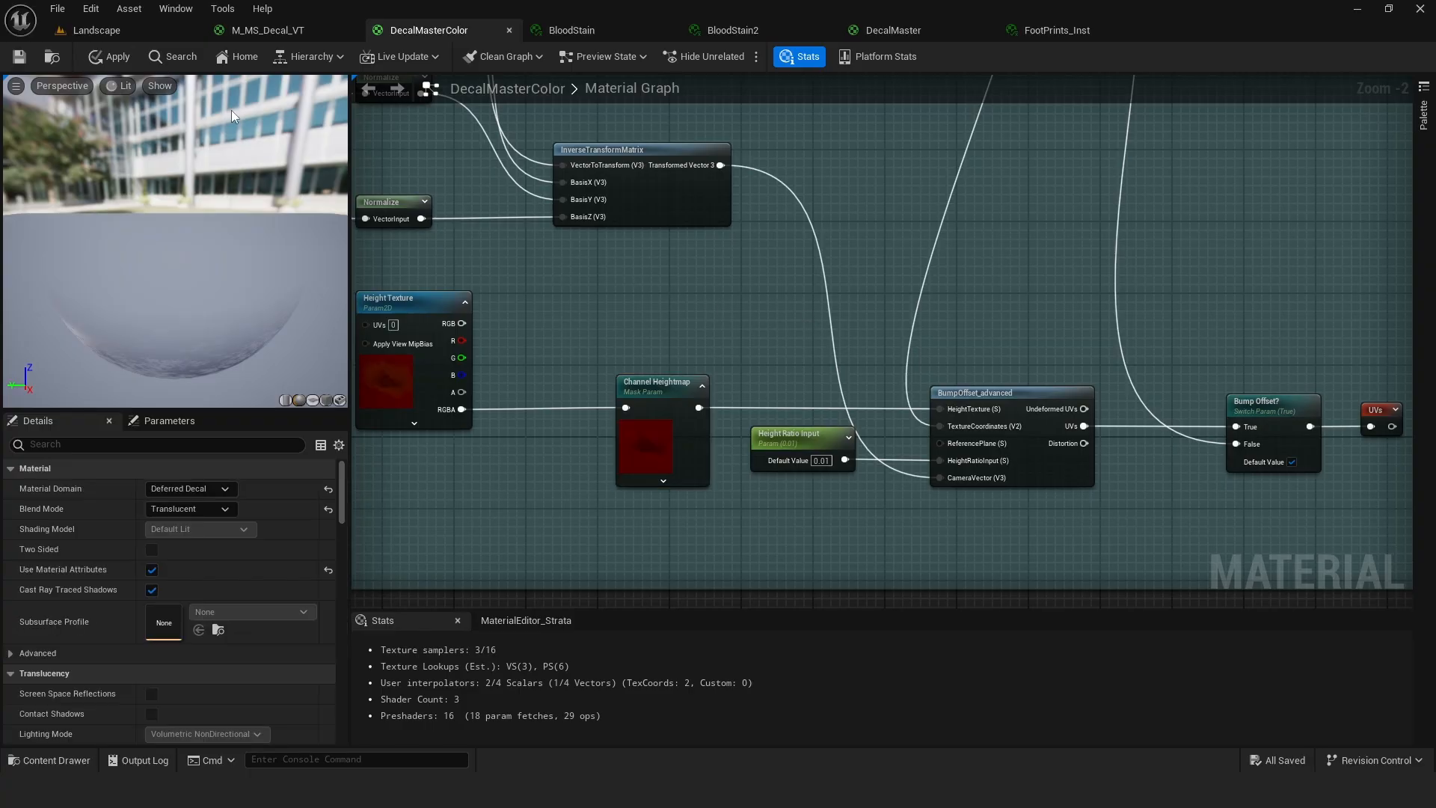
click(50, 12)
click(107, 98)
Select the Height Ratio Input node and examine its default value and connection to BumpOffset_advanced.
right_drag(761, 291, 656, 303)
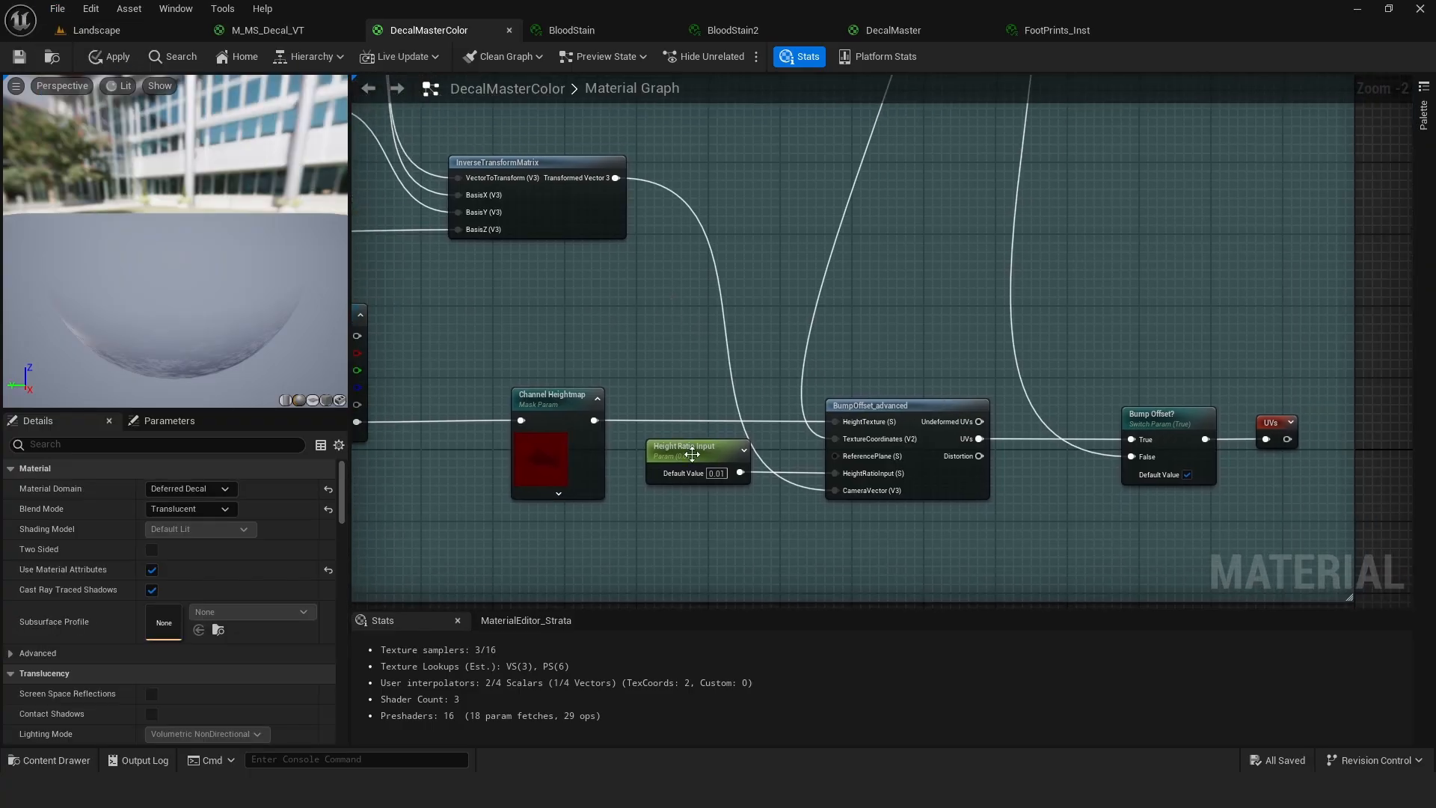
click(682, 451)
right_drag(781, 358, 757, 319)
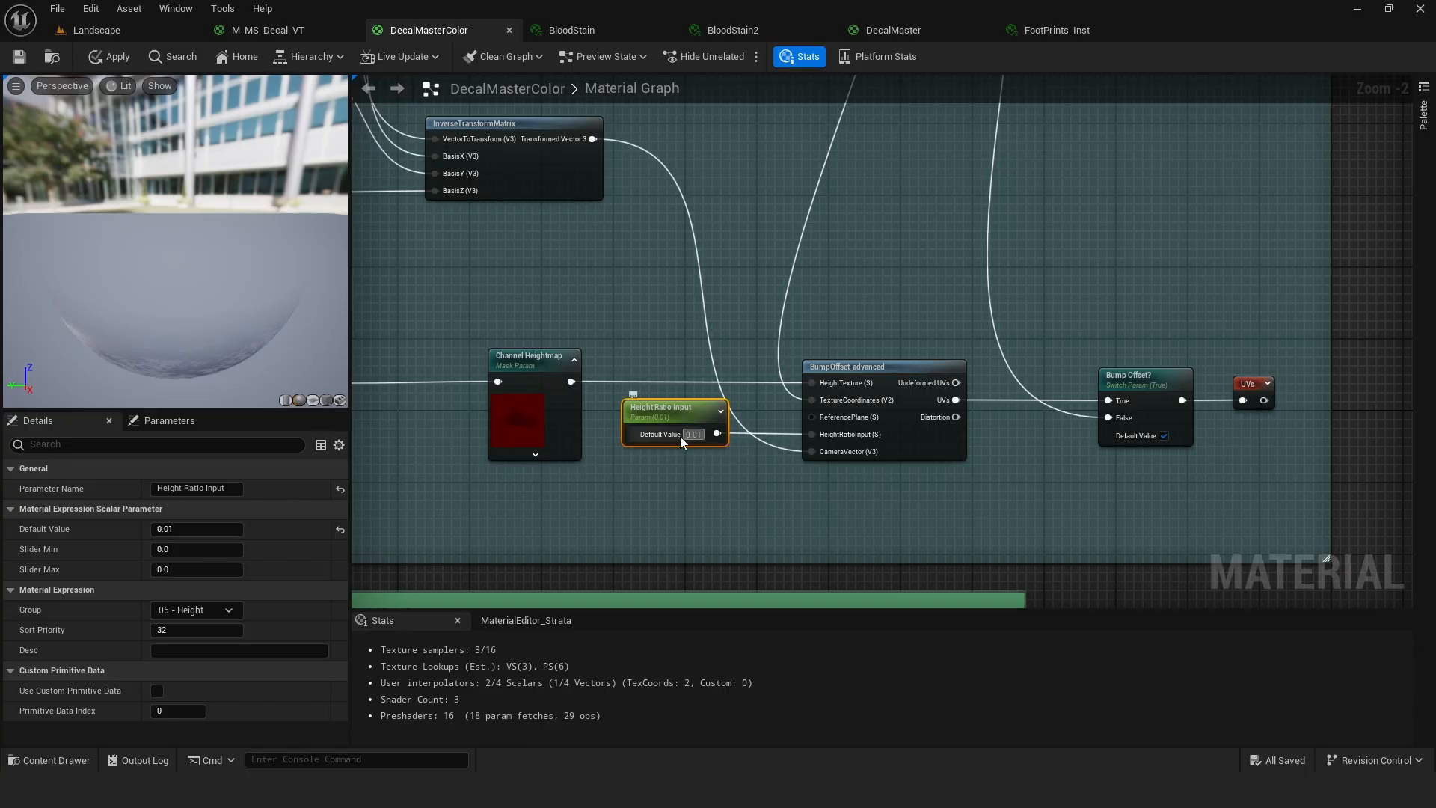
Trace the inputs of BumpOffset_advanced, following its TextureCoordinates connection back to the Add node of the UV Controls network.
right_drag(645, 338, 834, 359)
right_drag(893, 319, 900, 366)
right_drag(990, 358, 971, 387)
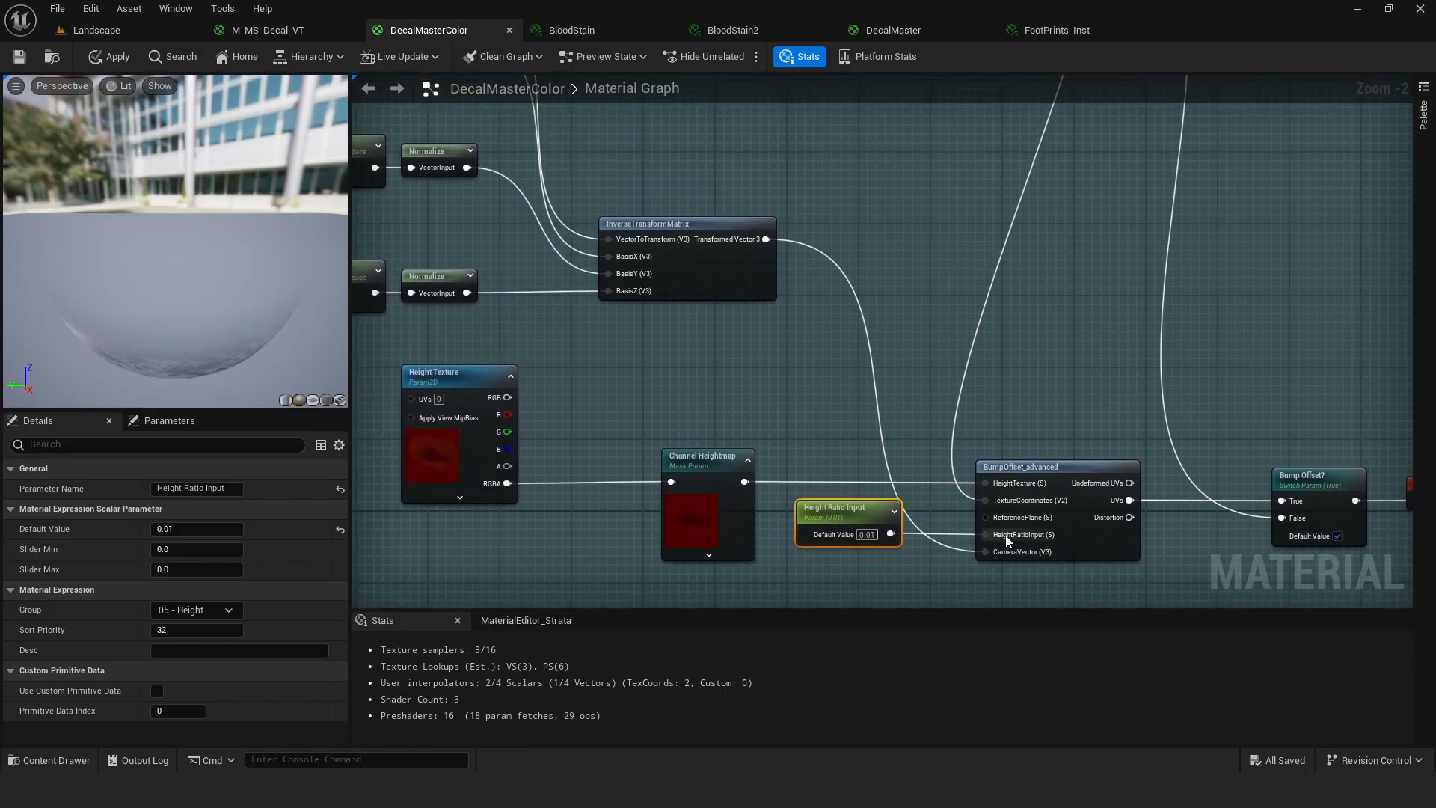
right_drag(1057, 427, 876, 500)
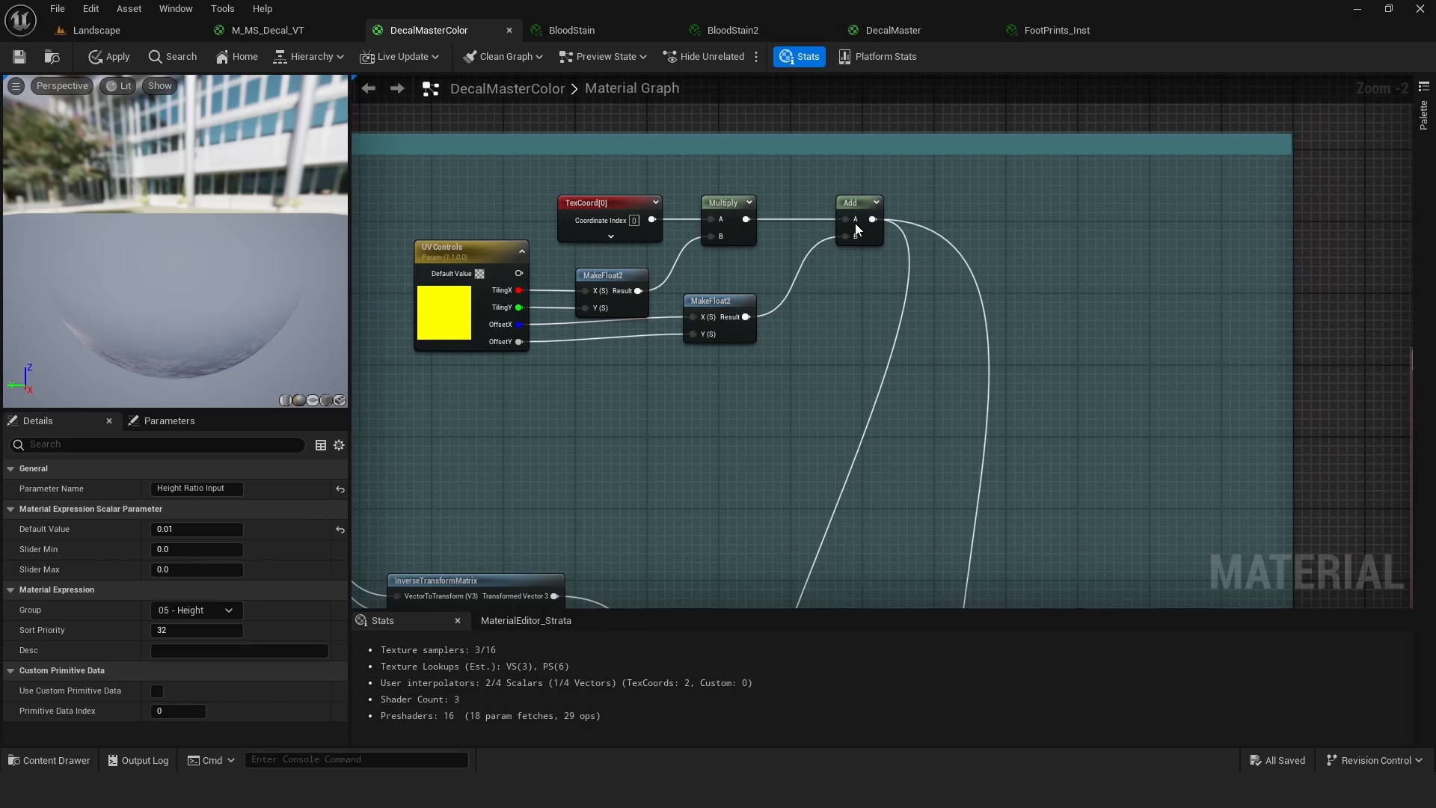
right_drag(906, 421, 956, 356)
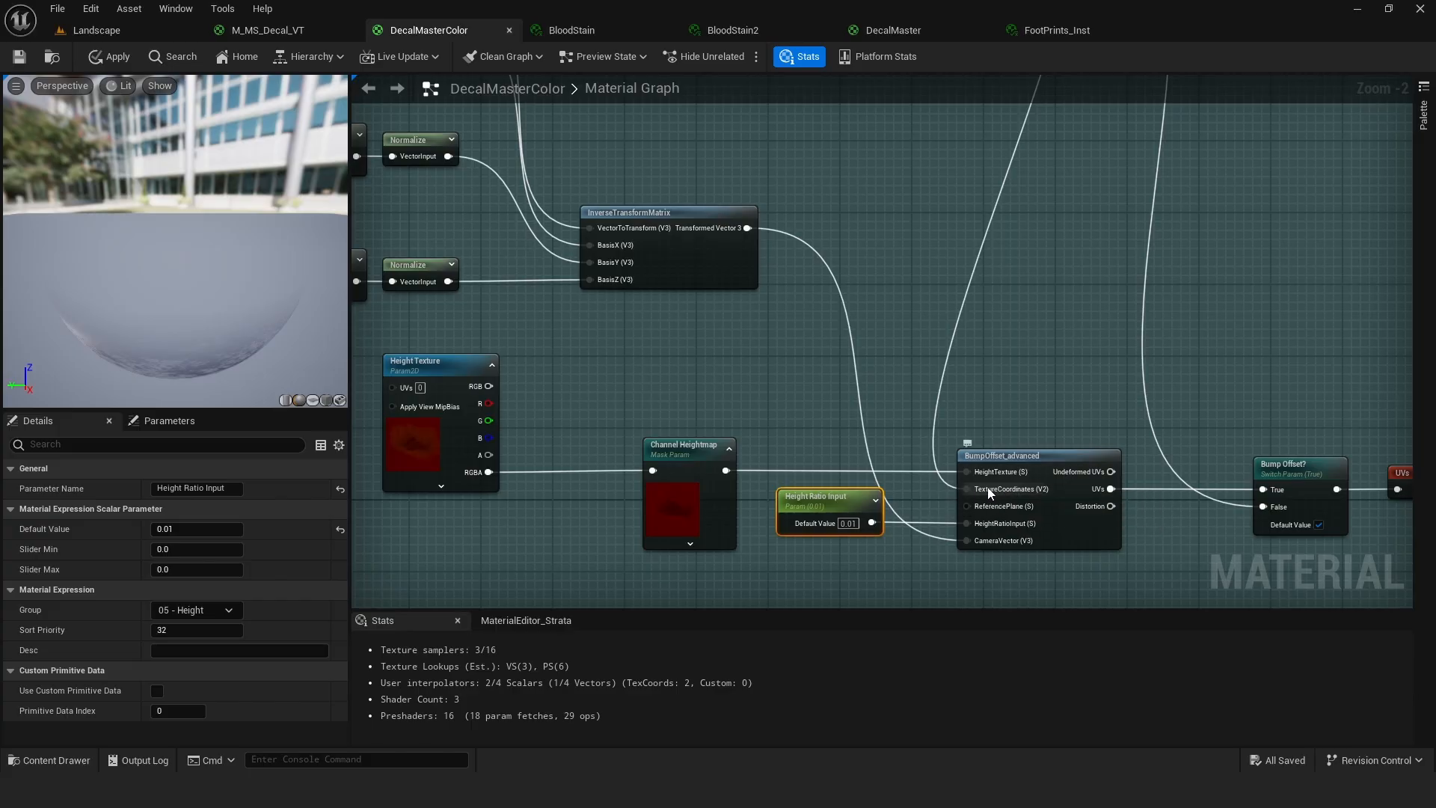
Follow the CameraVector connection back through InverseTransformMatrix and select the Camera Vector node feeding it.
right_drag(902, 443, 1003, 461)
scroll(997, 458, down, 1)
right_drag(895, 320, 1006, 397)
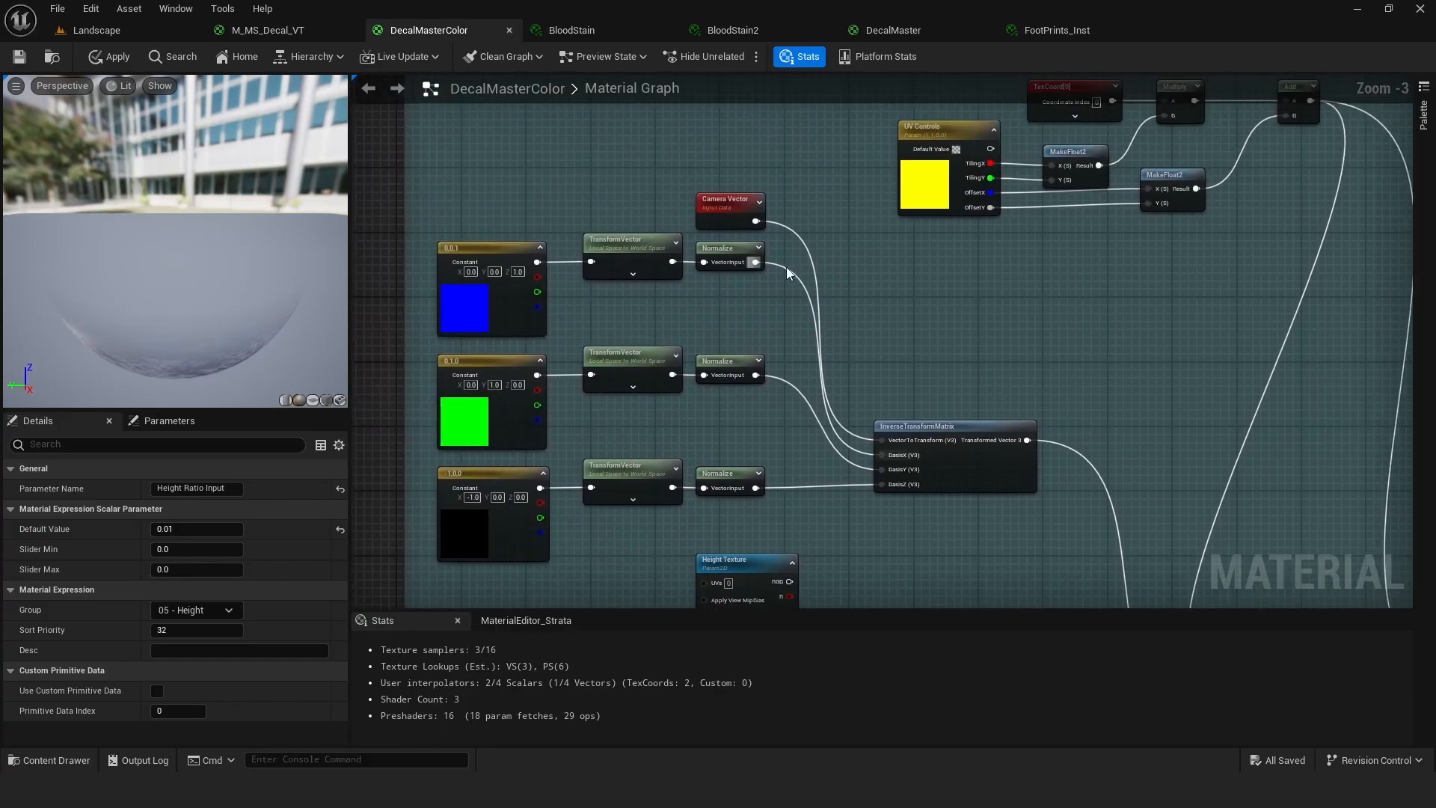
click(729, 202)
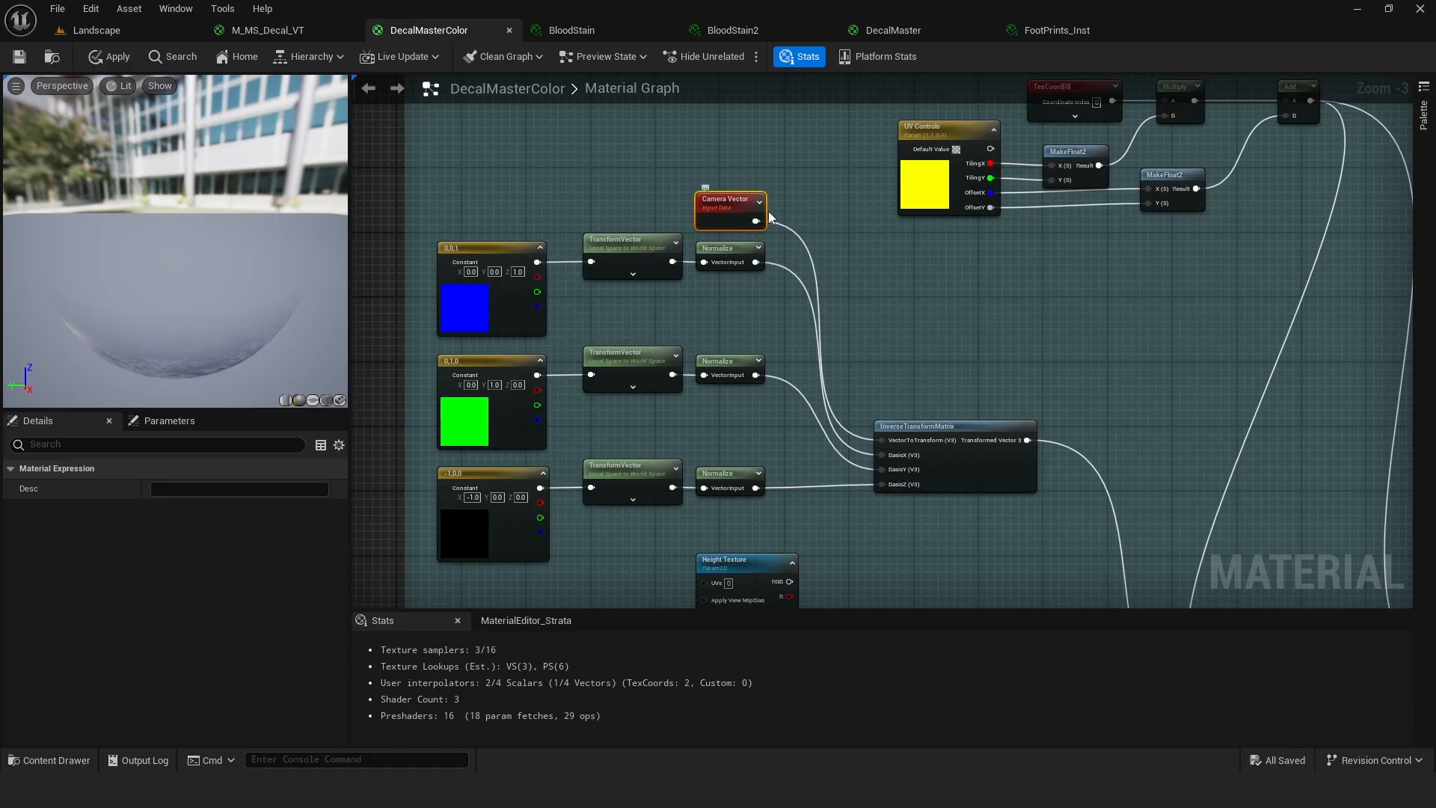
Add a CameraVectorWS node beside Channel Heightmap and connect it directly to the CameraVector input of BumpOffset_advanced.
right_drag(1102, 489, 967, 291)
right_click(854, 375)
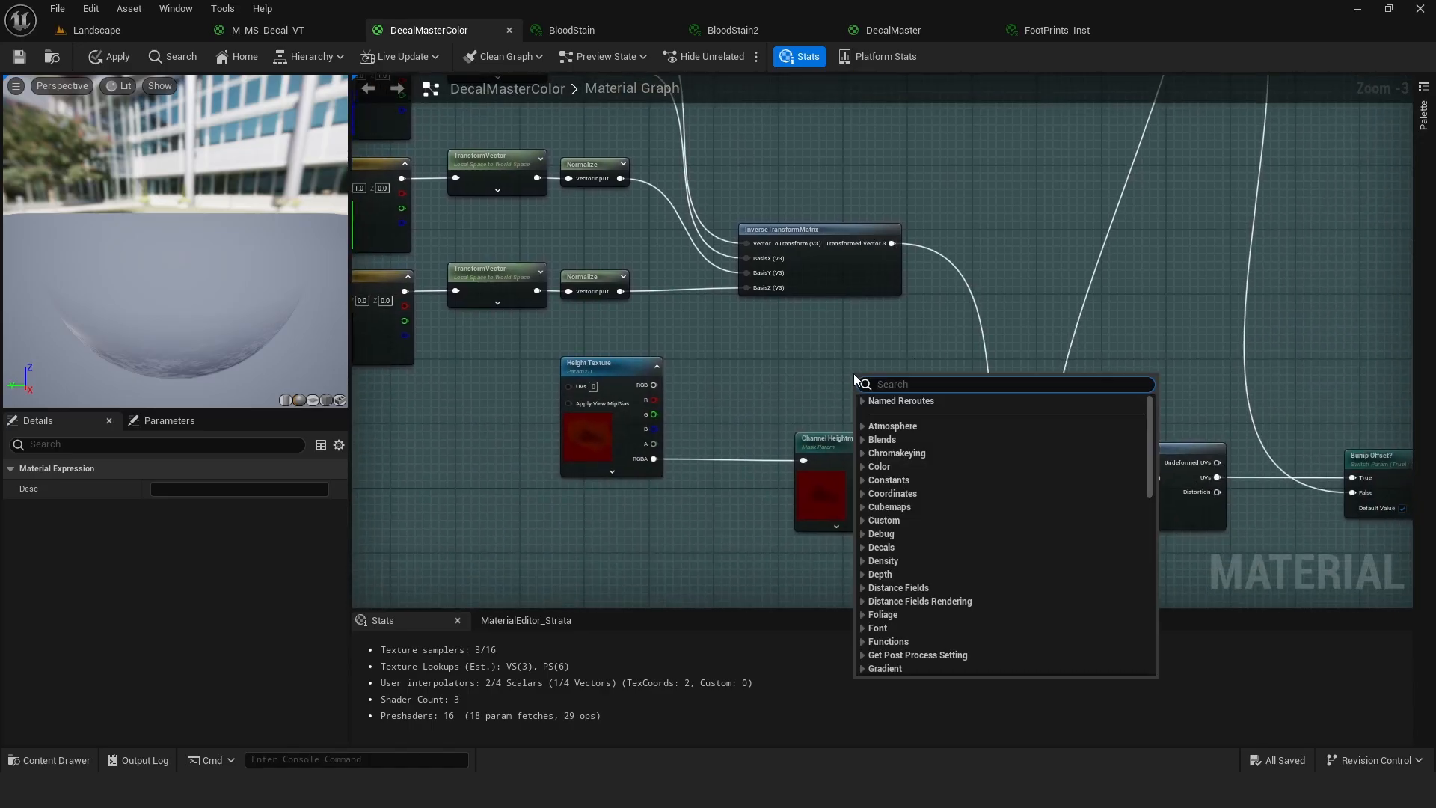
text(camera)
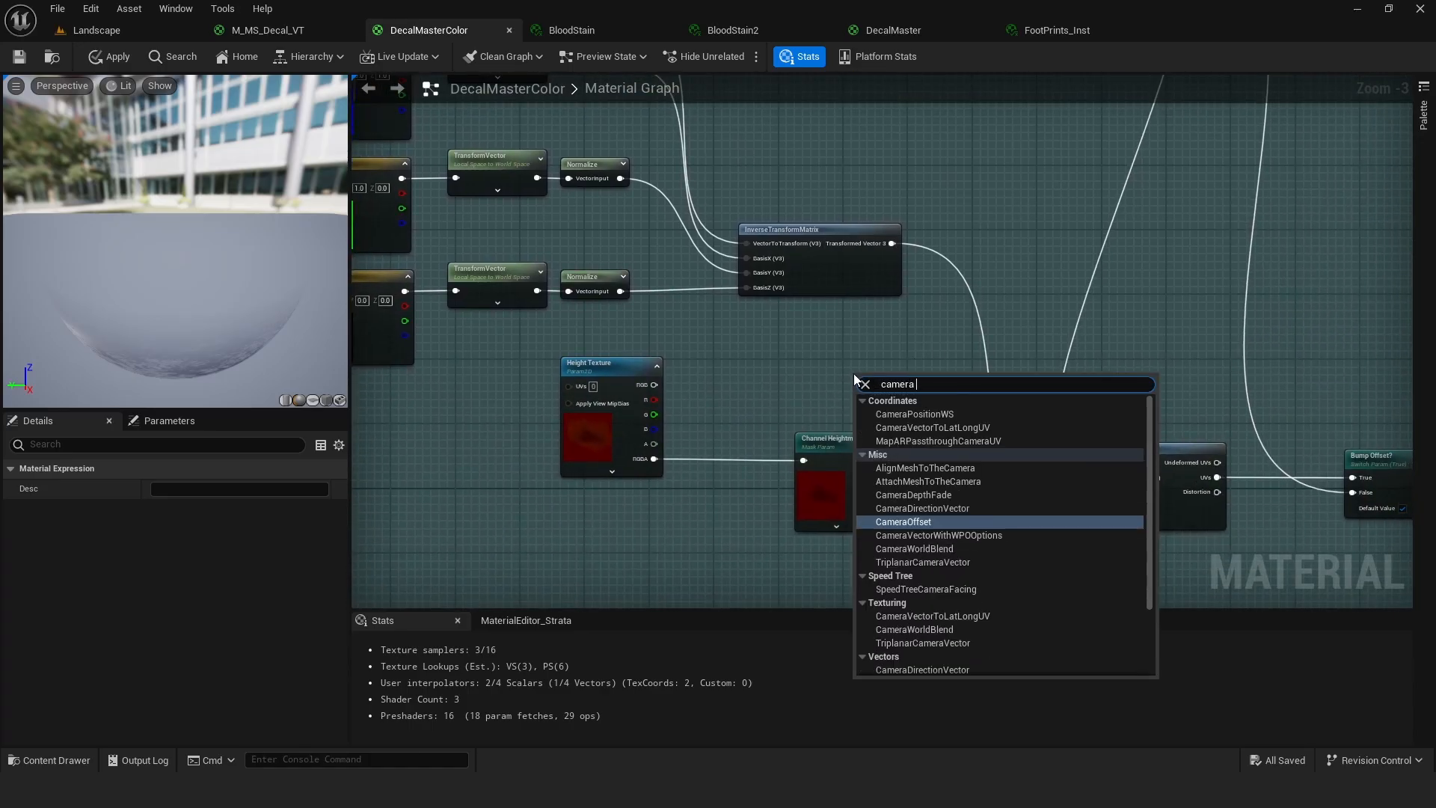
text( vec)
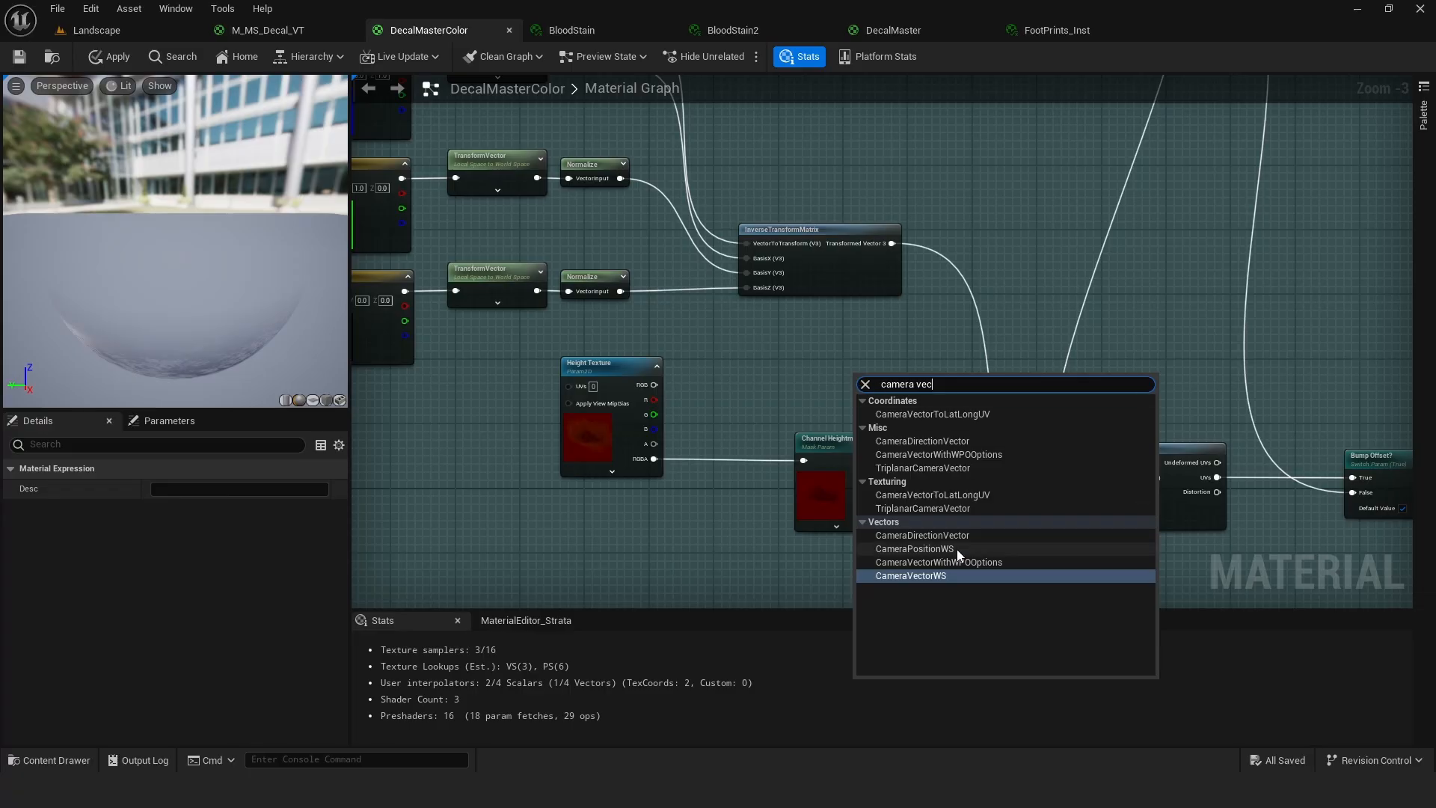
click(947, 577)
drag(914, 402, 1107, 527)
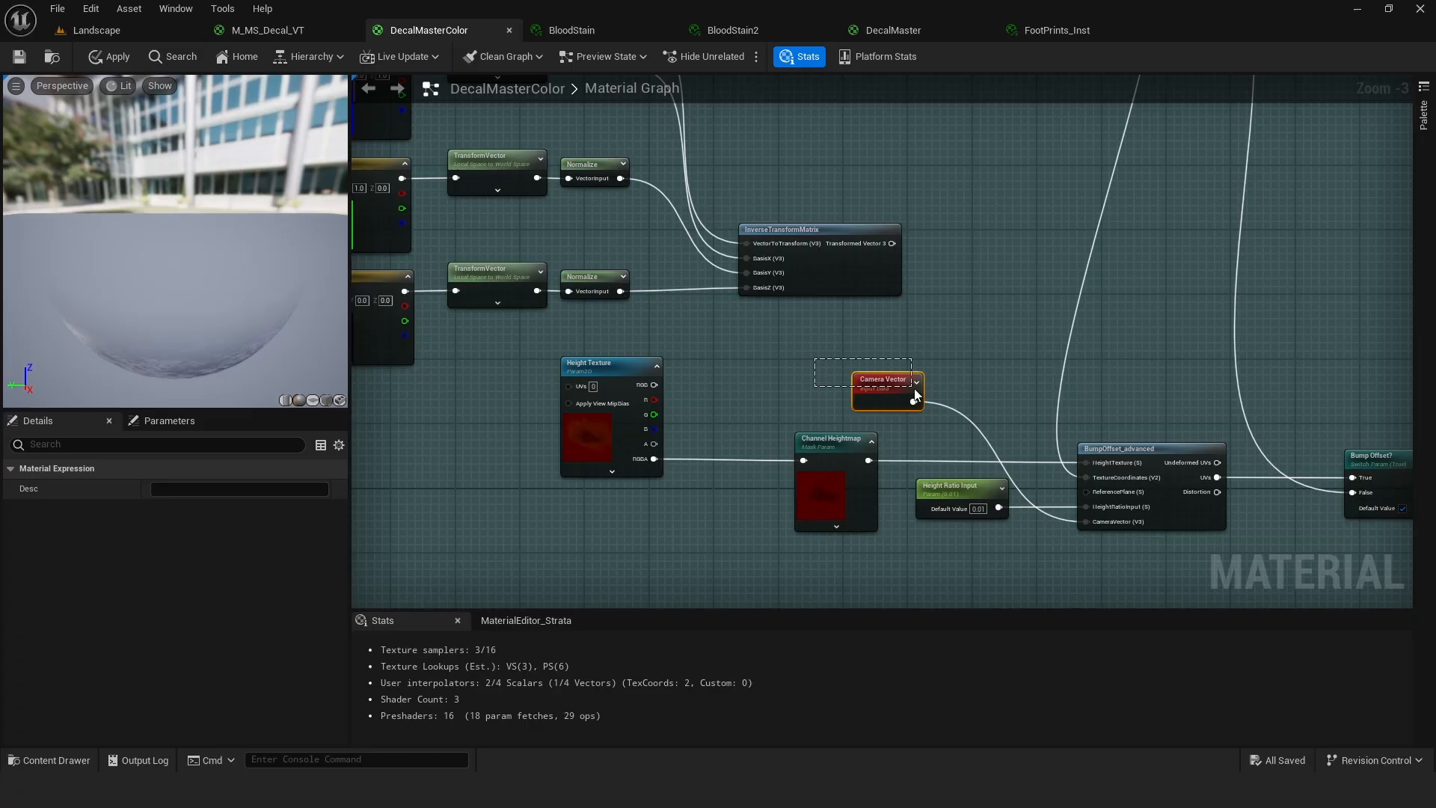
Delete the added Camera Vector node and reconnect InverseTransformMatrix's output to the CameraVector input of BumpOffset_advanced.
key(Delete)
right_drag(937, 249, 1108, 420)
right_drag(1050, 378, 975, 346)
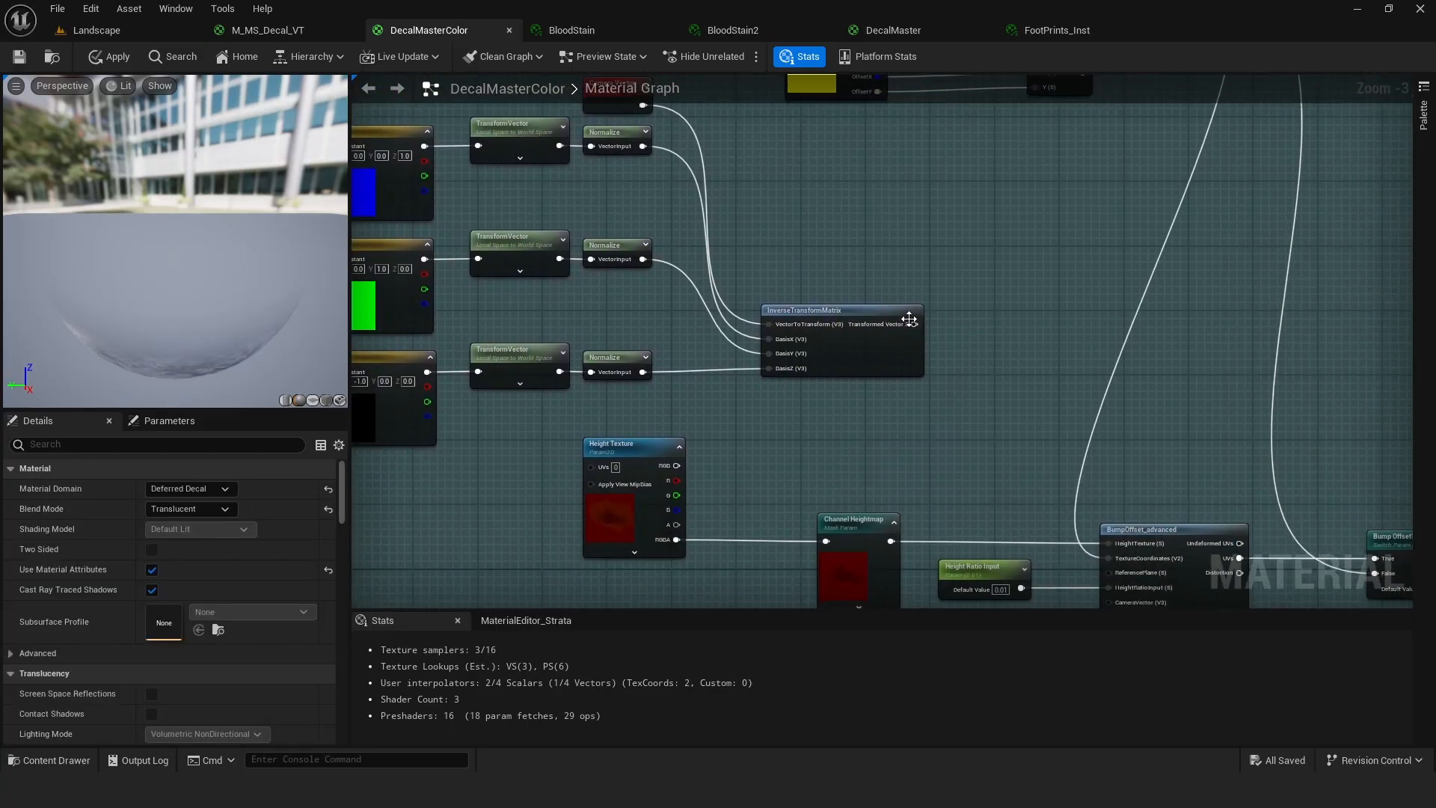
drag(913, 324, 1111, 434)
Move the remaining Camera Vector node upward, clear of the first Normalize node.
right_drag(772, 276, 805, 332)
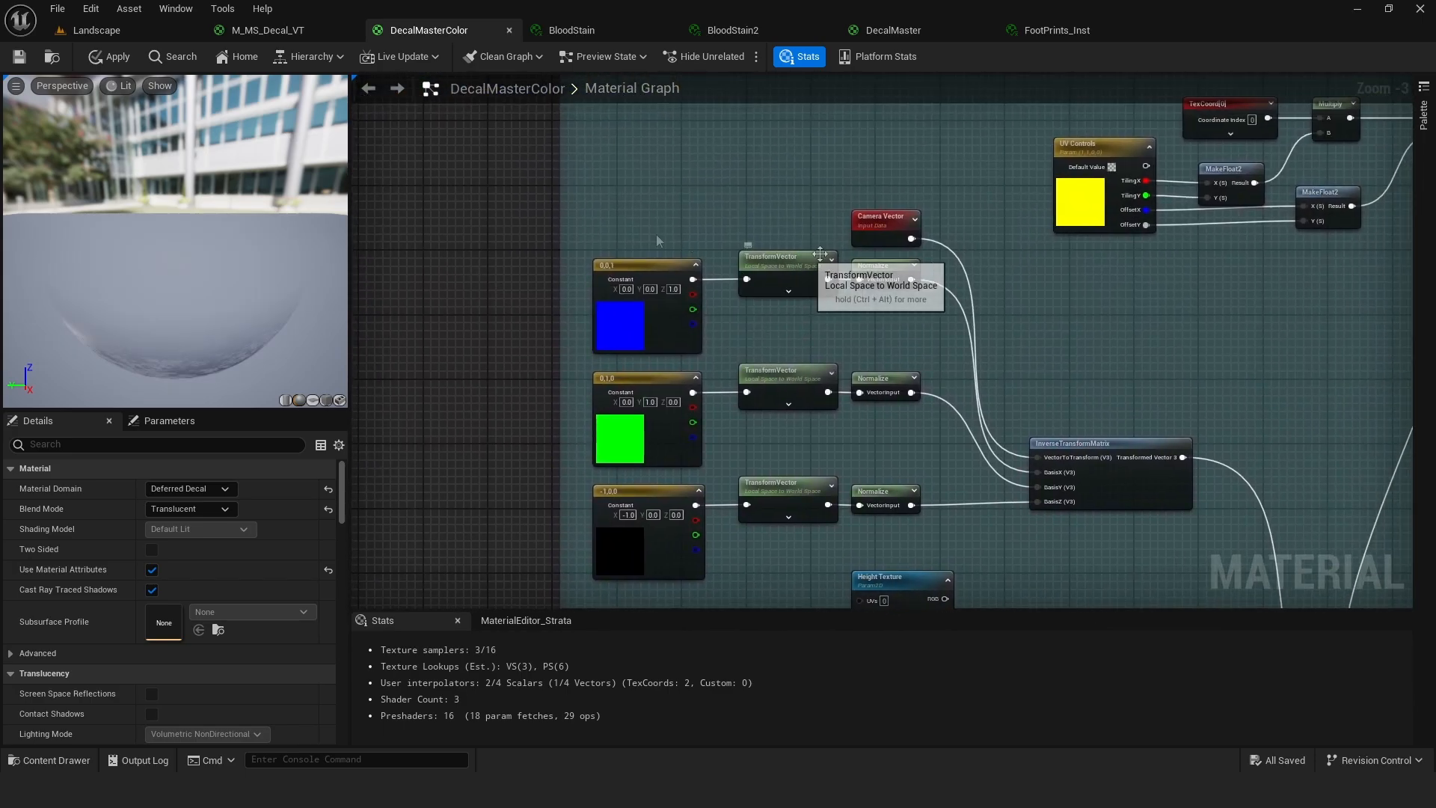
drag(875, 232, 863, 191)
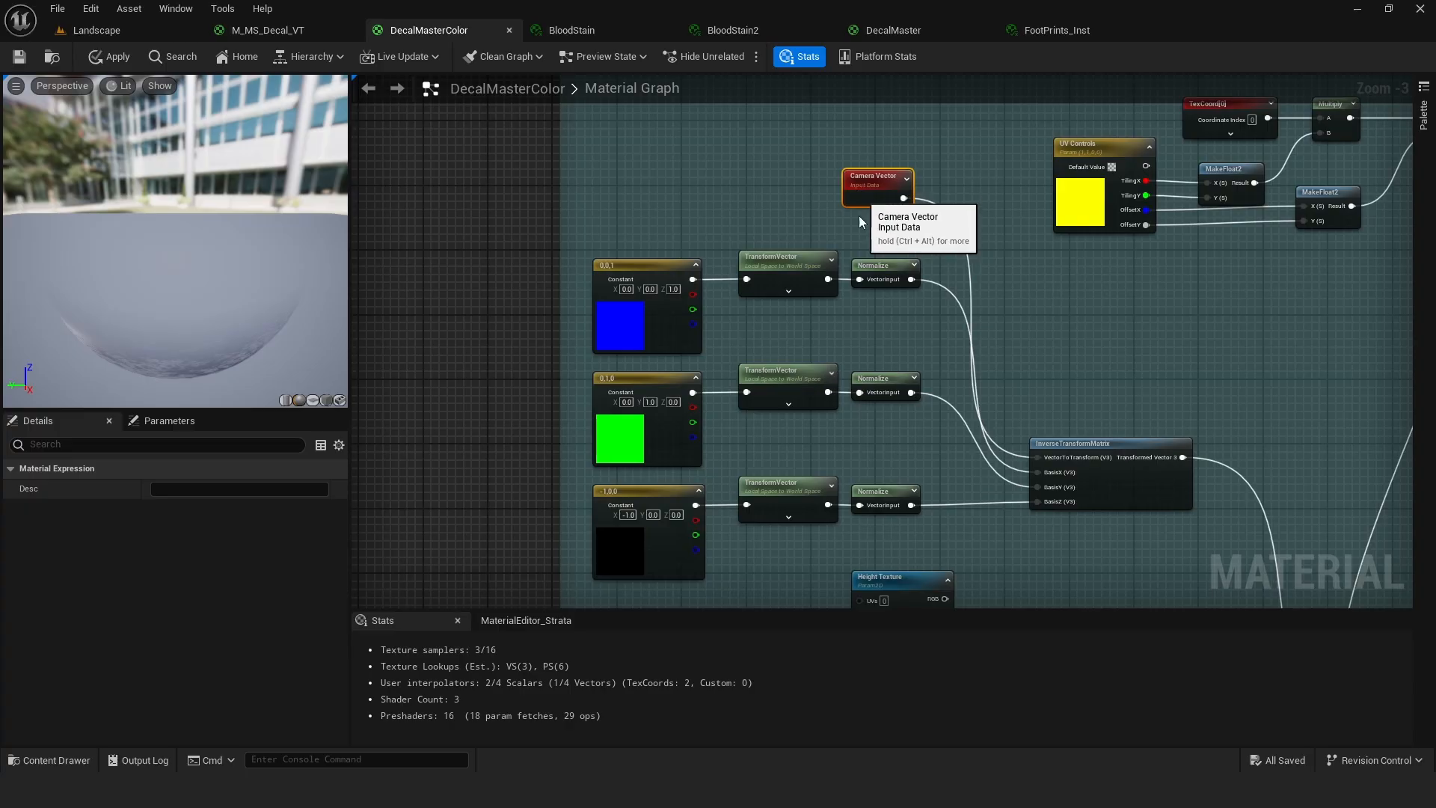
right_drag(866, 232, 938, 249)
Examine the three axis constants with their TransformVector and Normalize nodes, selecting the first TransformVector and its Normalize node.
right_drag(803, 336, 756, 289)
scroll(780, 304, up, 2)
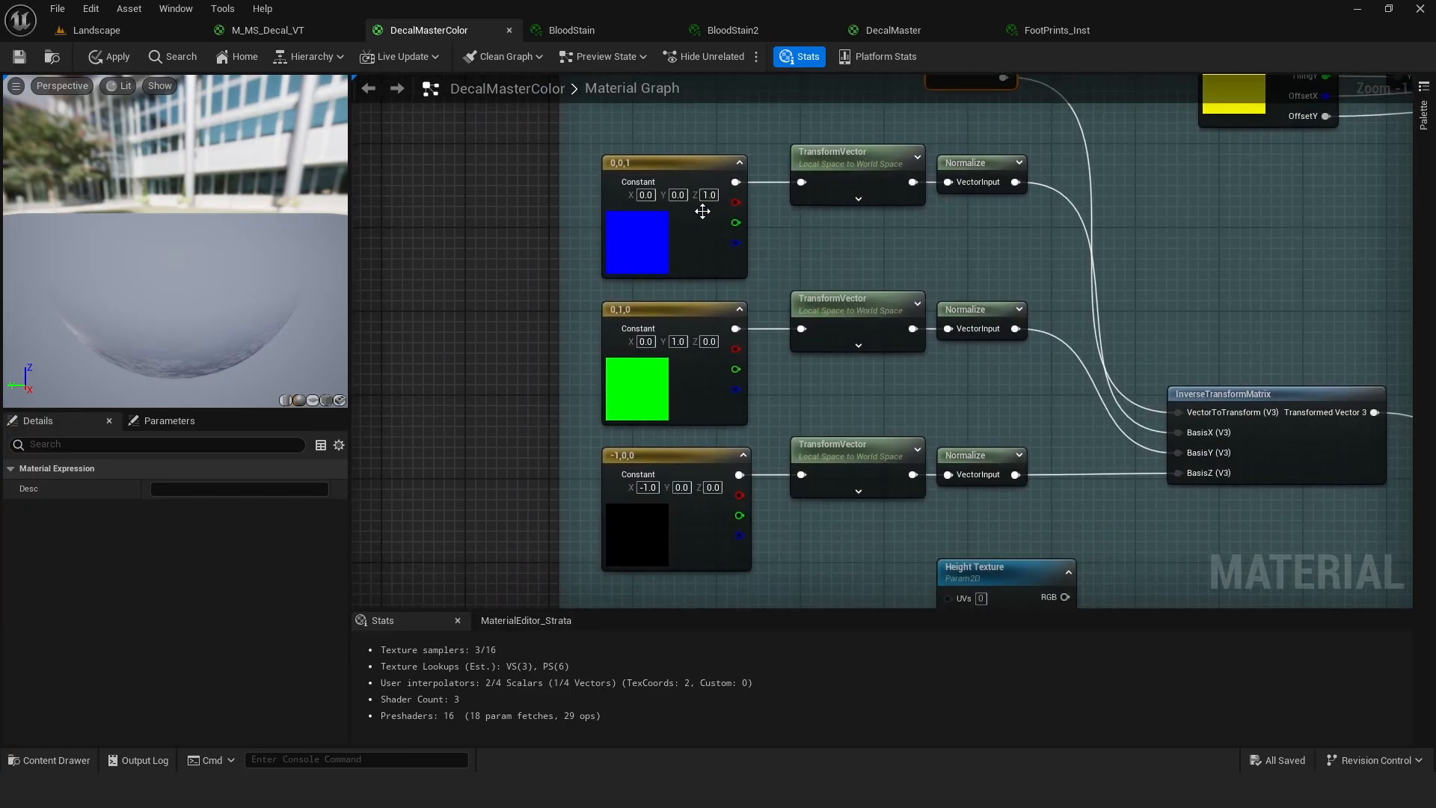
click(841, 178)
right_drag(906, 228, 840, 240)
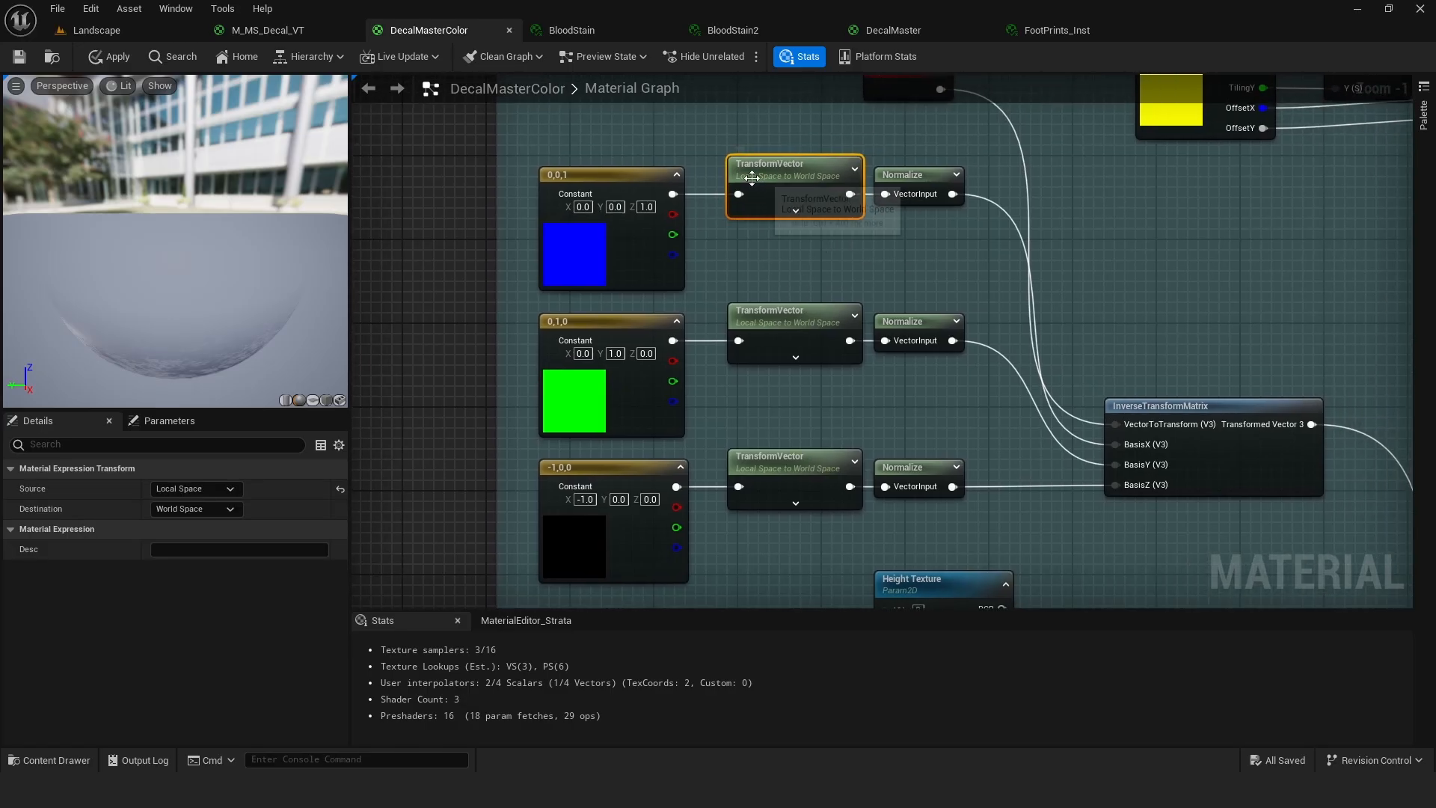
click(915, 180)
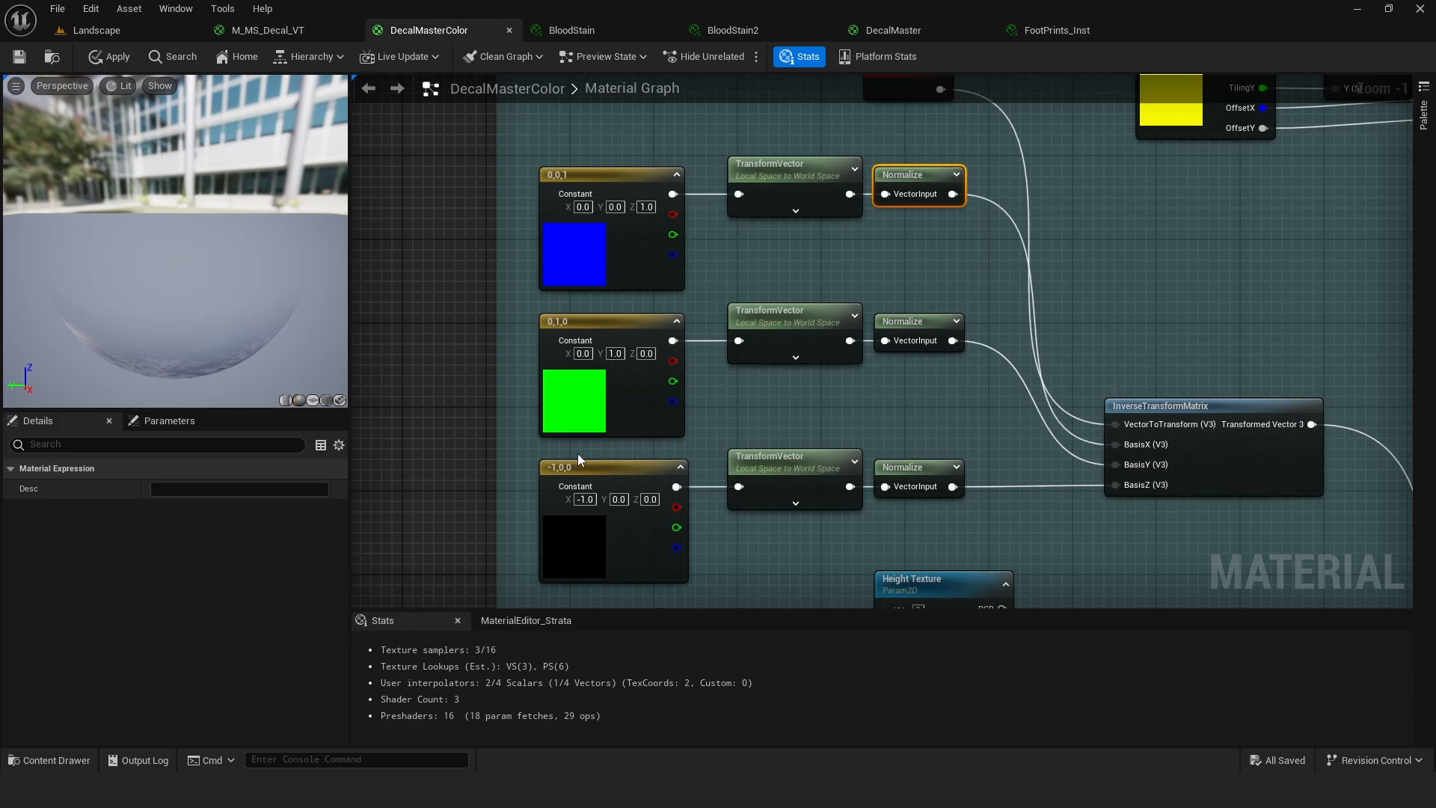
right_drag(577, 453, 566, 414)
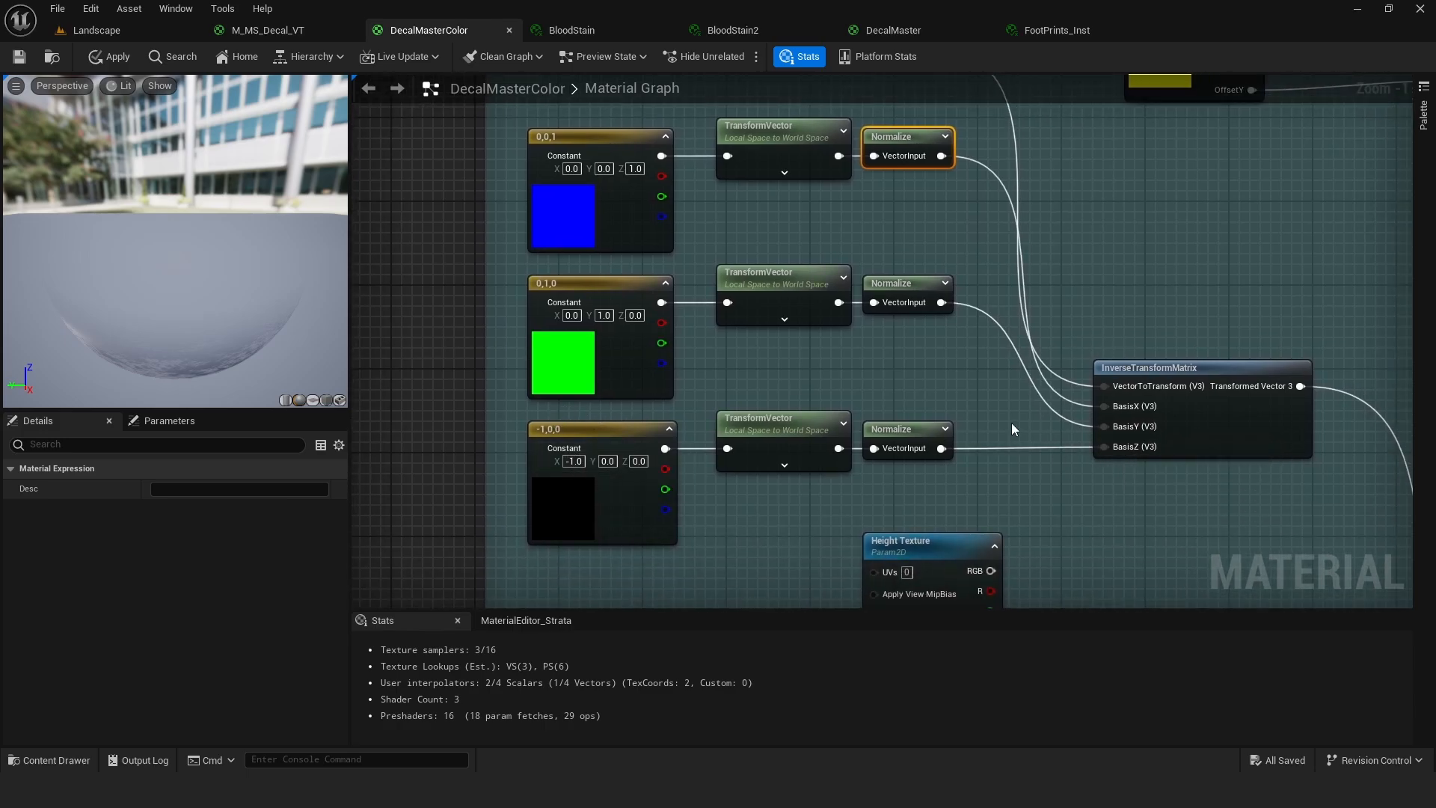
Trace InverseTransformMatrix's output to BumpOffset_advanced, and look over the entire UV Manipulations network.
right_drag(1012, 424, 774, 354)
scroll(1001, 437, down, 1)
scroll(1084, 457, down, 1)
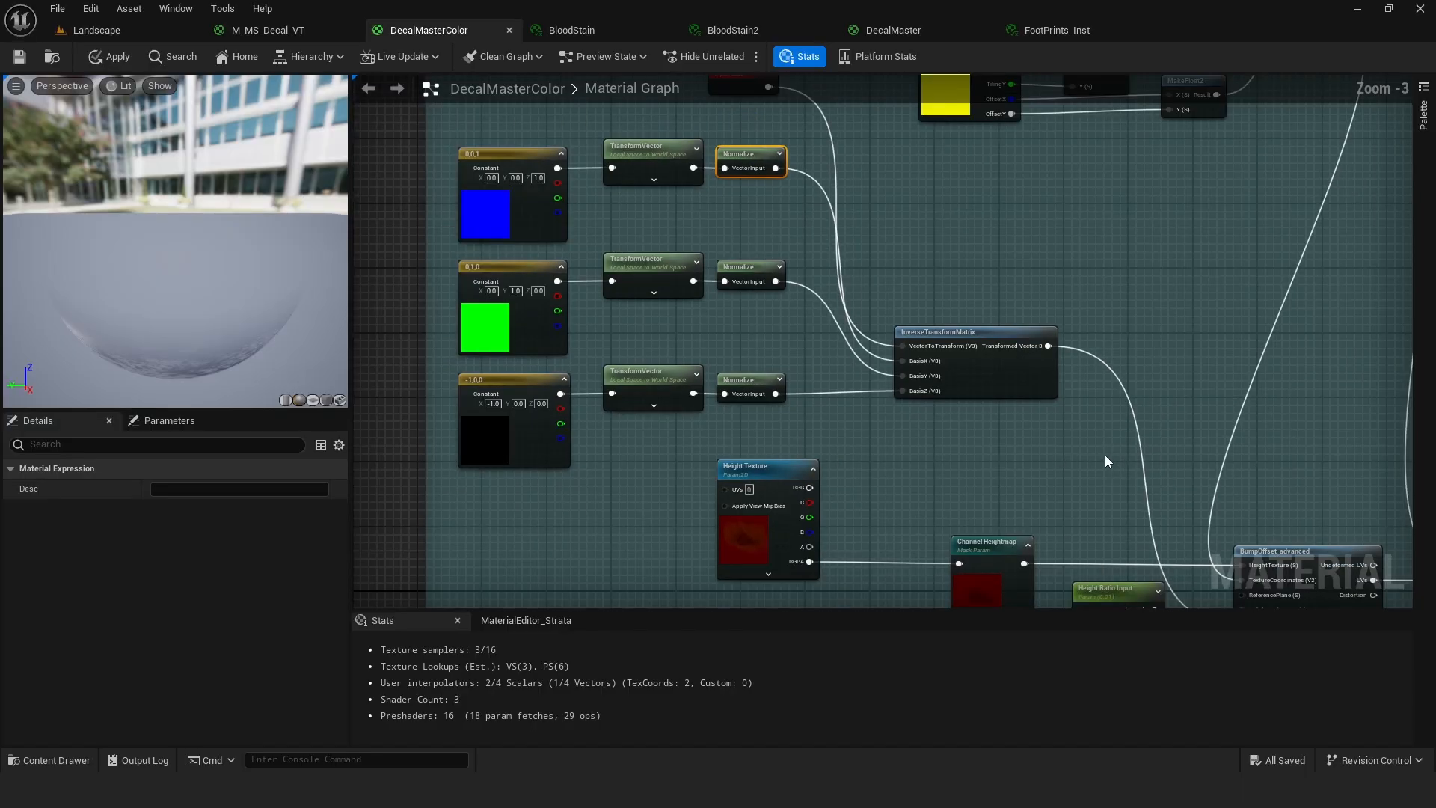
right_drag(1158, 462, 859, 349)
scroll(920, 348, down, 1)
right_drag(947, 371, 960, 453)
scroll(944, 393, down, 1)
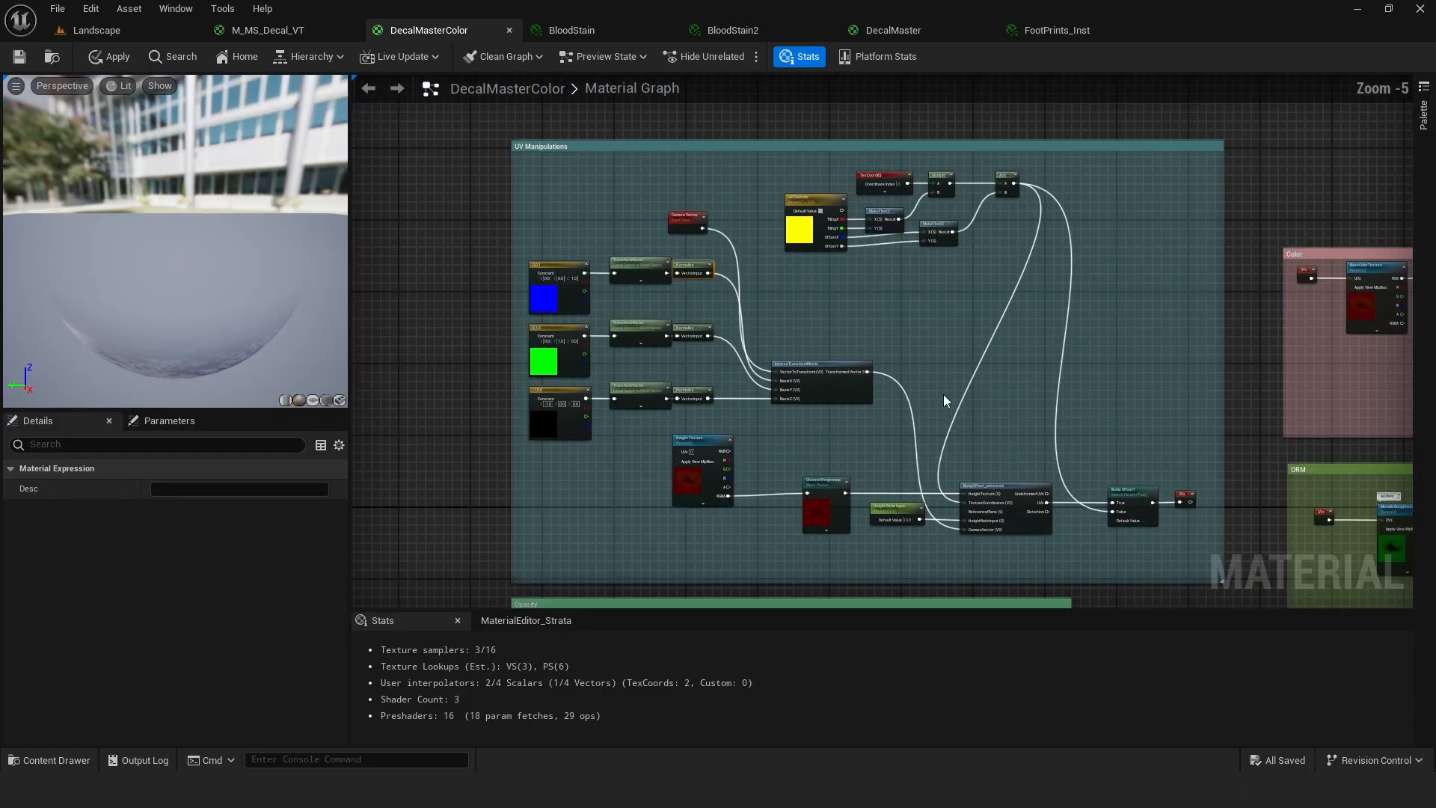
drag(485, 140, 1232, 588)
click(1138, 441)
Look over the Opacity group and save all changes.
right_drag(1115, 457, 1010, 134)
right_drag(1039, 408, 1186, 368)
scroll(982, 352, up, 1)
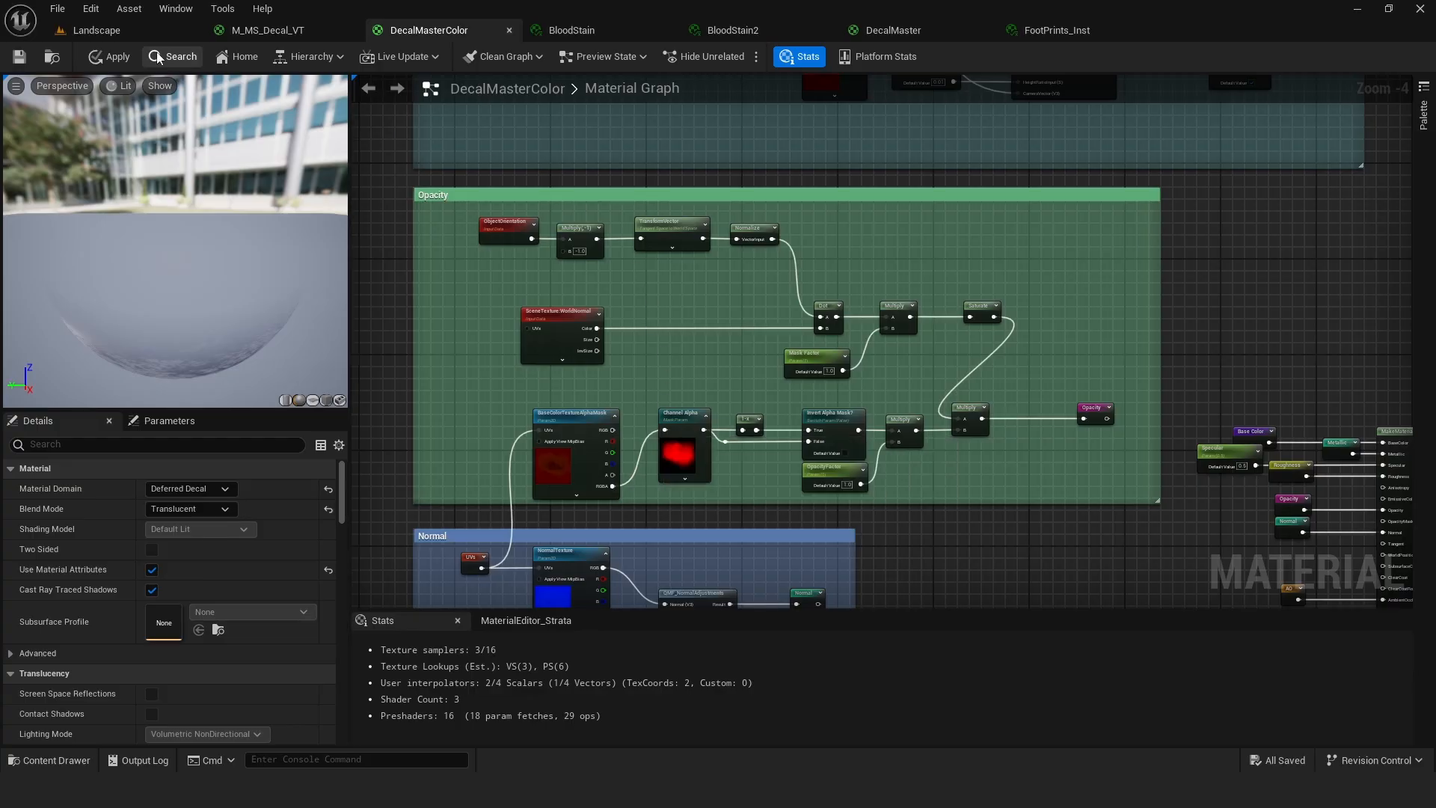
click(59, 10)
click(164, 183)
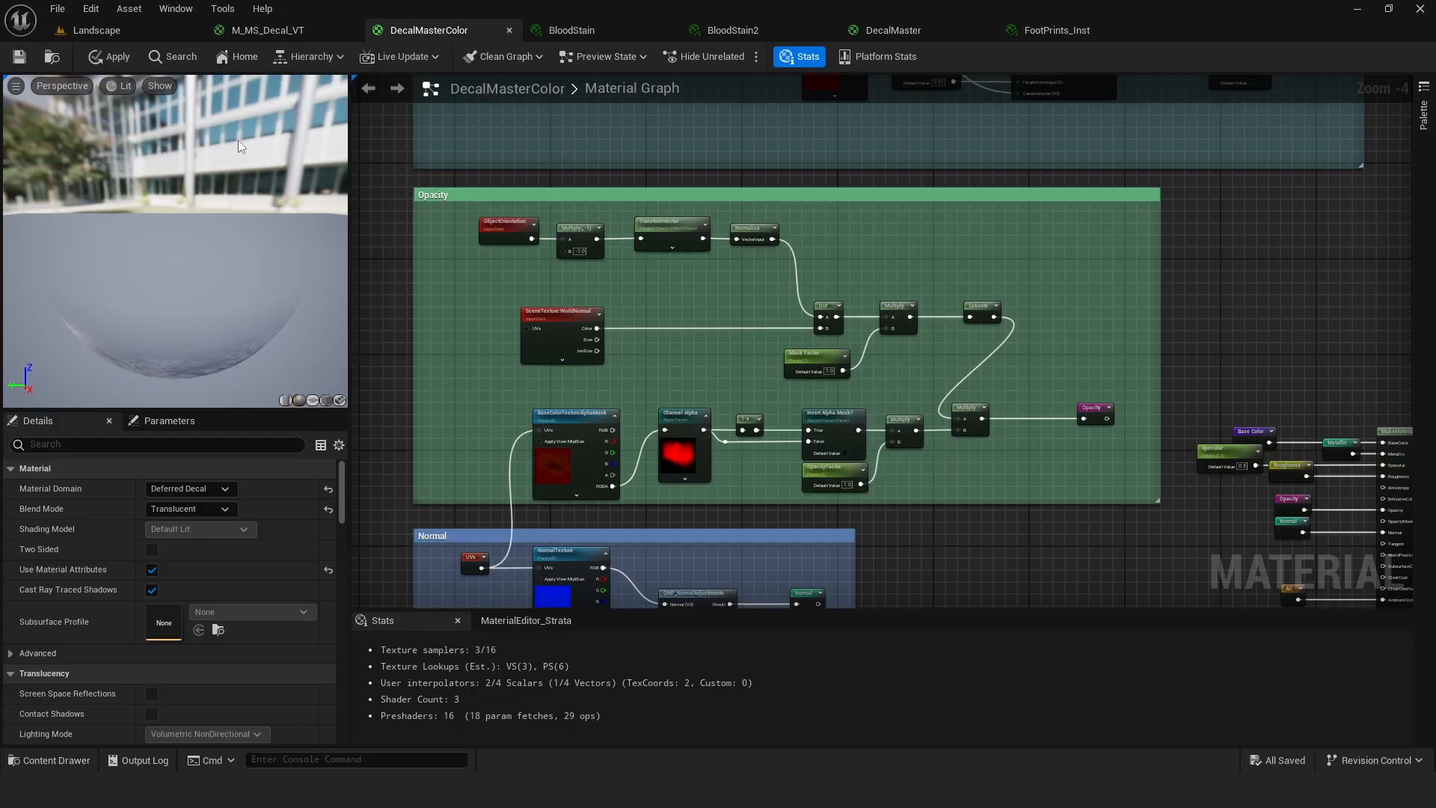
Return to the UV Manipulations group, mark its whole node network for review, and clear the selection.
right_drag(650, 163, 622, 515)
scroll(713, 431, down, 1)
right_drag(814, 294, 804, 407)
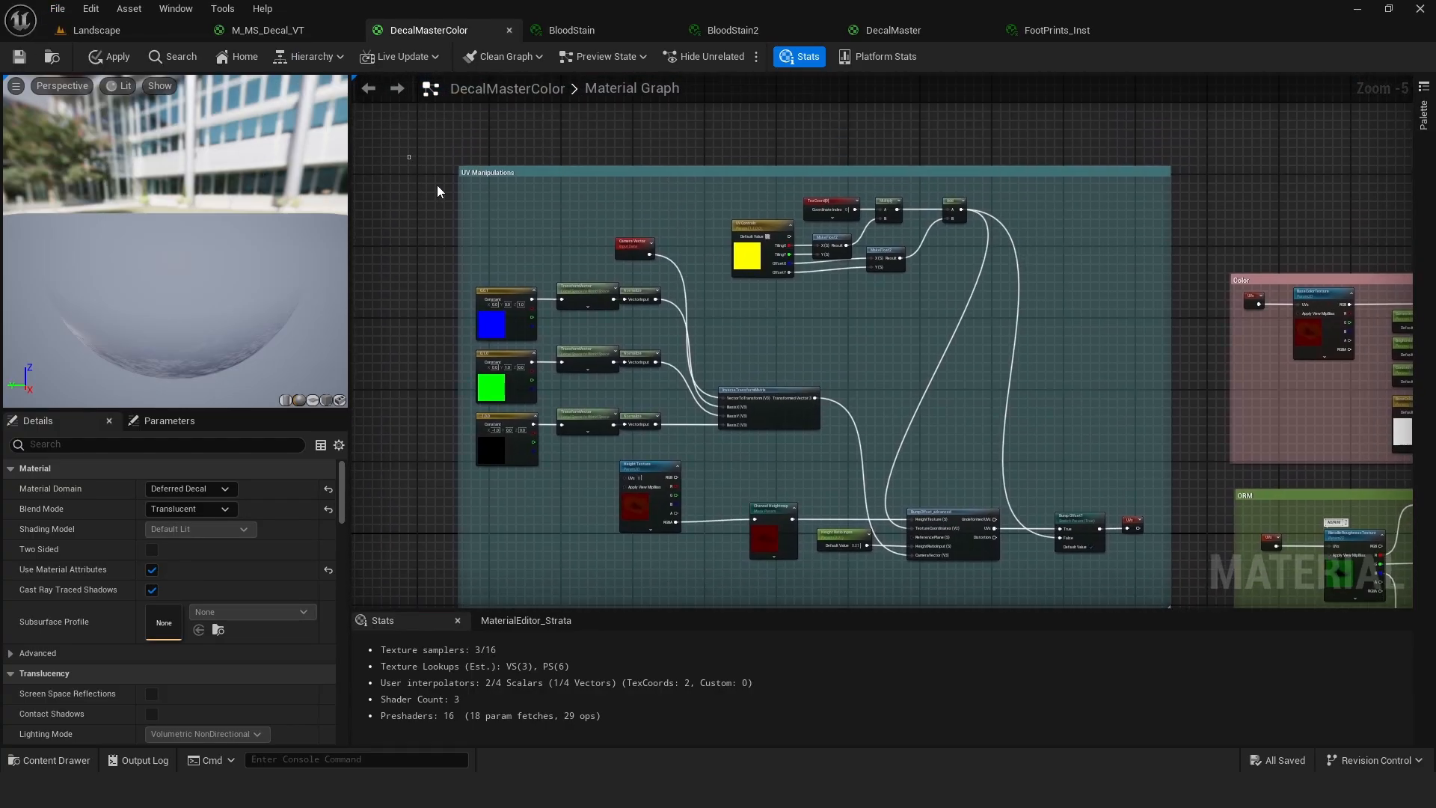
drag(437, 192, 1204, 559)
right_drag(1204, 559, 1195, 500)
click(376, 173)
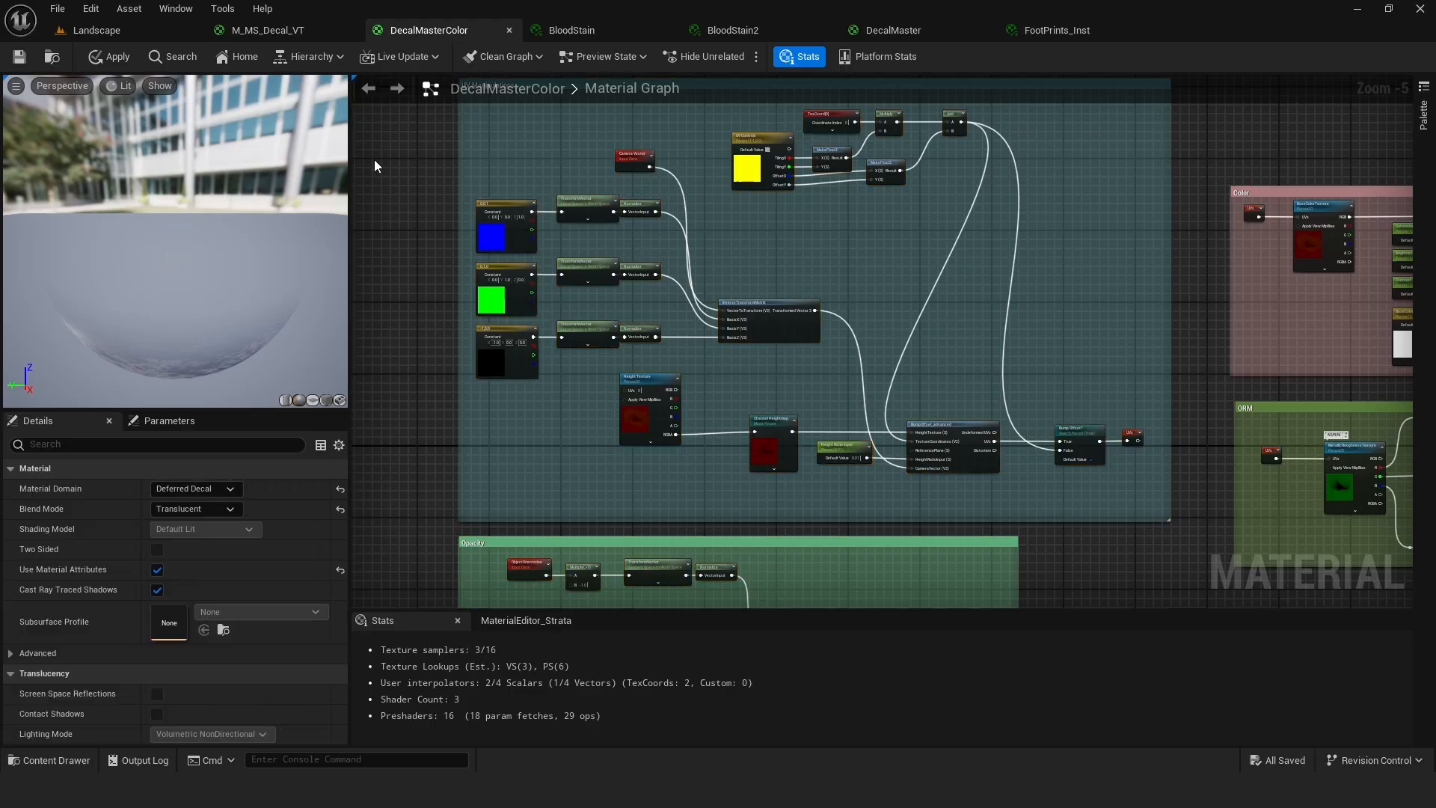
Switch to the Landscape level, select the Spline_PCGTireTrack actor to view its tracks, and find the footprint decal on the white surface.
click(78, 33)
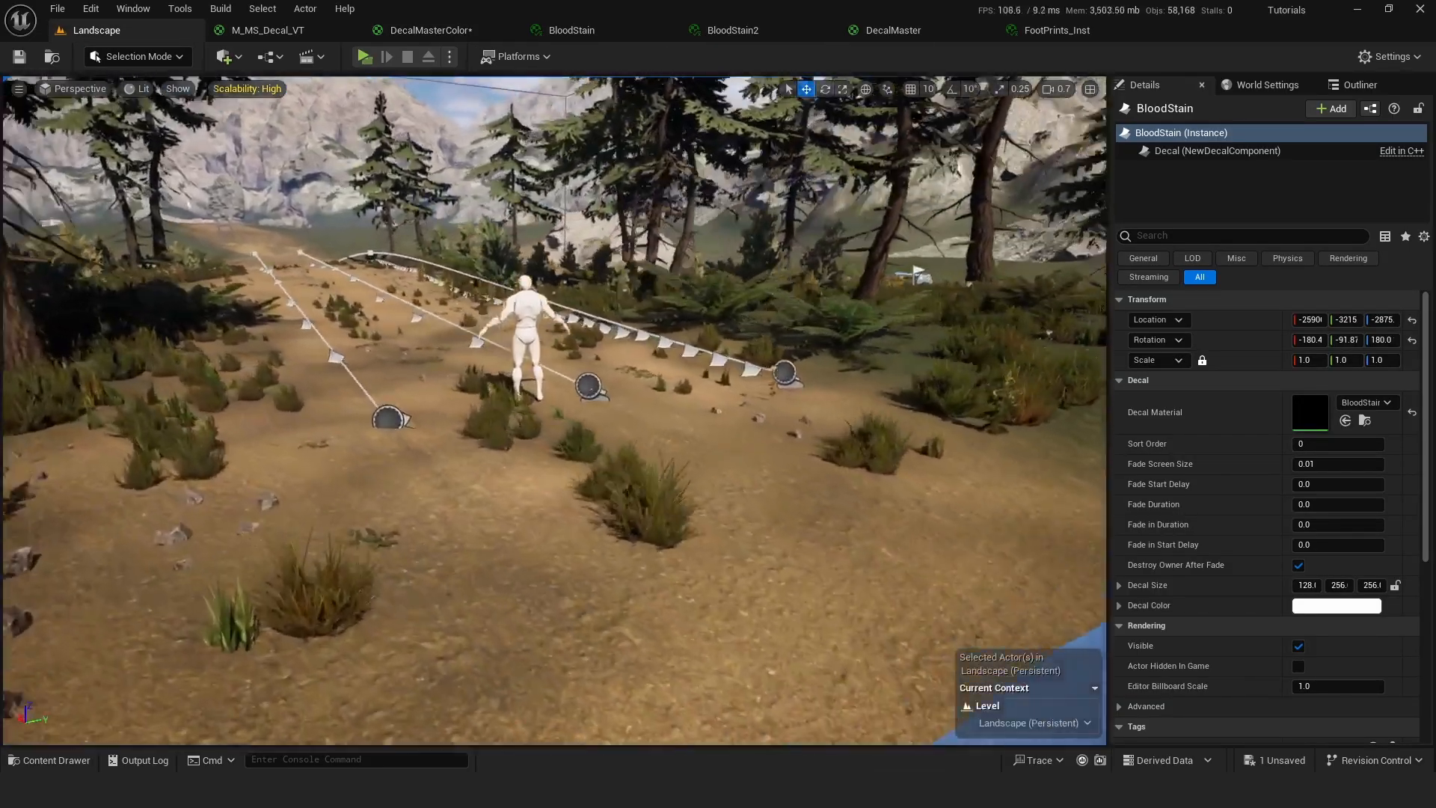
right_drag(642, 410, 782, 460)
click(571, 397)
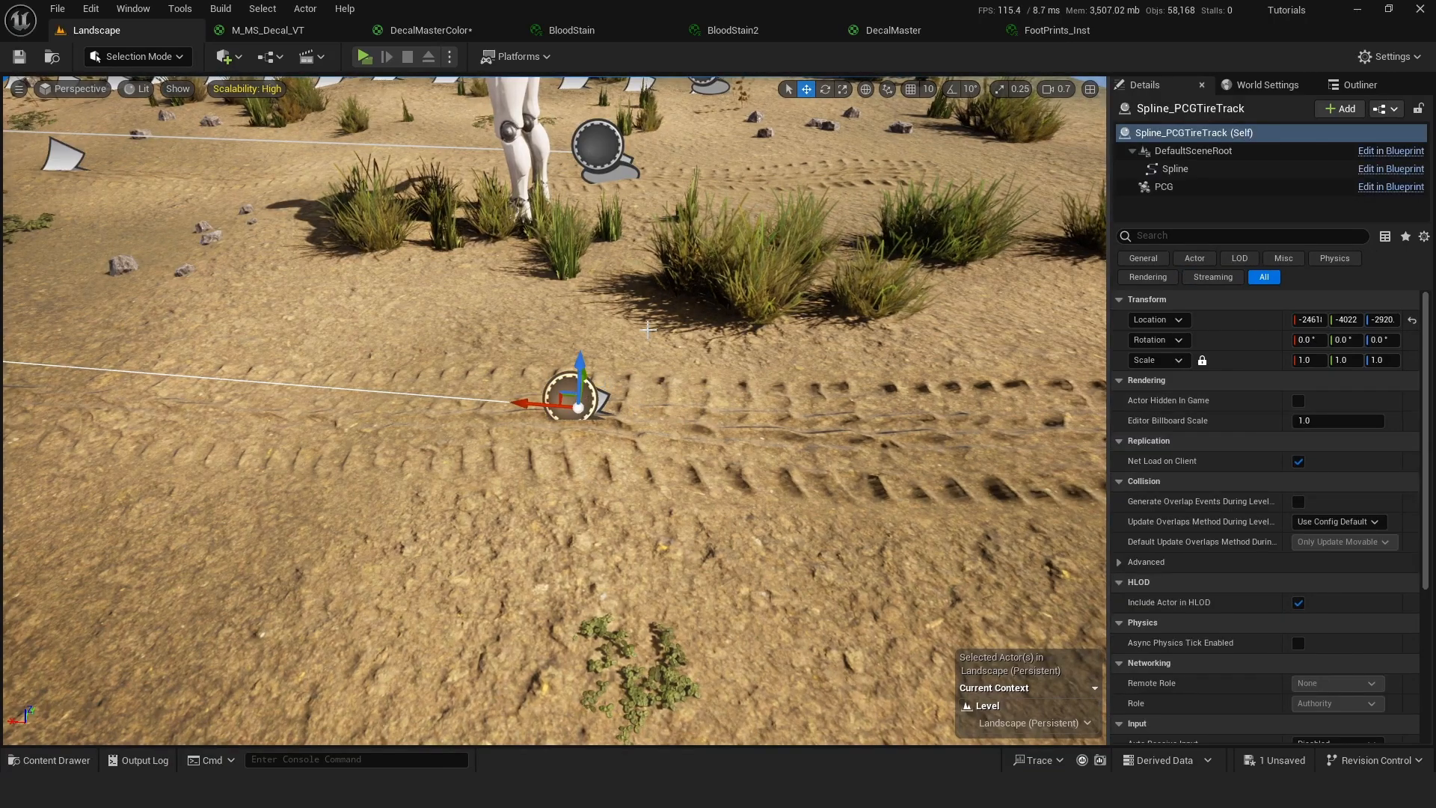
right_drag(605, 382, 672, 342)
key(w)
scroll(604, 382, up, 1)
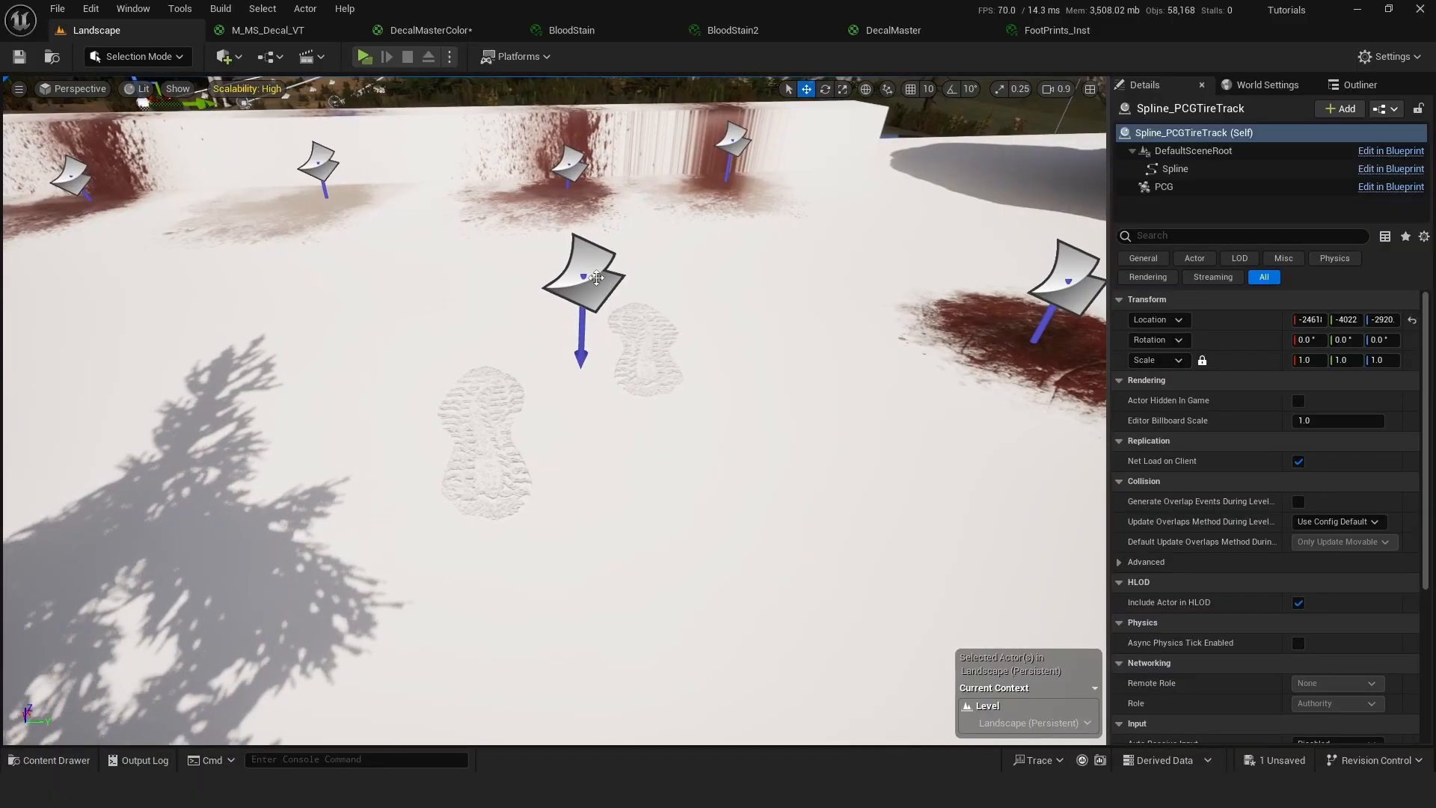
Open the footprint decal's FootPrints_Inst material in a separate window over the Landscape level and enlarge that window.
click(587, 275)
double_click(1311, 419)
drag(1047, 37, 661, 221)
click(110, 32)
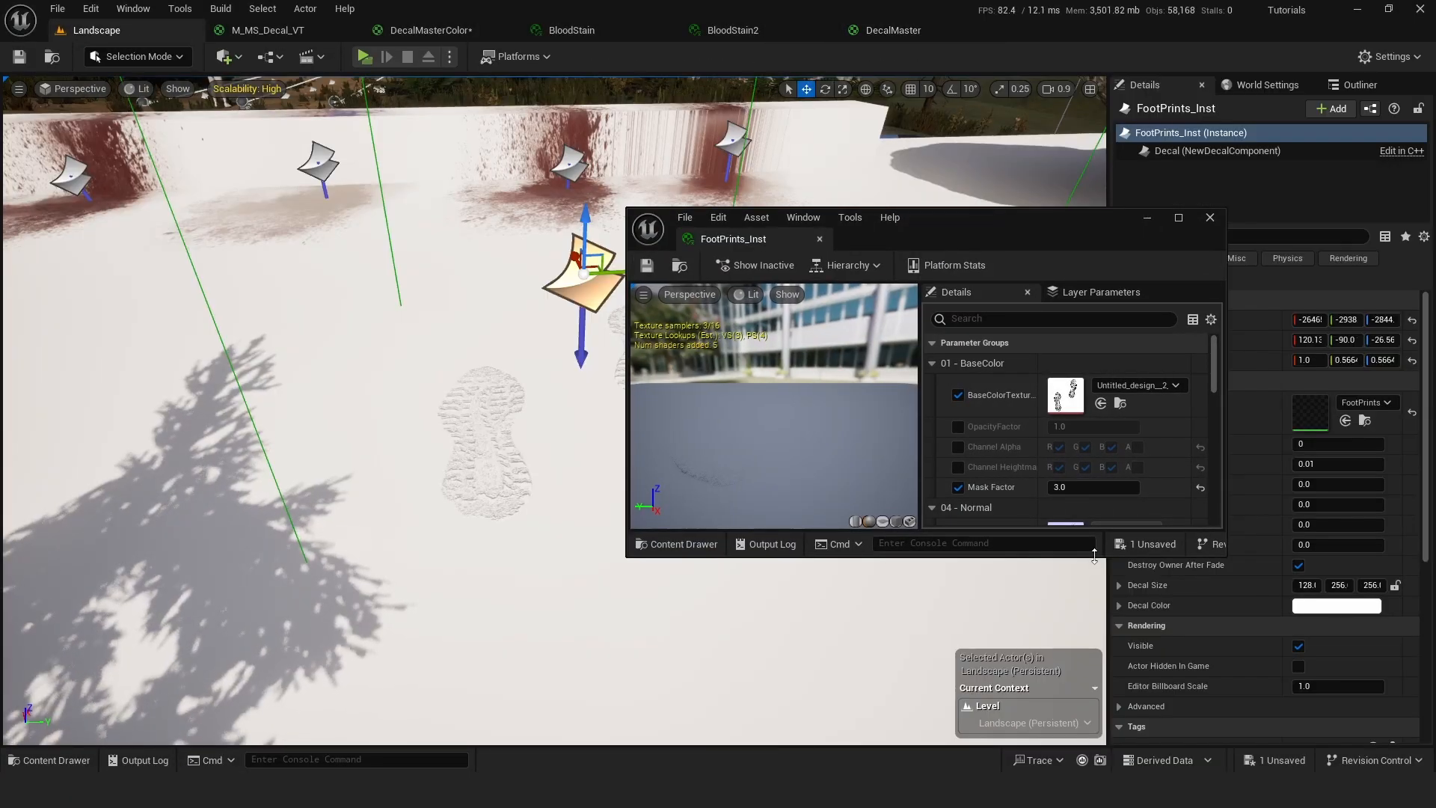
drag(1060, 558, 1061, 756)
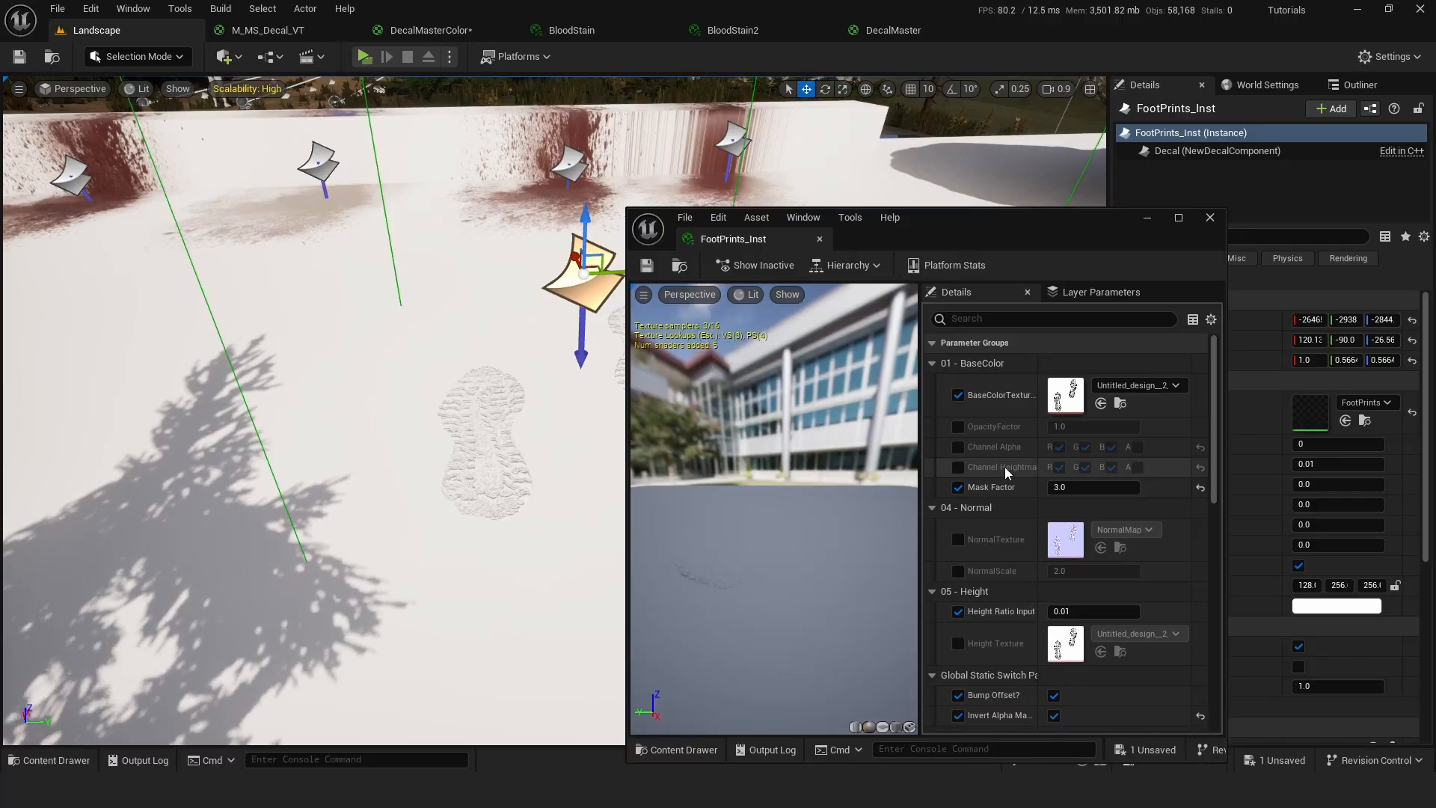
Examine the Height Ratio Input and Bump Offset? parameters of FootPrints_Inst, keeping the footprint decal focused beside the window.
scroll(997, 452, down, 4)
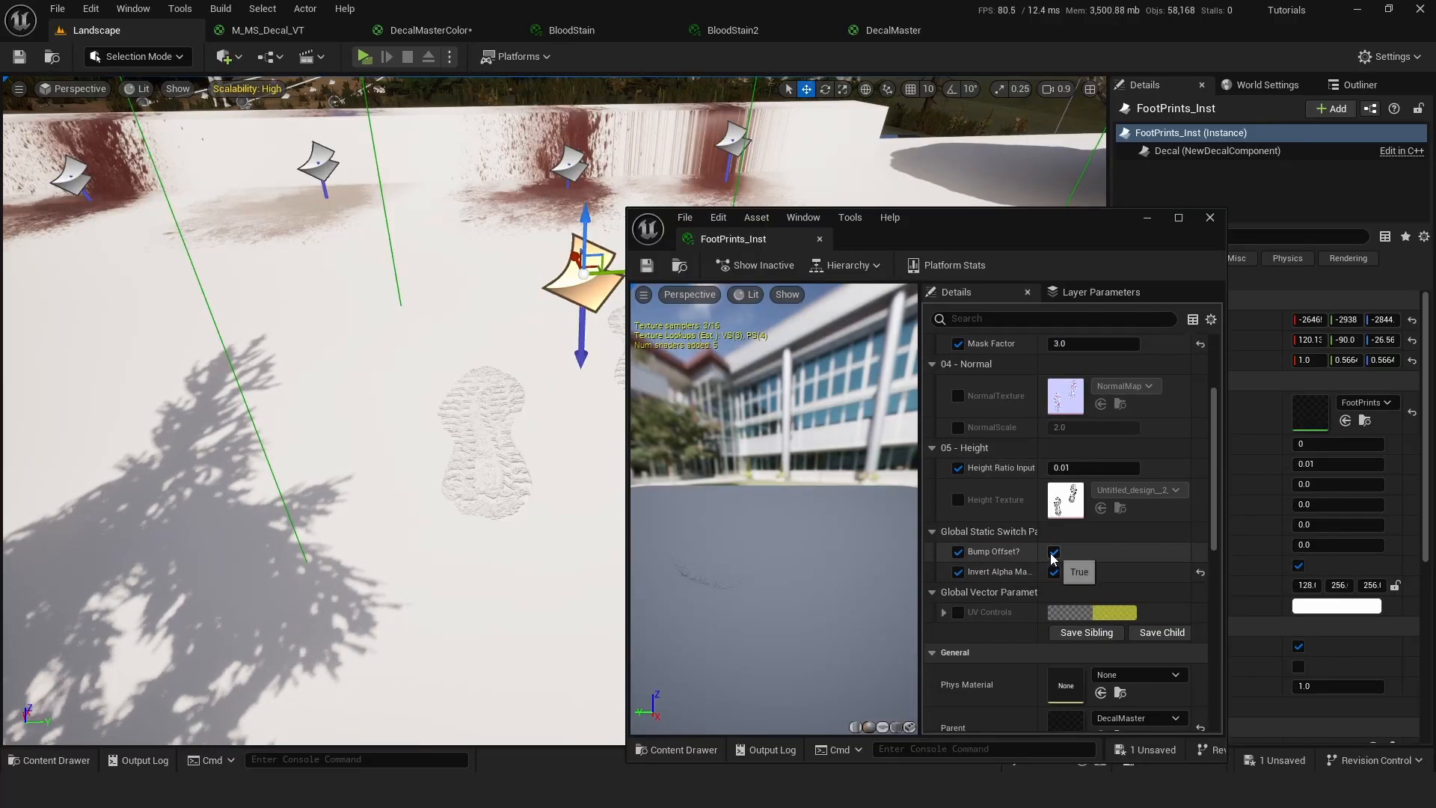
drag(913, 233, 1054, 149)
key(f)
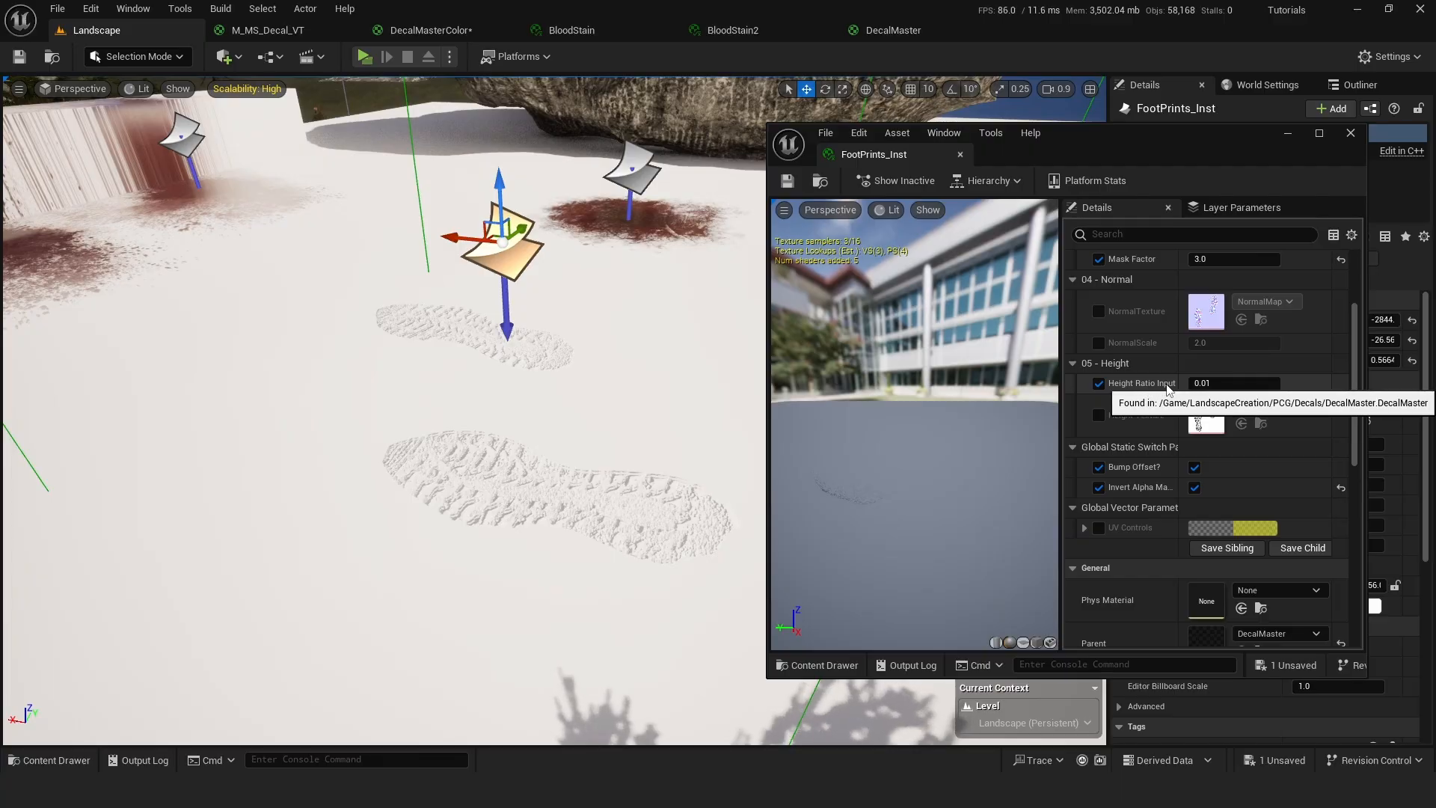
Switch back to DecalMasterColor and select the Height Ratio Input node to compare it with the instance parameter.
click(423, 30)
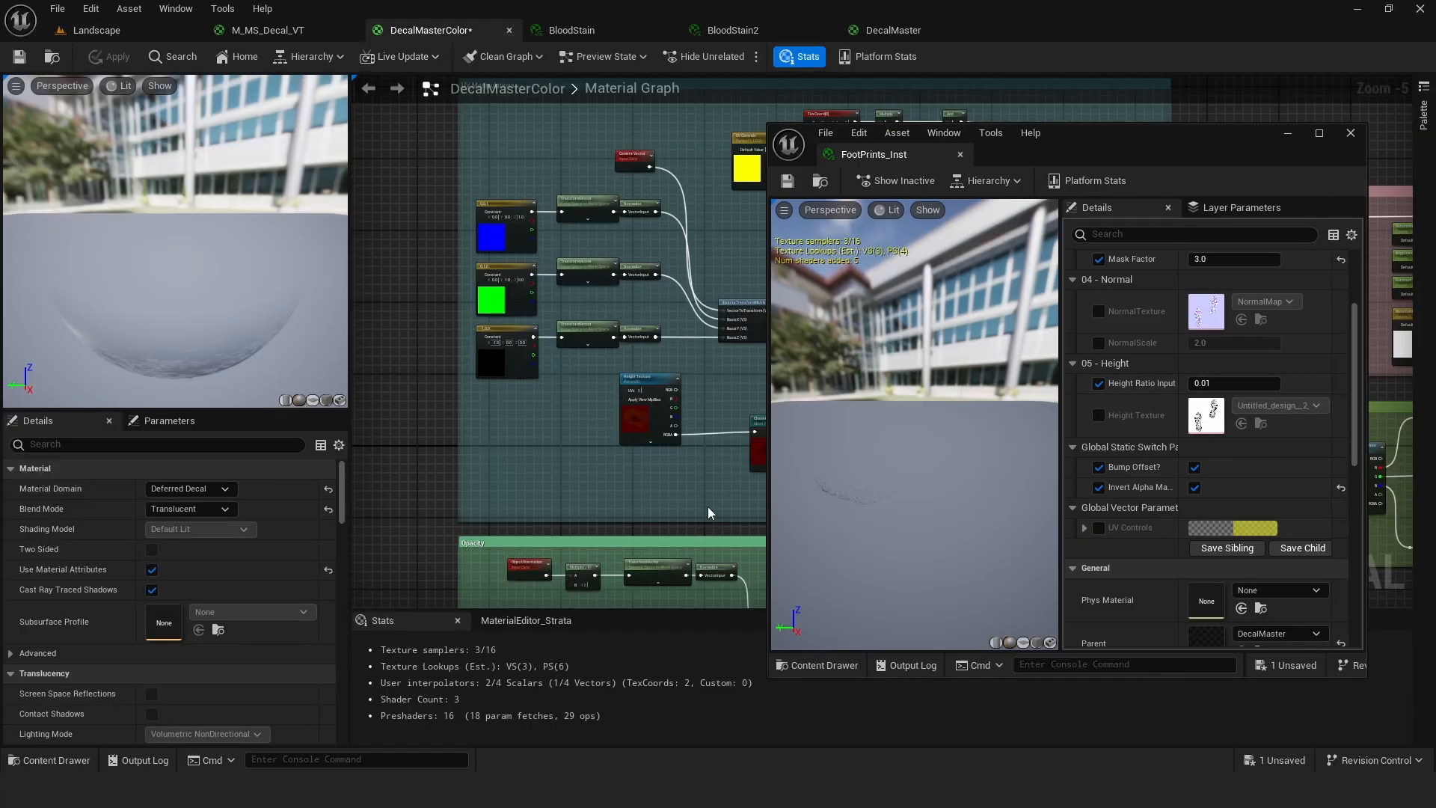
right_drag(711, 514, 522, 472)
scroll(668, 443, up, 5)
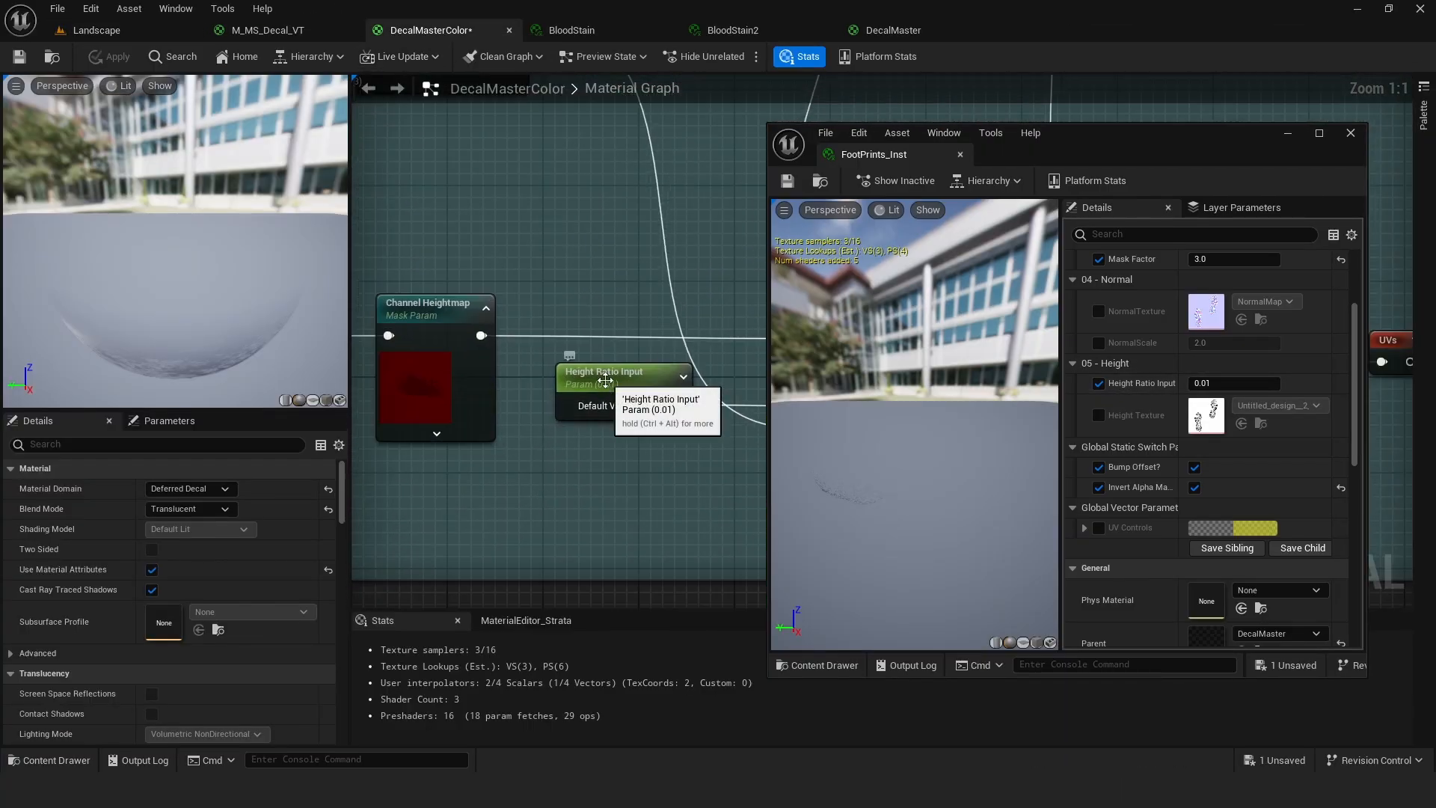
click(604, 379)
scroll(628, 284, down, 5)
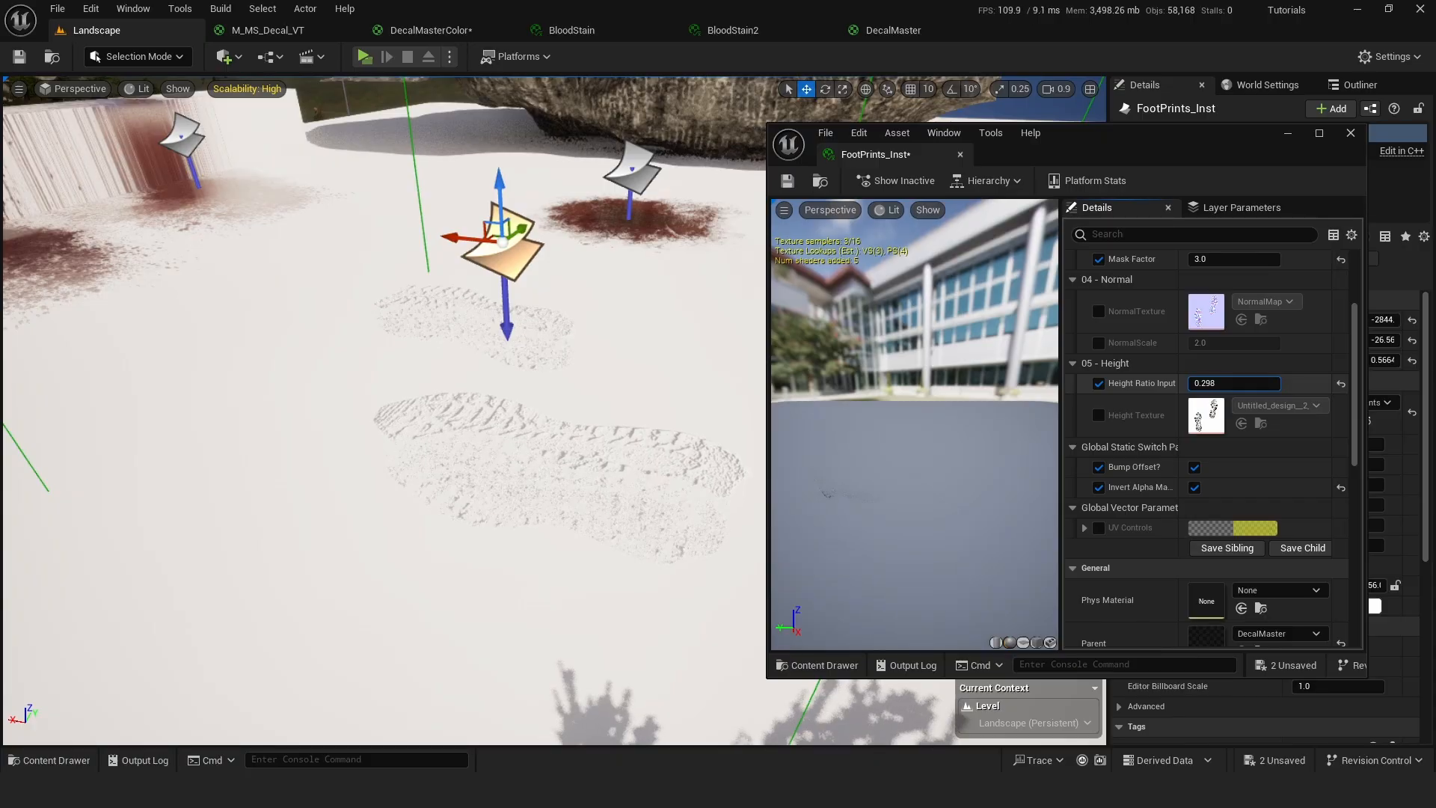
Try a Height Ratio Input of -0.878 in FootPrints_Inst, inspect the footprints from several angles, and reset the parameter to its default 0.01.
drag(1230, 383, 1128, 383)
right_drag(561, 436, 562, 509)
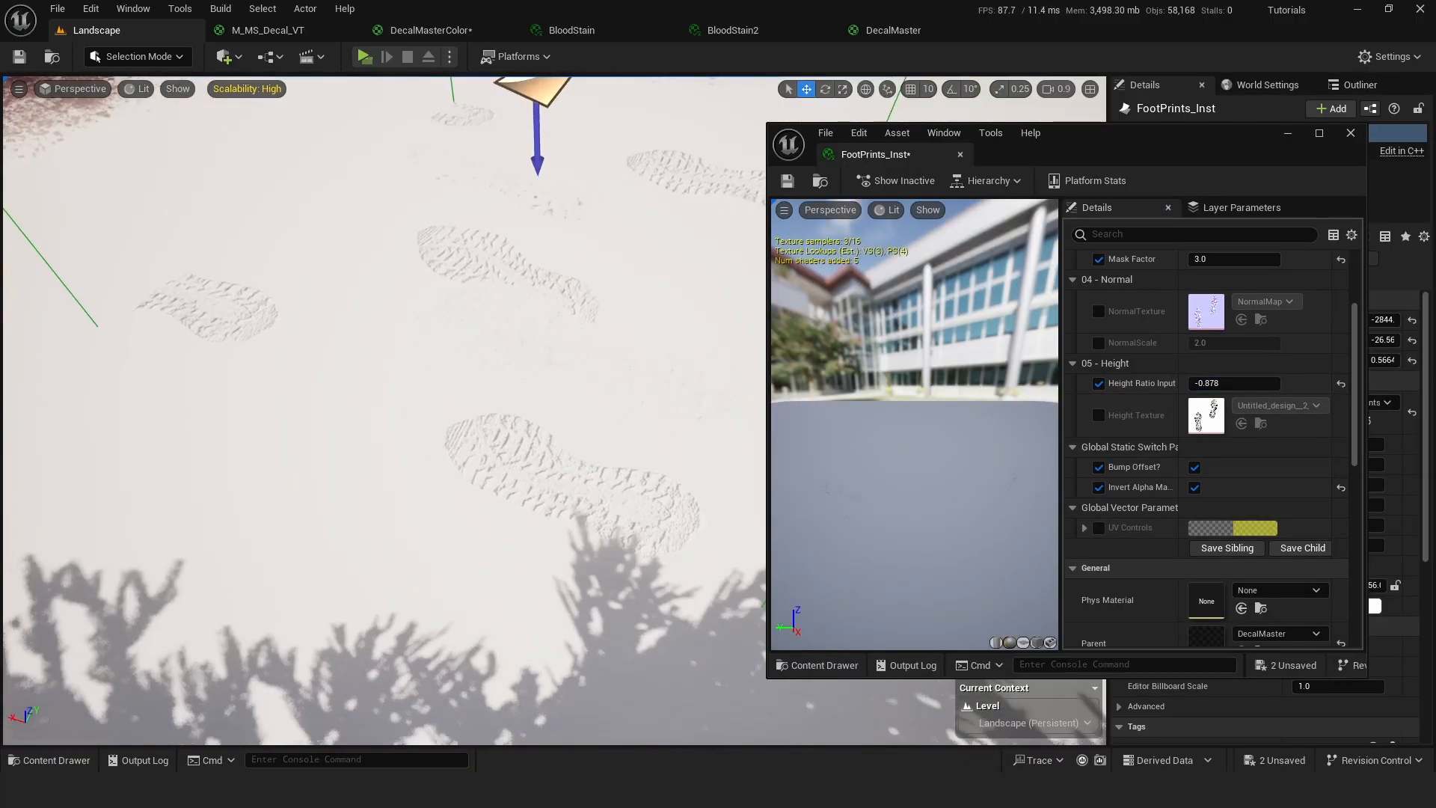
scroll(561, 436, down, 4)
right_drag(561, 436, 516, 479)
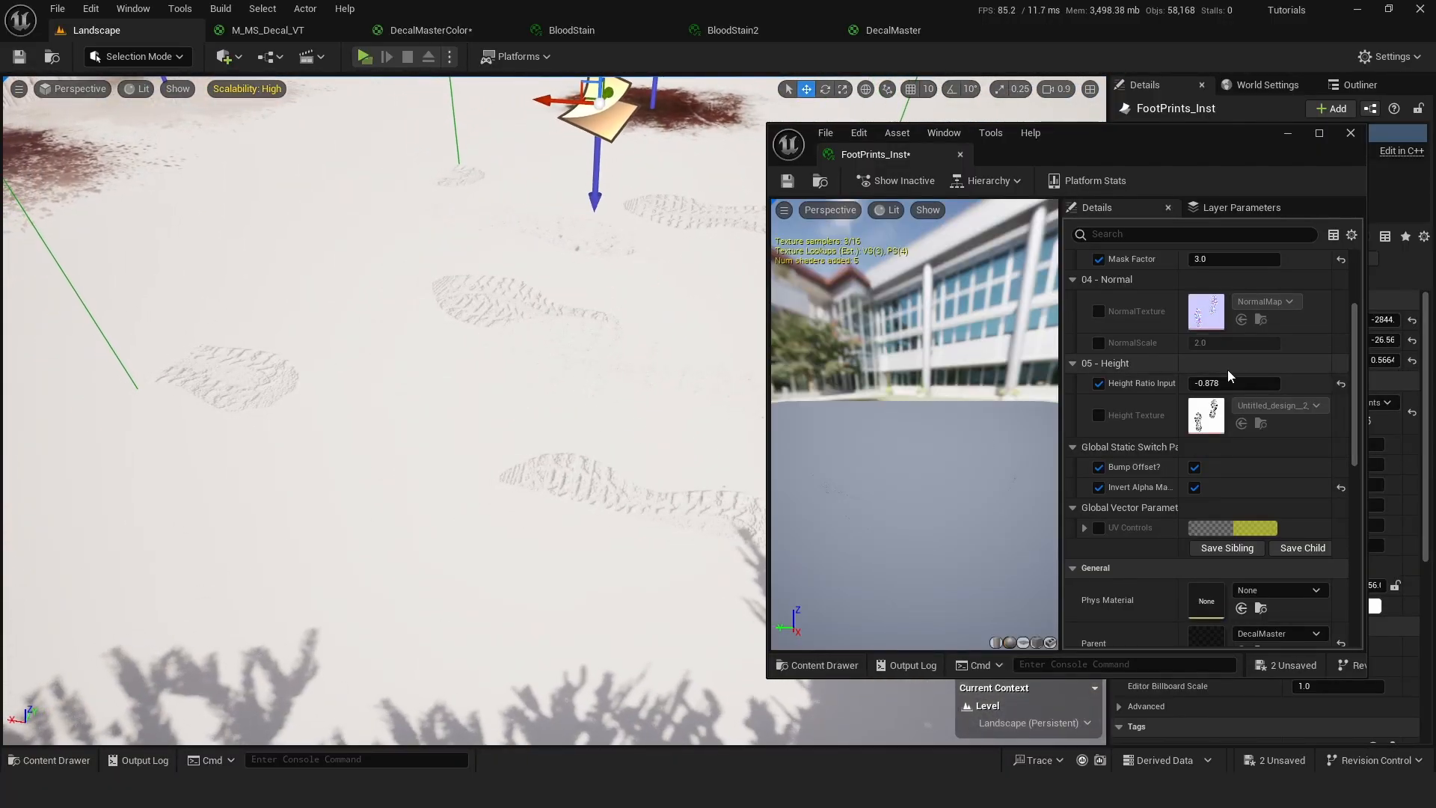
click(1341, 384)
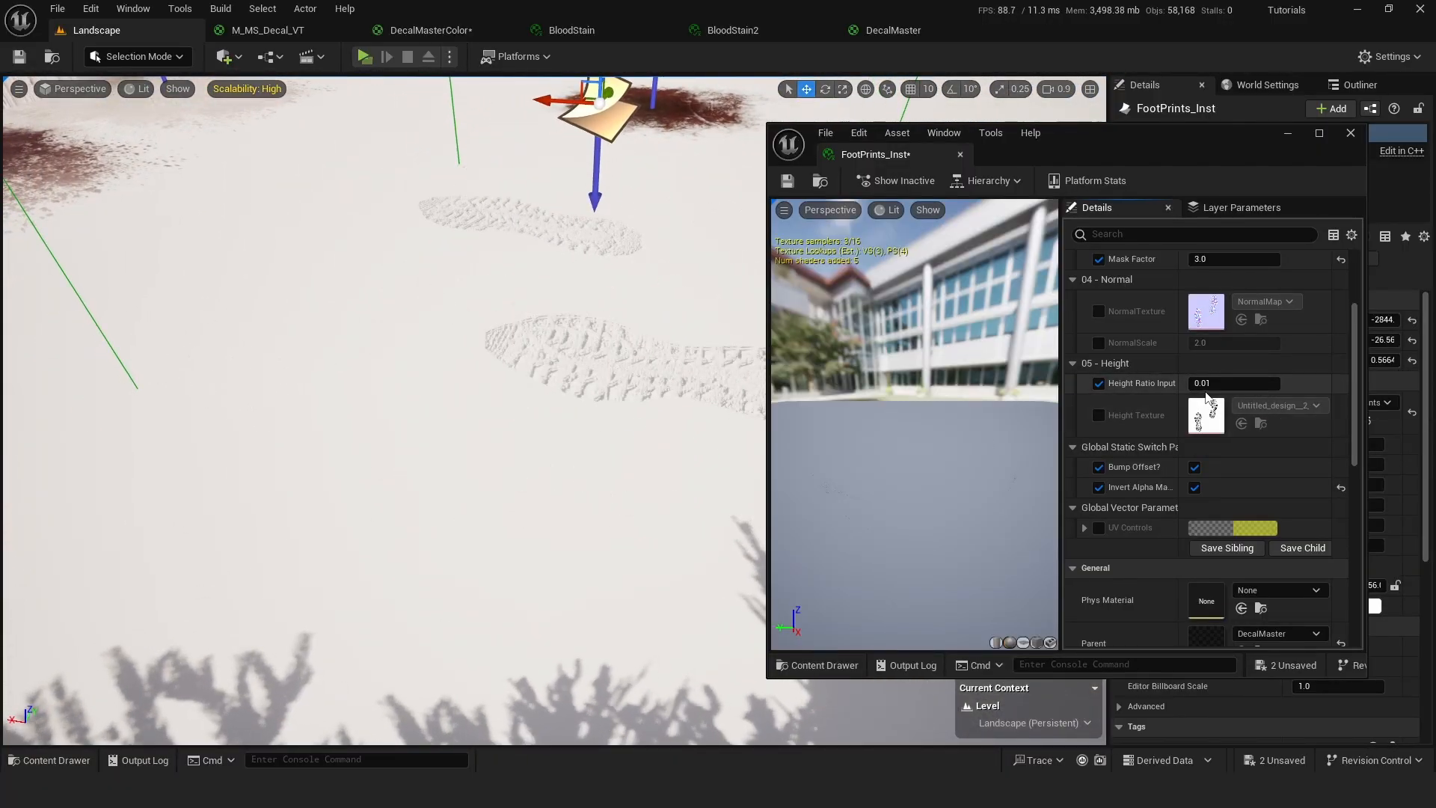
Dock the FootPrints_Inst material instance back among the main editor's open assets and save all unsaved assets.
right_drag(583, 389, 636, 345)
drag(863, 159, 1002, 32)
click(58, 8)
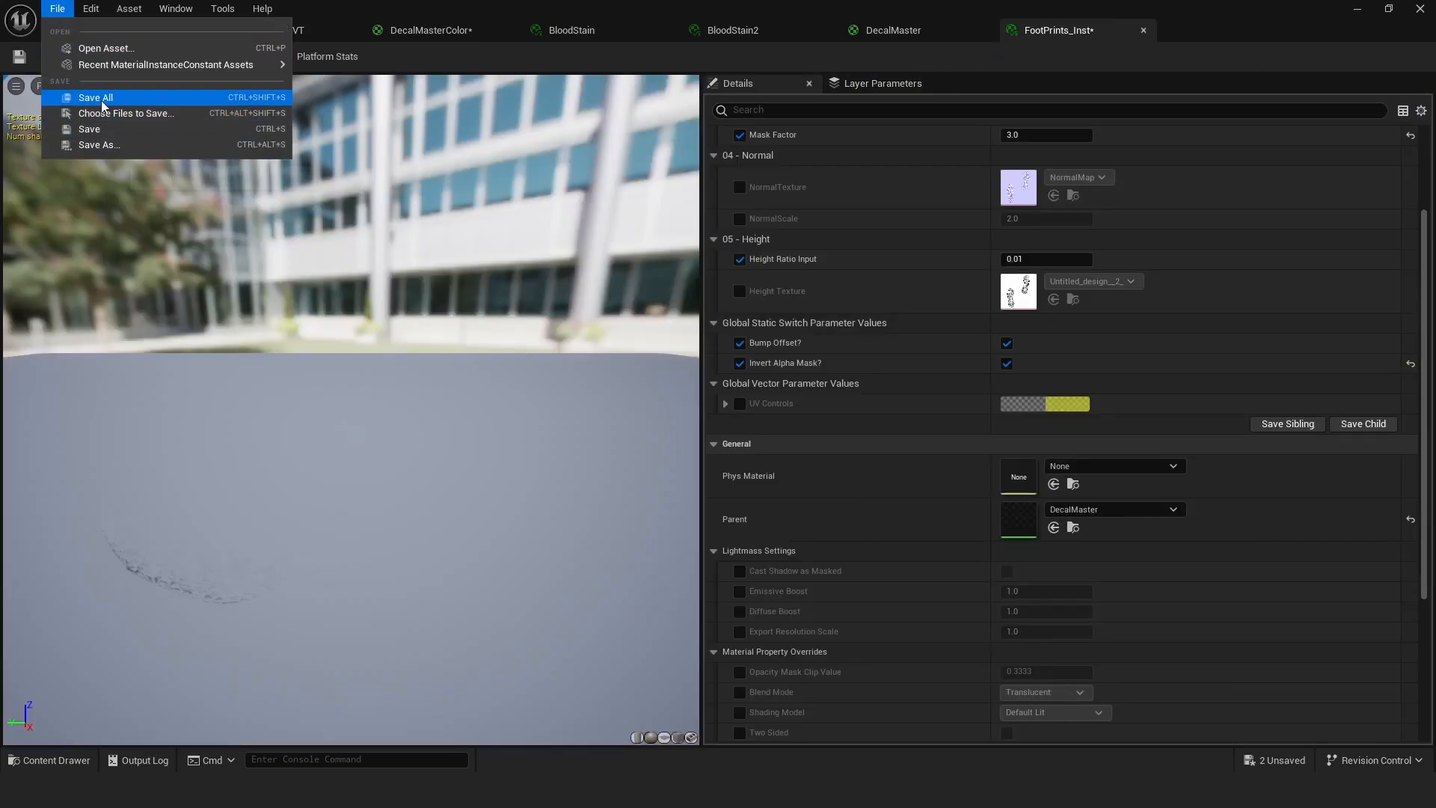
click(96, 97)
Switch to DecalMasterColor and examine the node network inside its Opacity group.
scroll(886, 417, up, 2)
right_drag(886, 417, 952, 275)
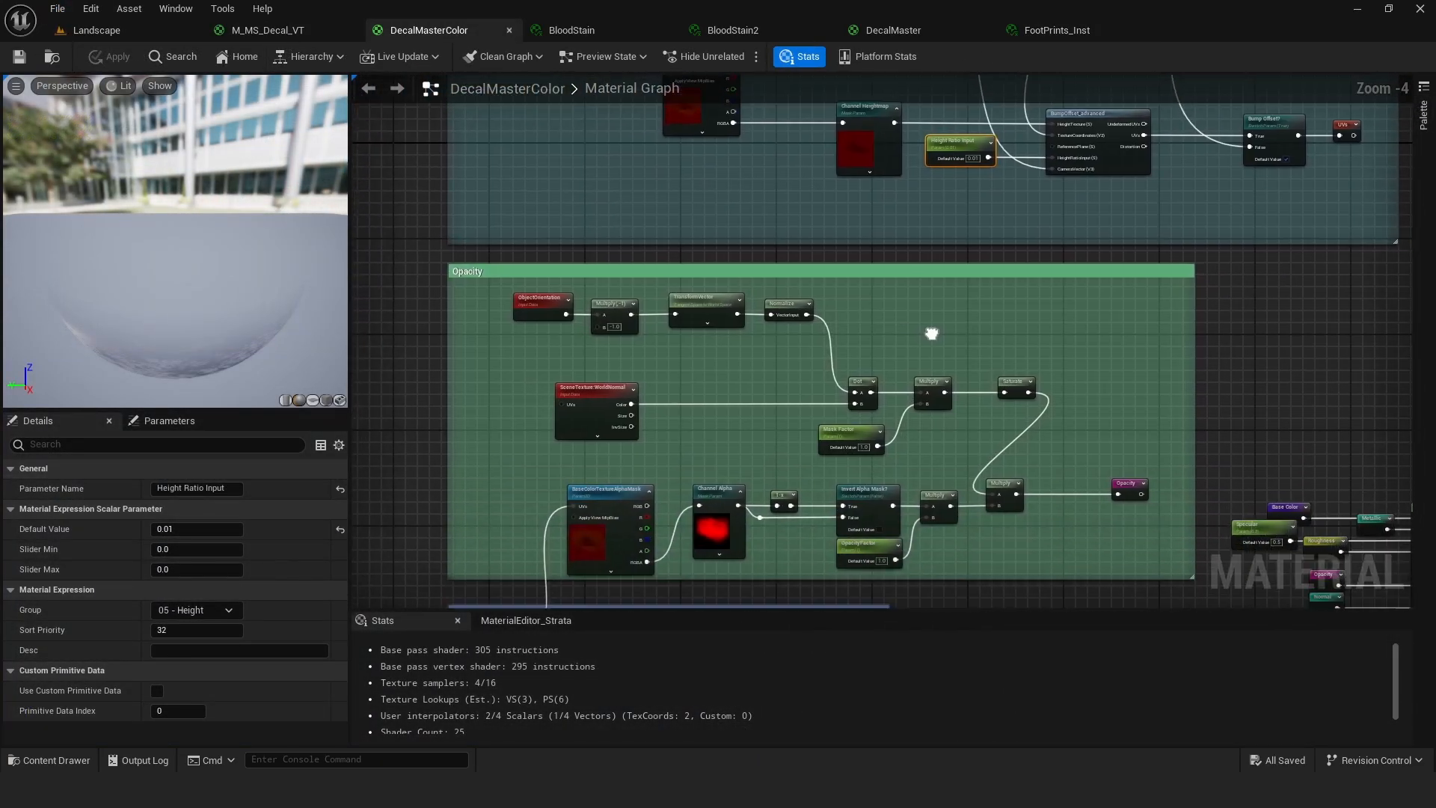
scroll(815, 386, up, 1)
right_drag(716, 397, 730, 358)
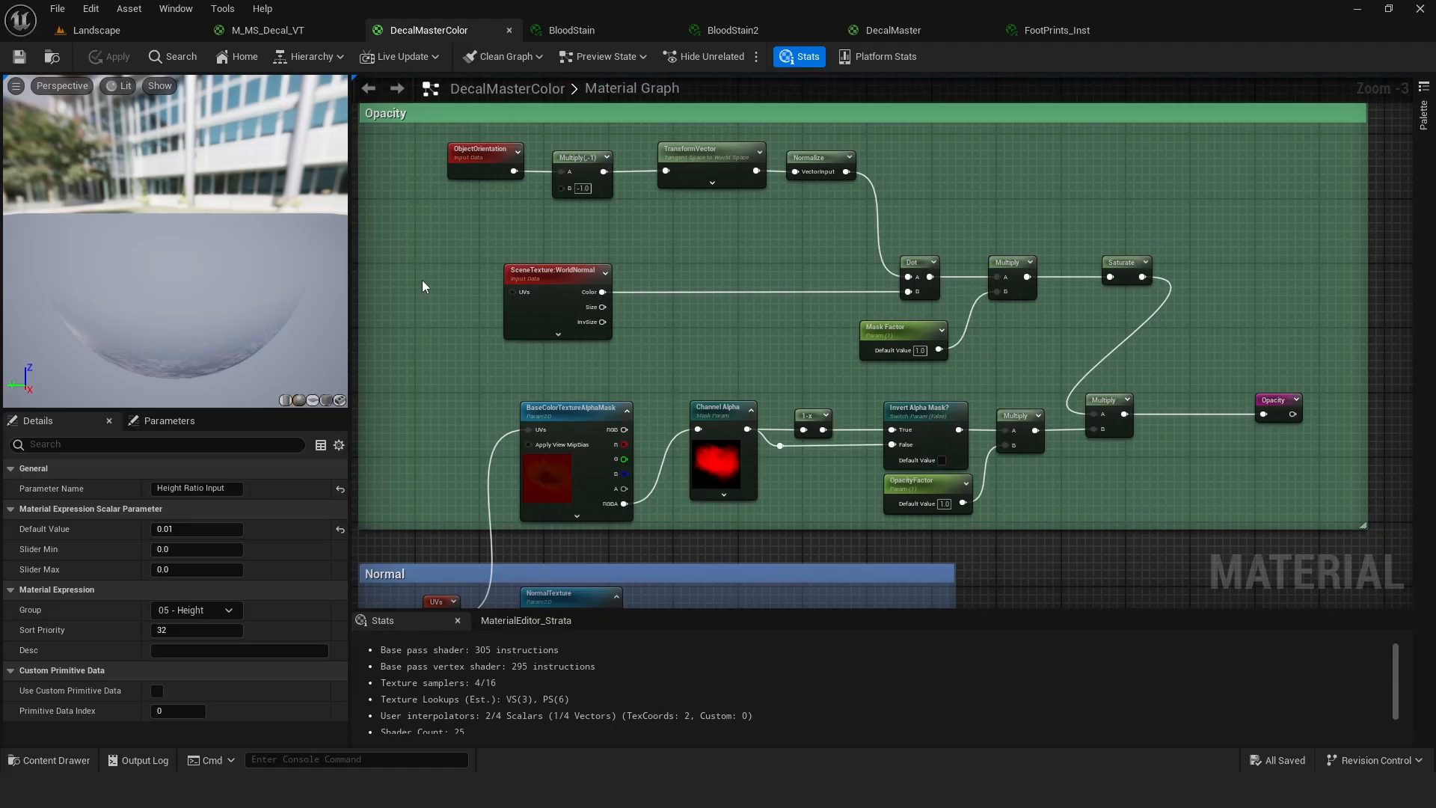
scroll(740, 273, down, 2)
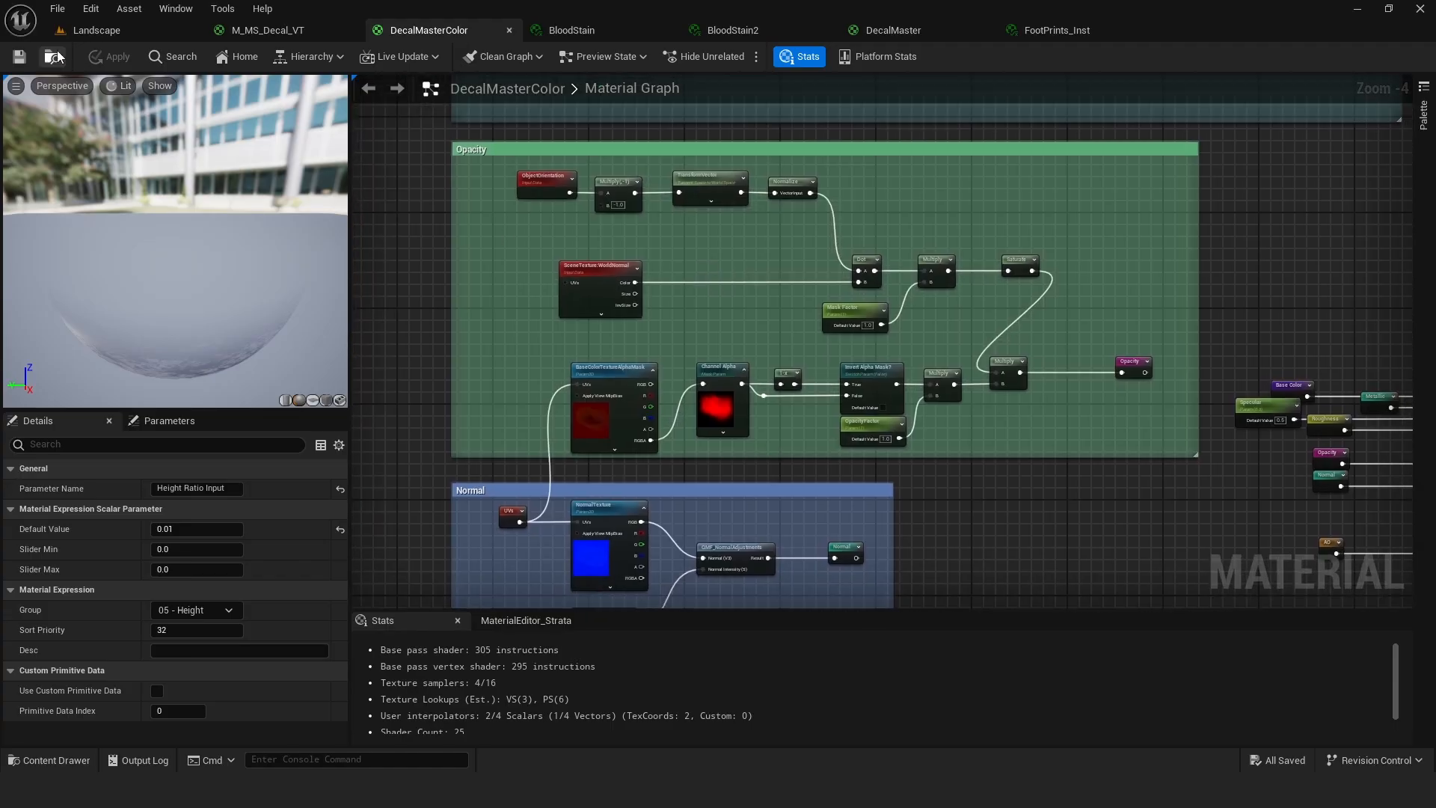
Return to the Landscape level and inspect the blood decals across the wall's top and side faces from several angles.
click(95, 30)
mouse_move(741, 318)
right_down()
mouse_move(707, 288)
mouse_move(647, 280)
mouse_move(740, 317)
right_up()
mouse_move(516, 421)
right_down()
mouse_move(636, 415)
mouse_move(755, 441)
mouse_move(515, 421)
right_up()
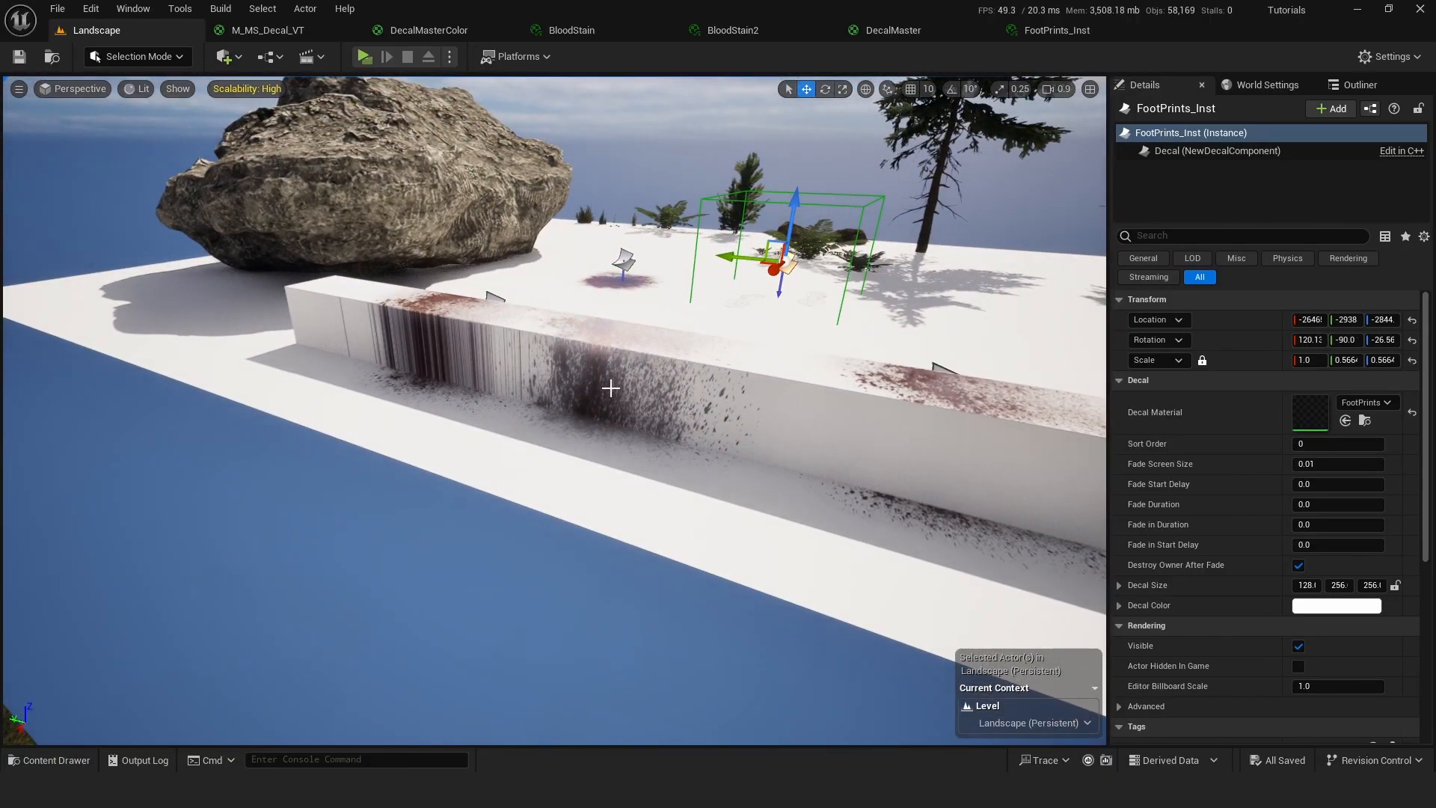
right_drag(605, 388, 487, 392)
mouse_move(874, 350)
right_down()
mouse_move(823, 359)
mouse_move(874, 350)
right_up()
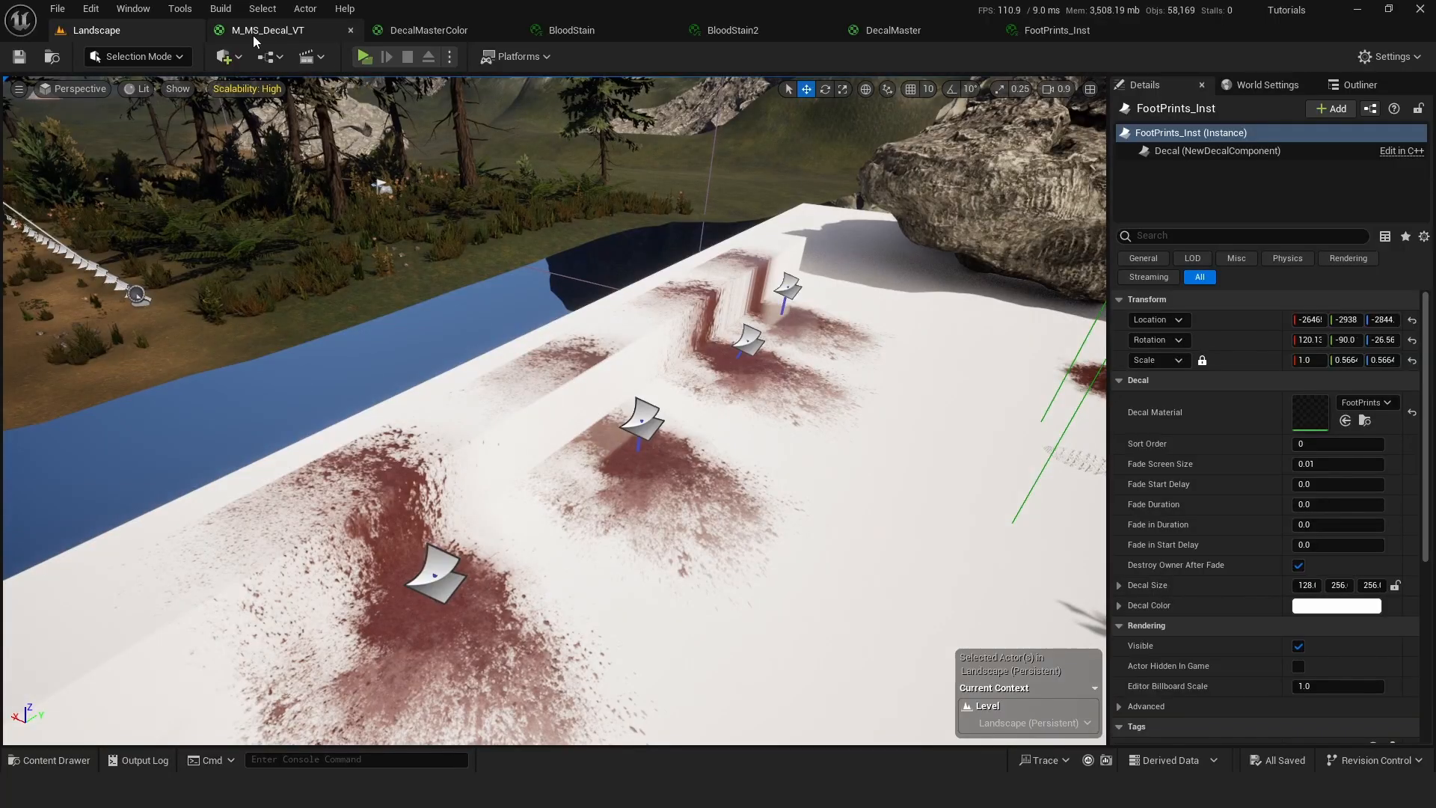
Go back to DecalMasterColor and examine the Opacity group's ObjectOrientation and SceneTexture:WorldNormal nodes, selecting each in turn.
click(428, 31)
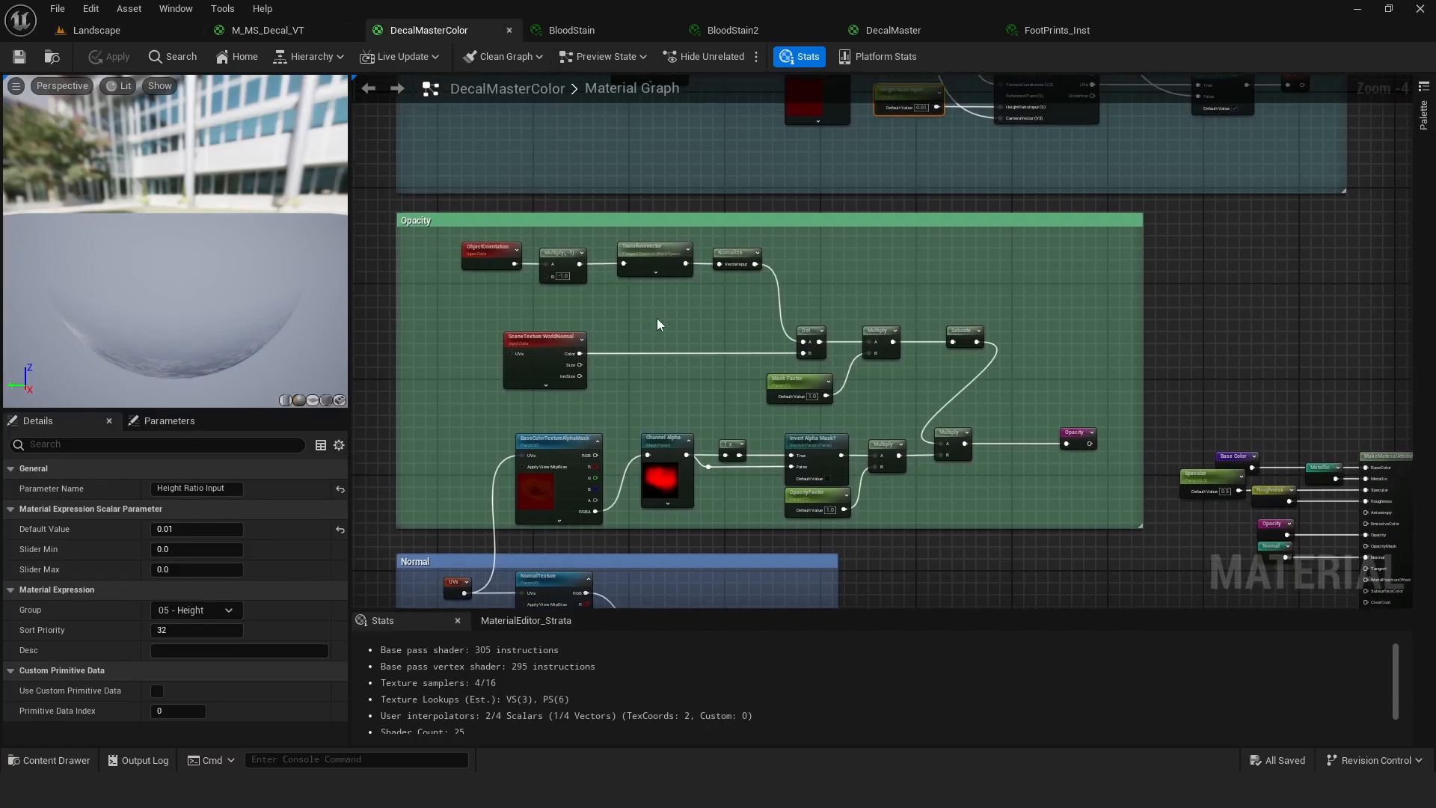
scroll(657, 319, up, 1)
right_drag(623, 328, 682, 316)
click(481, 224)
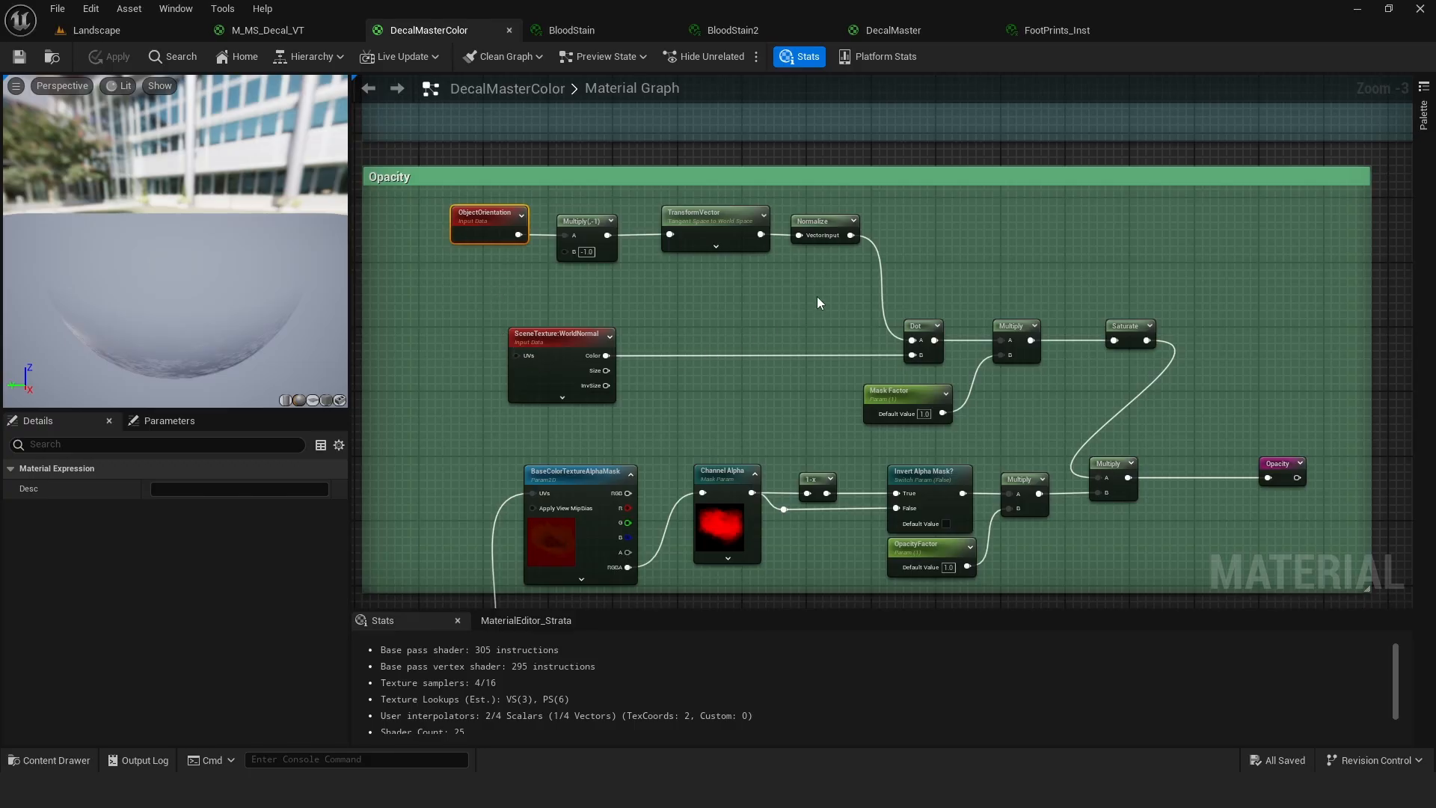
click(547, 348)
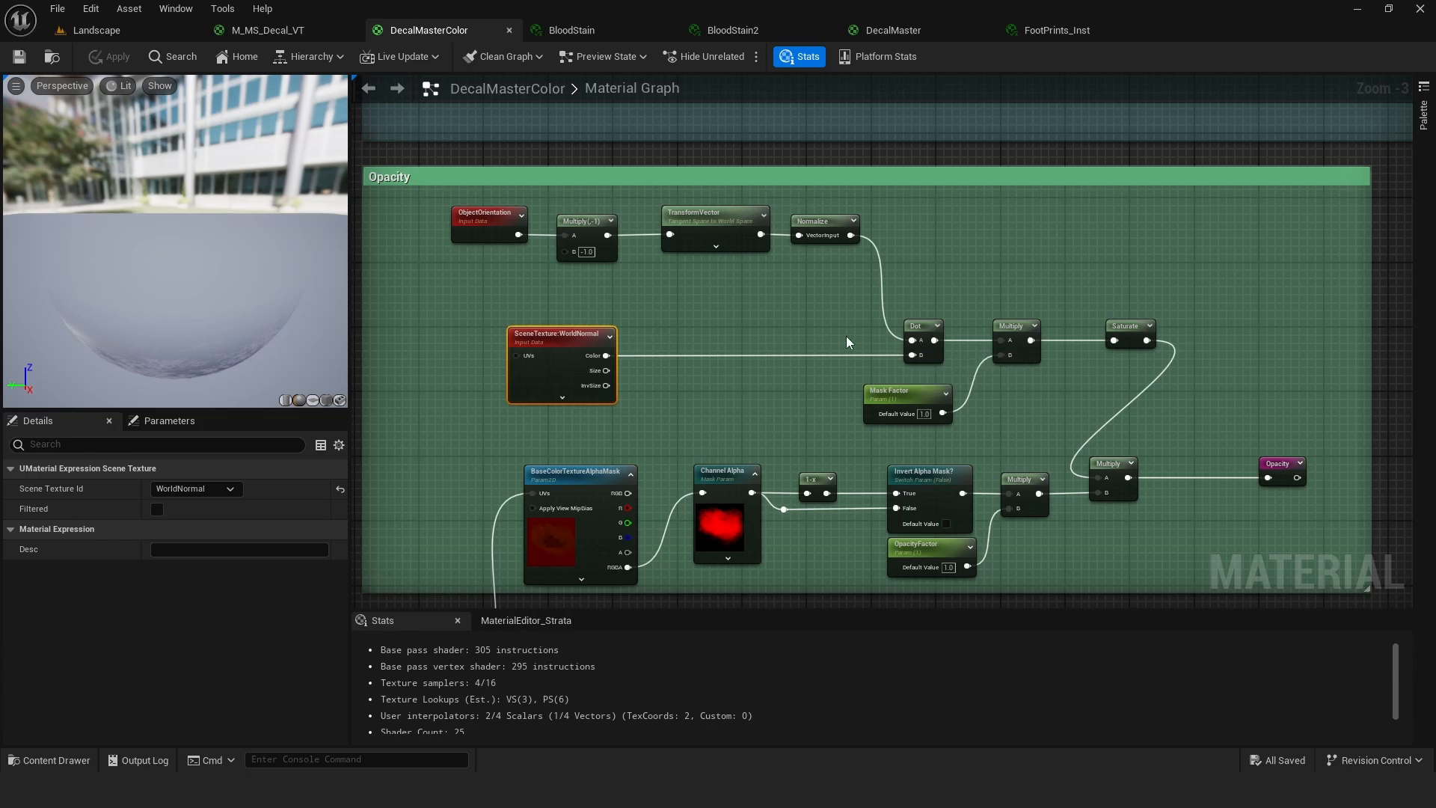
right_drag(846, 342, 873, 332)
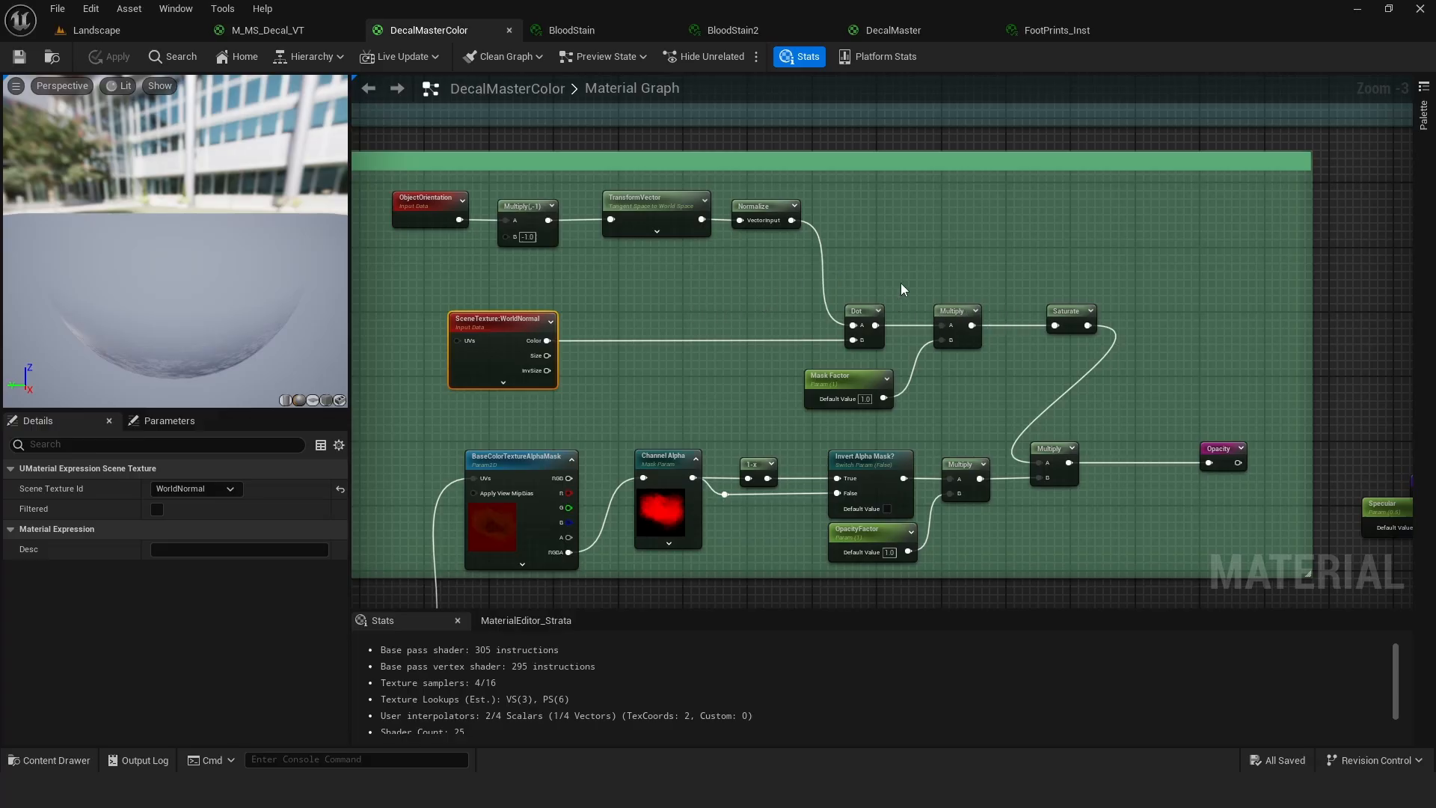
right_drag(678, 289, 739, 290)
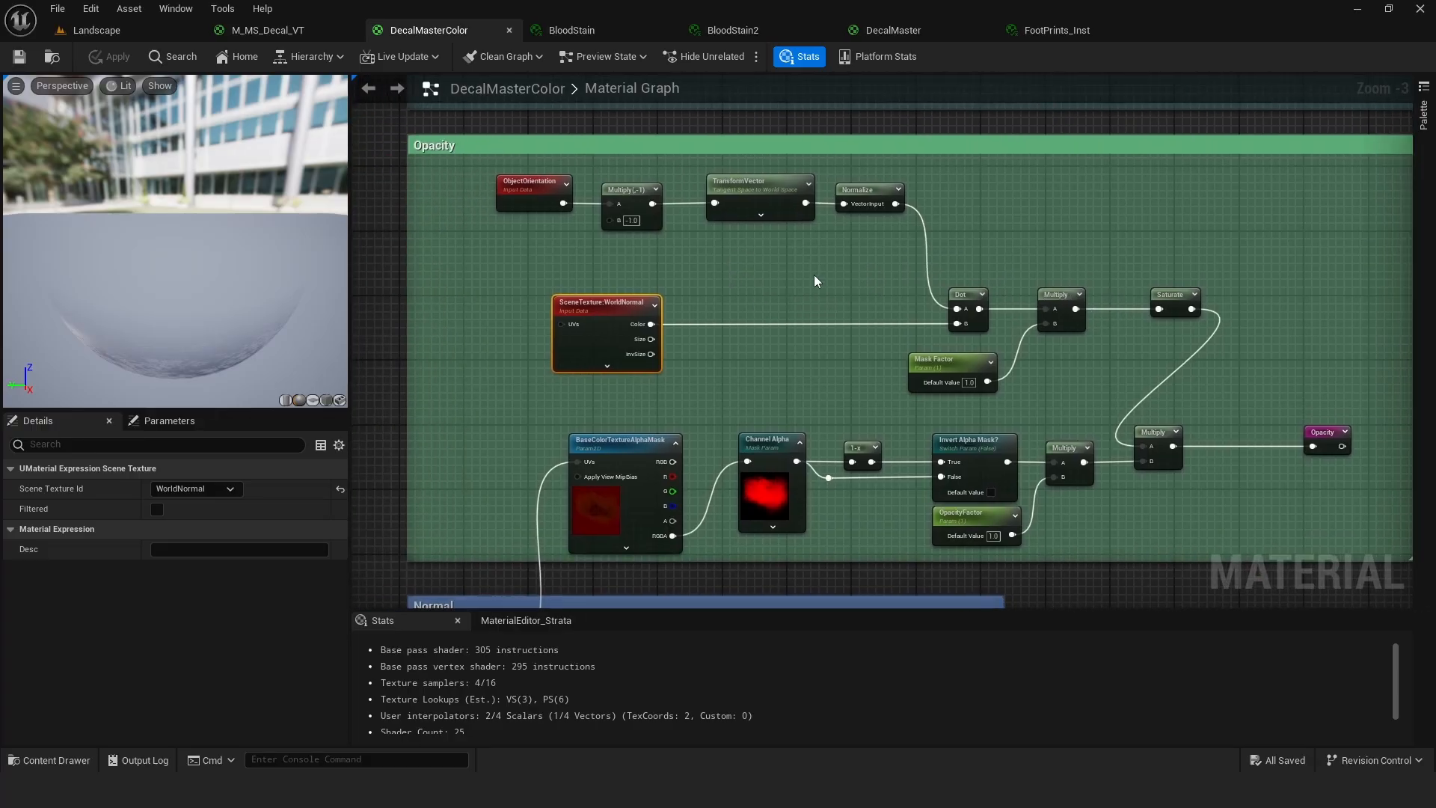
Examine the alpha mask chain from BaseColorTextureAlphaMask to the Opacity output, briefly selecting its nodes together and clearing the selection.
right_drag(859, 319, 879, 242)
right_drag(817, 327, 782, 301)
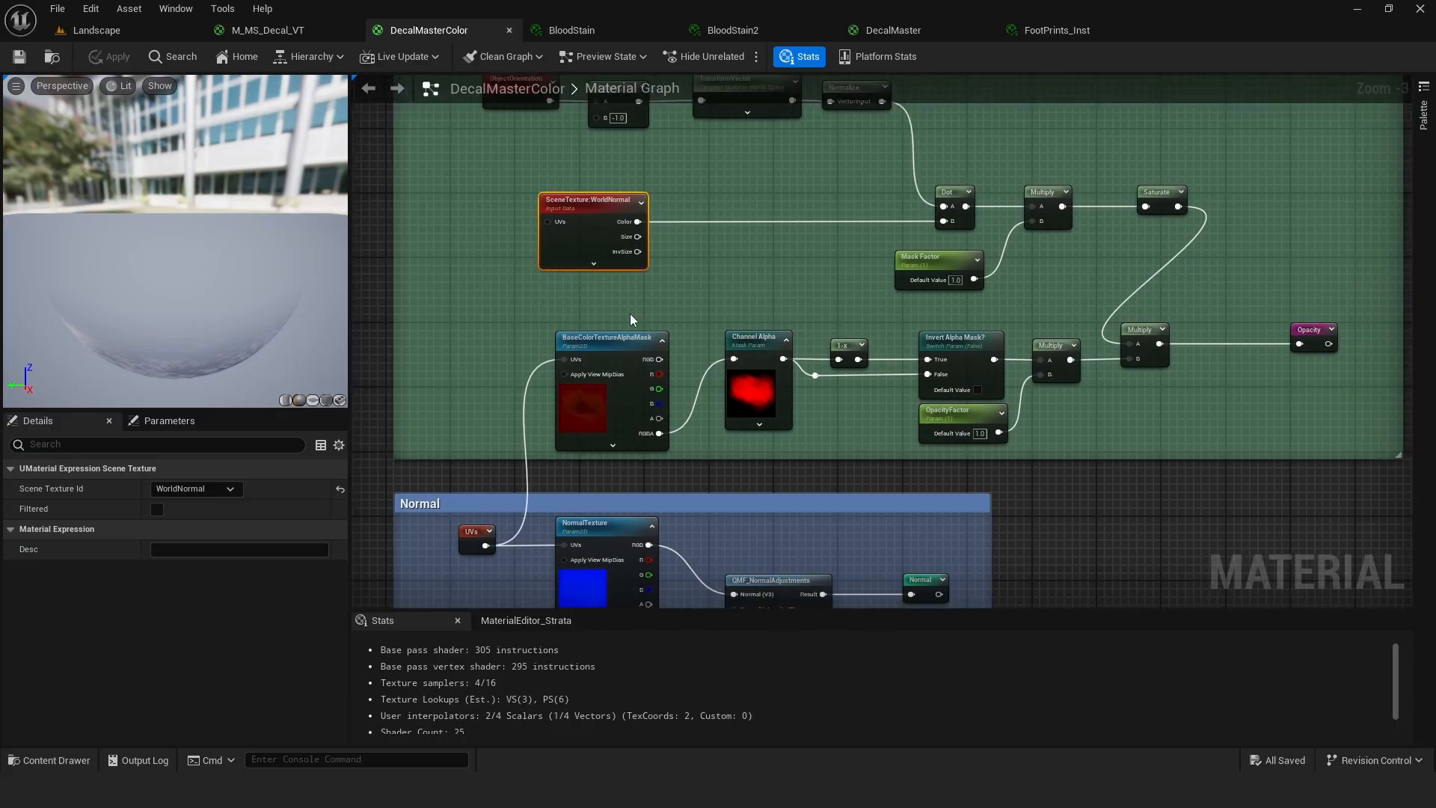
right_drag(691, 277, 755, 273)
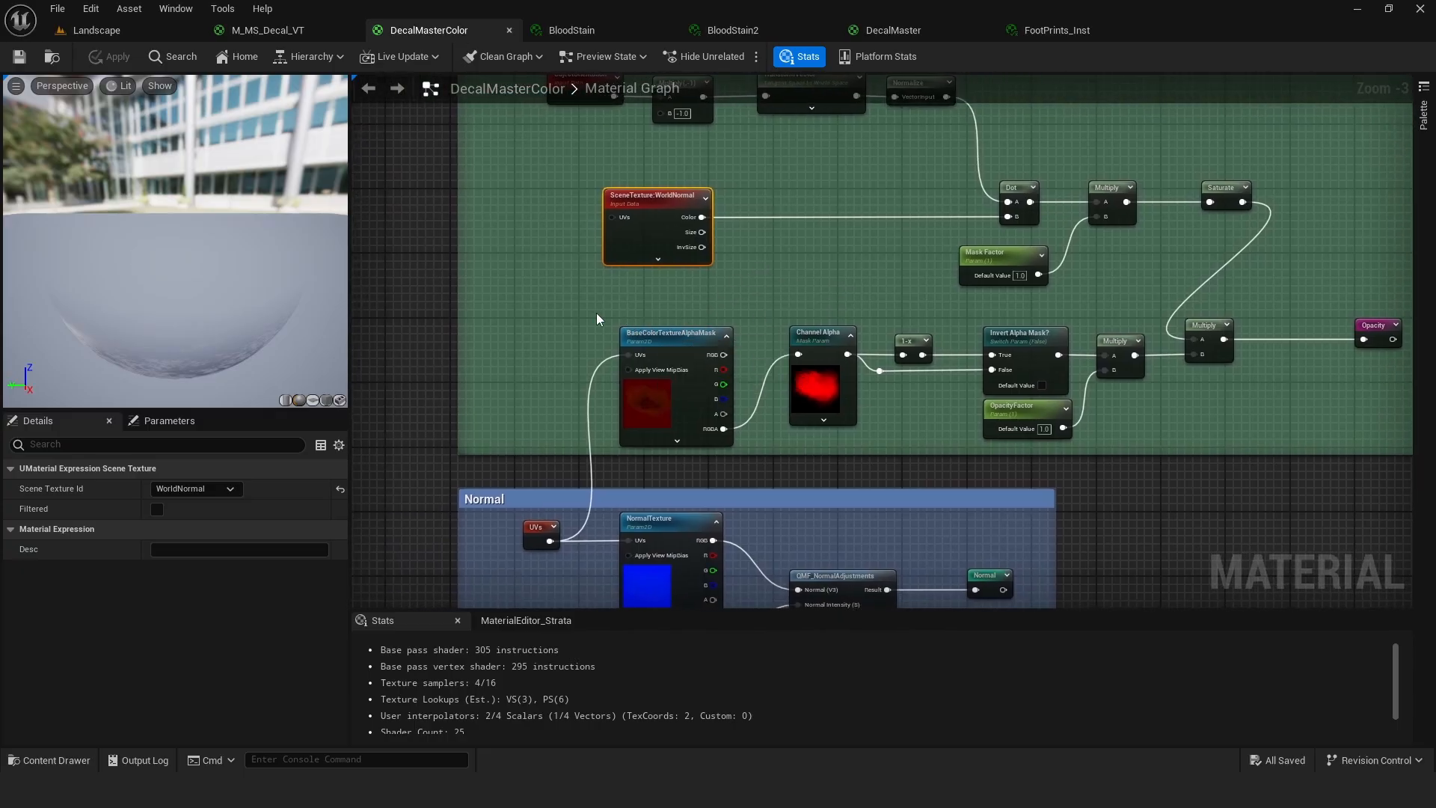
mouse_move(597, 314)
mouse_down()
mouse_move(1124, 431)
mouse_move(1363, 433)
mouse_up()
right_drag(1363, 433, 1198, 436)
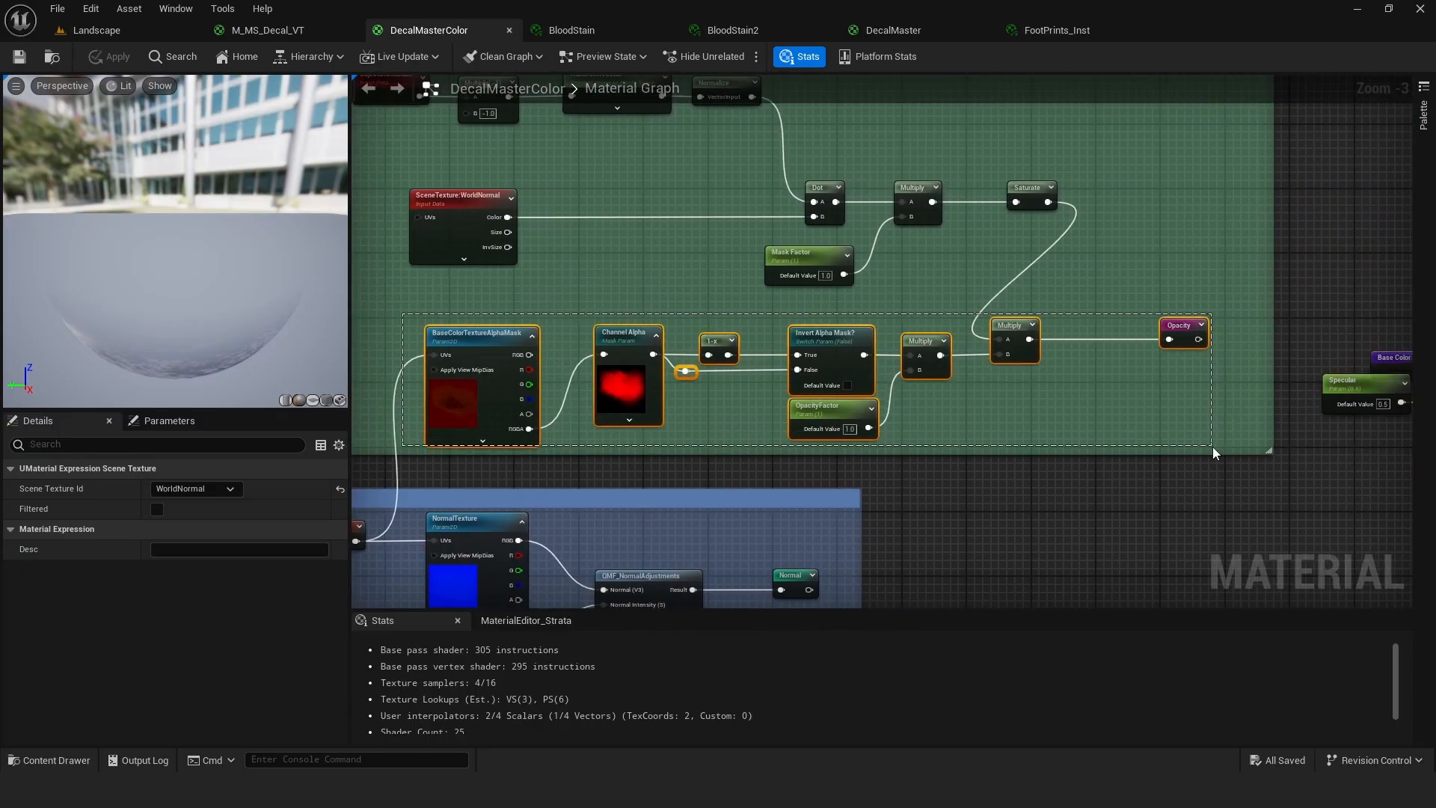
click(556, 306)
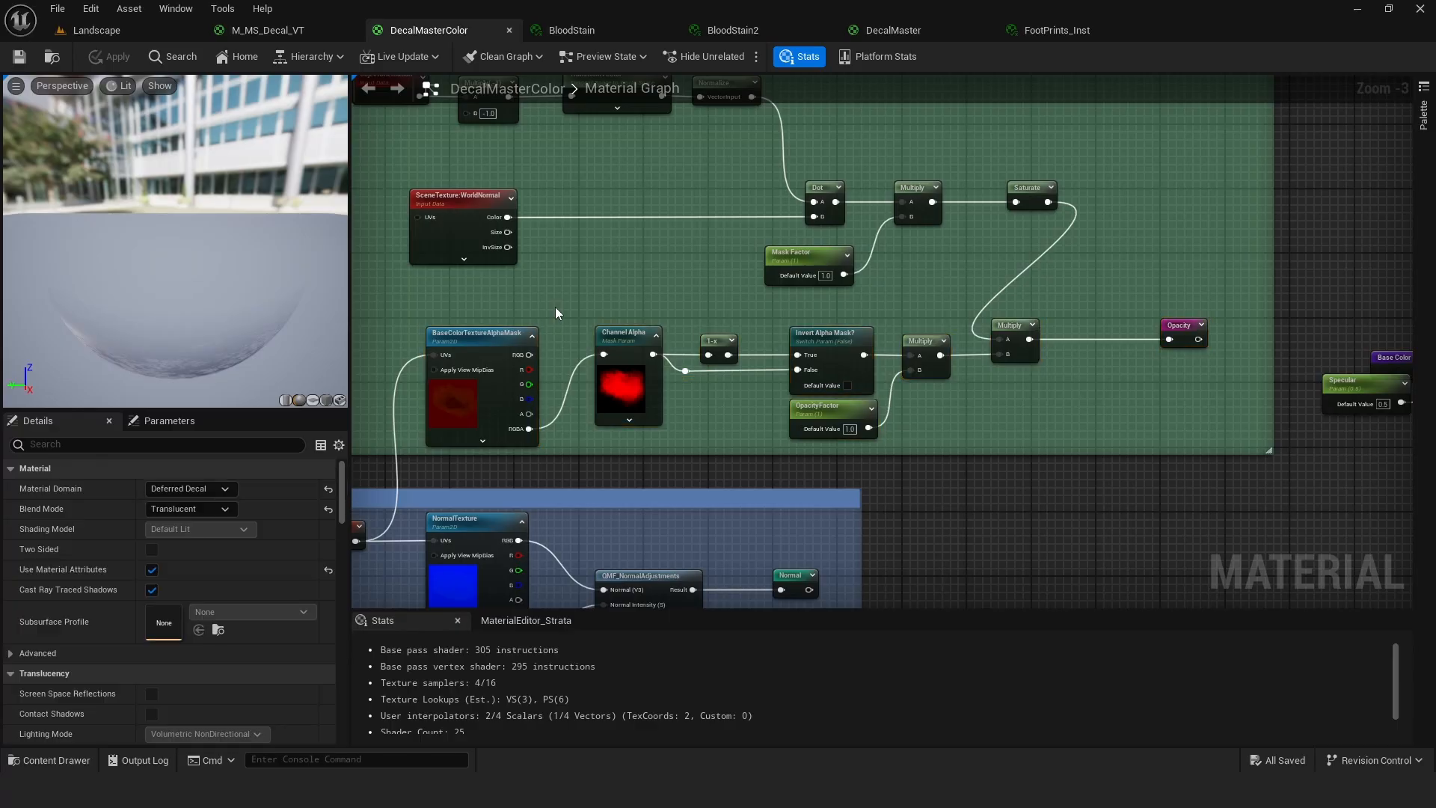
right_drag(614, 315, 843, 306)
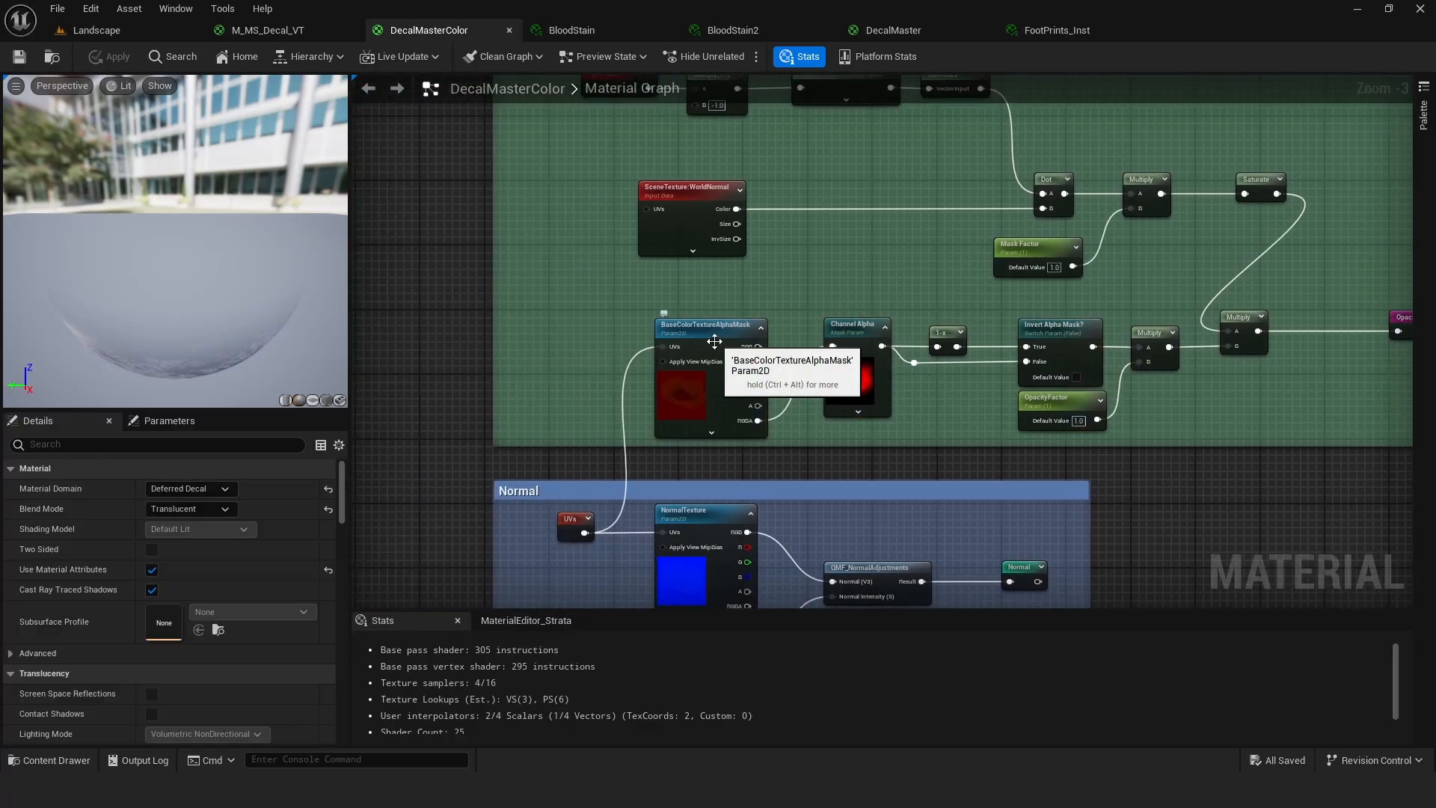
Inspect the settings of the BaseColorTextureAlphaMask texture parameter and the Channel Alpha and Channel Heightmap mask nodes.
mouse_move(697, 341)
mouse_down()
mouse_move(663, 316)
mouse_move(698, 328)
mouse_up()
right_drag(819, 315, 742, 324)
scroll(761, 315, up, 2)
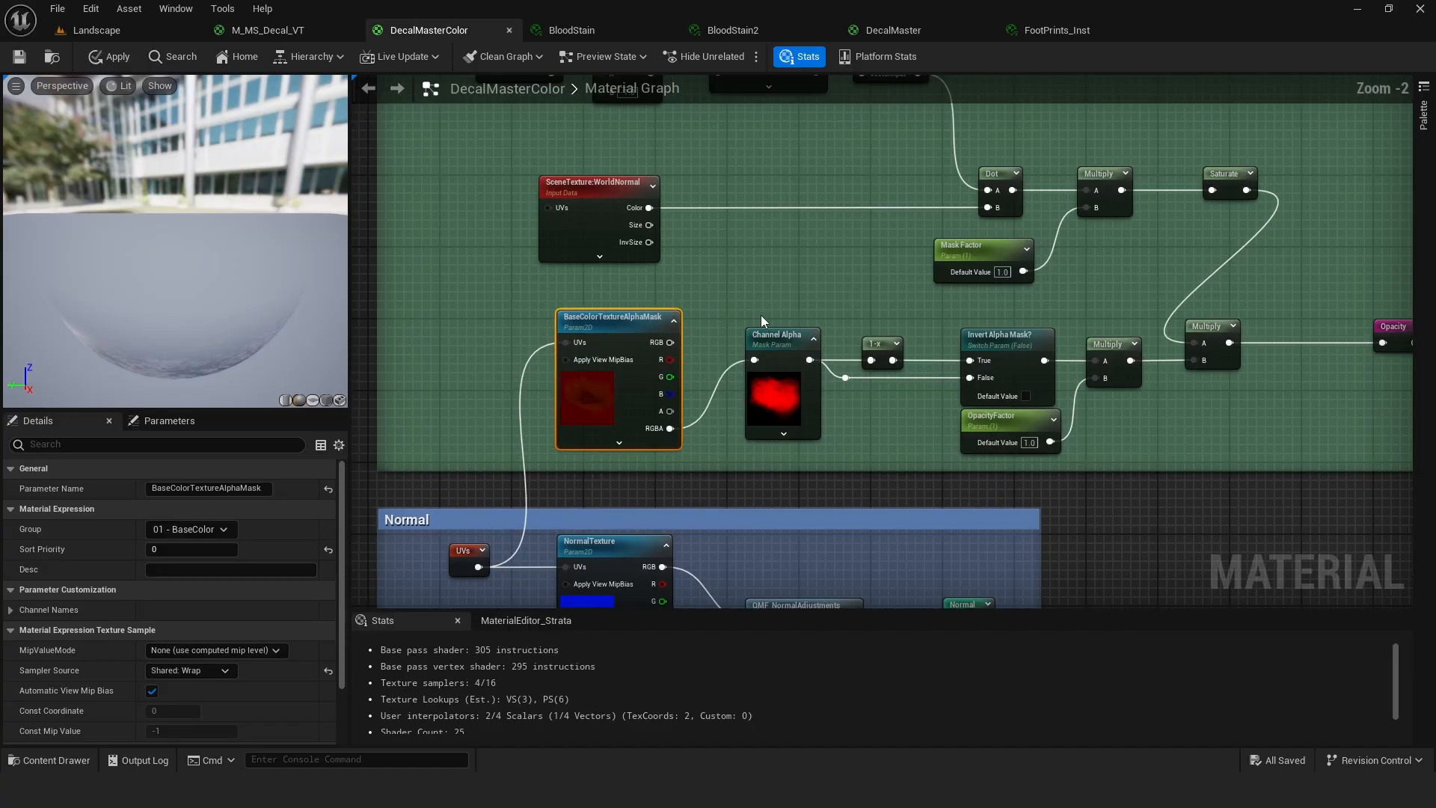
click(786, 349)
right_drag(847, 264, 793, 394)
scroll(793, 393, down, 3)
right_drag(921, 269, 849, 322)
scroll(752, 380, up, 4)
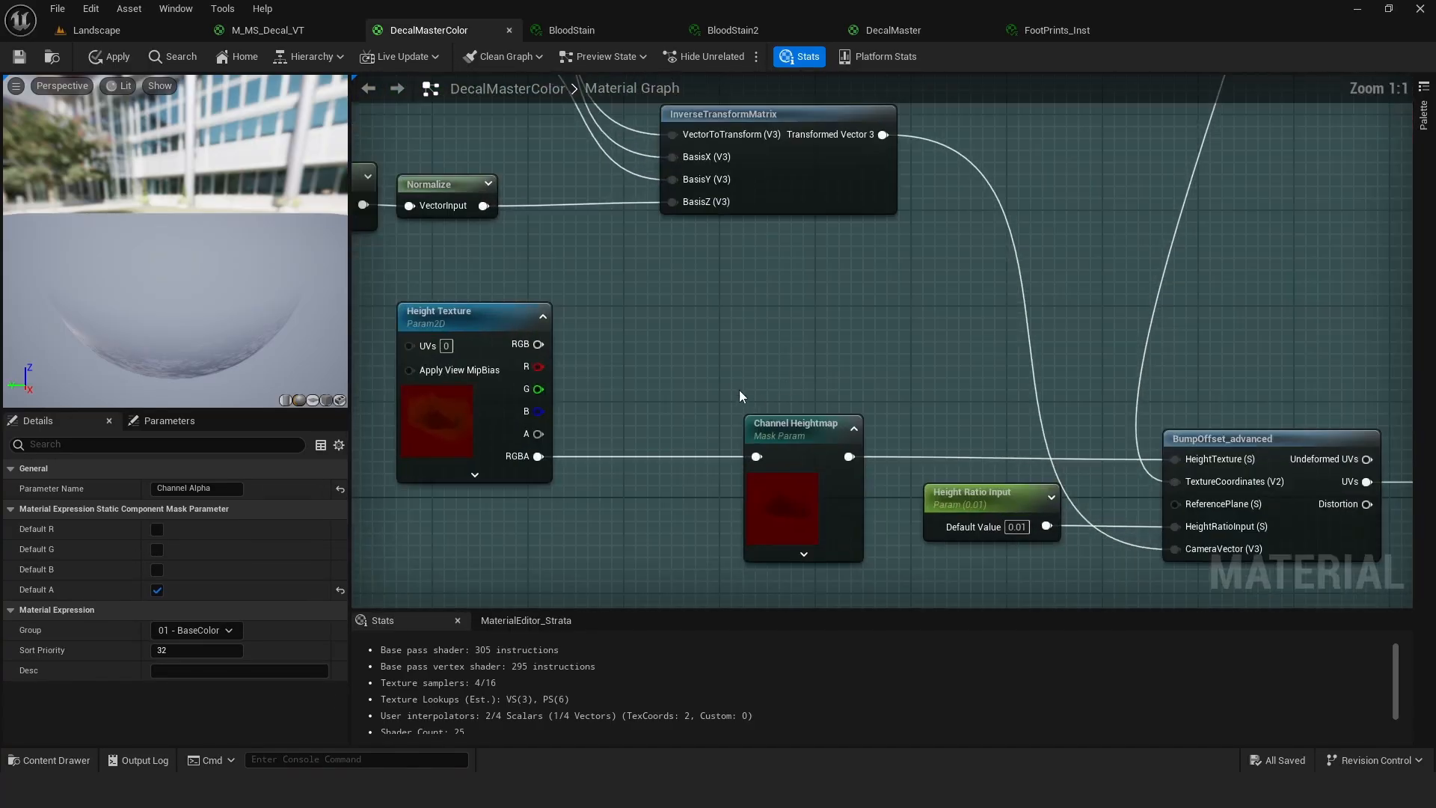
right_drag(739, 390, 781, 247)
click(821, 299)
right_drag(834, 524, 826, 78)
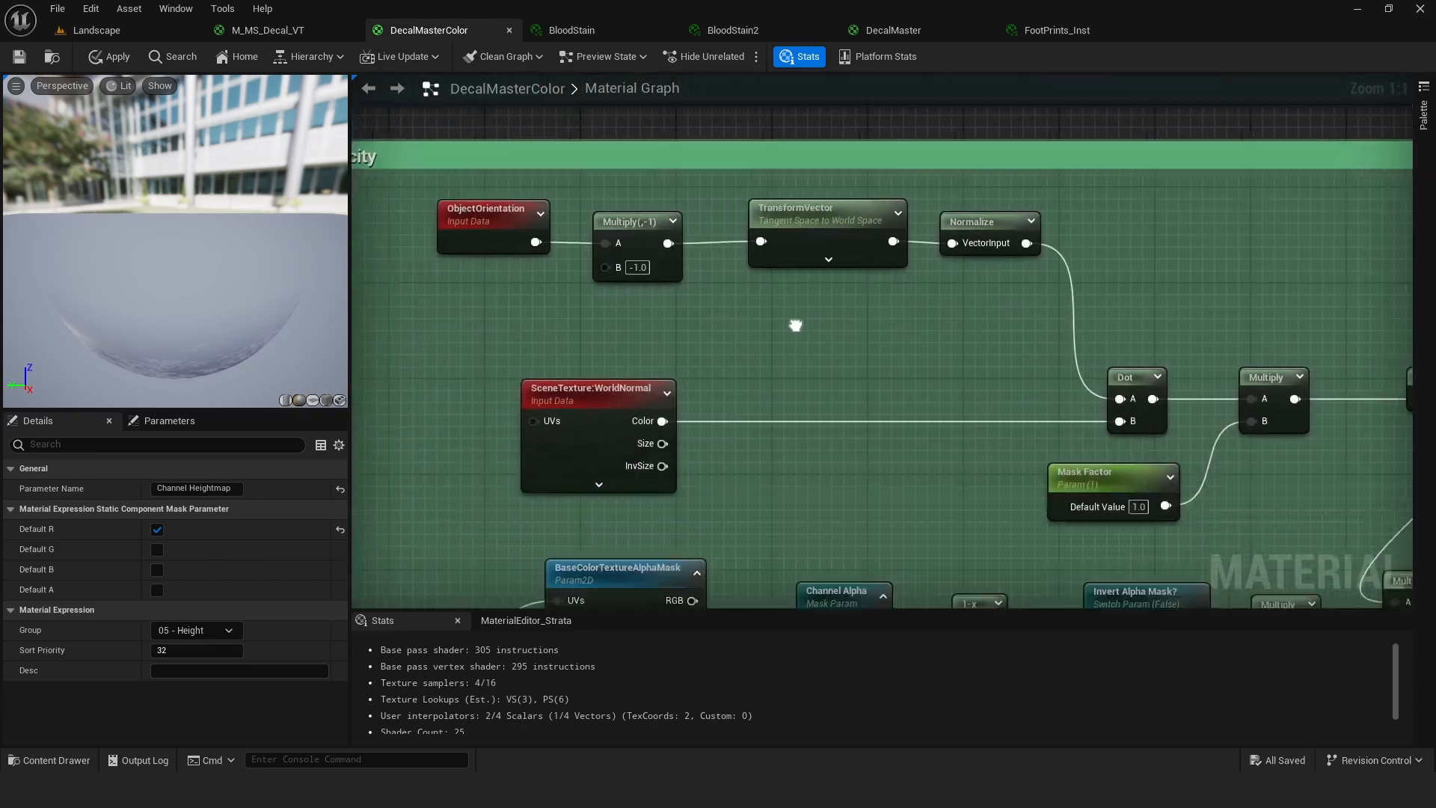
Add a ComponentMask node just above the Channel Alpha node in the opacity group.
right_drag(795, 324, 838, 97)
right_drag(748, 386, 856, 75)
right_drag(840, 462, 812, 108)
right_drag(868, 494, 861, 269)
right_drag(928, 112, 837, 508)
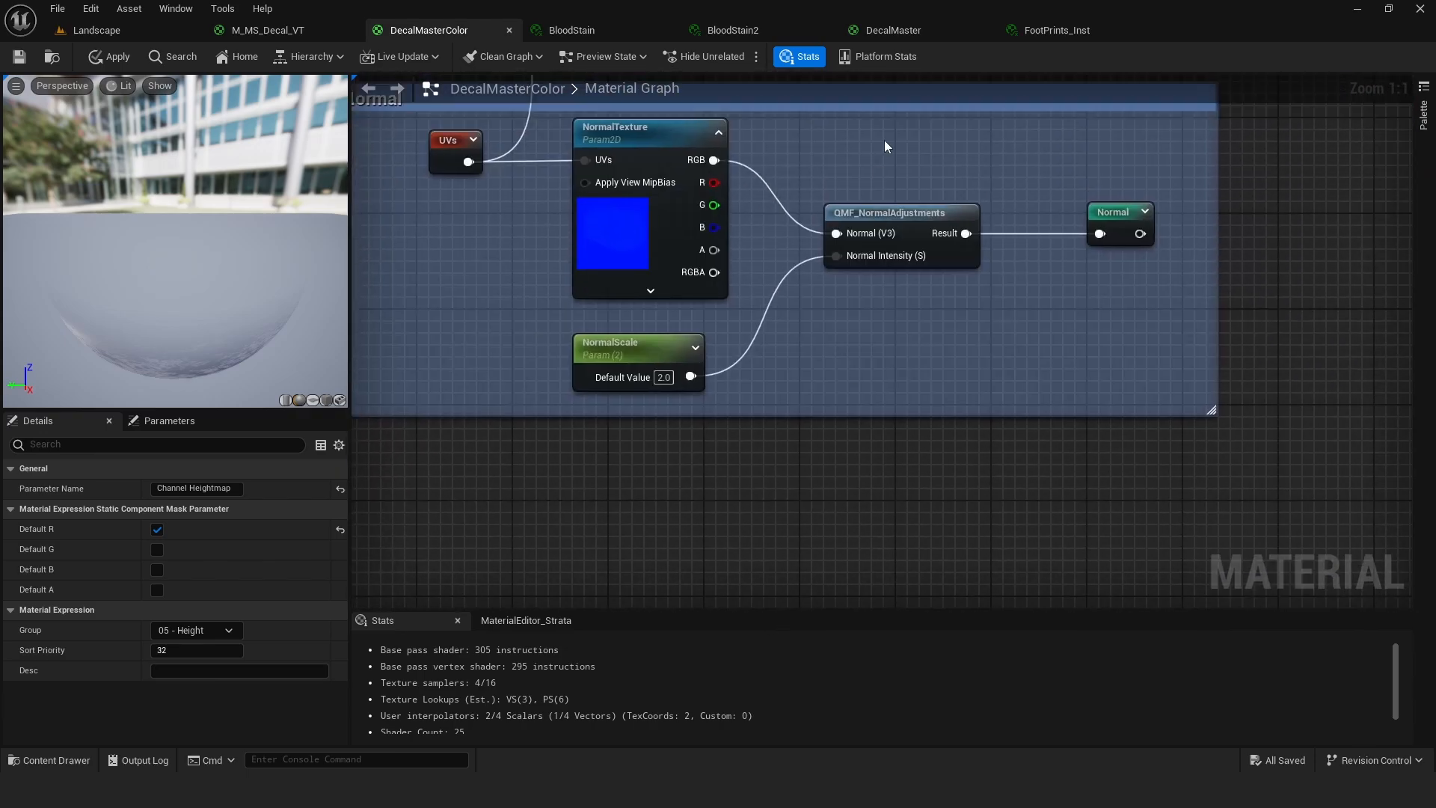
right_drag(885, 140, 837, 471)
scroll(840, 353, down, 2)
right_drag(860, 175, 836, 316)
right_click(766, 311)
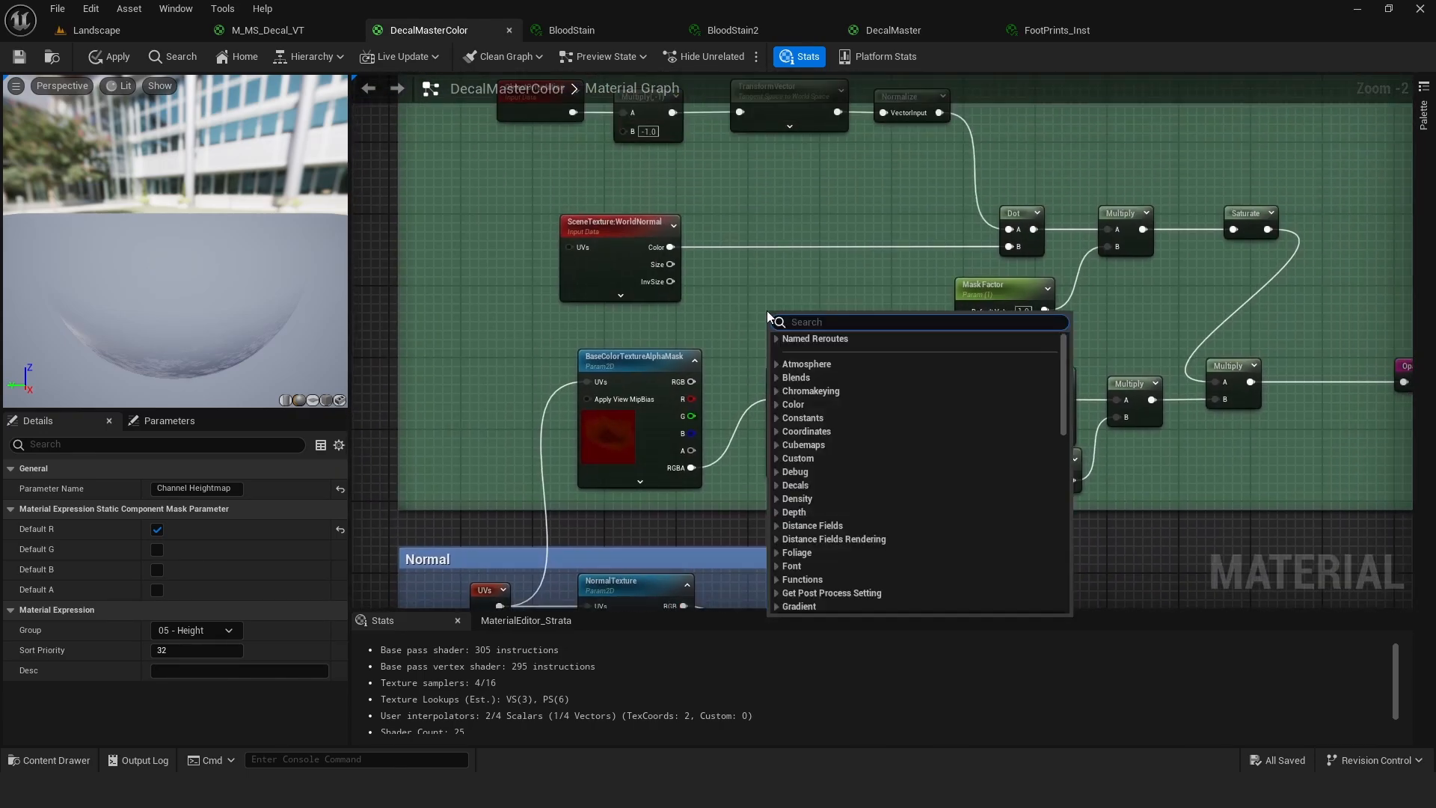
text(ma)
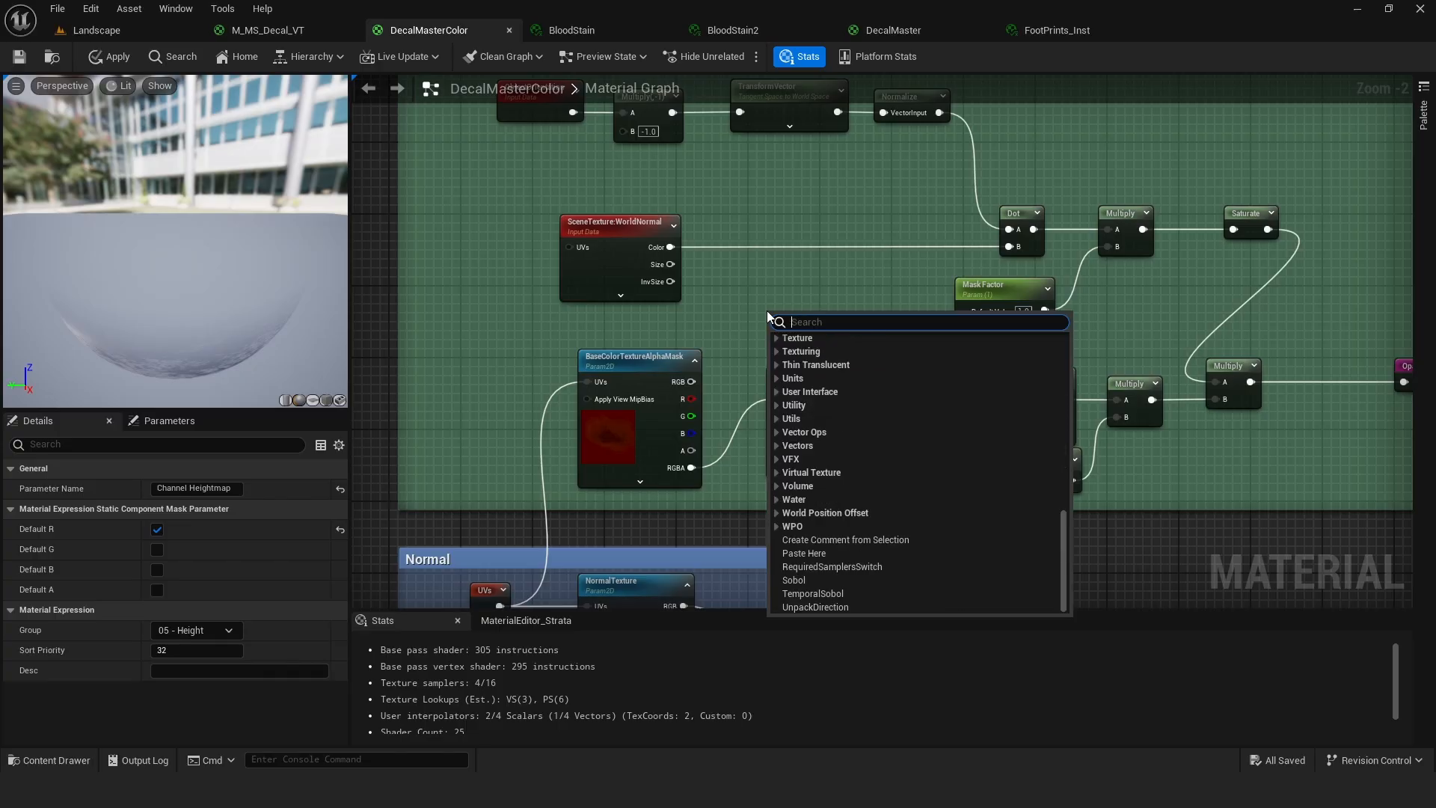
text(sk)
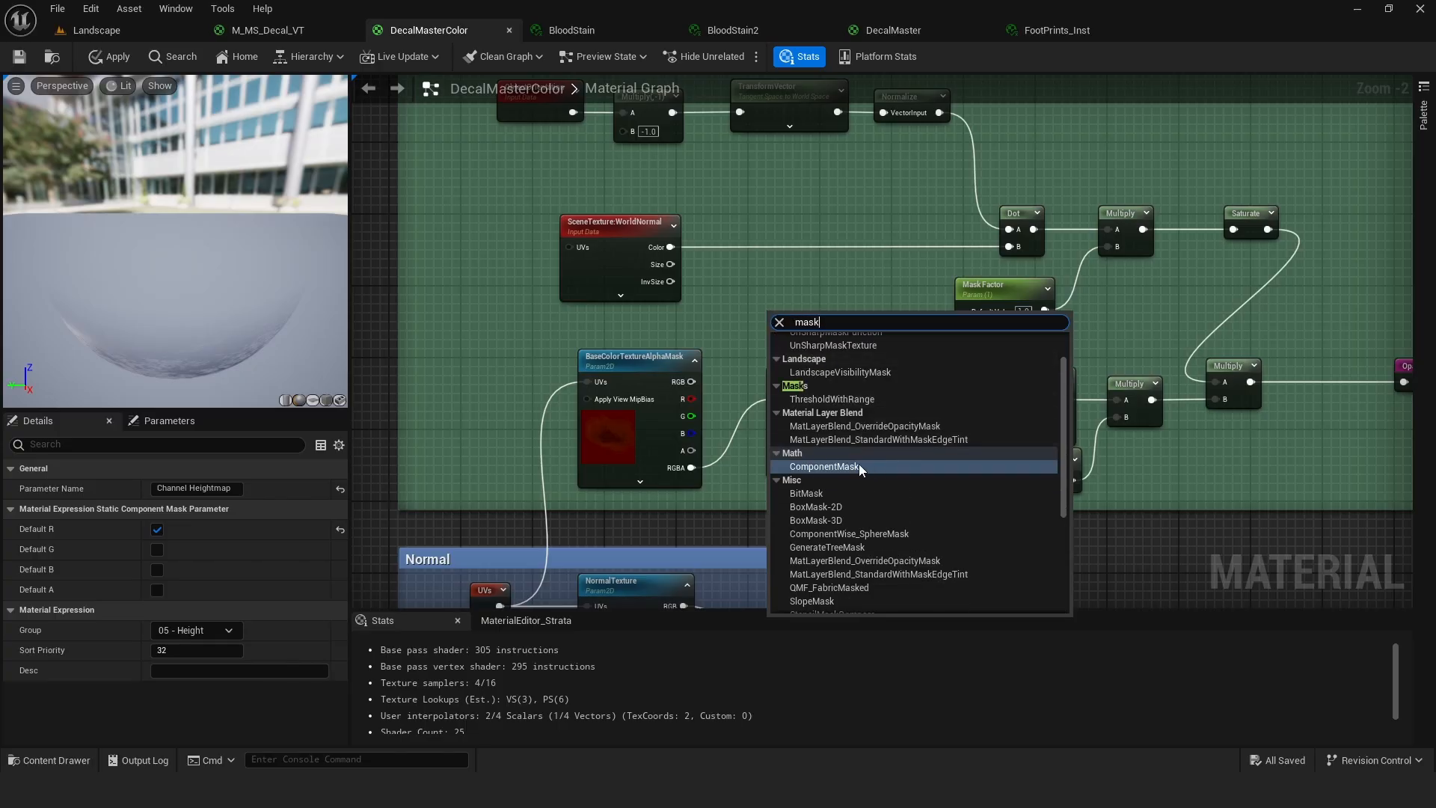
click(859, 466)
Convert the new component mask into a mask parameter, move it aside and delete it.
right_click(791, 328)
click(864, 376)
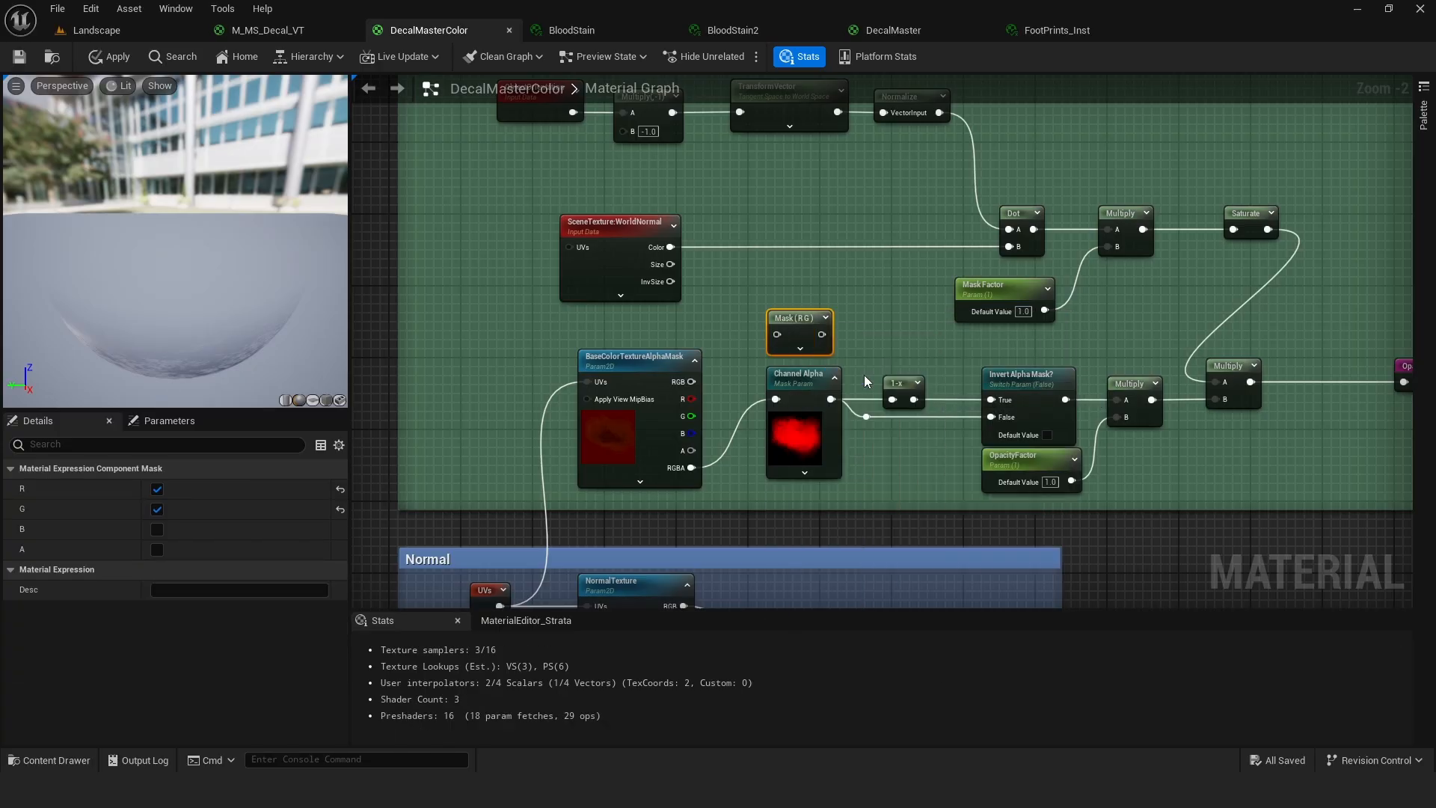
drag(799, 334, 858, 255)
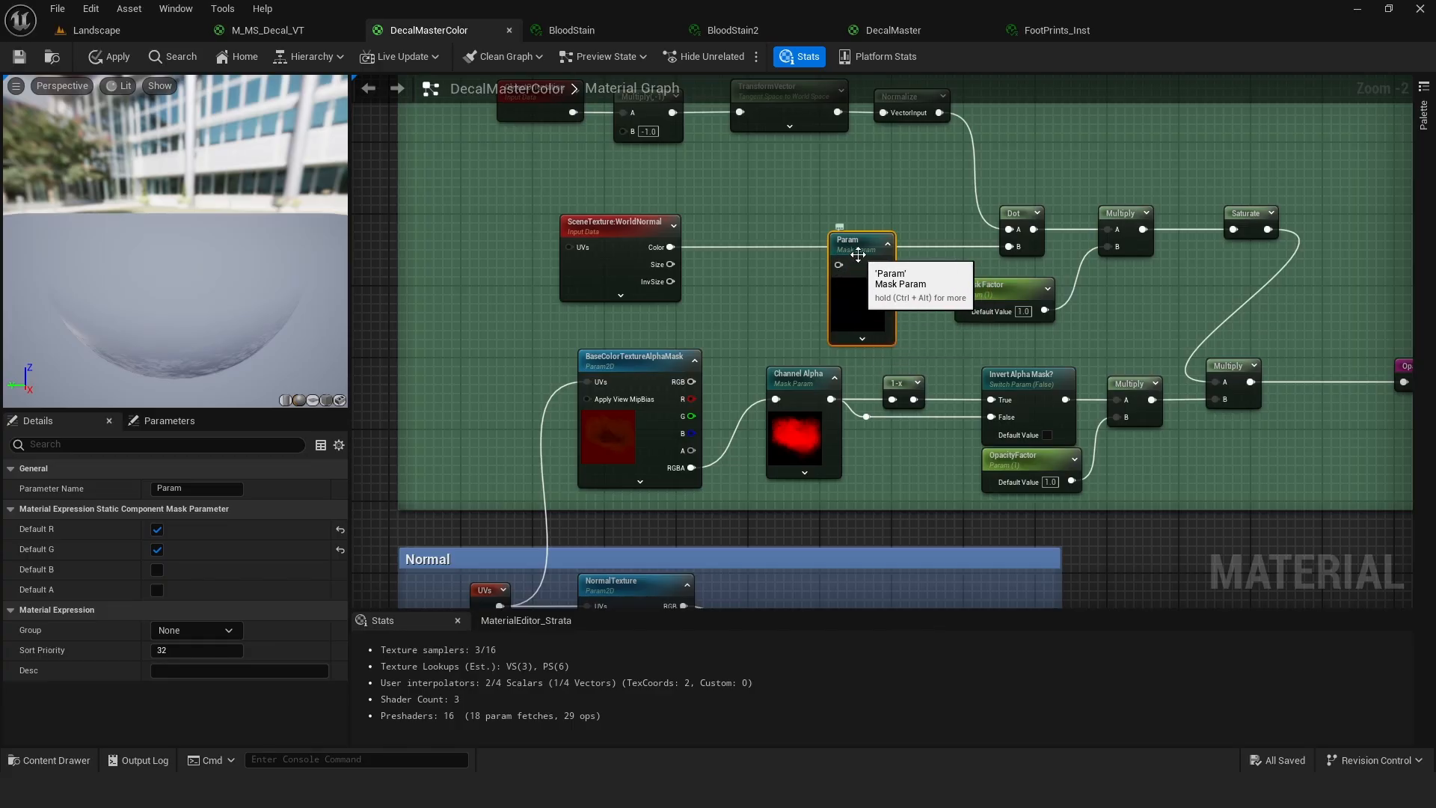
key(Delete)
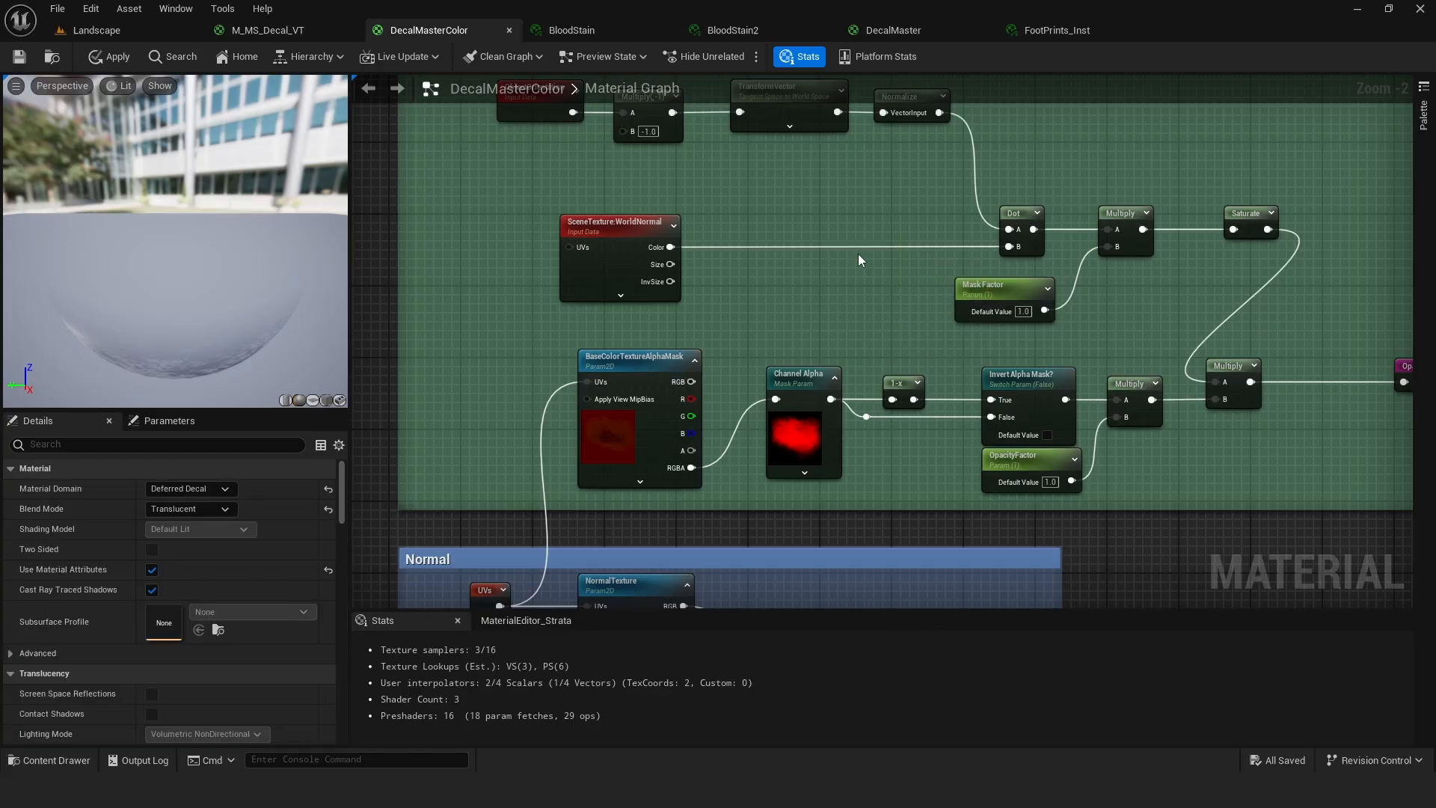
Review the Channel Alpha mask's default channels and the BaseColorTextureAlphaMask node's texture outputs.
click(797, 375)
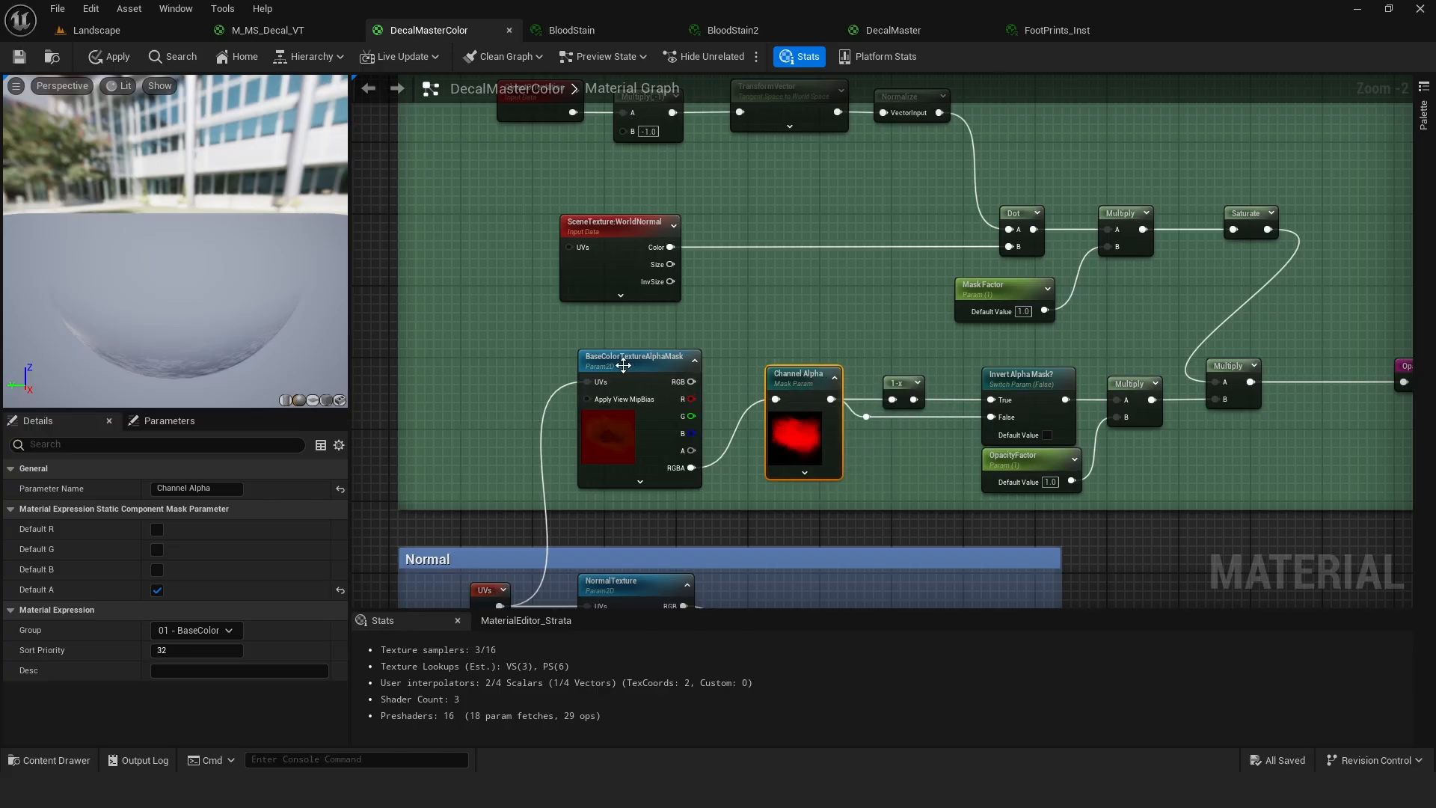
click(624, 367)
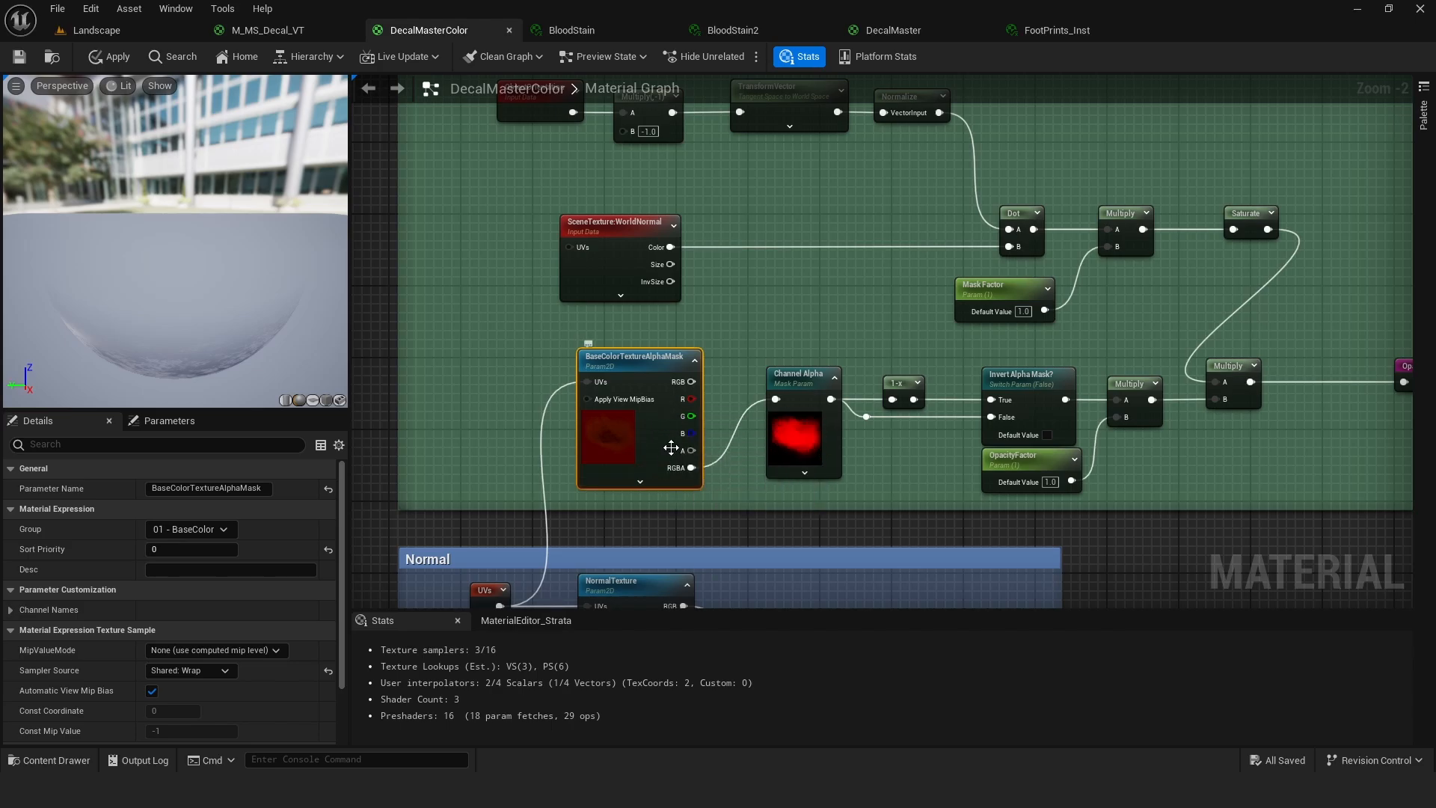
right_drag(798, 343, 746, 341)
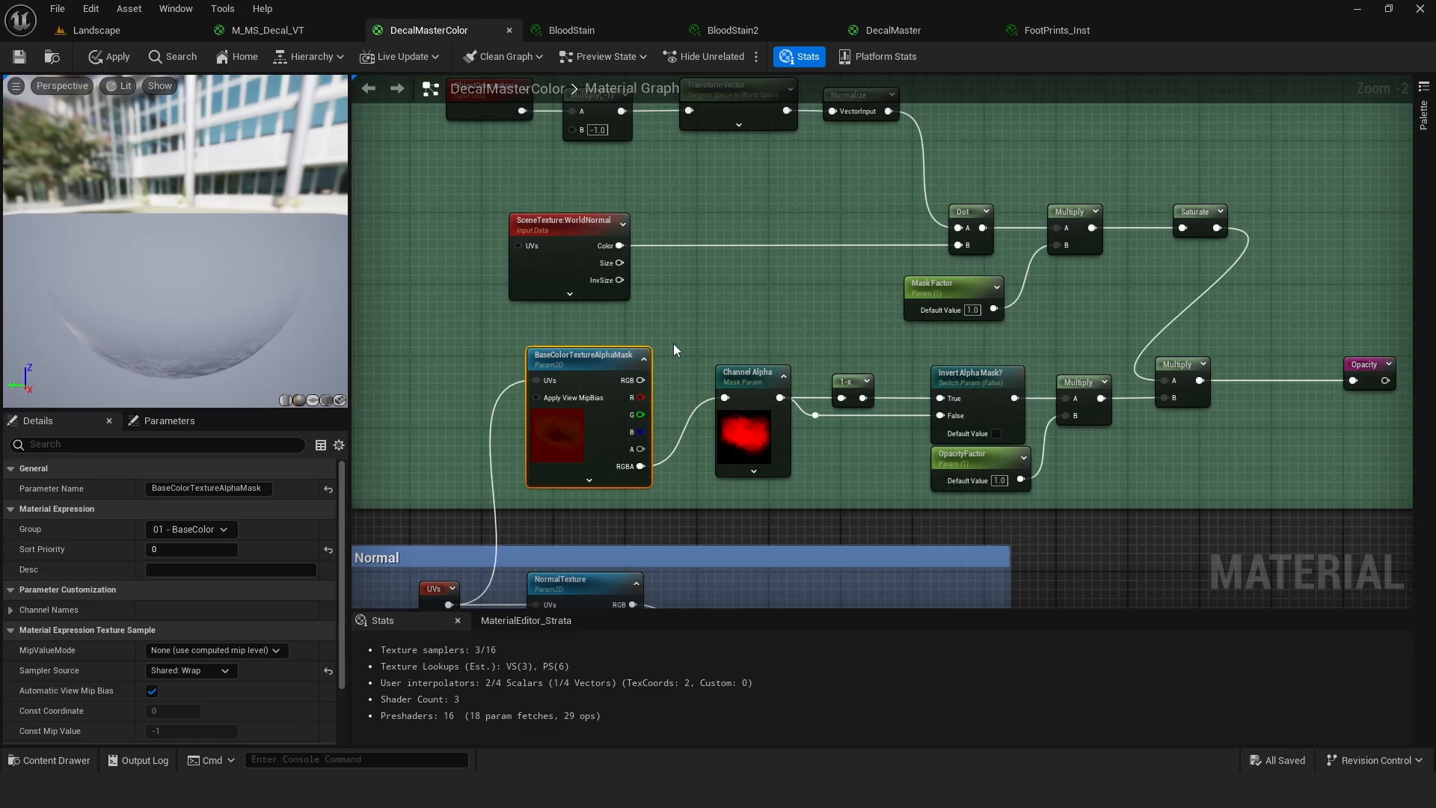
right_drag(673, 343, 559, 344)
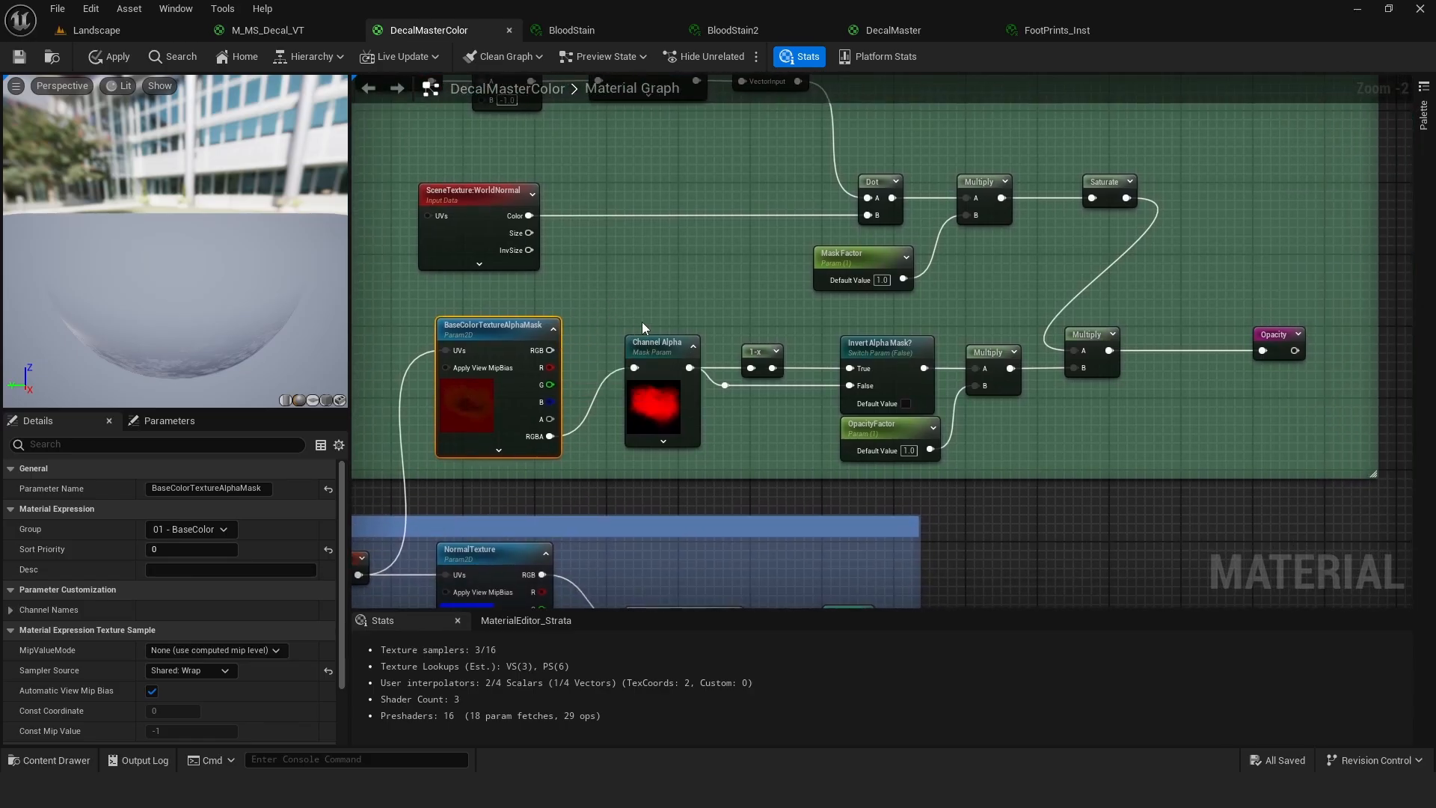
View only the alpha channel of the T_sfhuaivp_4K_B-O texture, close it and recheck the Channel Alpha node's settings.
double_click(477, 408)
double_click(496, 394)
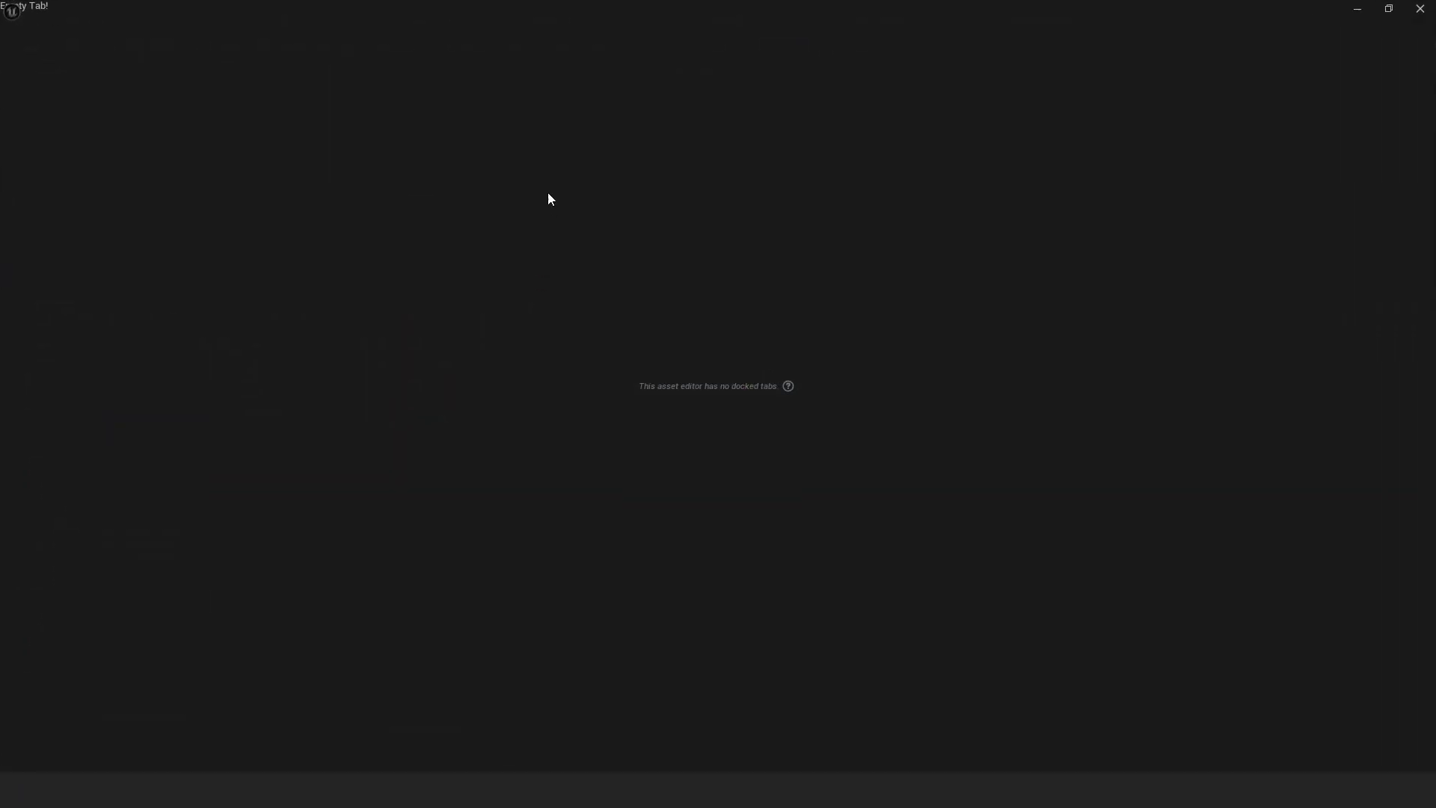
click(278, 59)
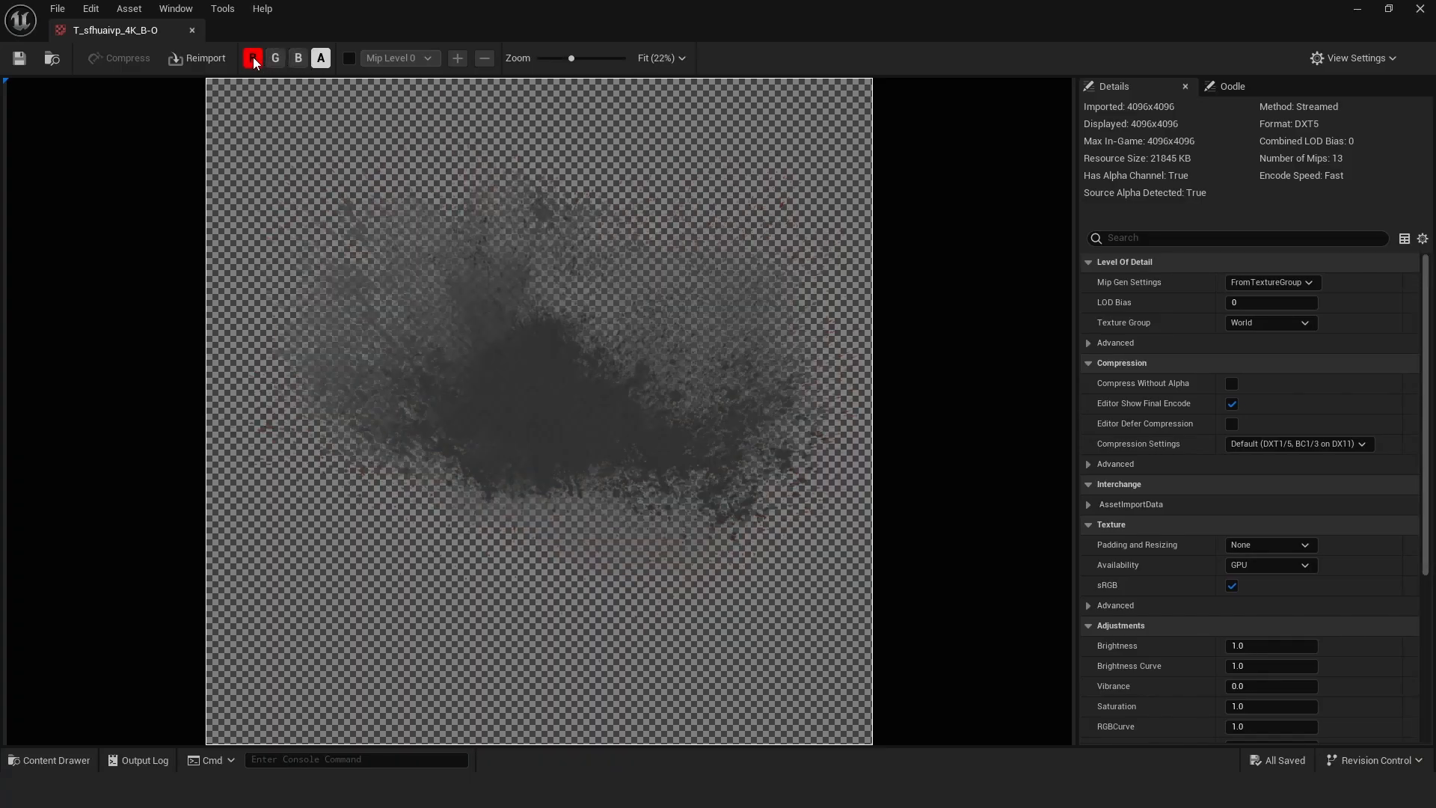
click(253, 58)
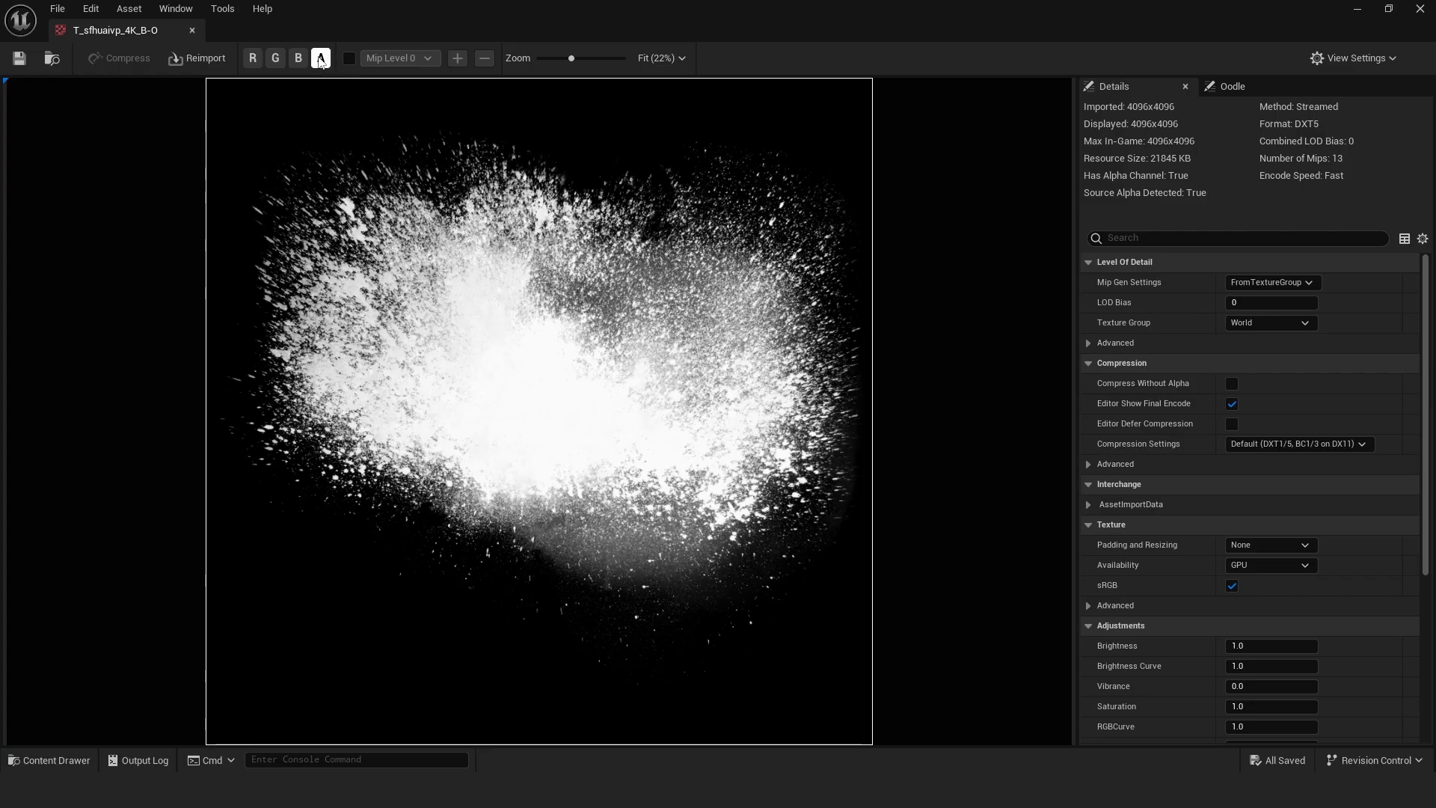
click(192, 30)
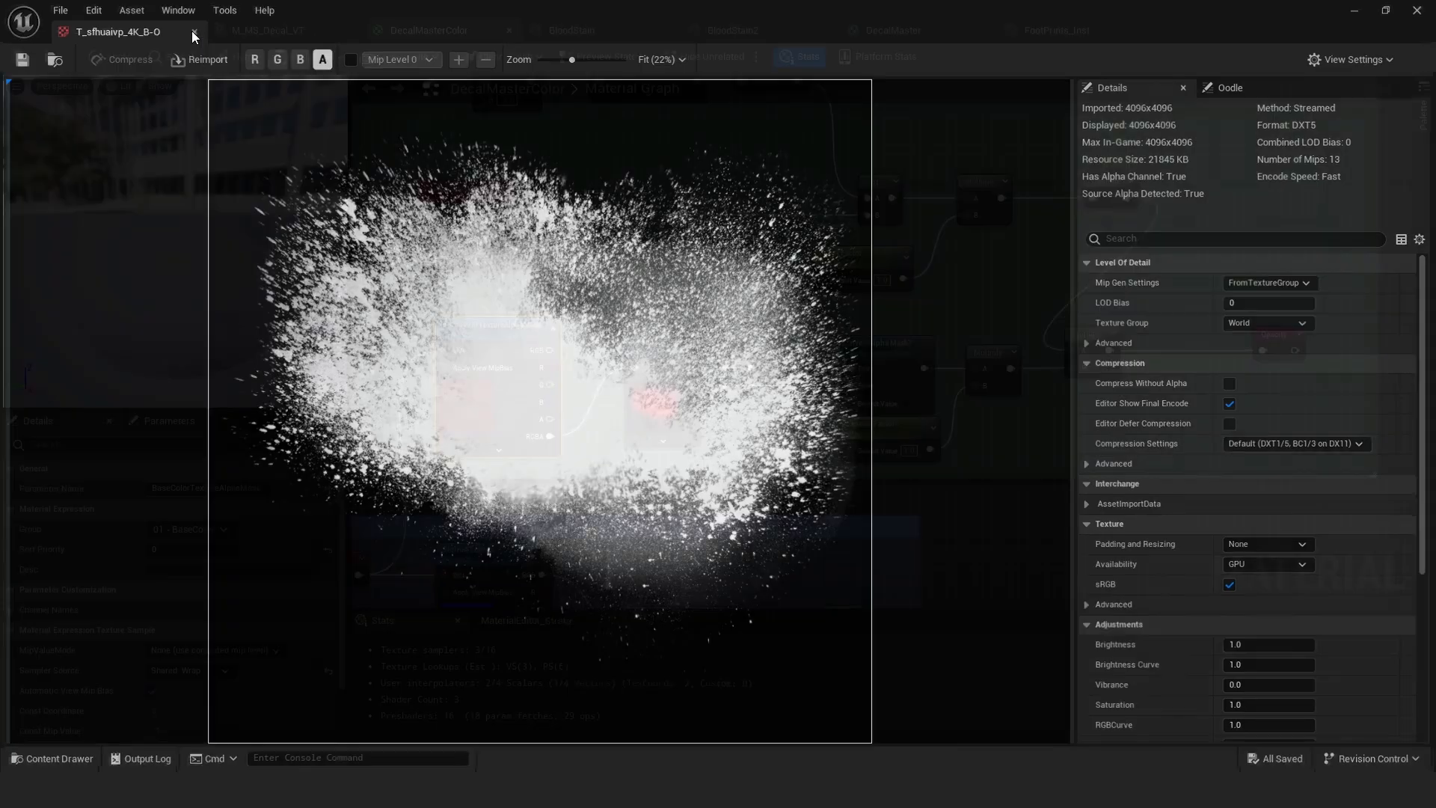
click(659, 349)
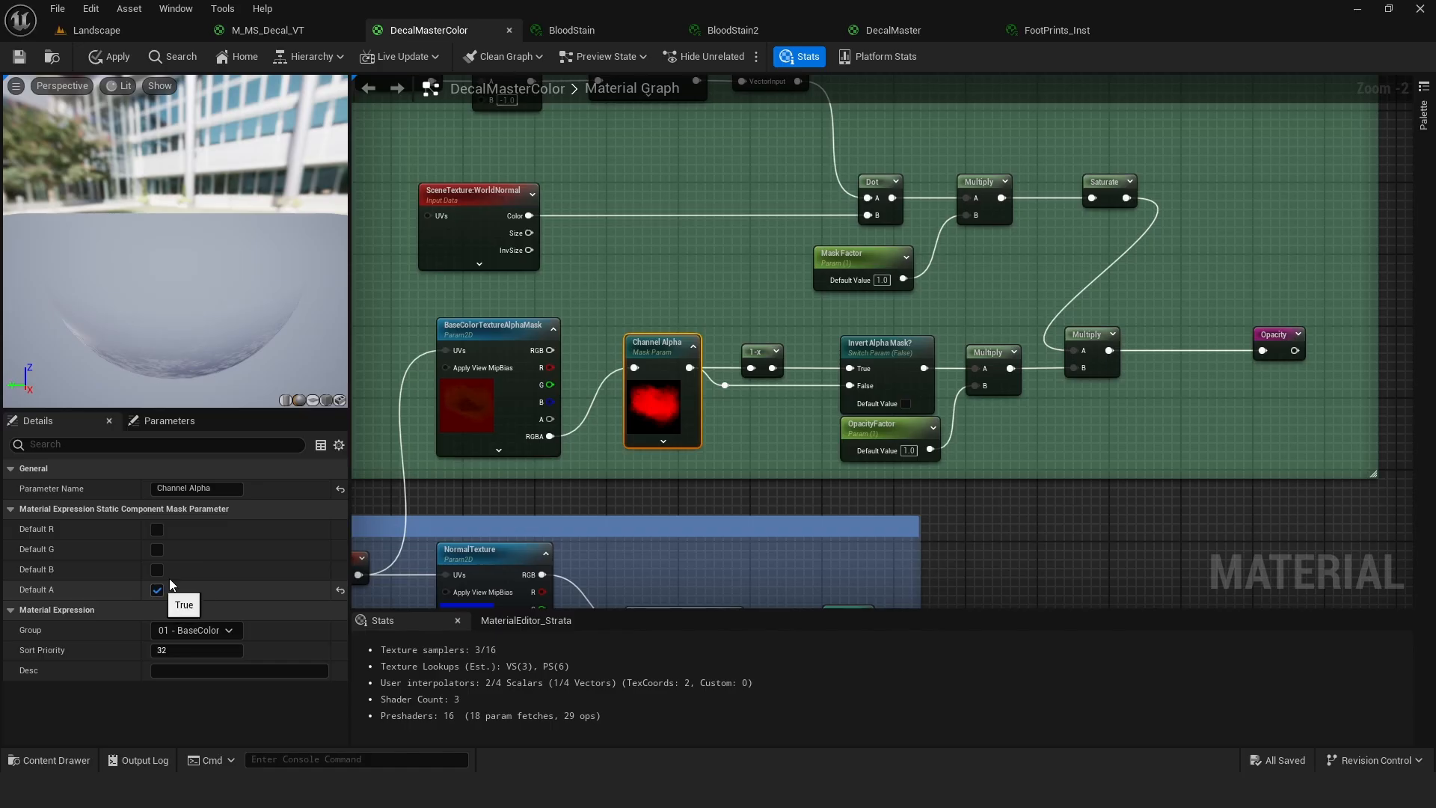
Enable the Channel Alpha override in the FootPrints_Inst material instance, and disable it again.
click(1055, 30)
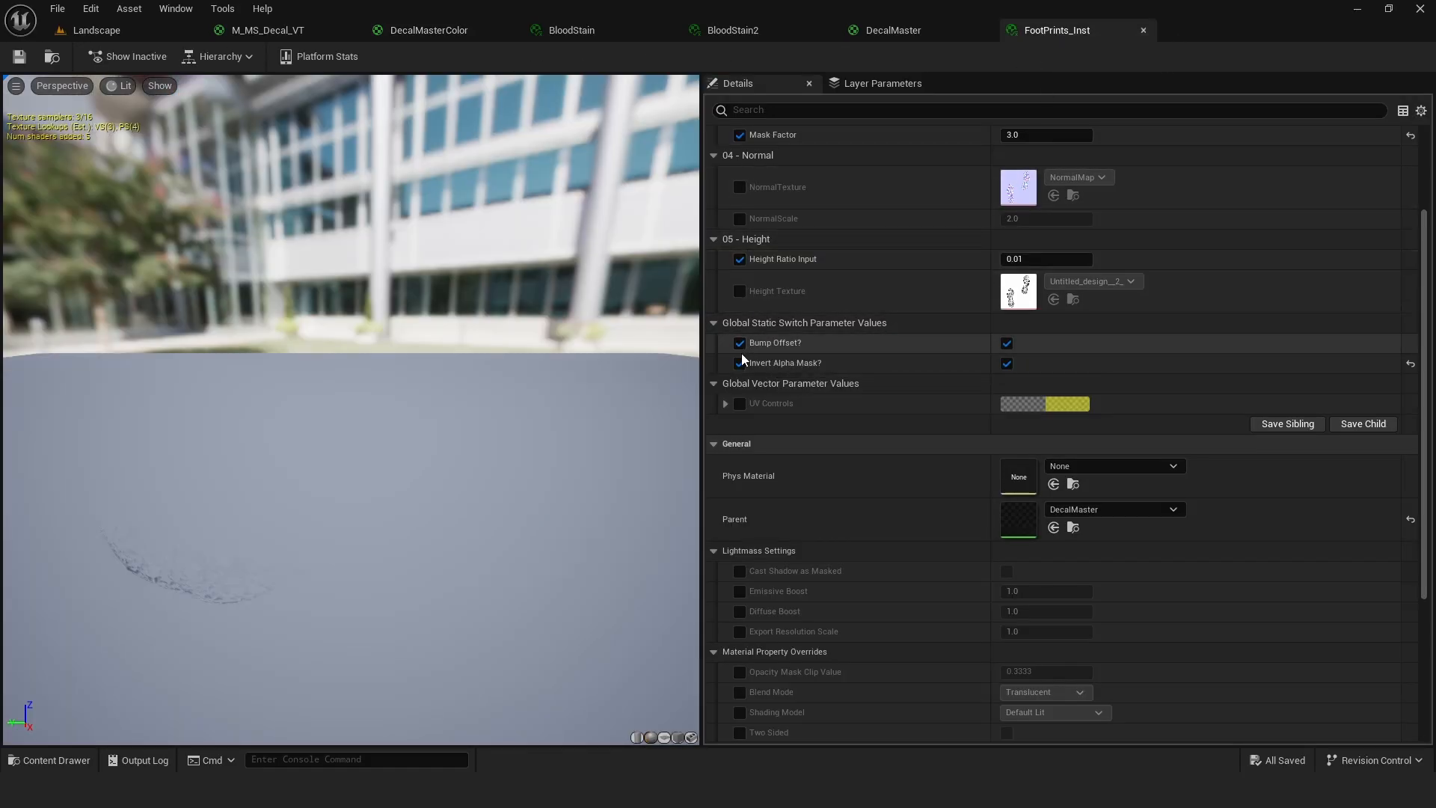
scroll(751, 344, up, 3)
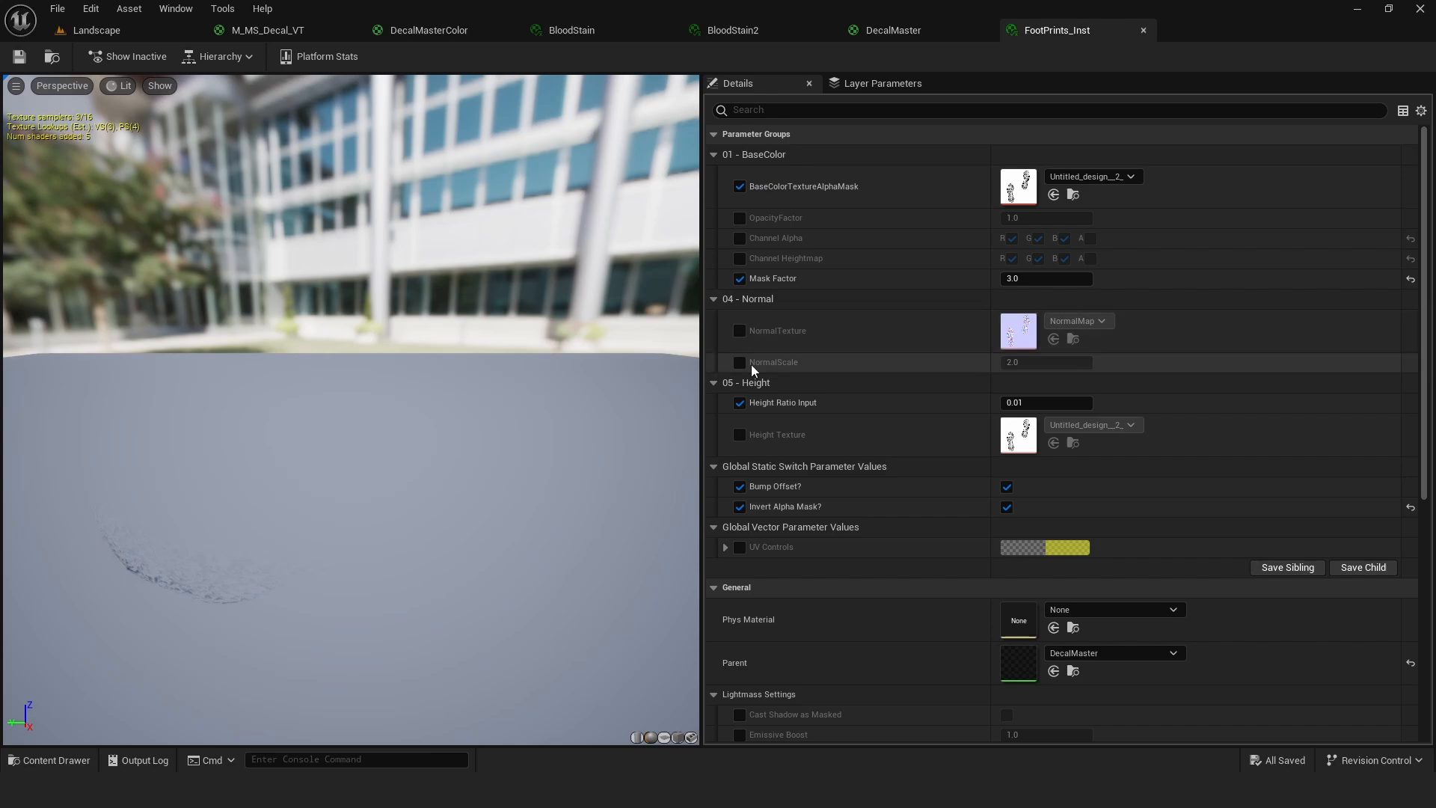
click(739, 237)
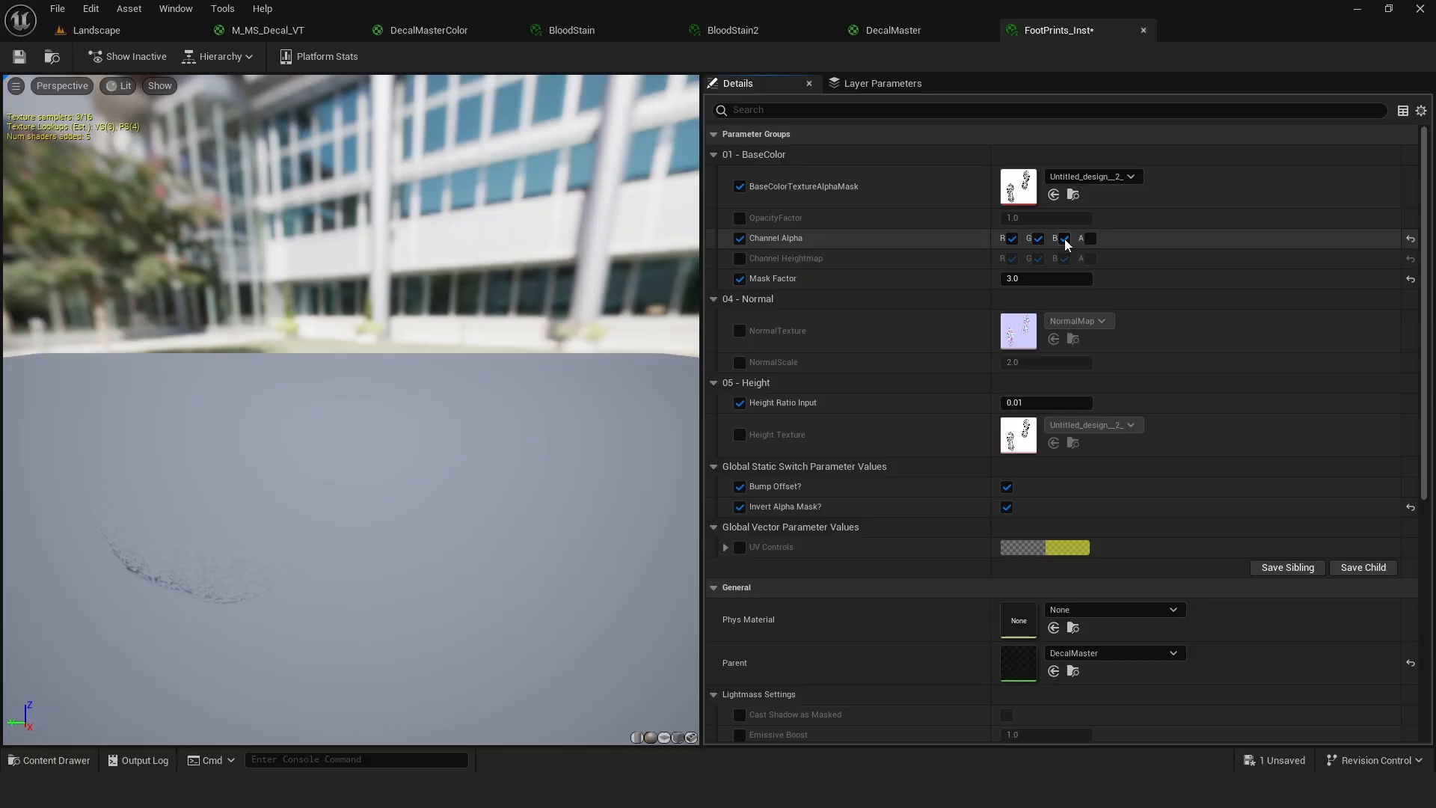
click(739, 238)
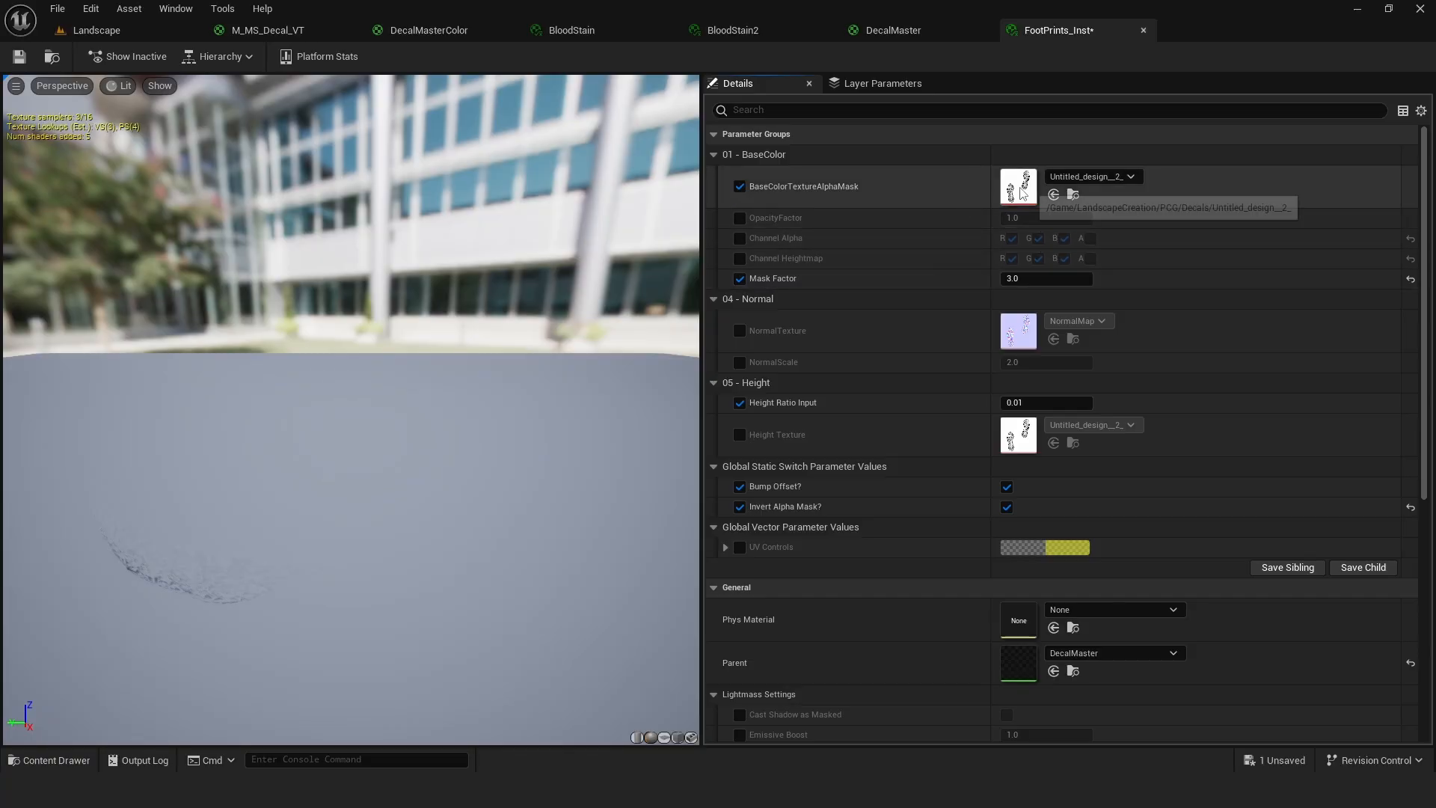
Inspect the footprint texture assigned to BaseColorTextureAlphaMask, close it and return to the DecalMasterColor graph.
double_click(1019, 187)
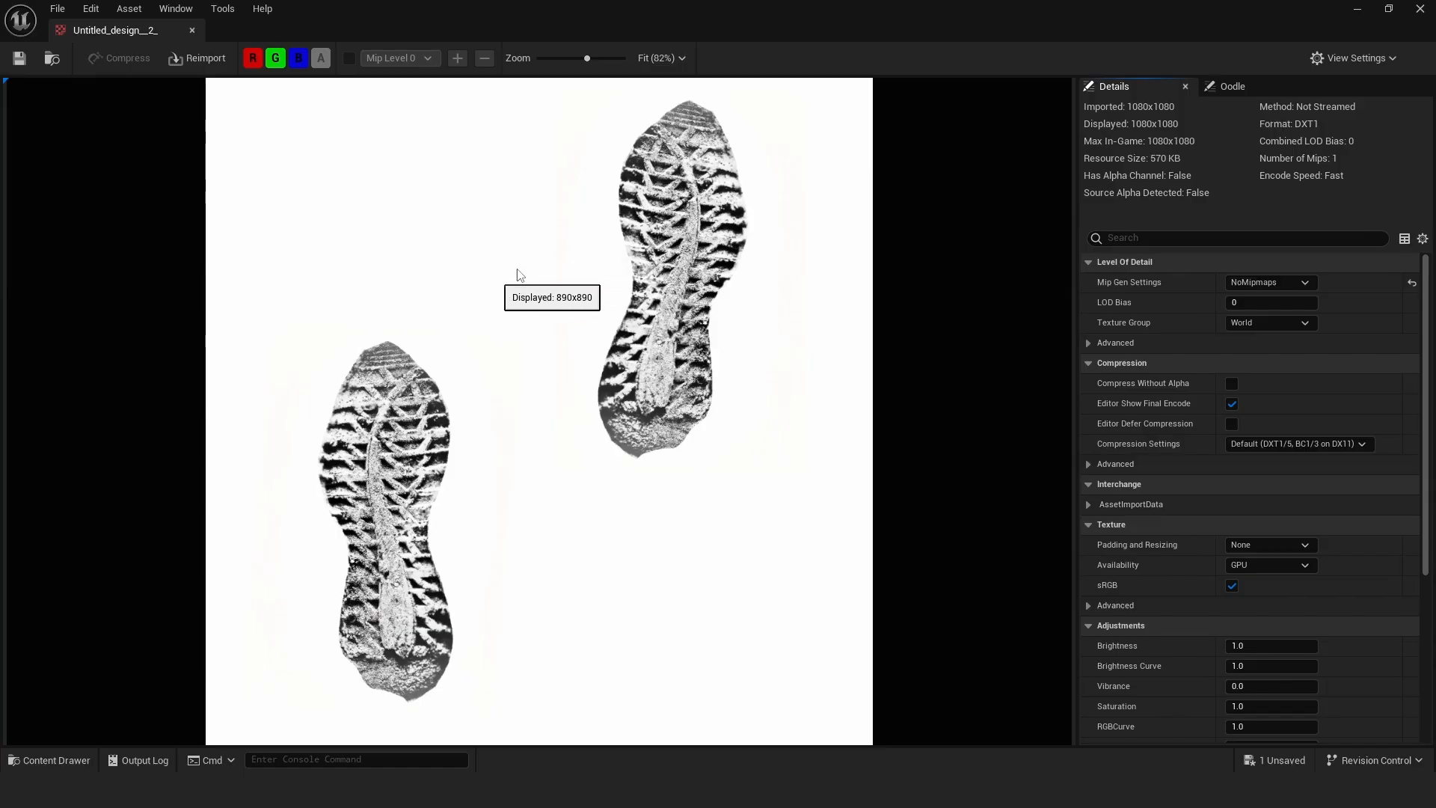
click(192, 30)
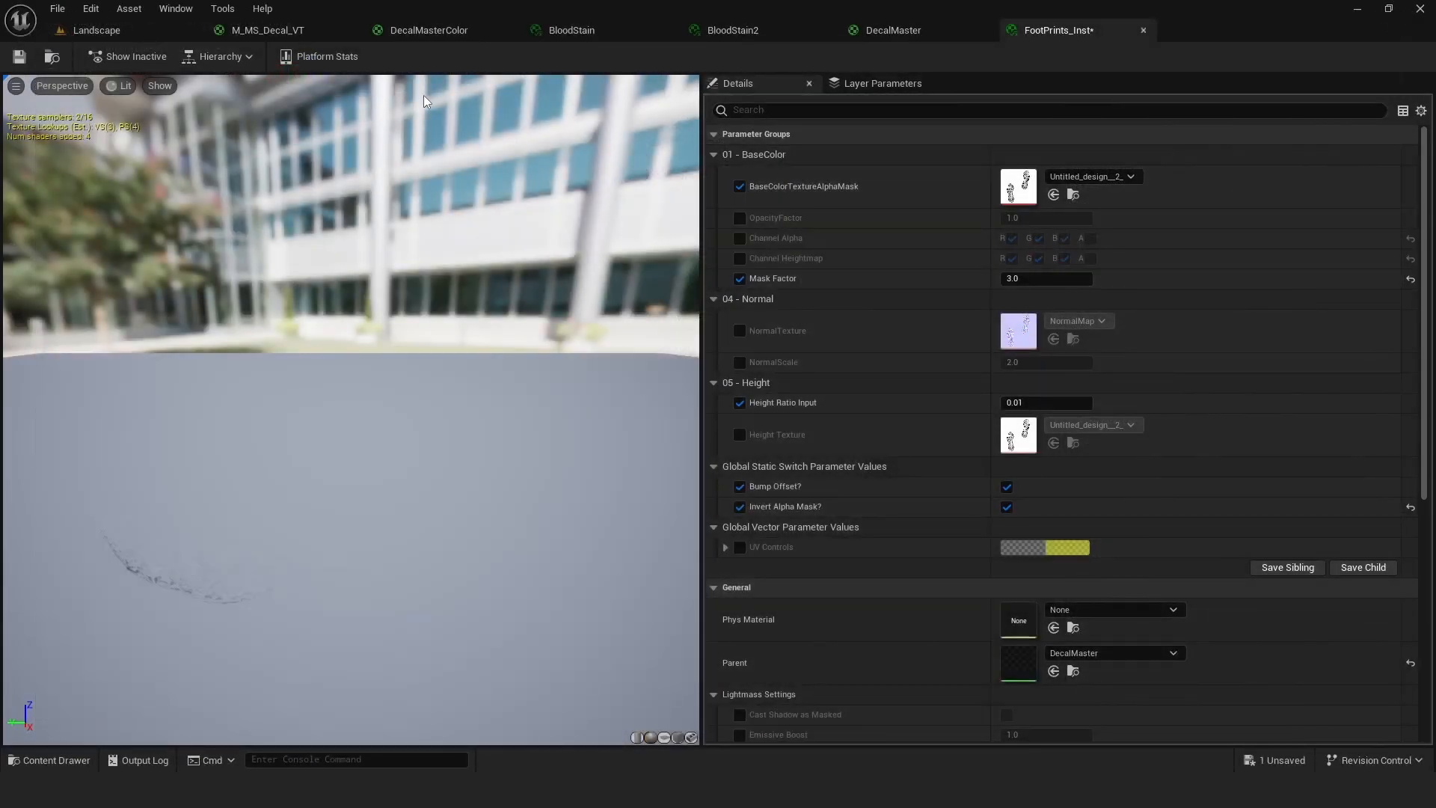
click(428, 30)
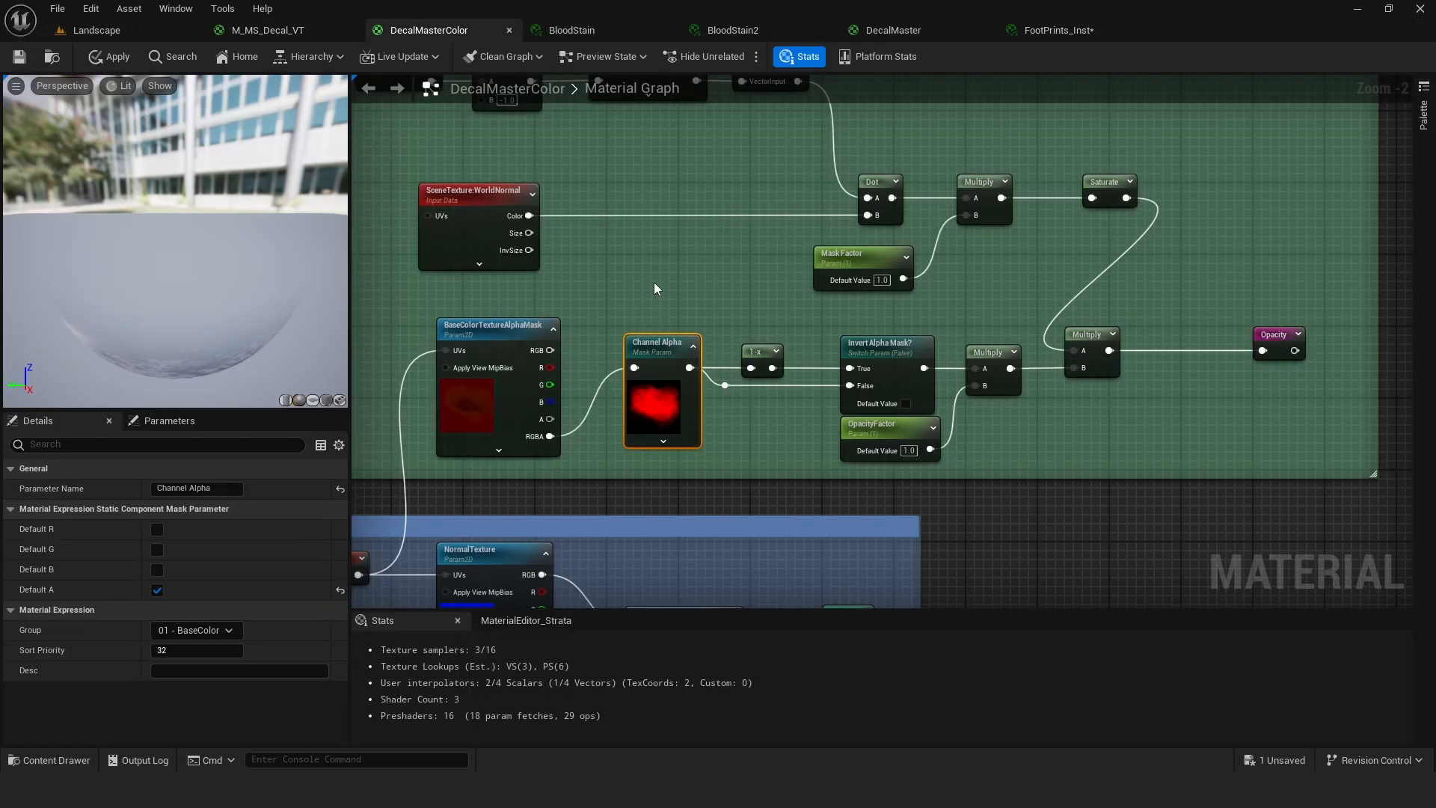
Inspect the Invert Alpha Mask? switch and shift the 1-x node slightly closer to it.
right_drag(654, 283, 524, 263)
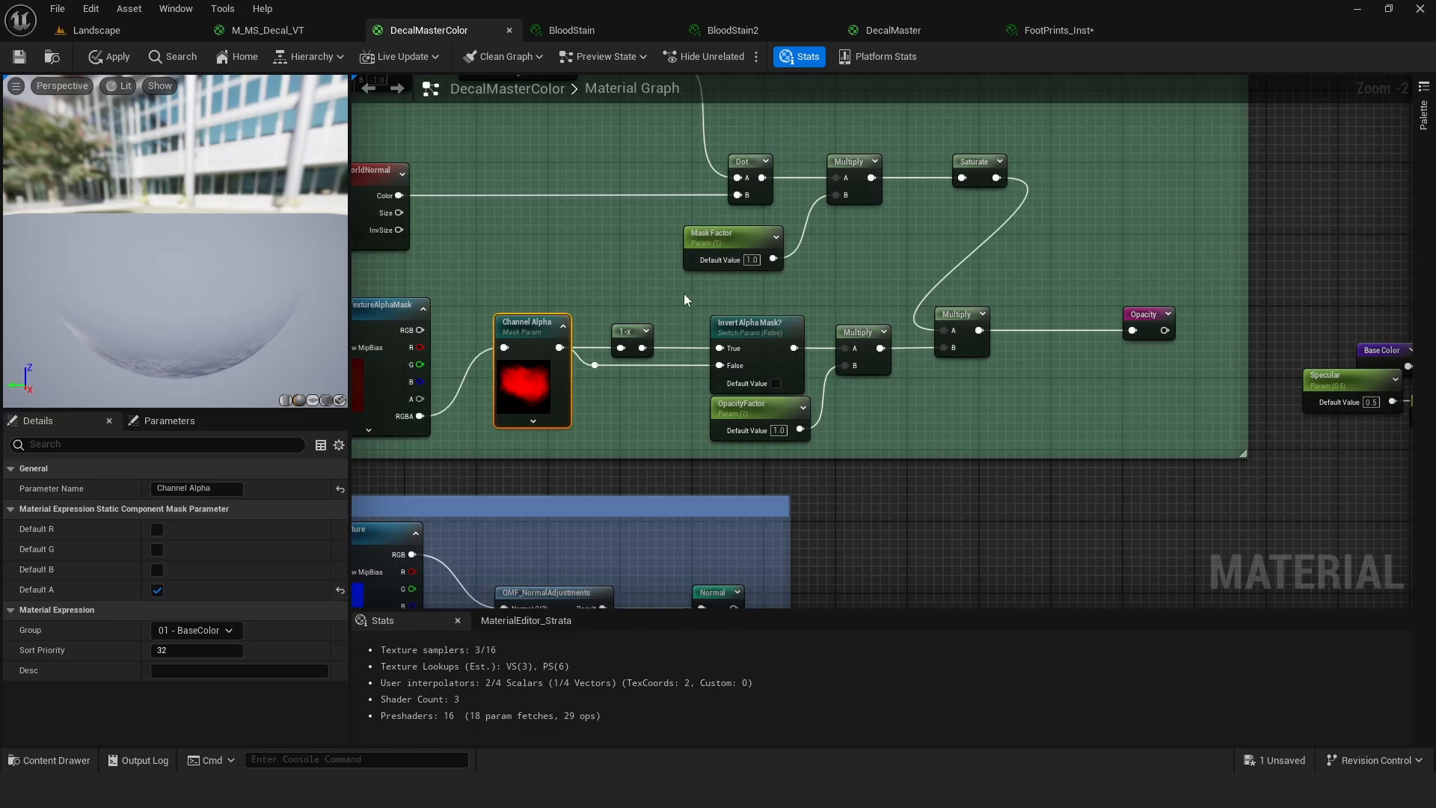
click(743, 327)
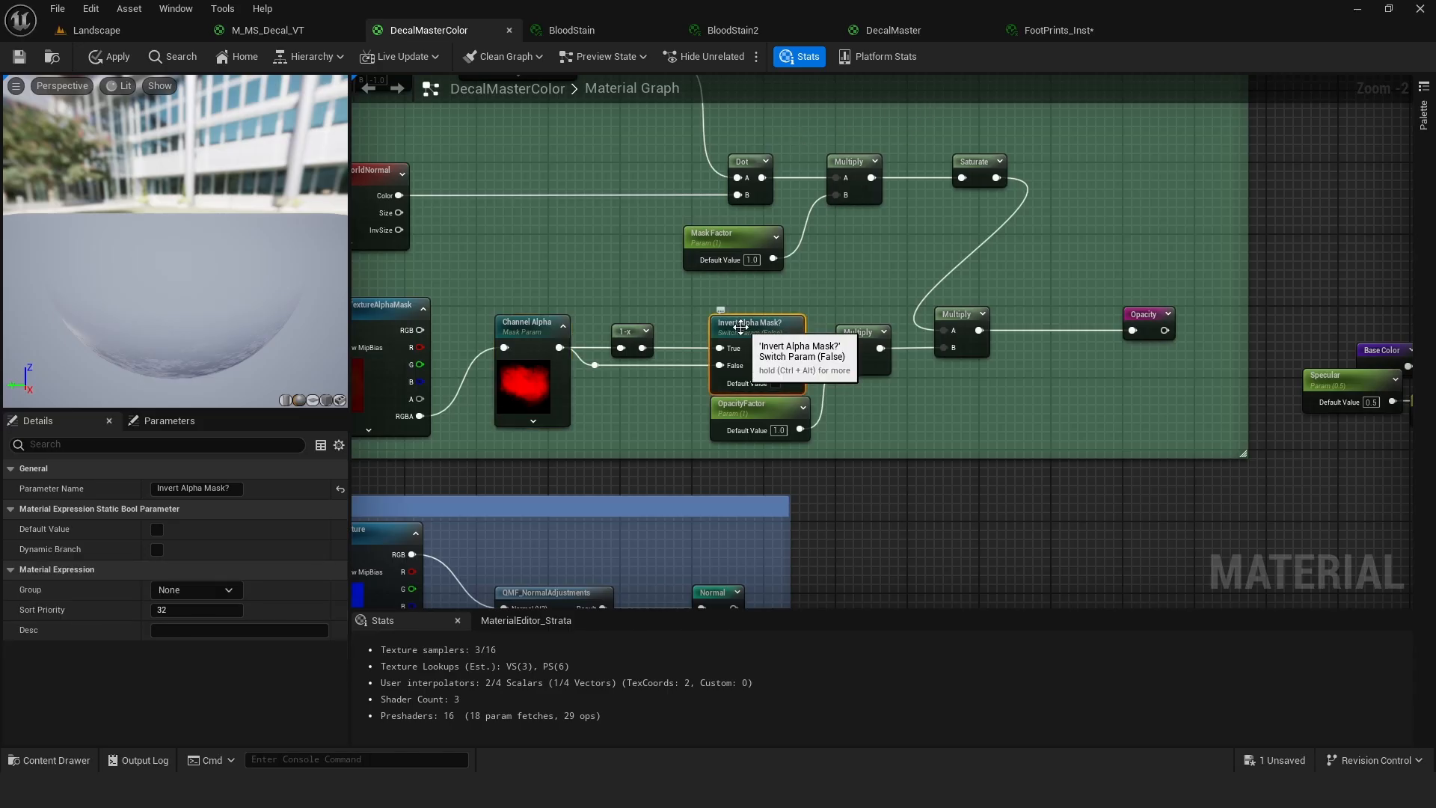
click(631, 338)
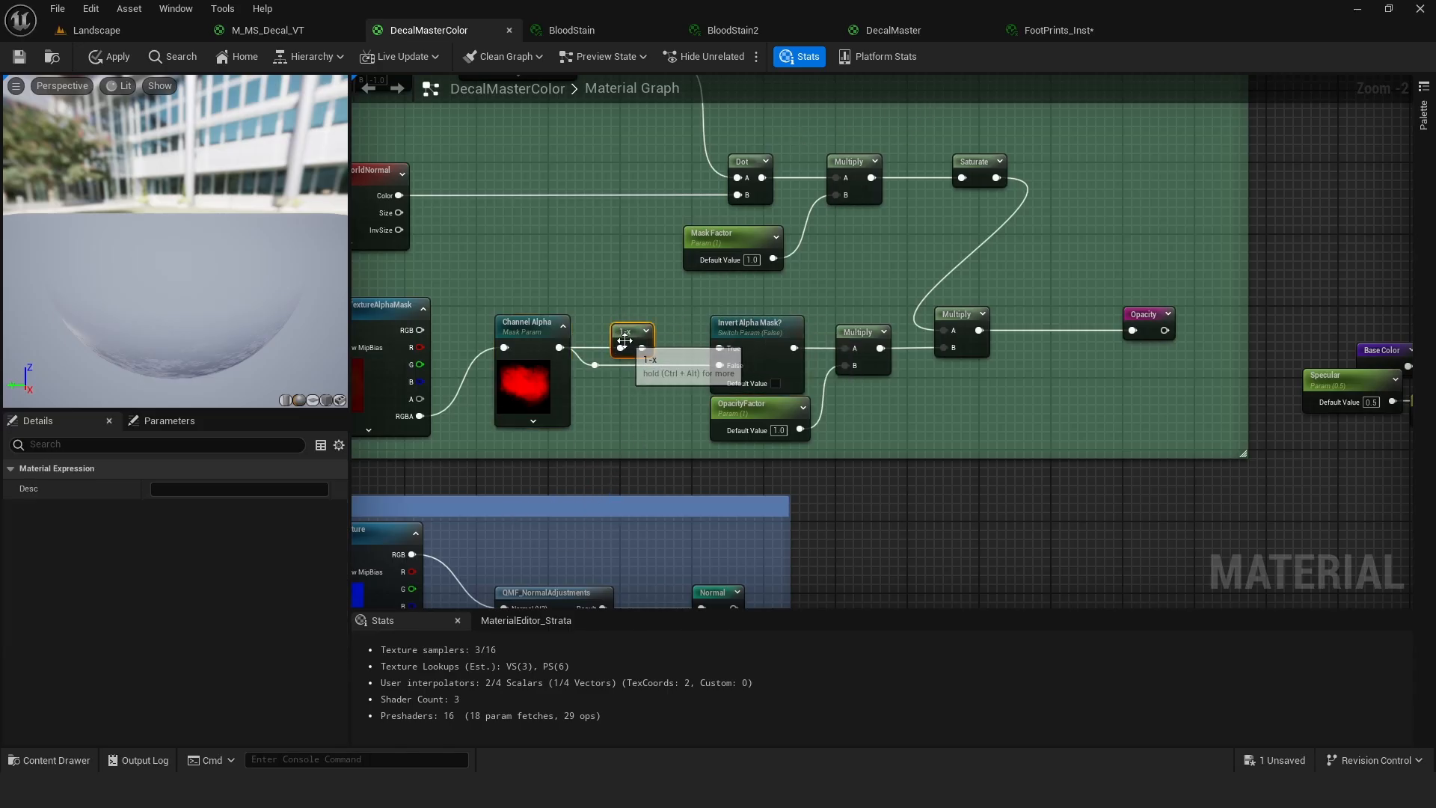
drag(632, 331, 649, 331)
right_drag(594, 308, 640, 311)
Open the T_sfhuaivp_4K_B-O texture from the BaseColorTextureAlphaMask node, toggle its channels and isolate the alpha channel.
click(404, 328)
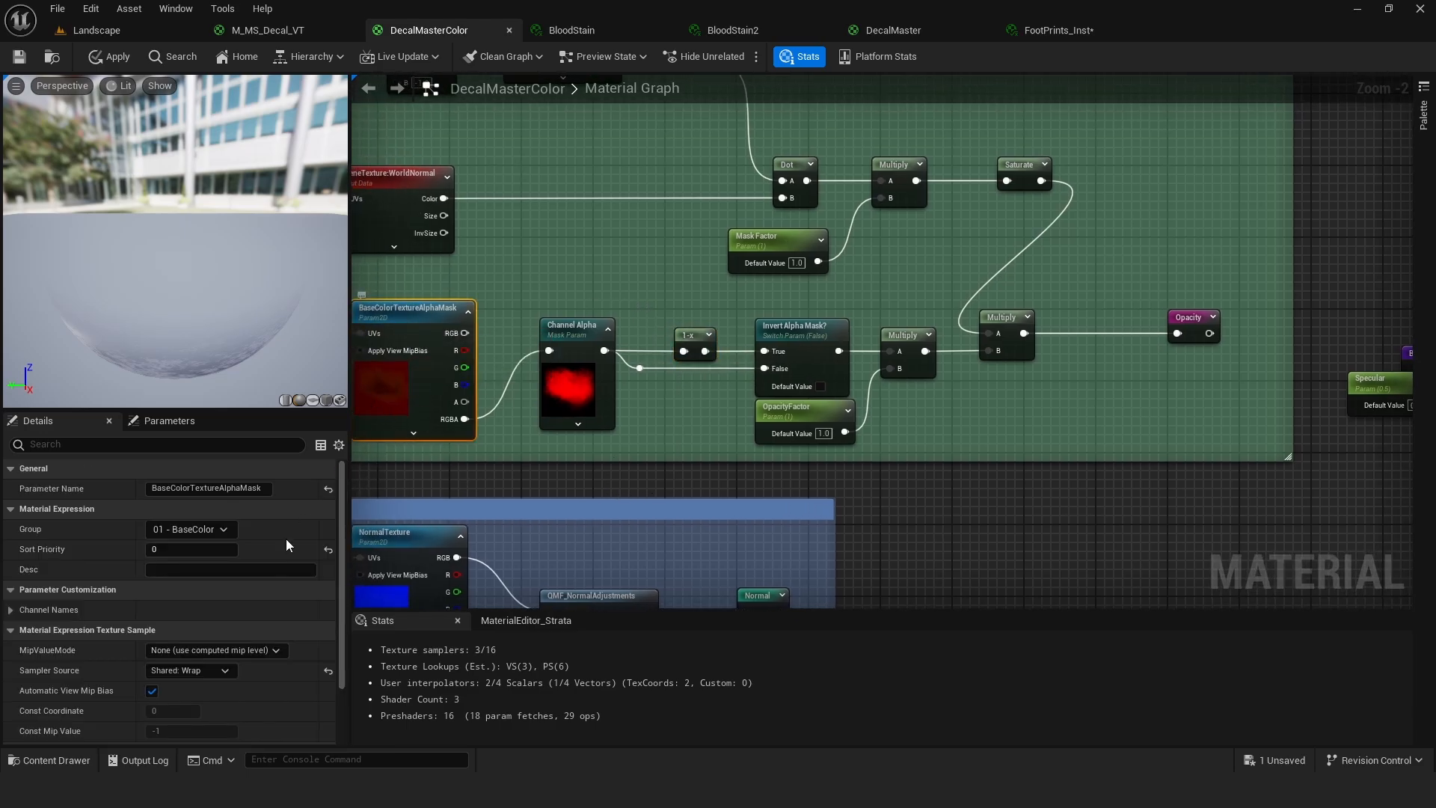
scroll(245, 582, down, 5)
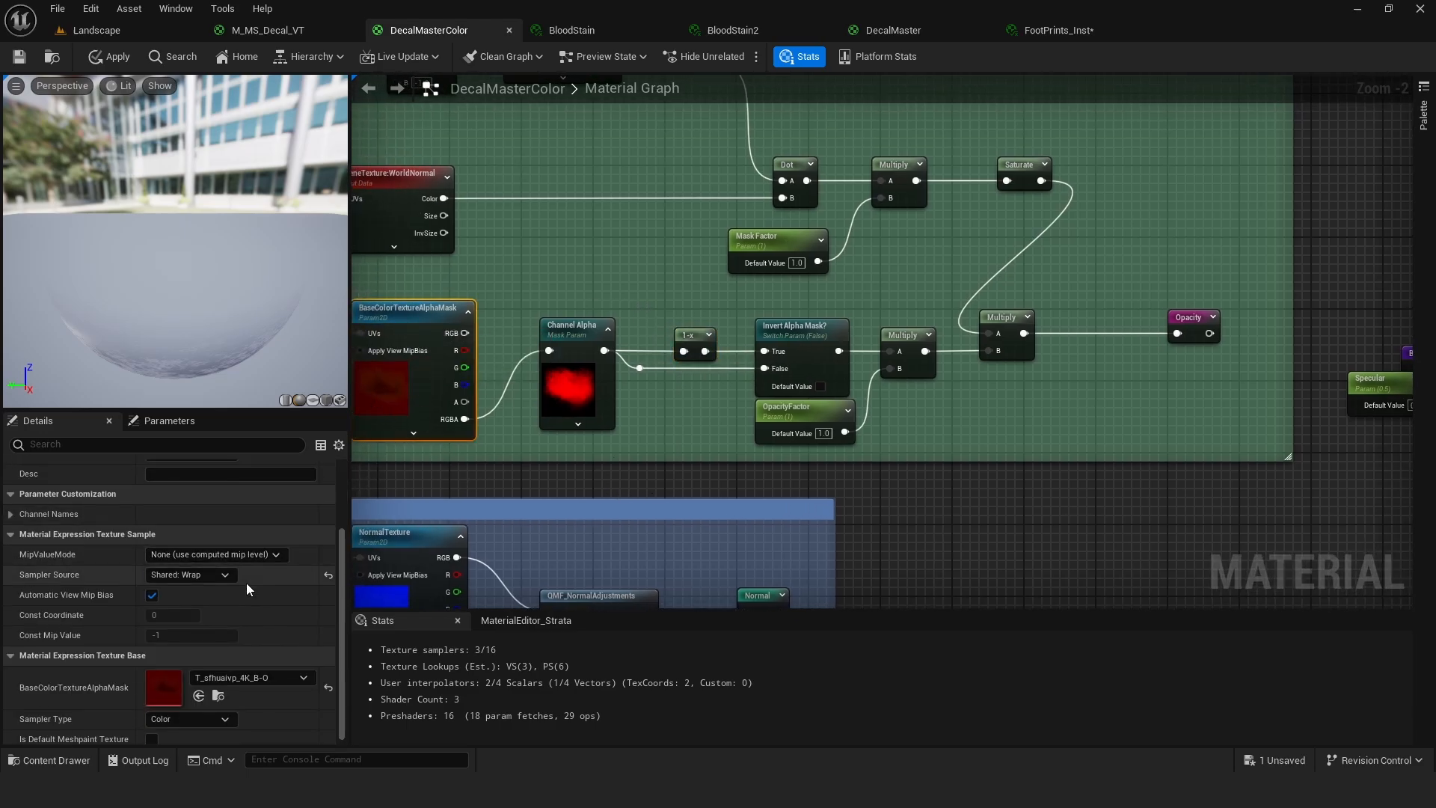
double_click(163, 681)
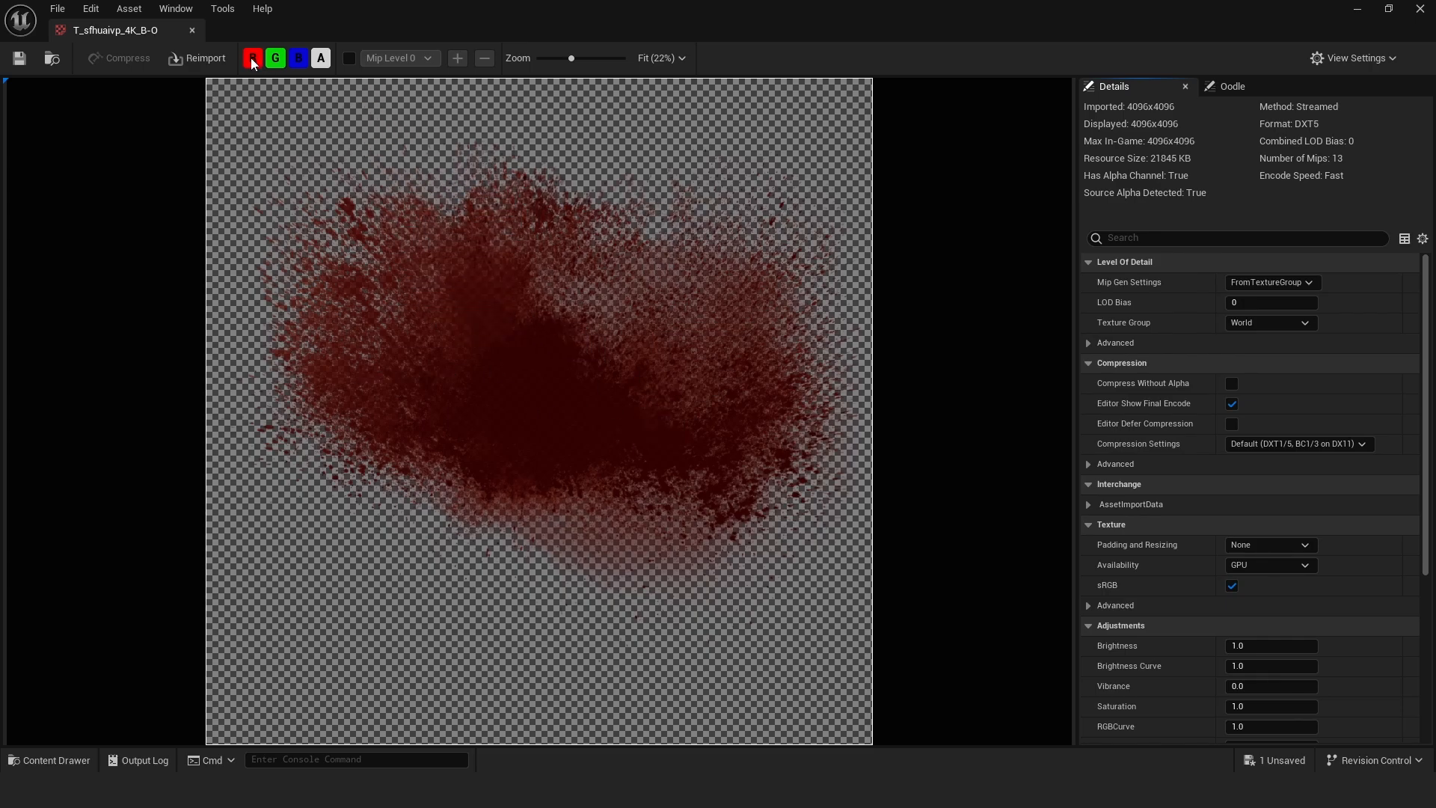
click(300, 60)
click(321, 60)
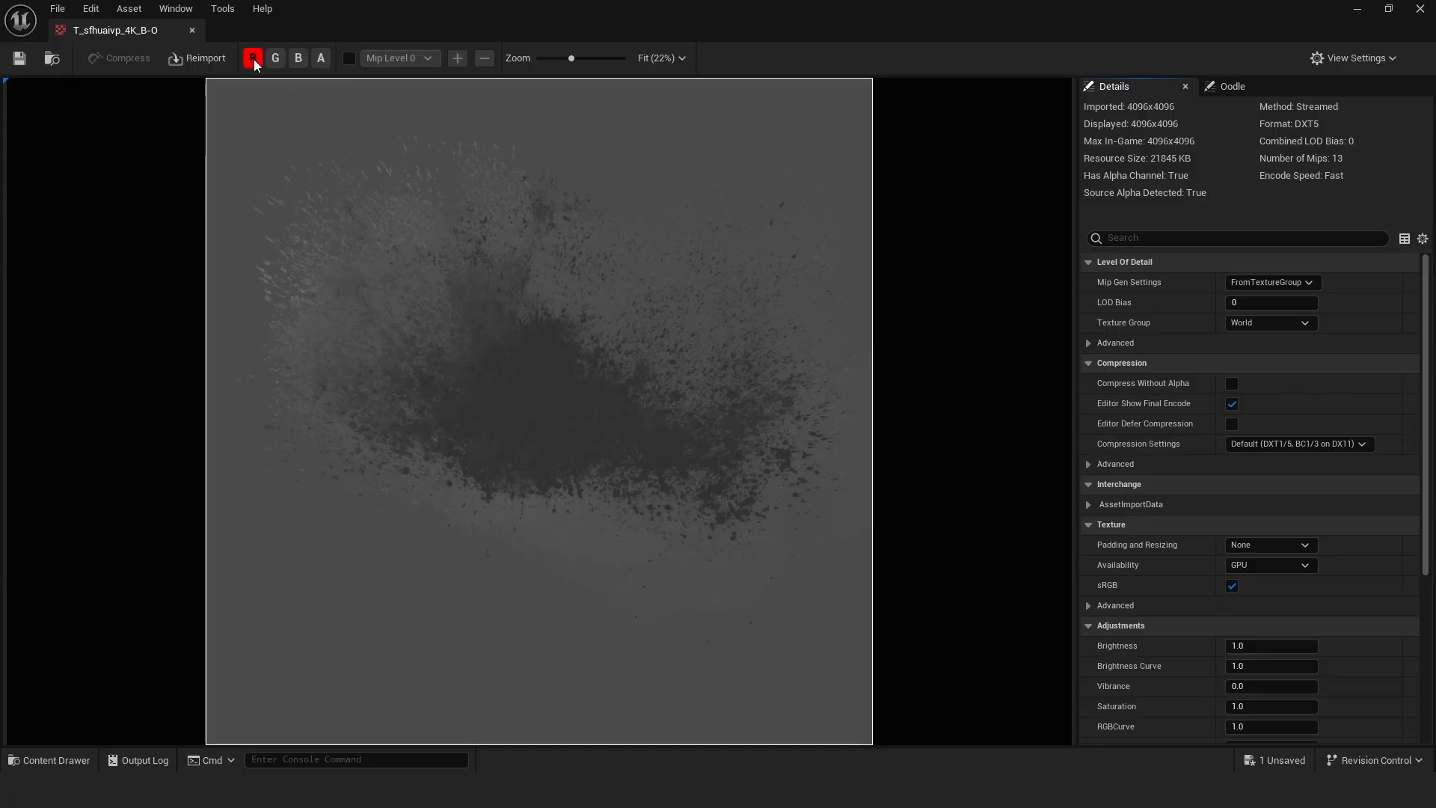
click(276, 59)
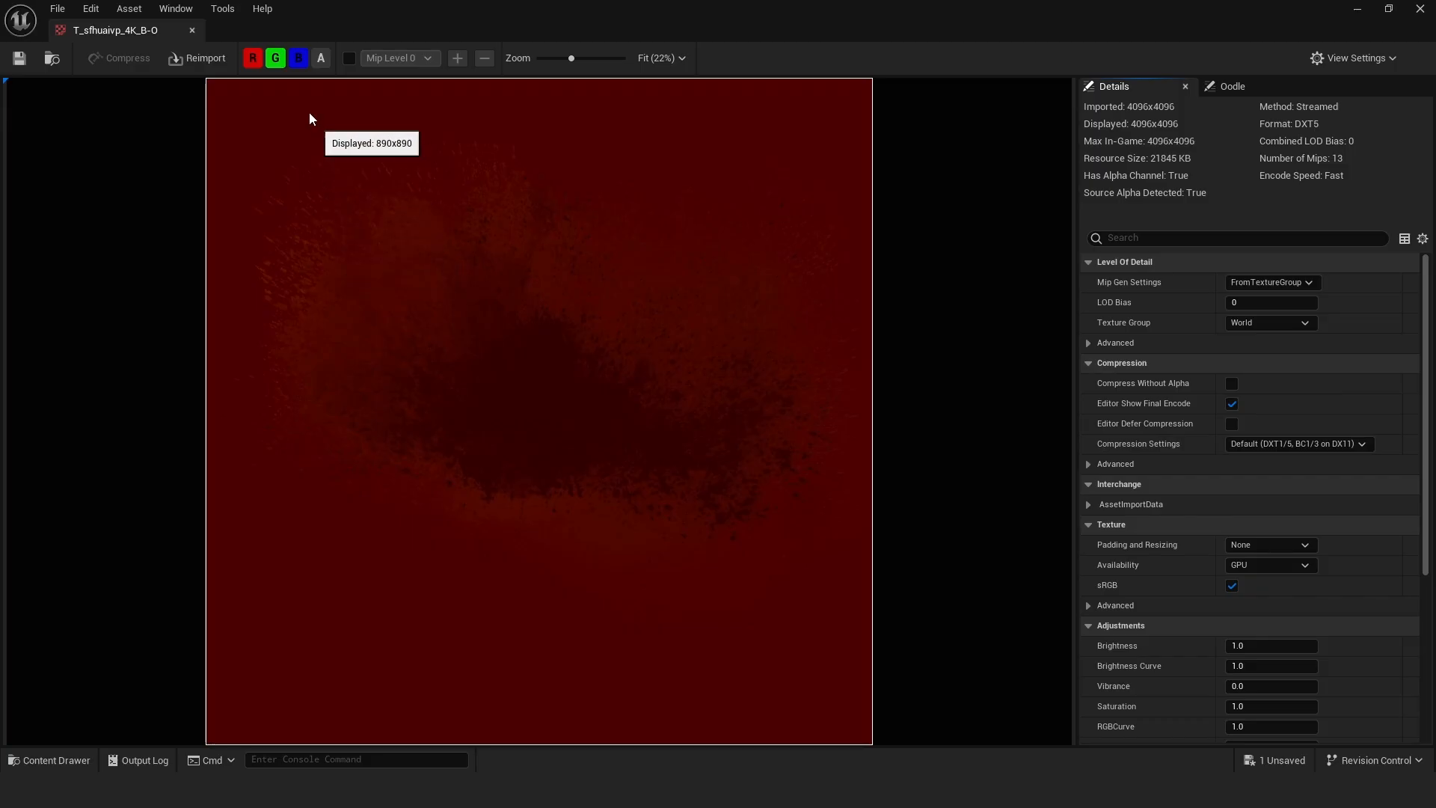
click(299, 55)
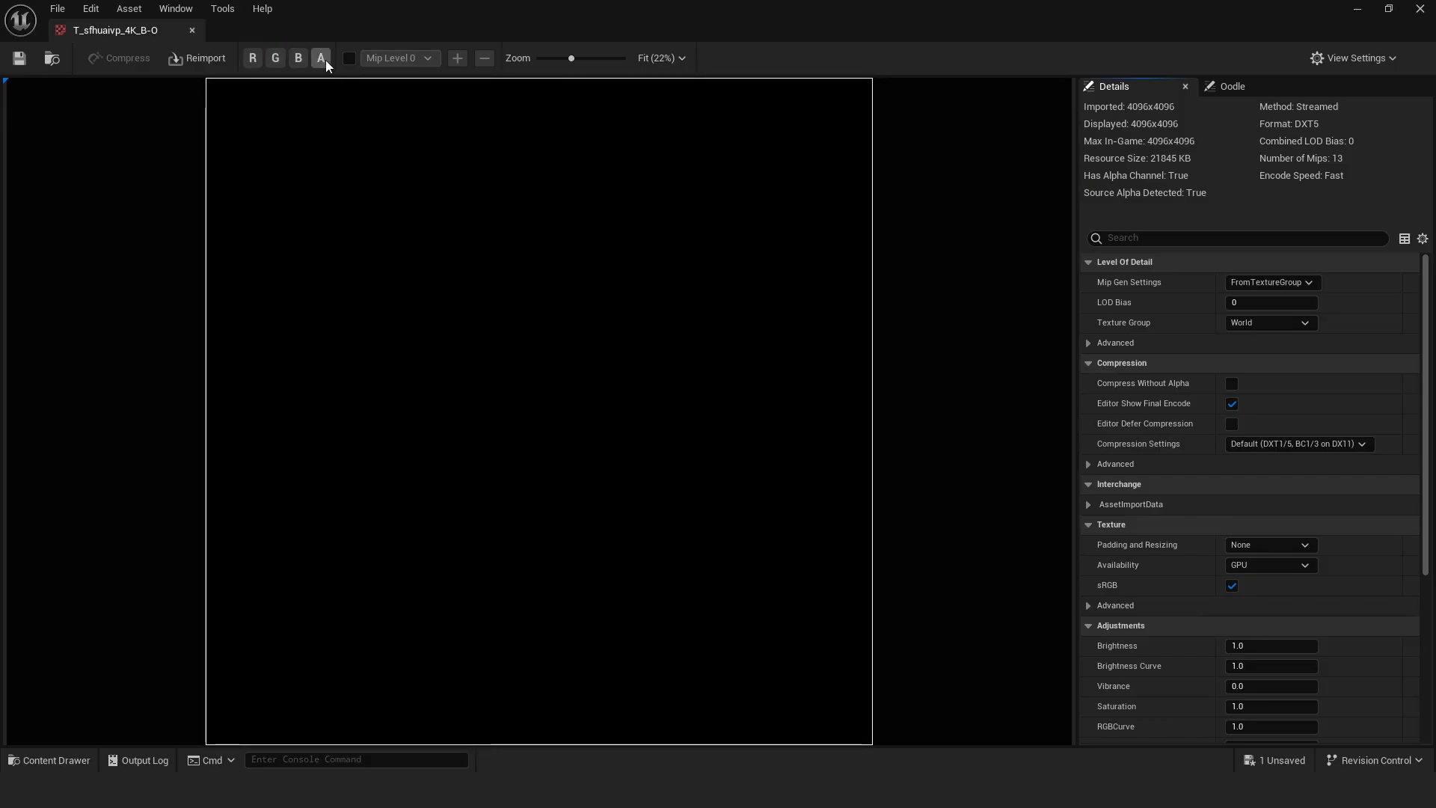
click(321, 57)
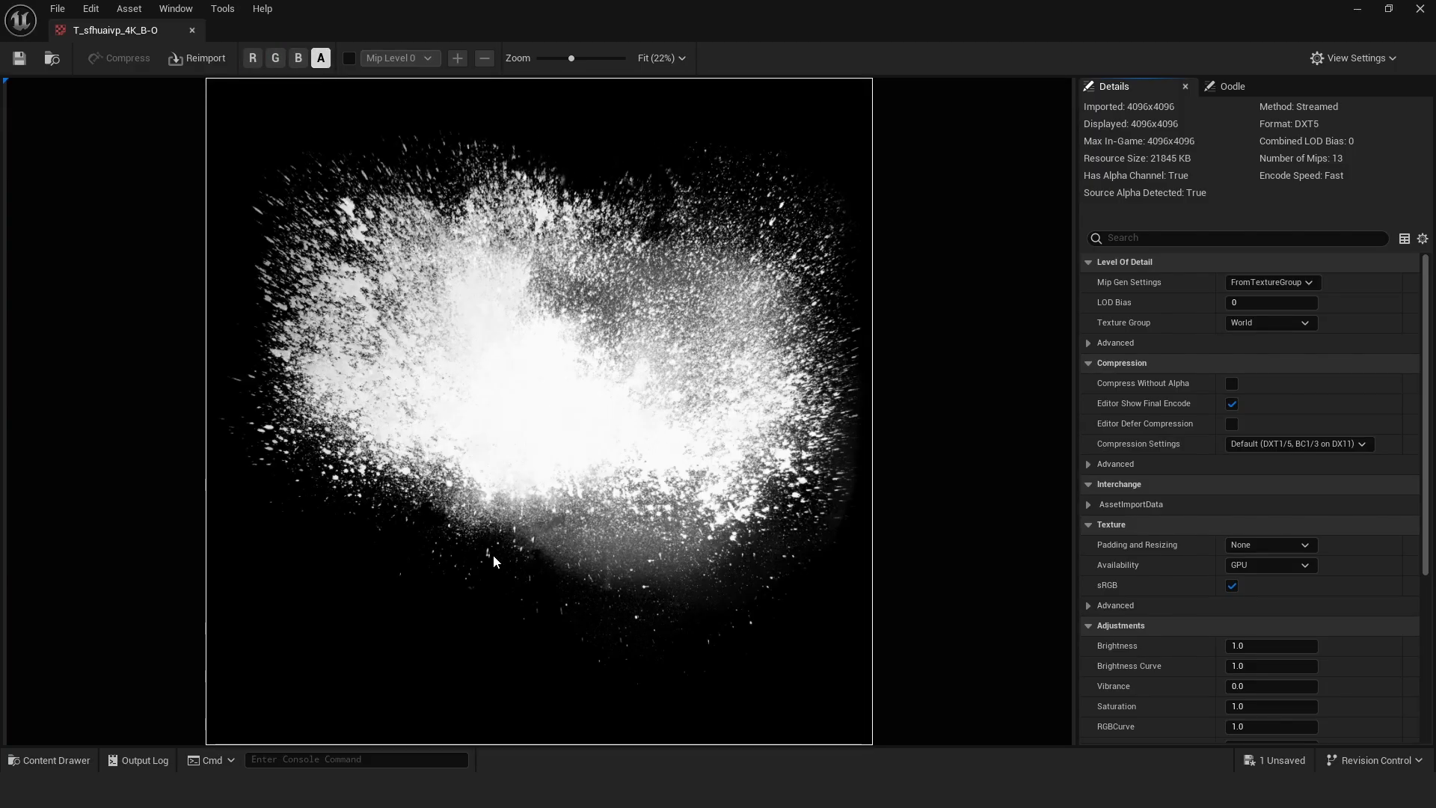
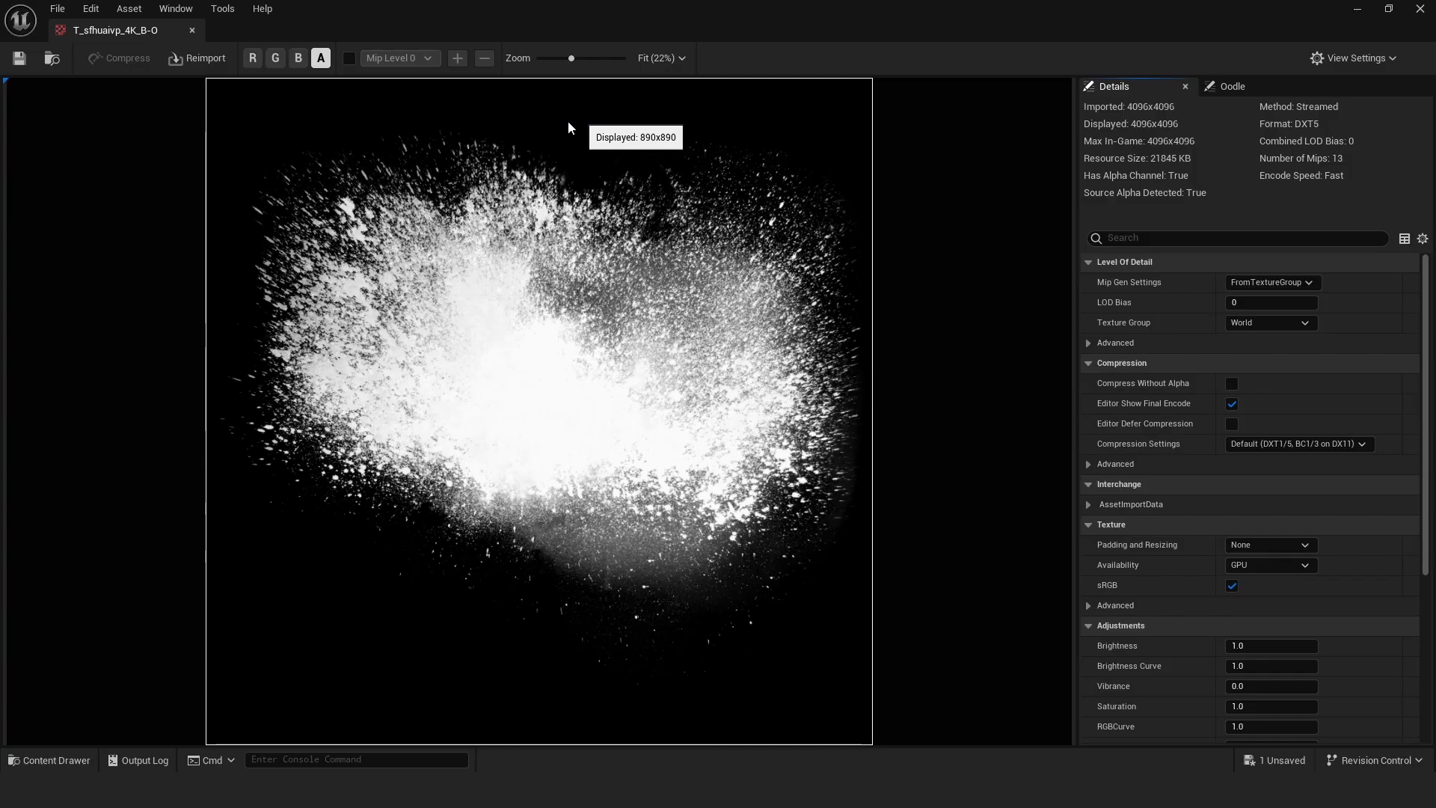
Show the texture's red, green and blue channels together with alpha again, and close the texture.
click(299, 59)
click(275, 59)
click(253, 58)
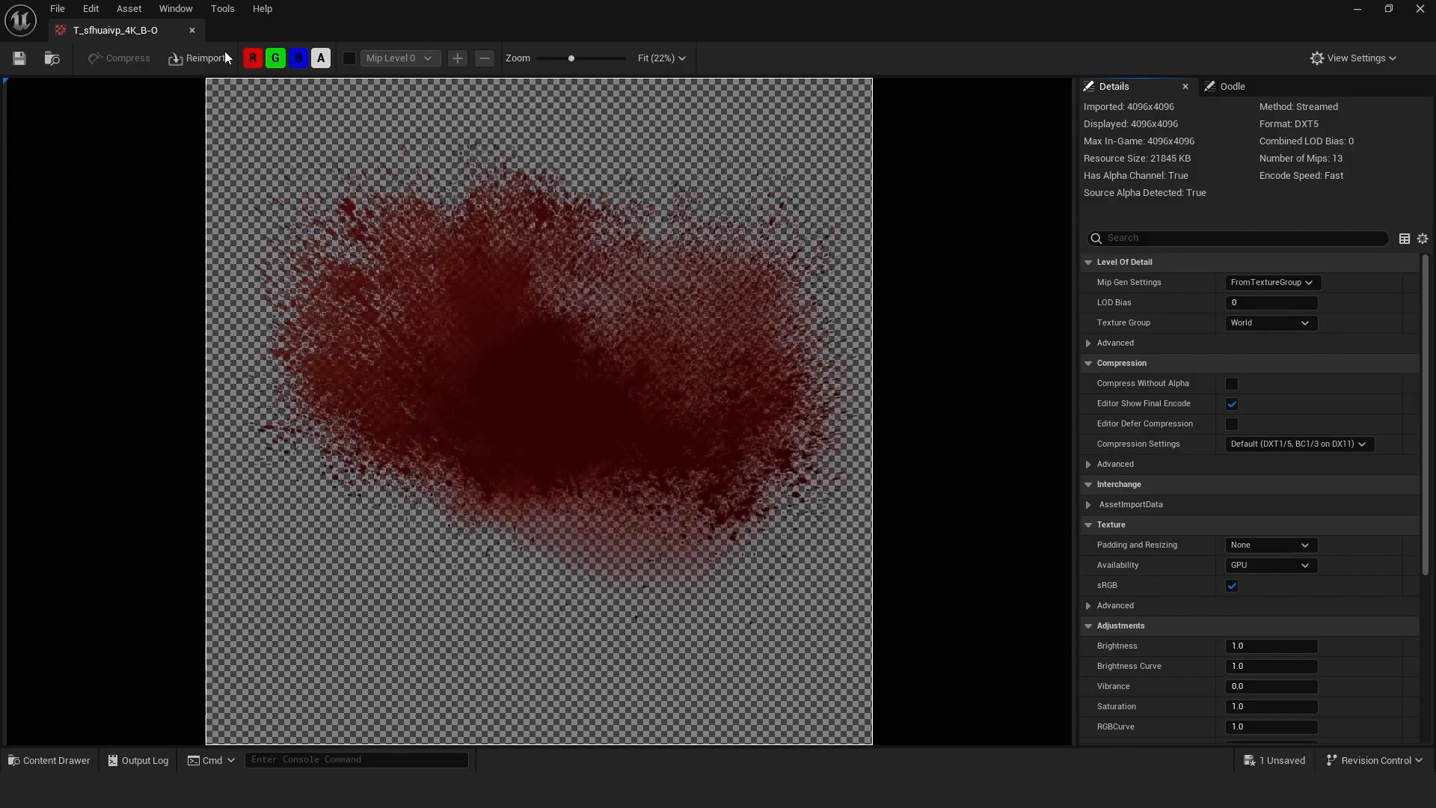
click(191, 30)
Open the footprint texture Untitled_design__2_ from the FootPrints_Inst material instance, close it and go back to the DecalMasterColor graph.
click(50, 760)
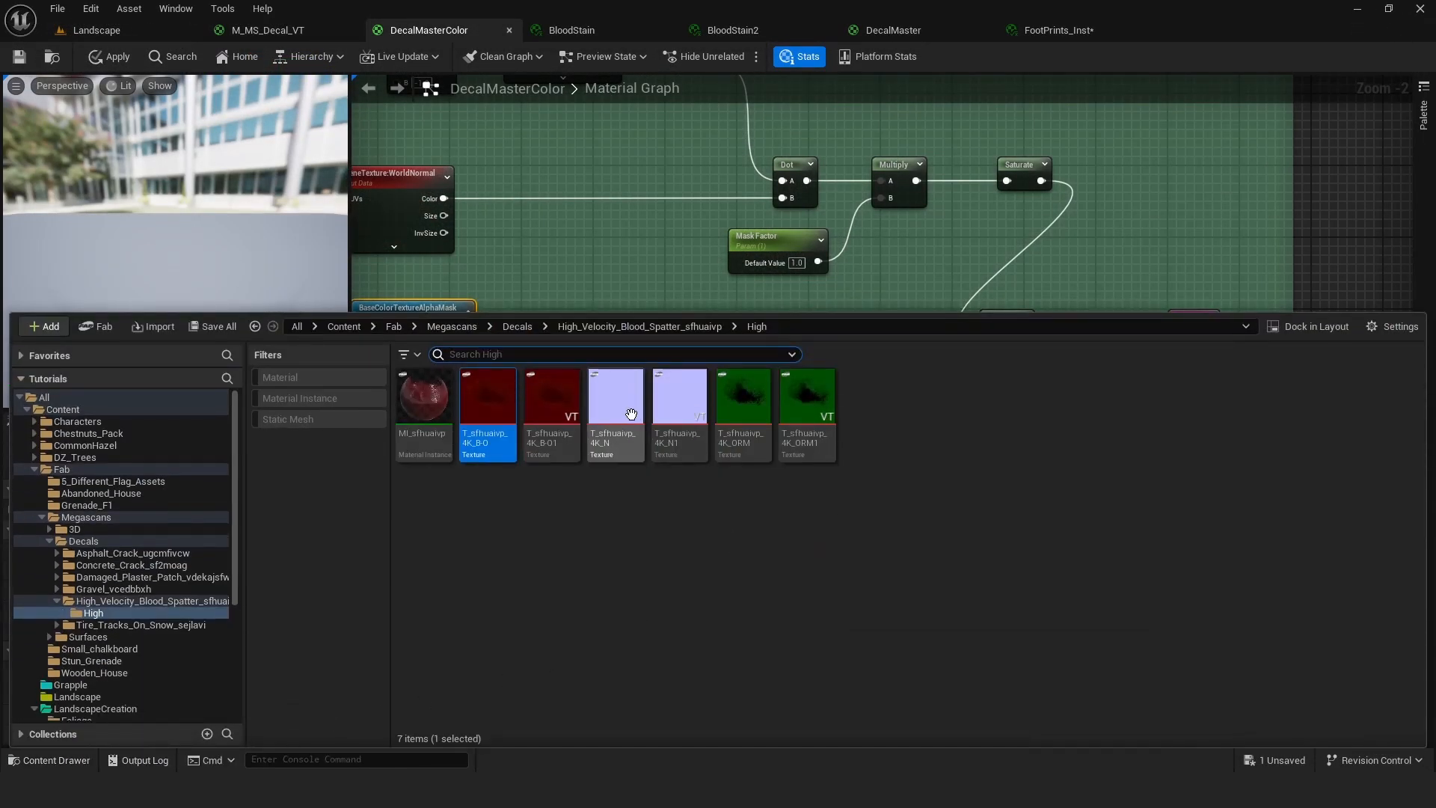
click(640, 230)
click(1059, 30)
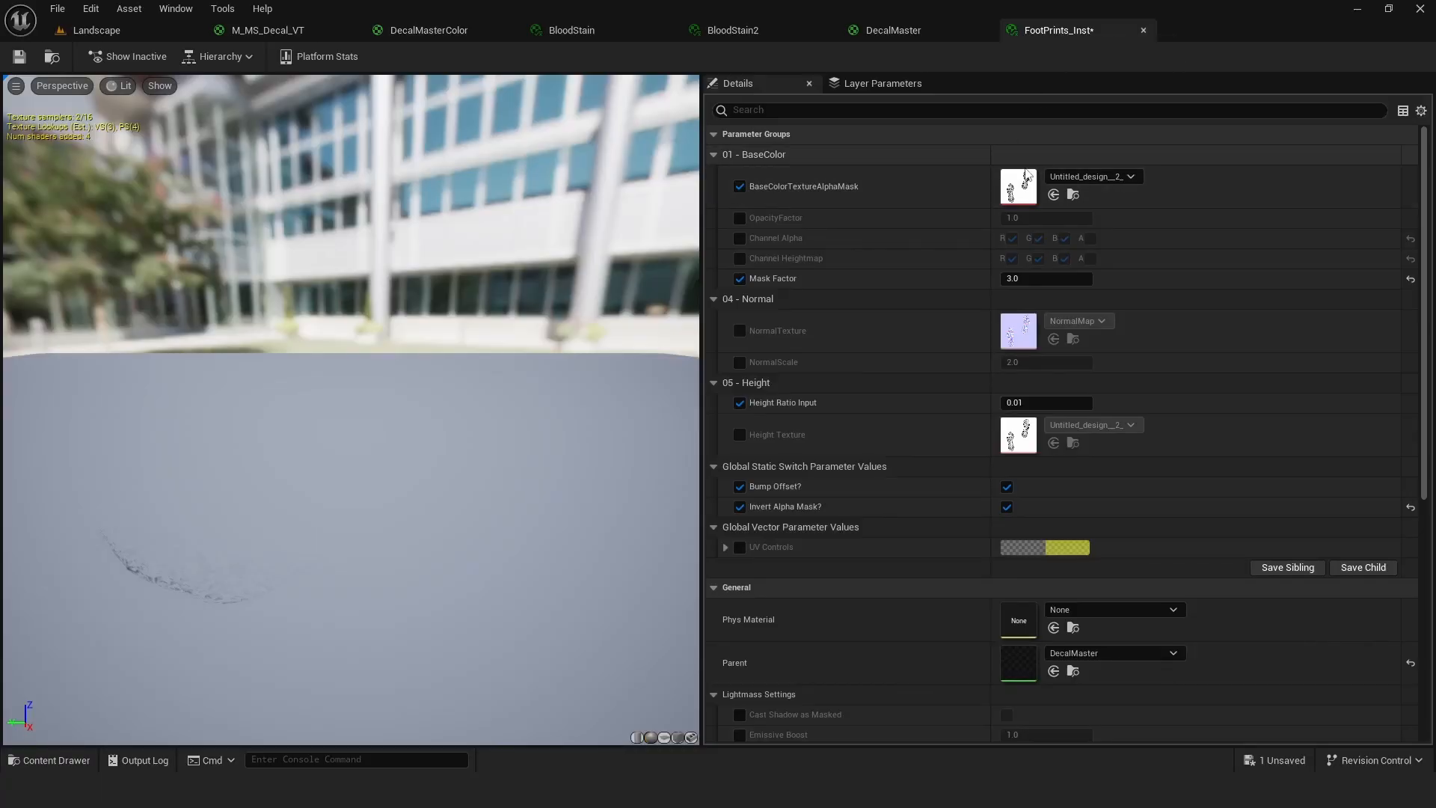
double_click(1021, 184)
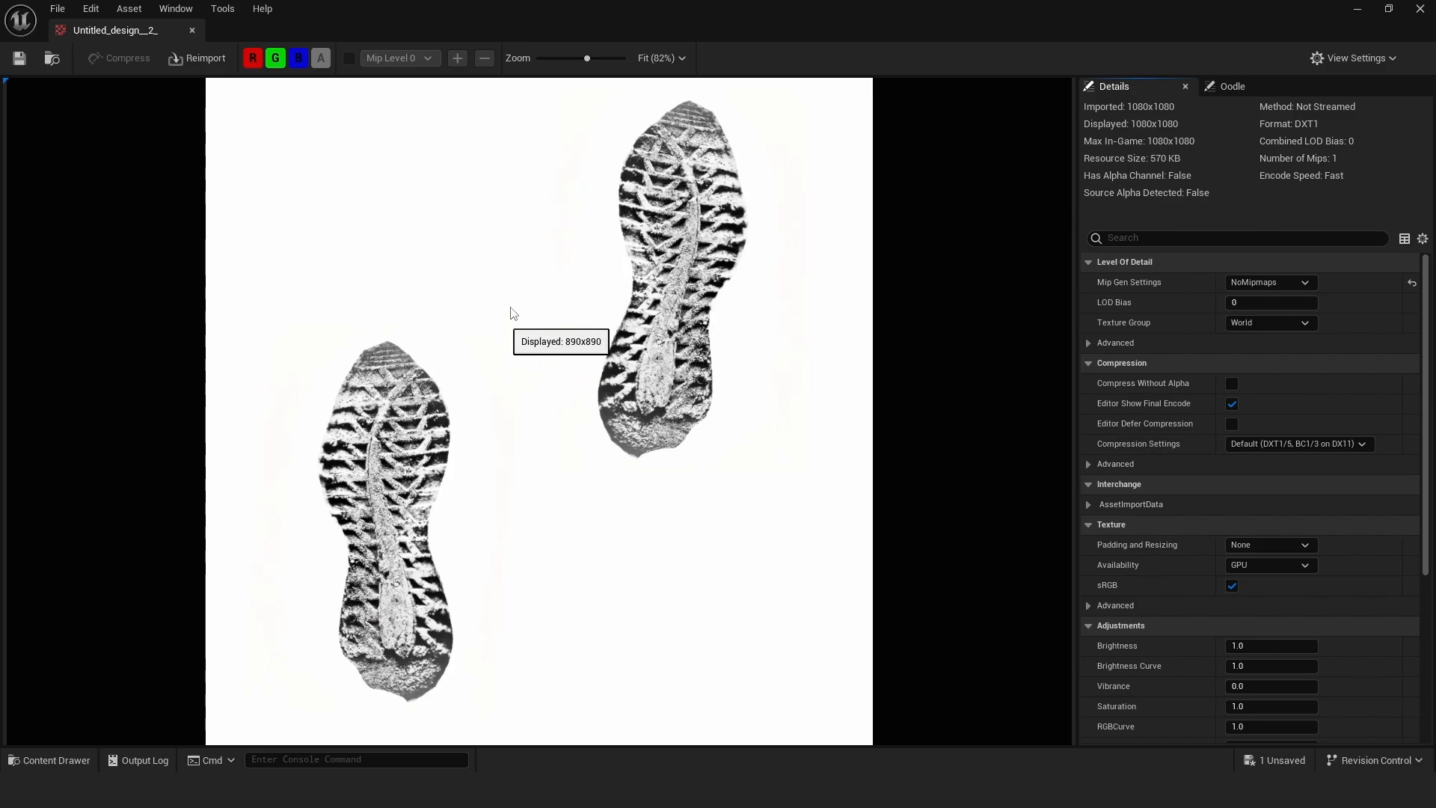
click(192, 30)
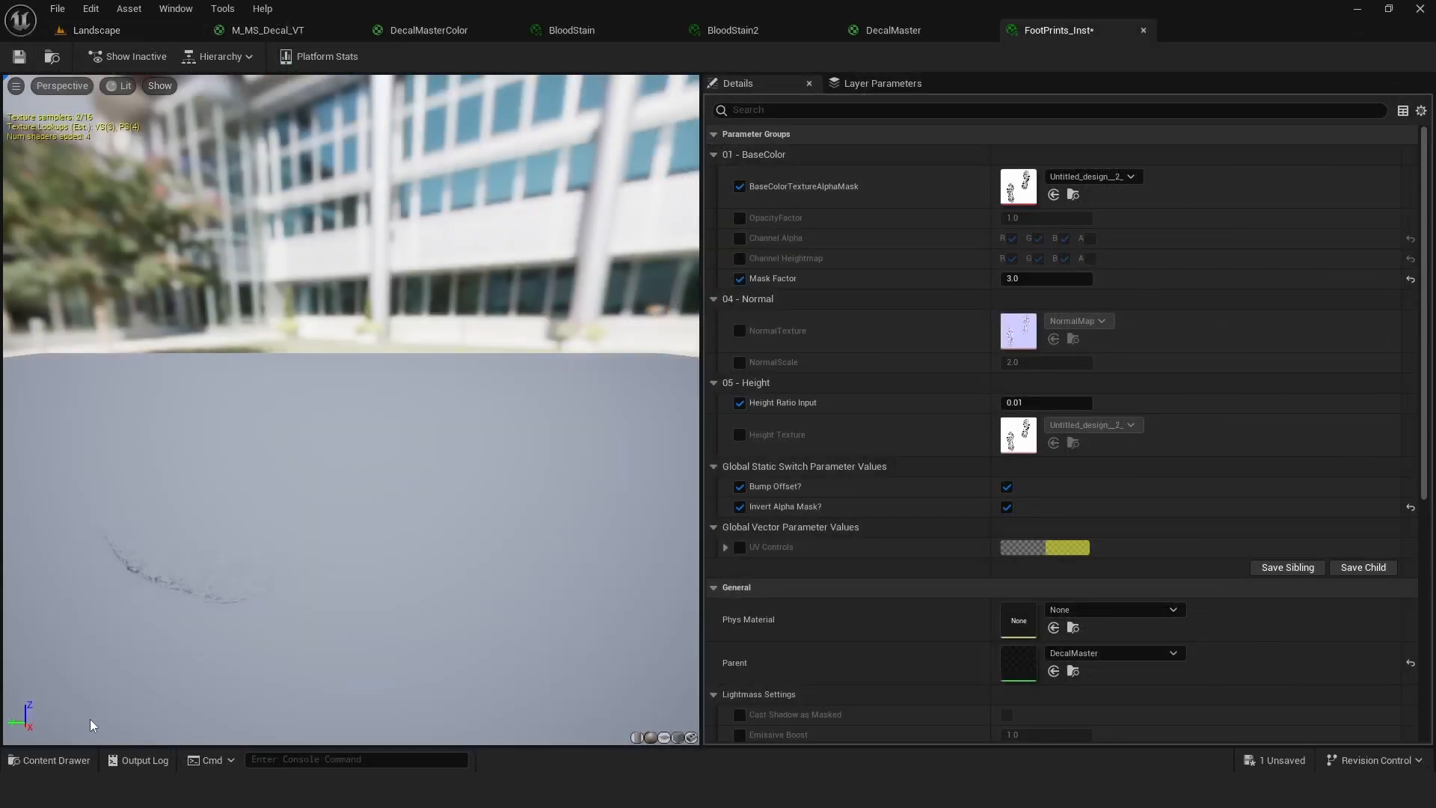
click(384, 33)
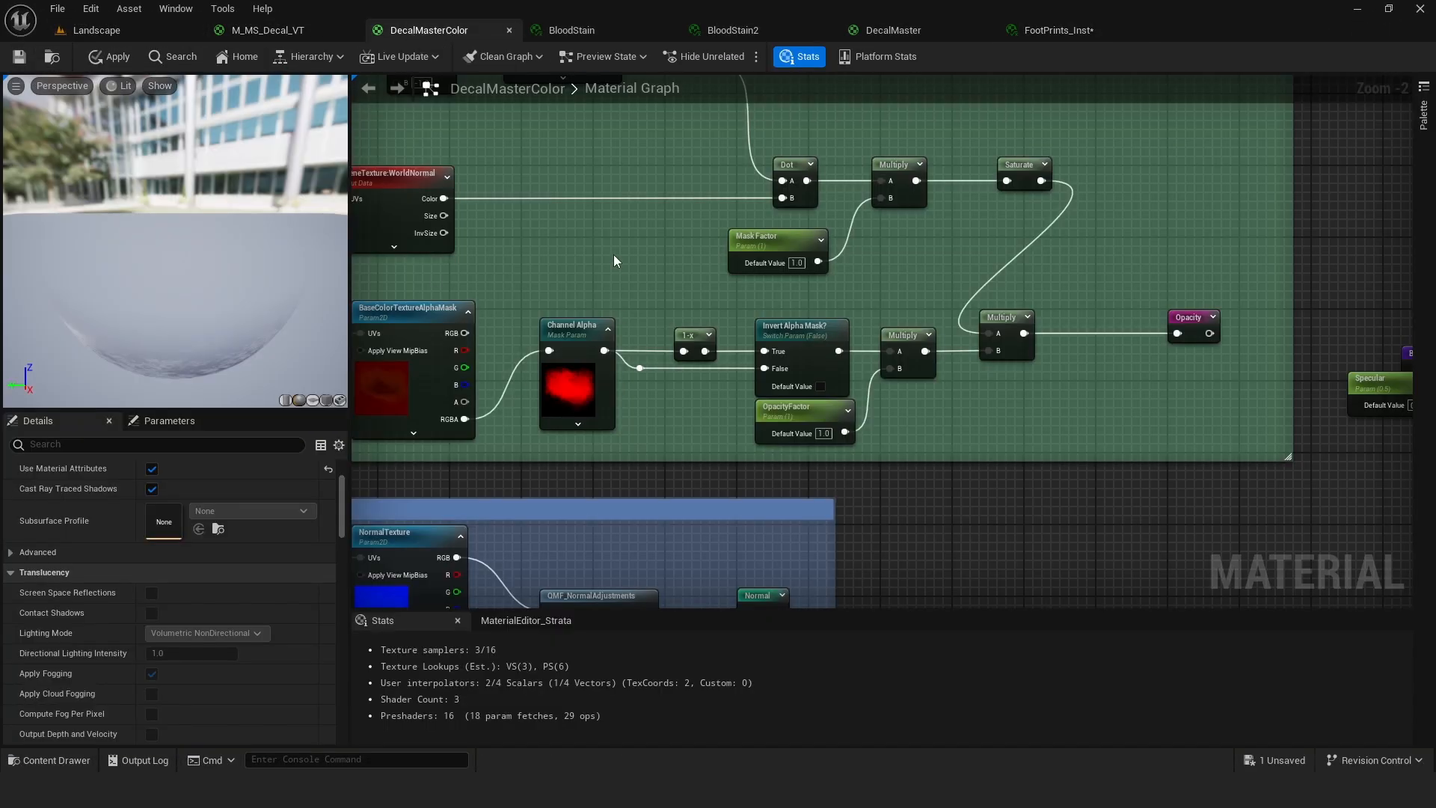
Examine the alpha inversion nodes and the Multiply node after them, and move the OpacityFactor node slightly down.
drag(563, 313, 739, 374)
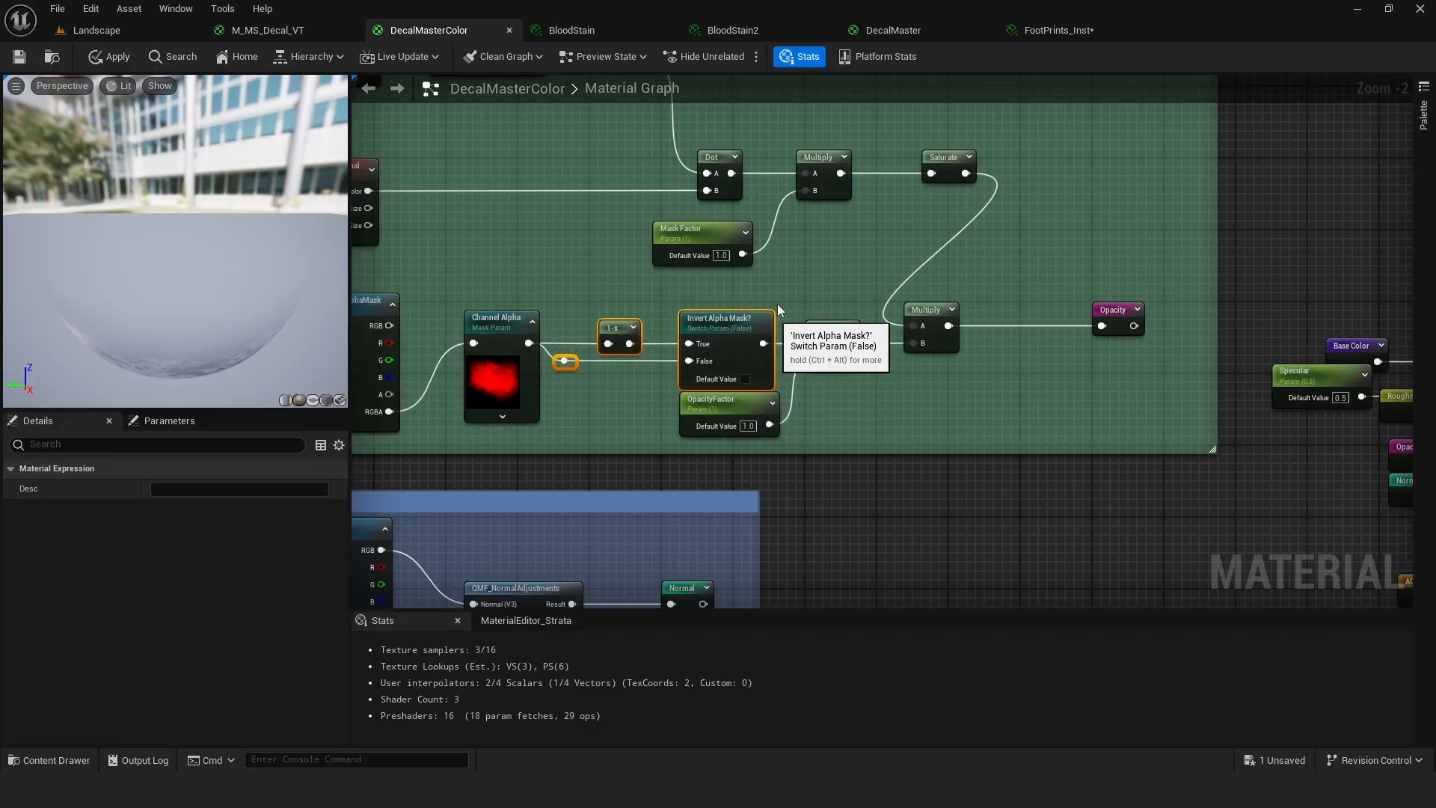
right_drag(778, 303, 714, 297)
click(747, 322)
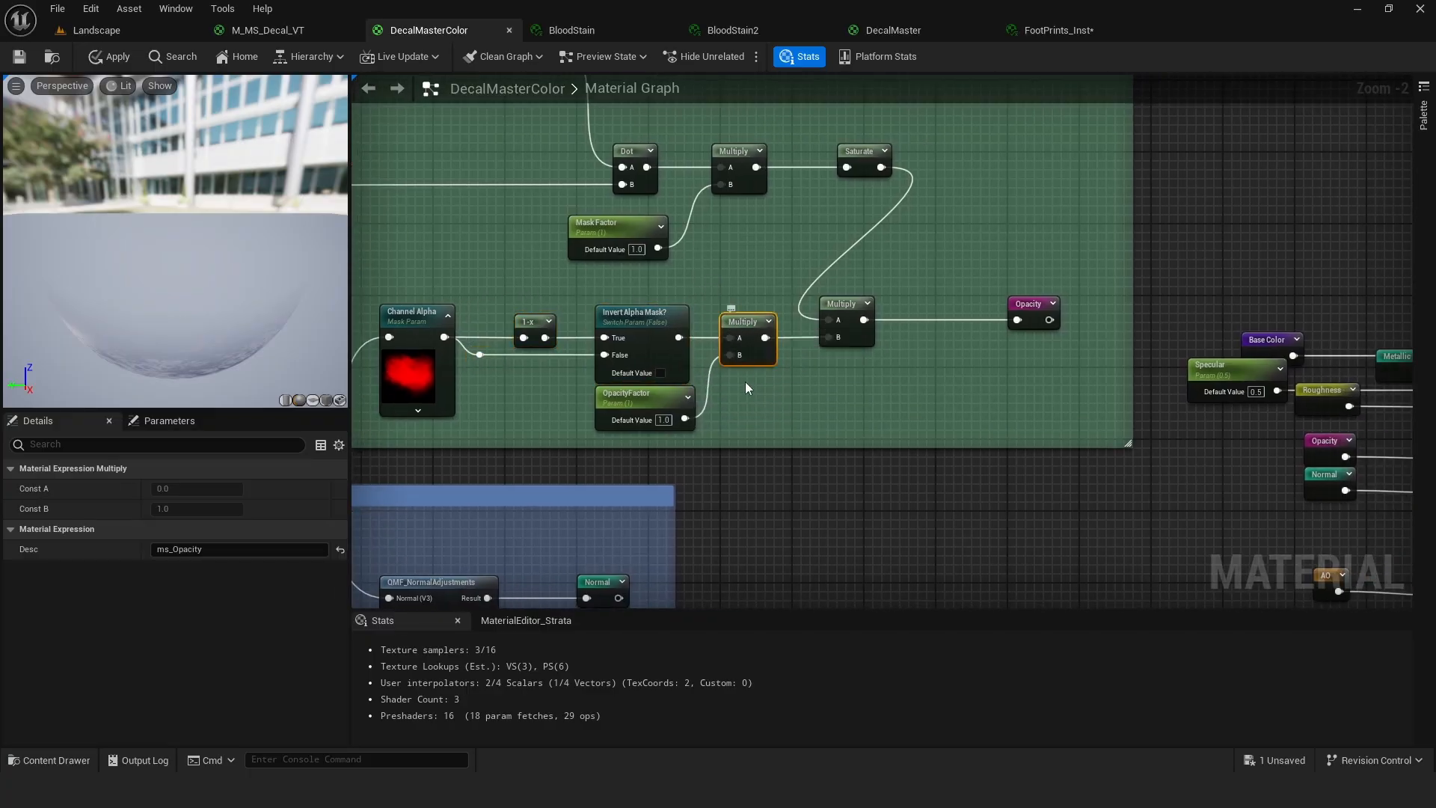
click(633, 402)
drag(625, 398, 627, 407)
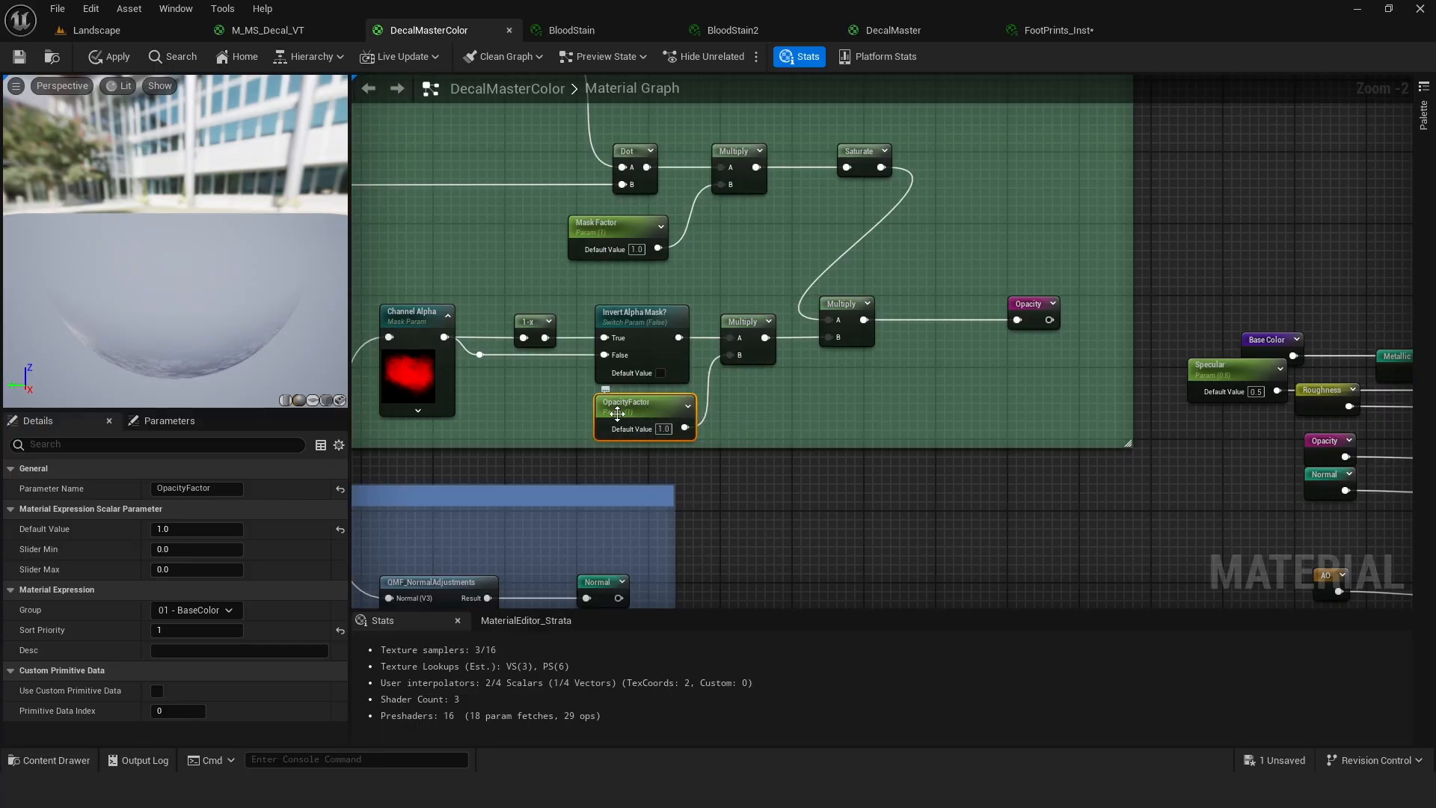
Highlight the Opacity group's upper node branch, from ObjectOrientation and SceneTexture:WorldNormal through to Saturate.
right_drag(784, 379, 725, 450)
right_drag(705, 275, 860, 324)
scroll(801, 277, down, 1)
right_drag(603, 241, 792, 276)
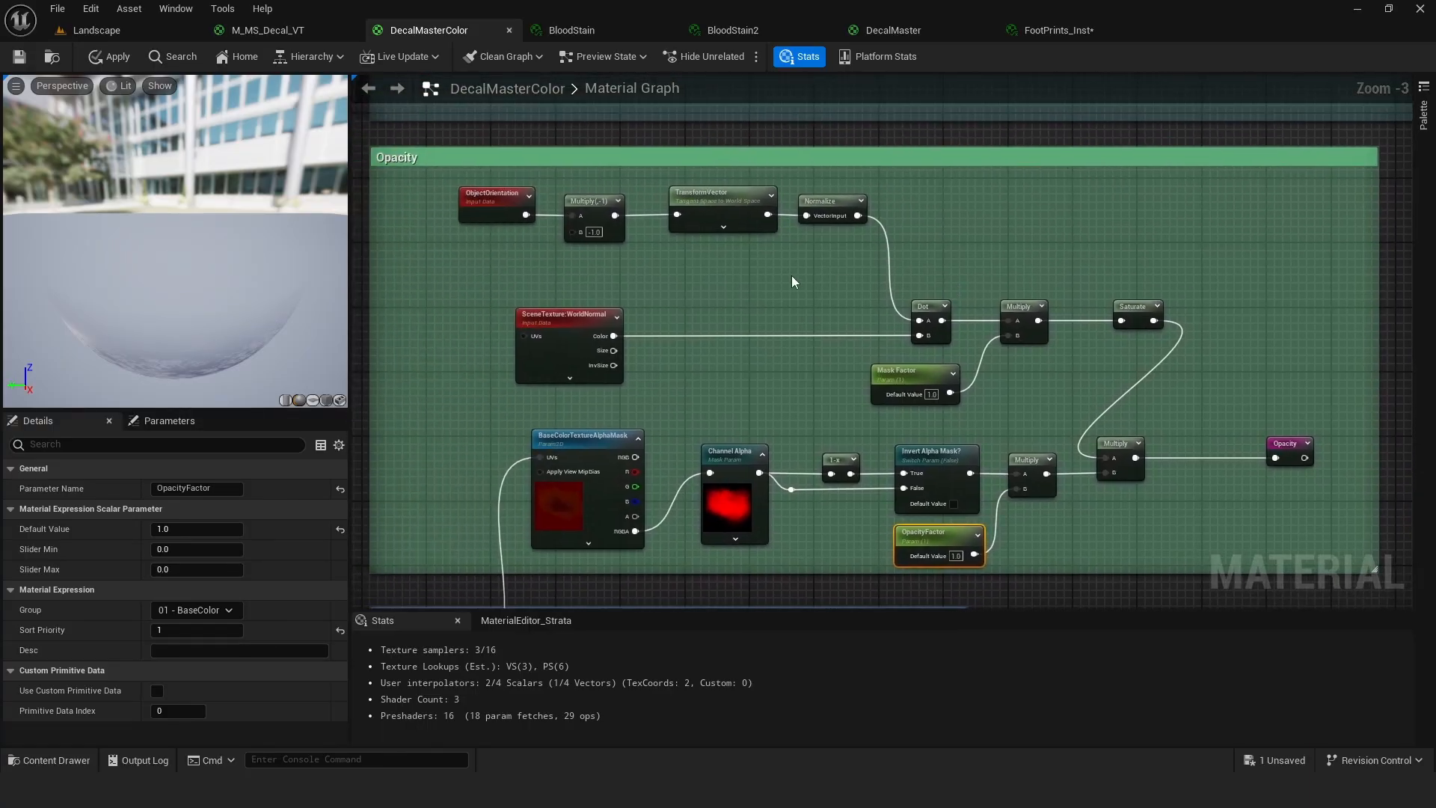
drag(418, 193, 1174, 396)
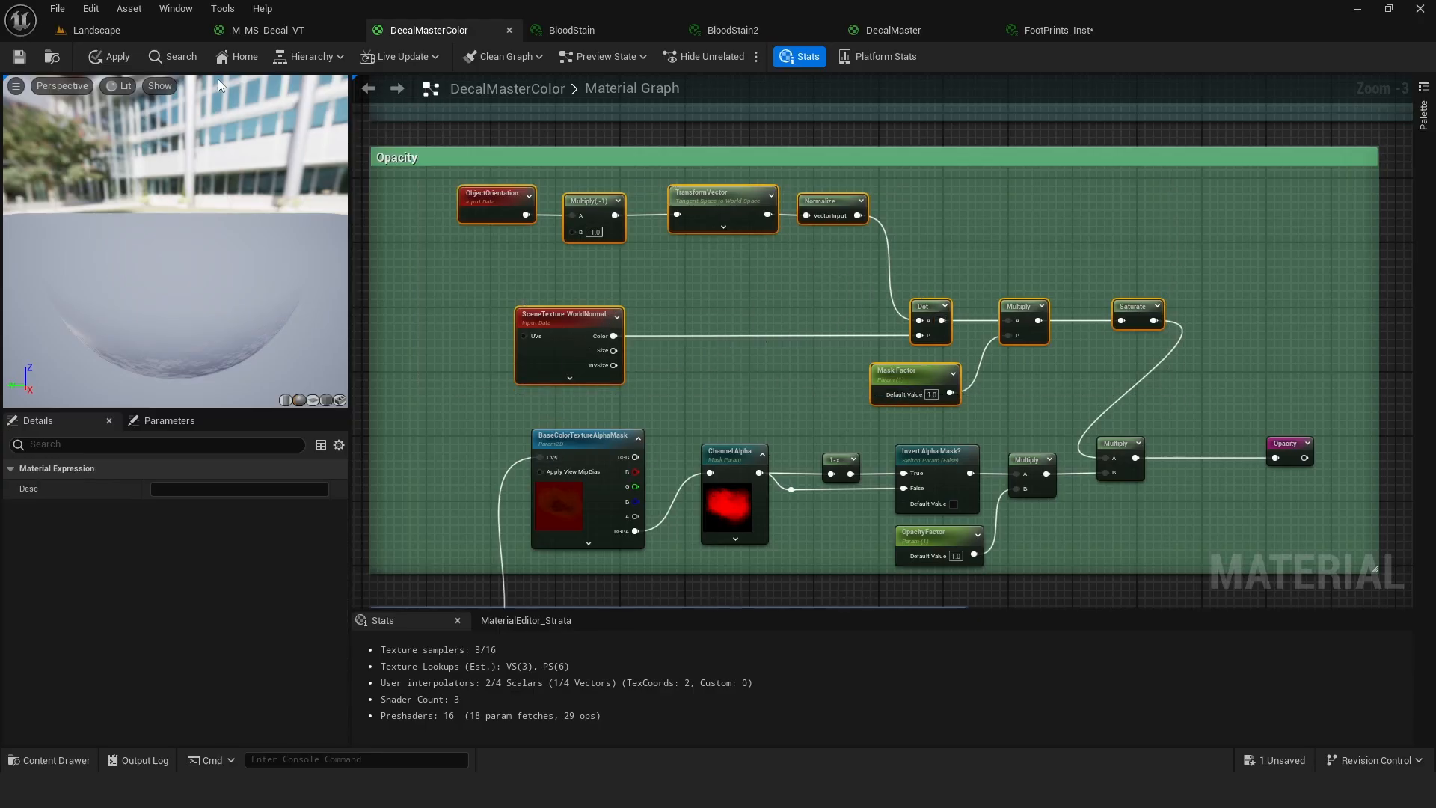
View the blood stain decals in the Landscape level, return to the DecalMasterColor graph and clear the node selection.
click(151, 31)
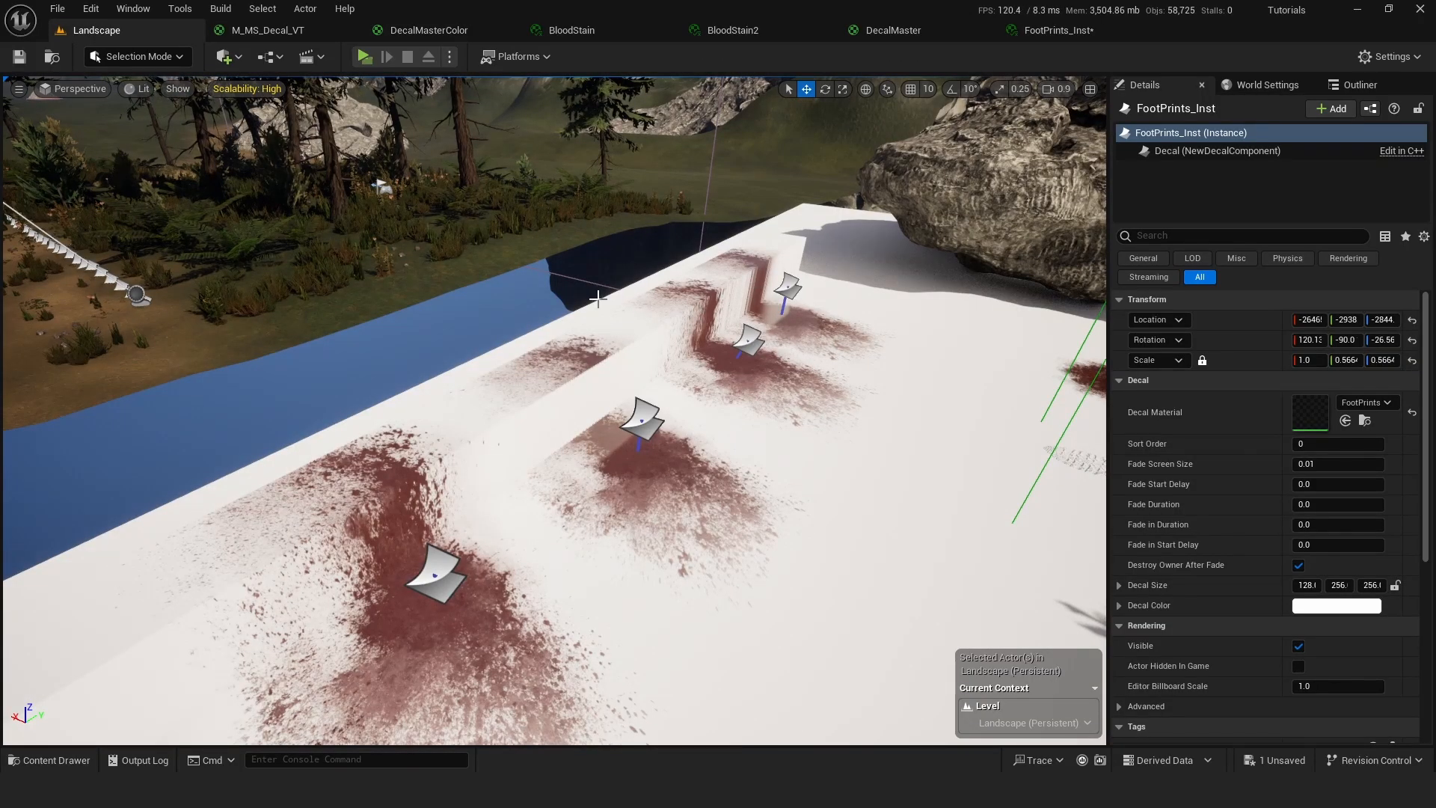
click(490, 34)
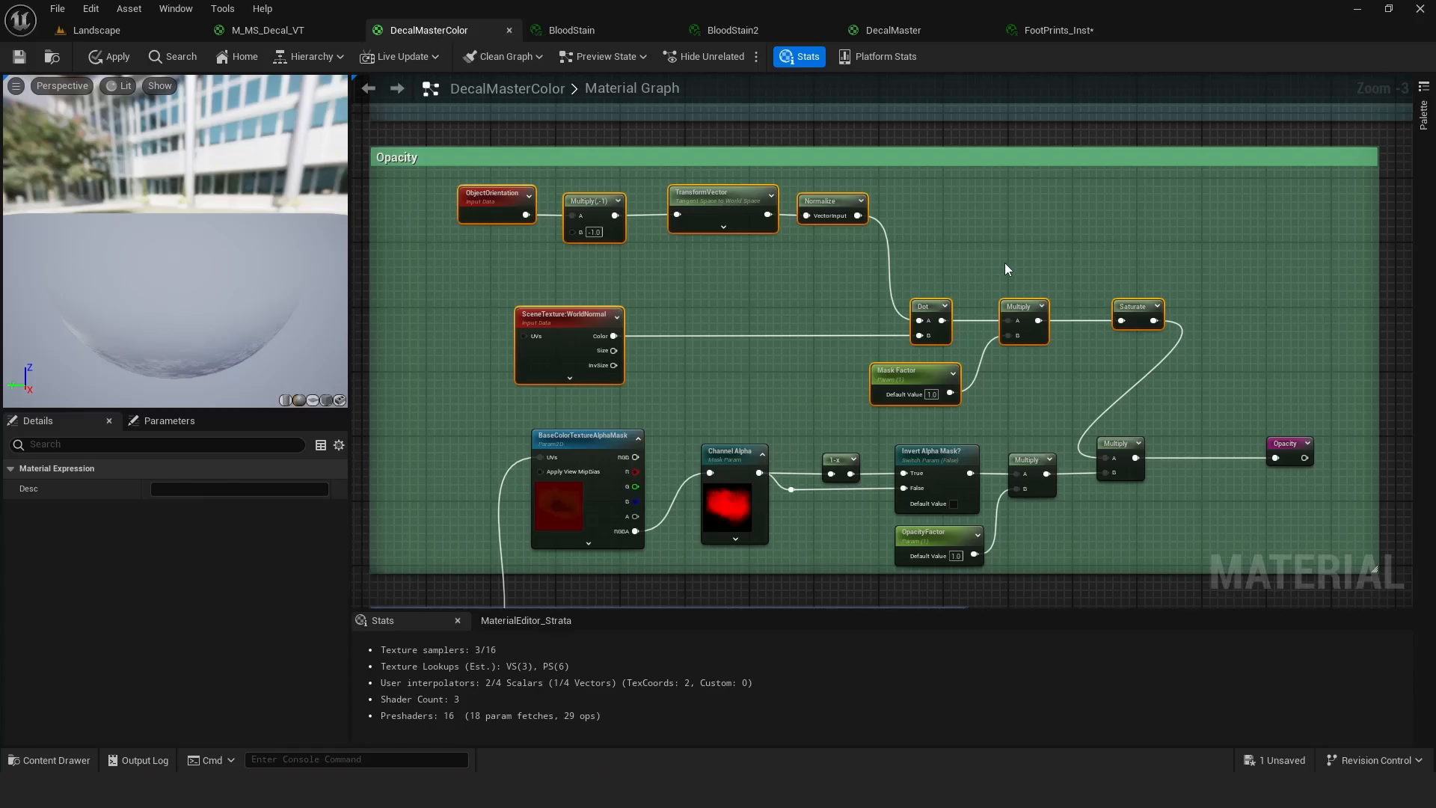
right_drag(1004, 262, 931, 270)
click(690, 292)
right_drag(690, 292, 756, 317)
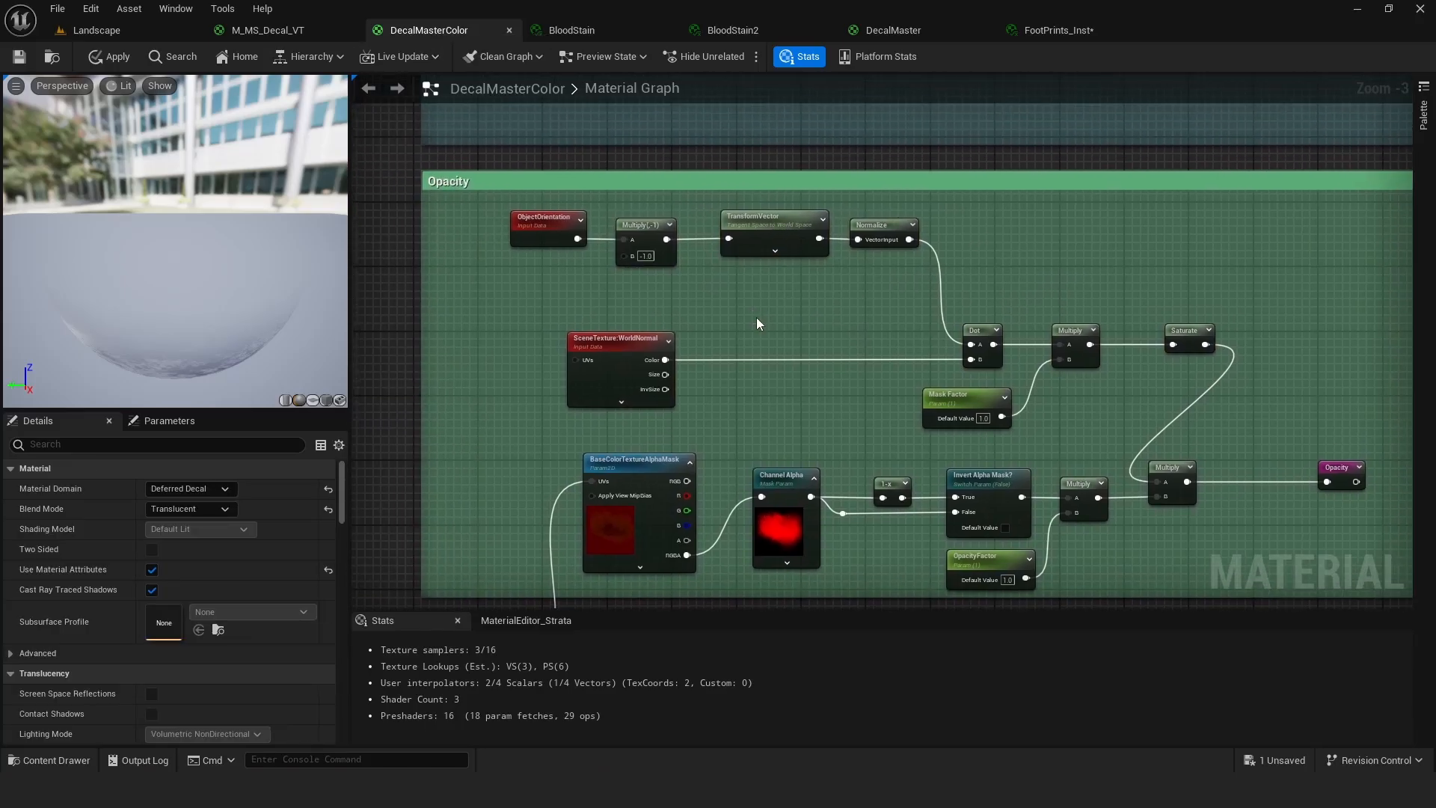
Add a second ObjectOrientation node below the existing one in the Opacity group, and delete it again.
click(540, 222)
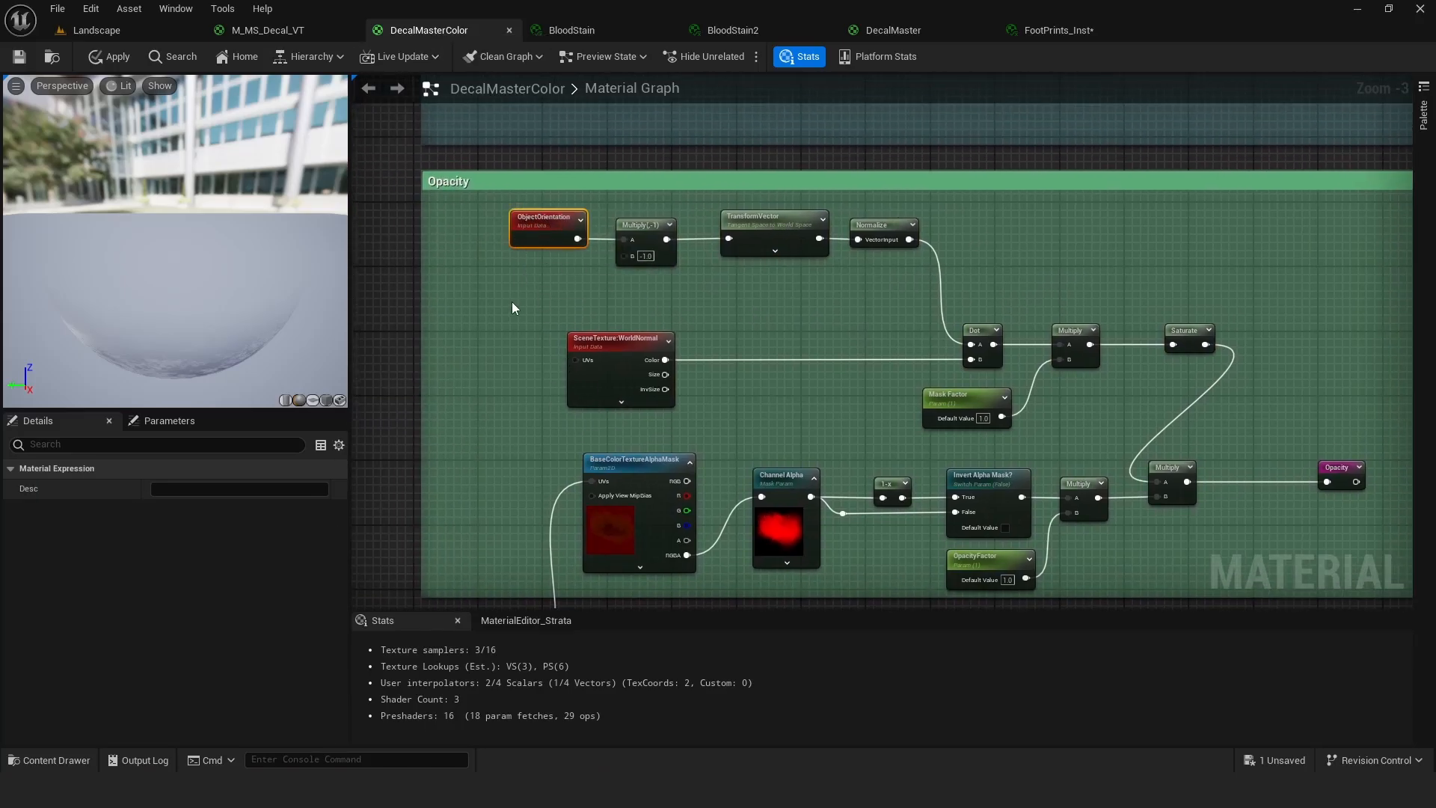
right_click(514, 307)
text(obj)
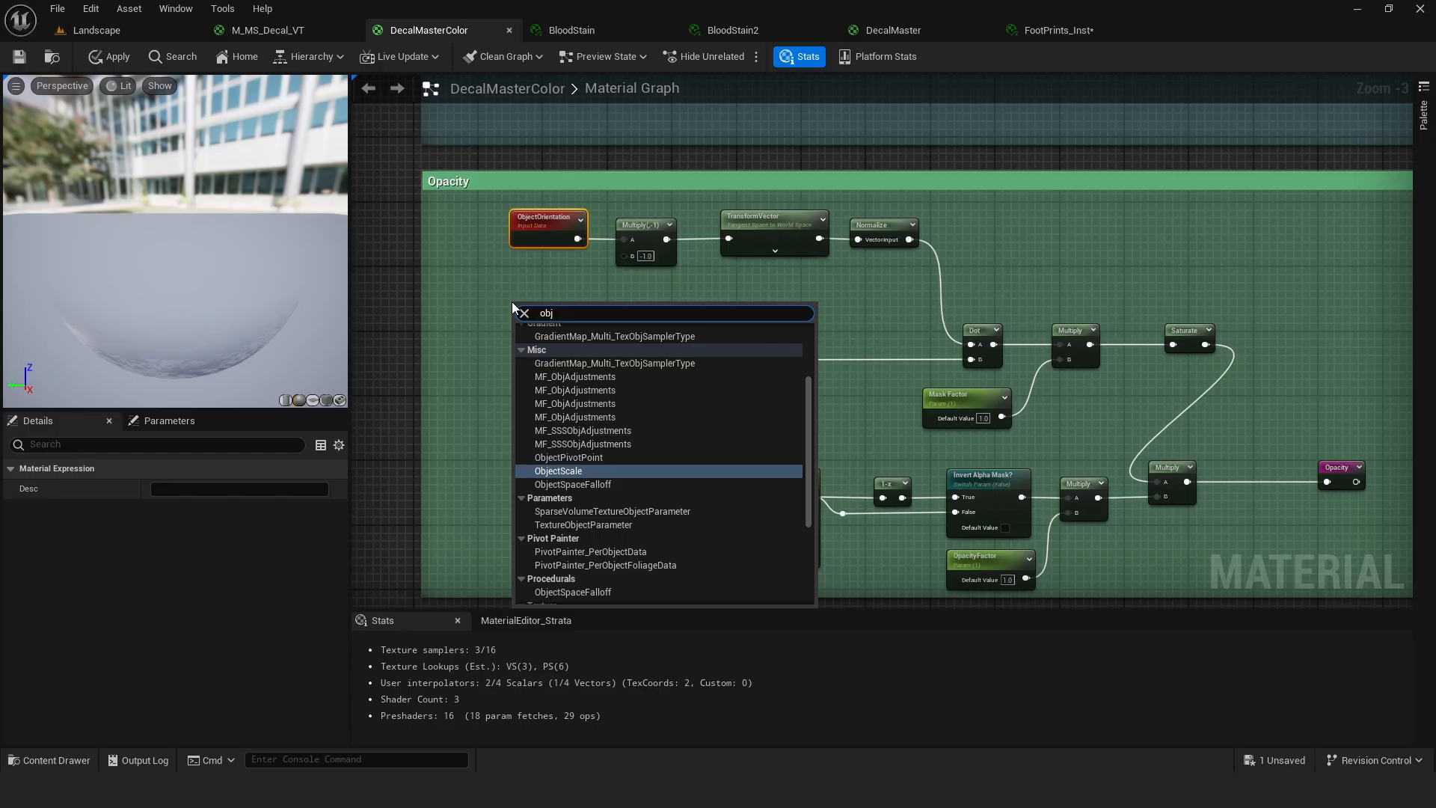
text(ect orien)
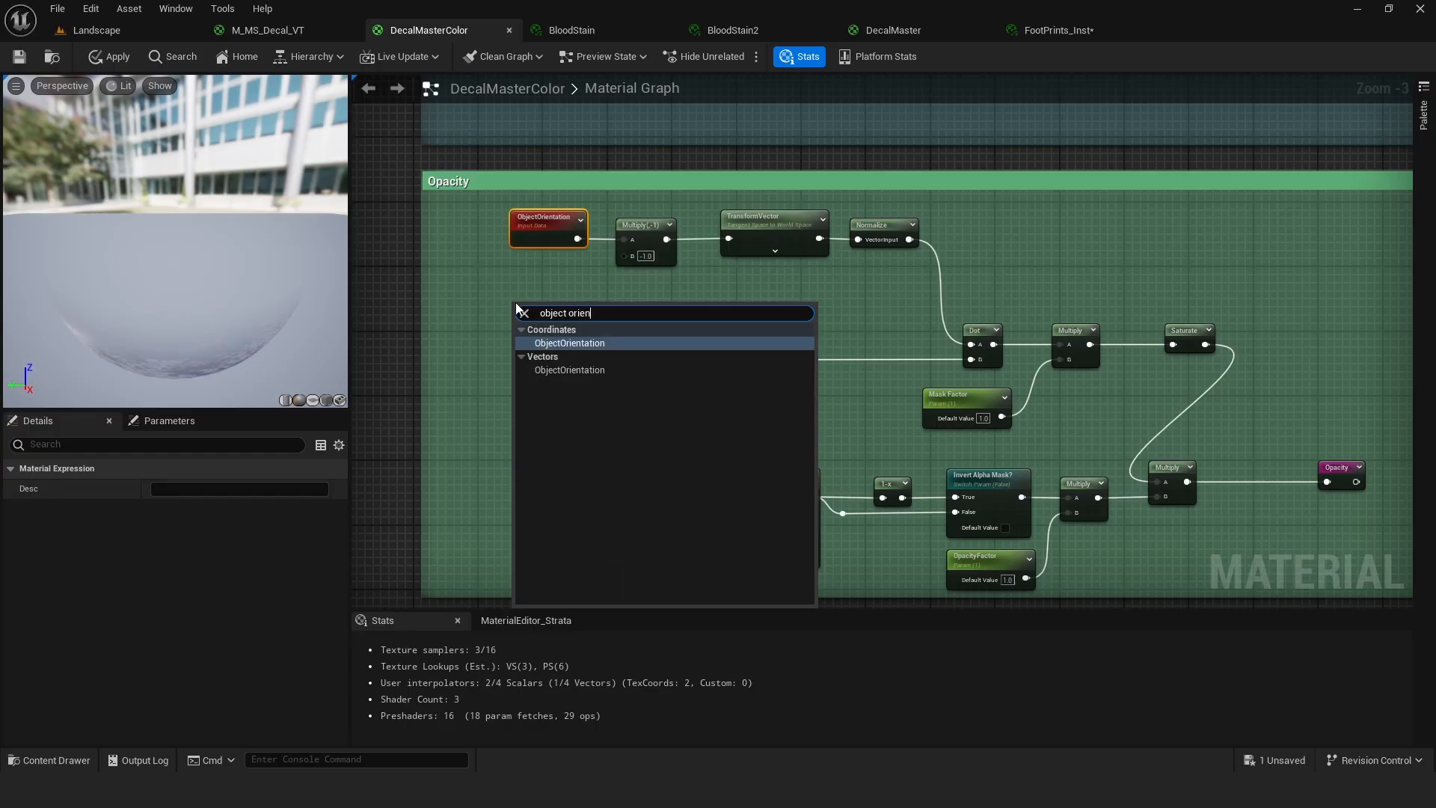
click(558, 345)
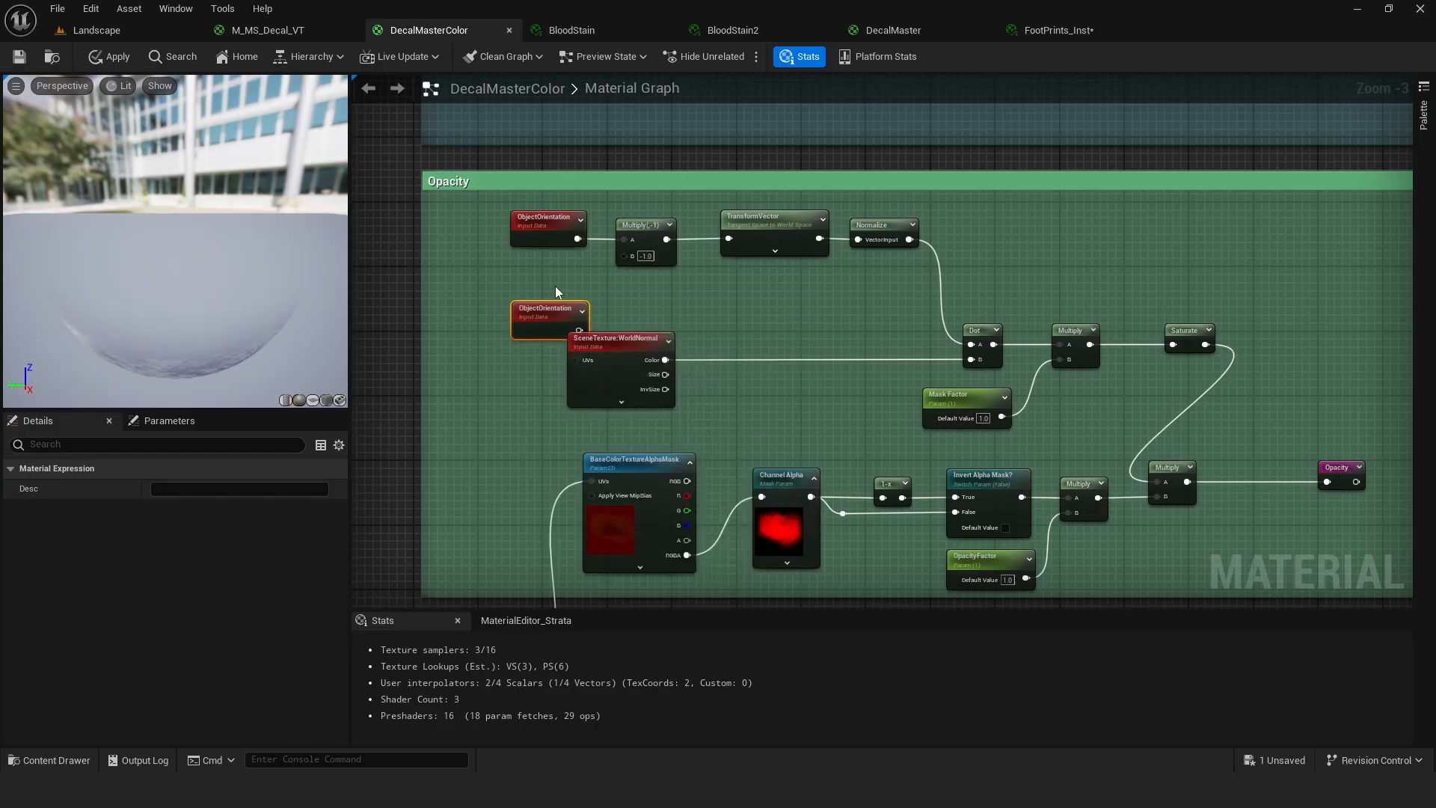
drag(524, 311, 469, 286)
key(Delete)
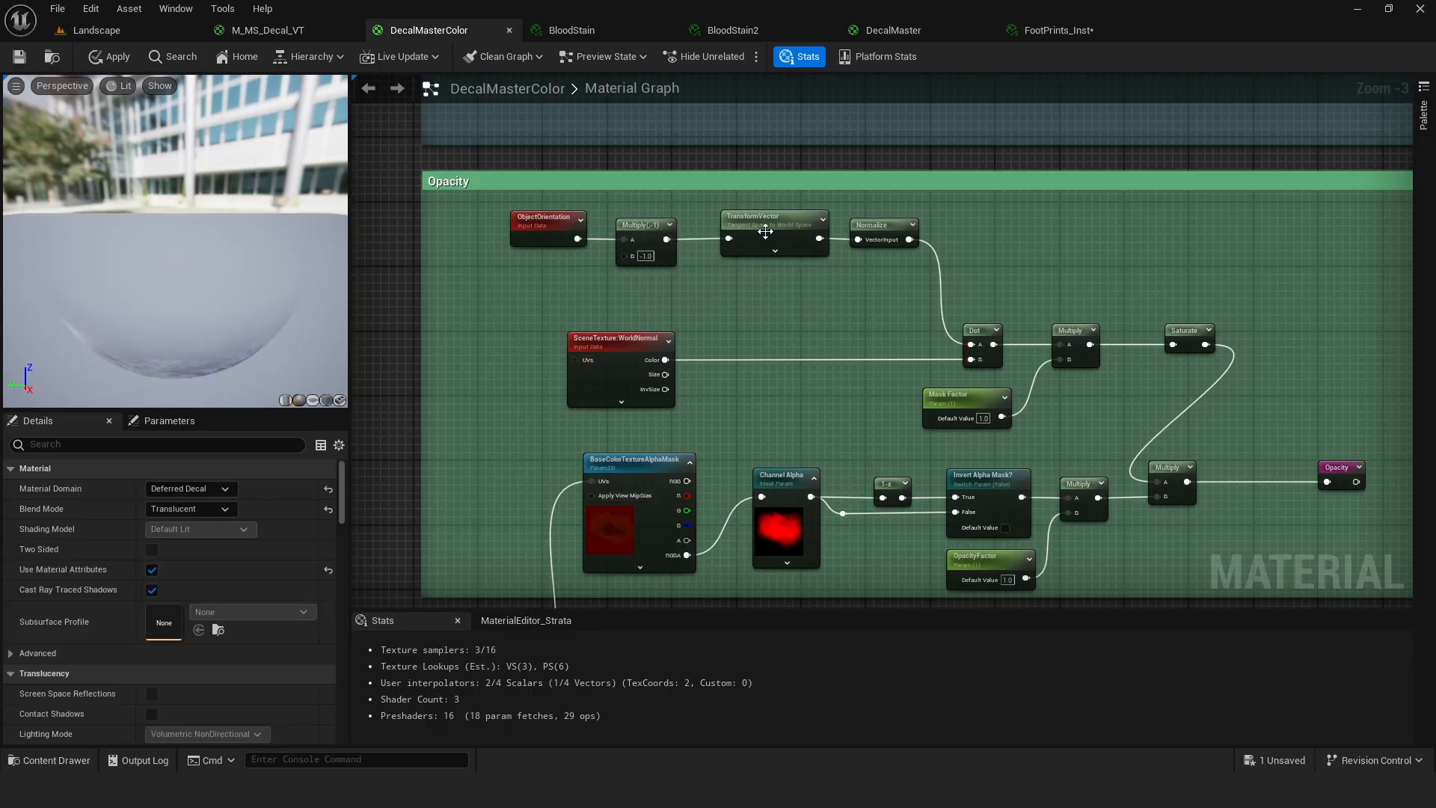
Add a SceneTexture node with Scene Texture Id WorldNormal beside the existing one, and delete it again.
scroll(775, 285, up, 1)
right_drag(776, 288, 690, 320)
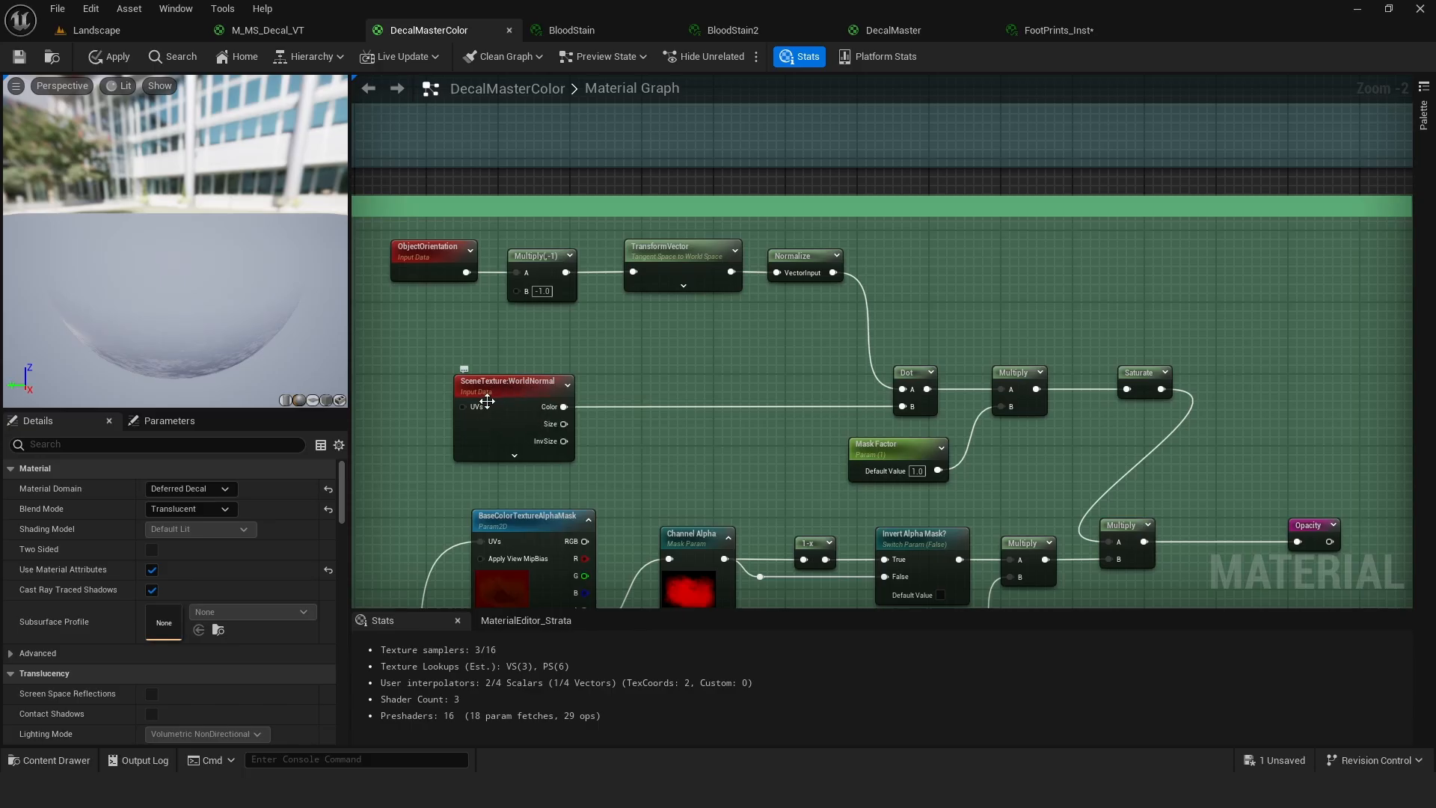
right_click(632, 354)
text(scene)
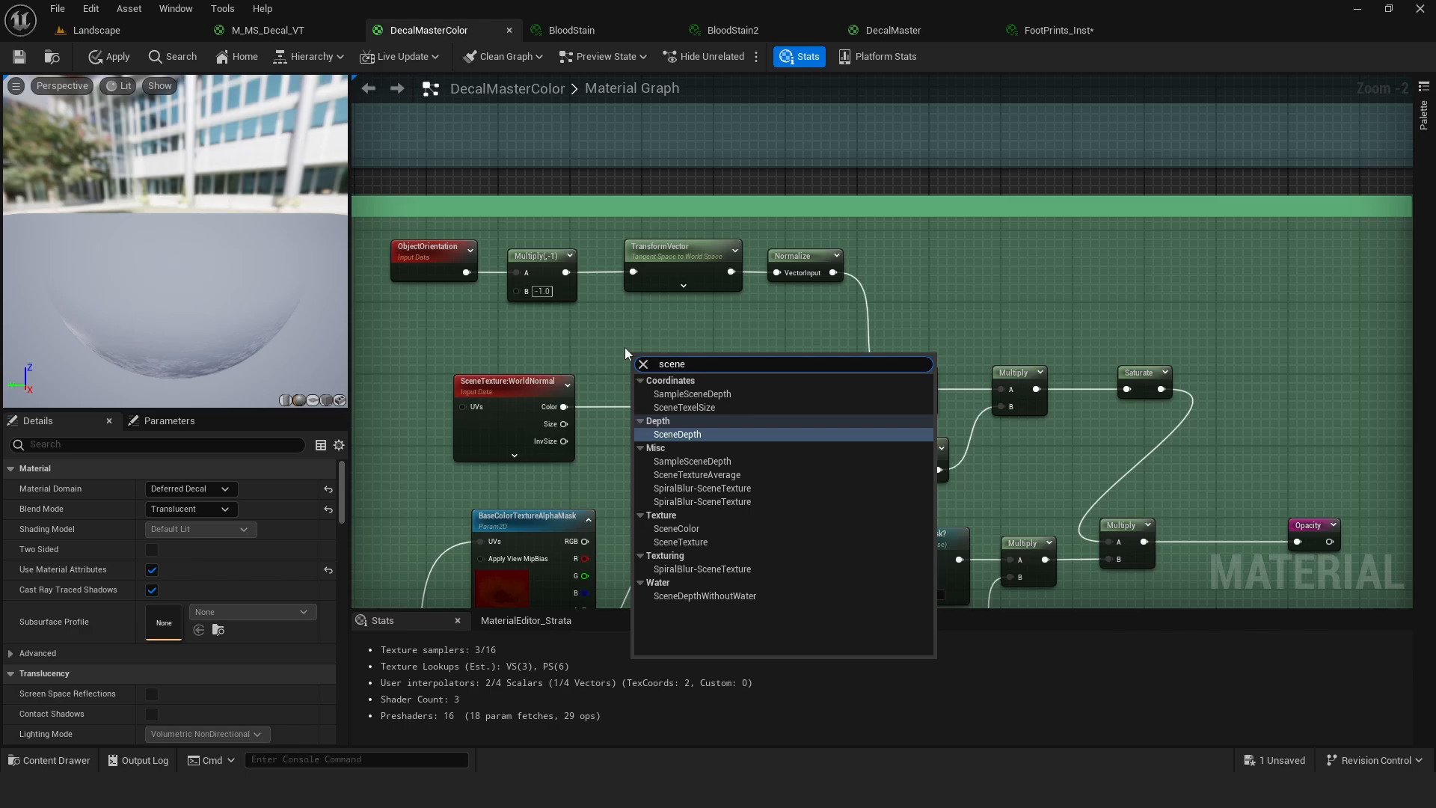
click(685, 542)
drag(670, 377, 681, 354)
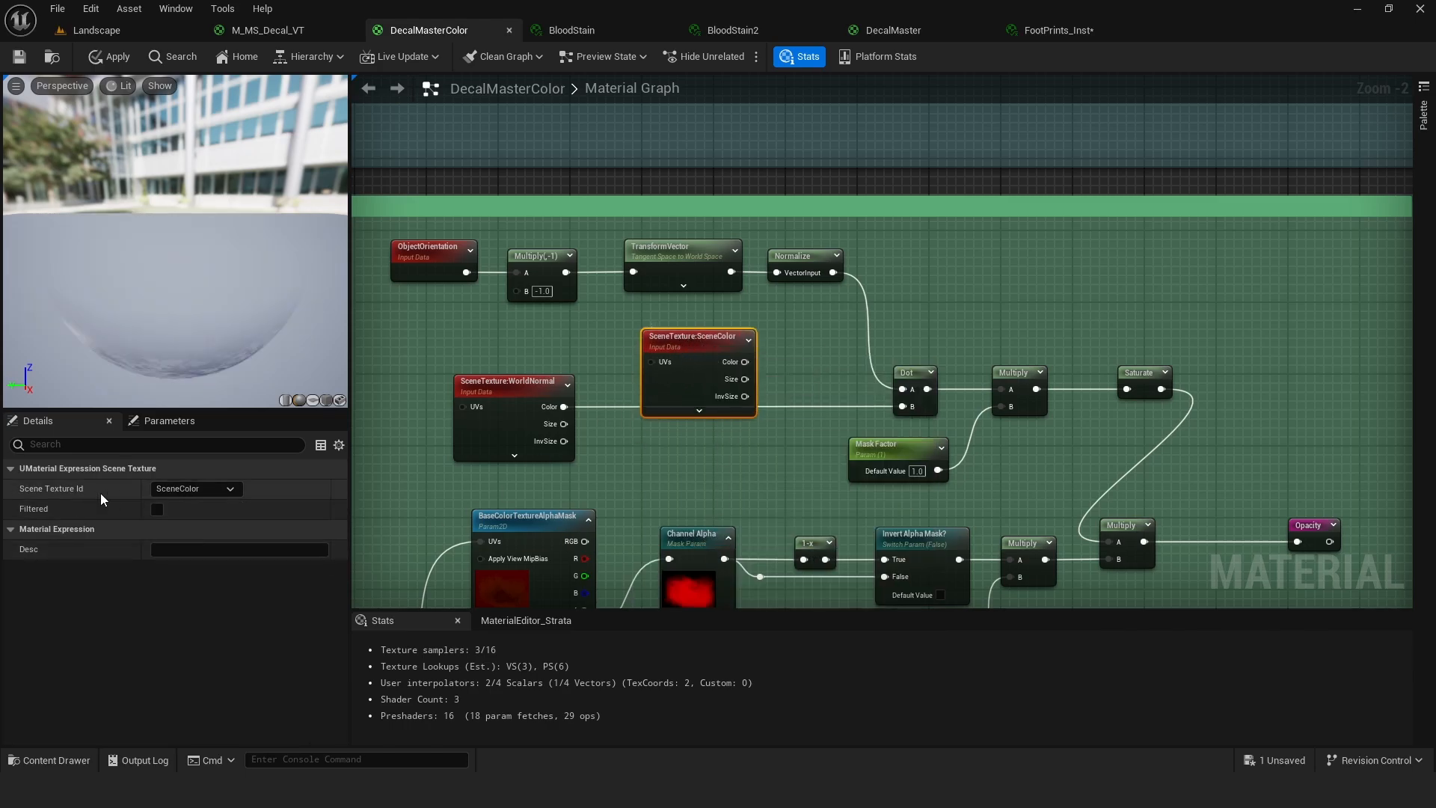
click(209, 489)
click(186, 282)
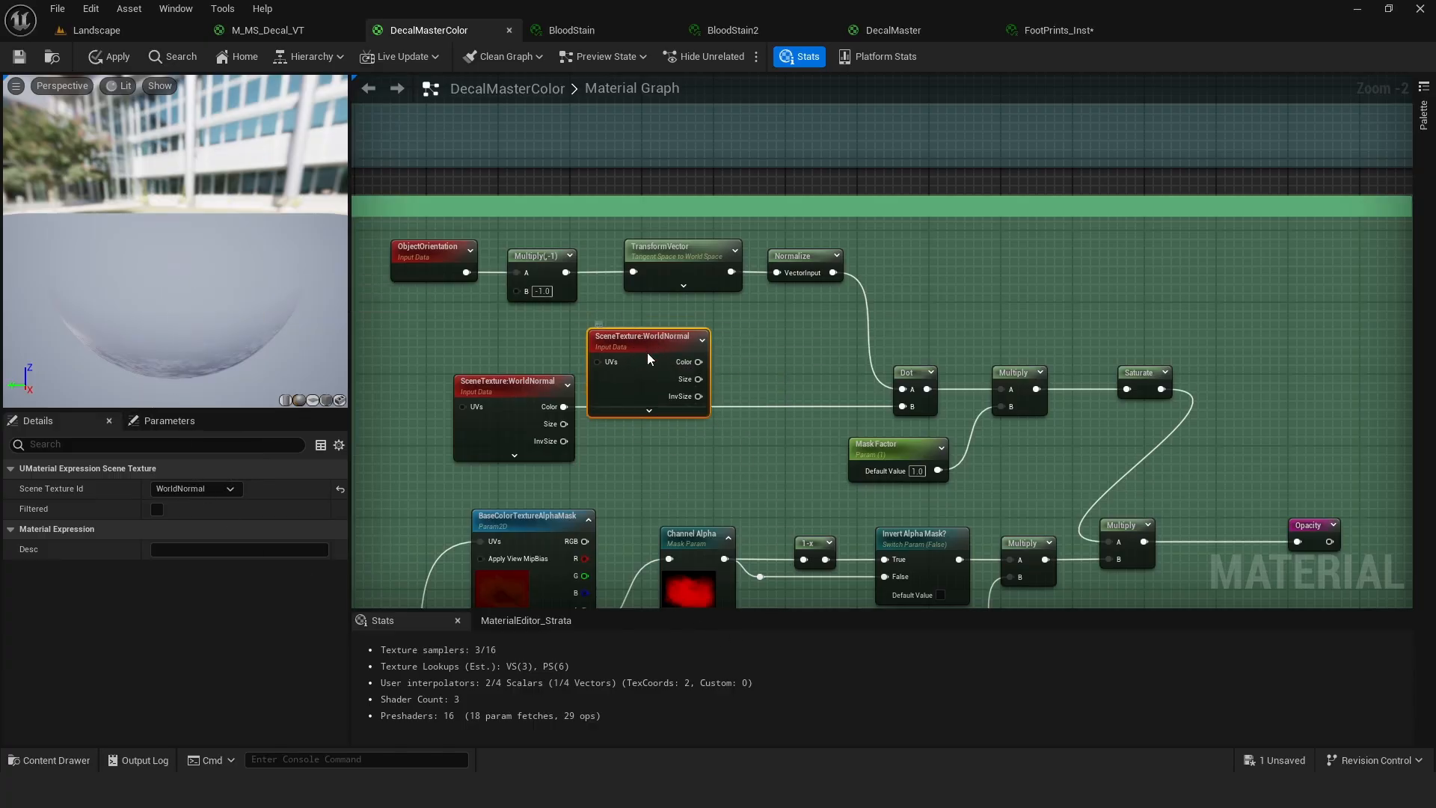
drag(648, 352, 595, 433)
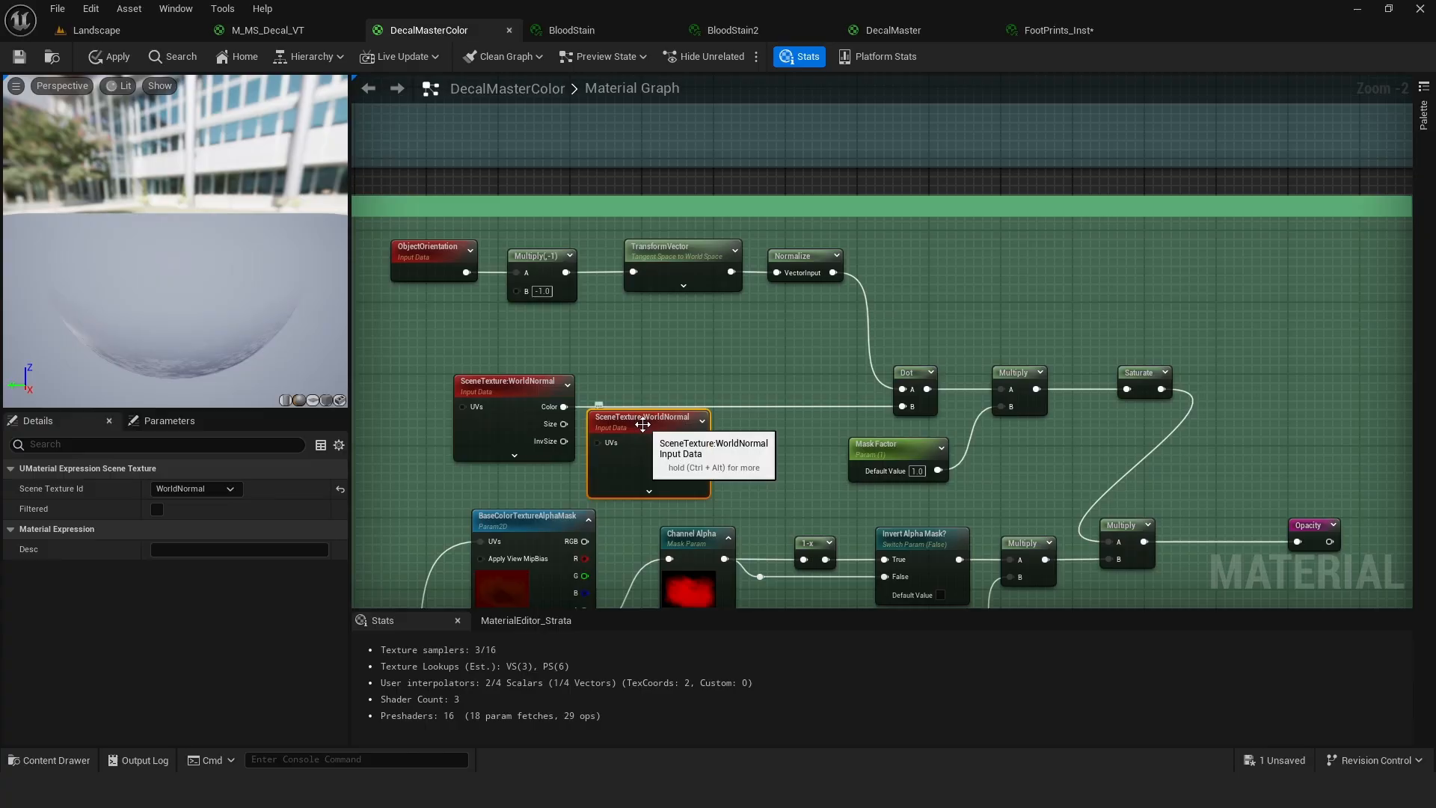
key(Delete)
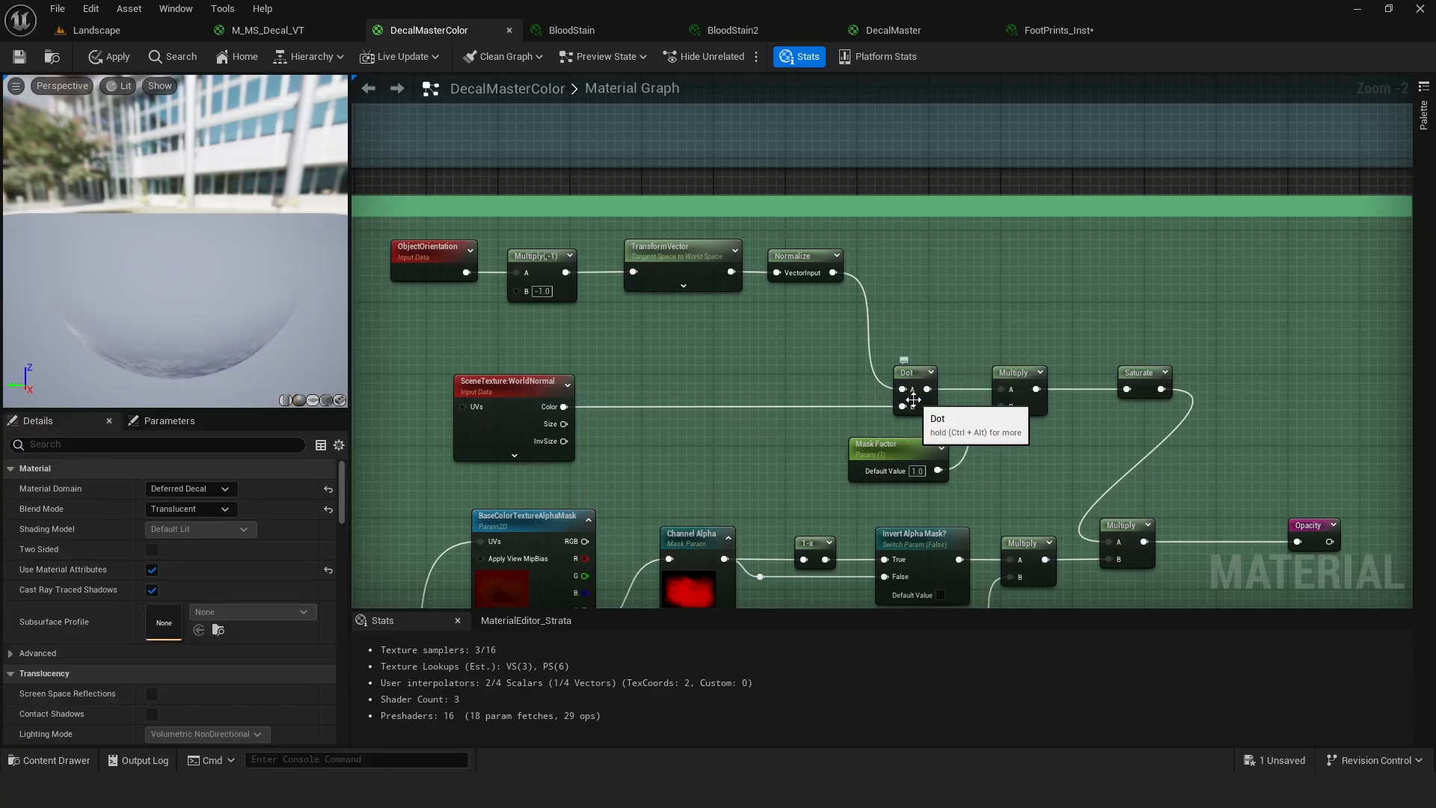
Inspect the Multiply node after Dot, the Mask Factor parameter and the Saturate node in the Opacity group.
click(1036, 376)
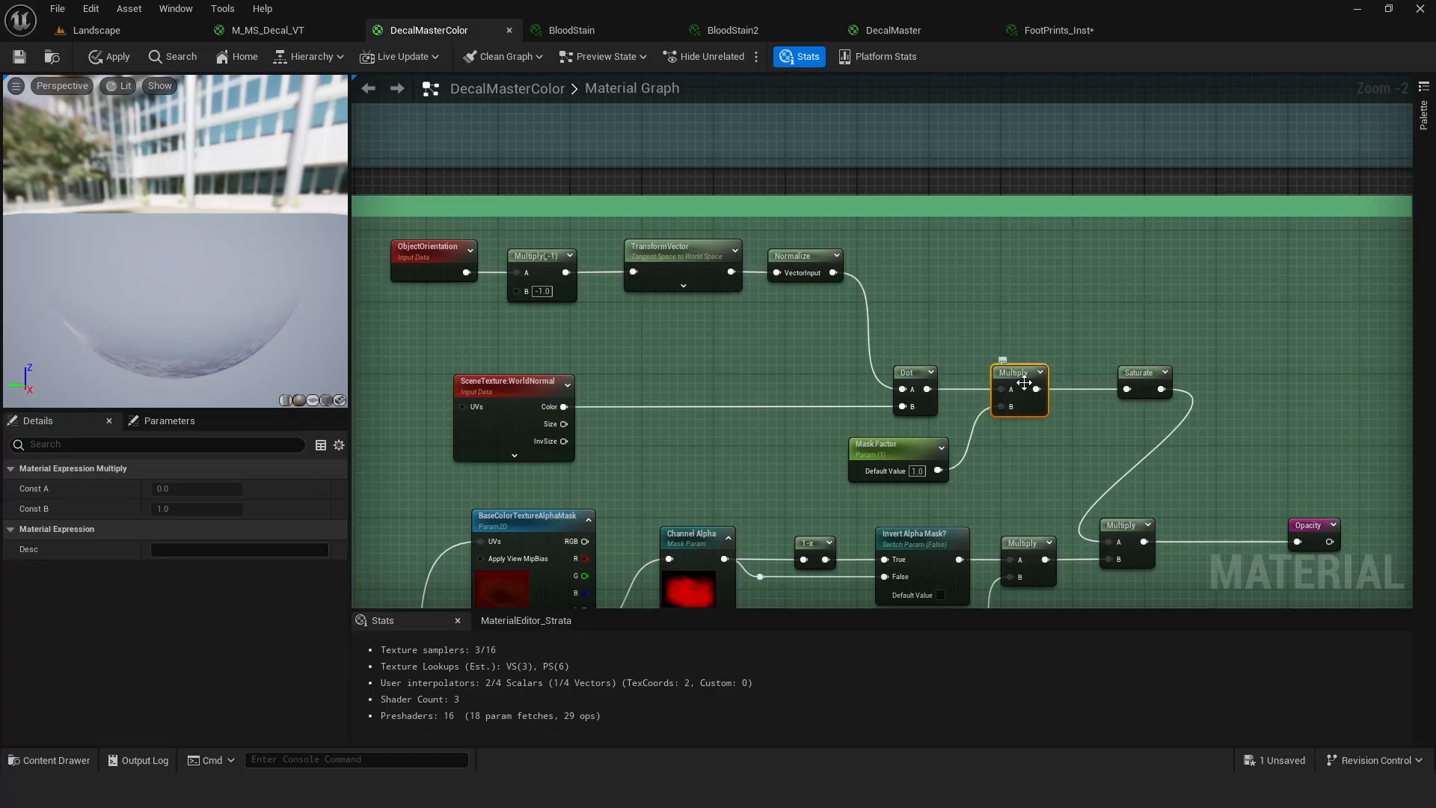
click(888, 449)
right_drag(969, 447, 738, 397)
click(888, 326)
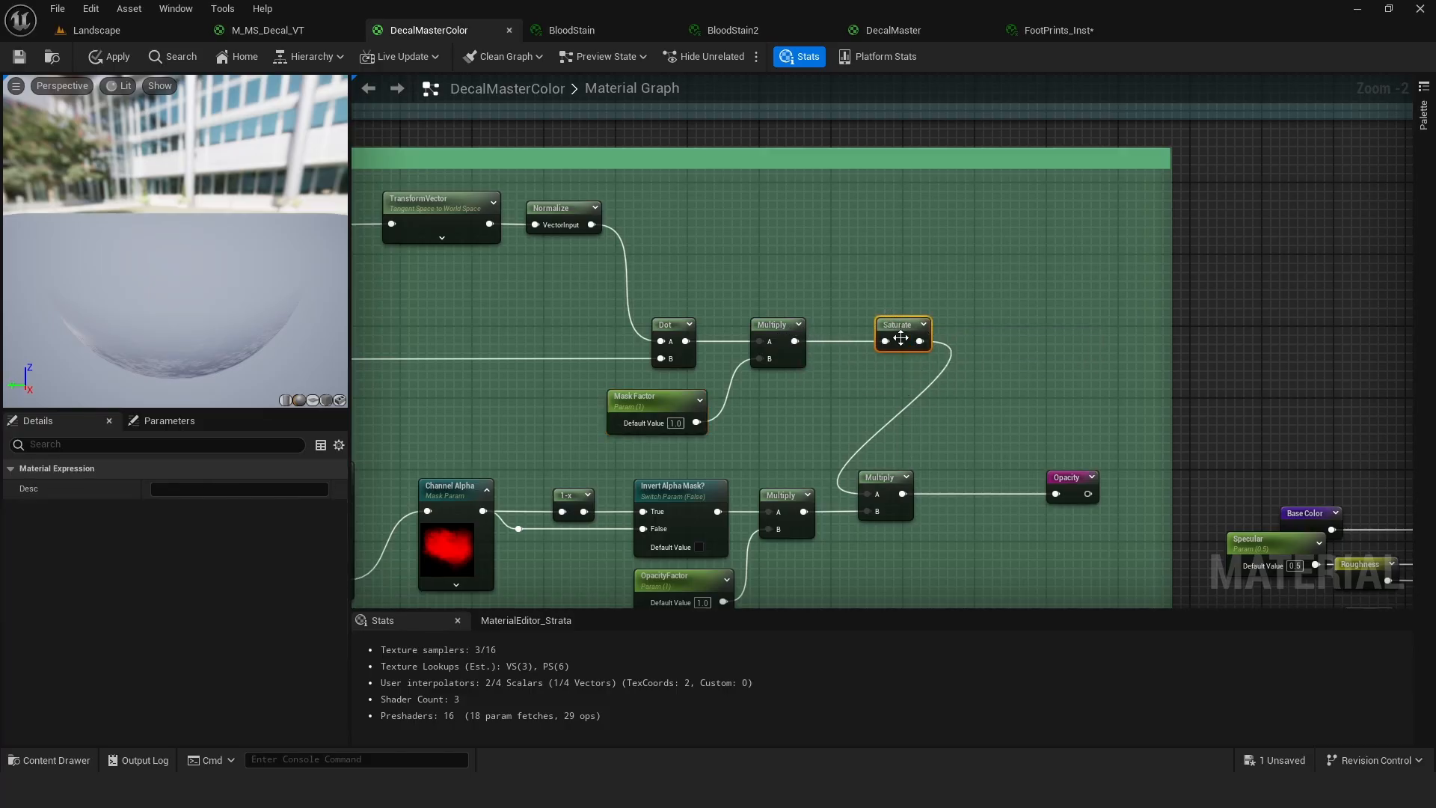
Highlight the alpha mask branch of the Opacity group, from BaseColorTextureAlphaMask to the Multiply node beside OpacityFactor, and clear the selection.
right_drag(928, 341, 1010, 249)
right_drag(724, 377, 919, 338)
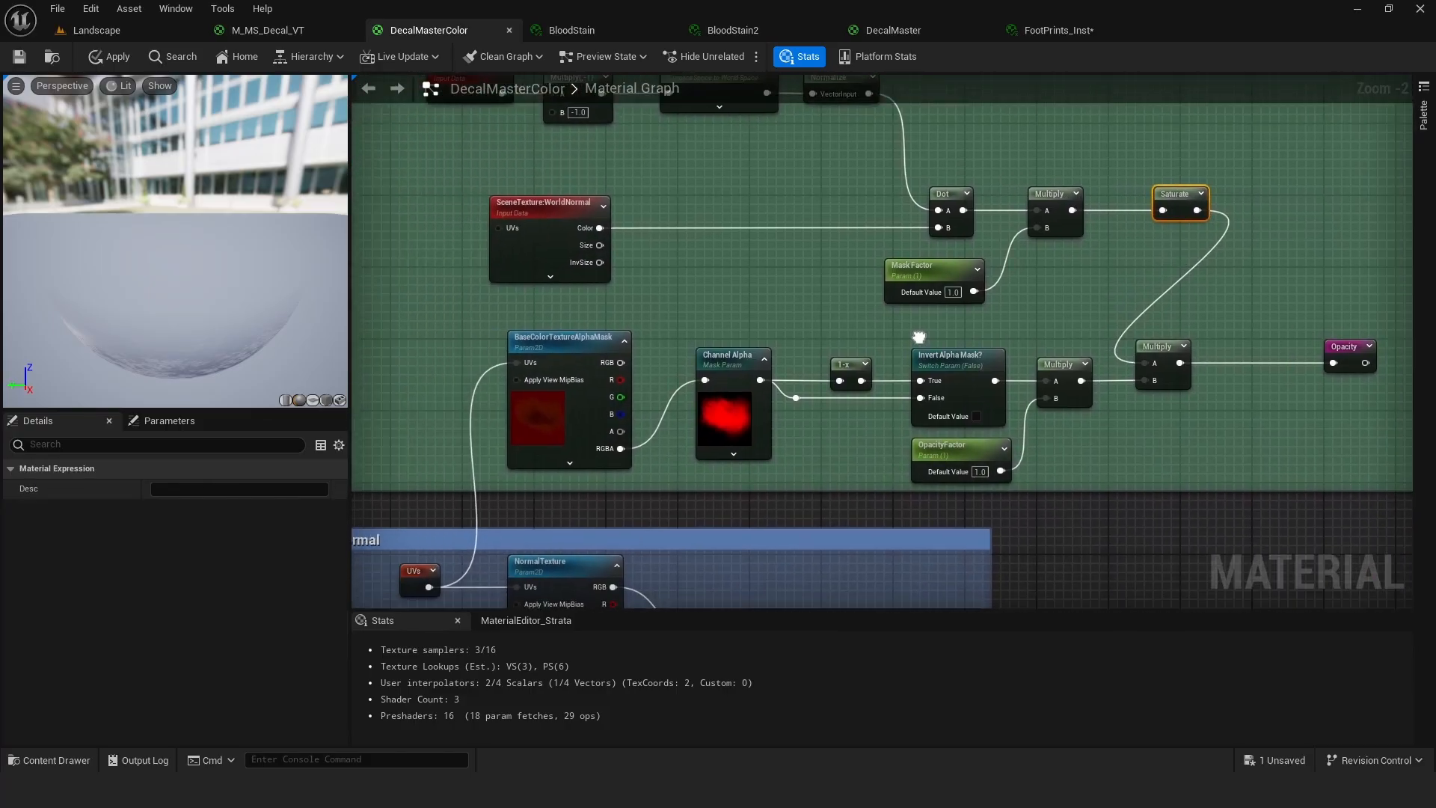
drag(477, 332, 1078, 476)
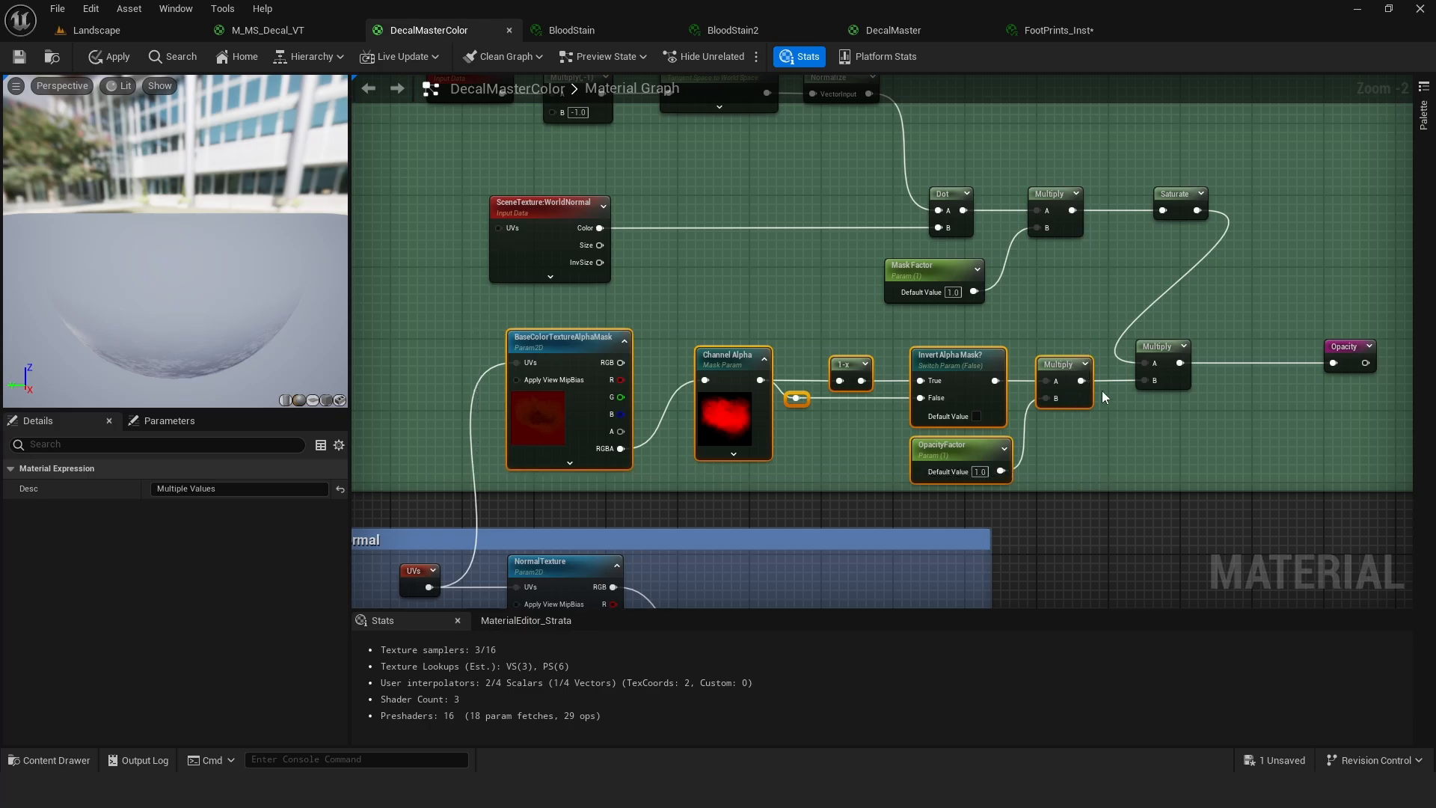
click(1128, 285)
scroll(1003, 334, down, 2)
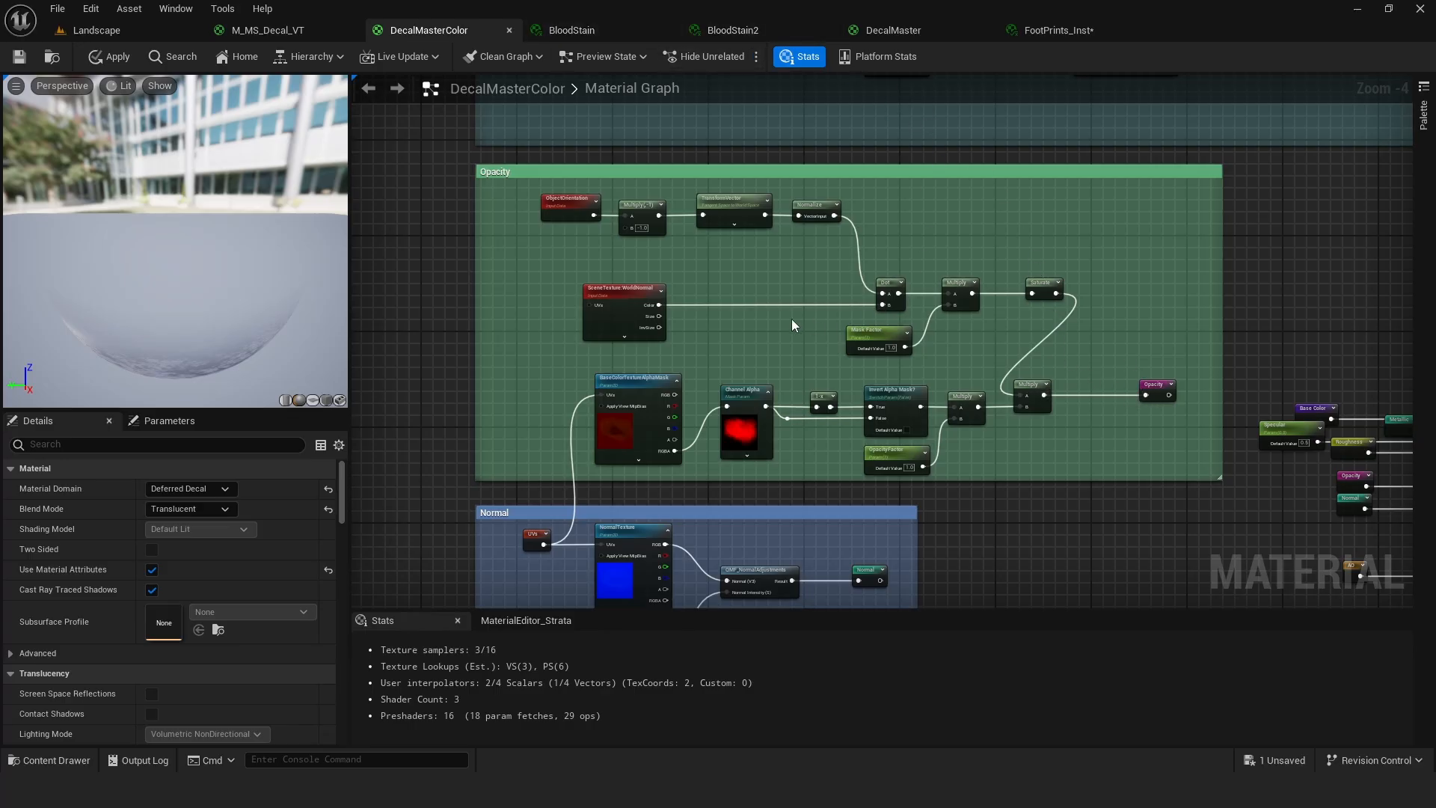
right_drag(738, 337, 739, 287)
Inspect the BaseColorTextureAlphaMask, Channel Alpha, Invert Alpha Mask?, Multiply and OpacityFactor nodes in the Opacity group.
click(655, 328)
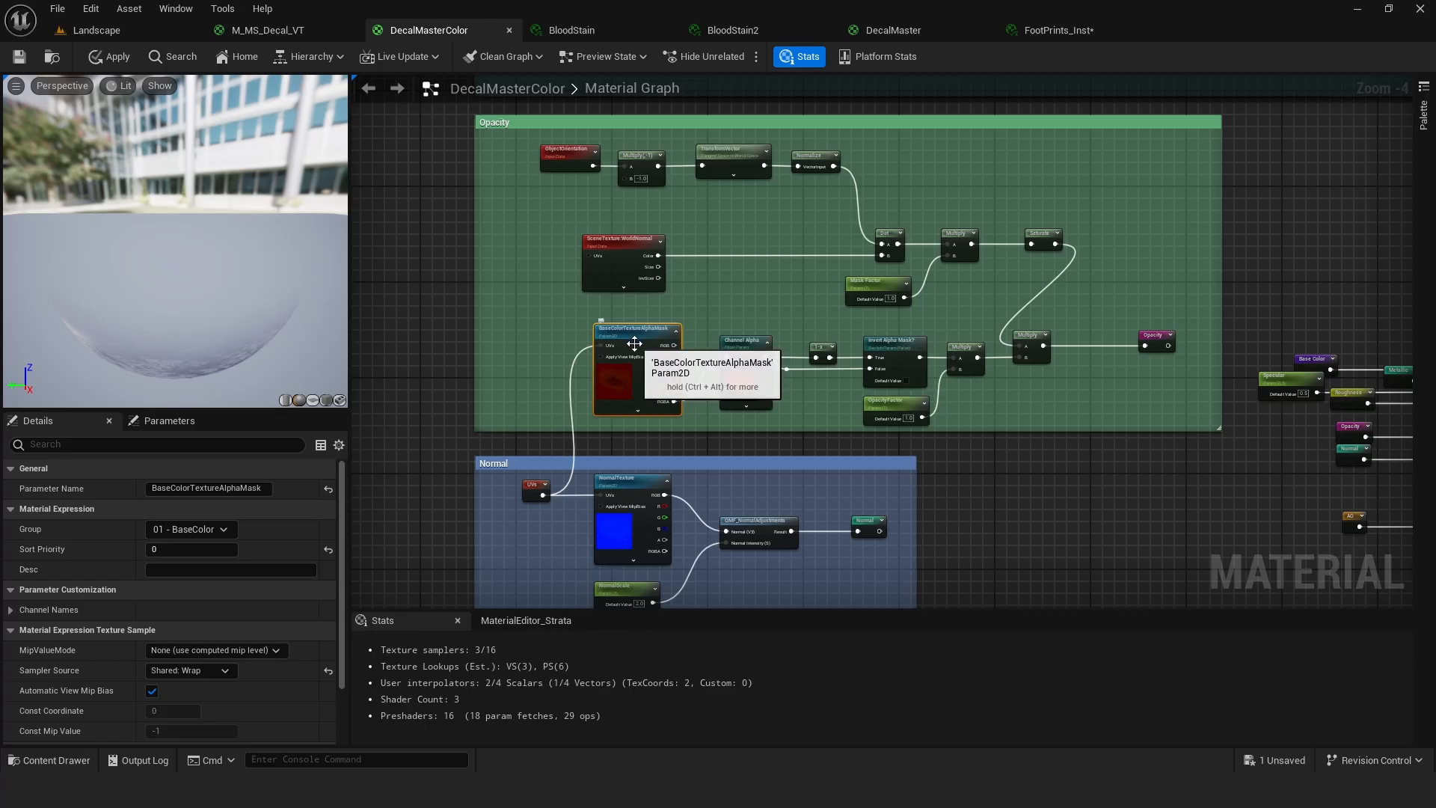
click(727, 362)
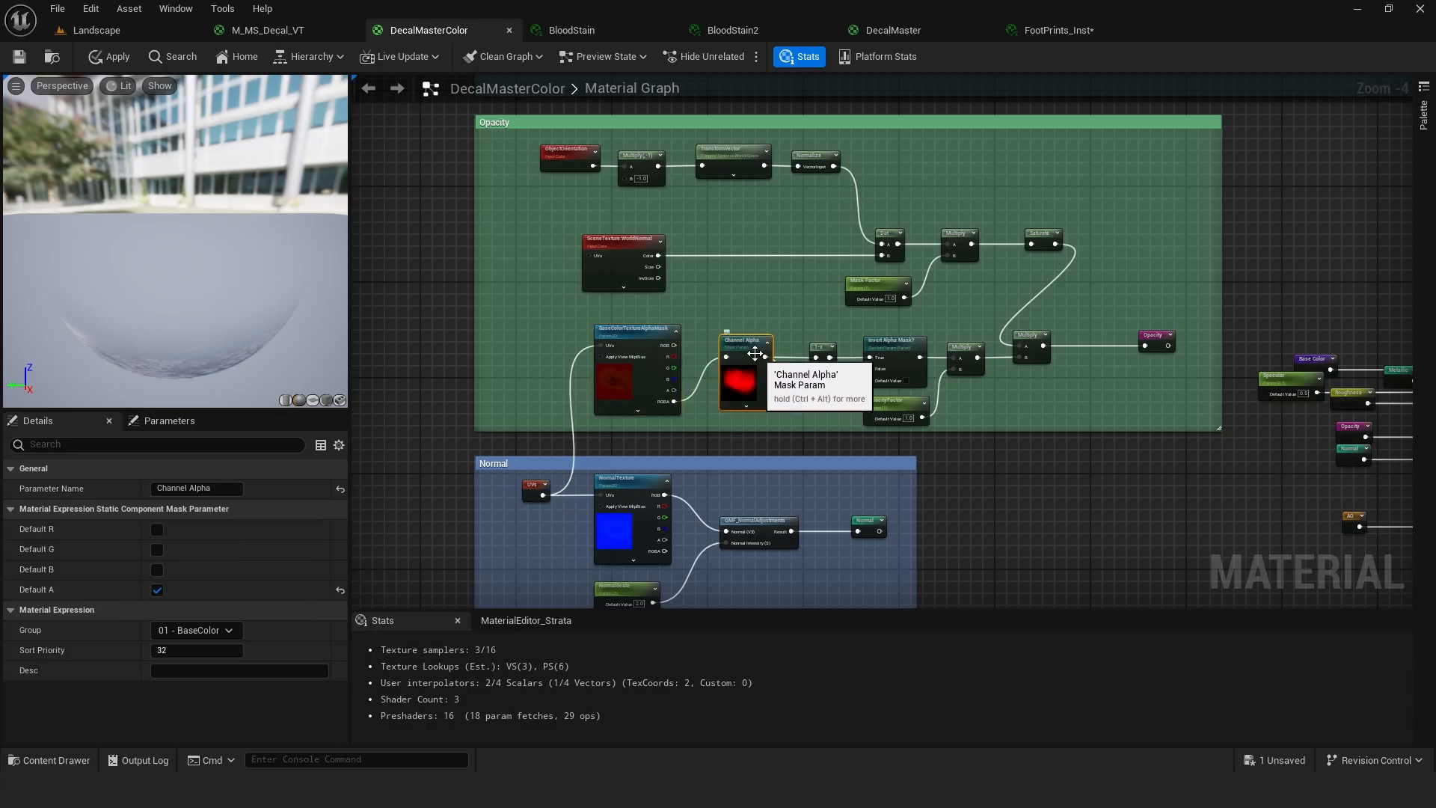
click(685, 385)
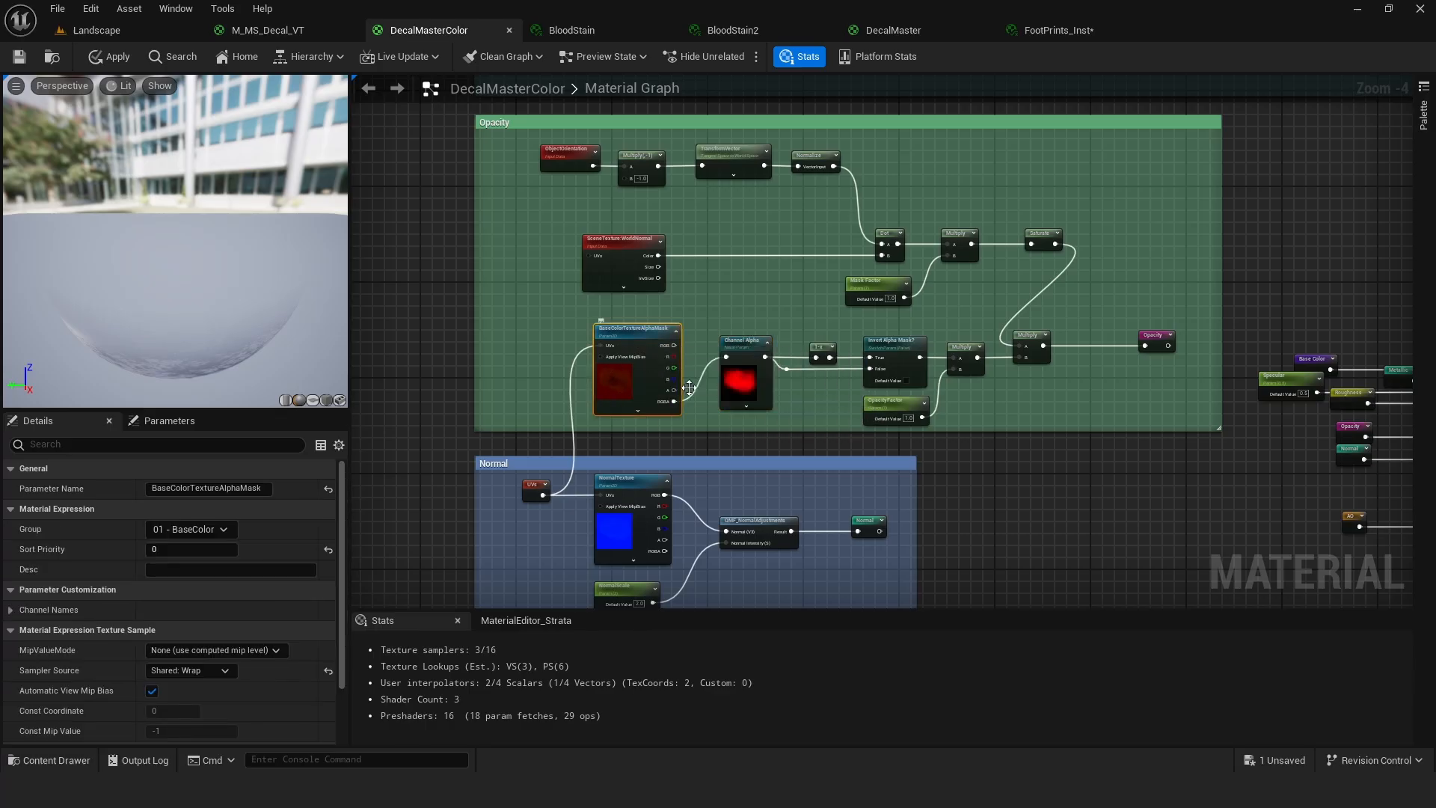
click(889, 349)
scroll(889, 348, up, 2)
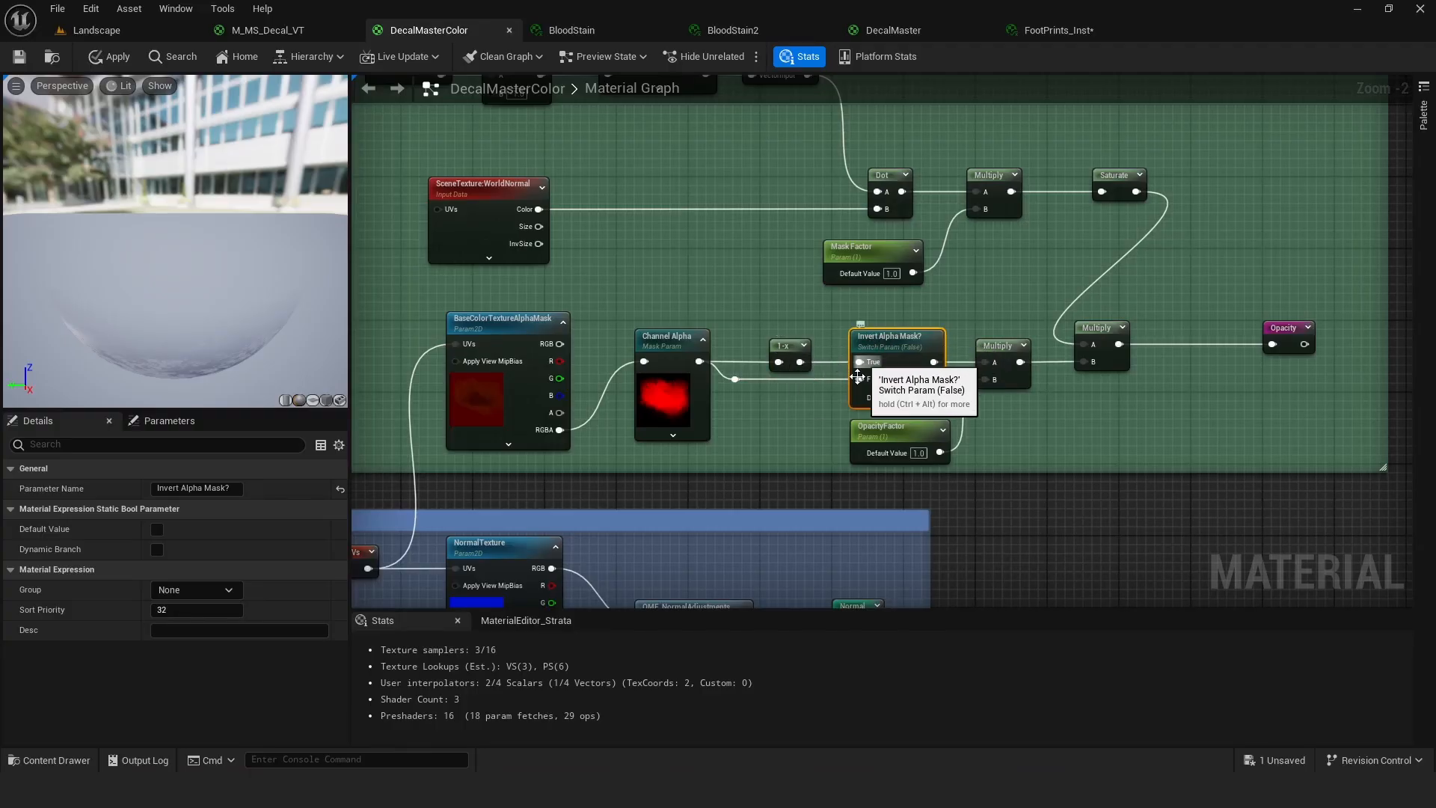
right_drag(941, 336, 779, 266)
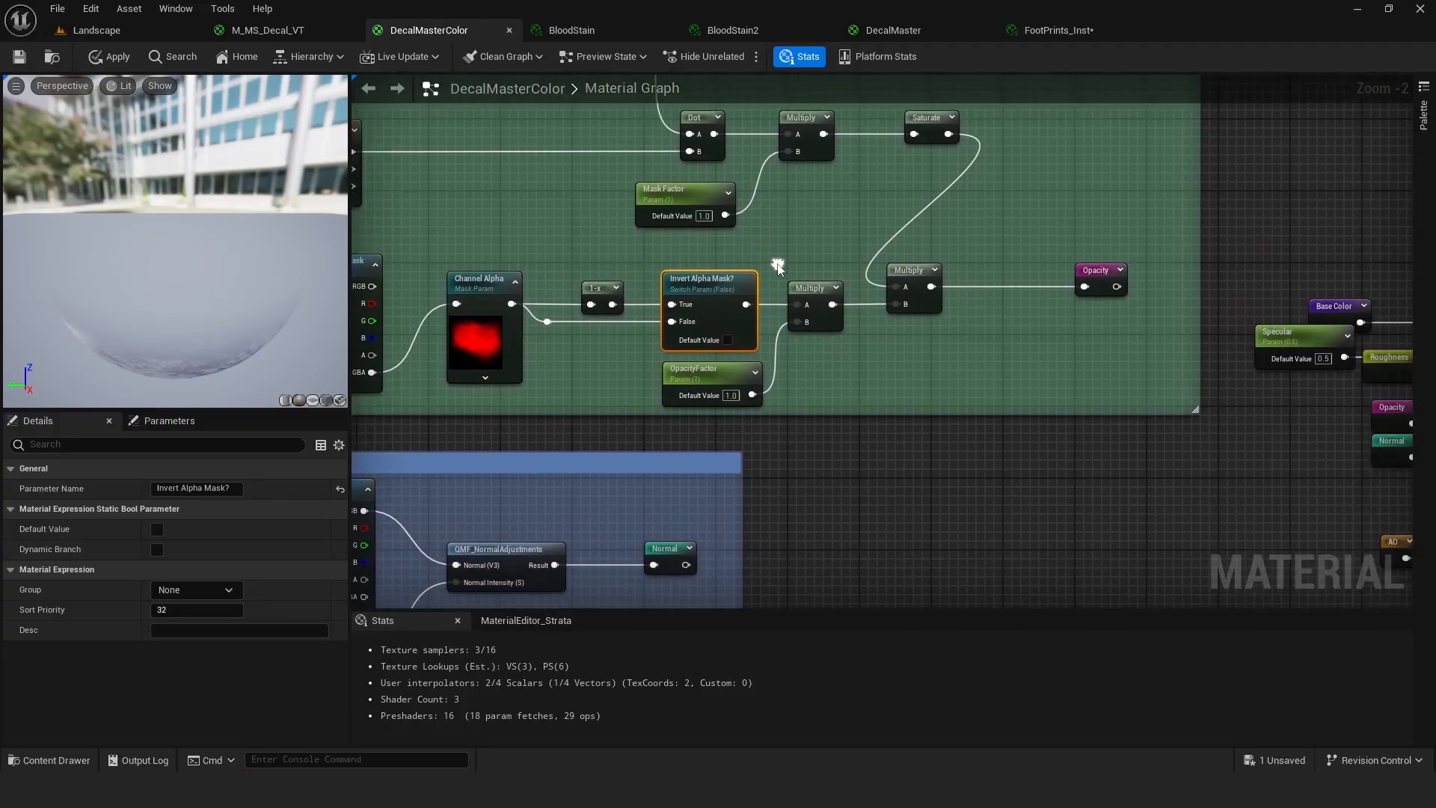
click(818, 297)
click(699, 373)
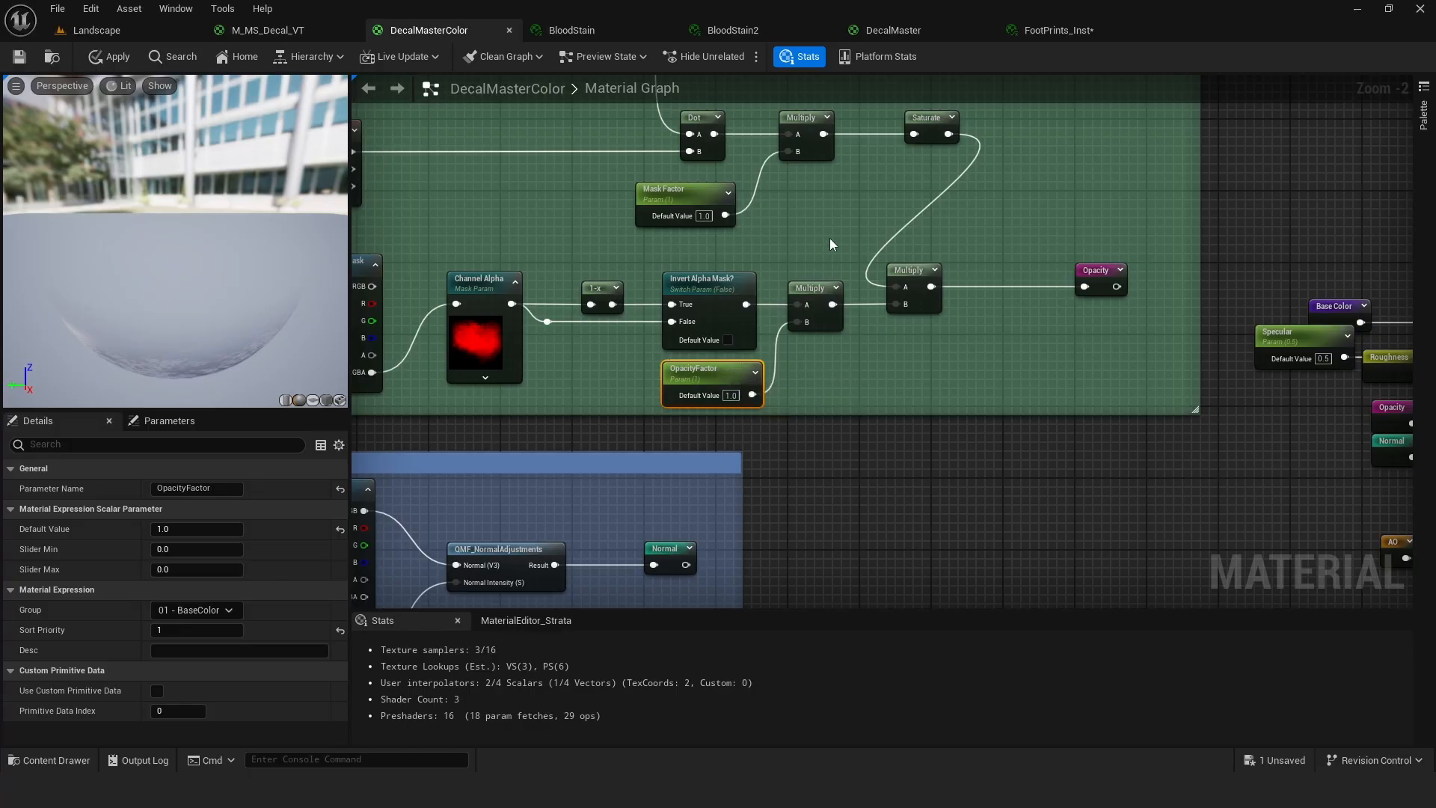
Inspect the Mask Factor parameter and trace the object-orientation and world-normal branch through Dot, Multiply and Saturate to Opacity.
right_drag(832, 244, 1051, 418)
click(878, 371)
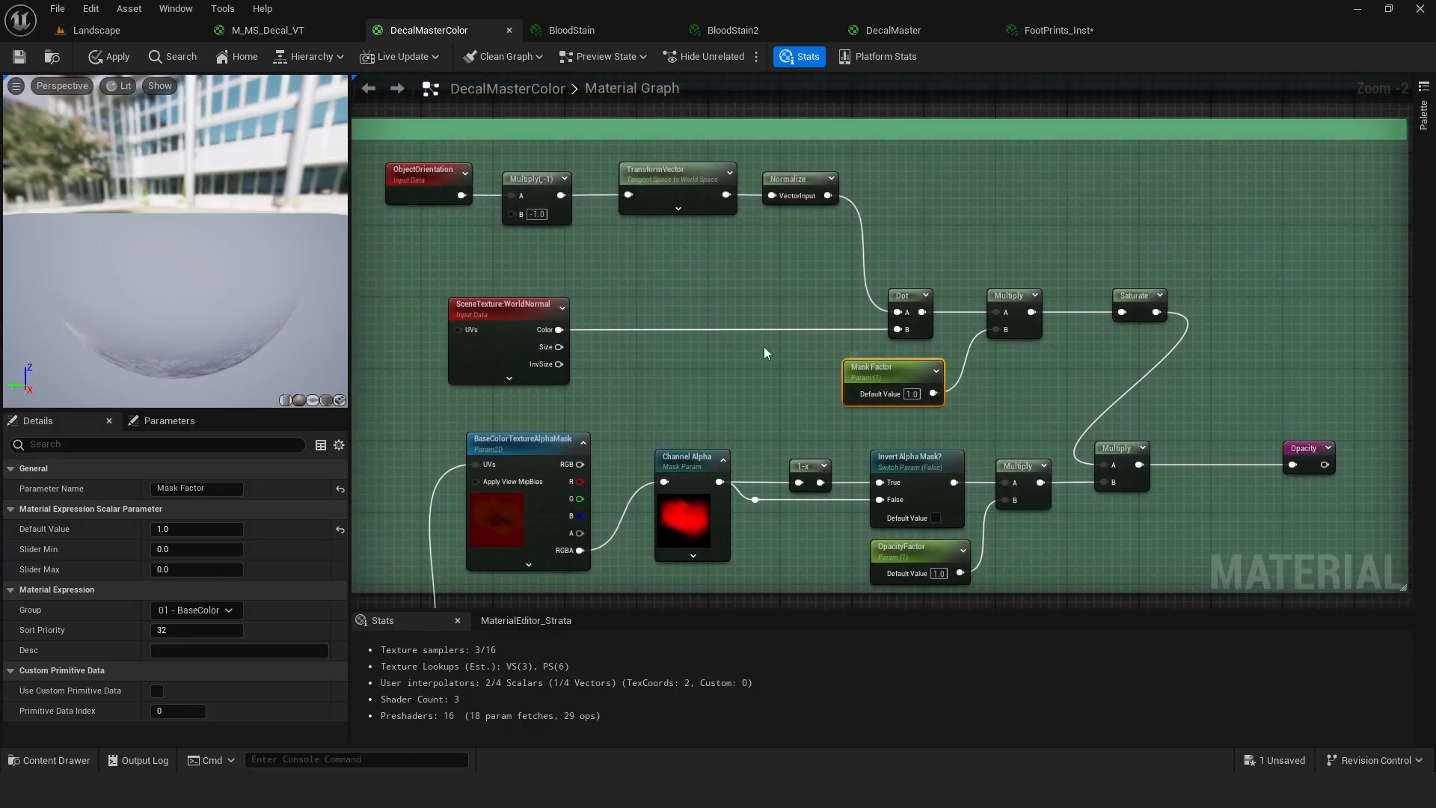
right_drag(733, 294, 787, 305)
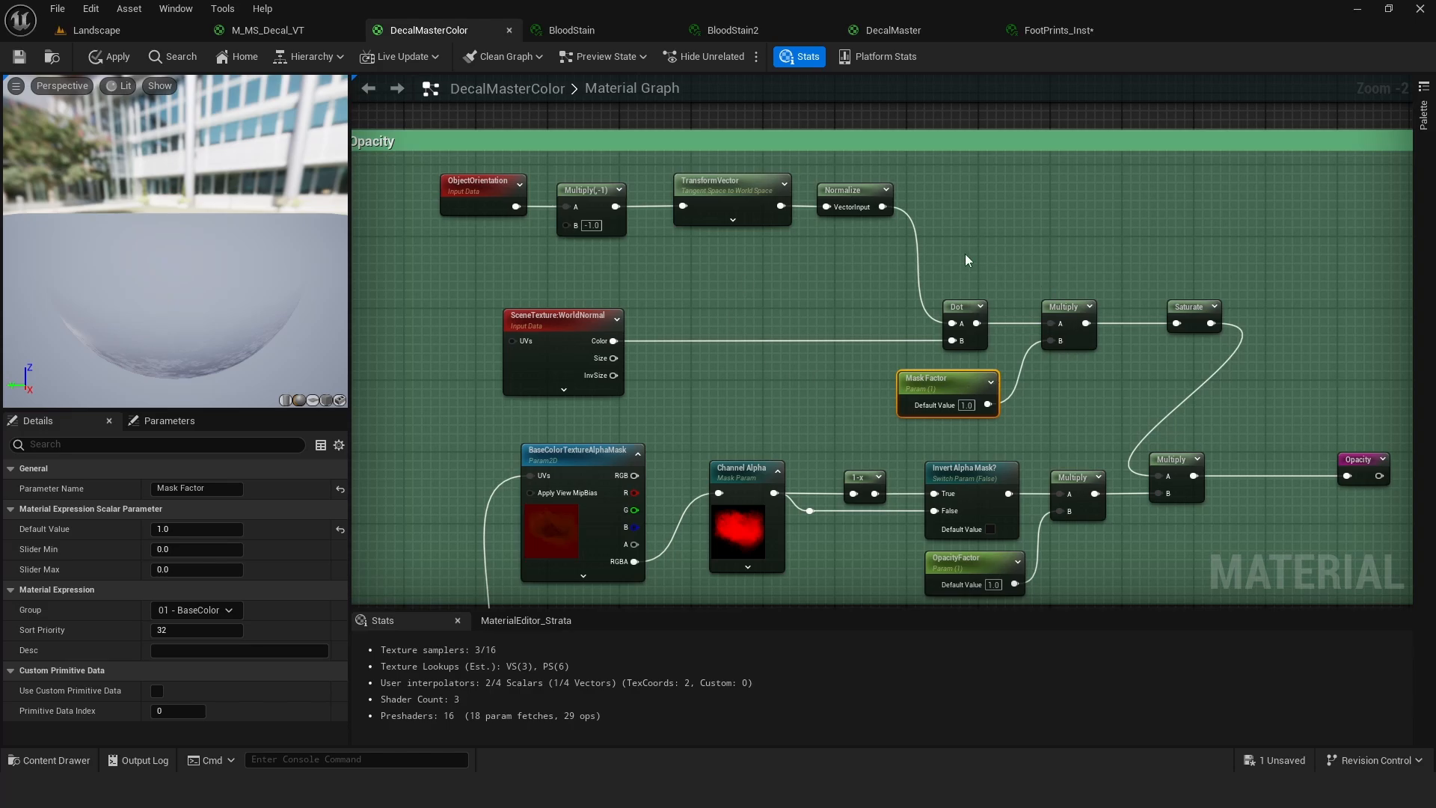
right_drag(810, 287, 786, 285)
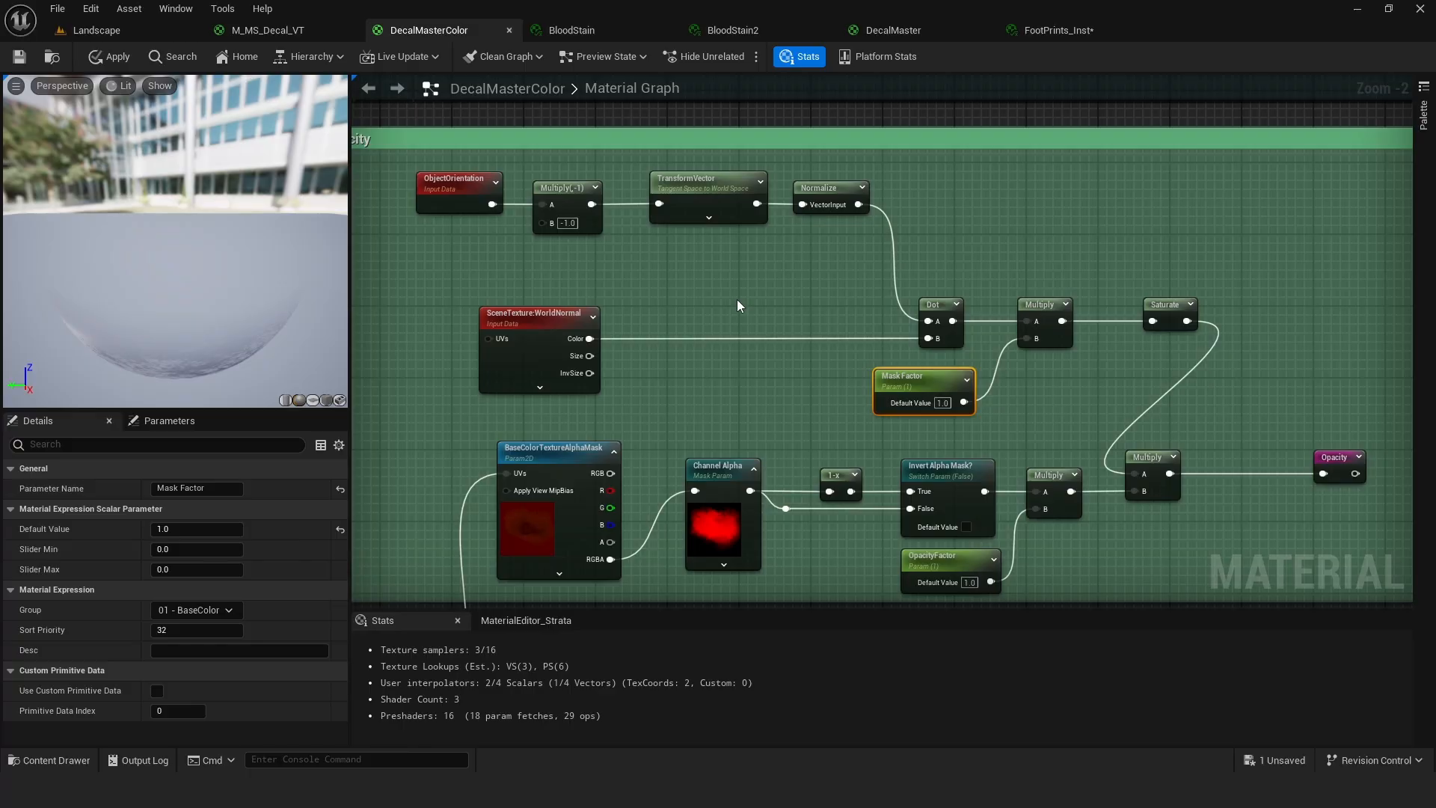
right_drag(912, 287, 824, 279)
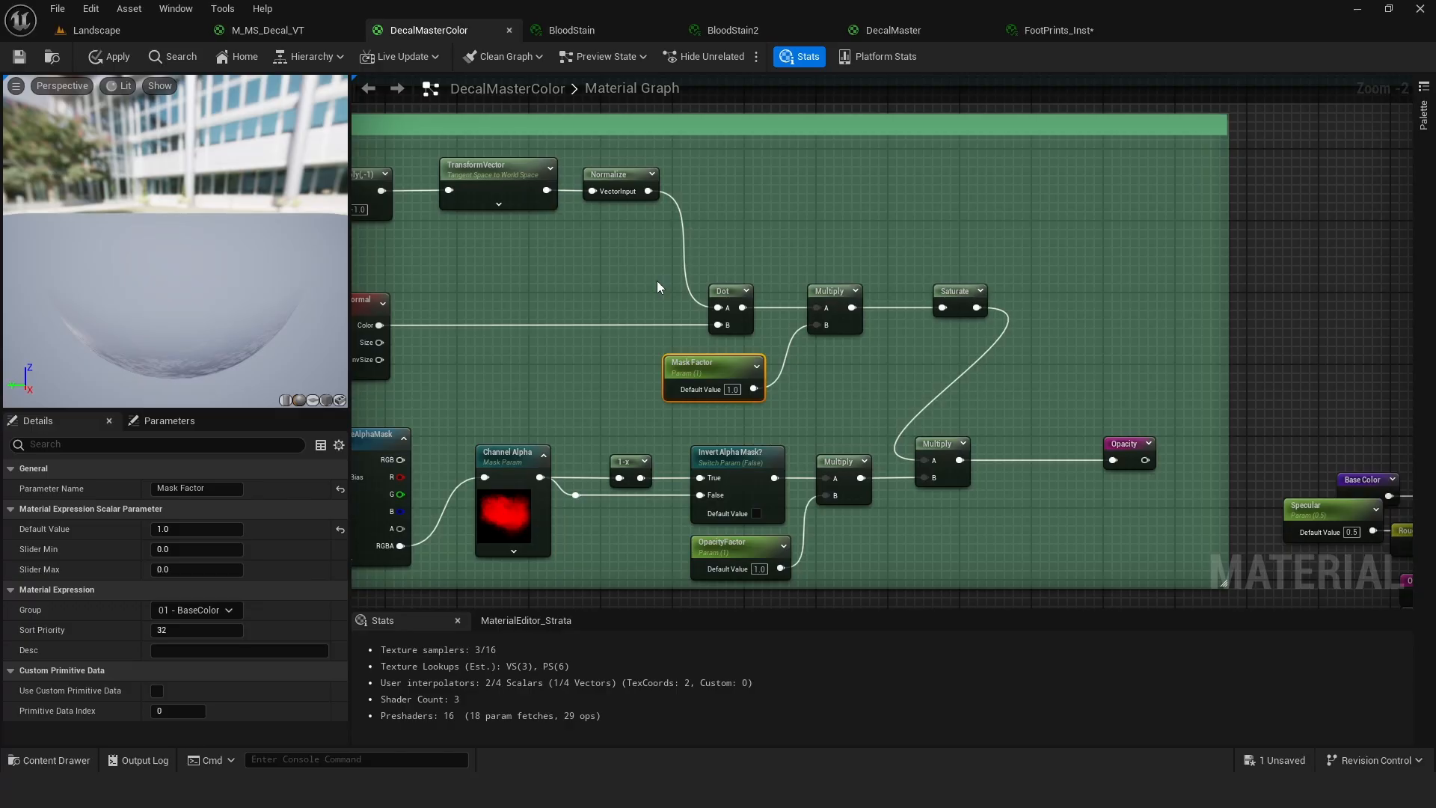
scroll(1085, 336, down, 3)
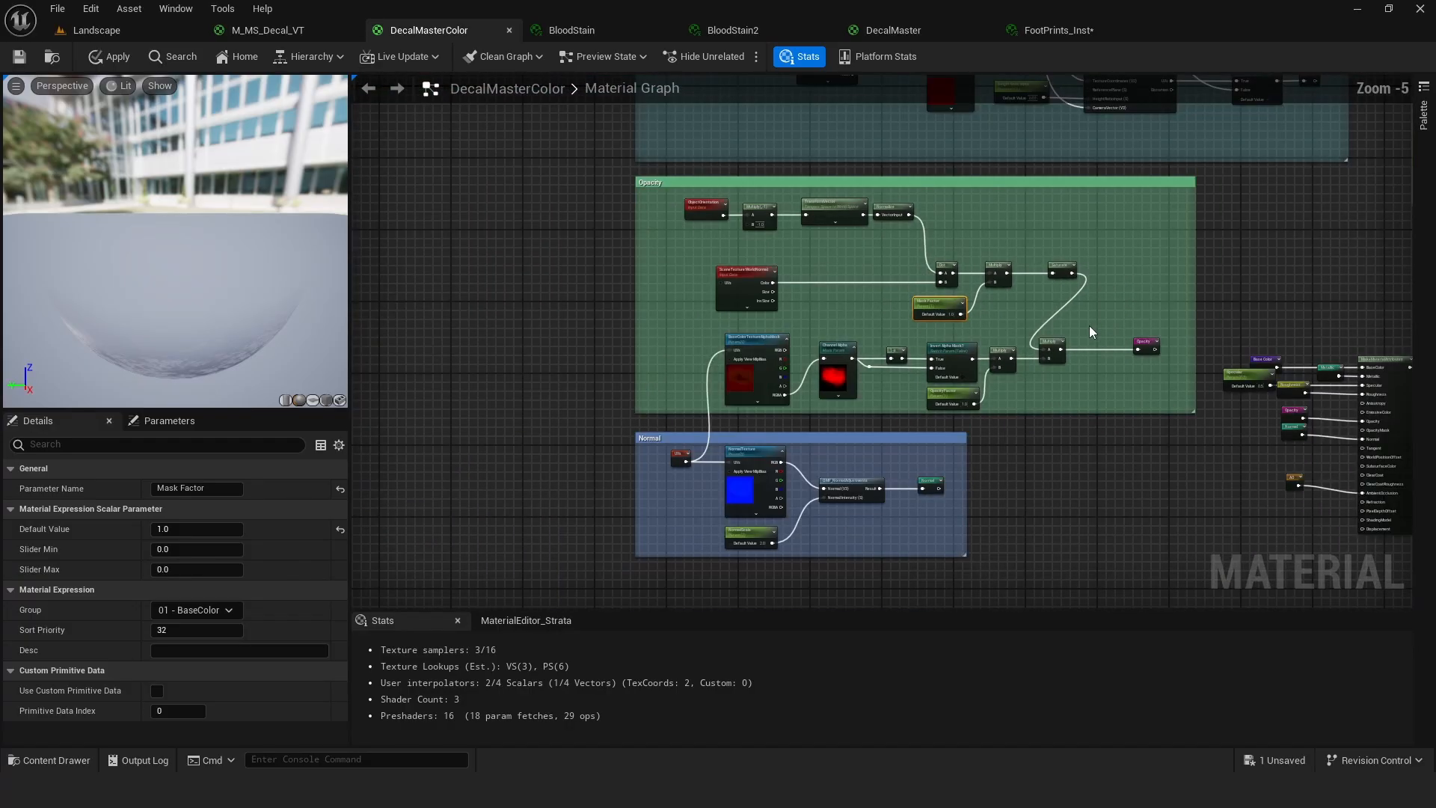
right_drag(1058, 397, 975, 398)
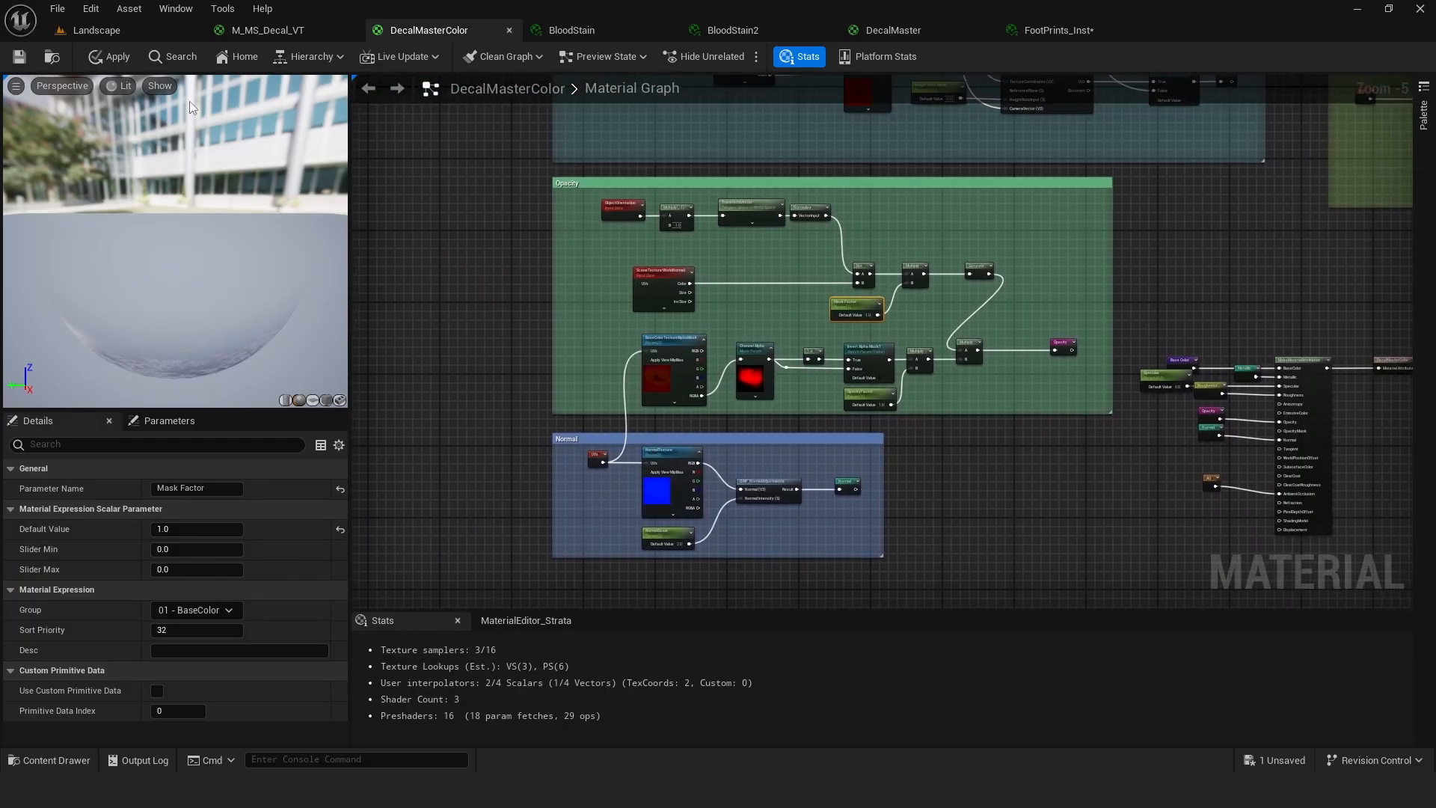
Select the nearest blood stain decal in the Landscape level and open its BloodStain material instance.
click(87, 32)
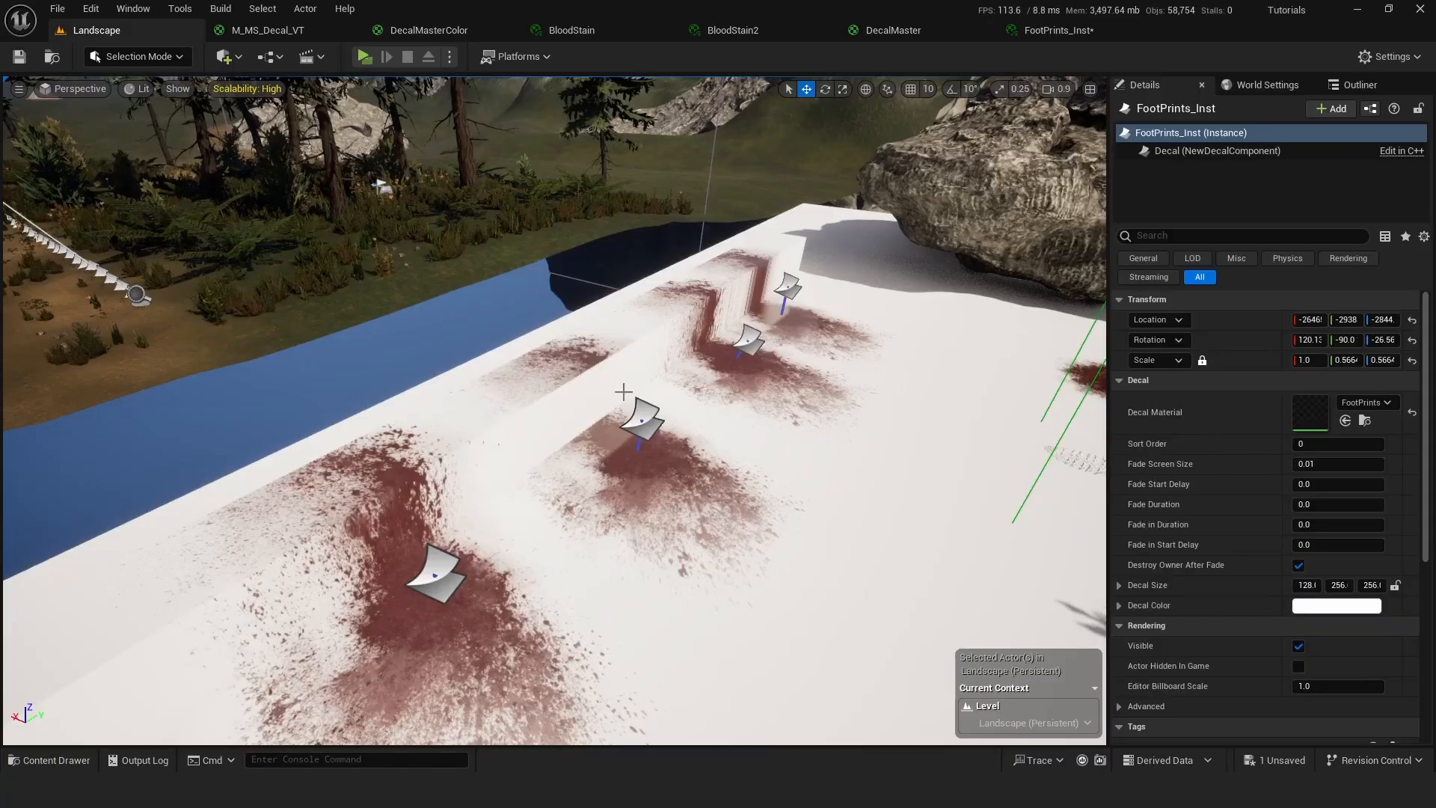
scroll(530, 164, up, 3)
right_drag(512, 431, 591, 464)
key(a)
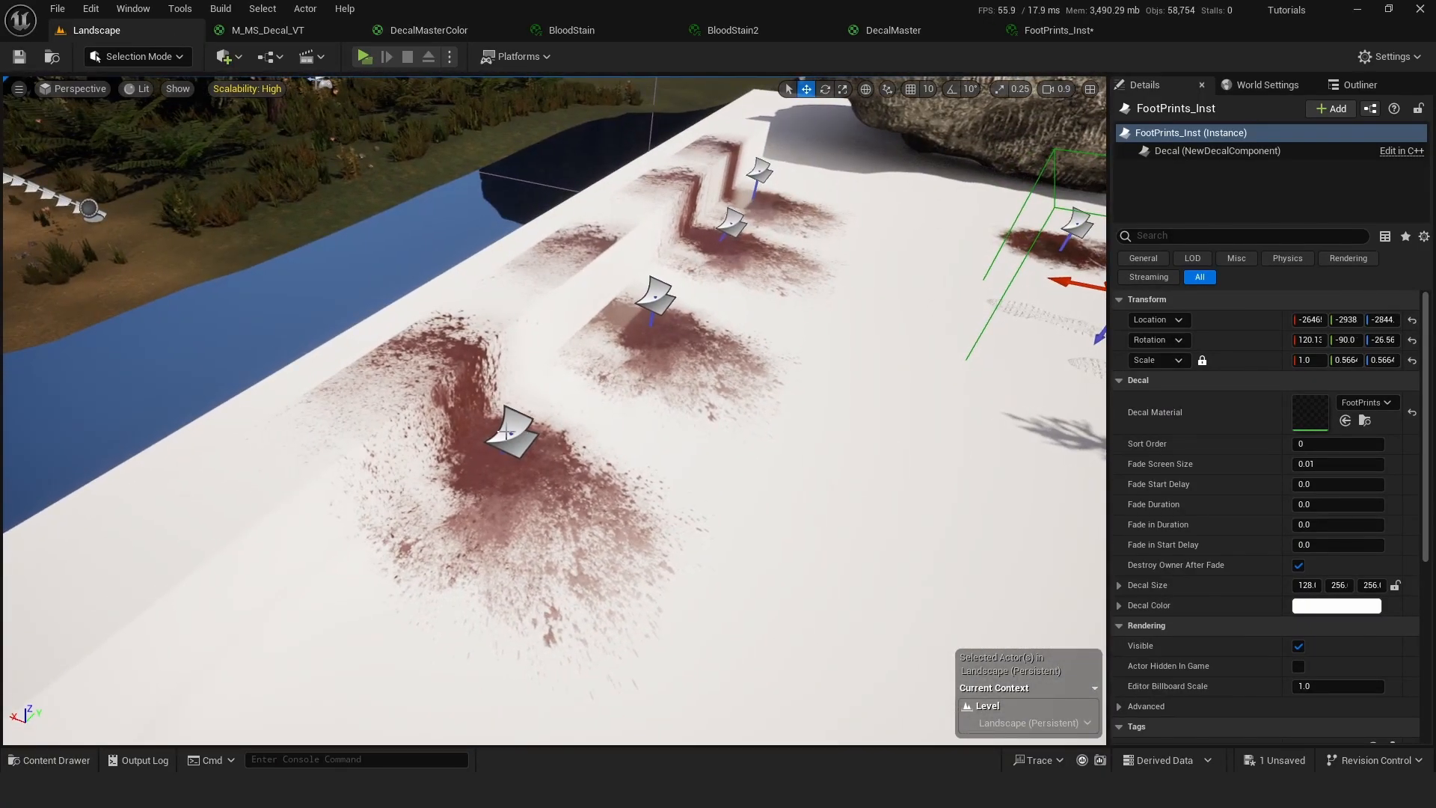
click(509, 433)
double_click(1312, 413)
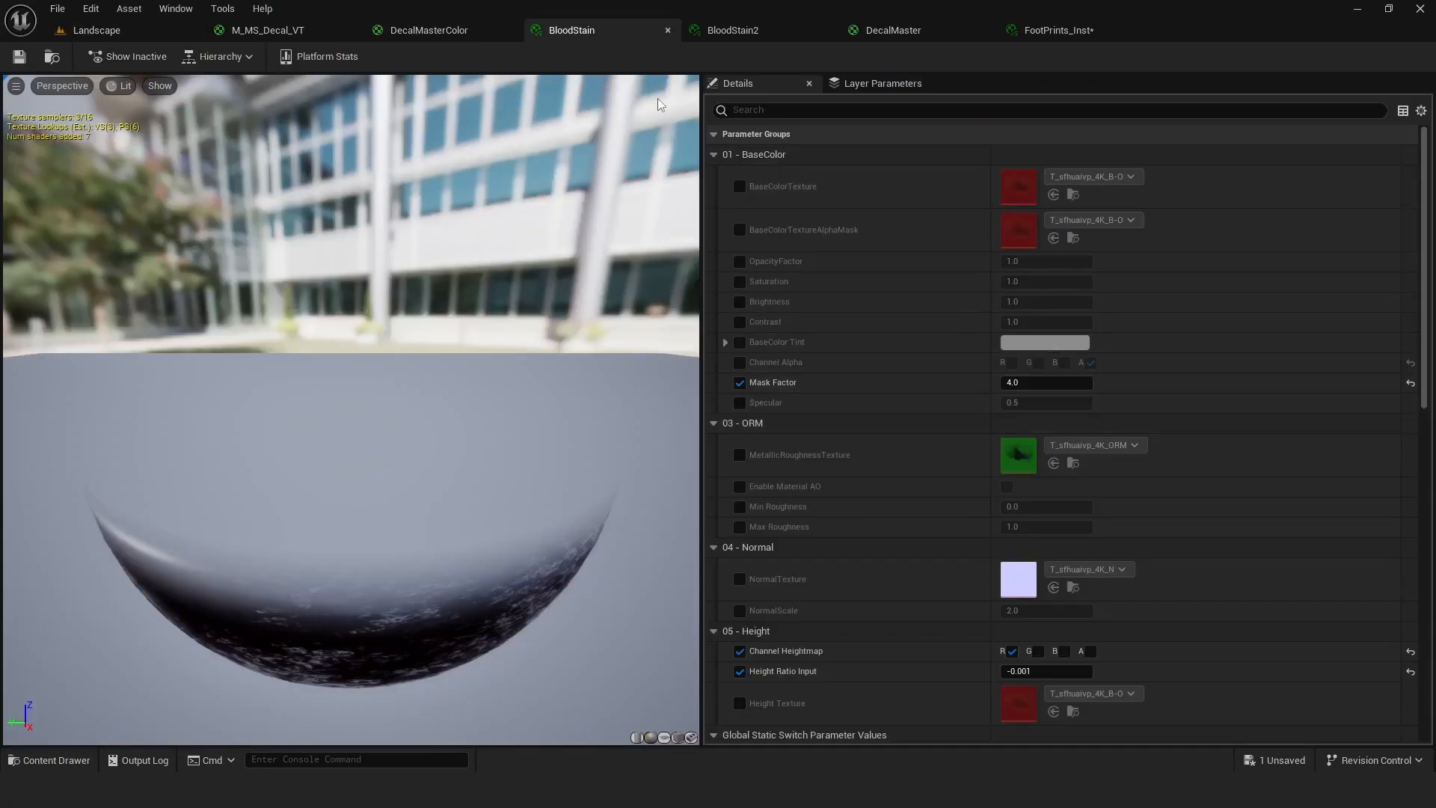
Detach the BloodStain editor into its own window over the Landscape level and reset its Mask Factor to 1.0.
drag(569, 33, 744, 218)
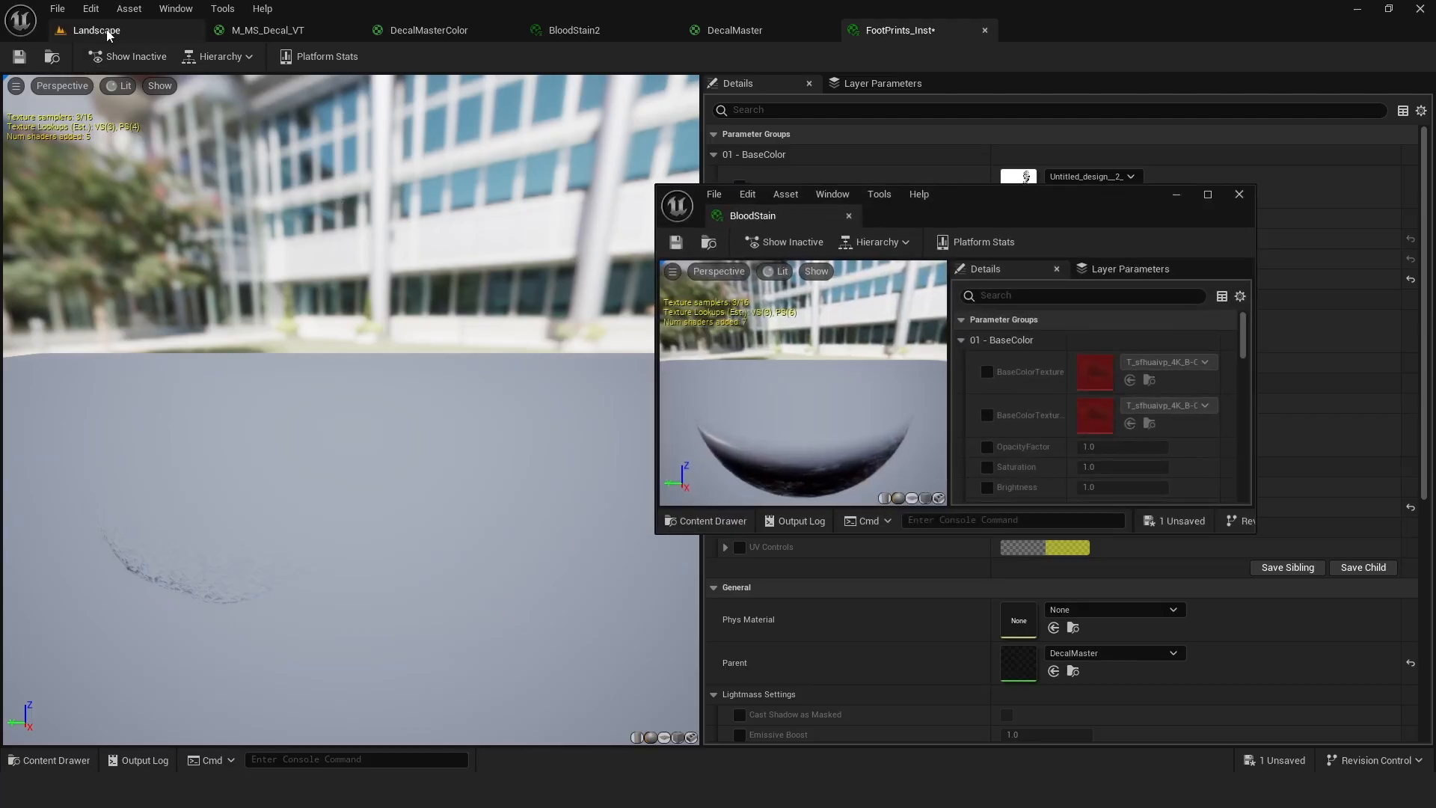
drag(1023, 532, 1022, 775)
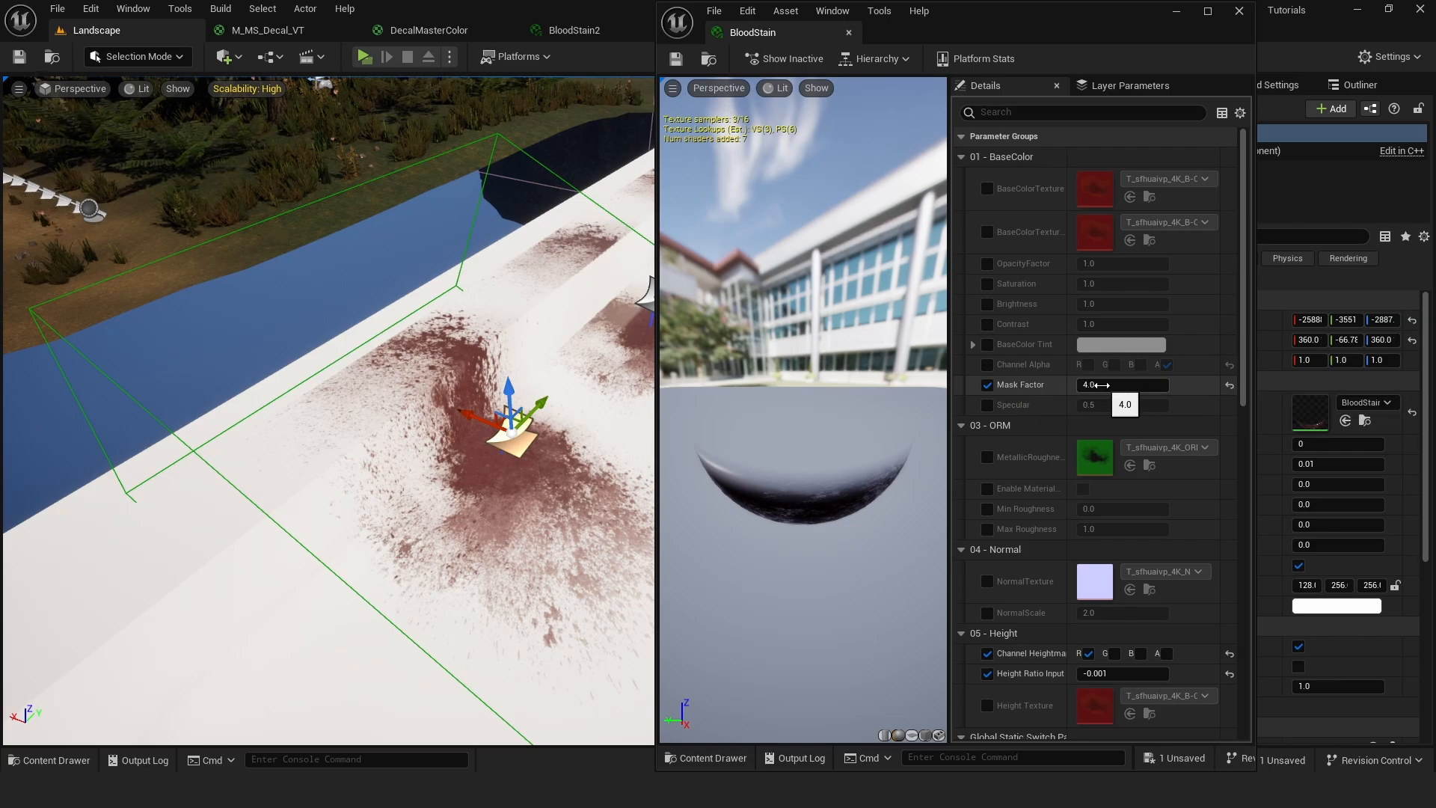
click(1229, 385)
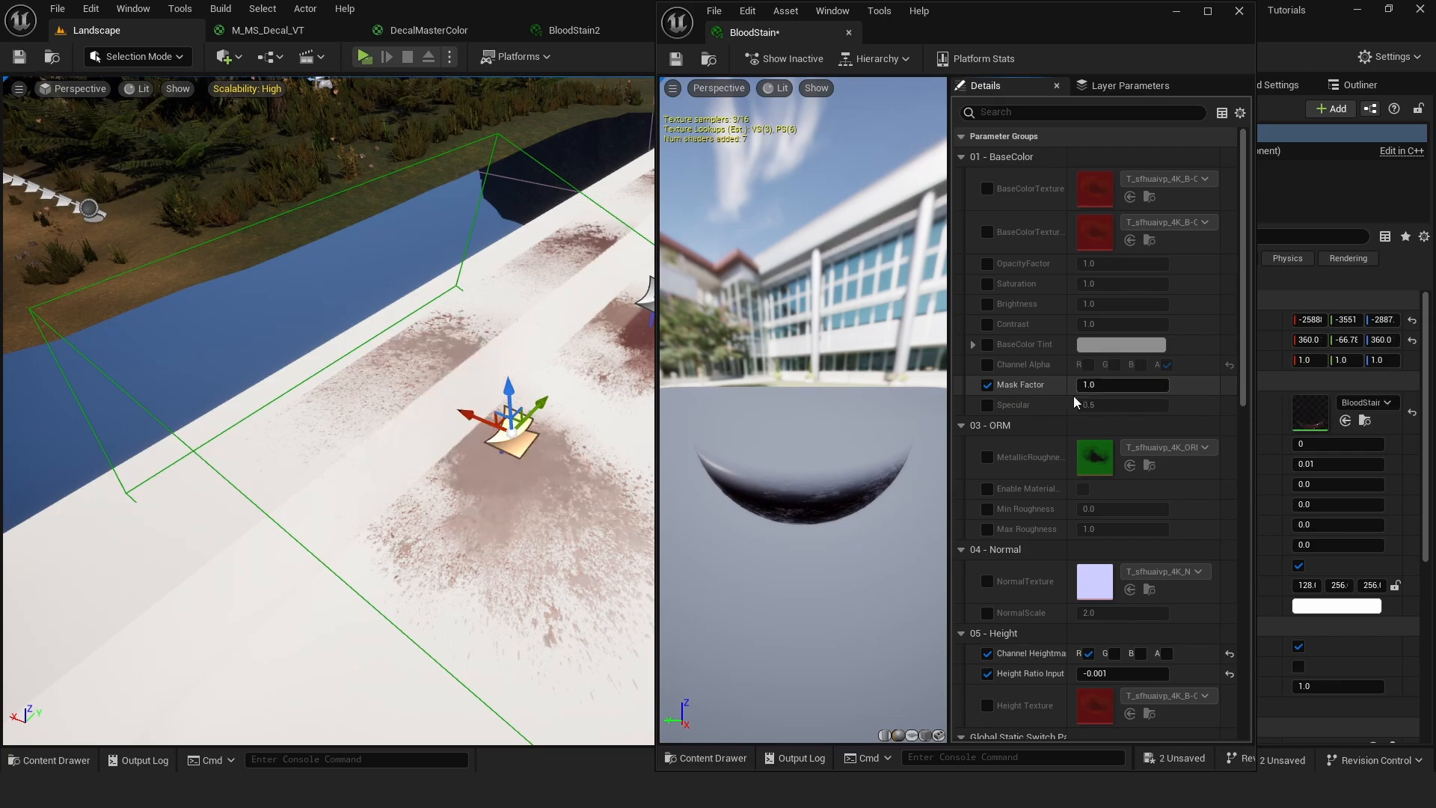
mouse_move(290, 297)
right_down()
mouse_move(374, 297)
mouse_move(291, 297)
right_up()
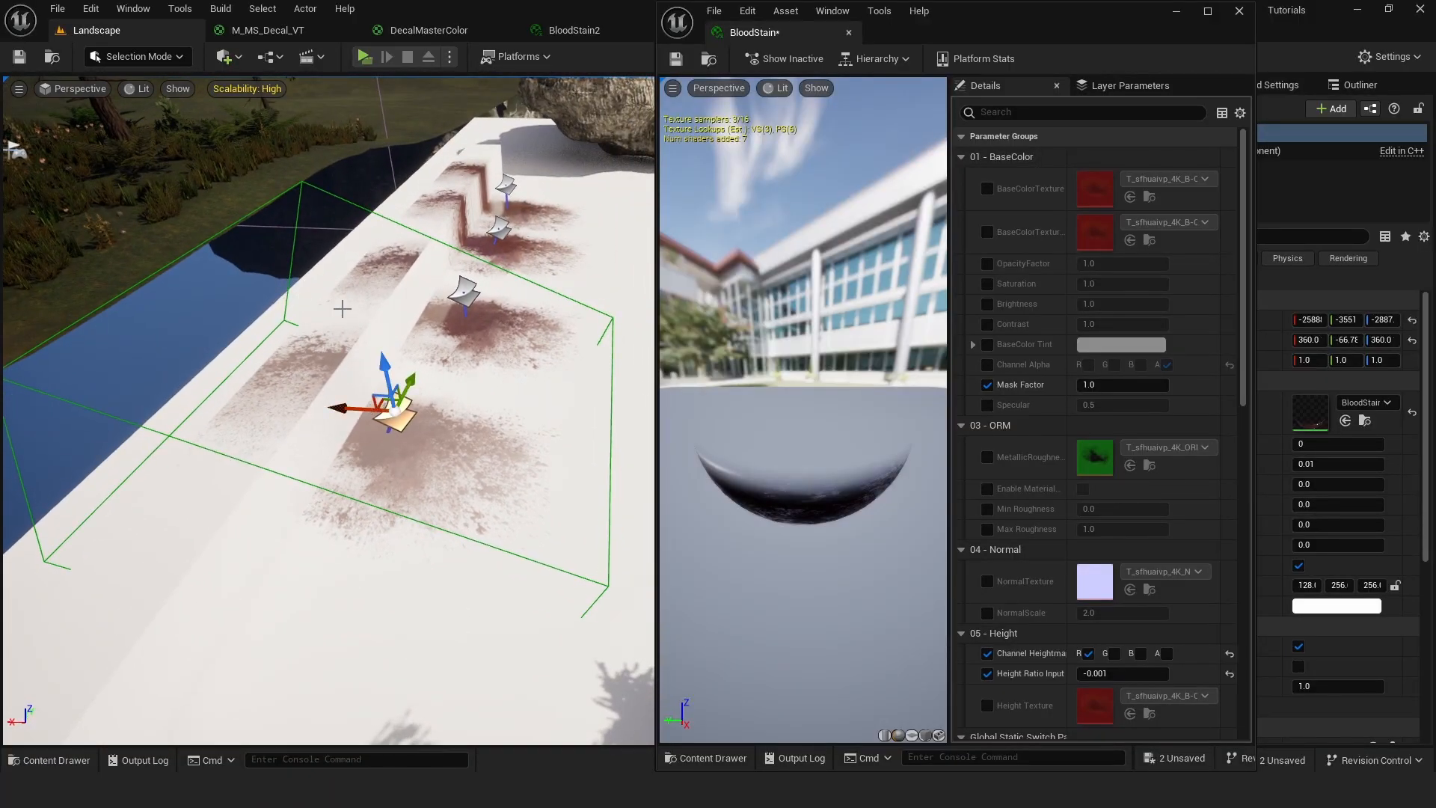
Turn on 10° rotation snapping and rotate the selected blood stain decal to a Y rotation of about -93.21°.
drag(769, 35, 920, 177)
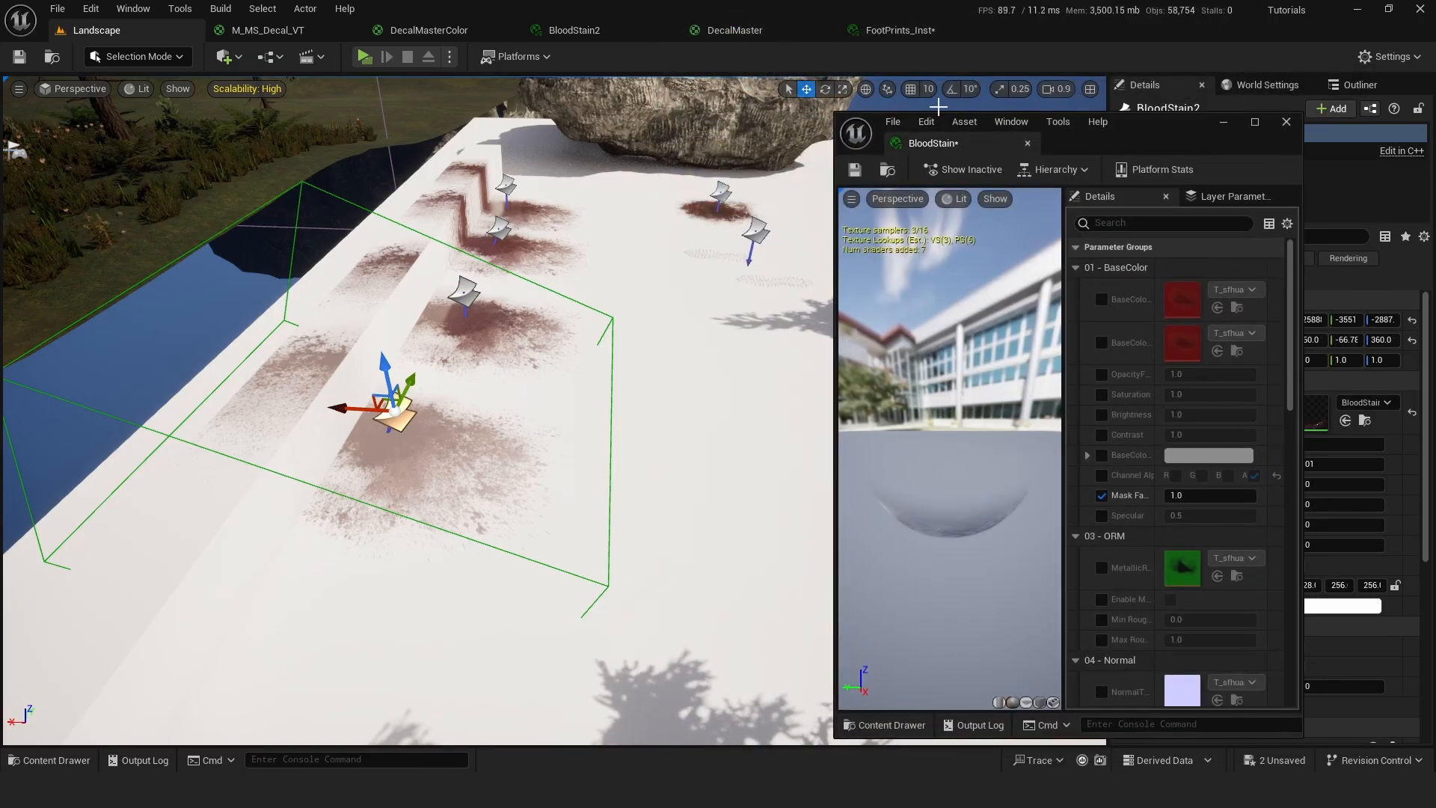
click(951, 91)
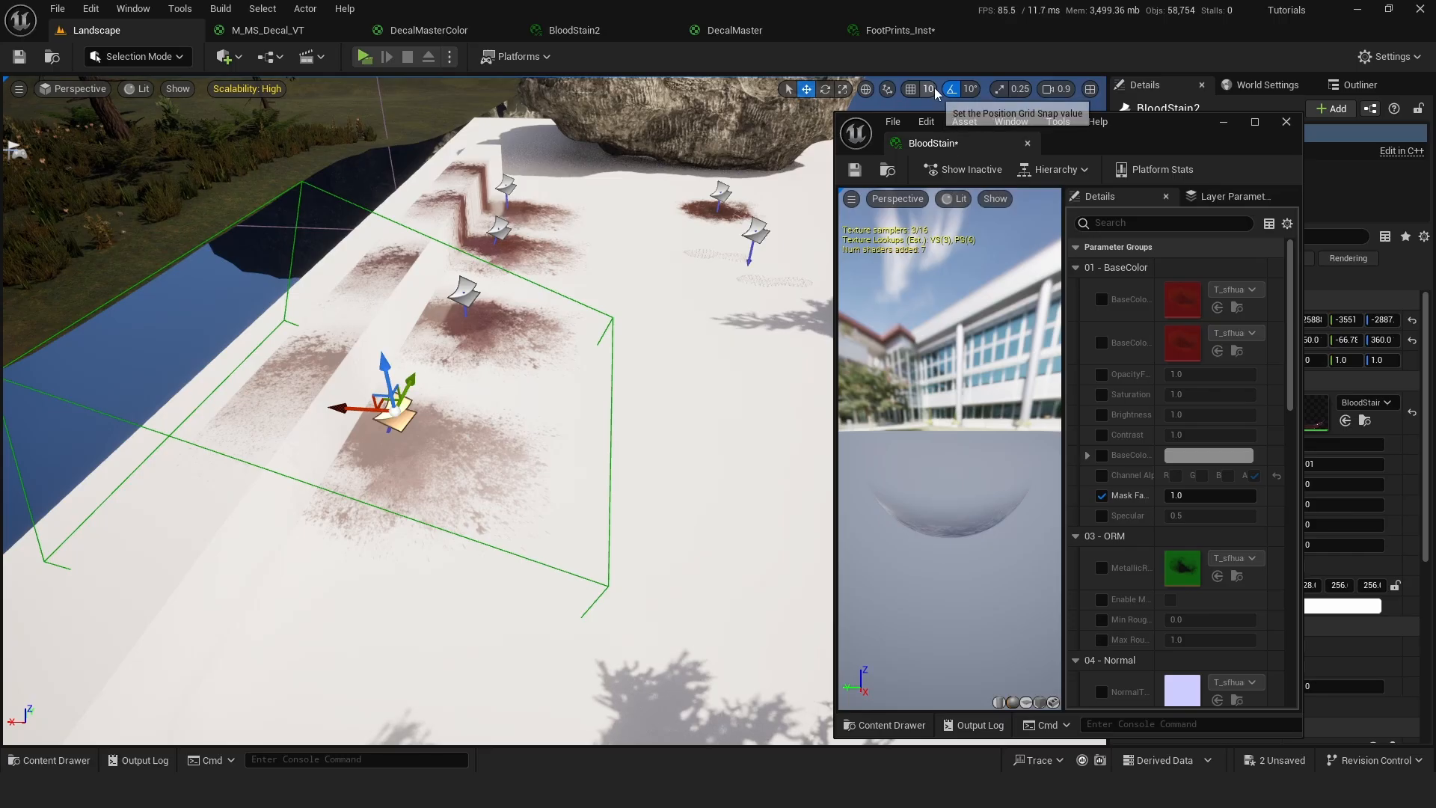
click(826, 91)
drag(323, 389, 322, 448)
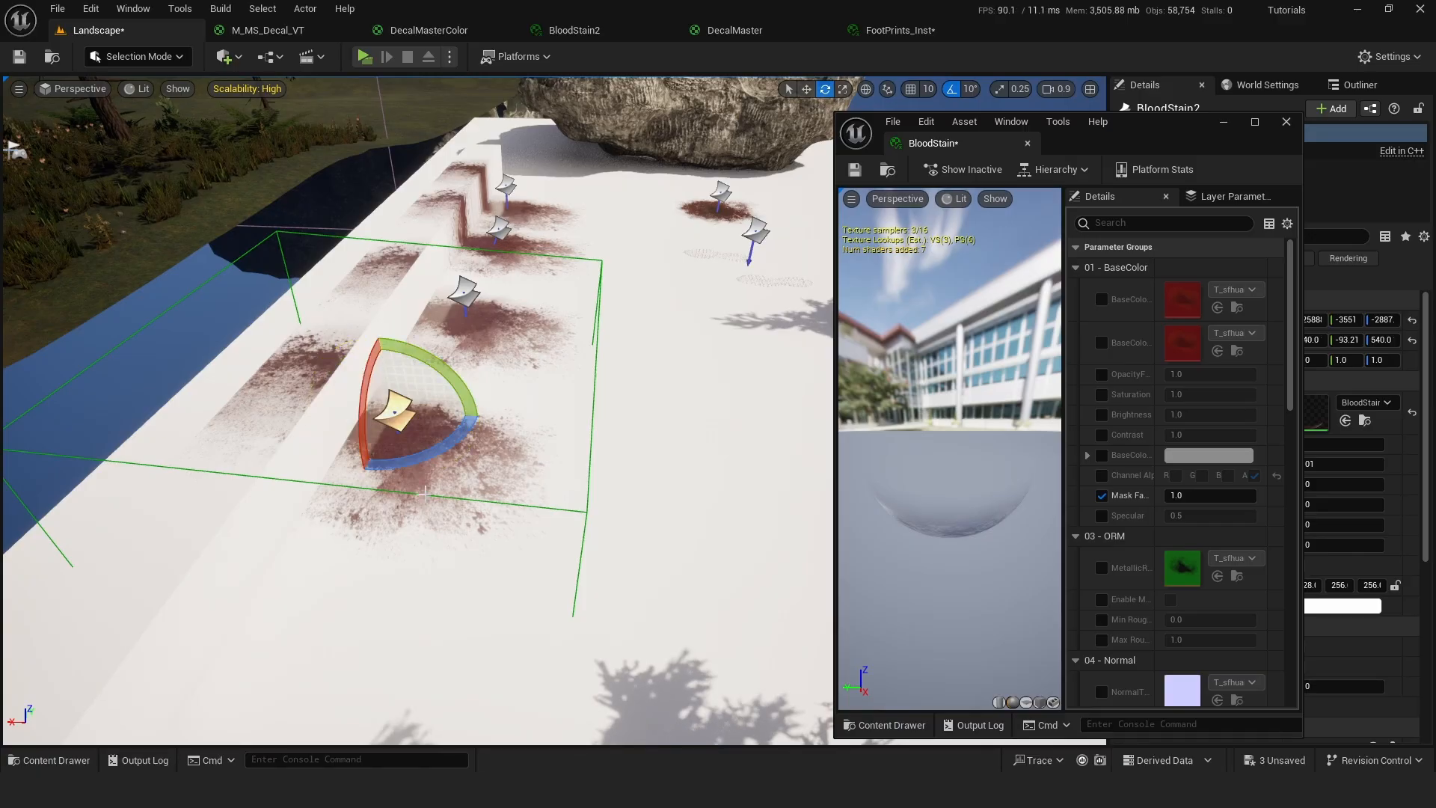
Rotate the selected blood stain decal further, to a Y rotation of about -133.2°.
key(f)
right_drag(322, 447, 528, 448)
key(s)
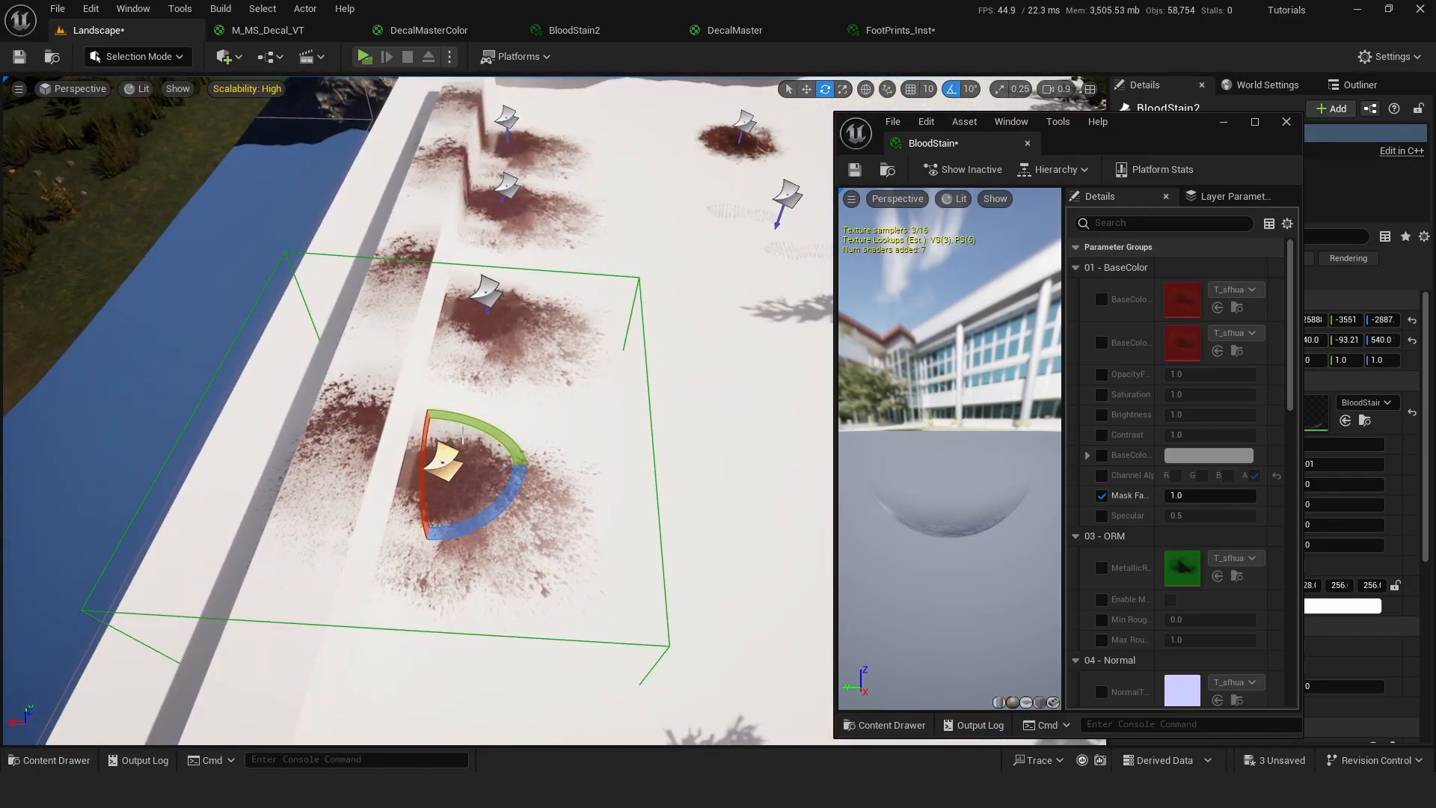
drag(479, 421, 568, 561)
right_drag(567, 561, 419, 576)
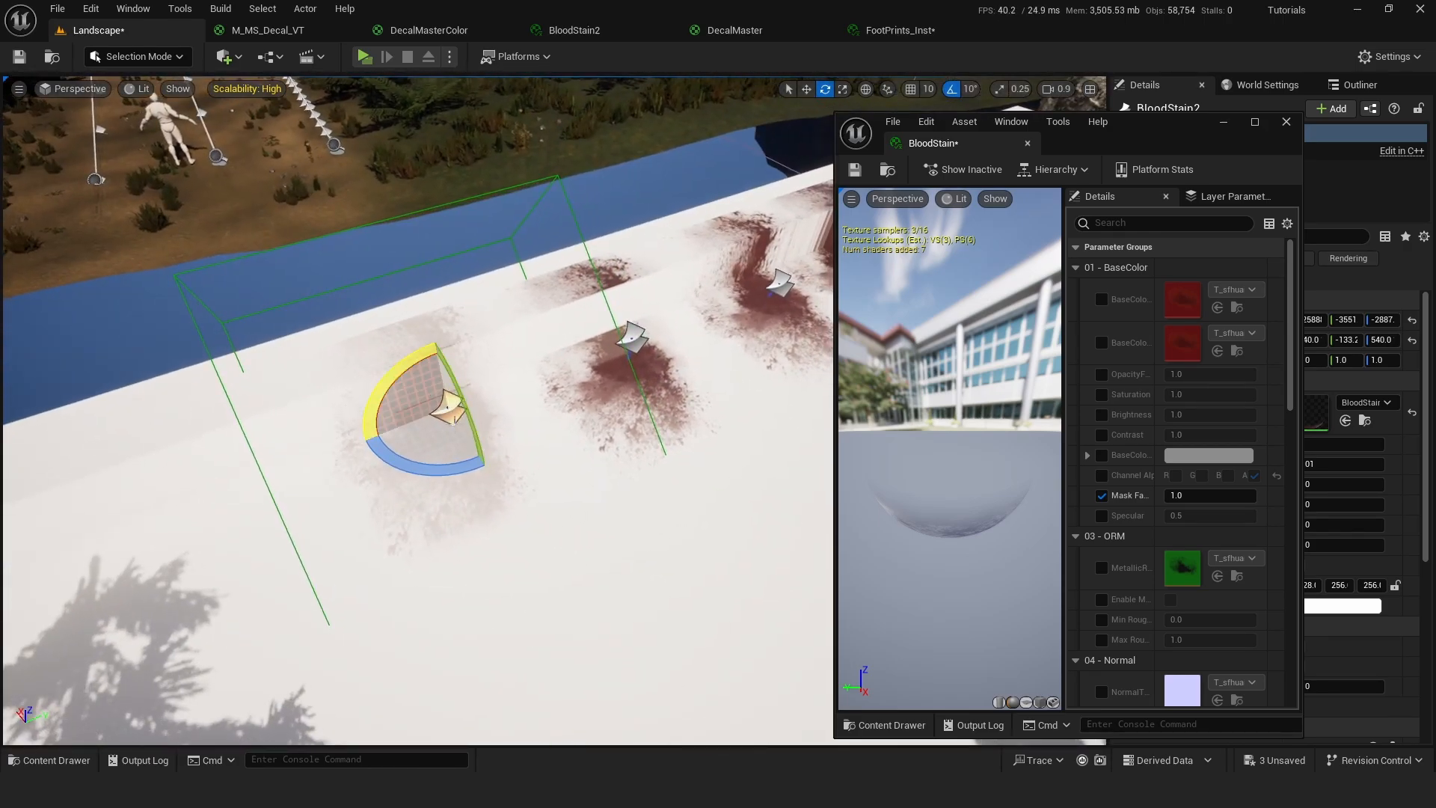
Set the Mask Factor of the BloodStain material instance to 4.0.
right_drag(378, 389, 383, 409)
right_drag(532, 463, 520, 439)
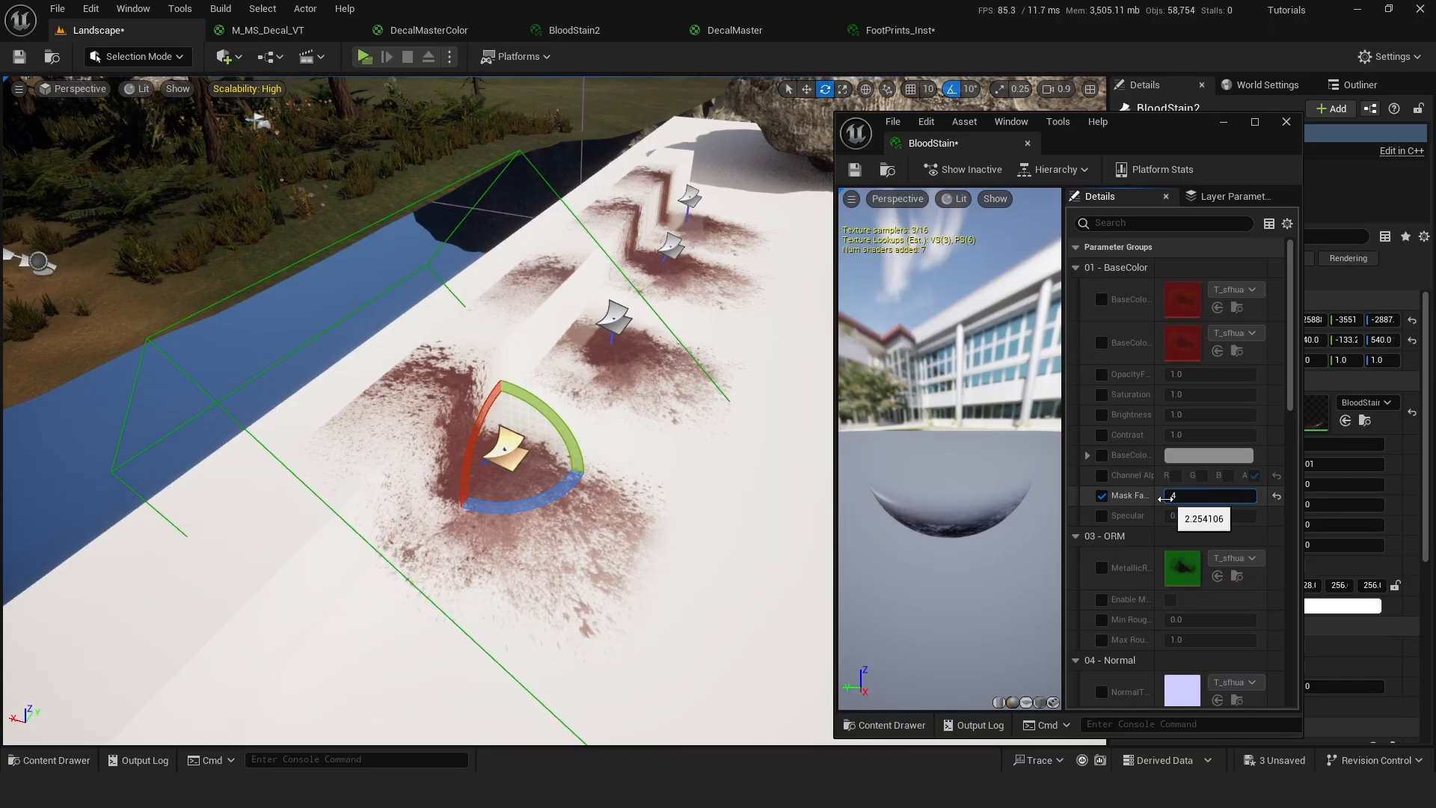
key(Return)
mouse_move(797, 511)
right_down()
mouse_move(755, 503)
mouse_move(789, 509)
right_up()
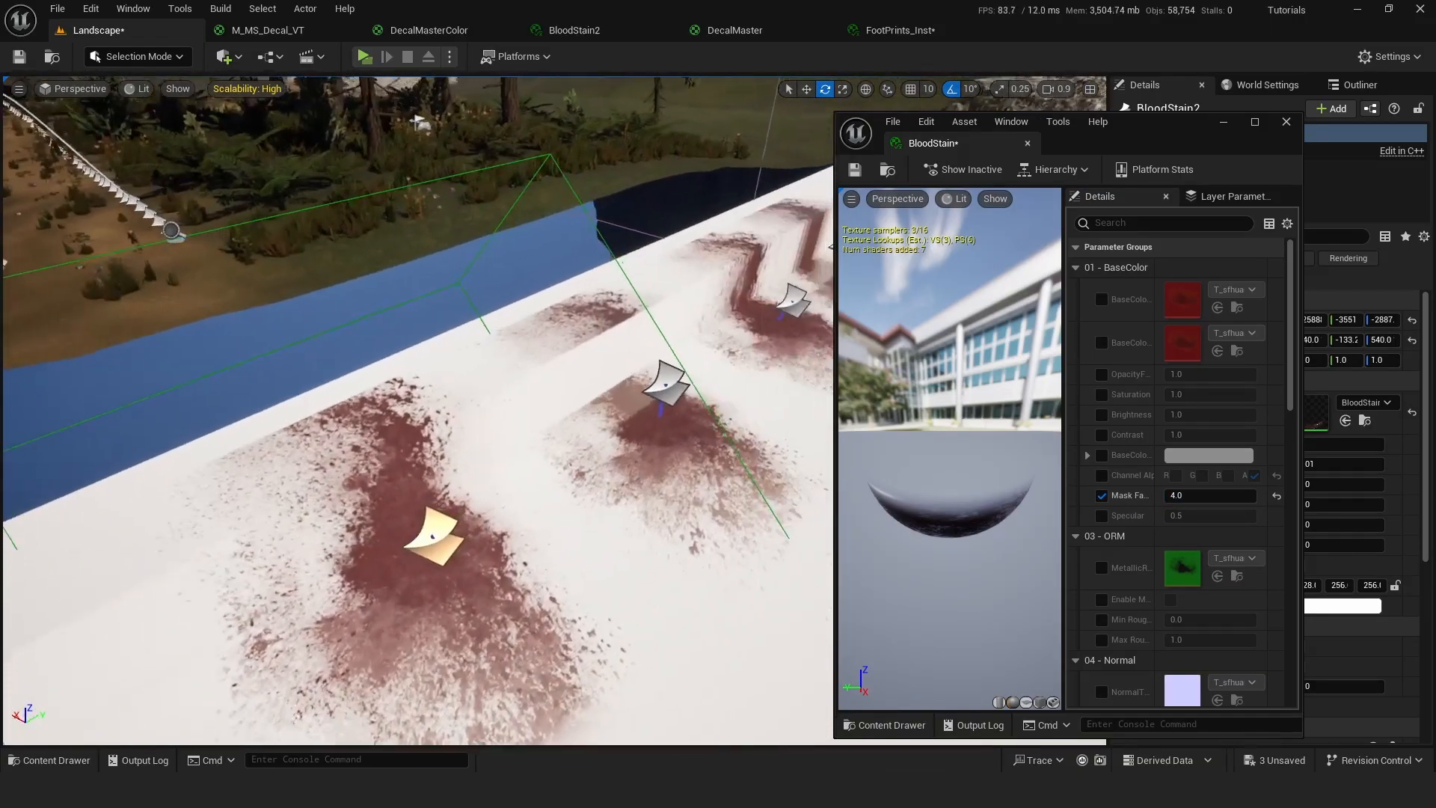
Examine from both sides how the rotated blood stain decal projects onto the ledge's top, edge and vertical face.
right_drag(526, 518, 772, 479)
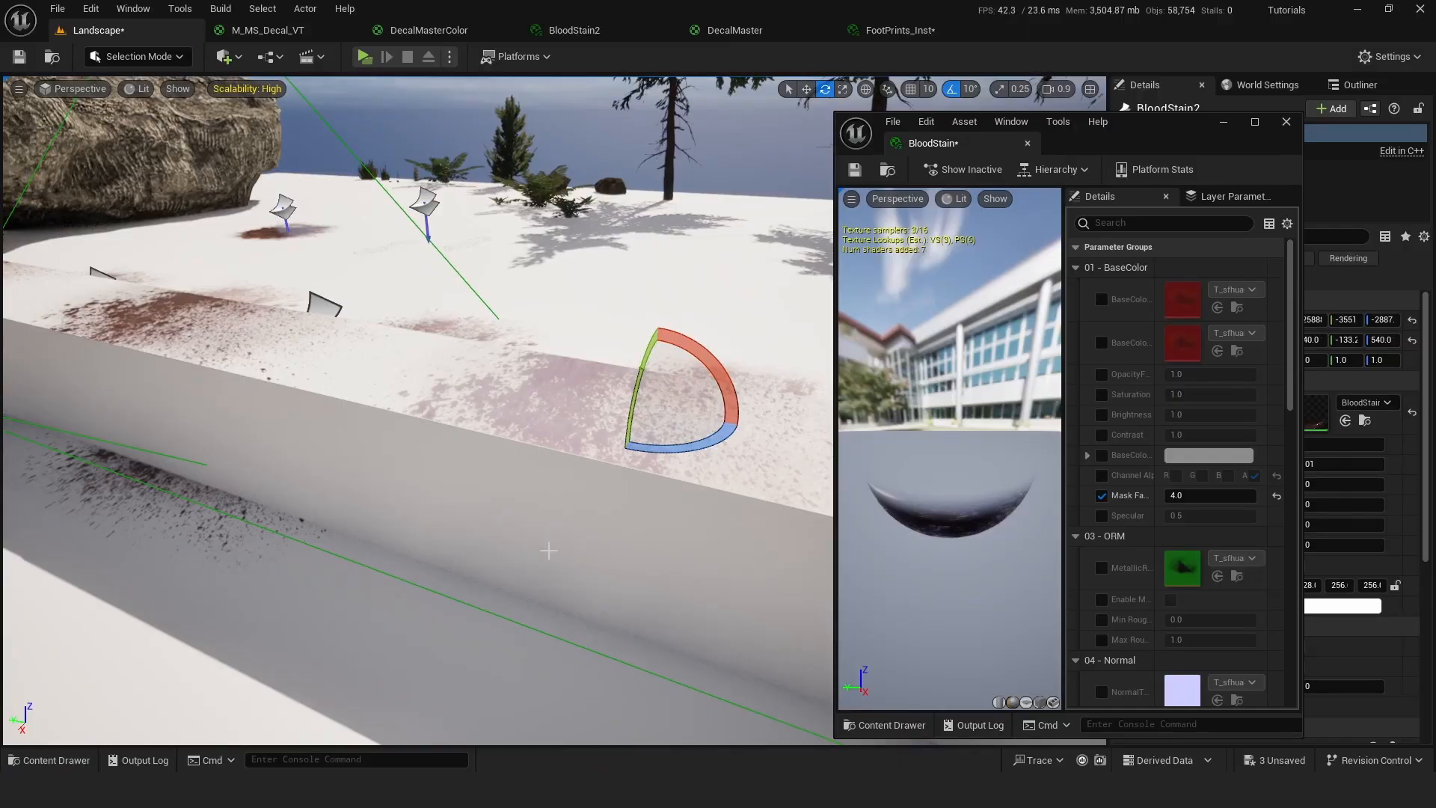
right_drag(549, 551, 329, 599)
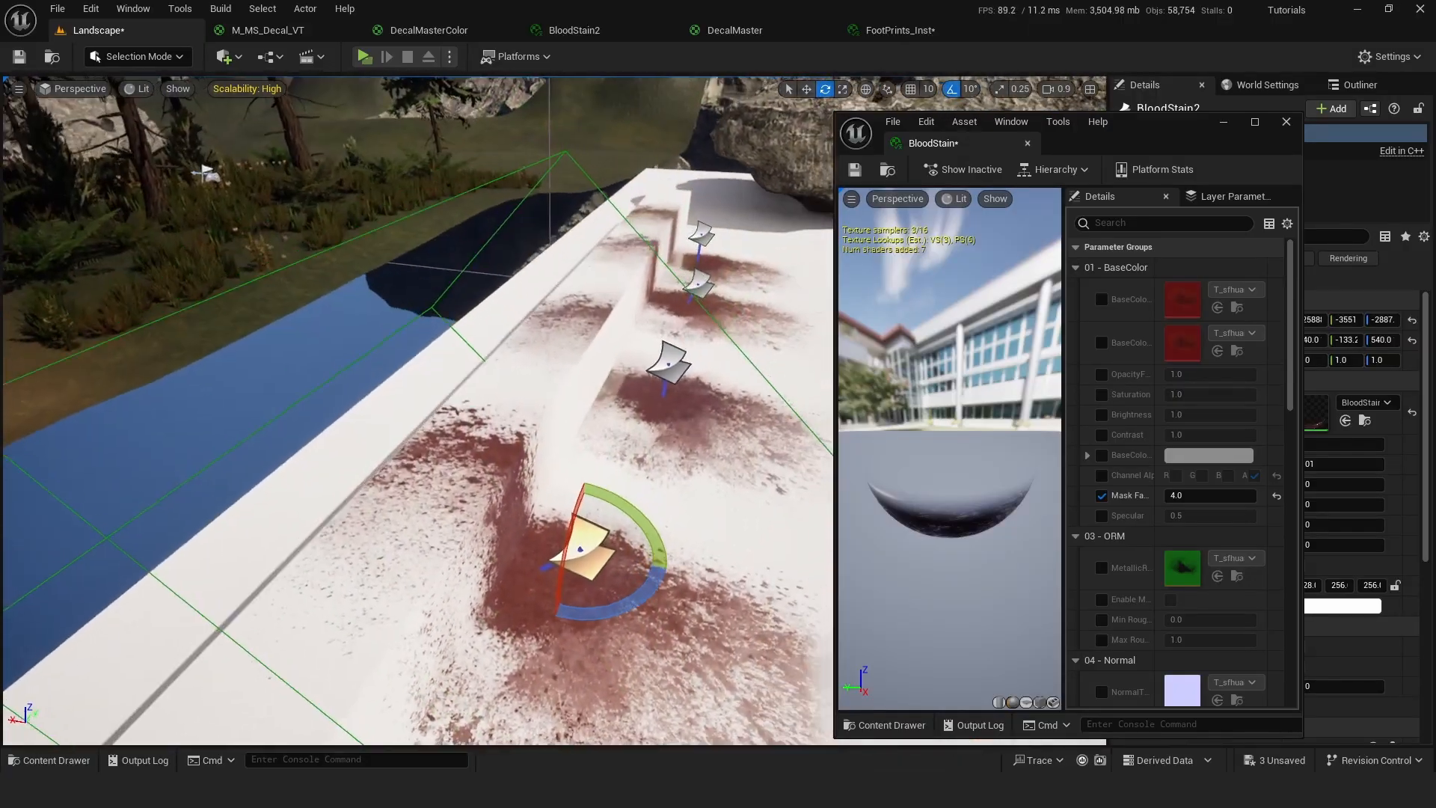
right_drag(584, 474, 789, 453)
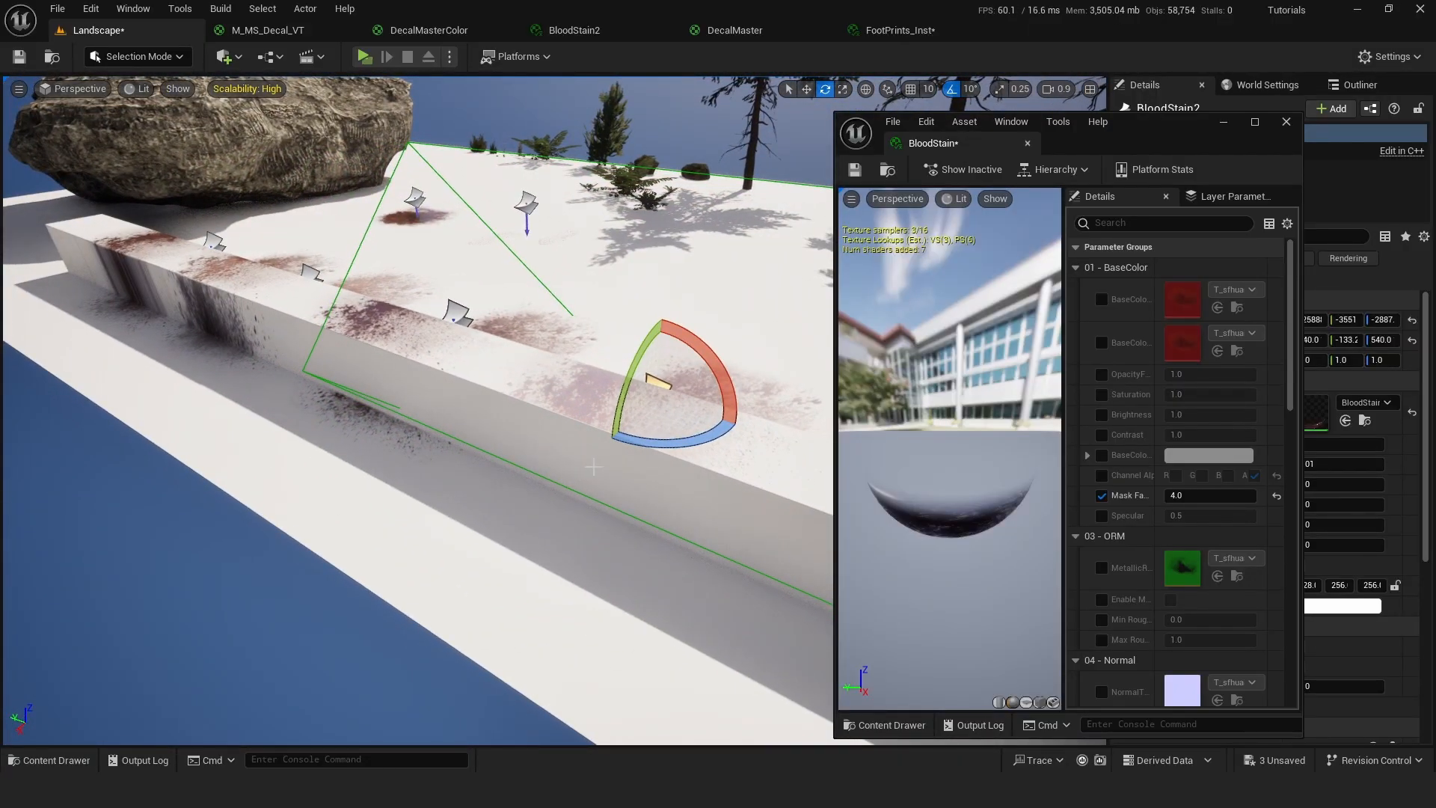
right_drag(593, 467, 310, 517)
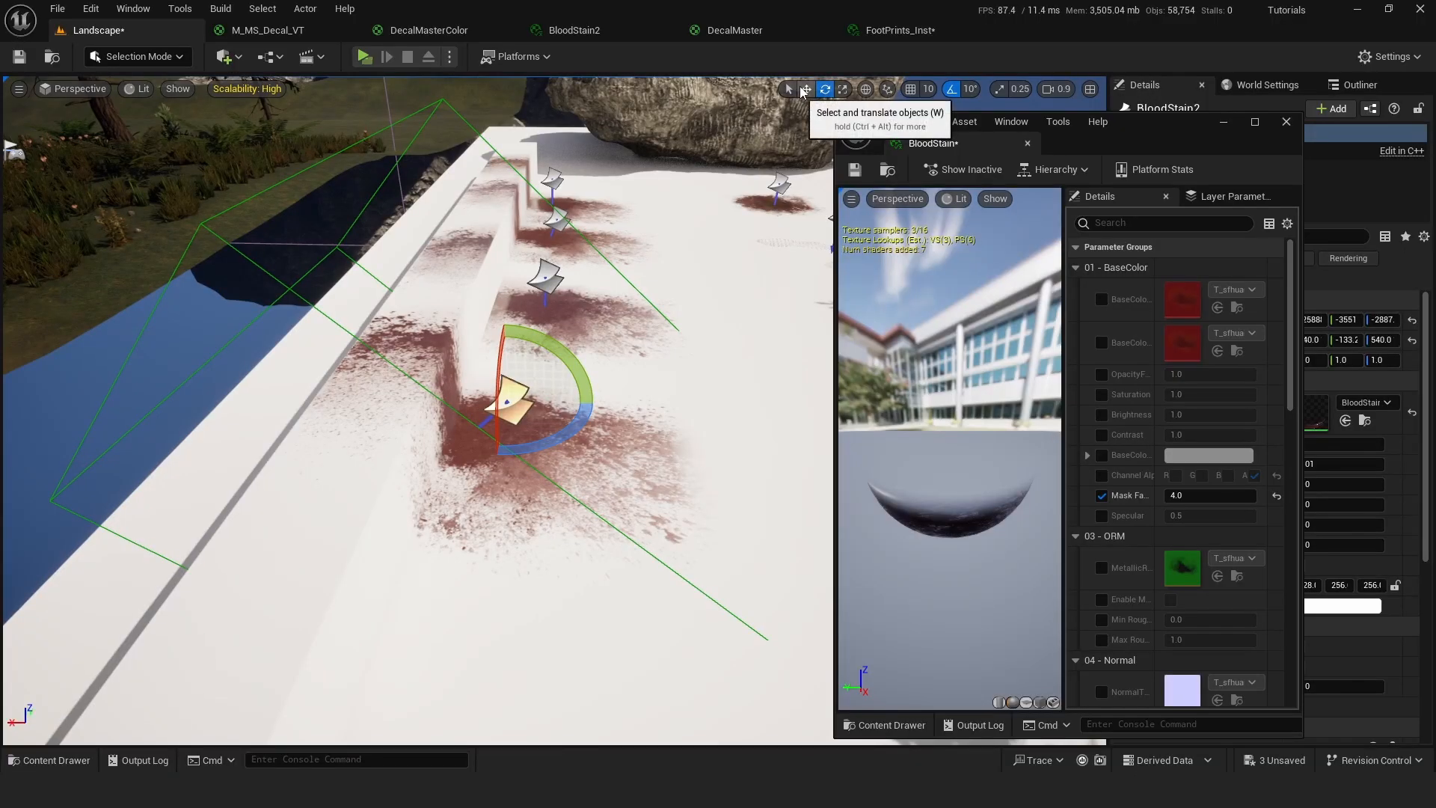
Select the farther decals that use the MI_sfhuaivp materials and compare their projection on the ledge with the BloodStain decals.
mouse_move(554, 450)
right_down()
mouse_move(550, 359)
mouse_move(599, 404)
mouse_move(606, 516)
mouse_move(591, 437)
mouse_move(778, 408)
mouse_move(583, 441)
mouse_move(570, 474)
right_up()
right_drag(697, 498, 846, 481)
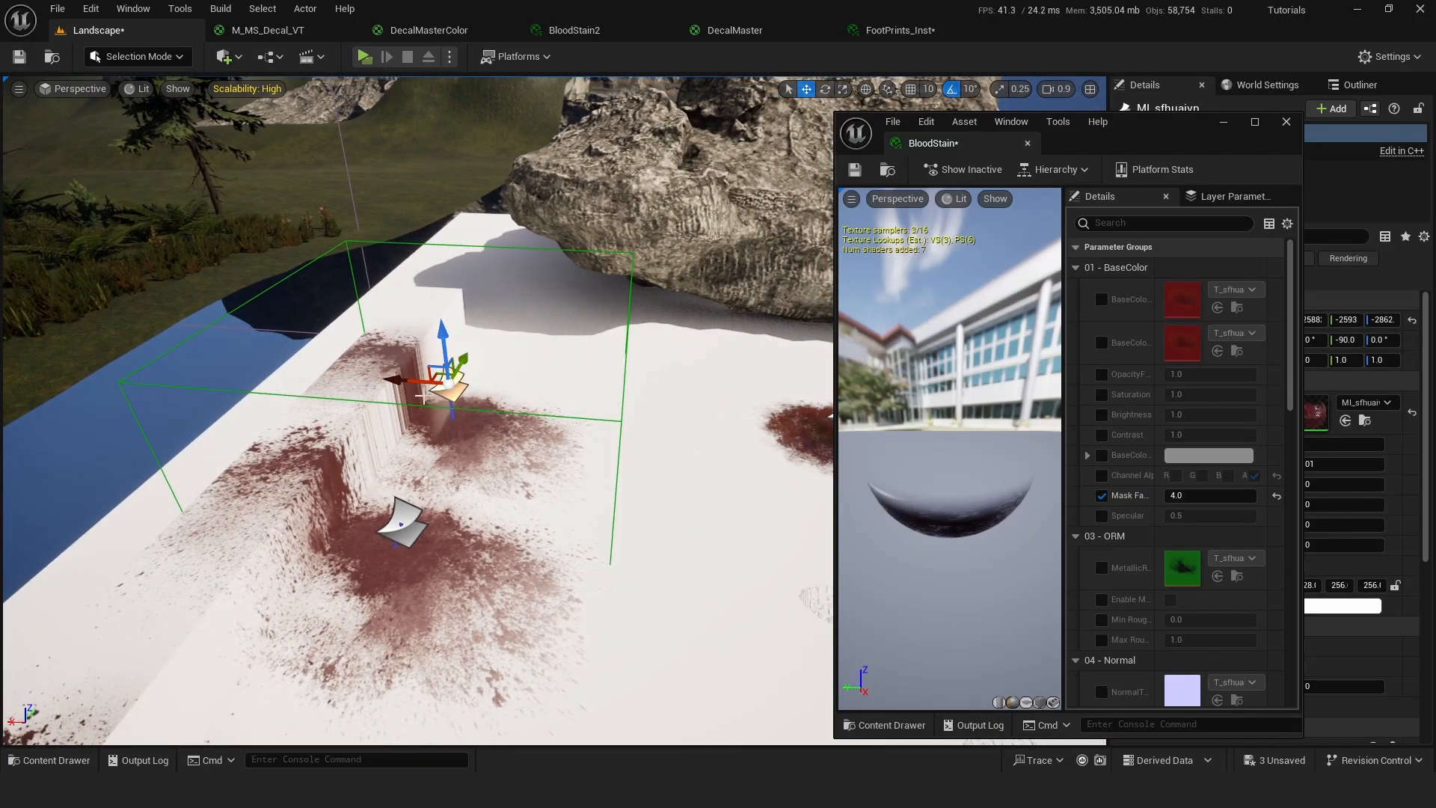
right_drag(410, 421, 400, 479)
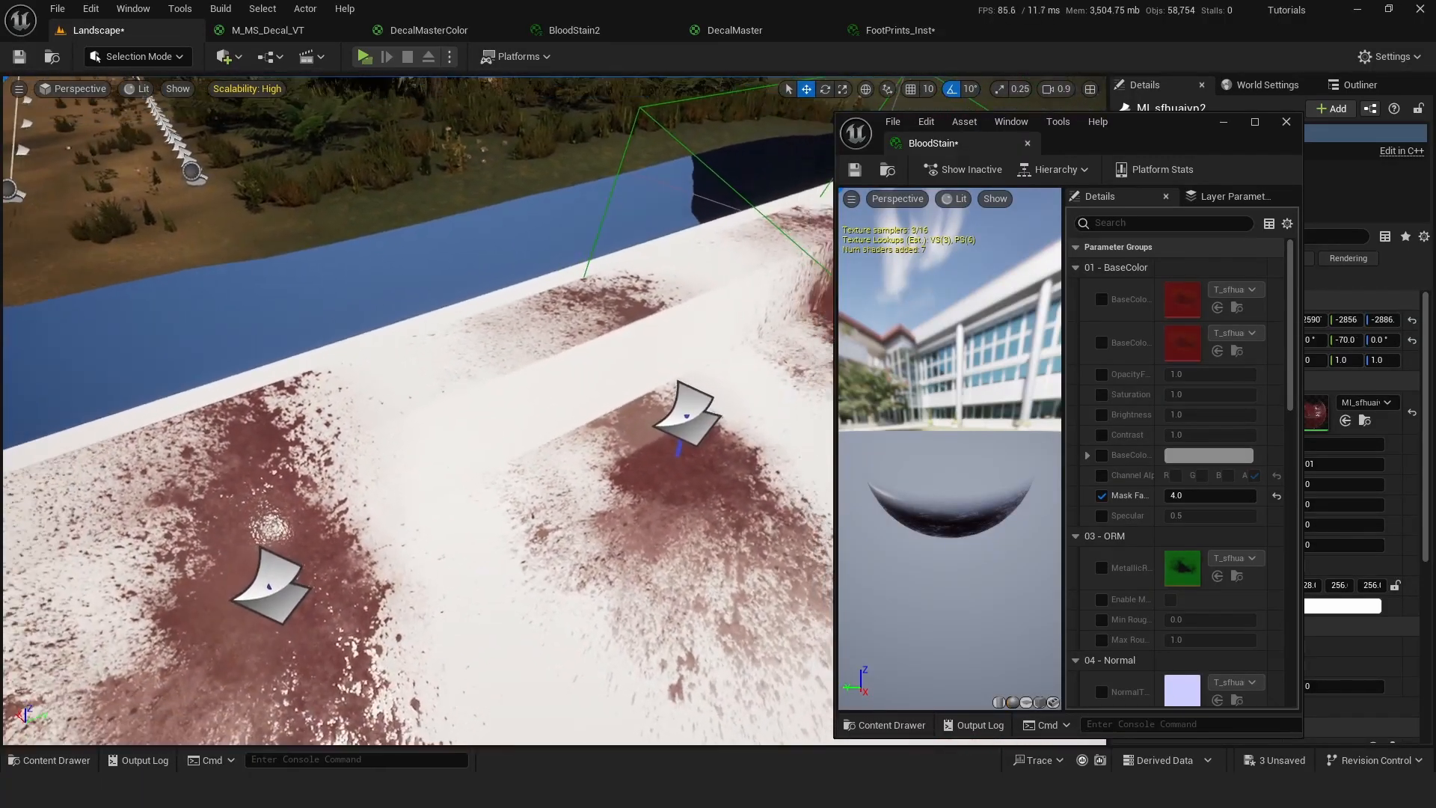
Select the BloodStain decals along the ledge and compare how they project onto its top, edge and ground.
click(707, 424)
right_drag(543, 456, 628, 472)
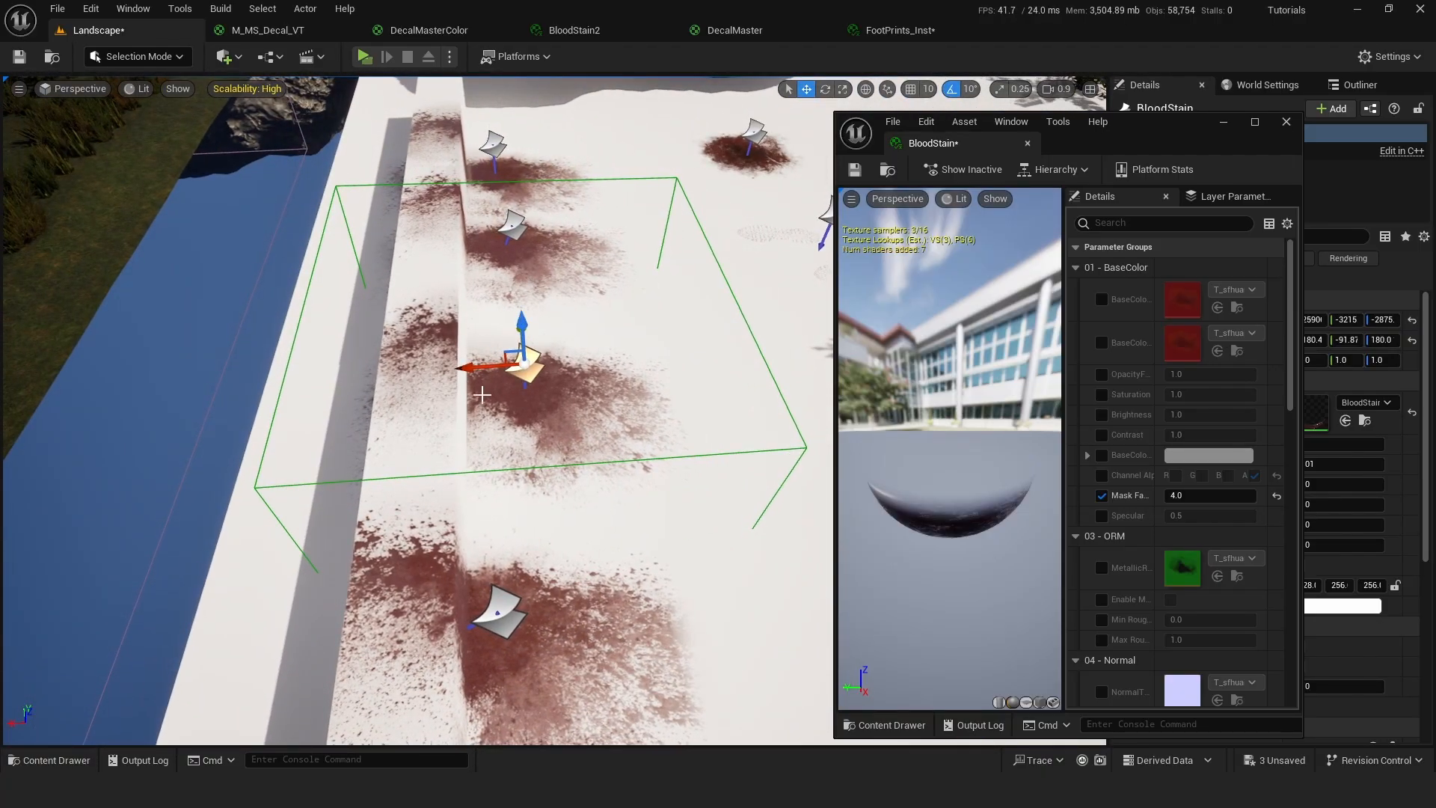
right_drag(507, 379, 629, 359)
click(529, 392)
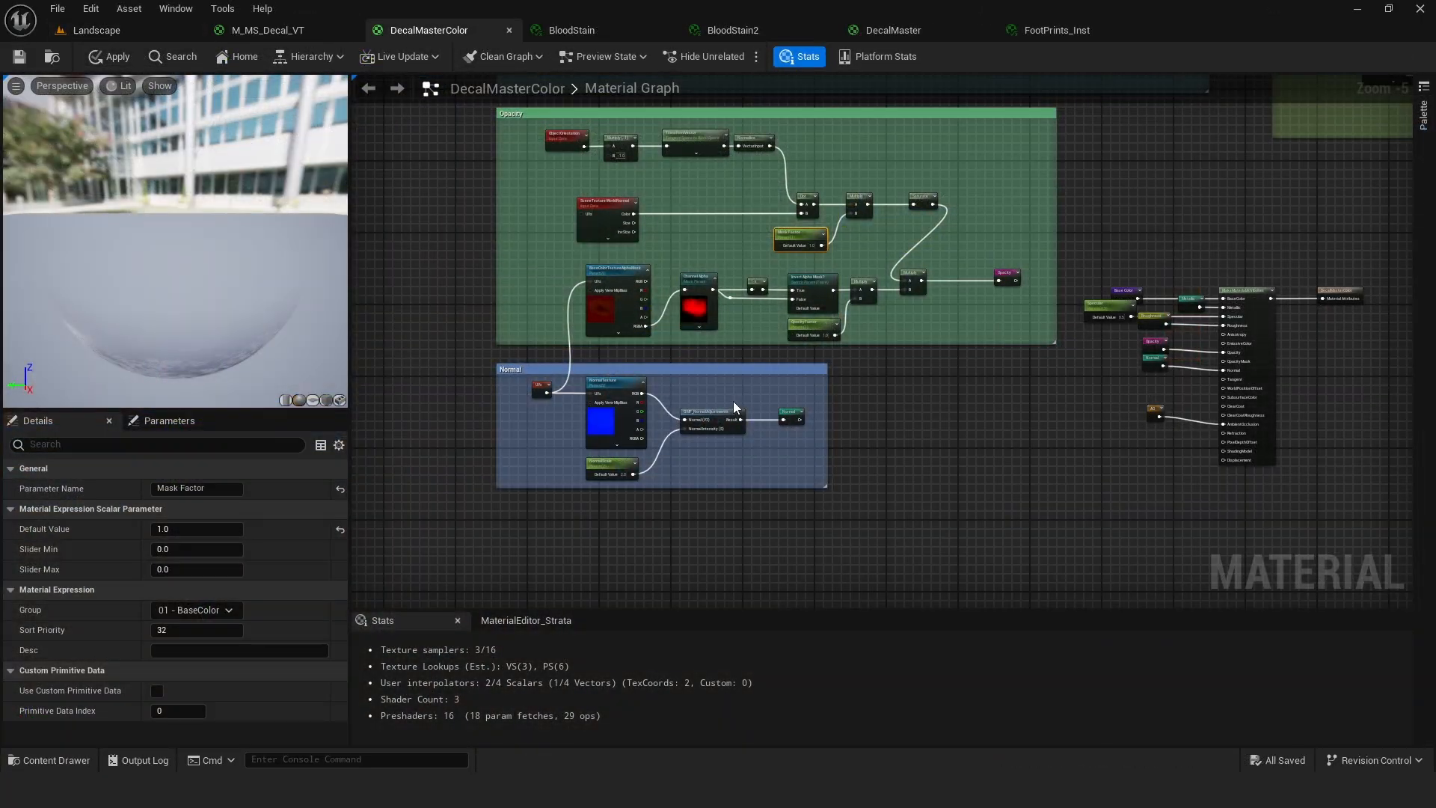
Save all assets and apply the DecalMasterColor material.
scroll(733, 401, up, 1)
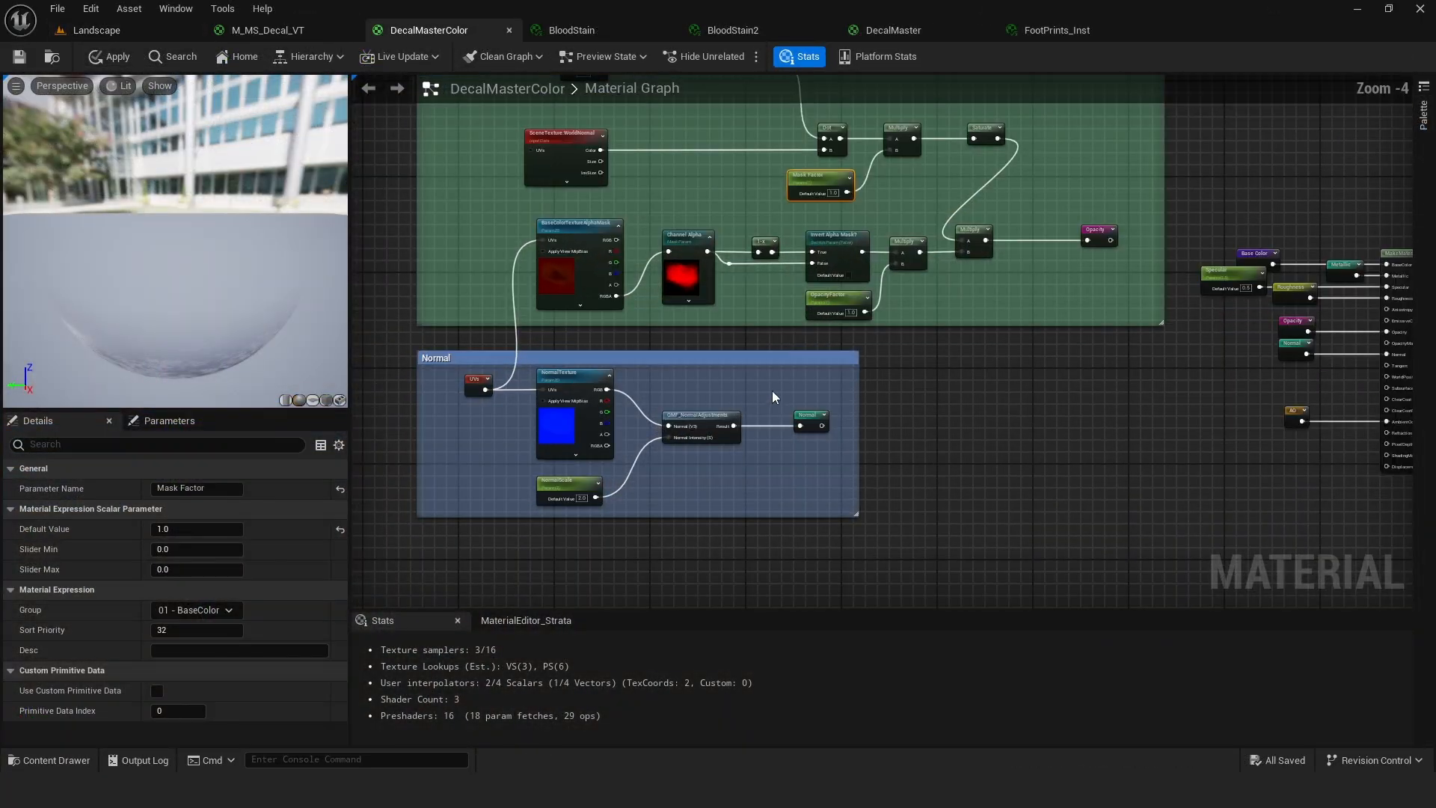
right_drag(943, 374, 476, 410)
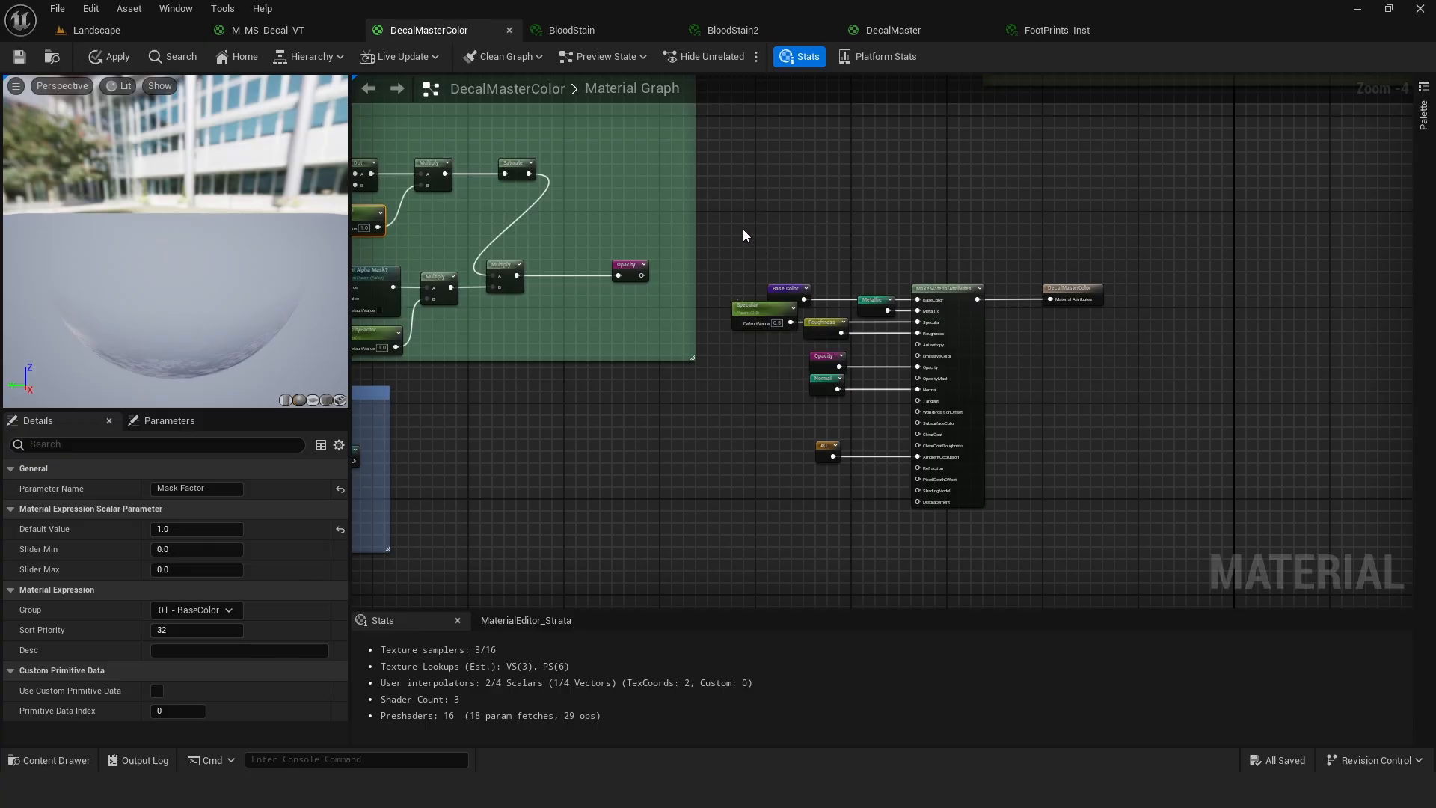
right_drag(746, 233, 903, 280)
click(60, 11)
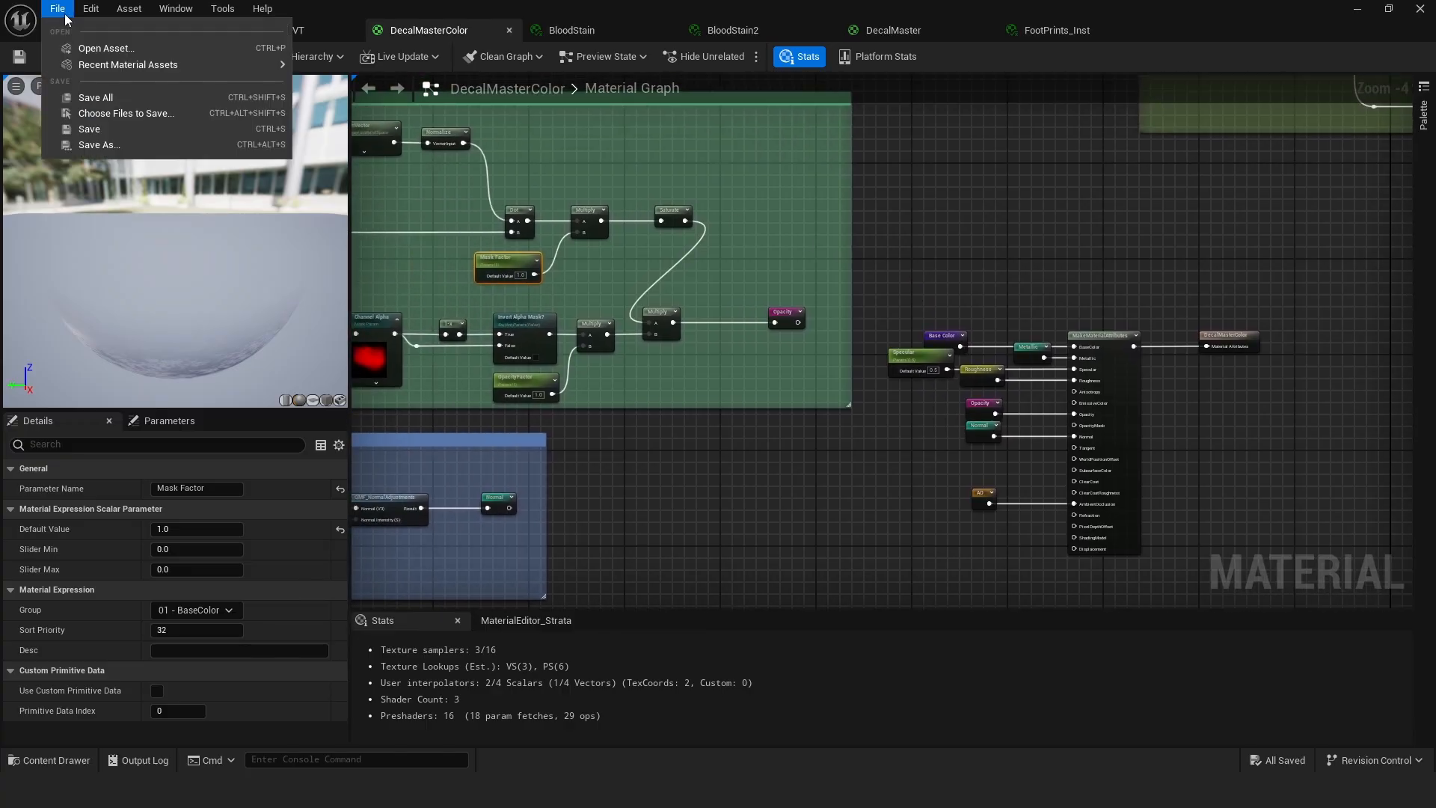
click(105, 96)
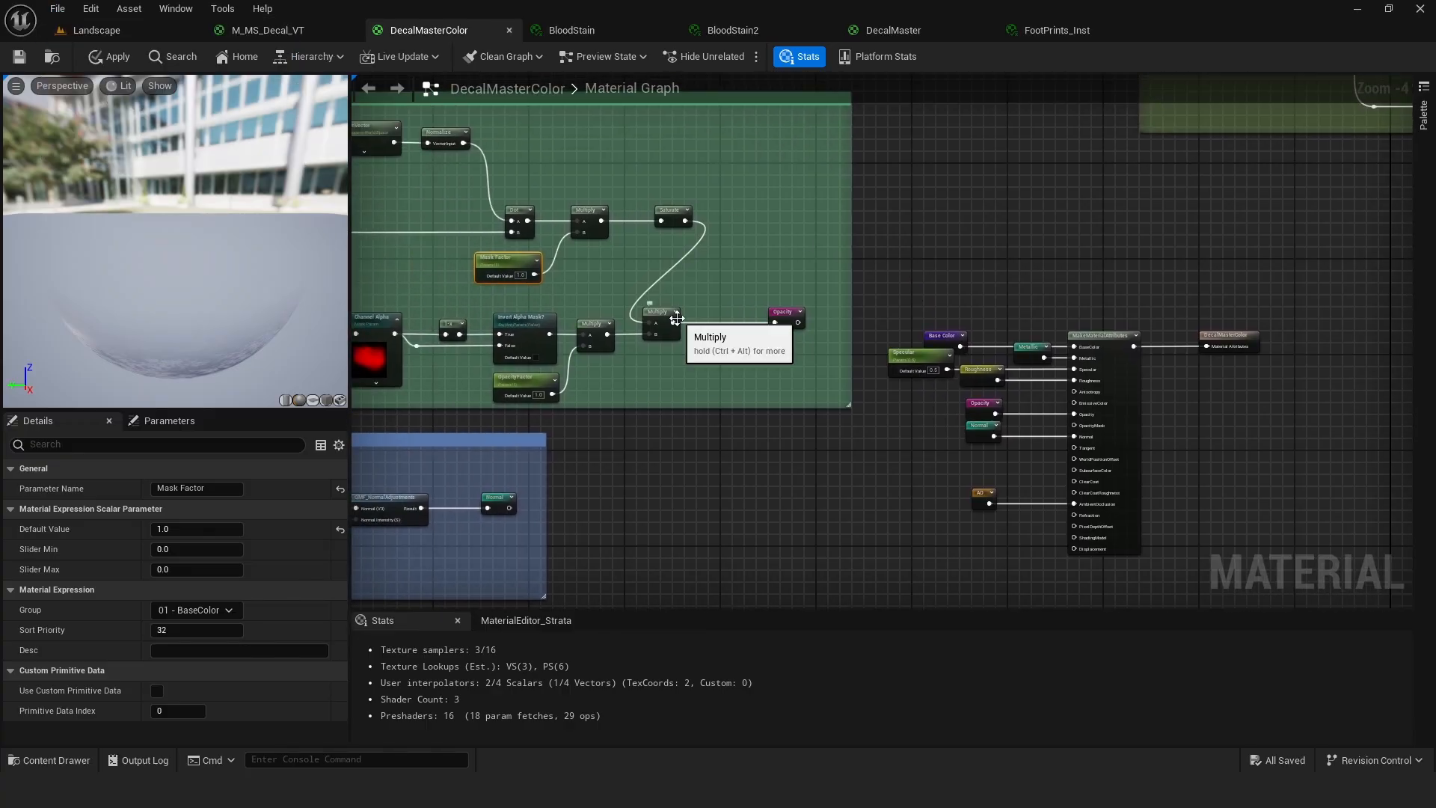
click(106, 57)
Review the DecalMasterColor graph's comment groups and highlight the Opacity group with all its nodes.
scroll(875, 361, down, 2)
right_drag(943, 349, 898, 396)
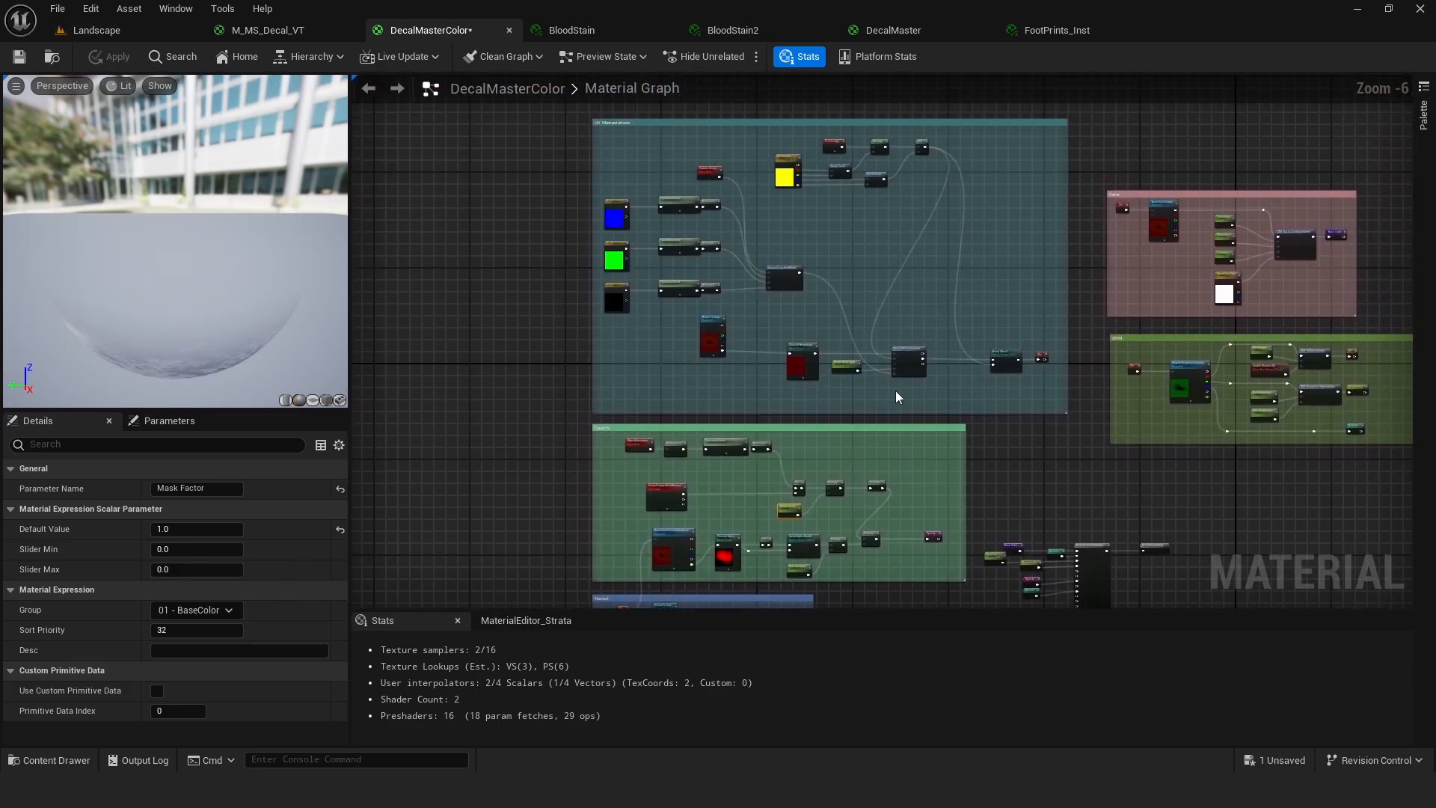
drag(584, 119, 1000, 371)
drag(1070, 416, 1075, 416)
scroll(927, 396, up, 1)
right_drag(968, 405, 987, 345)
scroll(963, 357, up, 1)
right_drag(613, 327, 856, 284)
drag(500, 162, 1290, 481)
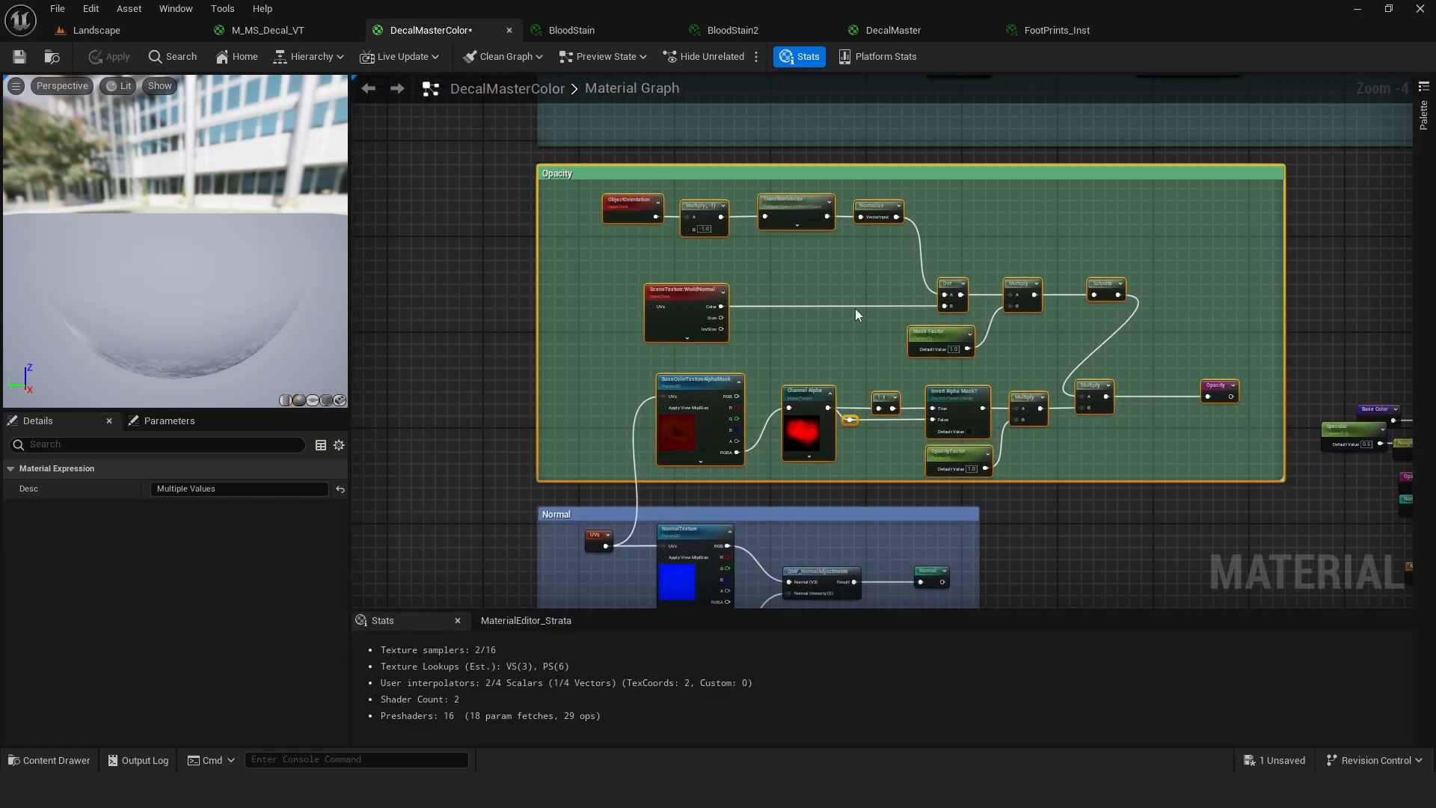
Check the blood stain decals on the ledge's vertical face in the Landscape level and save all assets.
click(96, 30)
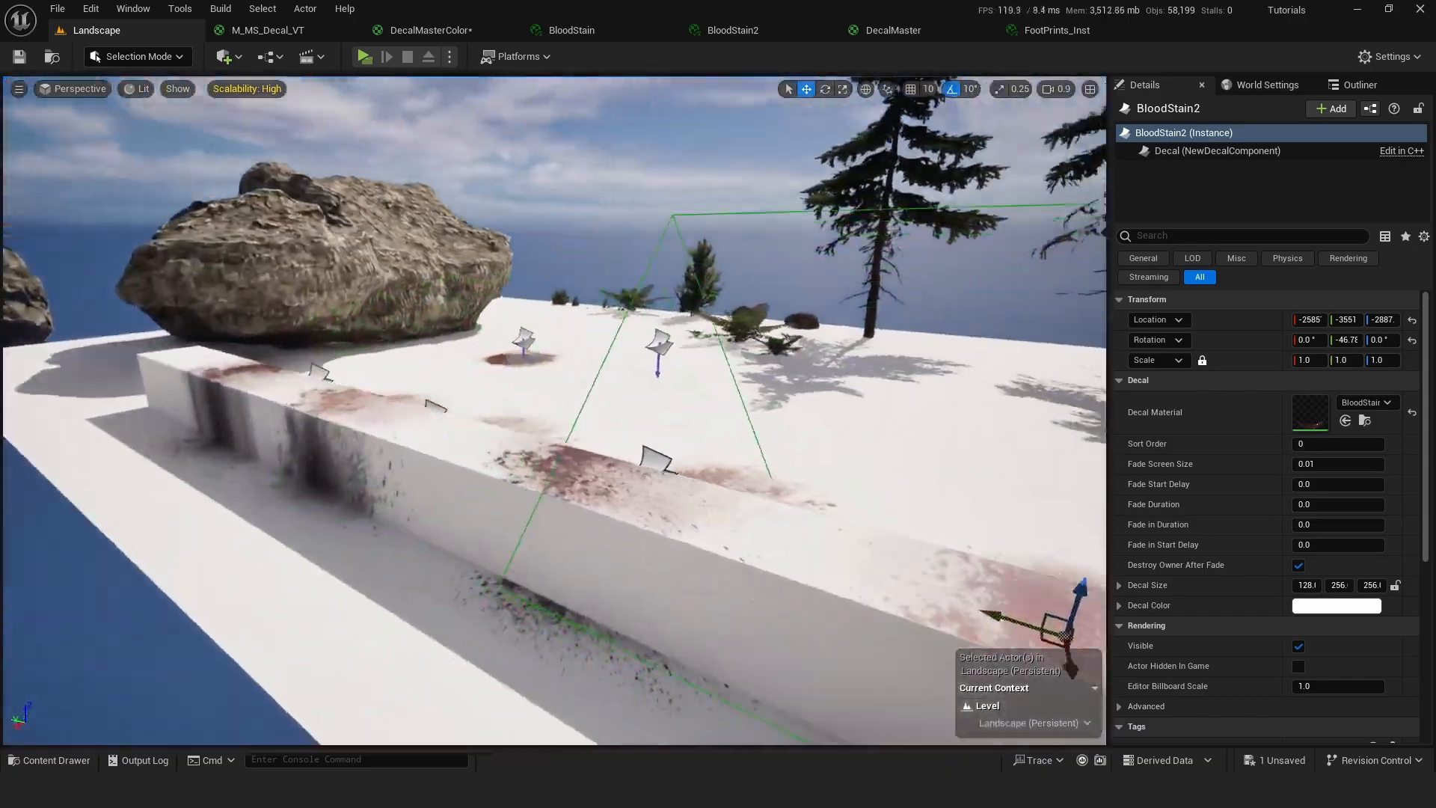
right_drag(506, 525, 580, 545)
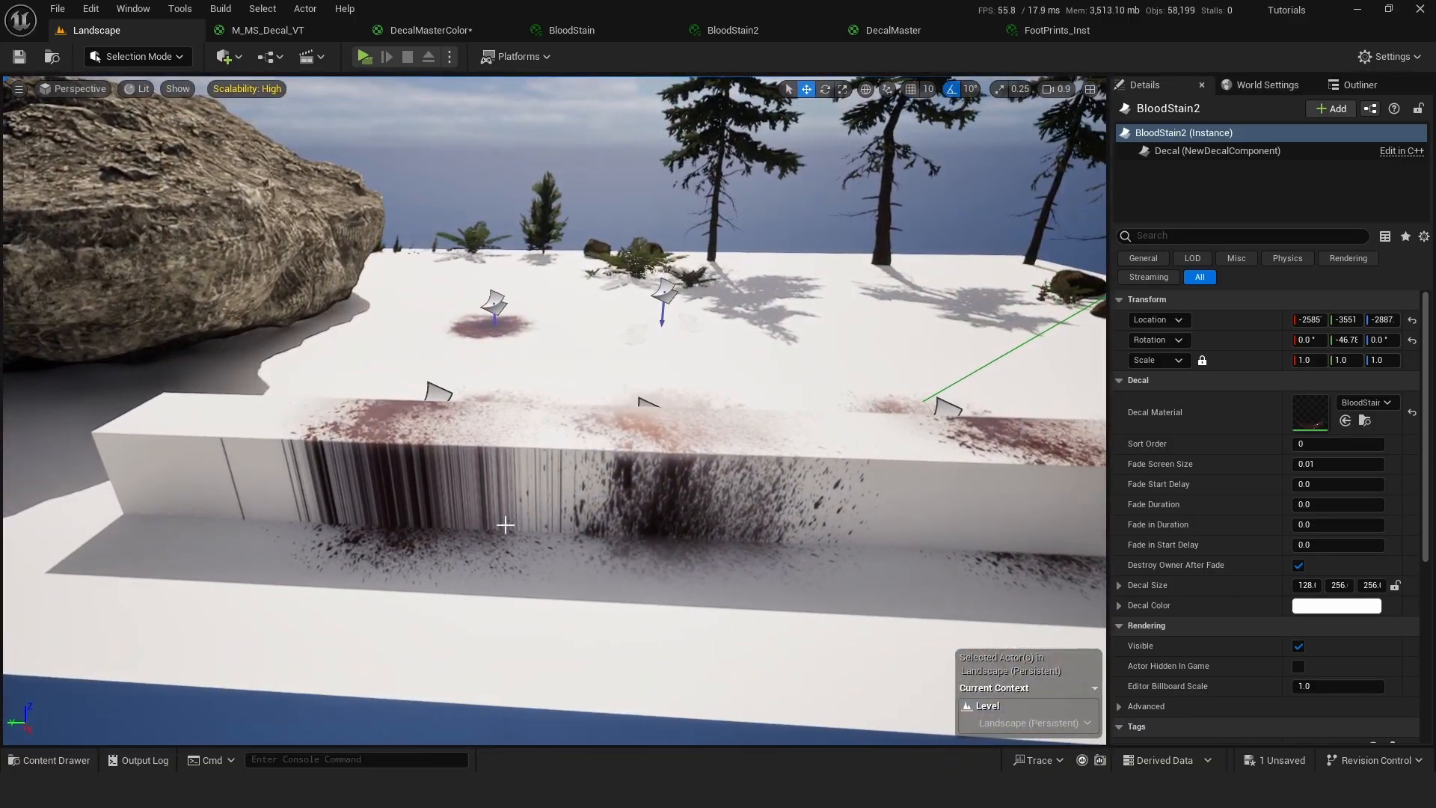
right_drag(702, 493, 600, 401)
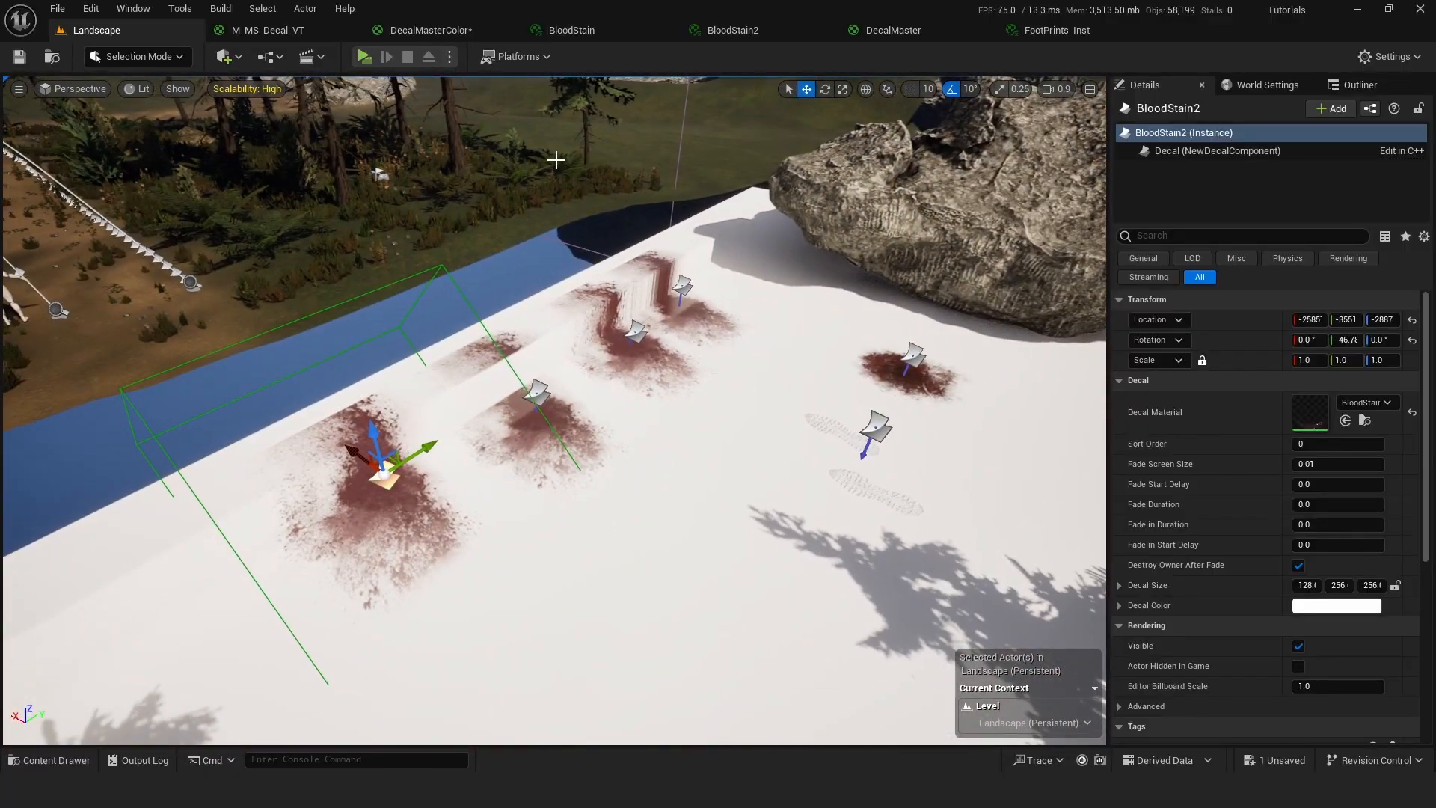
click(66, 17)
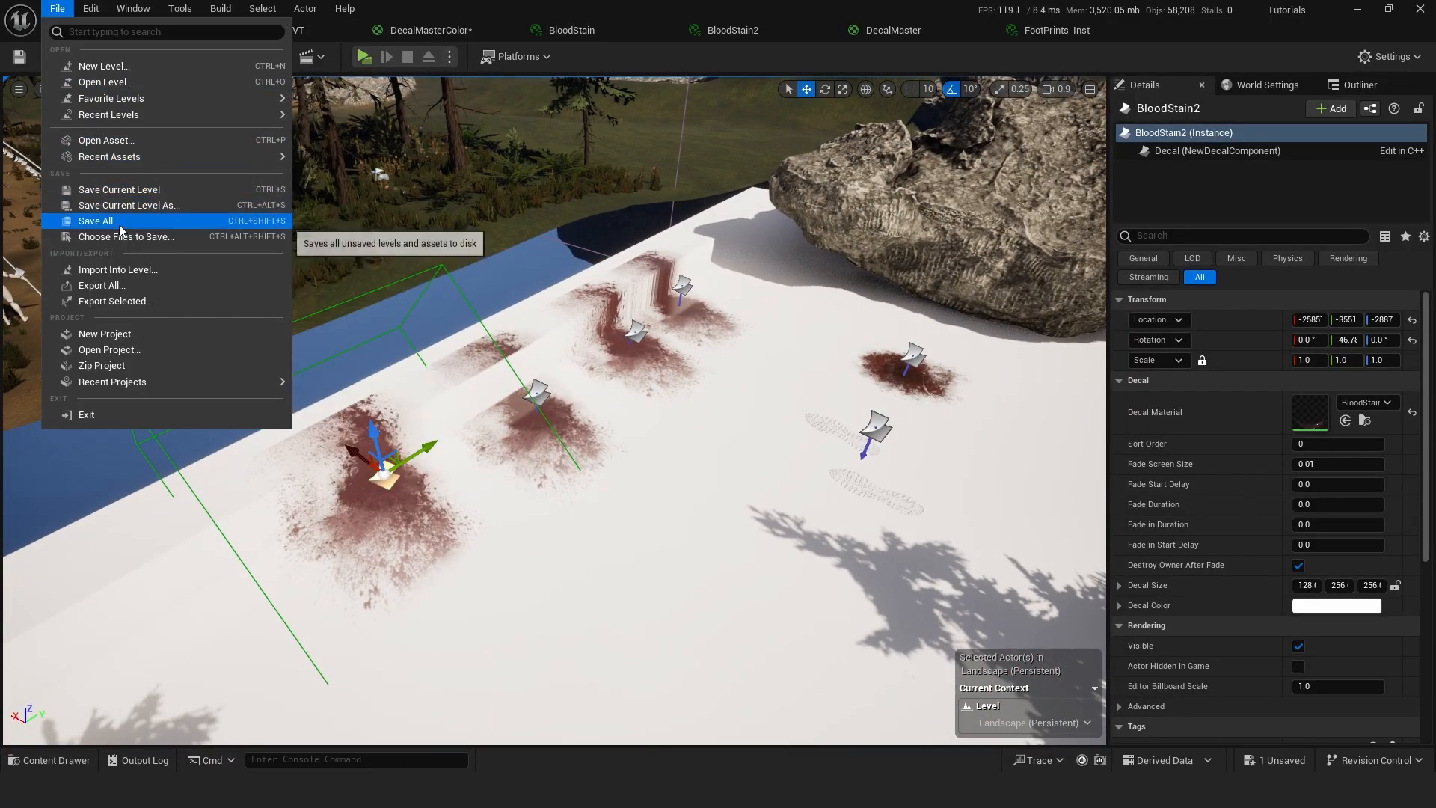
click(142, 218)
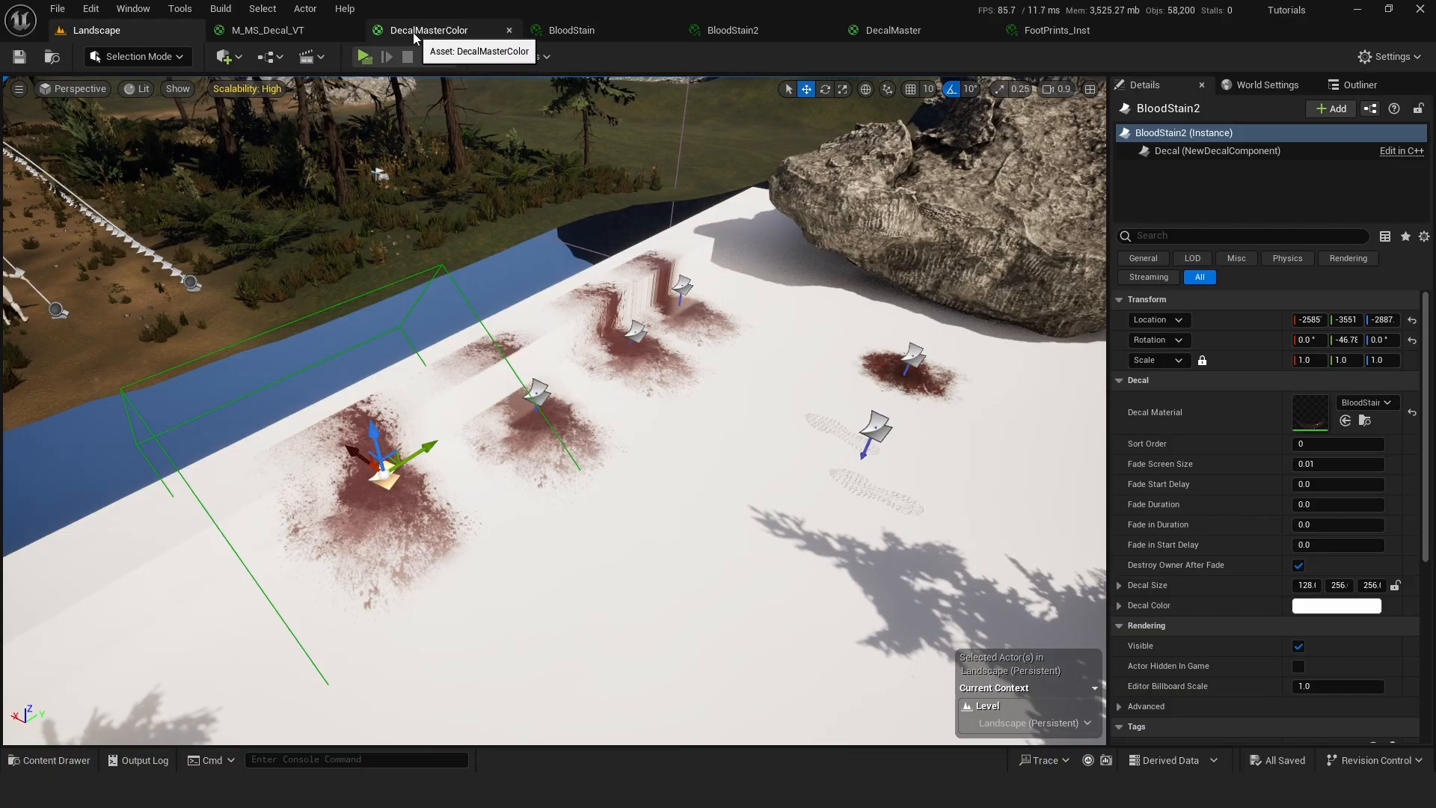
Compare the DecalMaster graph with DecalMasterColor, examining the extra groups and the inputs of each MakeMaterialAttributes node.
click(894, 30)
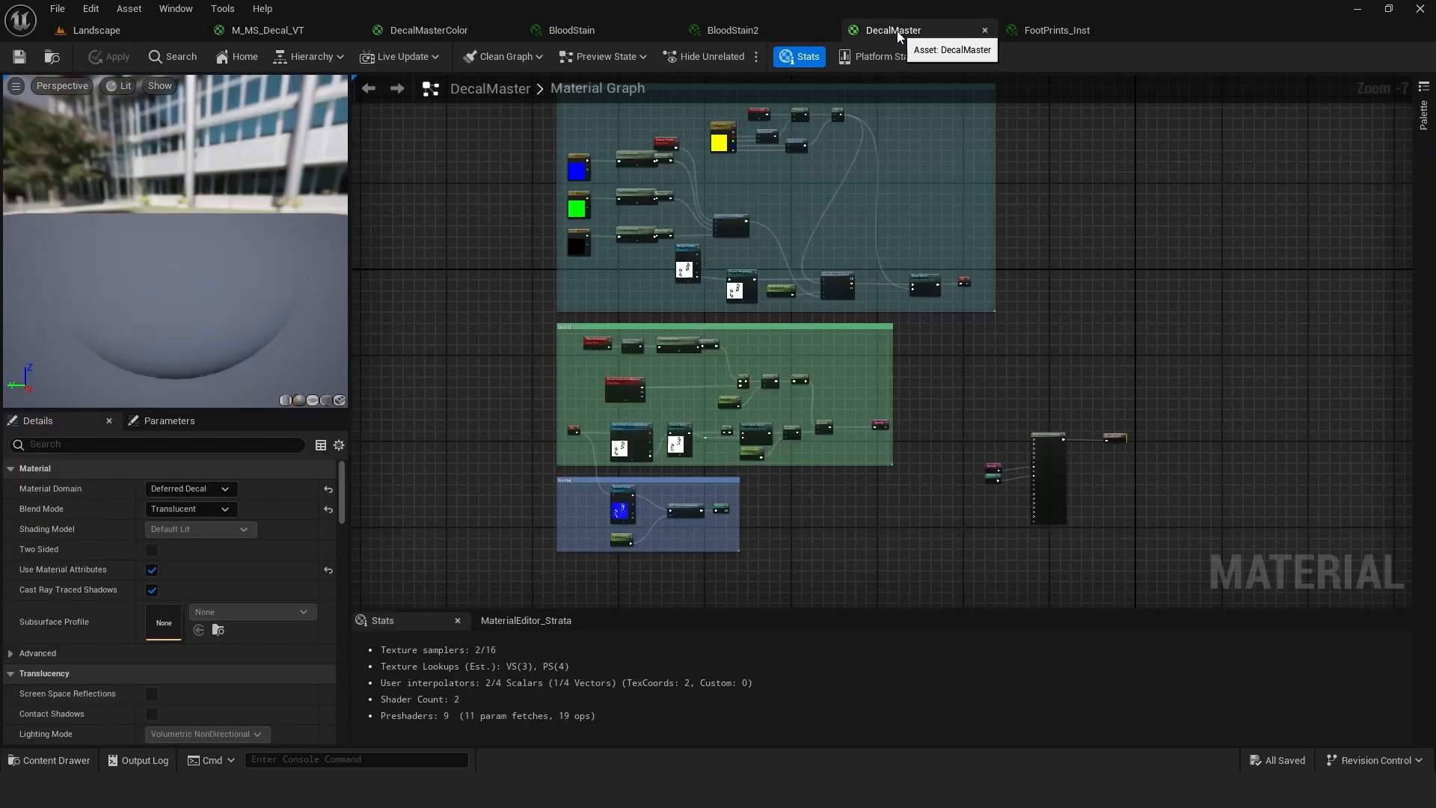
click(428, 33)
right_drag(1056, 172, 666, 172)
scroll(1098, 192, down, 2)
right_drag(1113, 201, 773, 387)
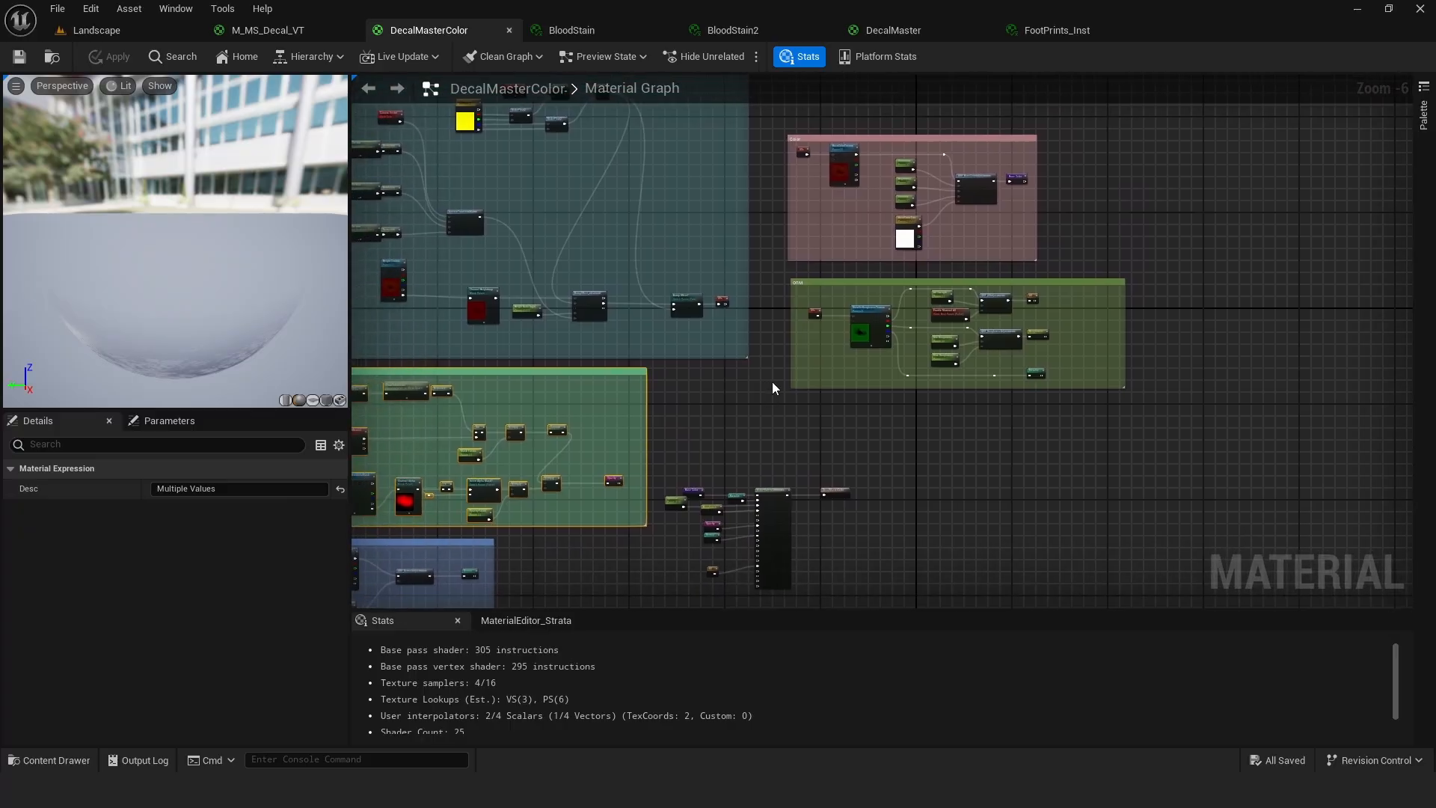
click(894, 31)
right_drag(1013, 252, 868, 327)
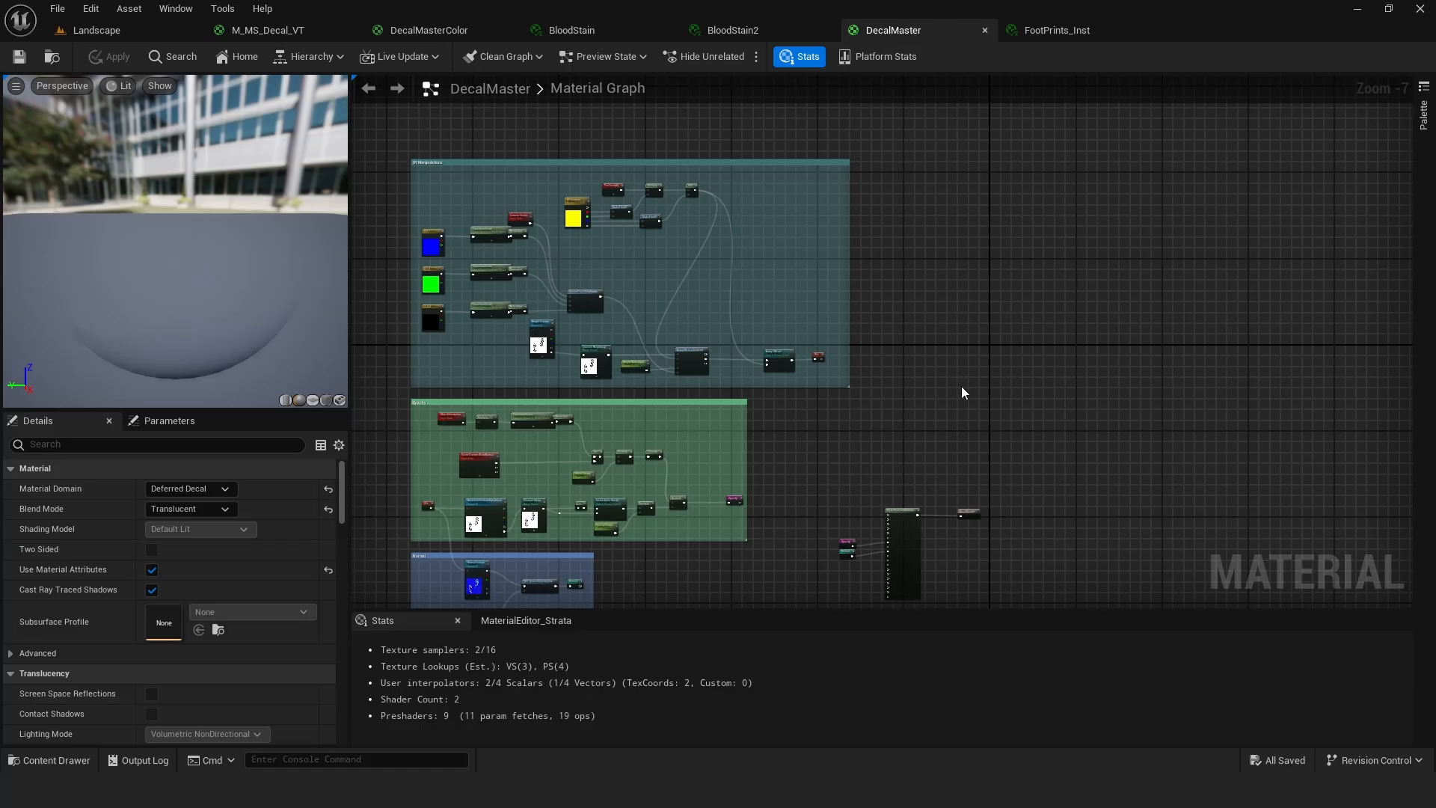
right_drag(925, 427, 978, 317)
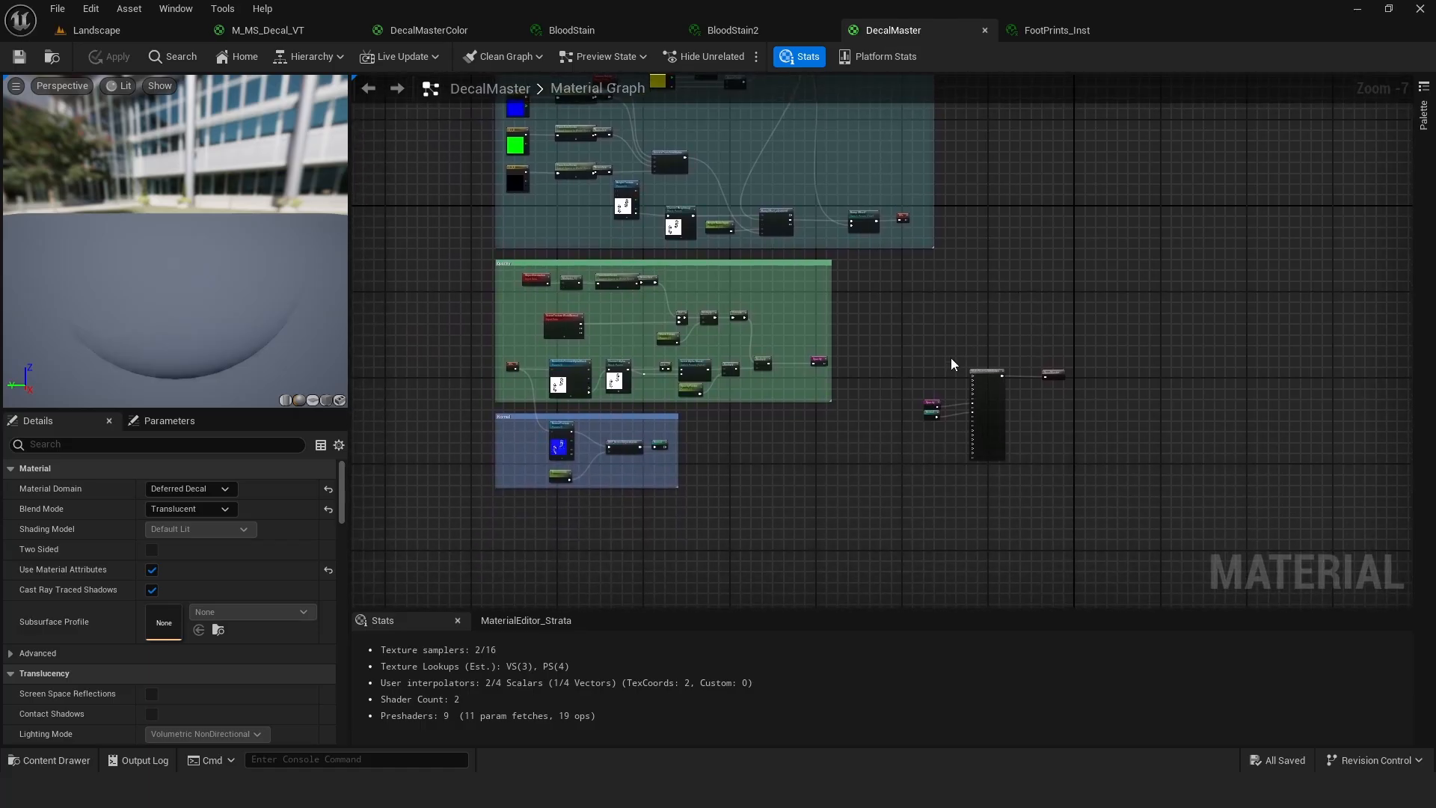
Highlight the Opacity and Normal nodes feeding MakeMaterialAttributes in DecalMaster and review the groups behind them.
scroll(953, 361, up, 4)
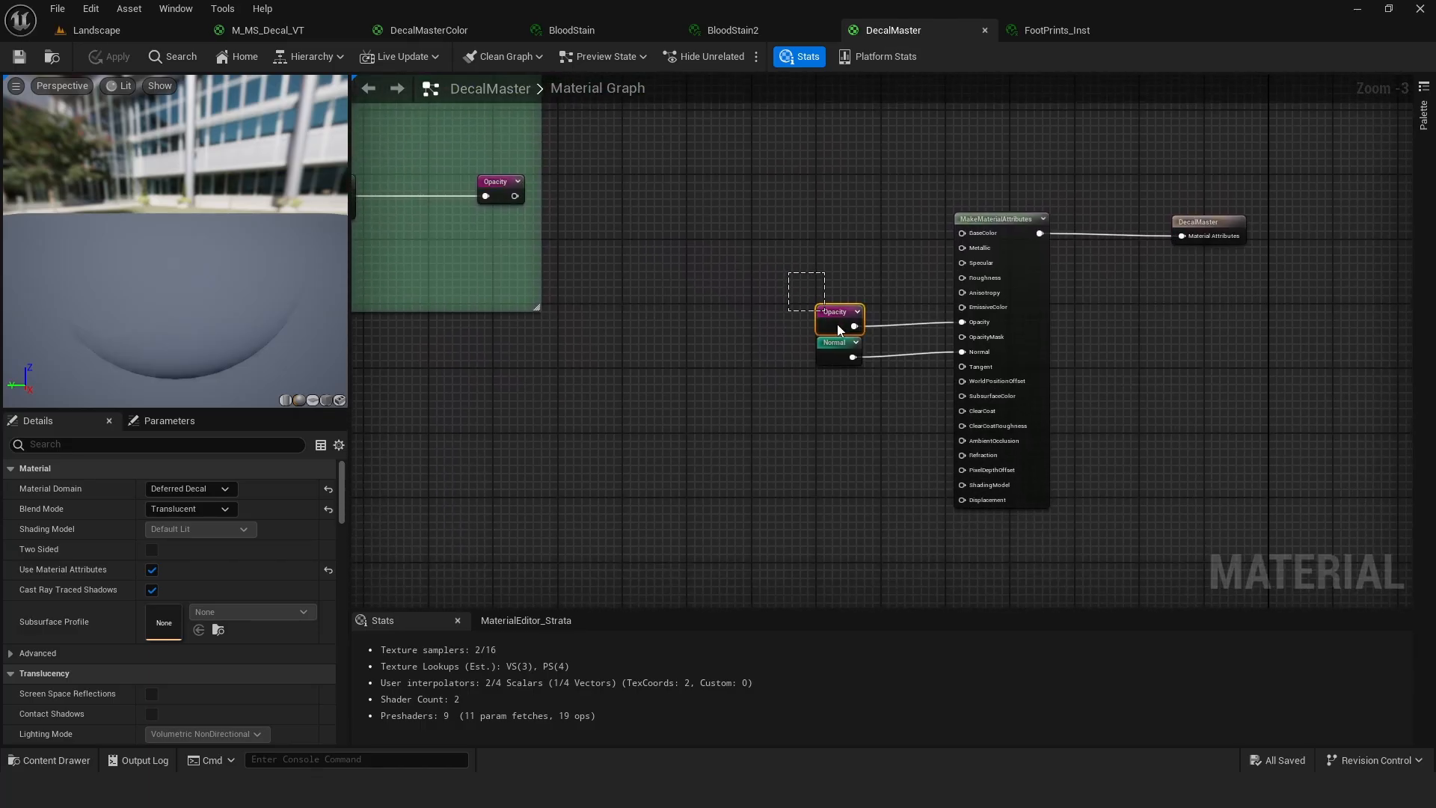
drag(837, 324, 881, 389)
right_drag(714, 208, 1012, 286)
scroll(976, 262, down, 5)
right_drag(1000, 228, 967, 330)
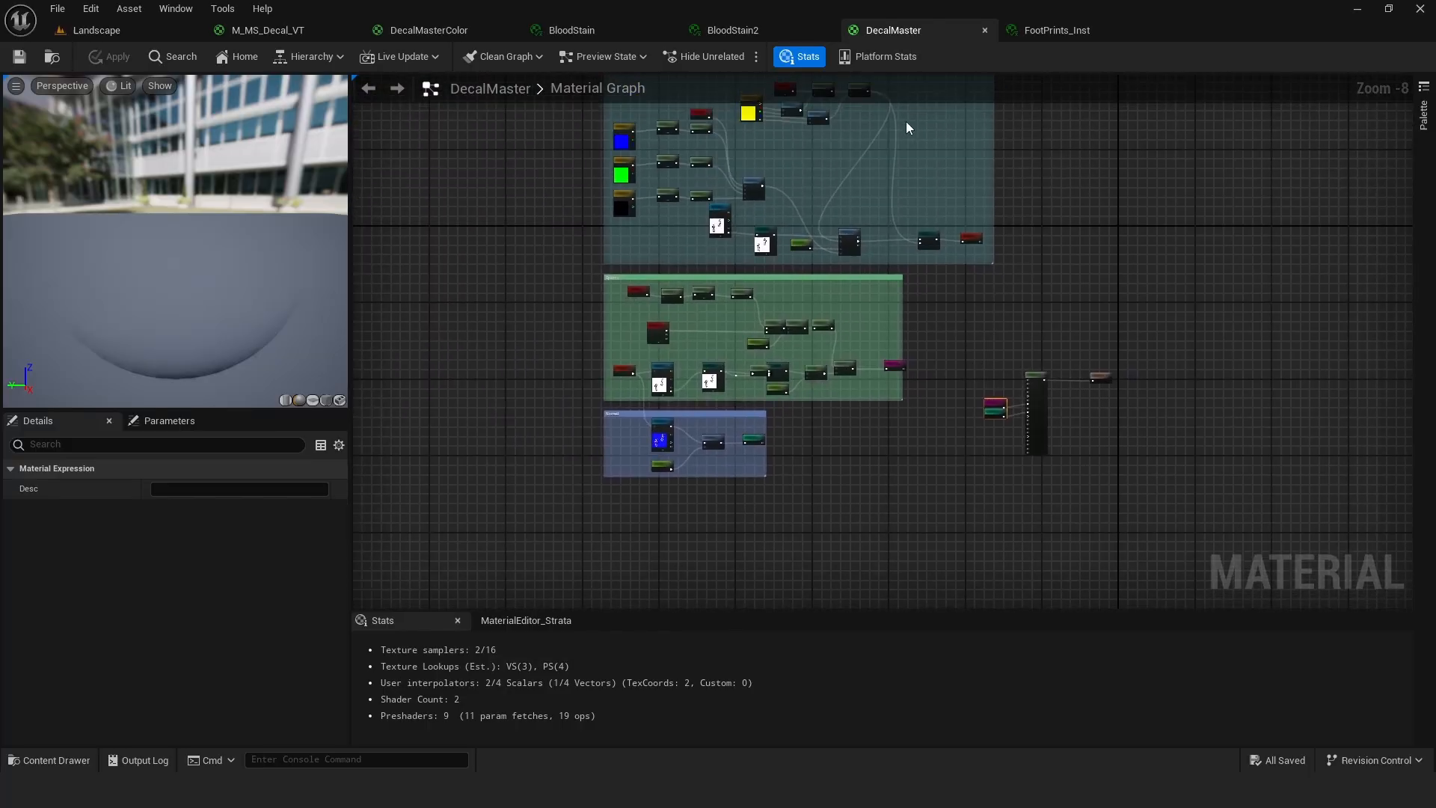
Examine the footprint and tire track decals placed along the splines on the Landscape level's dirt path.
click(84, 30)
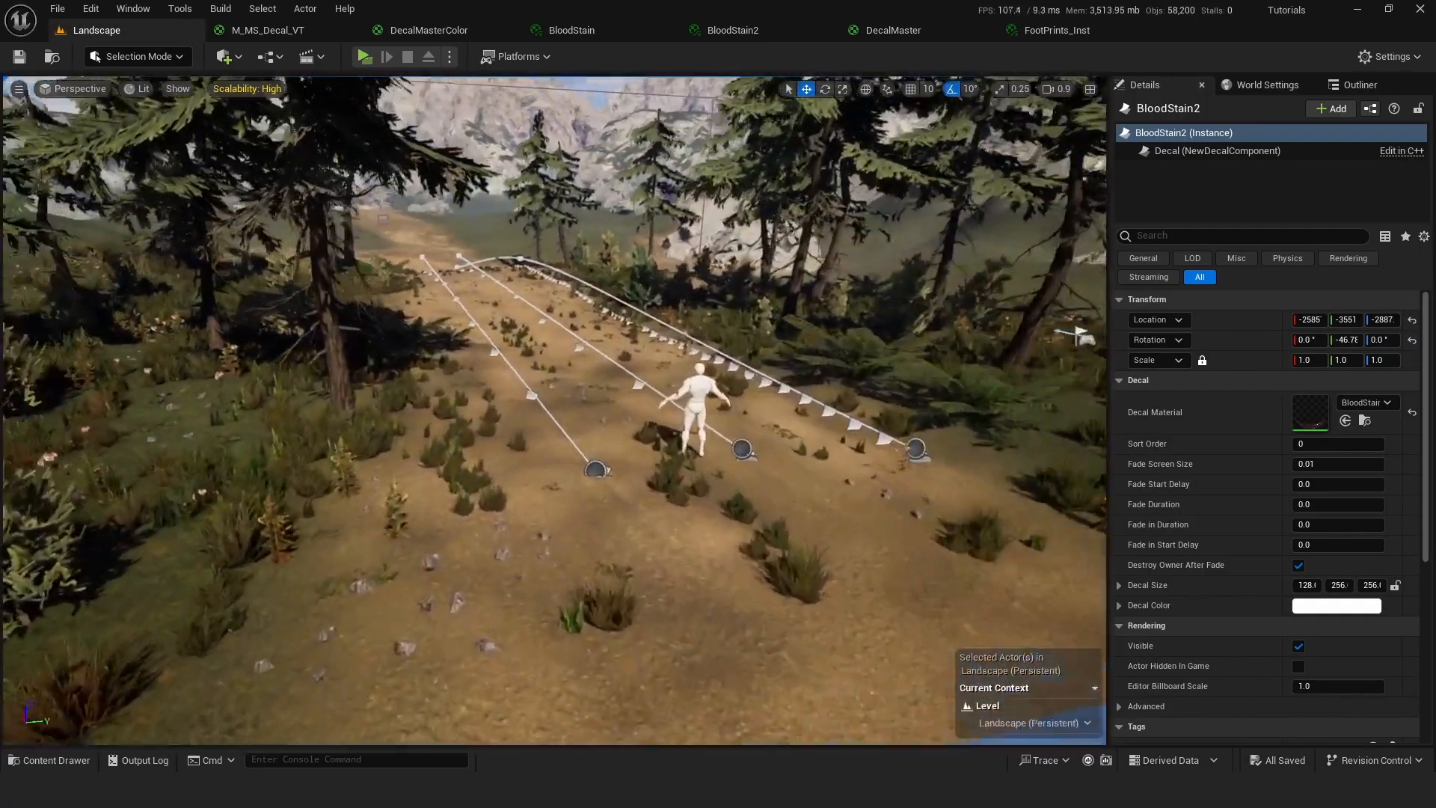
right_drag(553, 411, 469, 337)
right_drag(476, 268, 356, 217)
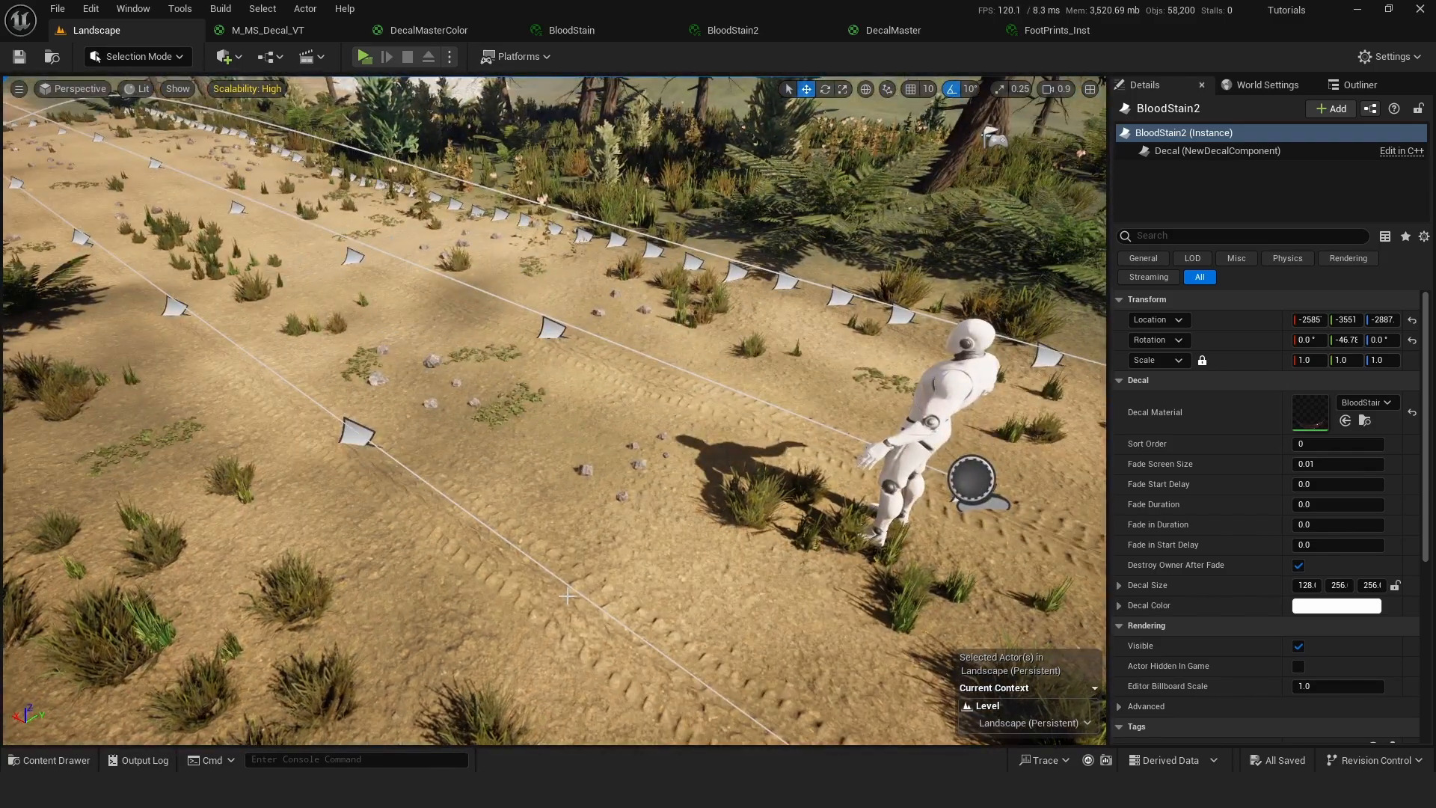
right_drag(768, 398, 665, 363)
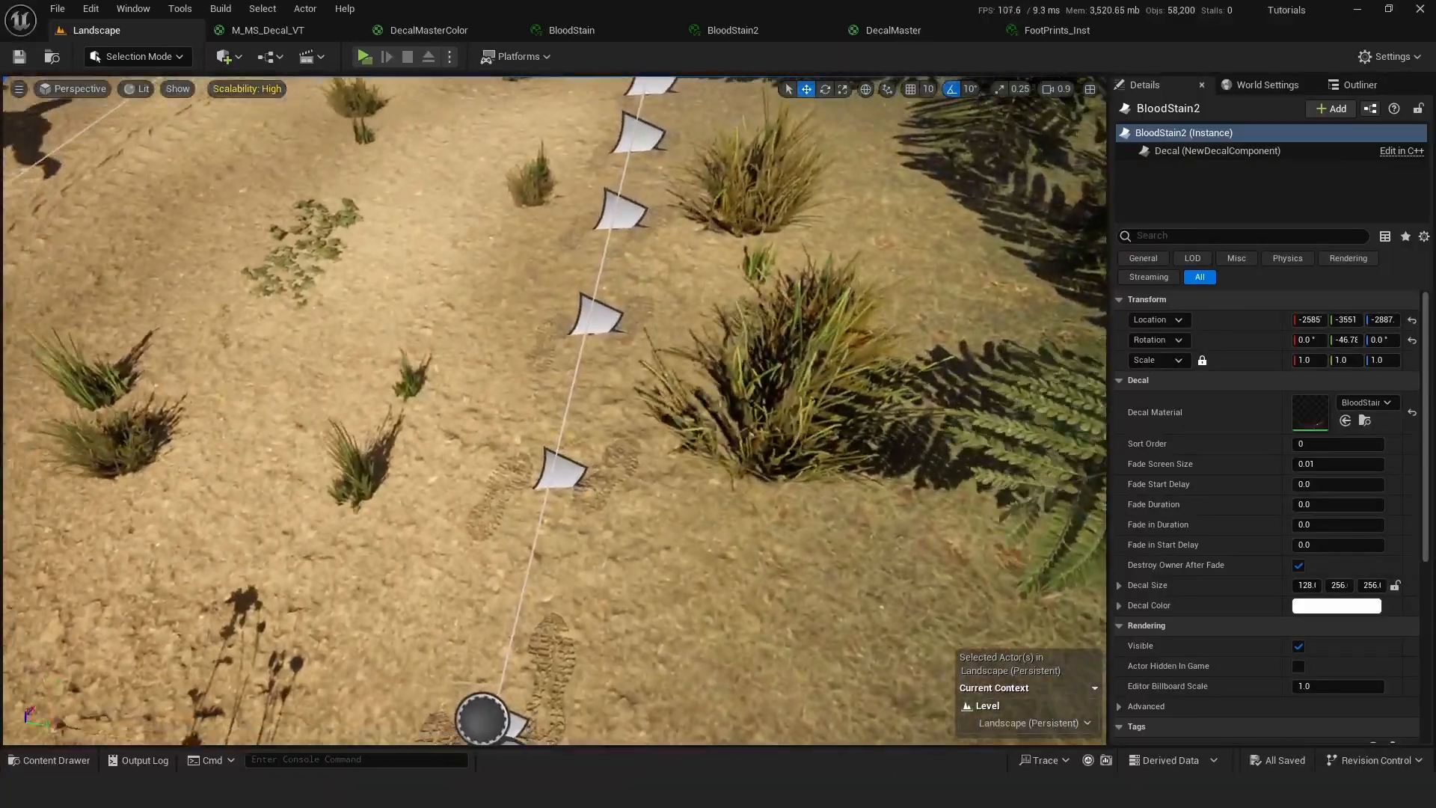
right_drag(481, 428, 462, 431)
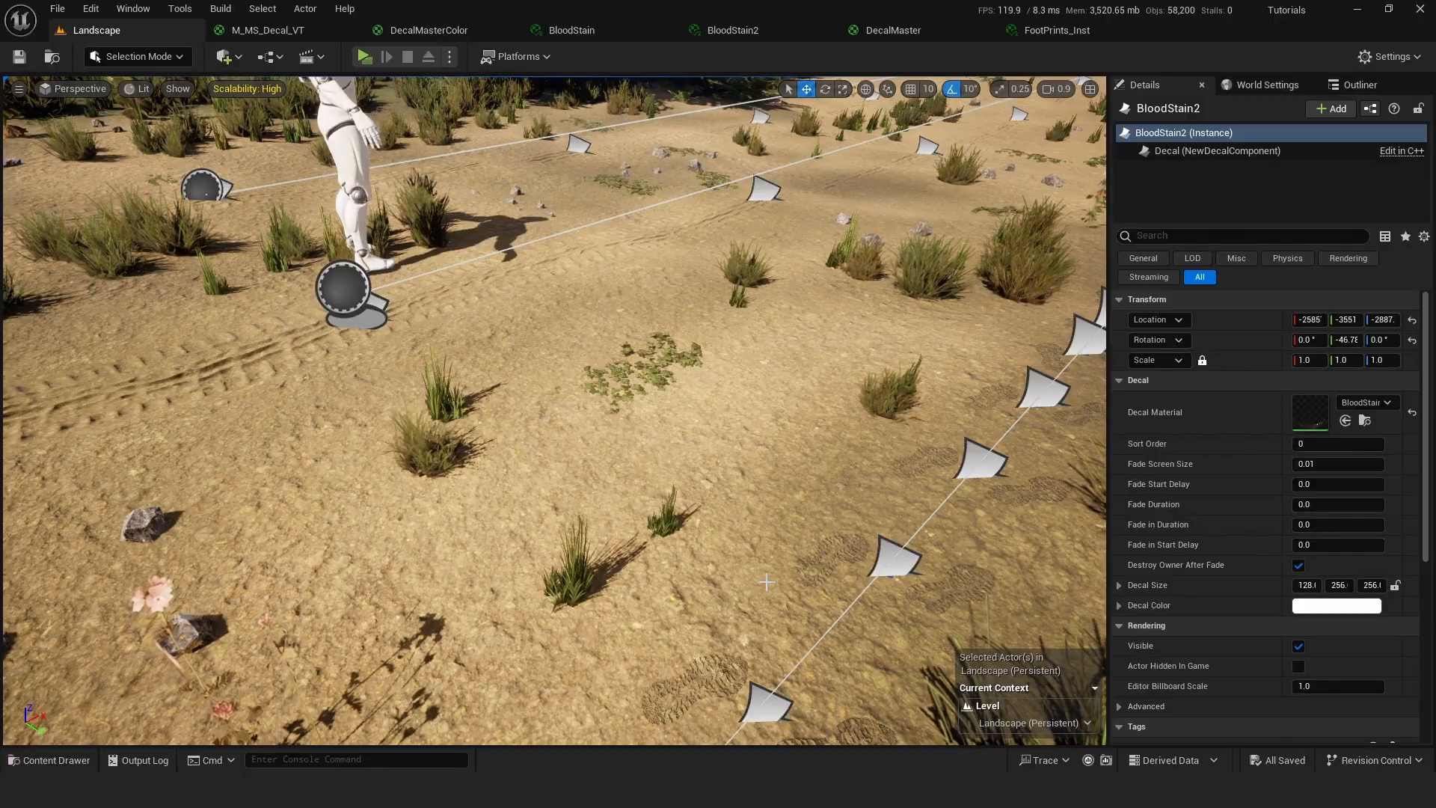
right_drag(810, 517, 953, 496)
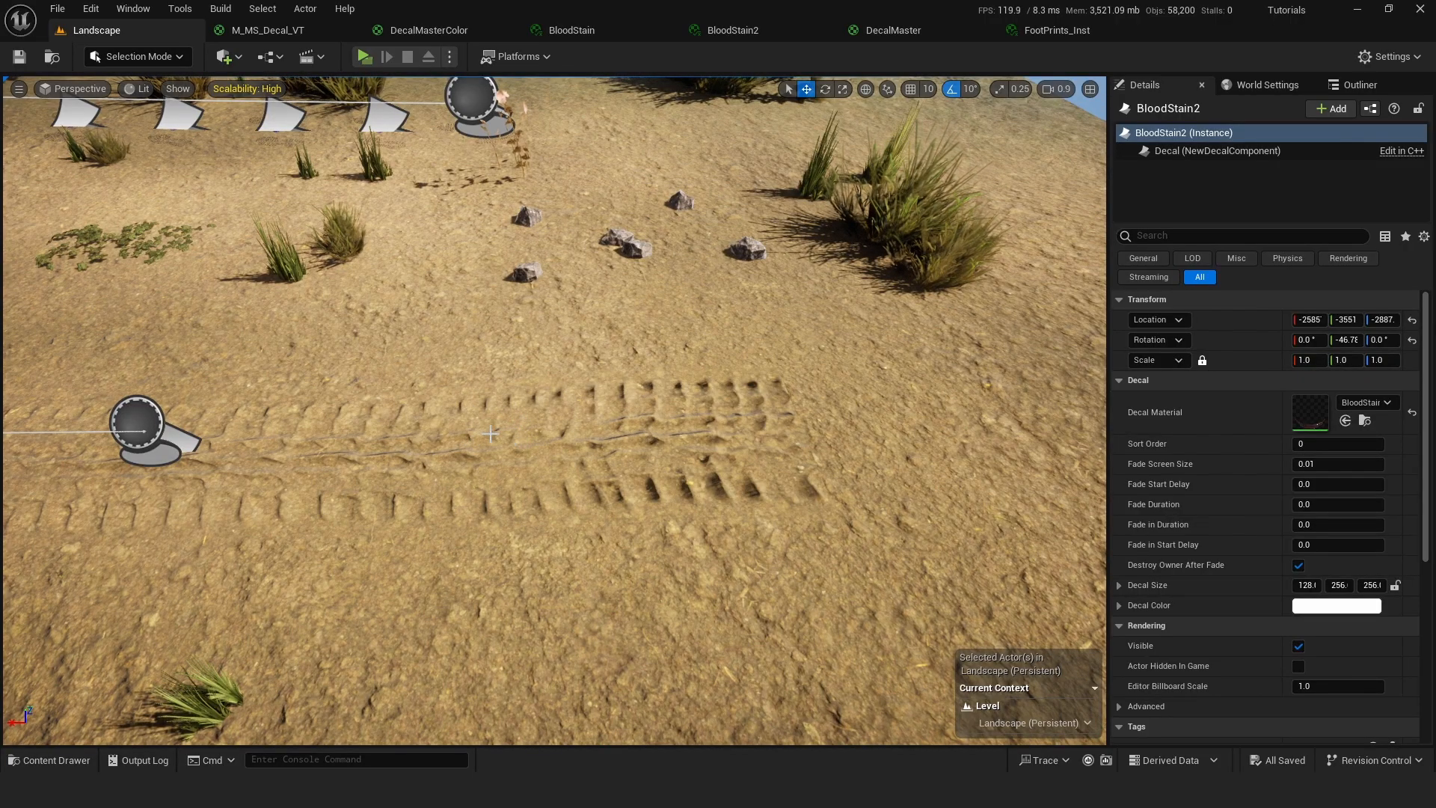
key(s)
right_drag(443, 443, 479, 426)
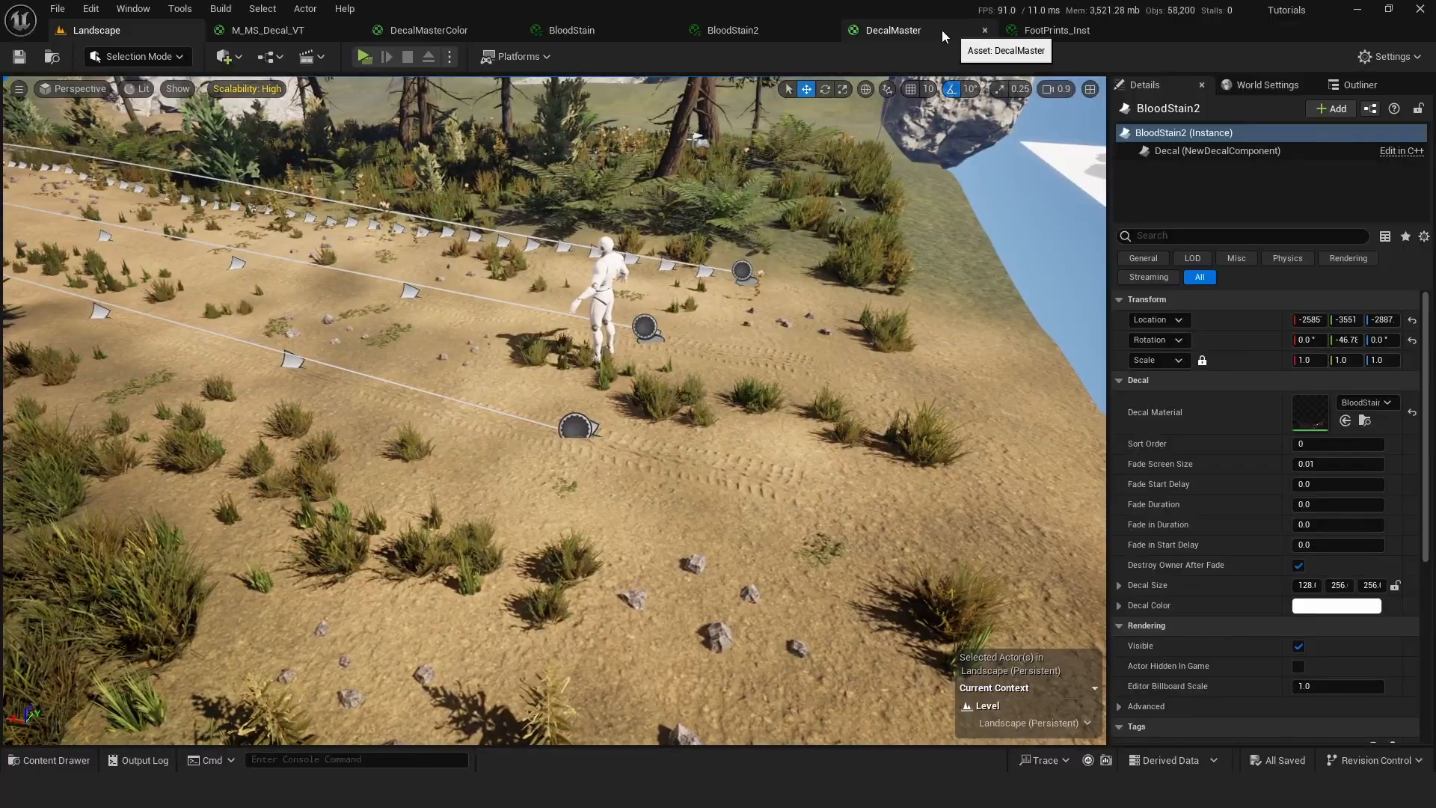
Move the Normal reroute node out of the Normal comment group in the DecalMasterColor graph.
click(899, 31)
scroll(1020, 365, up, 2)
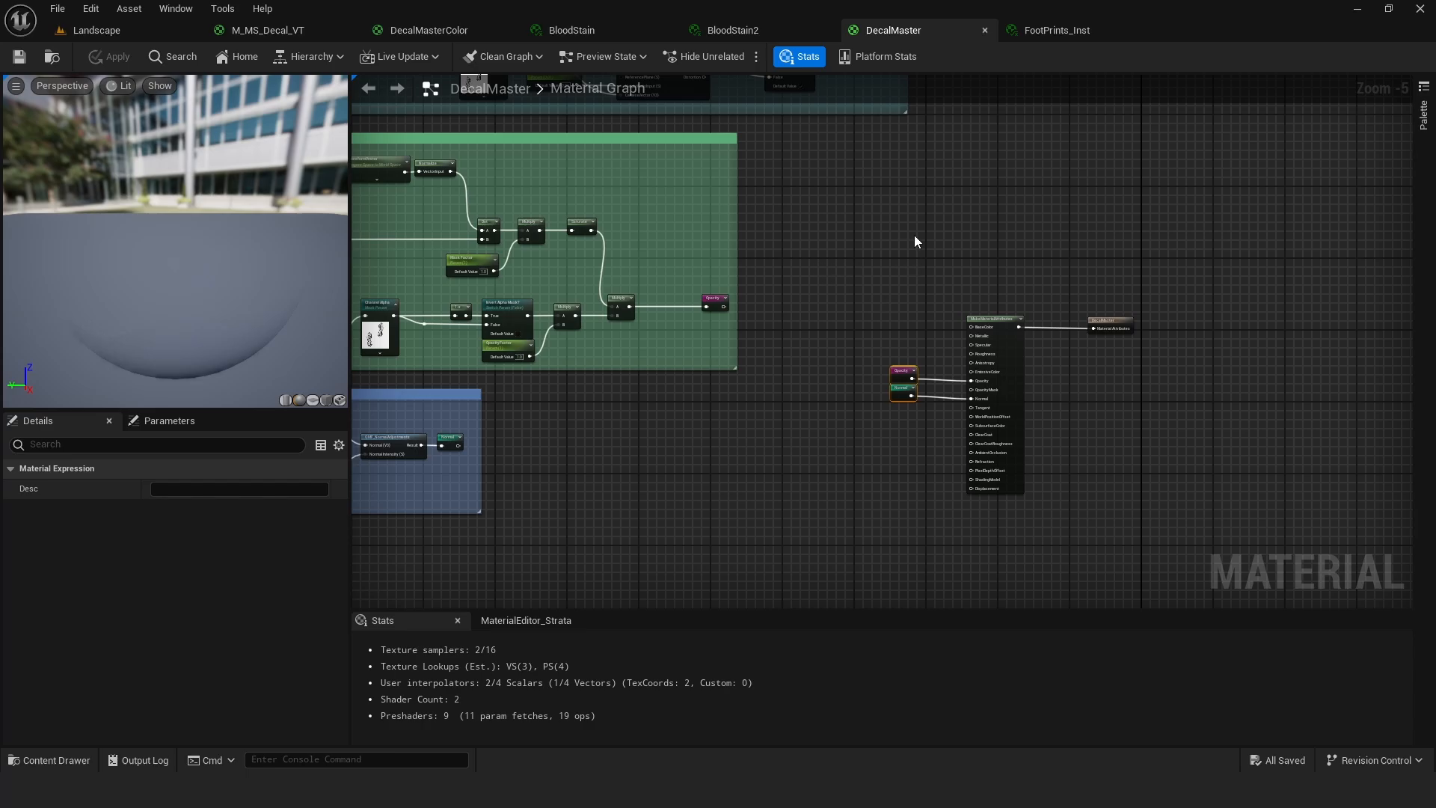
click(428, 30)
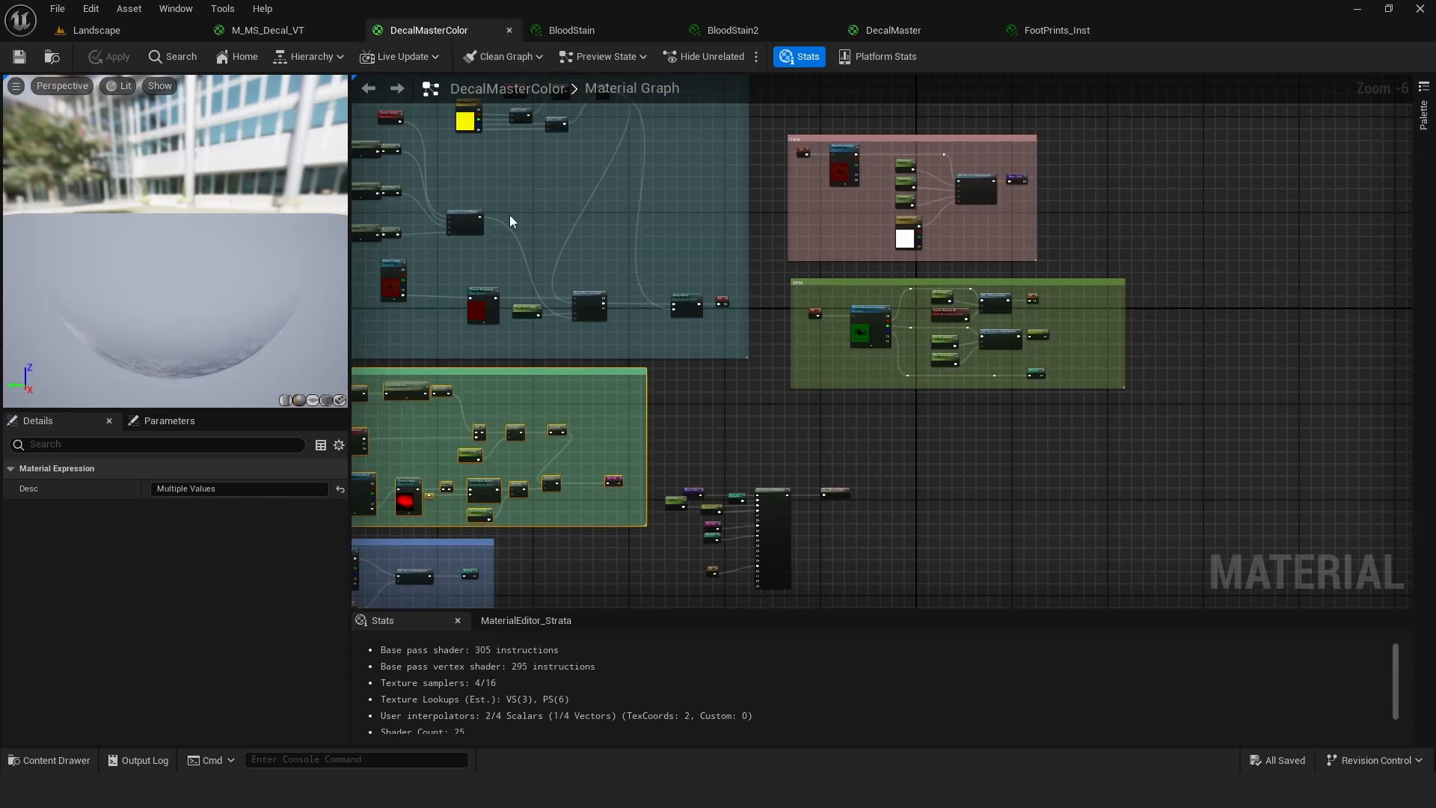
scroll(778, 337, up, 4)
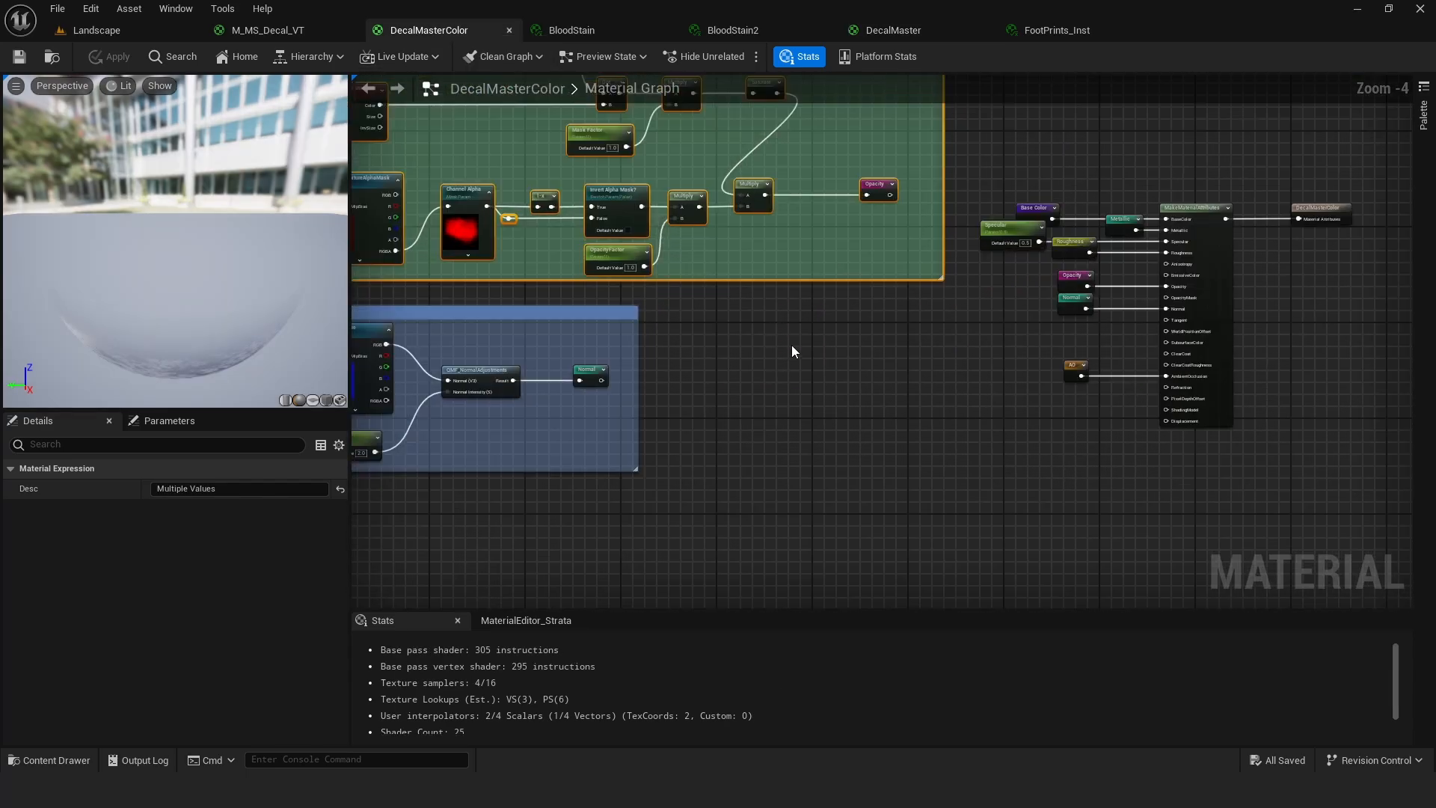
click(737, 321)
right_drag(737, 321, 897, 305)
drag(752, 353, 793, 353)
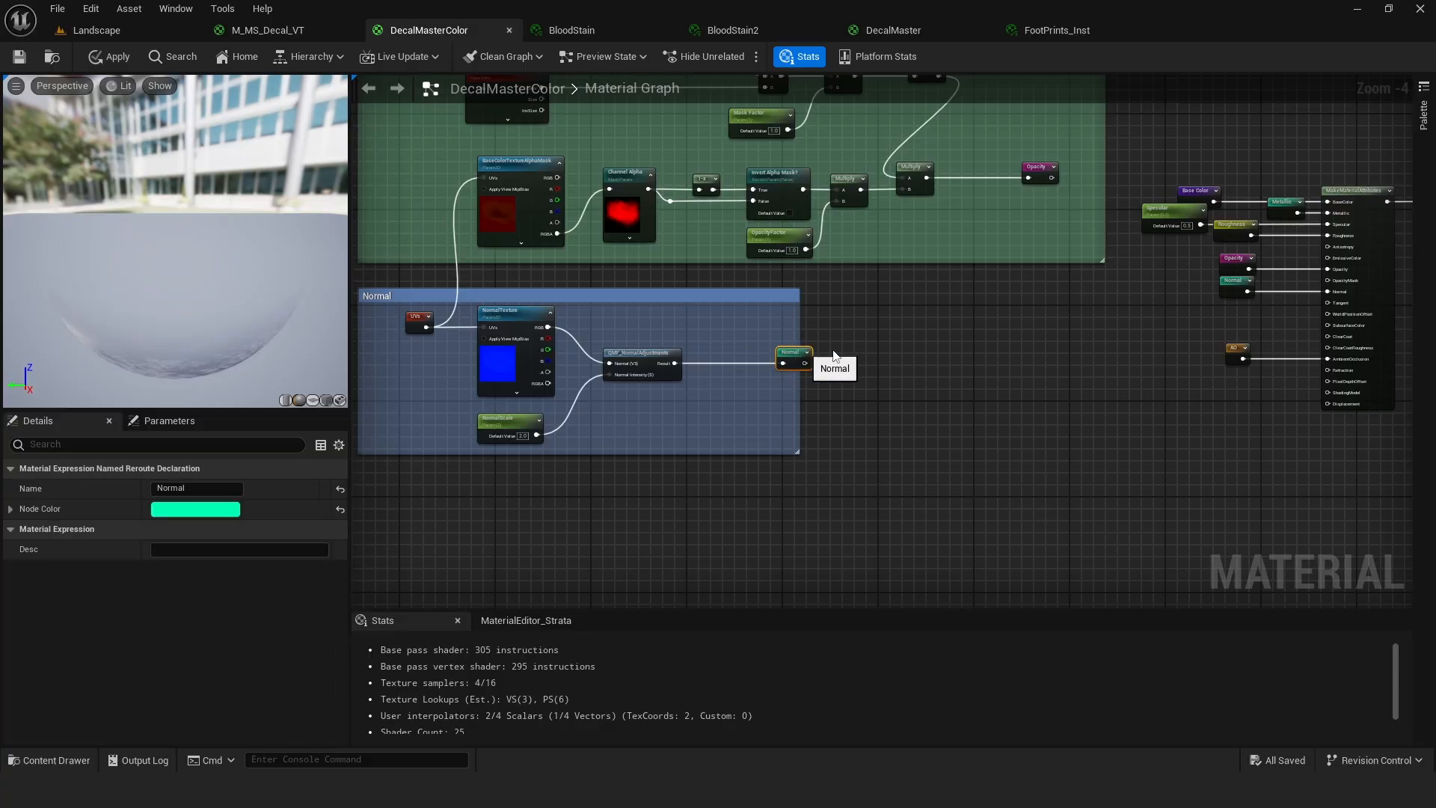
Add a StaticSwitchParameter with its True input fed by the normal adjustment result, and line it up with the Normal node.
drag(660, 370, 828, 365)
text(switch)
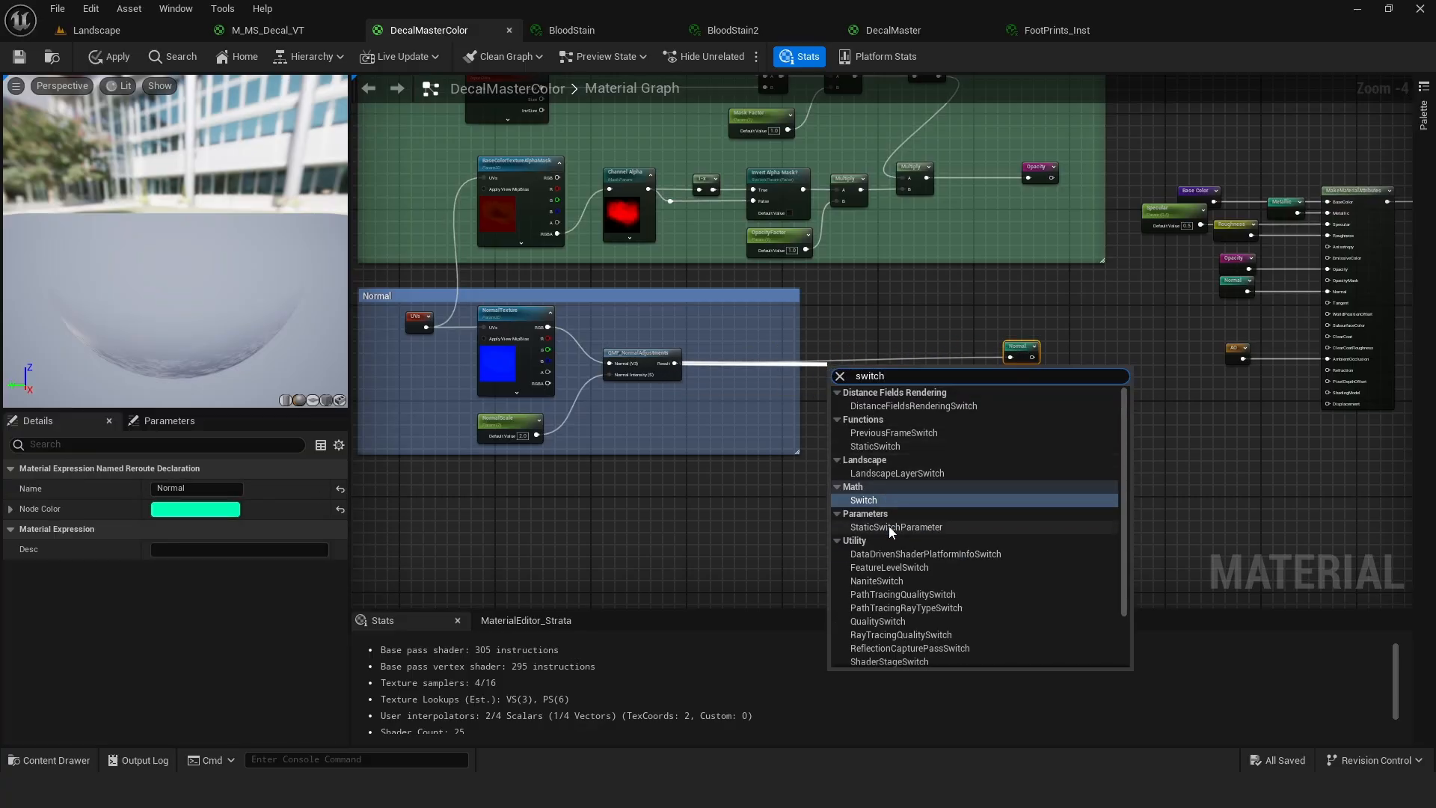
click(890, 527)
click(923, 384)
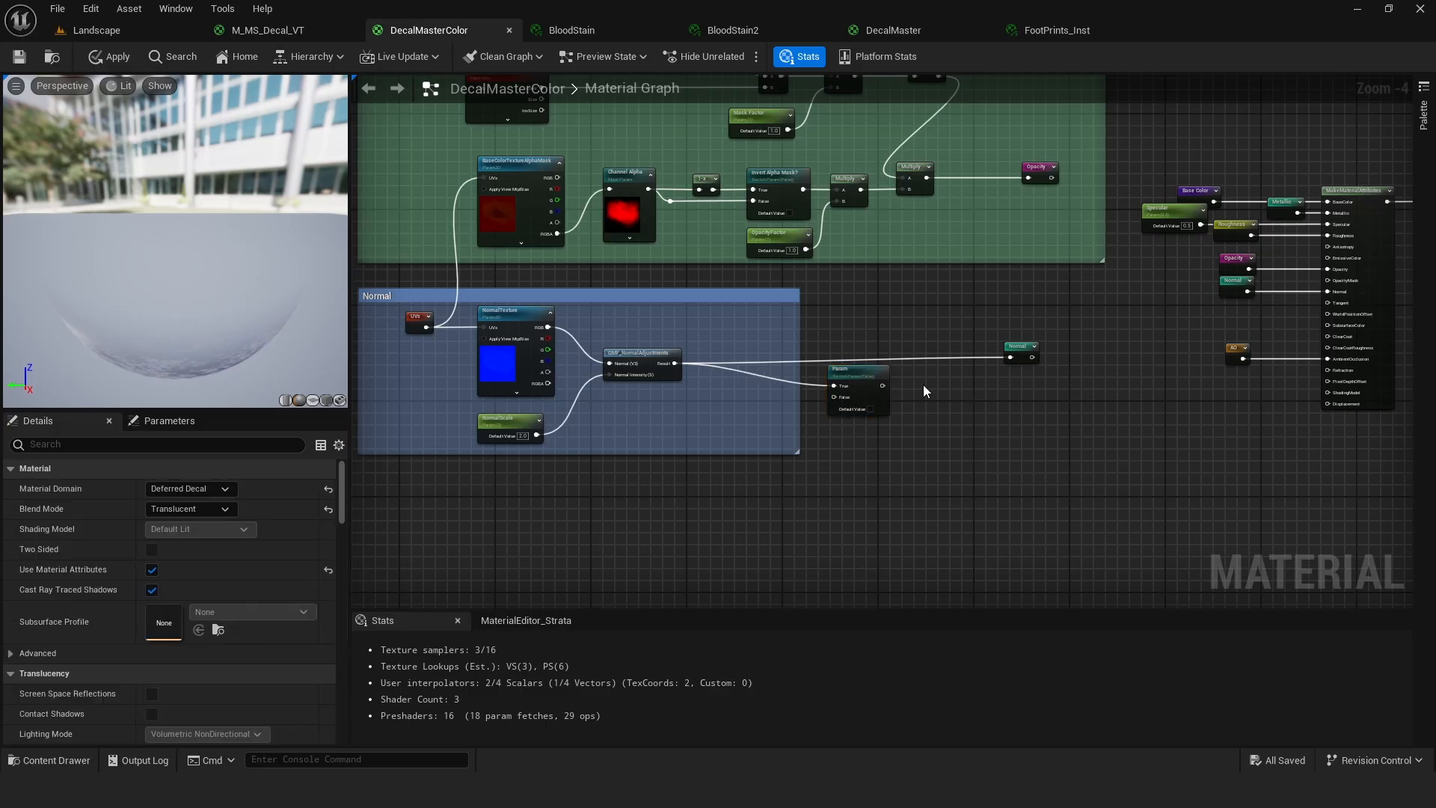
drag(864, 376, 859, 364)
drag(1014, 345, 1003, 357)
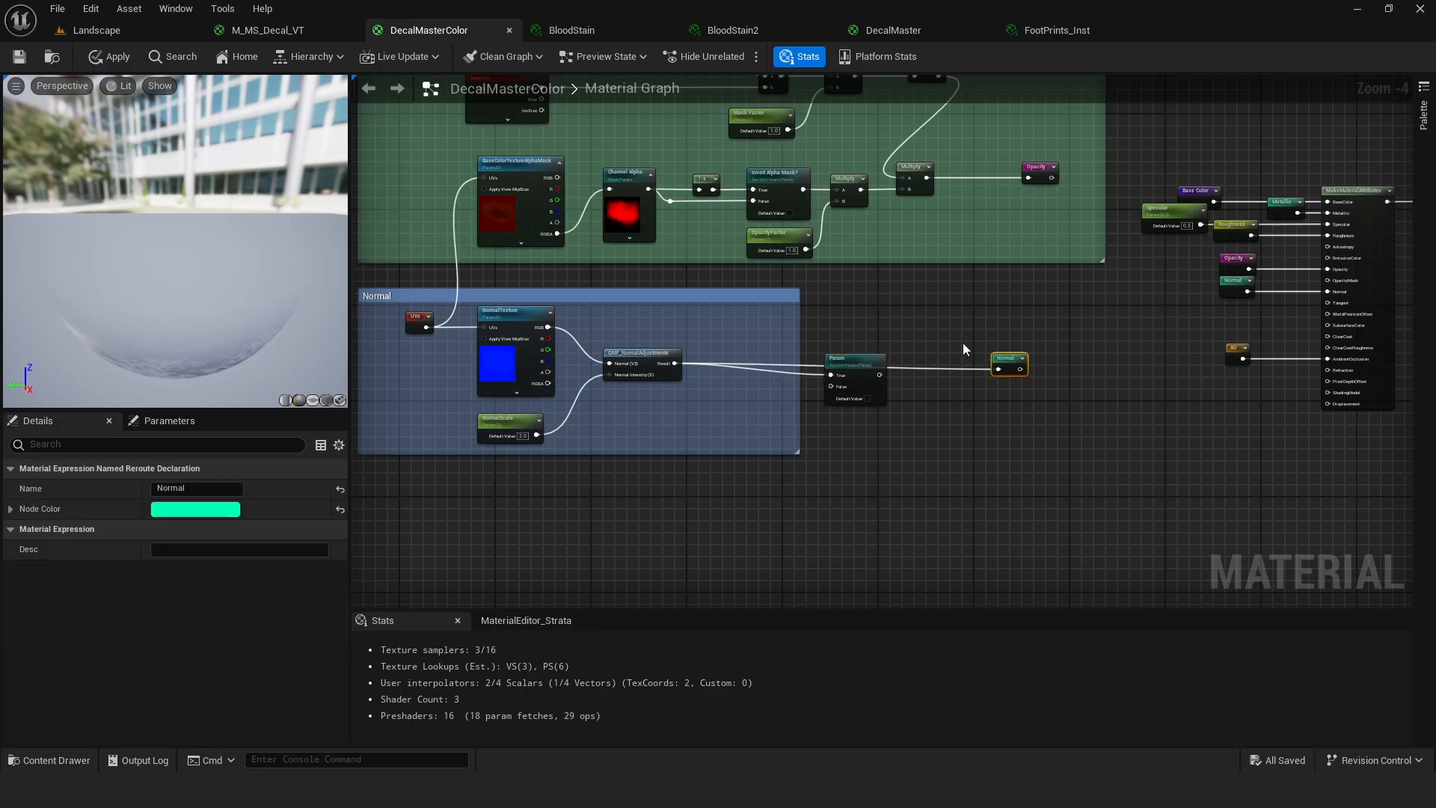
Apply the changes to DecalMasterColor and save all assets.
click(107, 58)
click(57, 9)
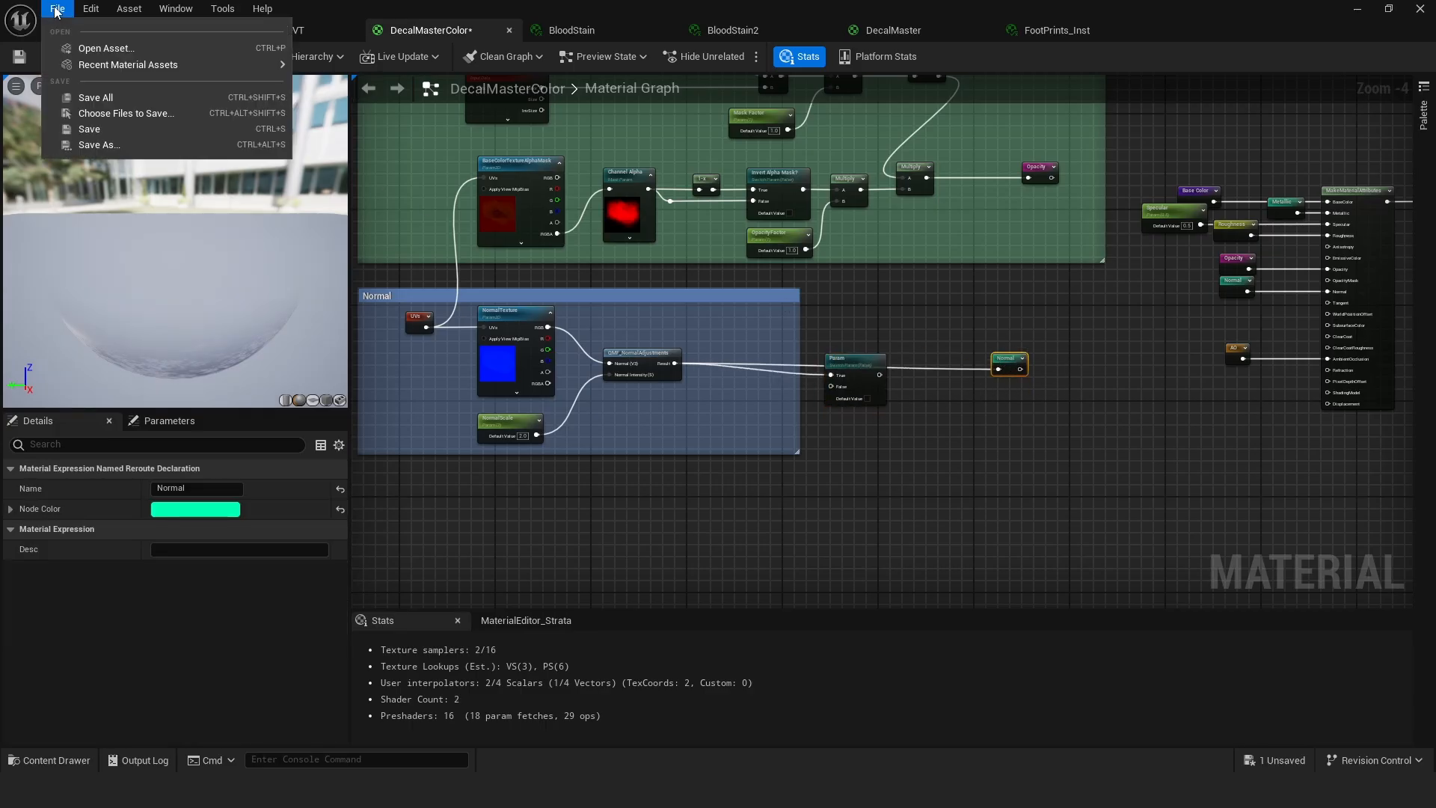
click(91, 97)
Return to the Landscape level and frame the selected BloodStain2 decal.
click(96, 30)
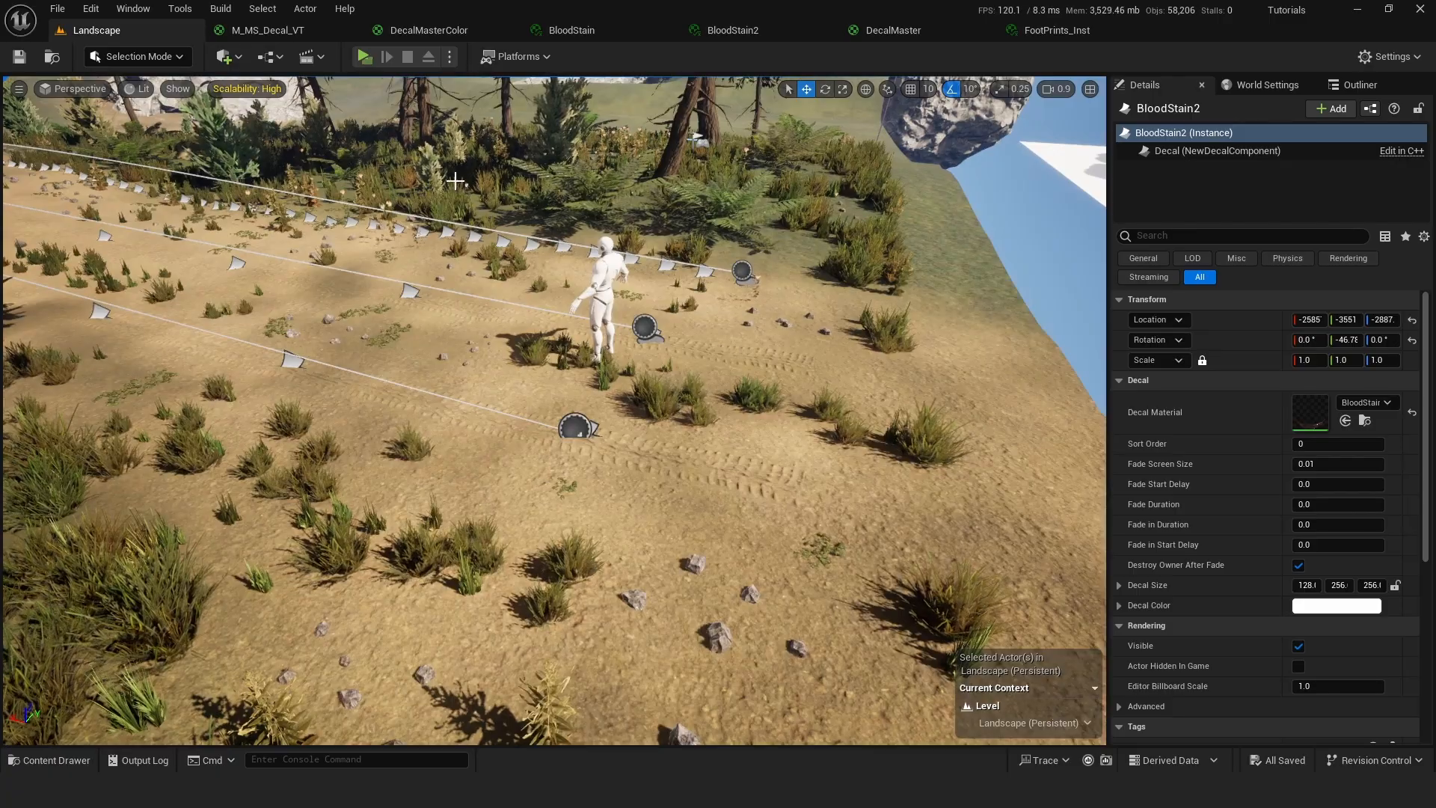
key(f)
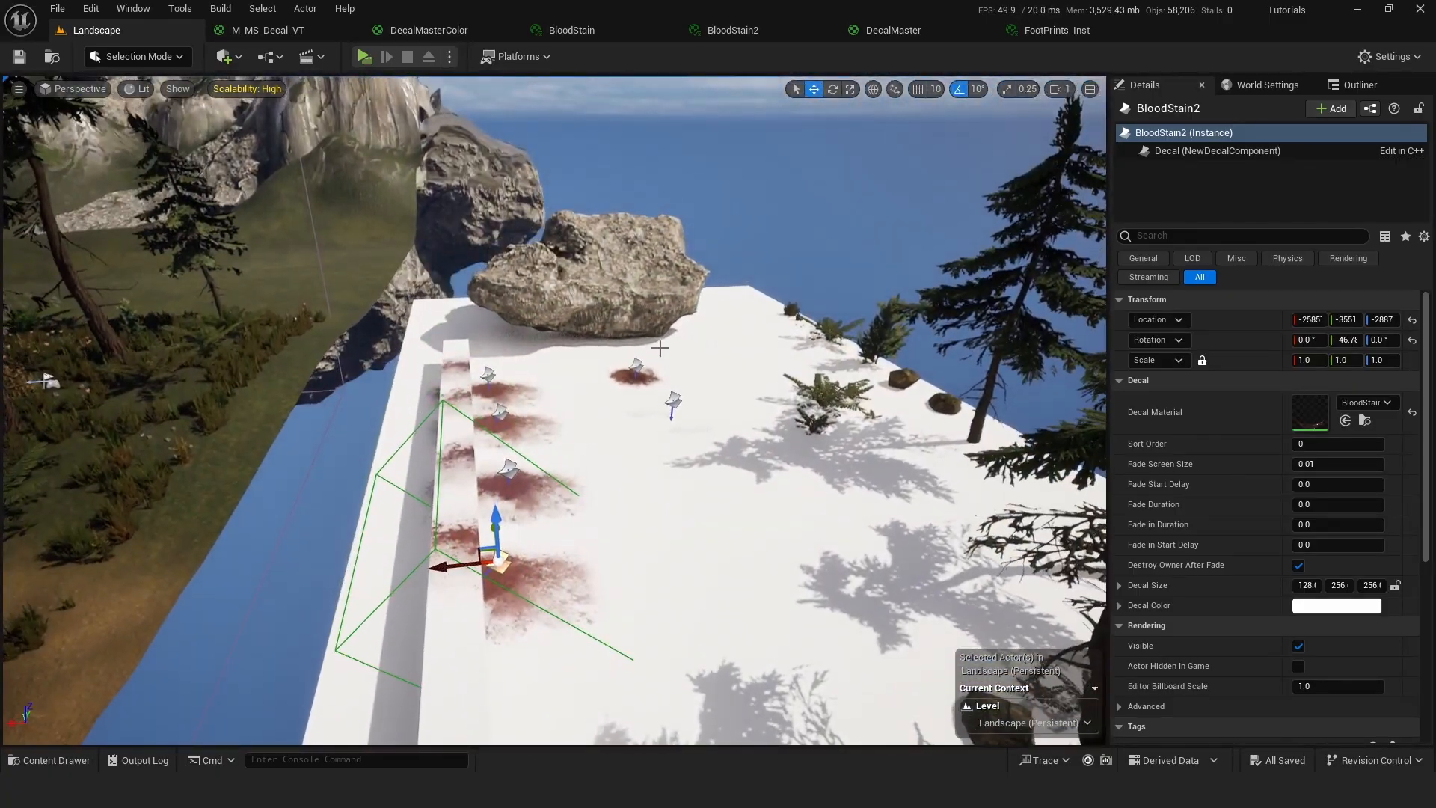
Move the BloodStain3 decal from the white platform onto the sandy landscape ground and frame it up close.
click(637, 367)
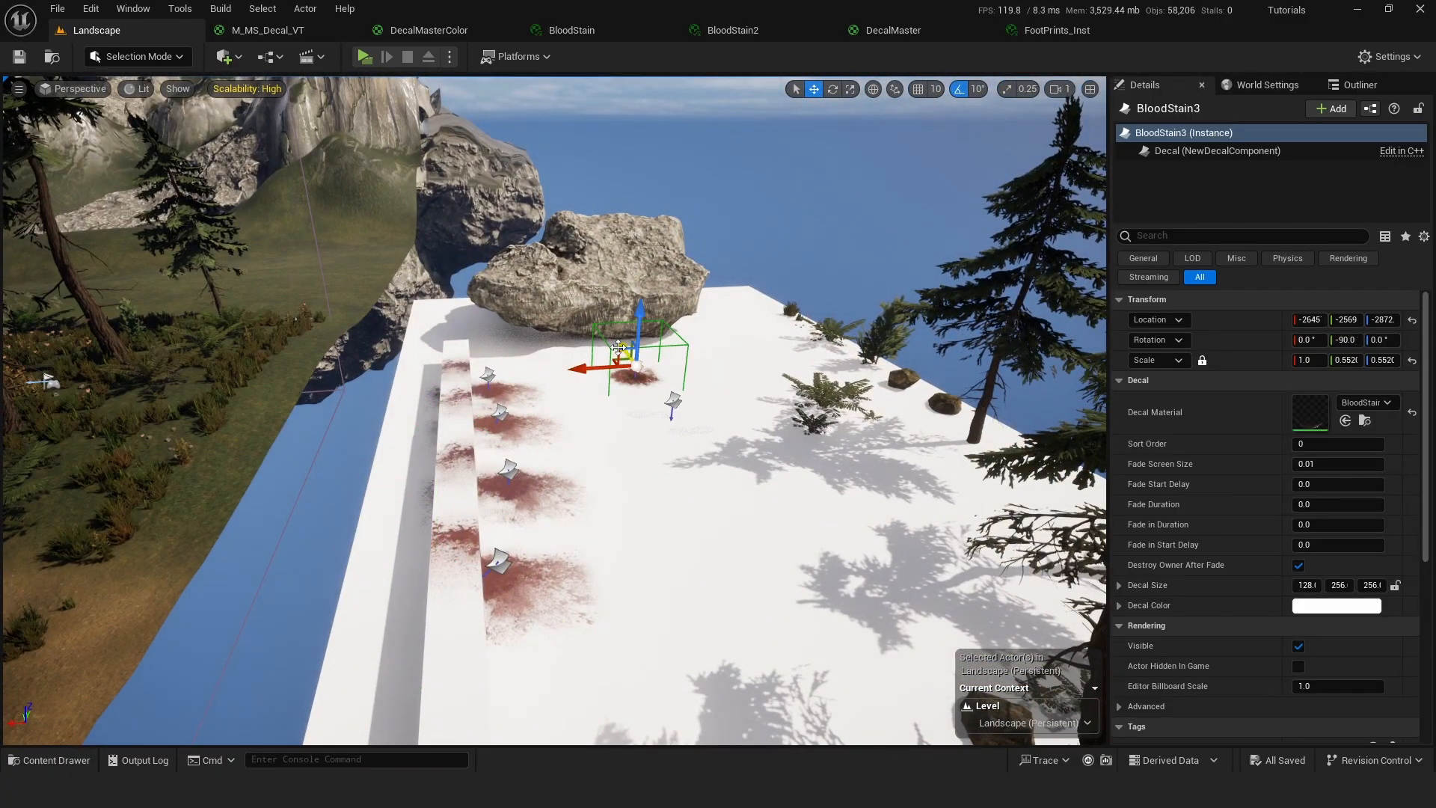
drag(622, 350, 689, 482)
right_drag(689, 483, 689, 481)
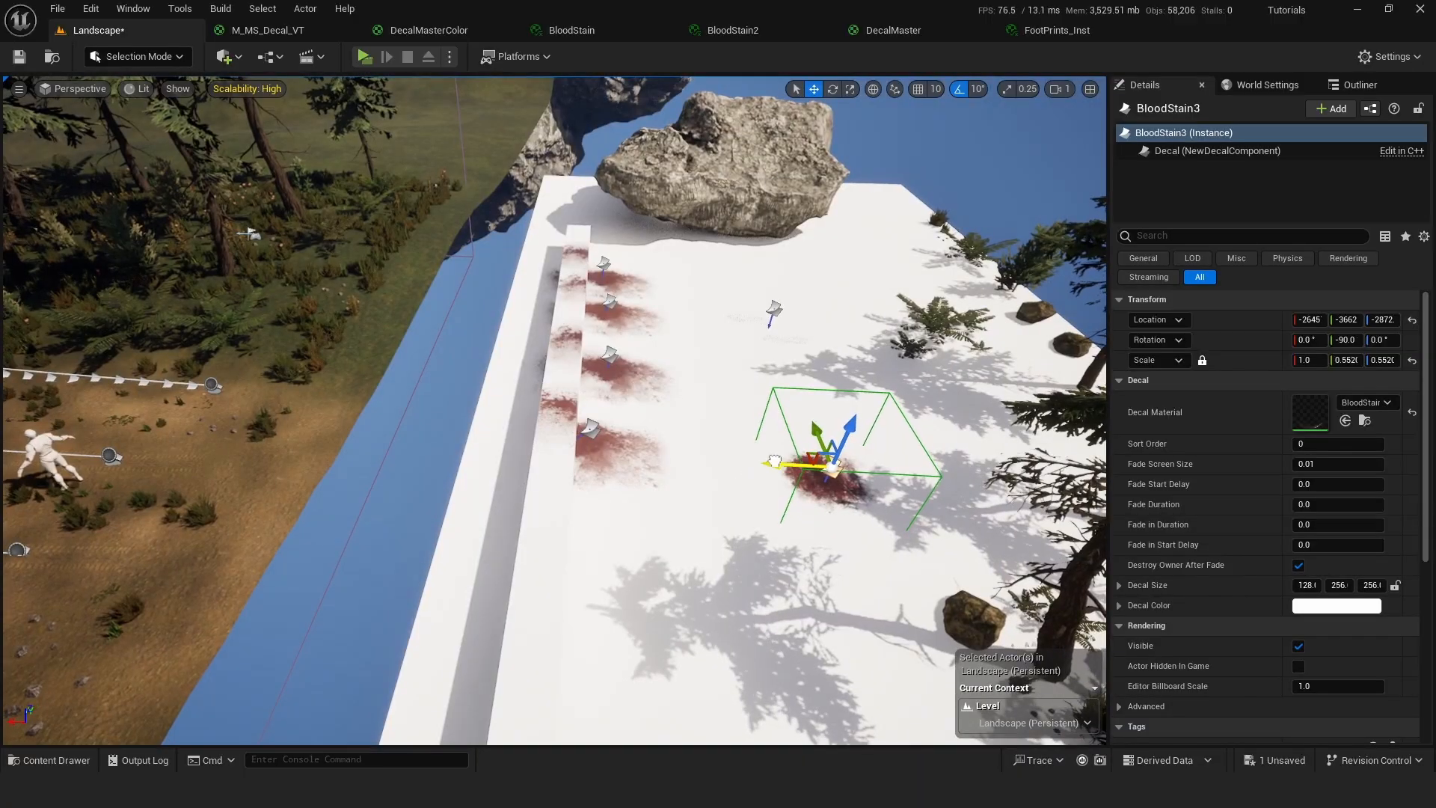
drag(782, 460, 213, 436)
click(282, 397)
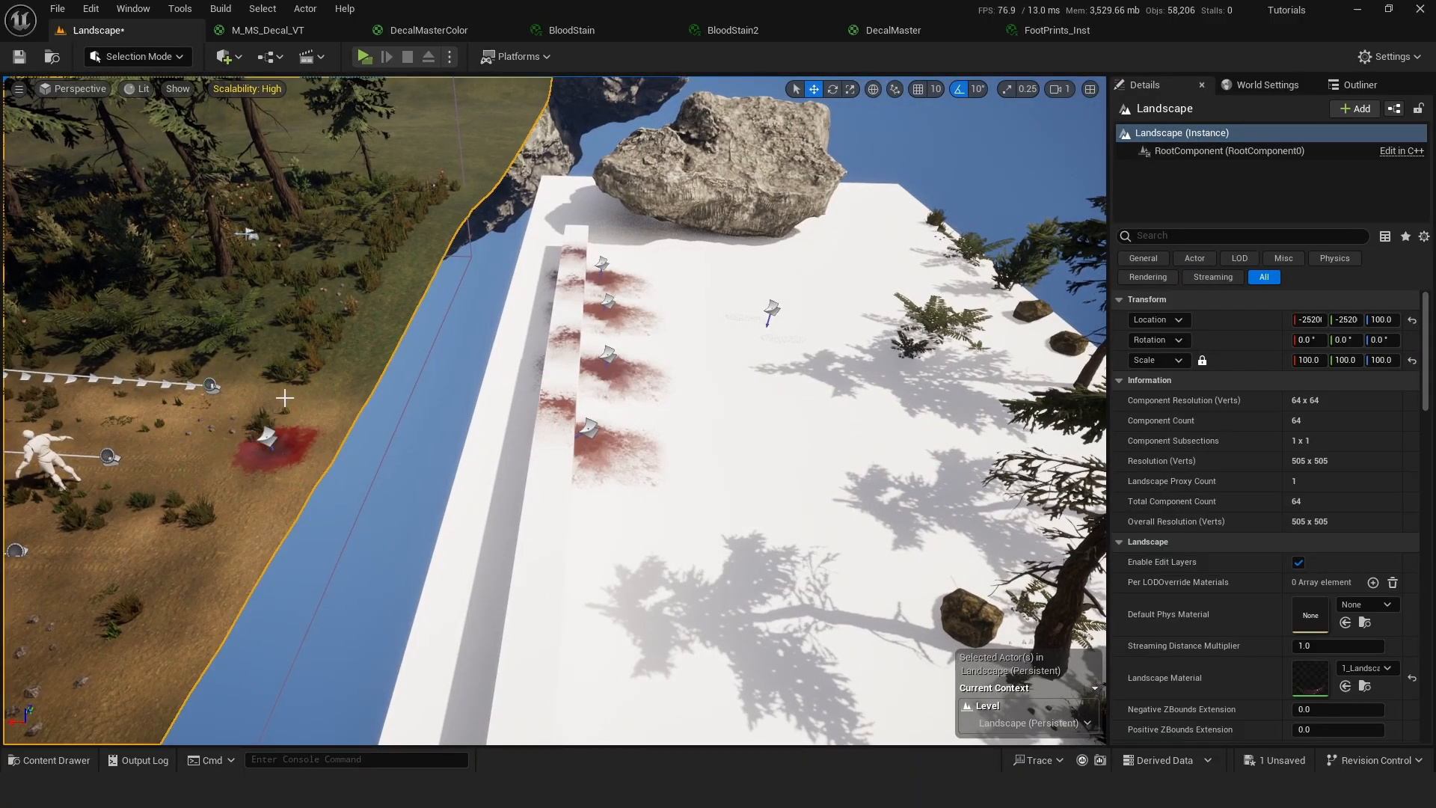
click(271, 441)
drag(277, 423, 259, 441)
right_drag(251, 422, 199, 438)
right_drag(556, 411, 808, 342)
drag(716, 264, 805, 243)
mouse_move(747, 362)
right_down()
mouse_move(920, 329)
mouse_move(751, 361)
right_up()
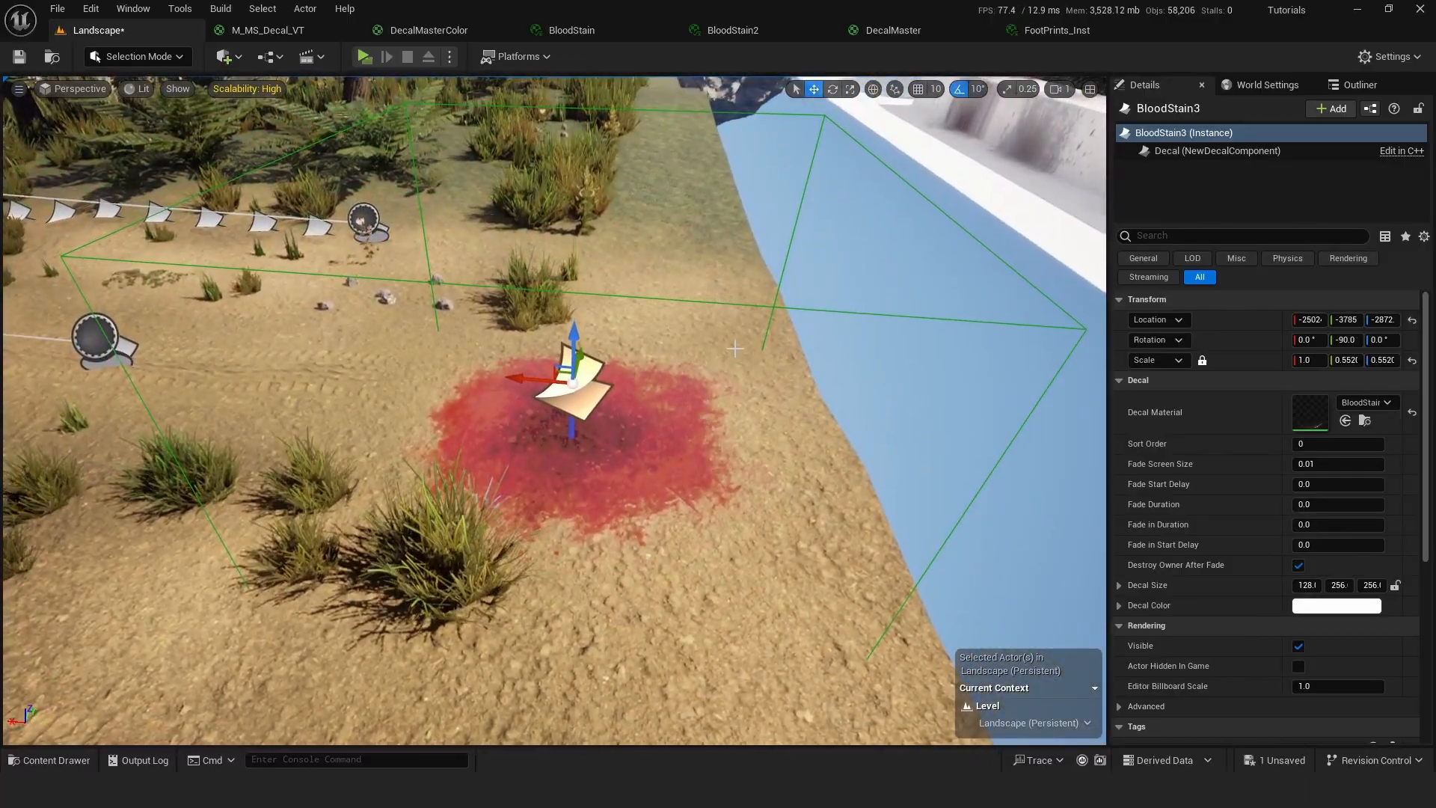
Break the link between the Normal reroute node and MakeMaterialAttributes in DecalMasterColor, apply the change, and save all assets.
click(429, 30)
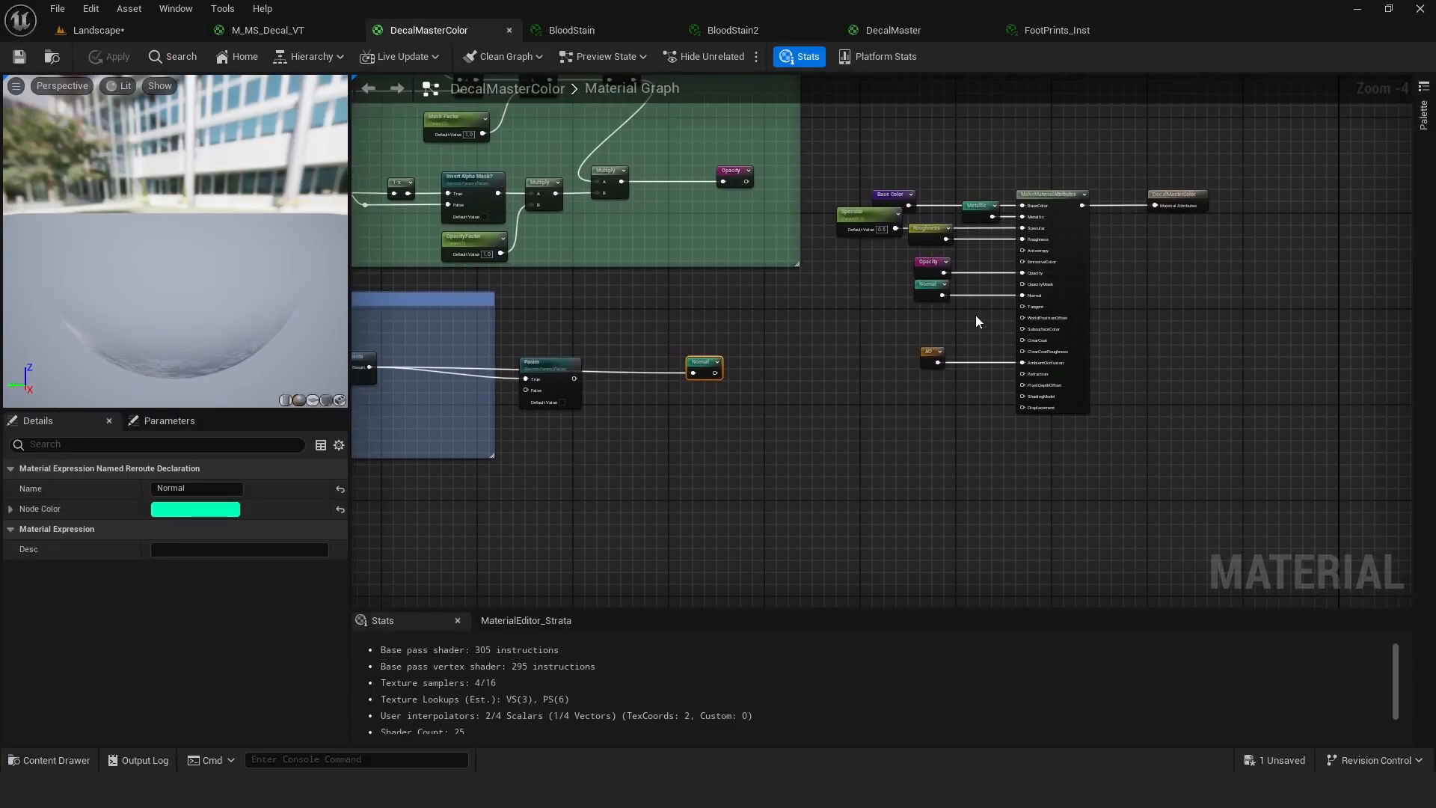
right_click(943, 296)
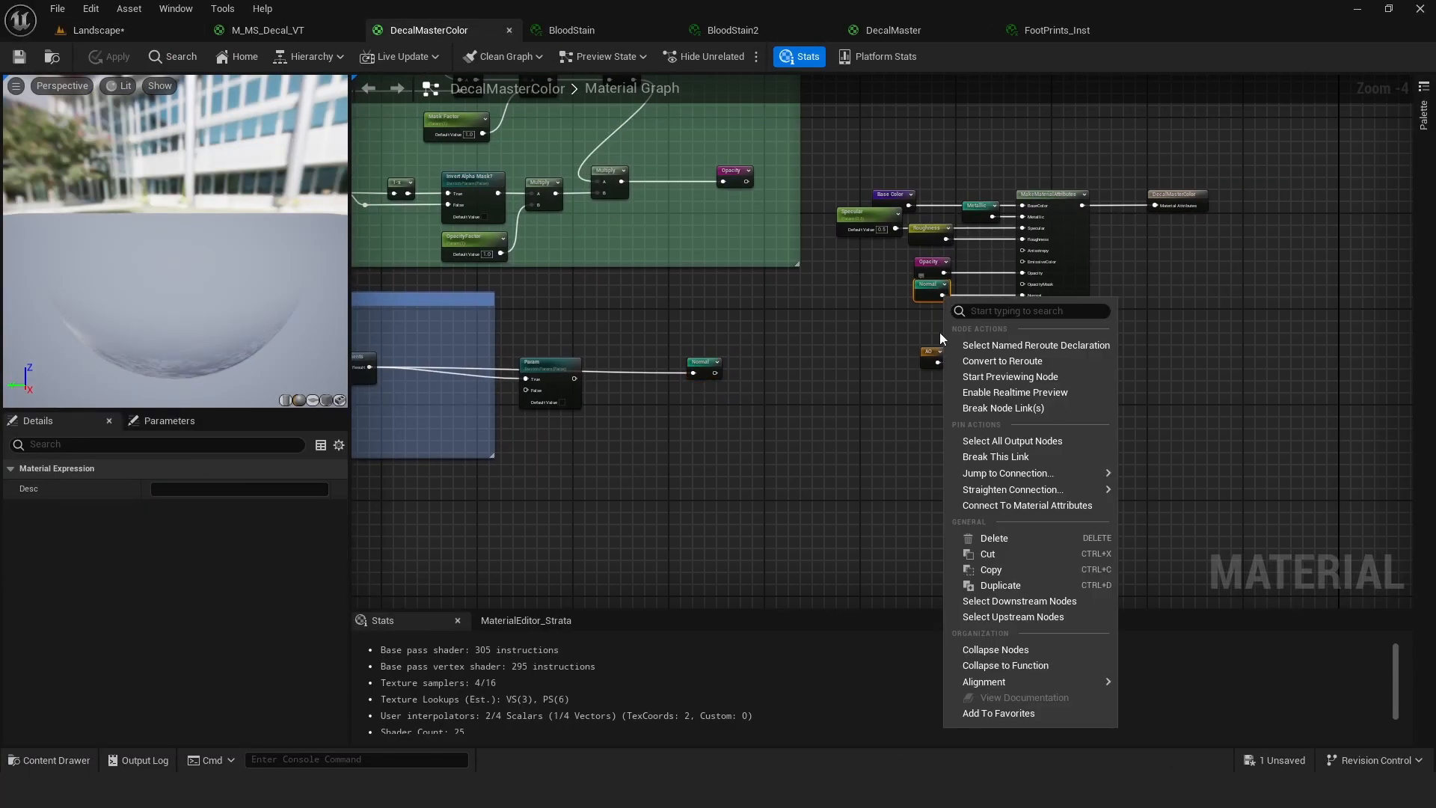
click(1007, 453)
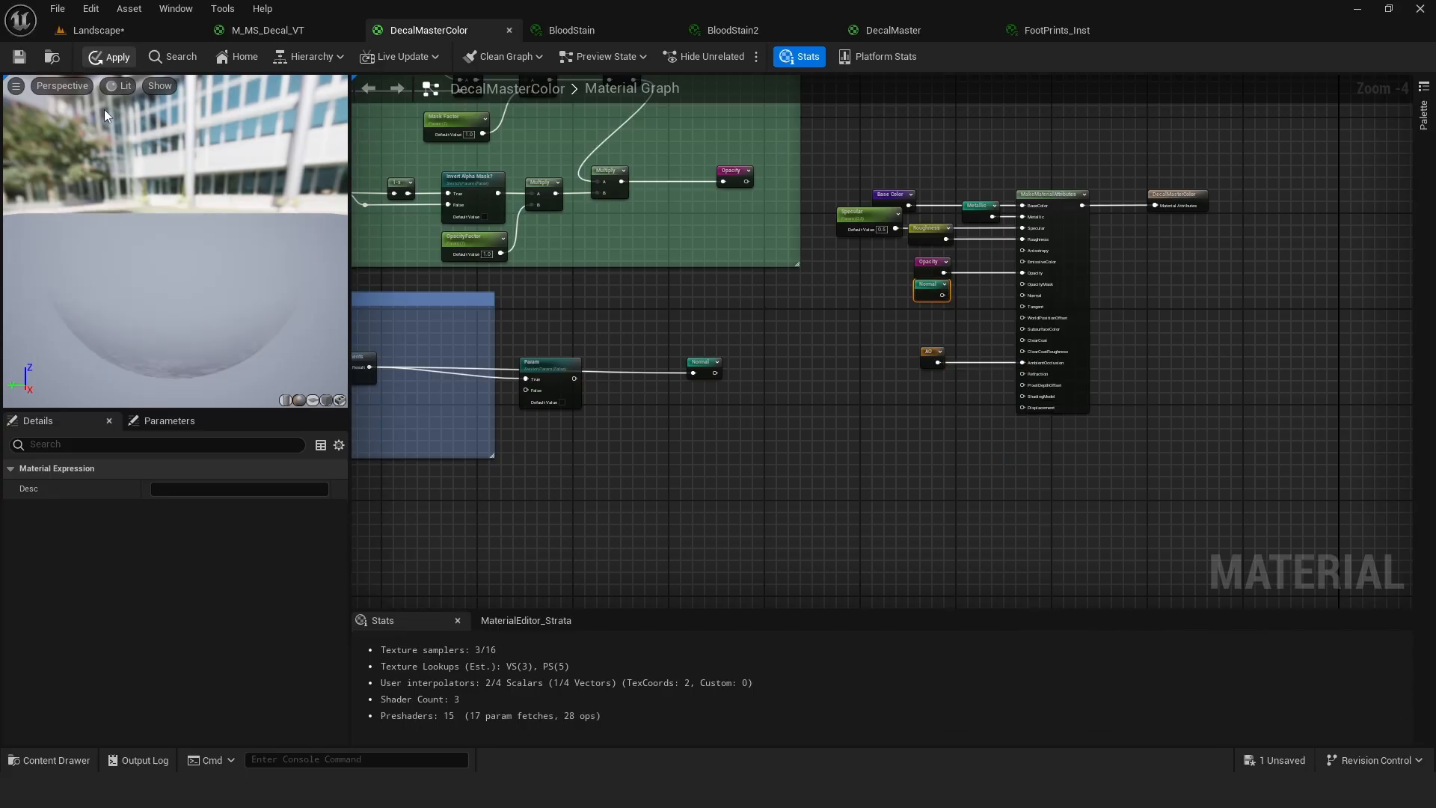
click(57, 8)
click(90, 96)
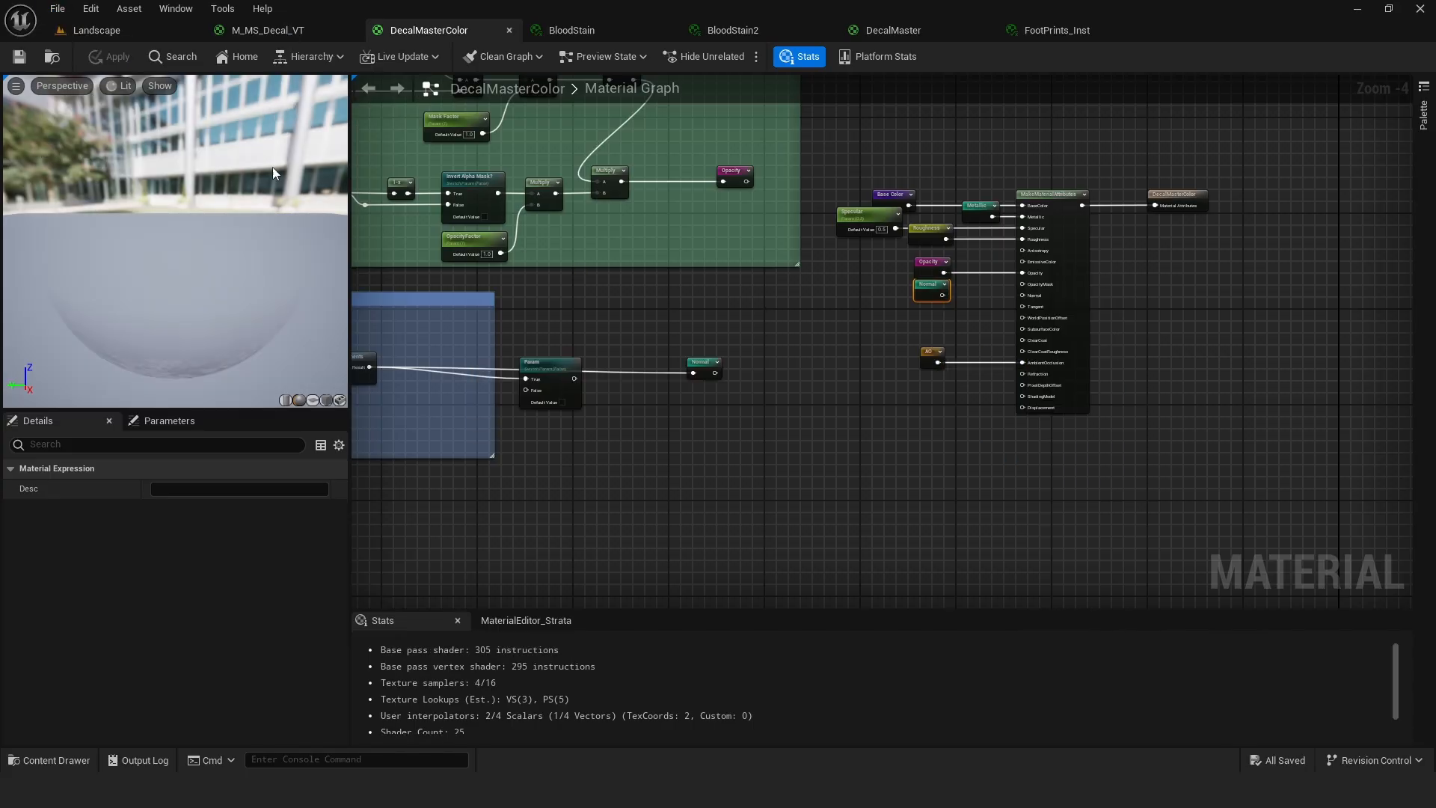
Examine how the BloodStain3 decal blends with the sand in the Landscape level, both close up and from farther away.
click(103, 38)
key(w)
right_drag(597, 318, 696, 330)
key(a)
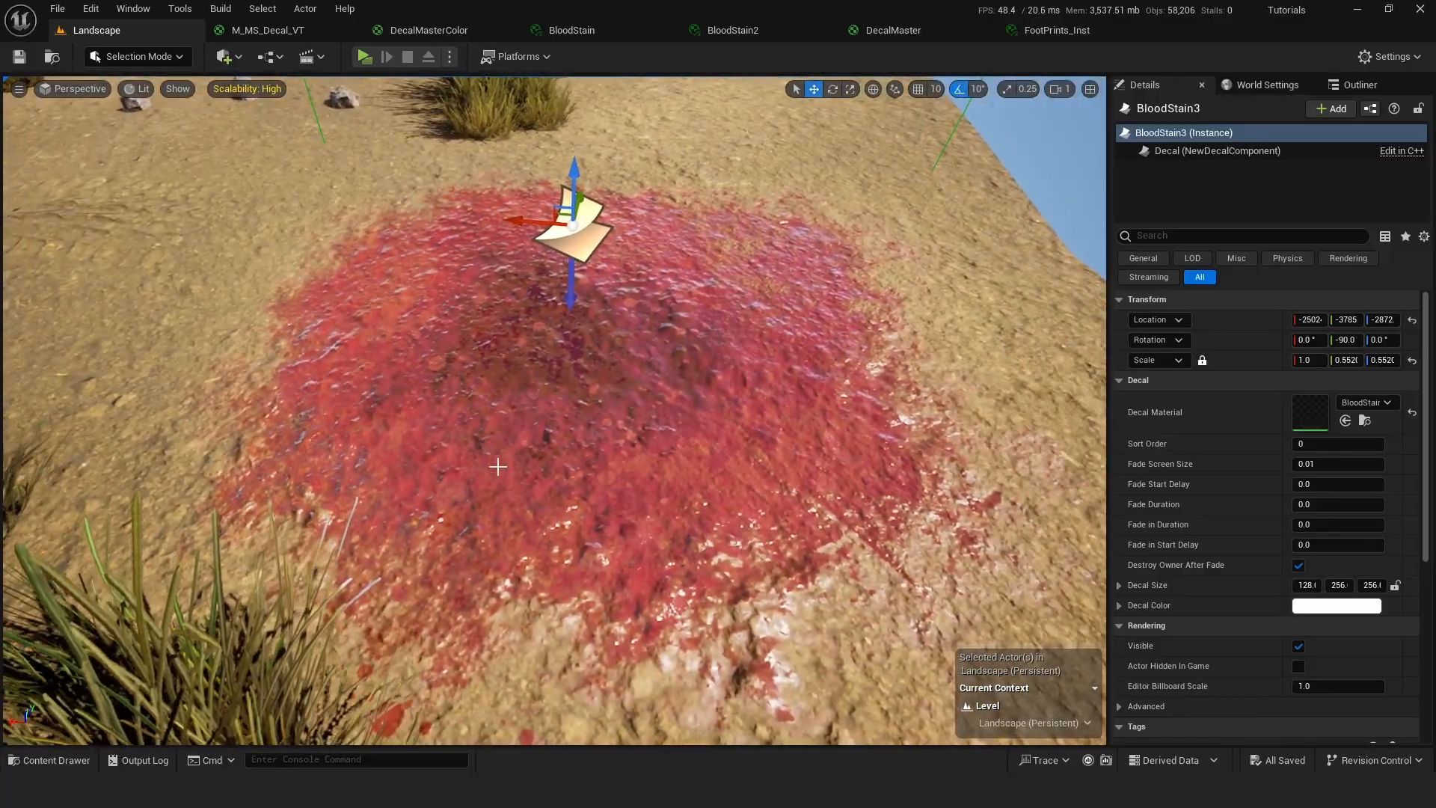
right_drag(670, 381, 685, 285)
key(s)
key(s)
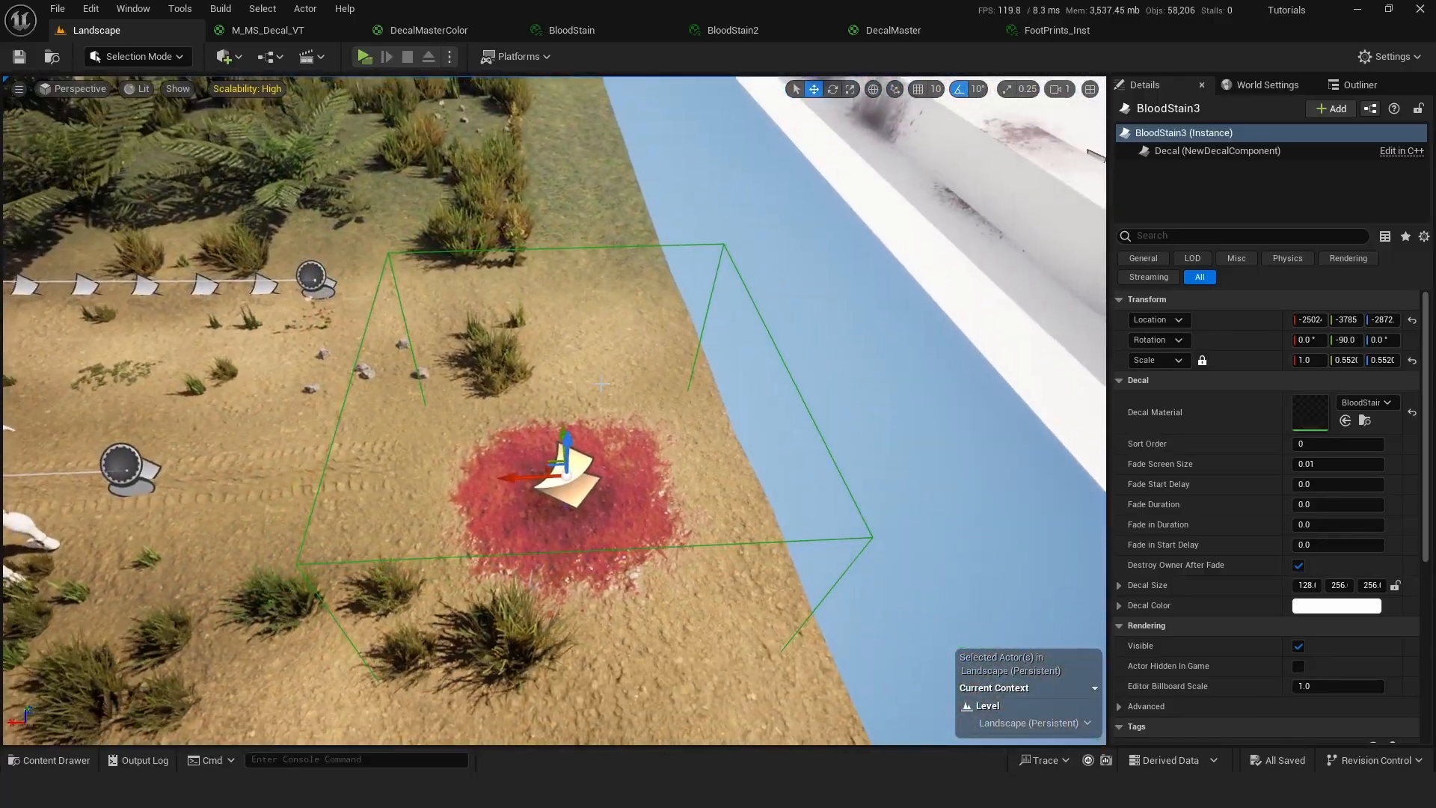
In DecalMasterColor, connect the static switch output to the Normal declaration and the Normal reroute to MakeMaterialAttributes' Normal input.
click(433, 32)
scroll(687, 295, up, 2)
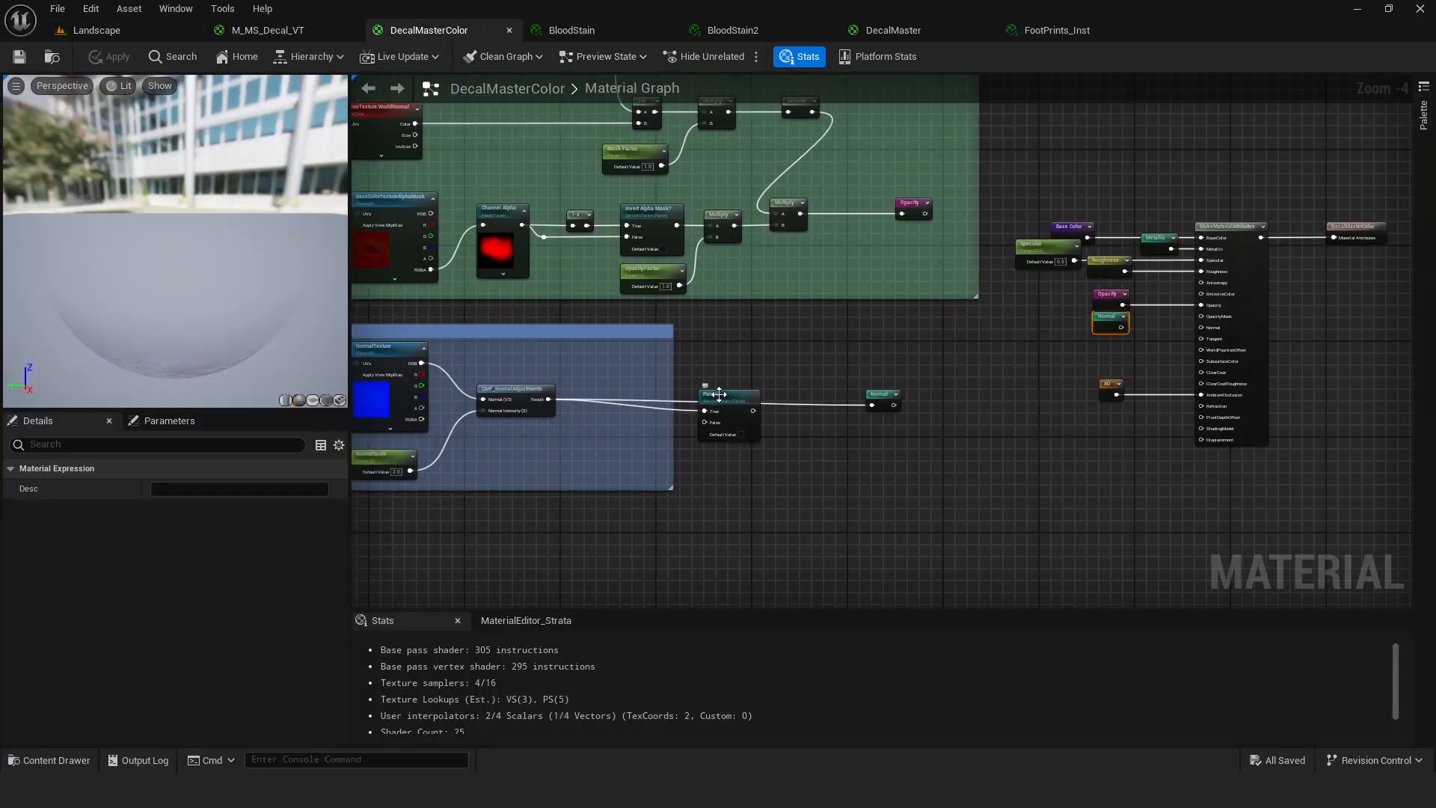
drag(753, 411, 872, 406)
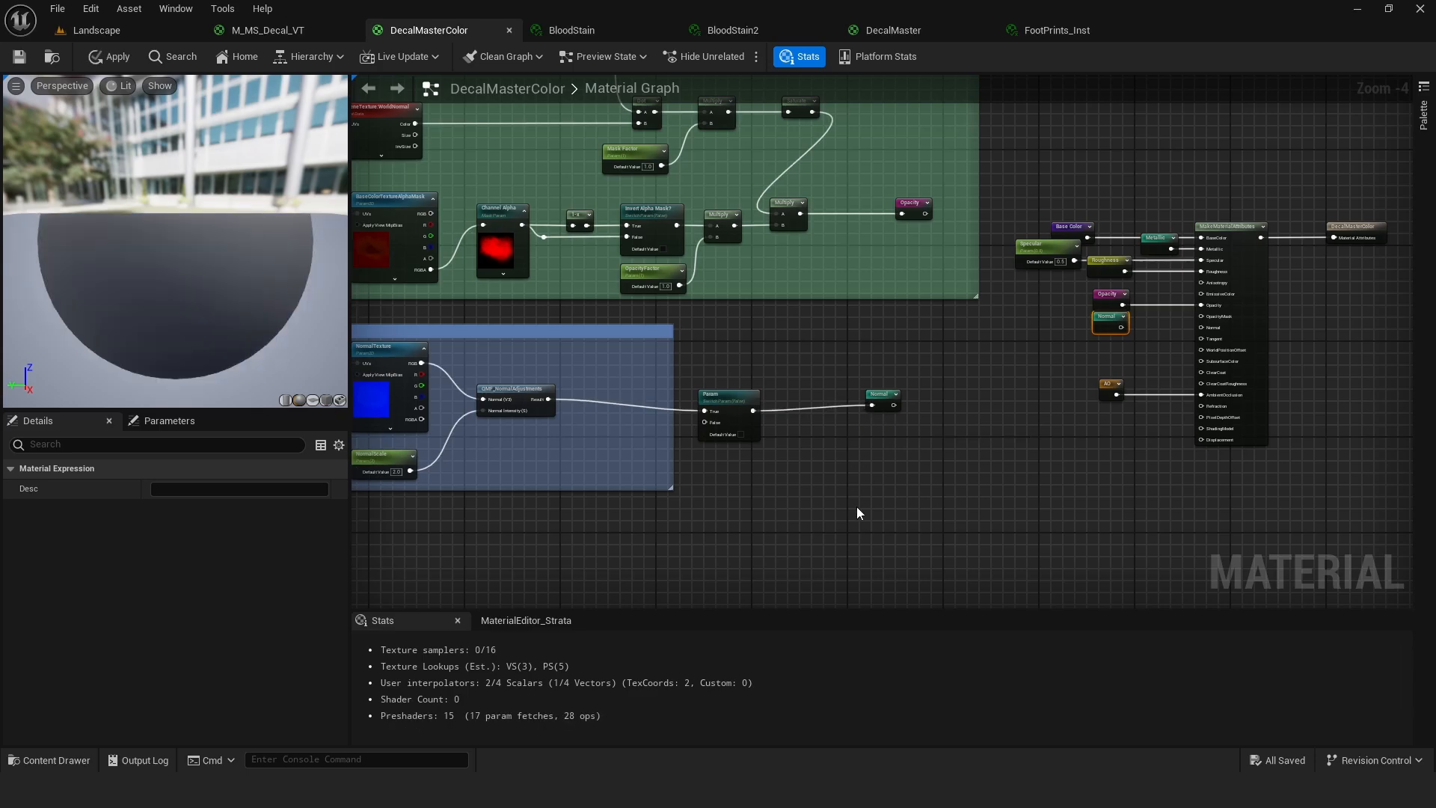
drag(1121, 327, 1202, 327)
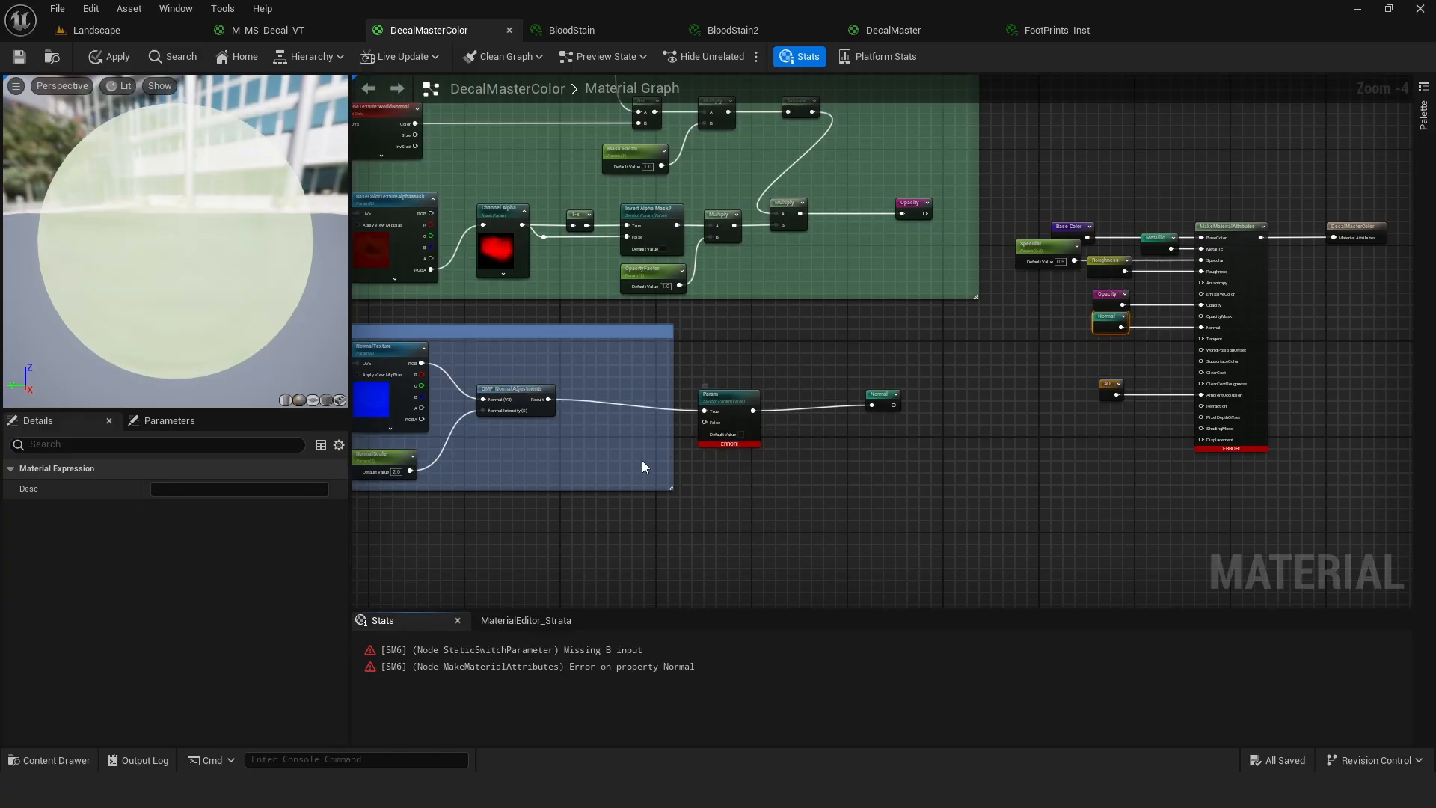
Try feeding the static switch's False input from a new Constant node of 0.0, and apply the material.
right_drag(603, 457, 688, 431)
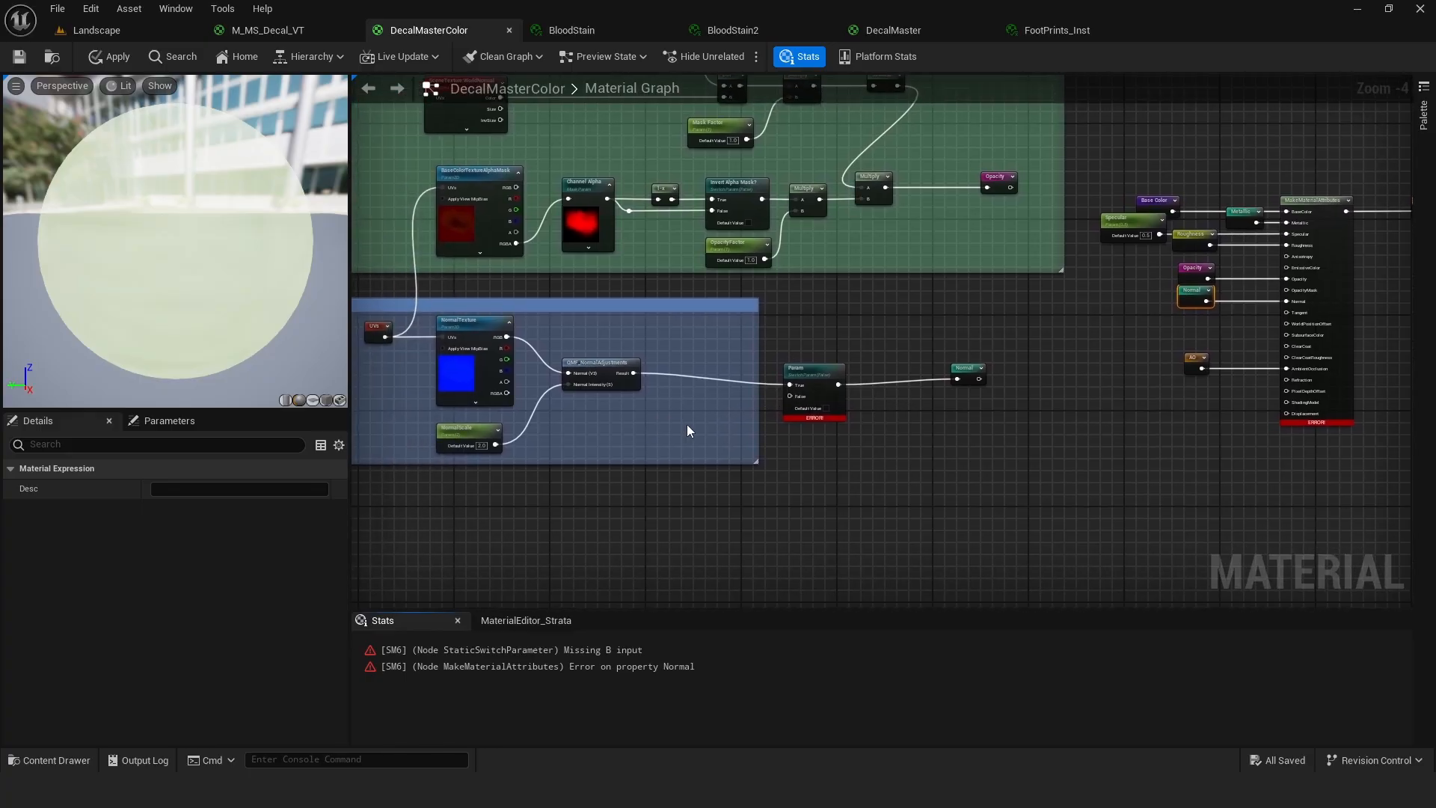
key(1)
click(686, 424)
drag(733, 443, 790, 396)
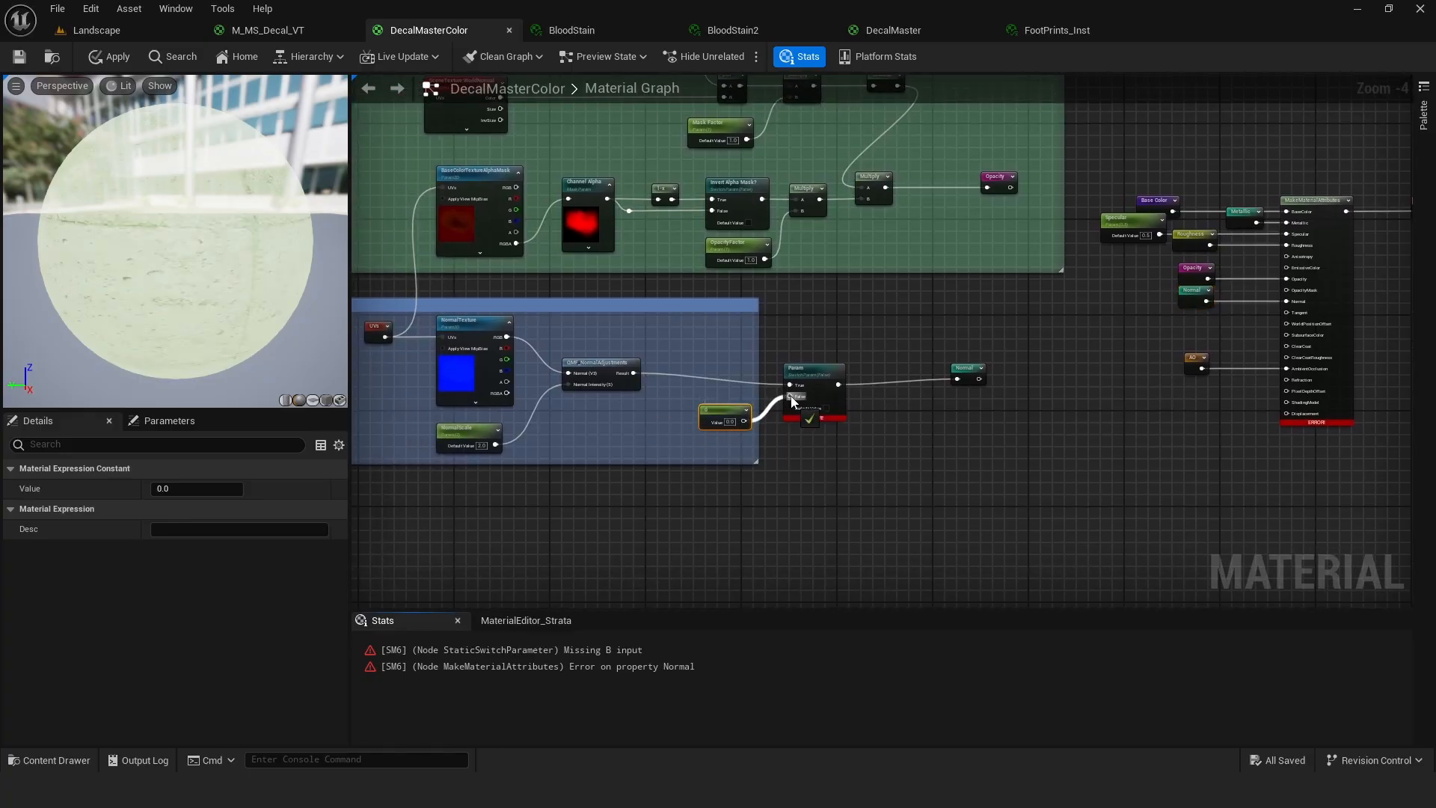
click(118, 56)
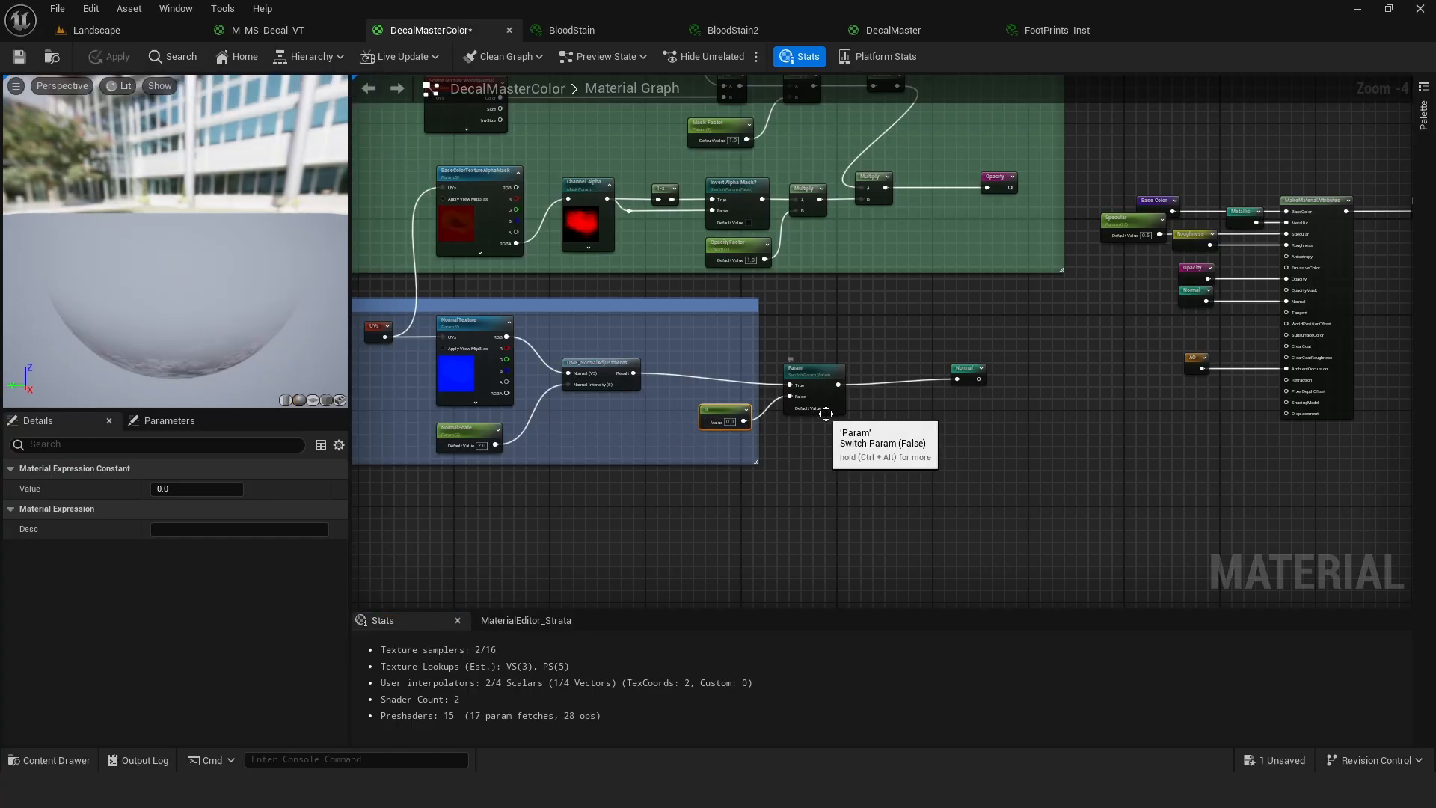
Inspect the shading of the BloodStain3 decal in the Landscape level from different angles.
click(94, 31)
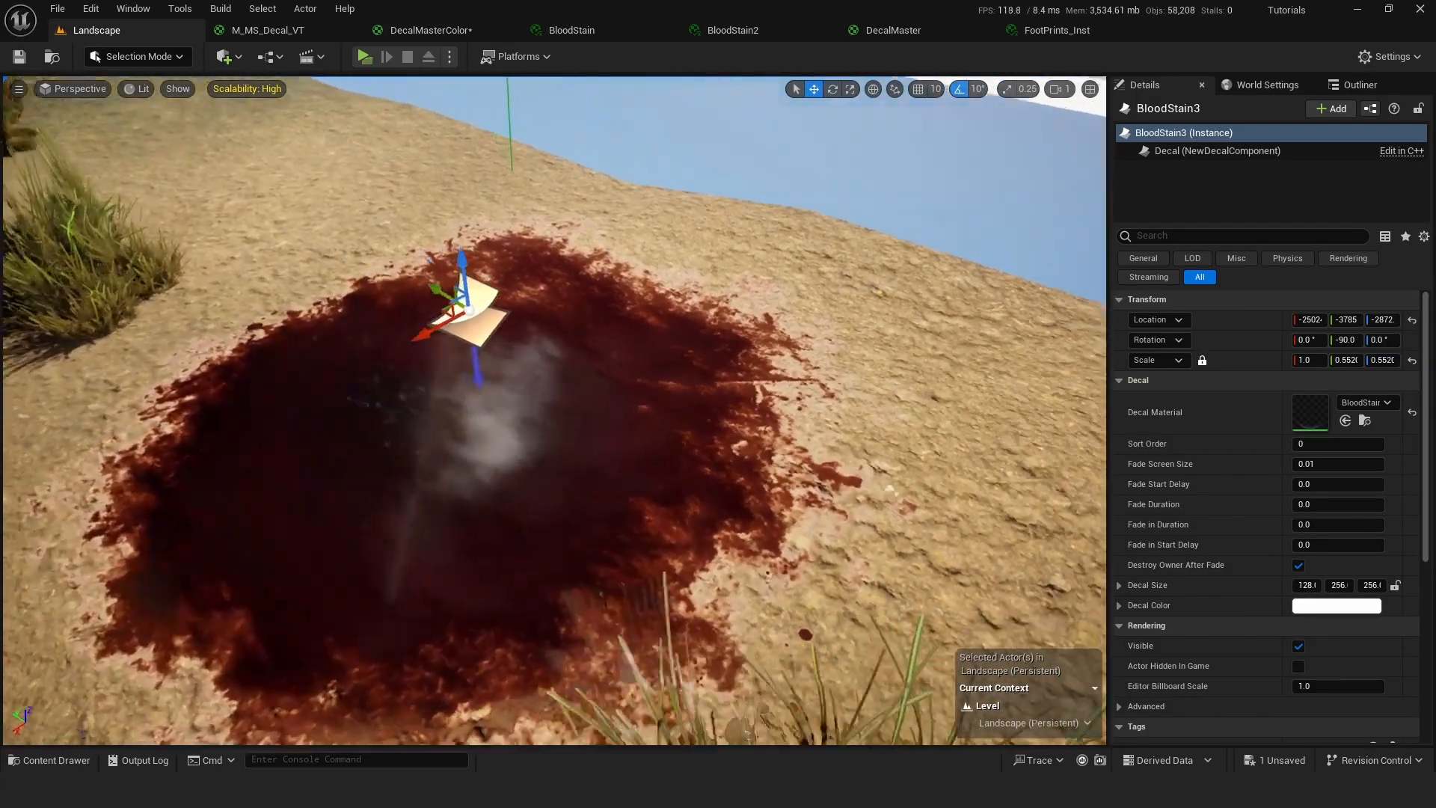
right_drag(497, 519, 569, 519)
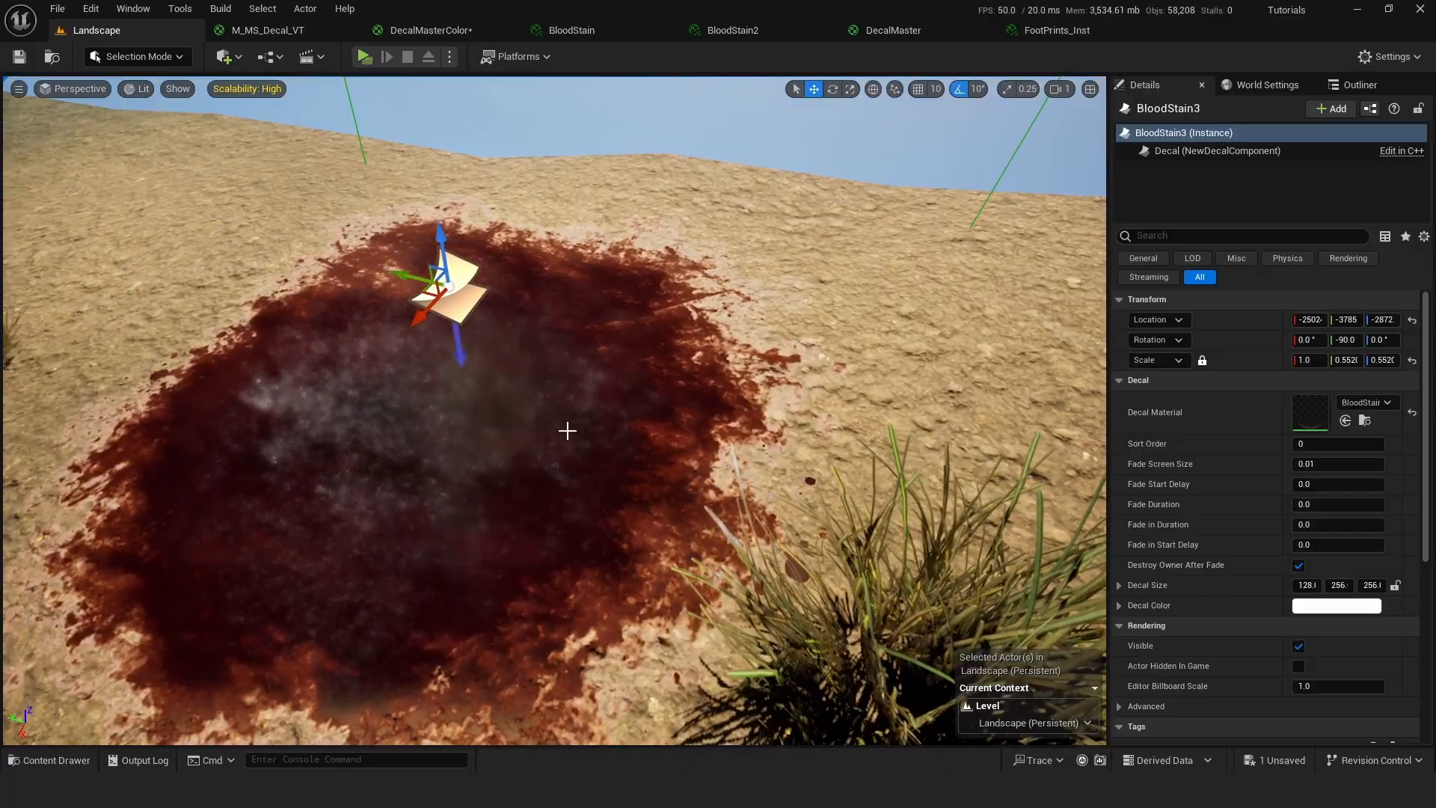
right_drag(568, 430, 441, 442)
Add a GetMaterialAttributes node below the Normal comment group in the DecalMasterColor graph.
click(420, 31)
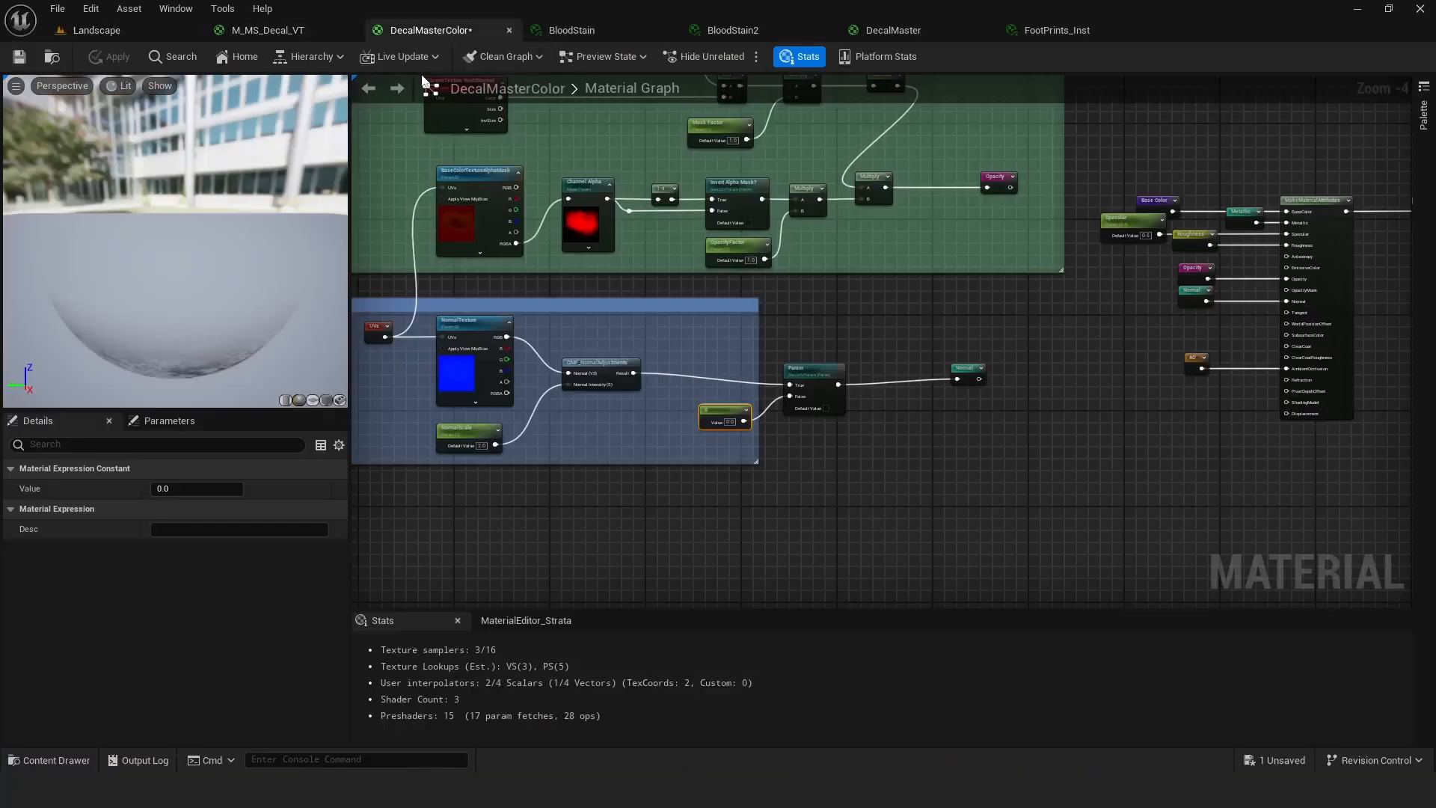
right_click(642, 484)
text(get ma)
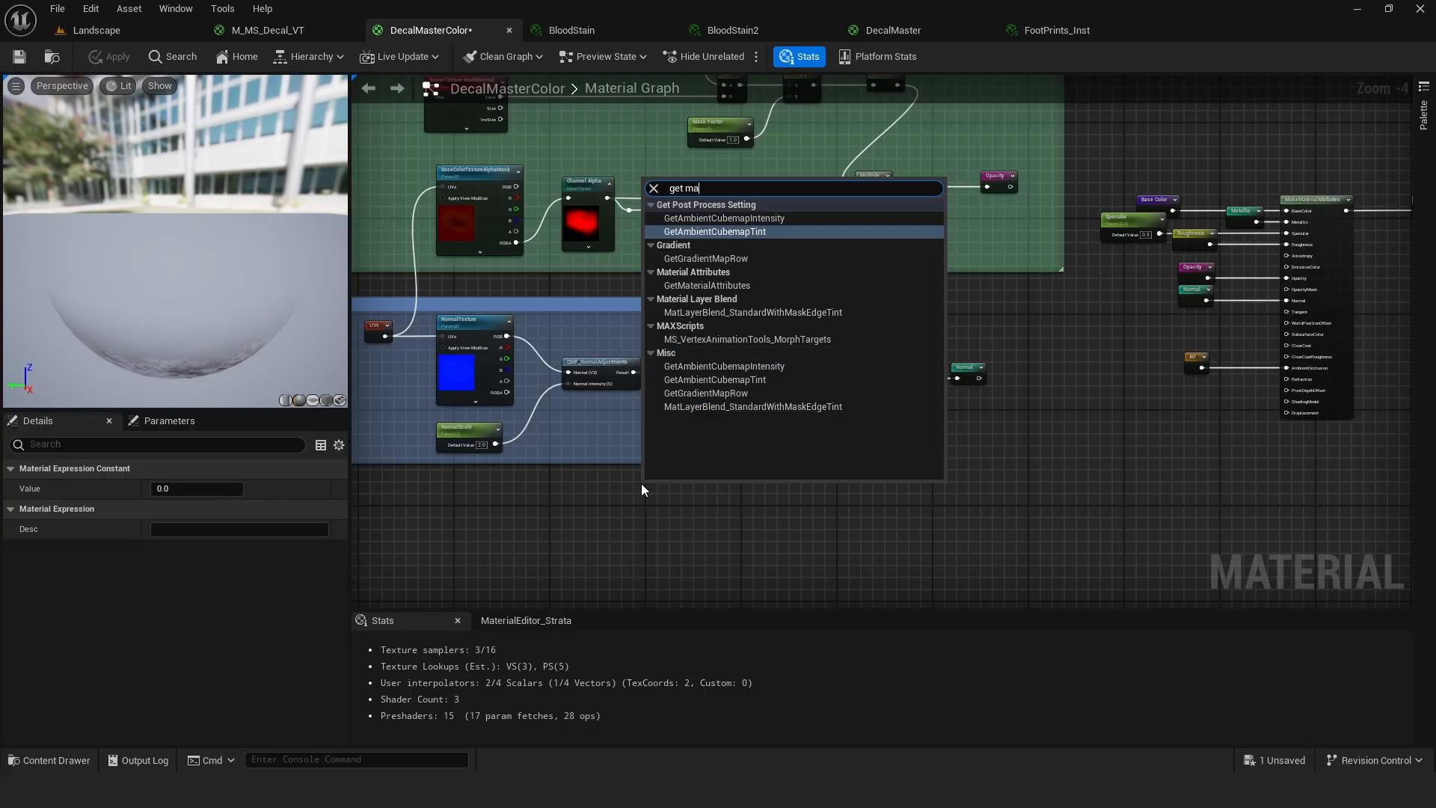
text(terial)
key(Return)
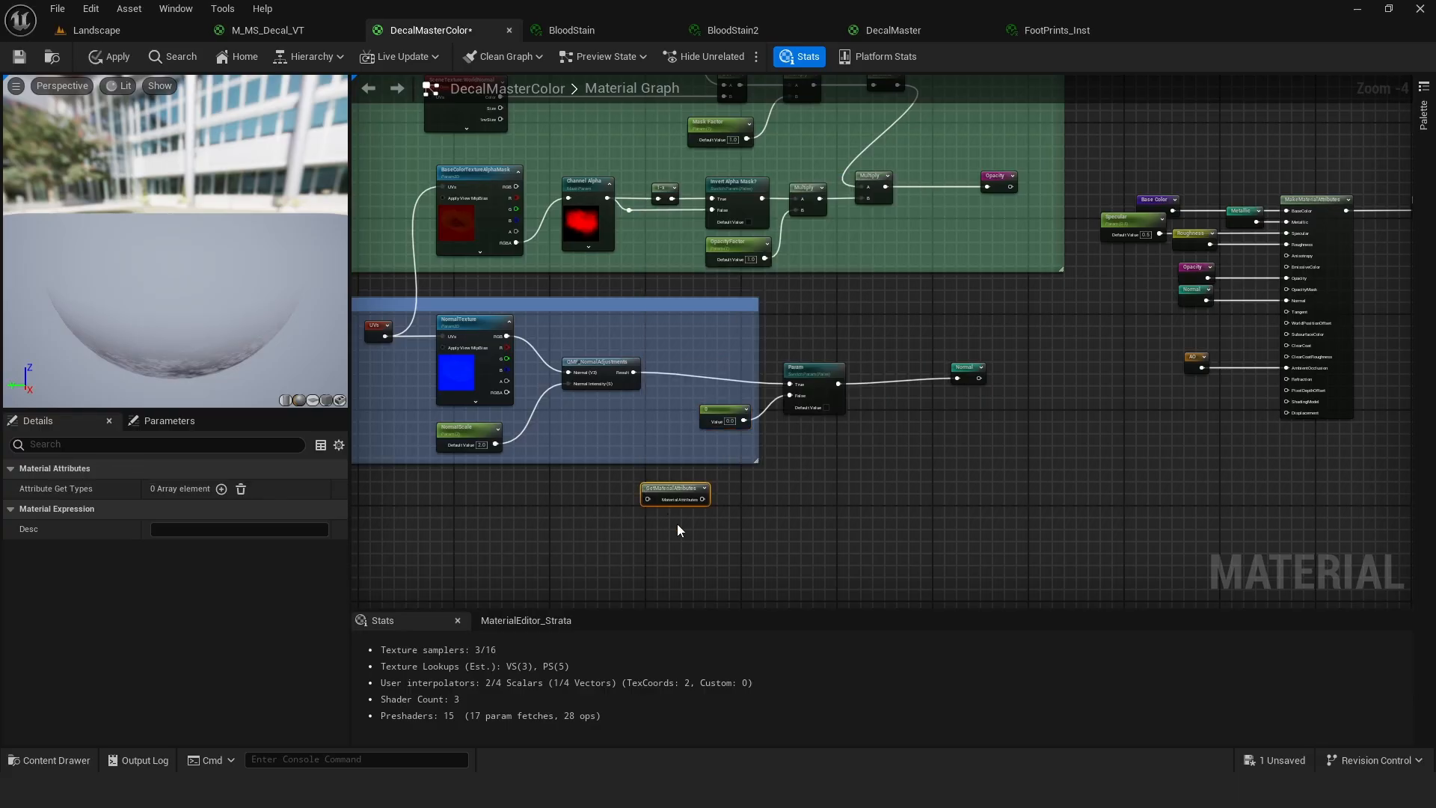
Give GetMaterialAttributes a Normal attribute and wire it to the static switch's False input in place of the constant.
click(220, 488)
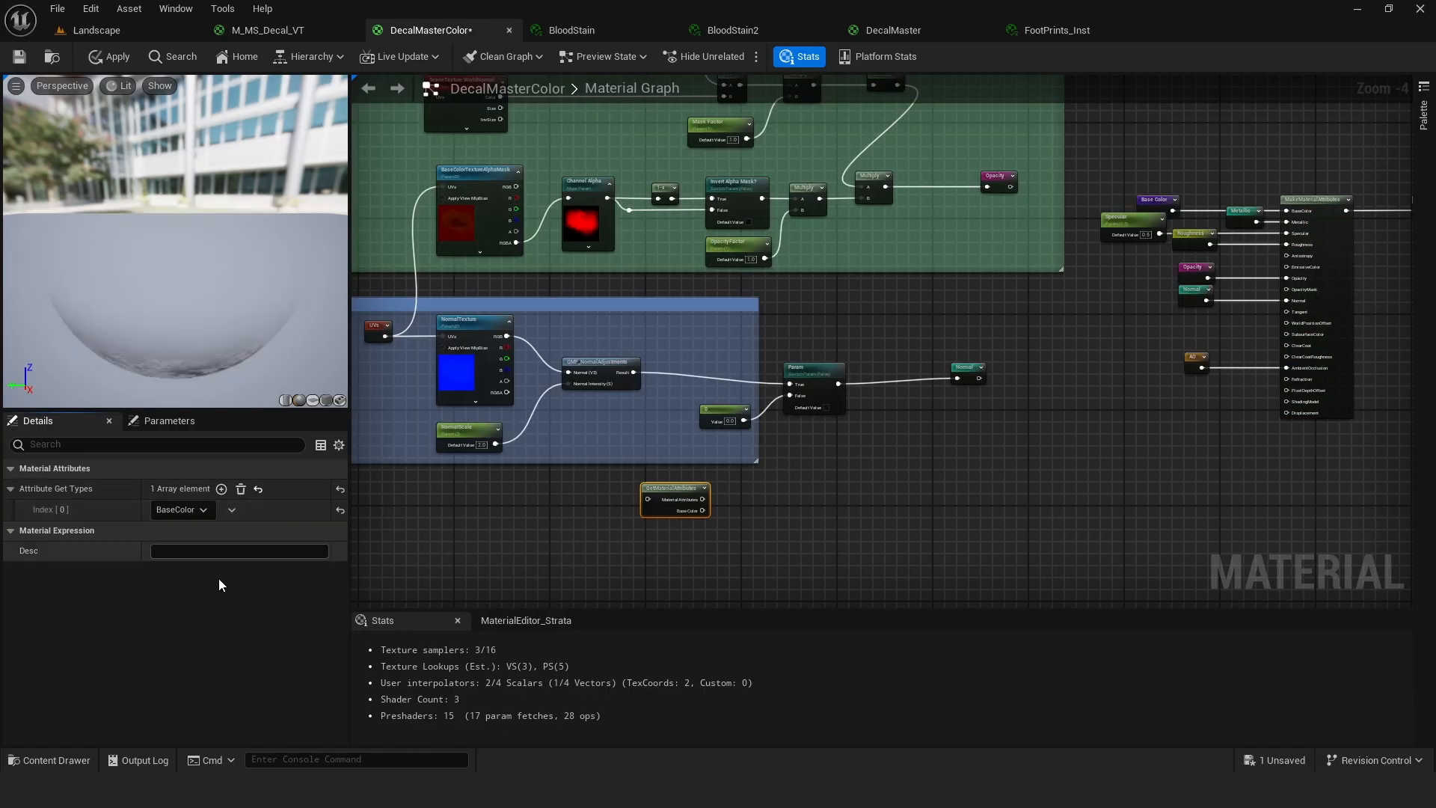
click(191, 510)
click(192, 301)
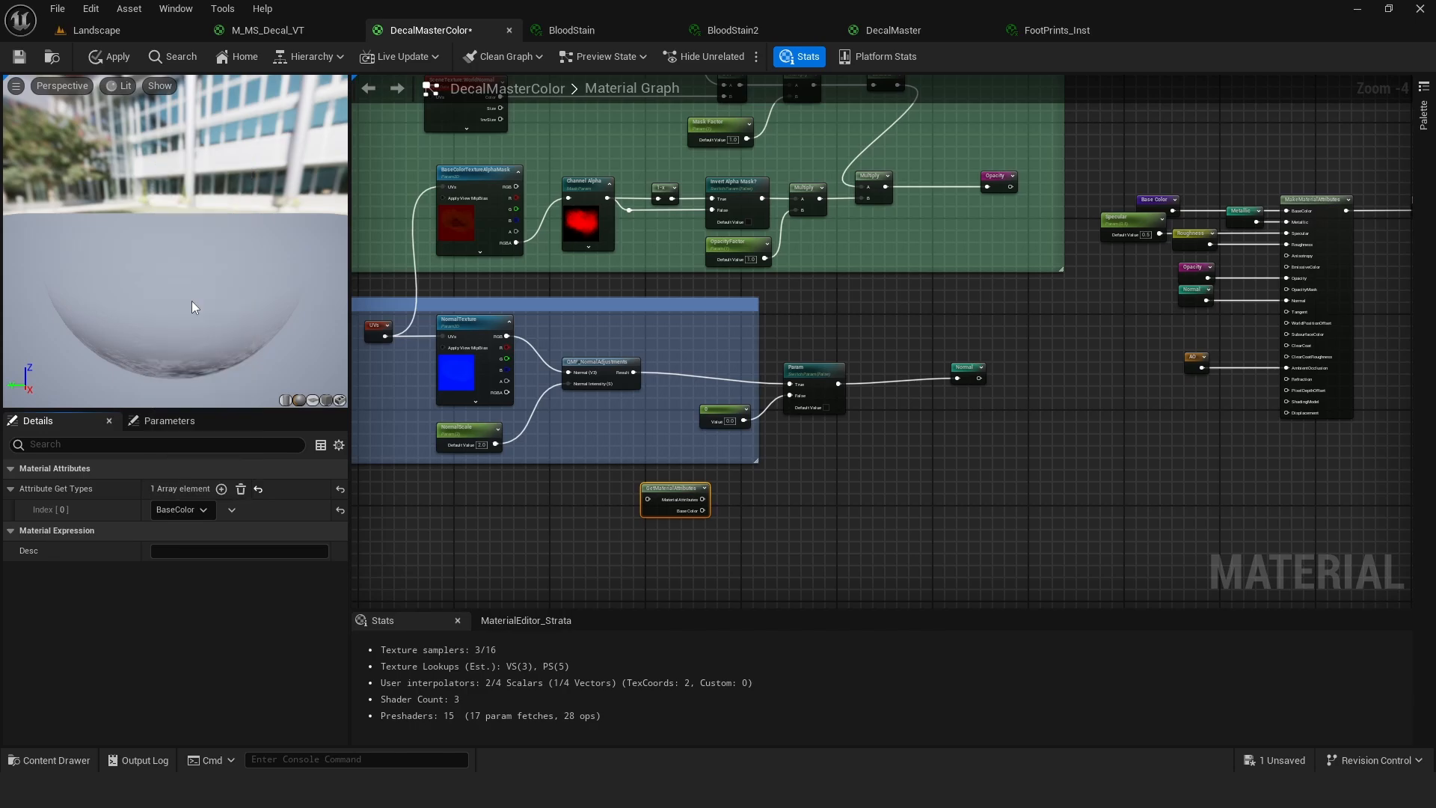
drag(703, 511, 791, 398)
click(727, 419)
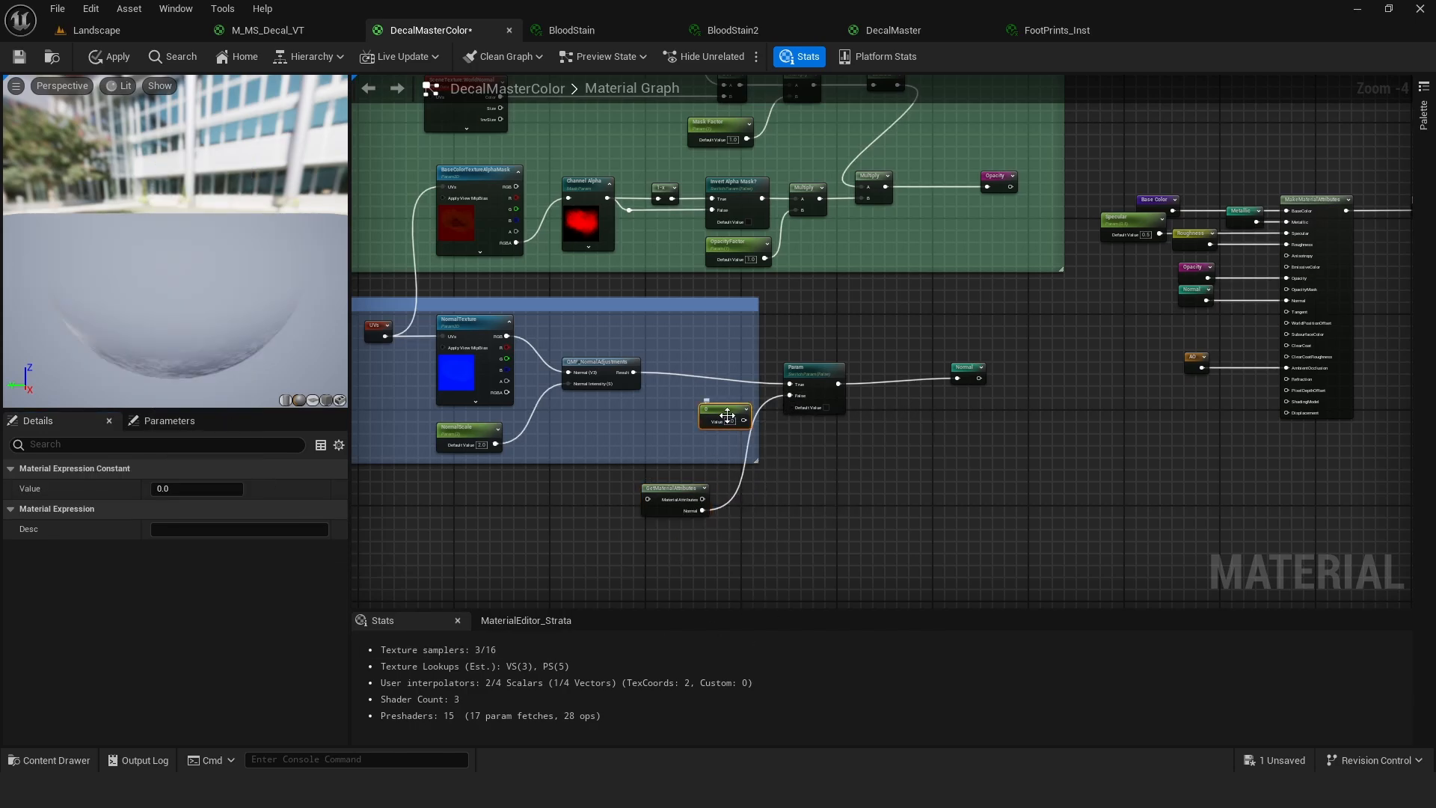
Check the BloodStain3 decal on the sand in the Landscape level from near and far.
click(119, 36)
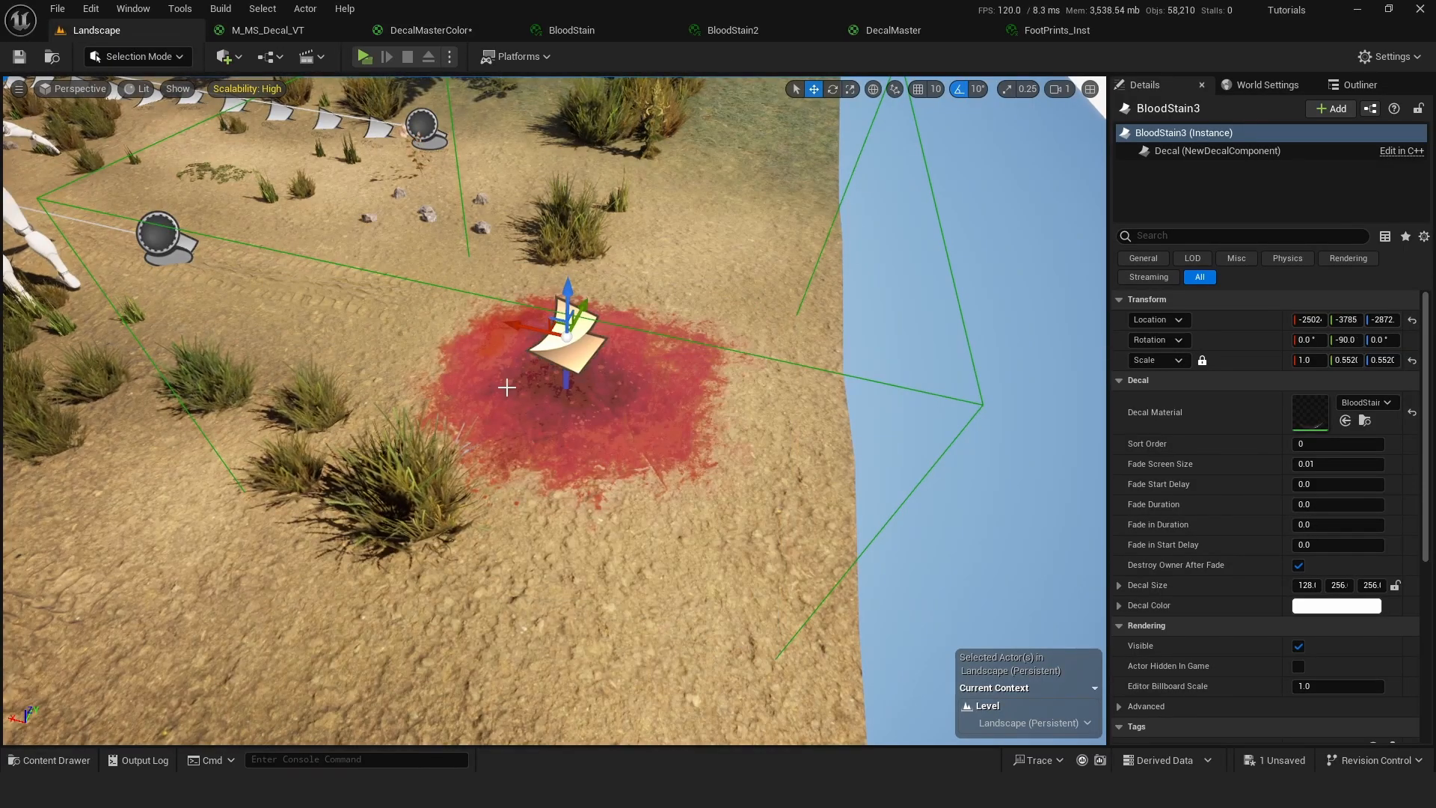
key(w)
right_drag(507, 387, 546, 413)
scroll(506, 388, down, 2)
key(a)
key(d)
key(a)
key(s)
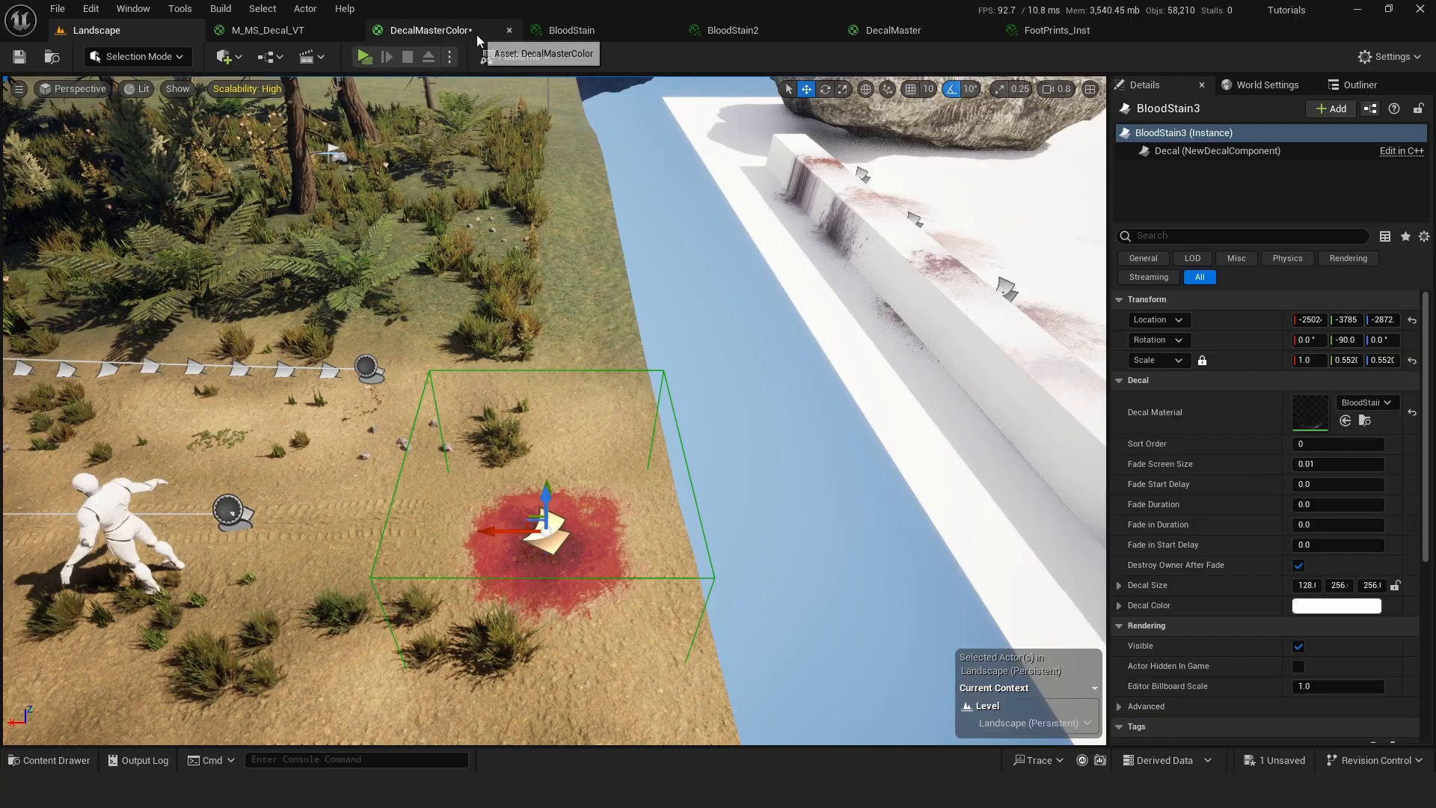
Compare the overall node layout of the DecalMasterColor graph with that of the DecalMaster graph.
click(423, 31)
right_drag(576, 119, 589, 129)
scroll(725, 231, down, 3)
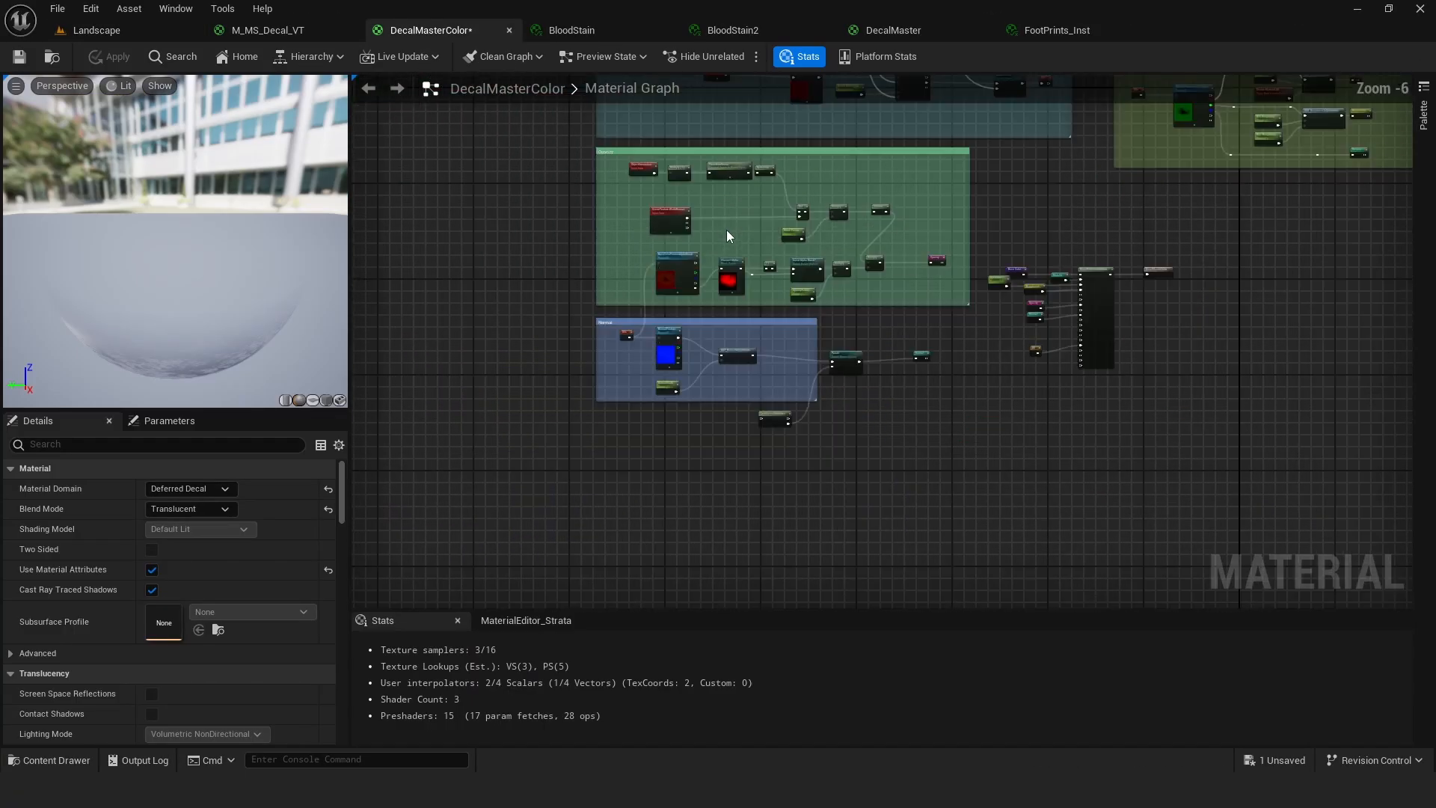
right_drag(740, 232, 707, 278)
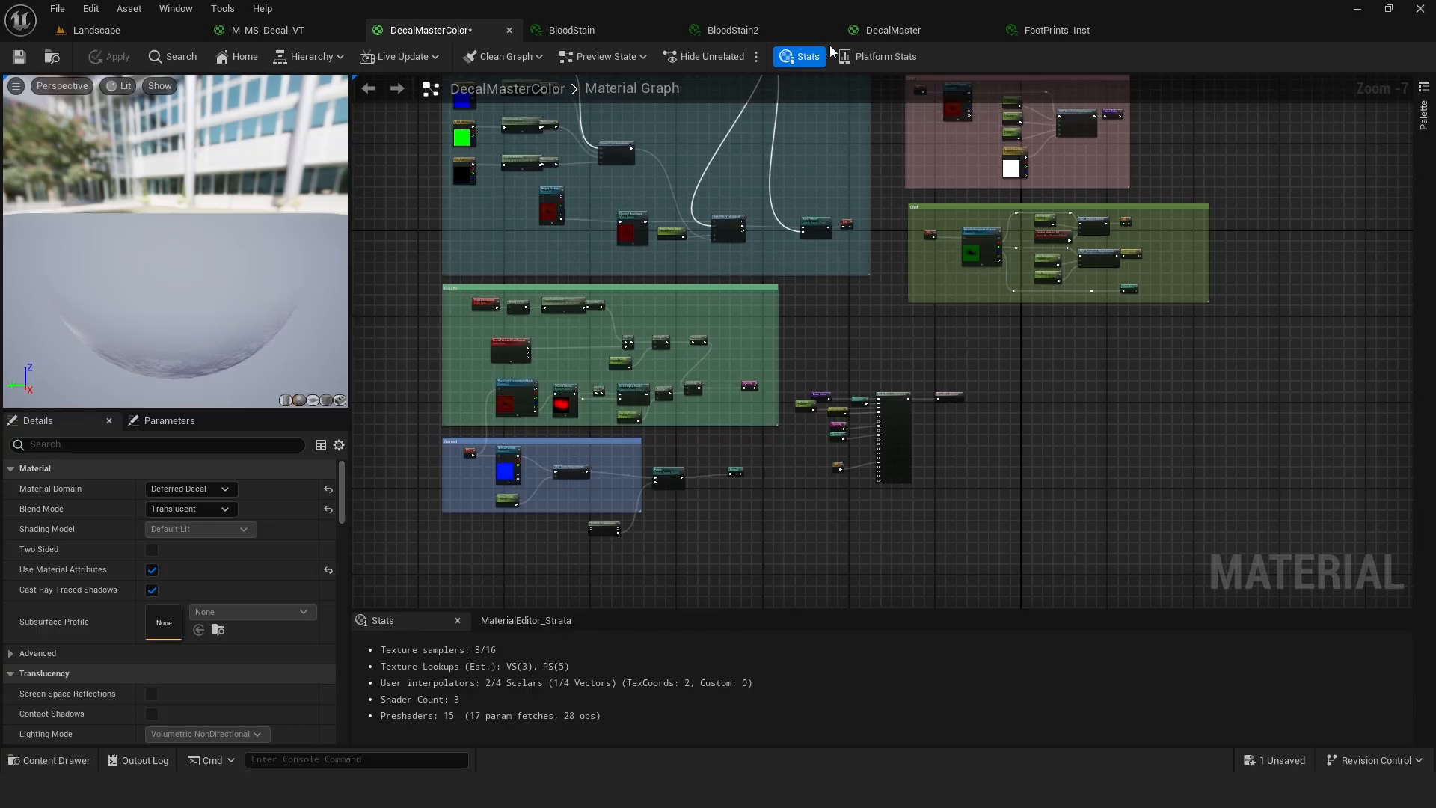
click(894, 30)
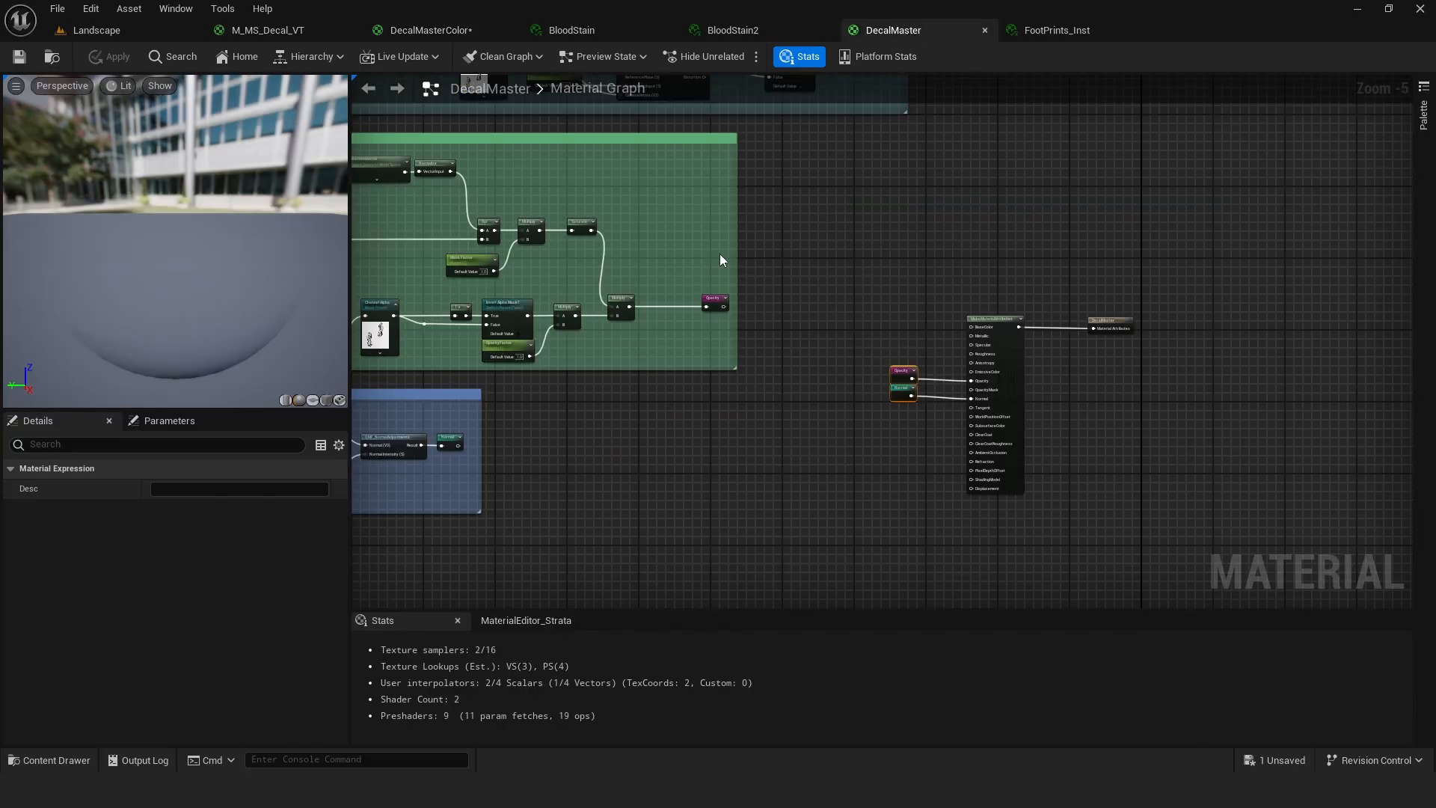
right_drag(721, 257, 849, 265)
scroll(961, 260, down, 1)
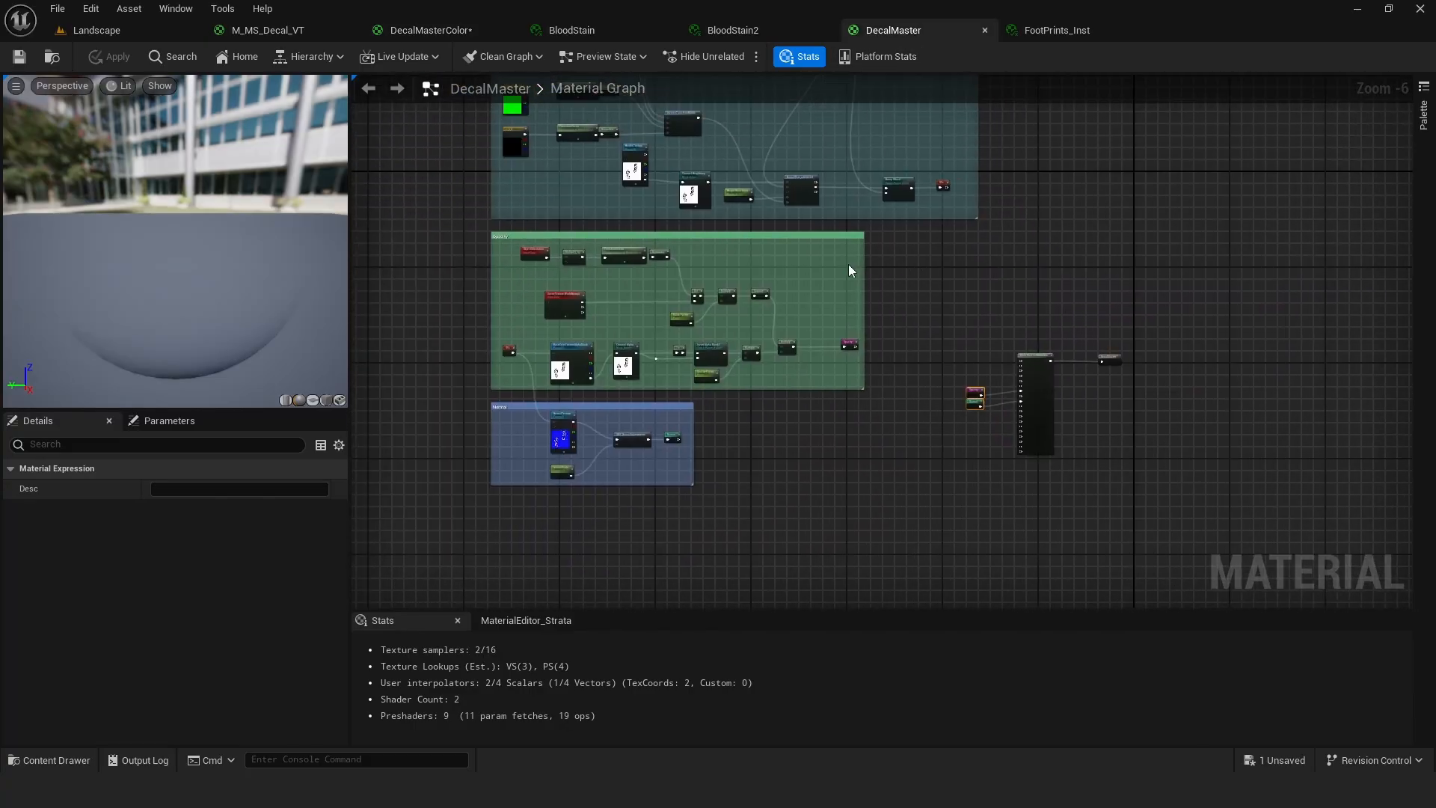
Return to the Landscape level and frame the BloodStain3 decal.
click(222, 58)
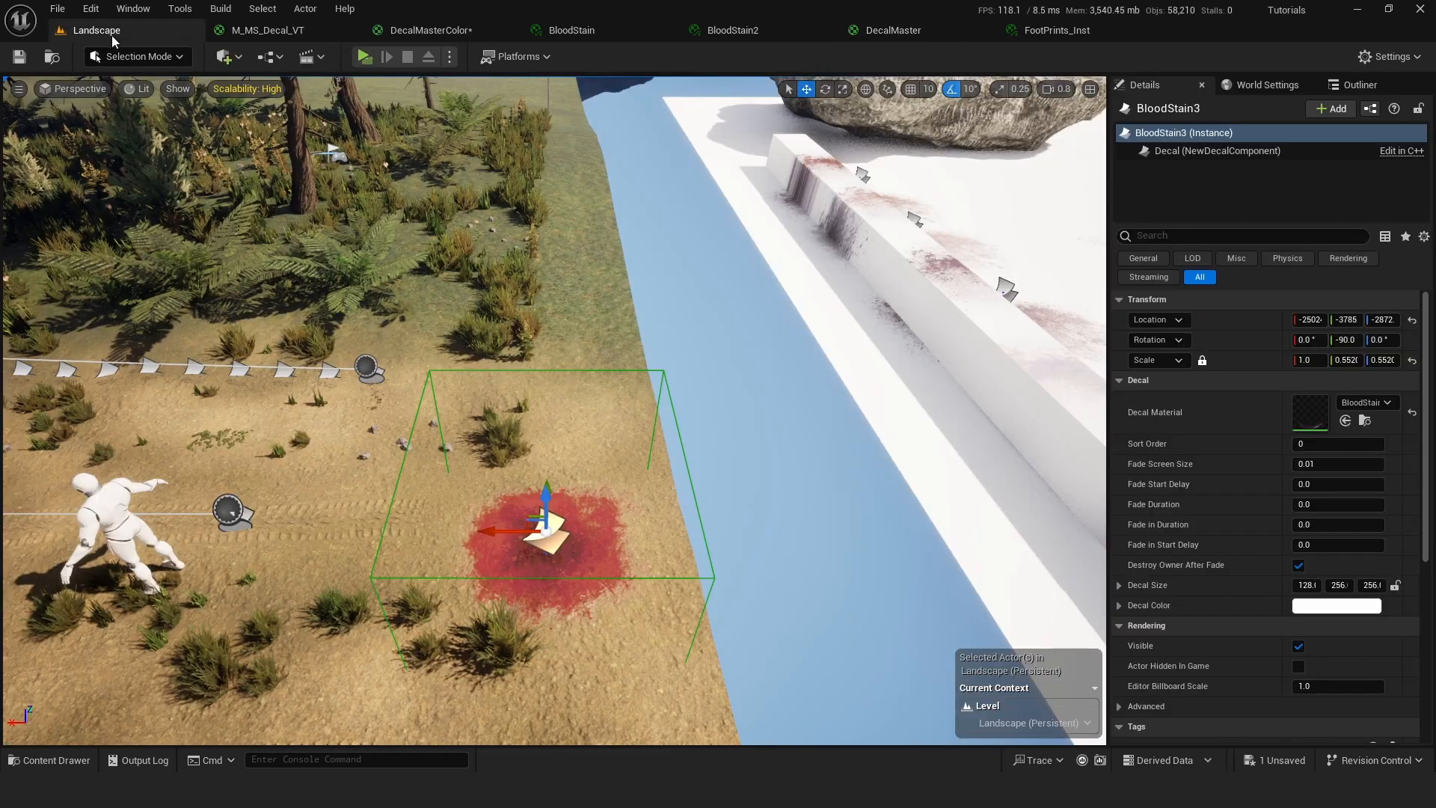
right_drag(373, 502, 297, 519)
key(f)
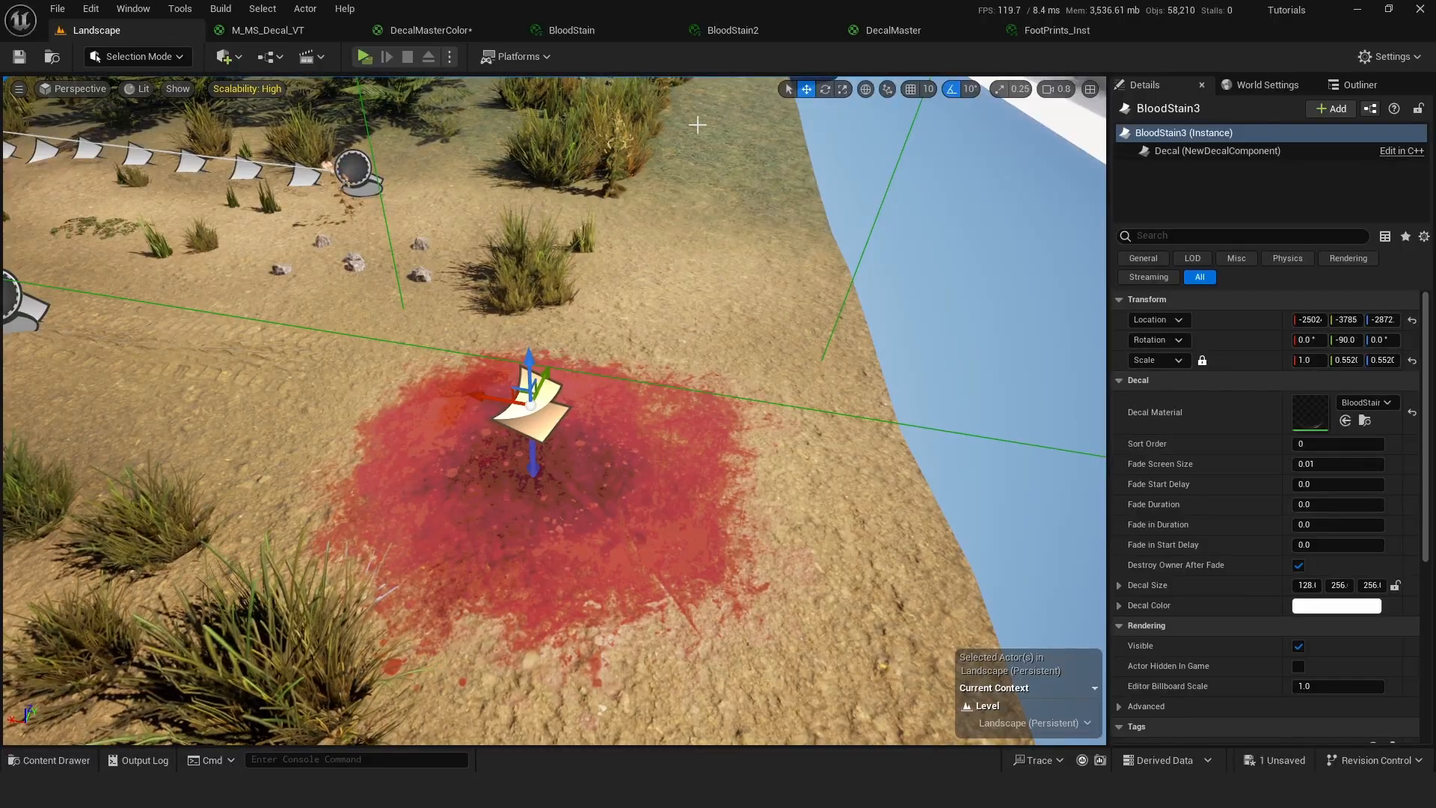
Disconnect the Normal reroute from MakeMaterialAttributes in DecalMasterColor again, apply the change, and switch back to the Landscape level.
click(439, 31)
scroll(877, 380, up, 5)
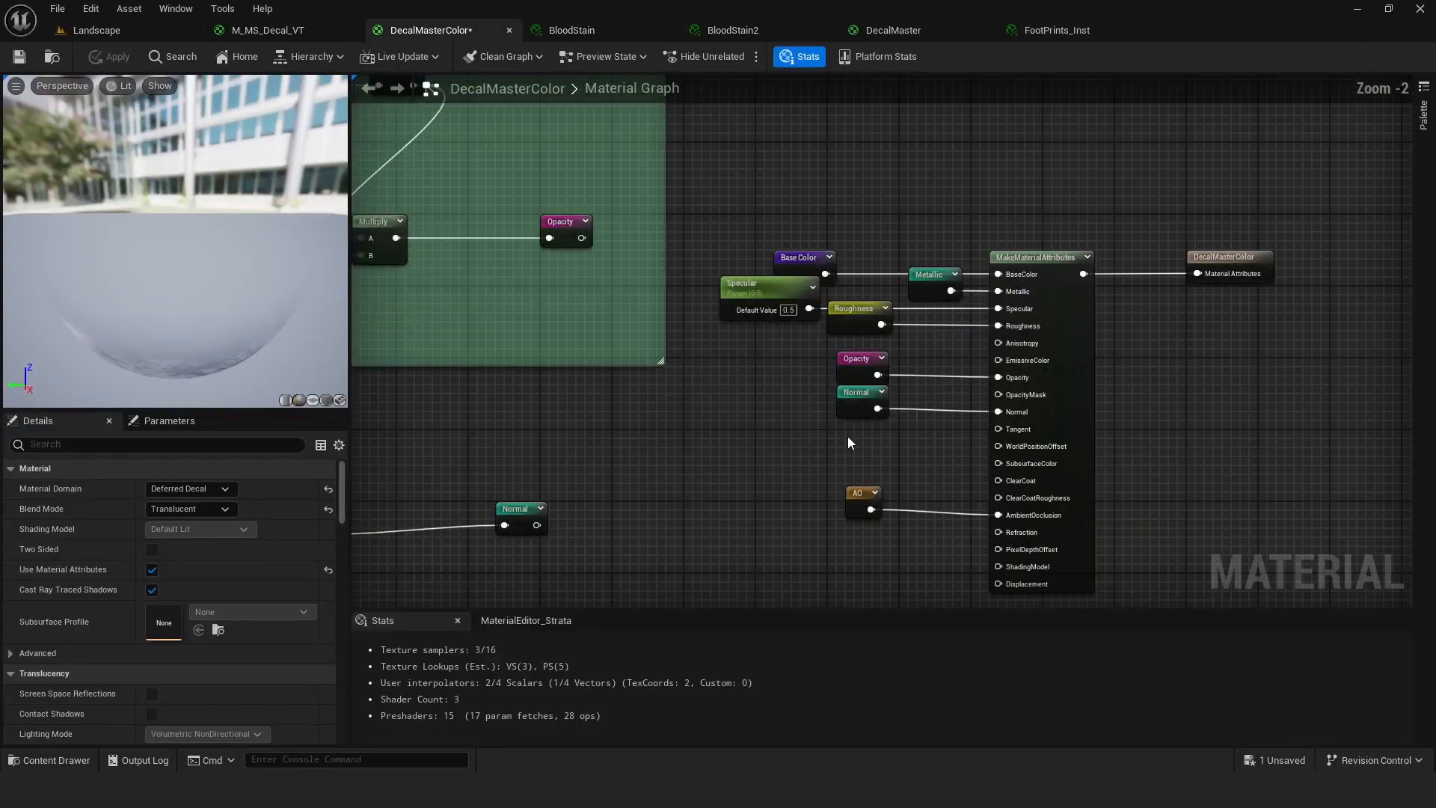
right_click(876, 408)
click(949, 498)
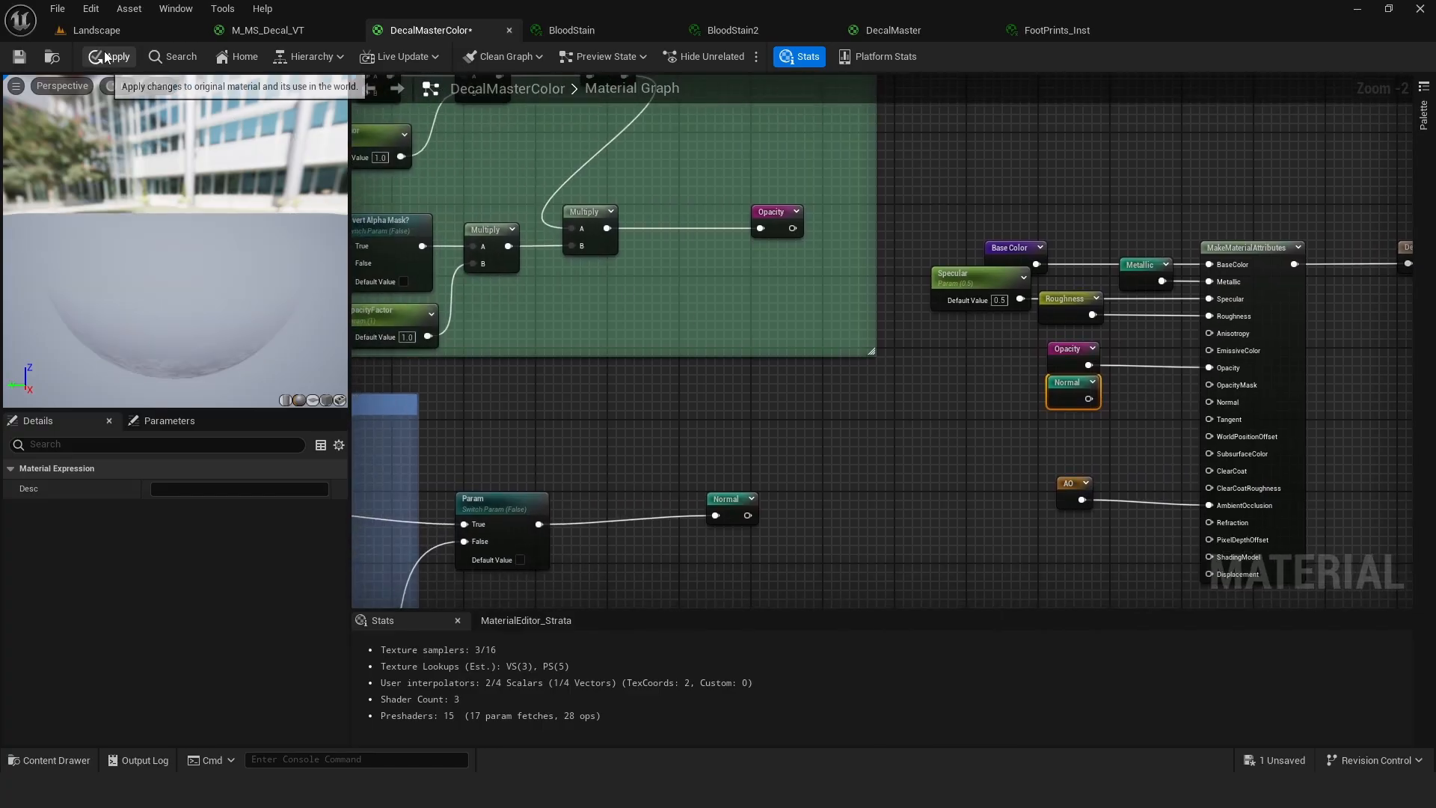
click(97, 30)
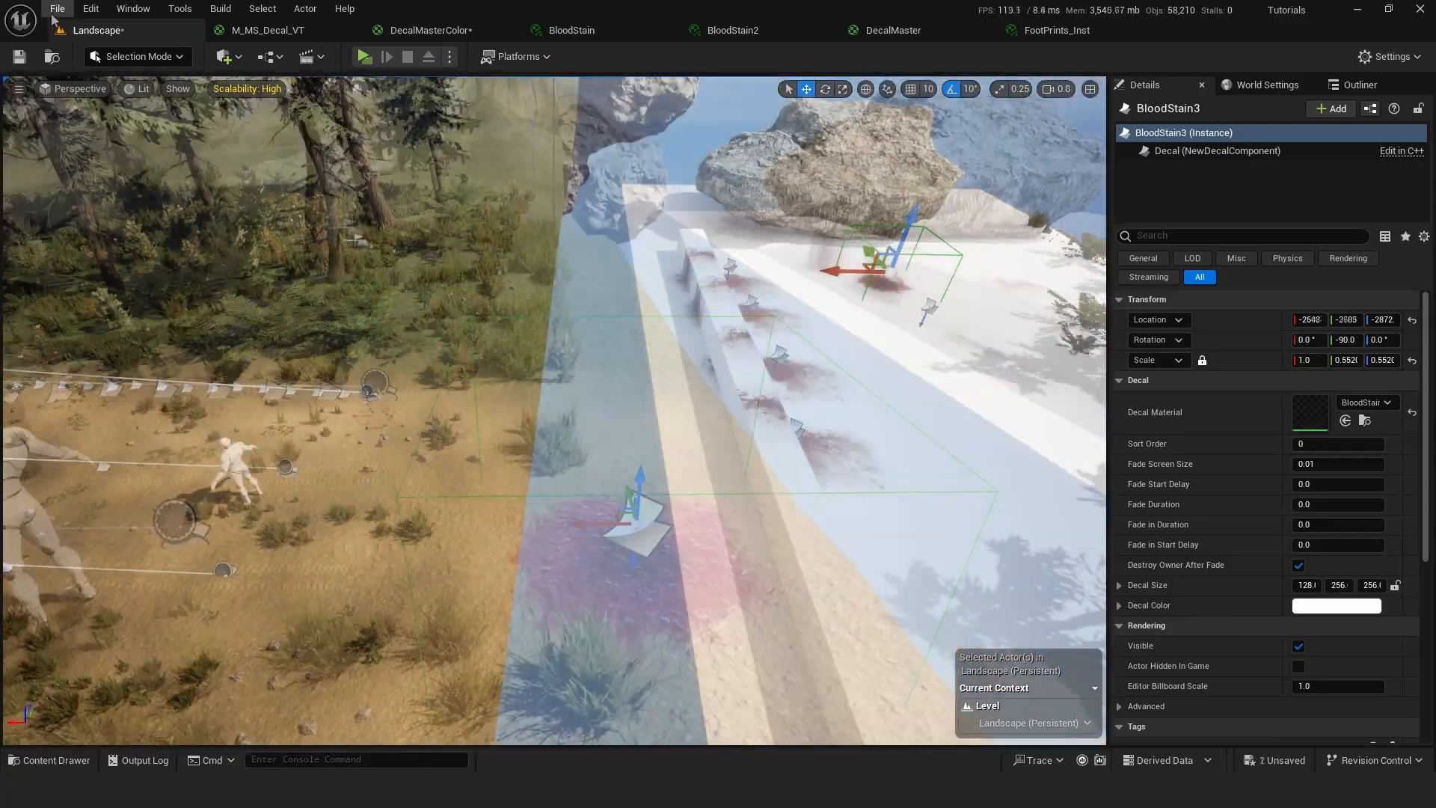
Save the Landscape level together with all modified assets.
click(57, 9)
click(104, 218)
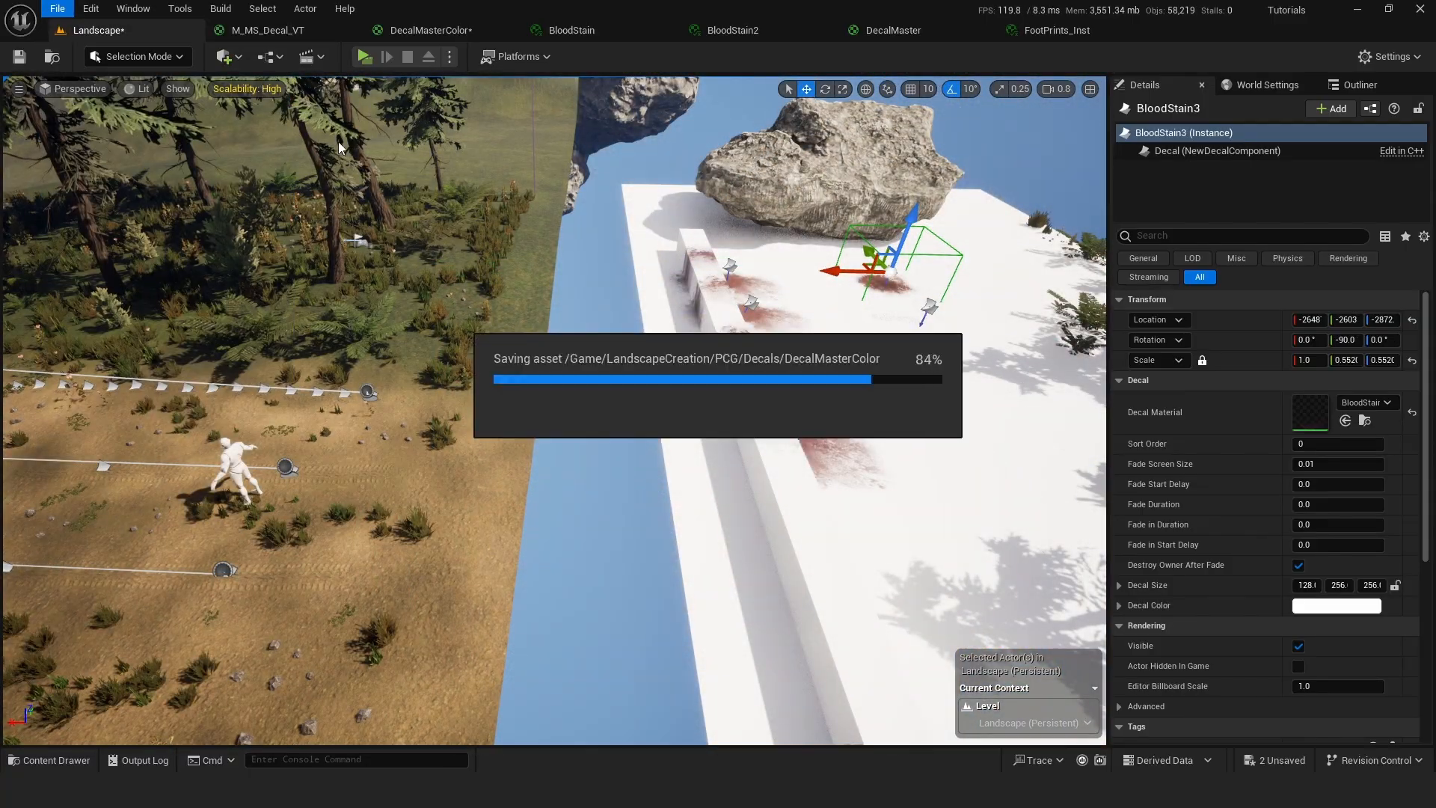
click(428, 30)
Examine the blood stain and footprint decals on the white platform and the track decals on the sand from several angles.
drag(1089, 401, 1209, 402)
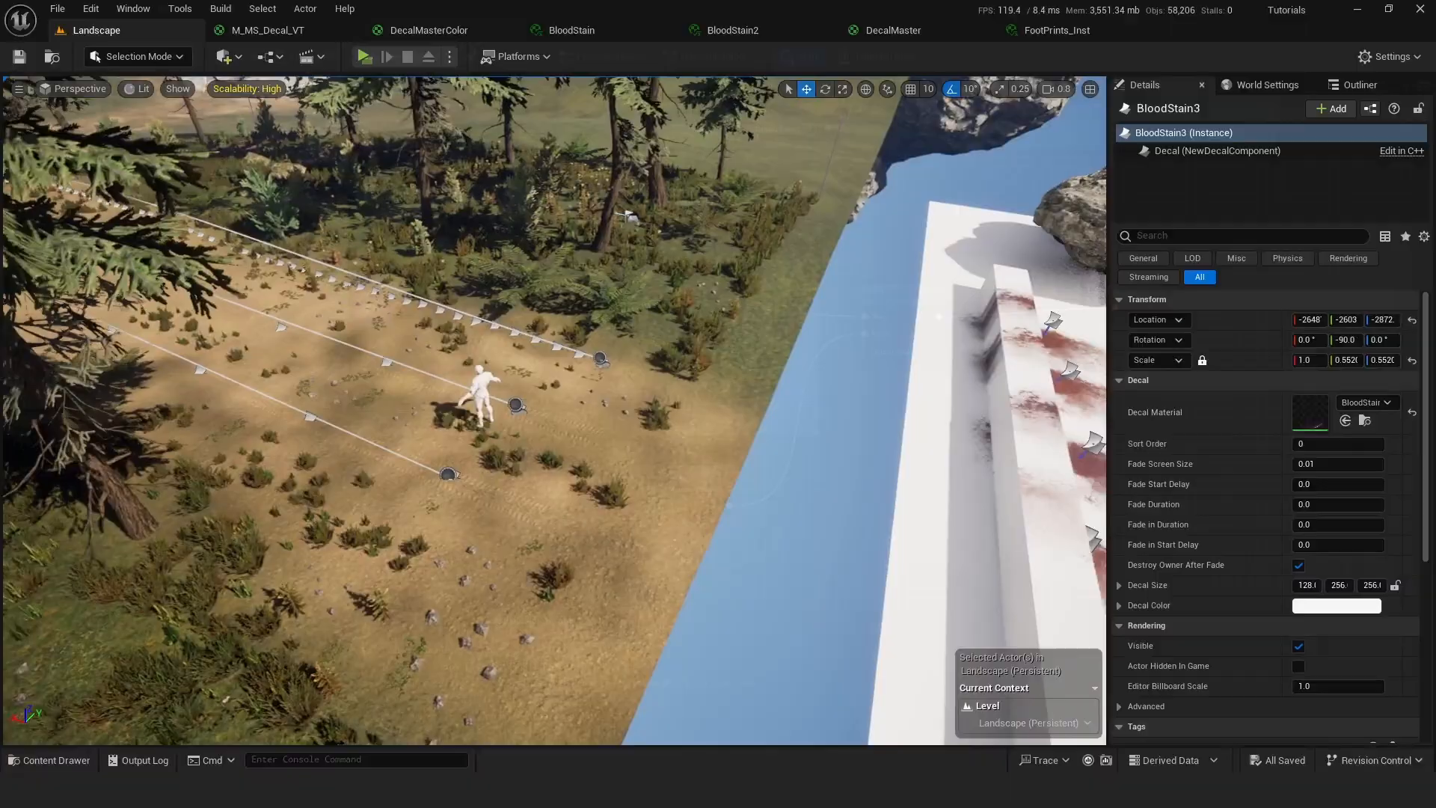
right_drag(554, 412, 565, 449)
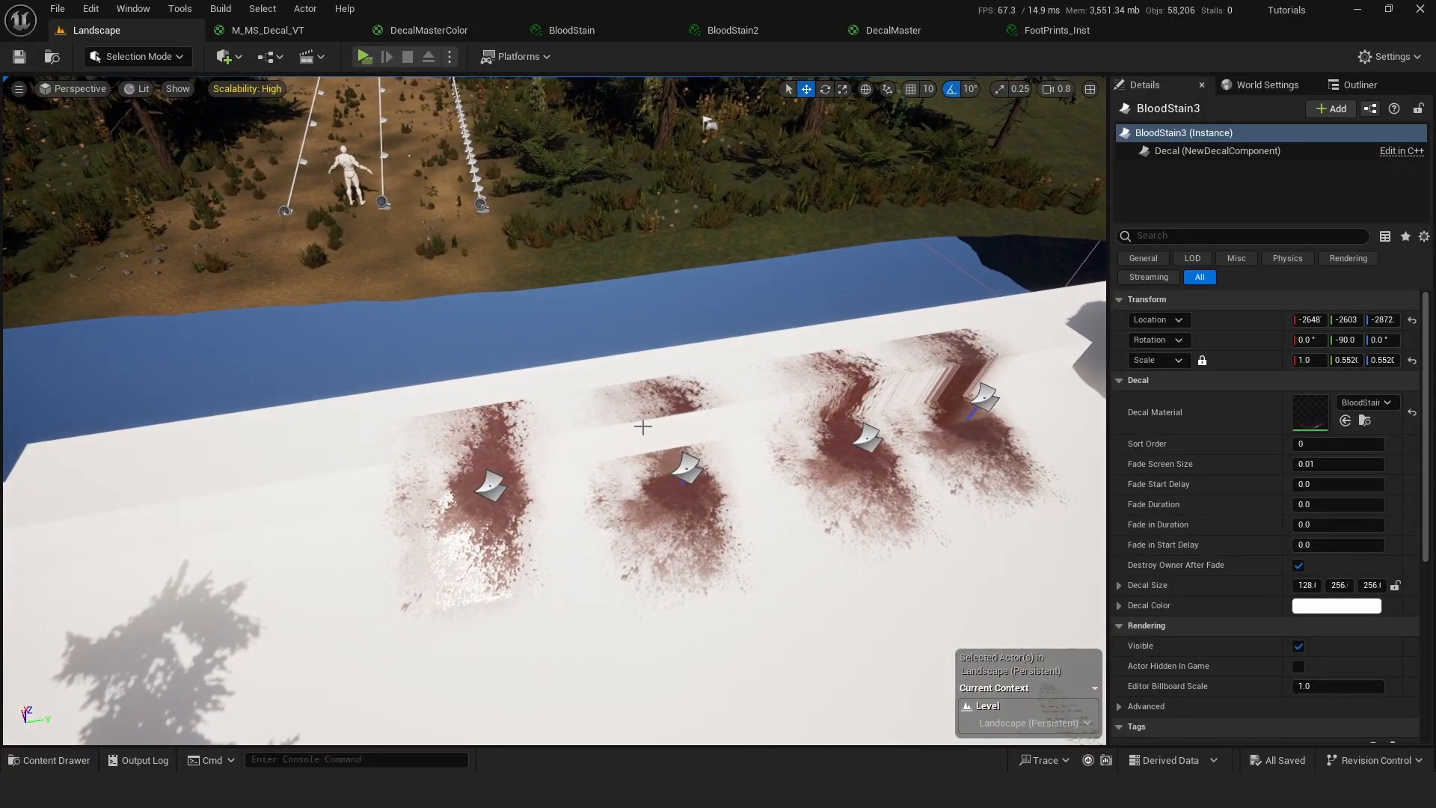
right_drag(453, 513, 677, 590)
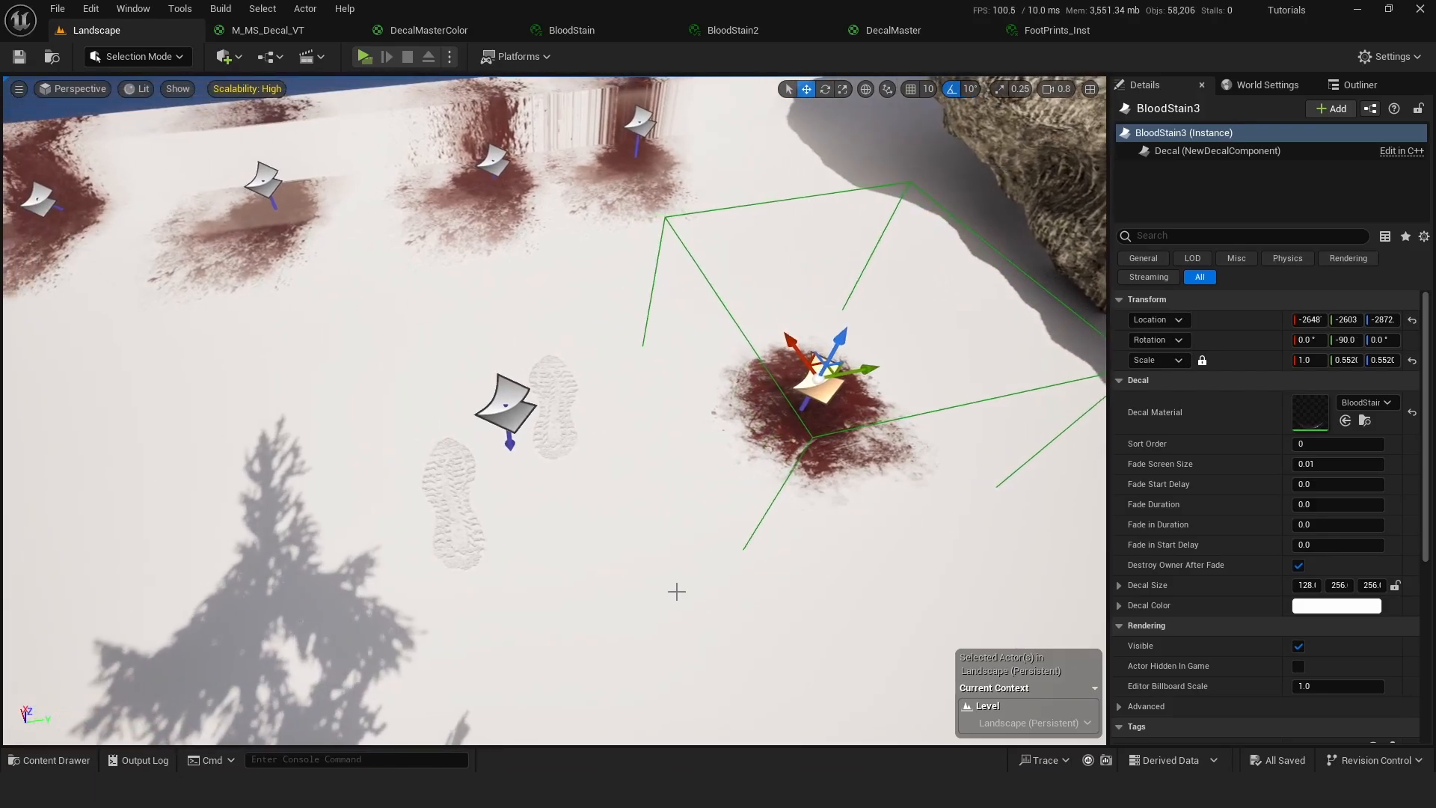
right_drag(395, 370, 524, 347)
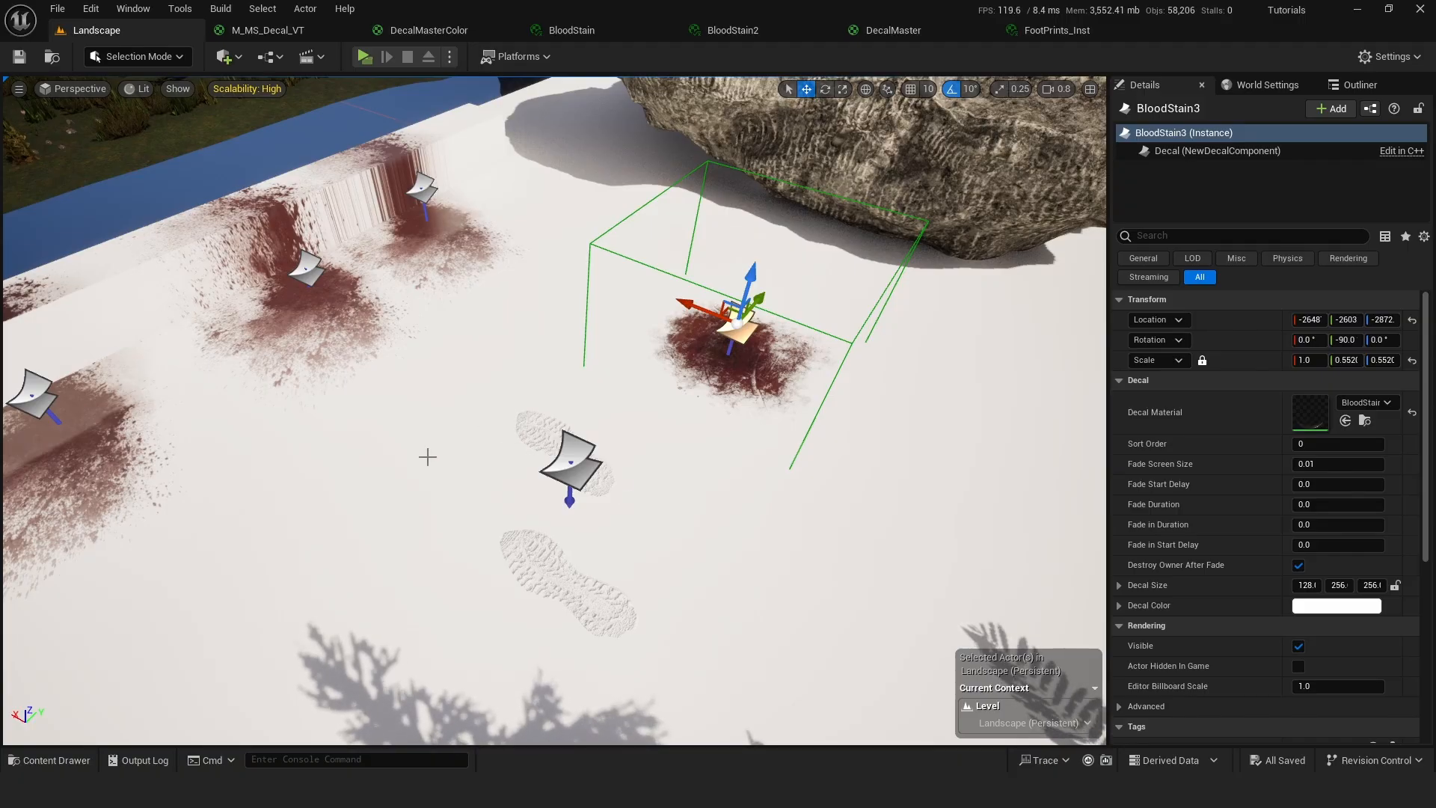
right_drag(428, 457, 359, 404)
mouse_move(501, 557)
right_down()
mouse_move(460, 583)
mouse_move(501, 561)
right_up()
right_drag(441, 500, 224, 520)
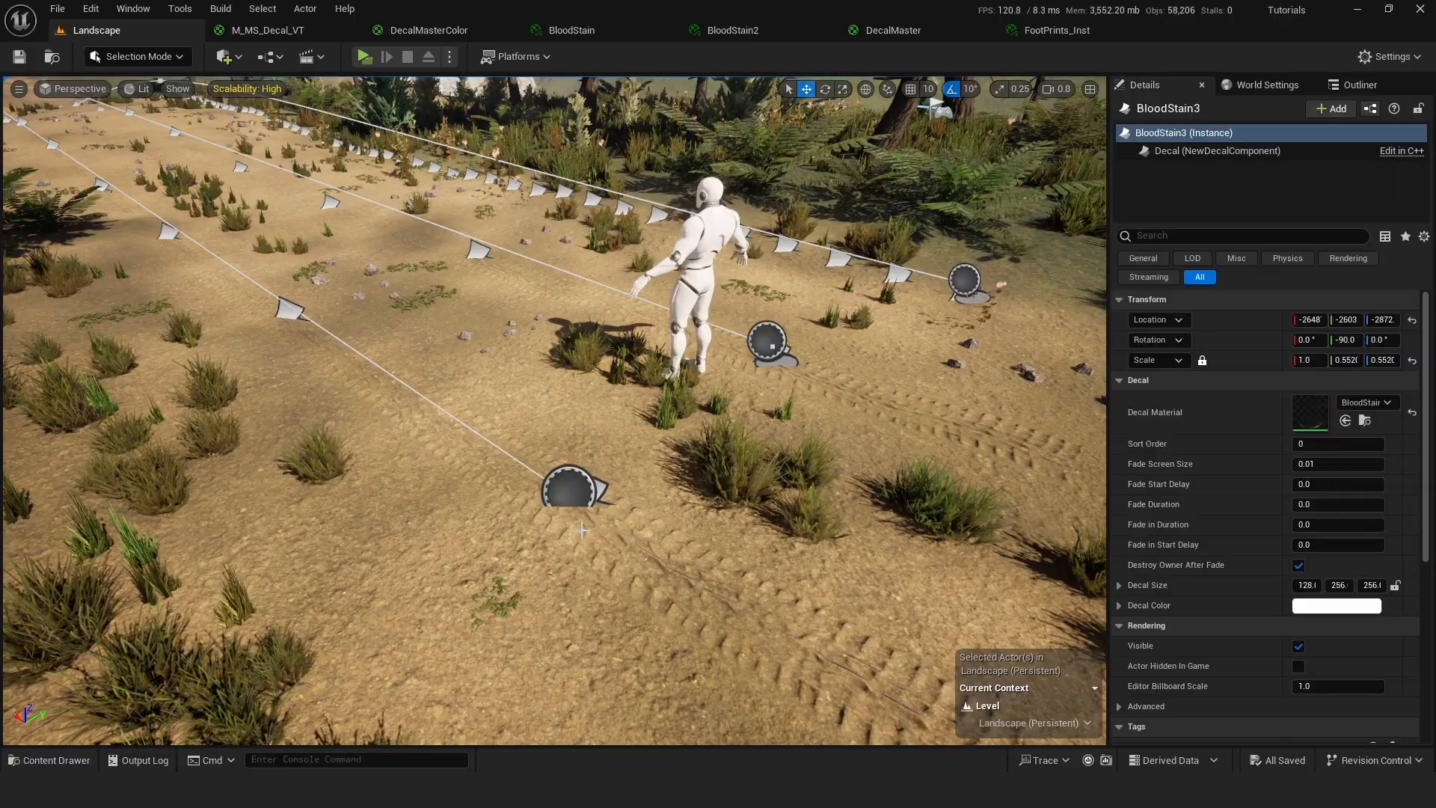
right_drag(603, 547, 545, 519)
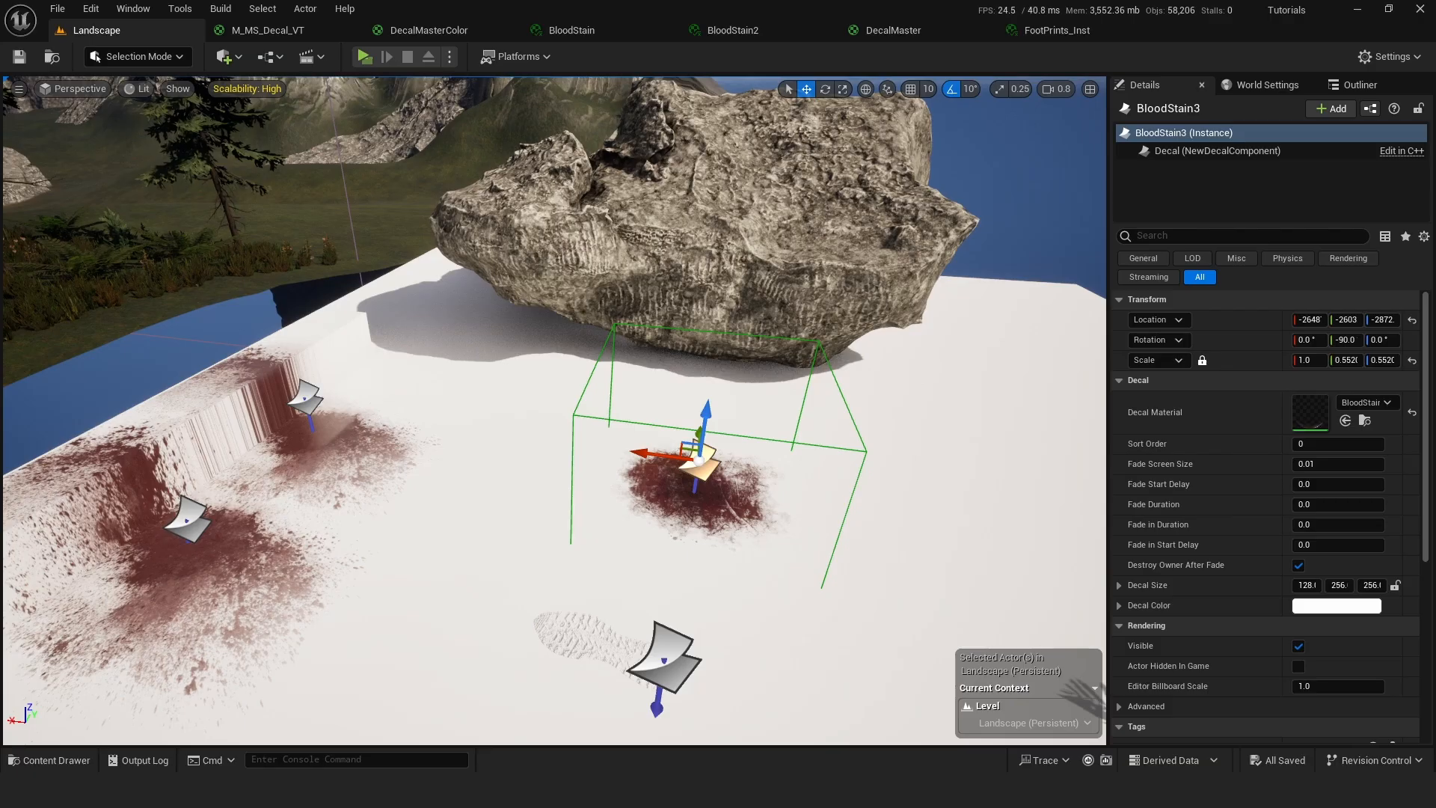
Switch to the Canva design in the browser, maximize its window, and review the footprint images from page 1 down to page 3.
drag(1435, 112, 469, 84)
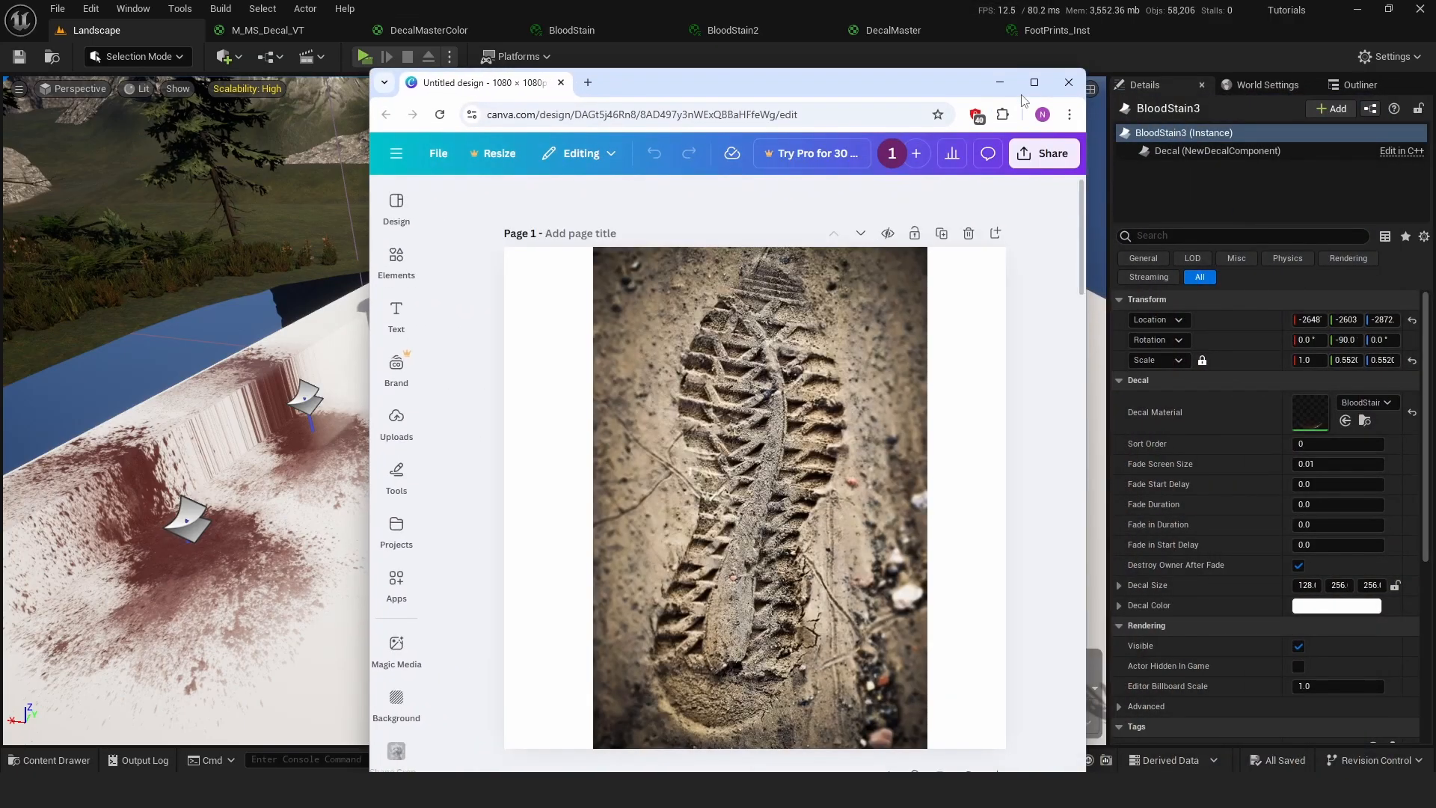
click(1028, 84)
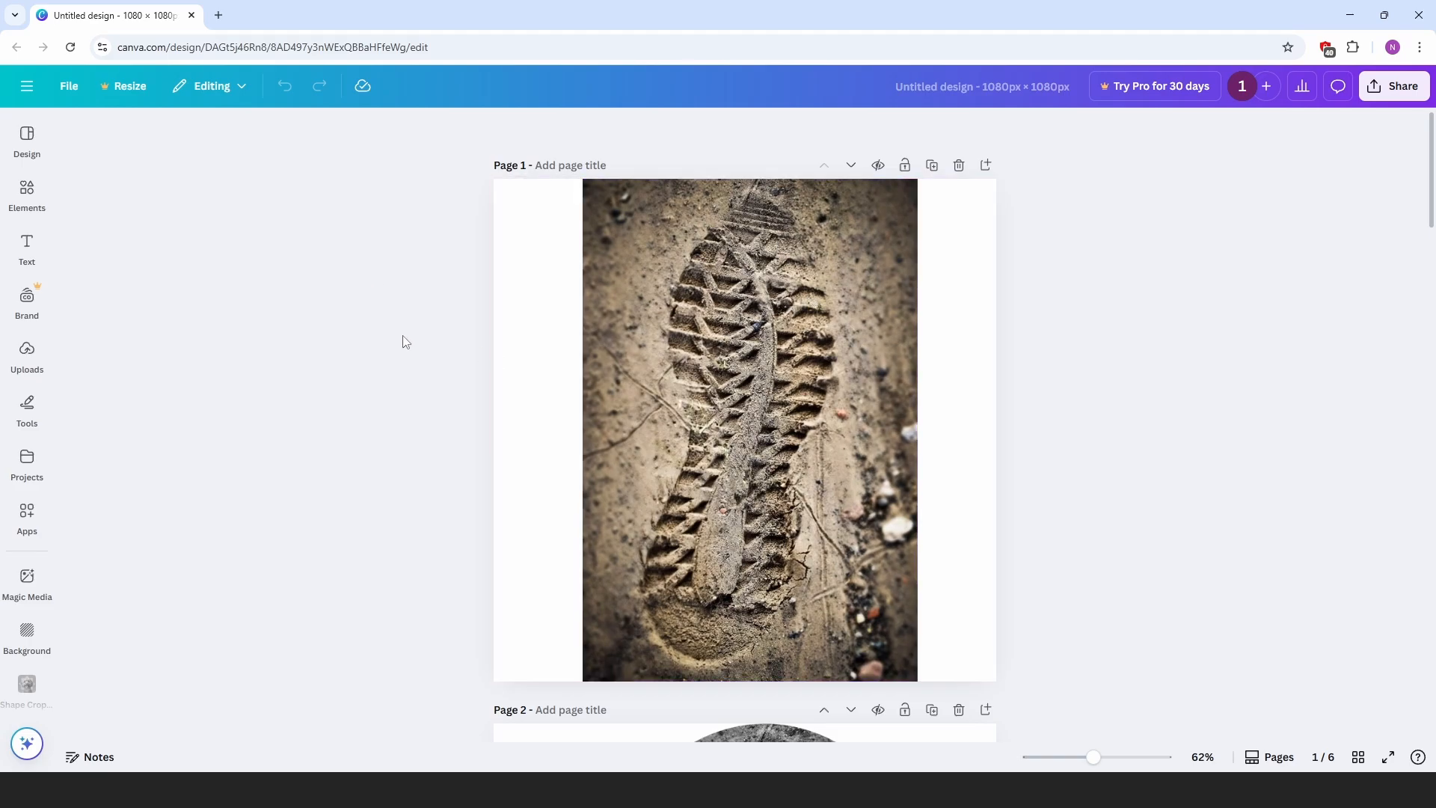
scroll(400, 335, down, 8)
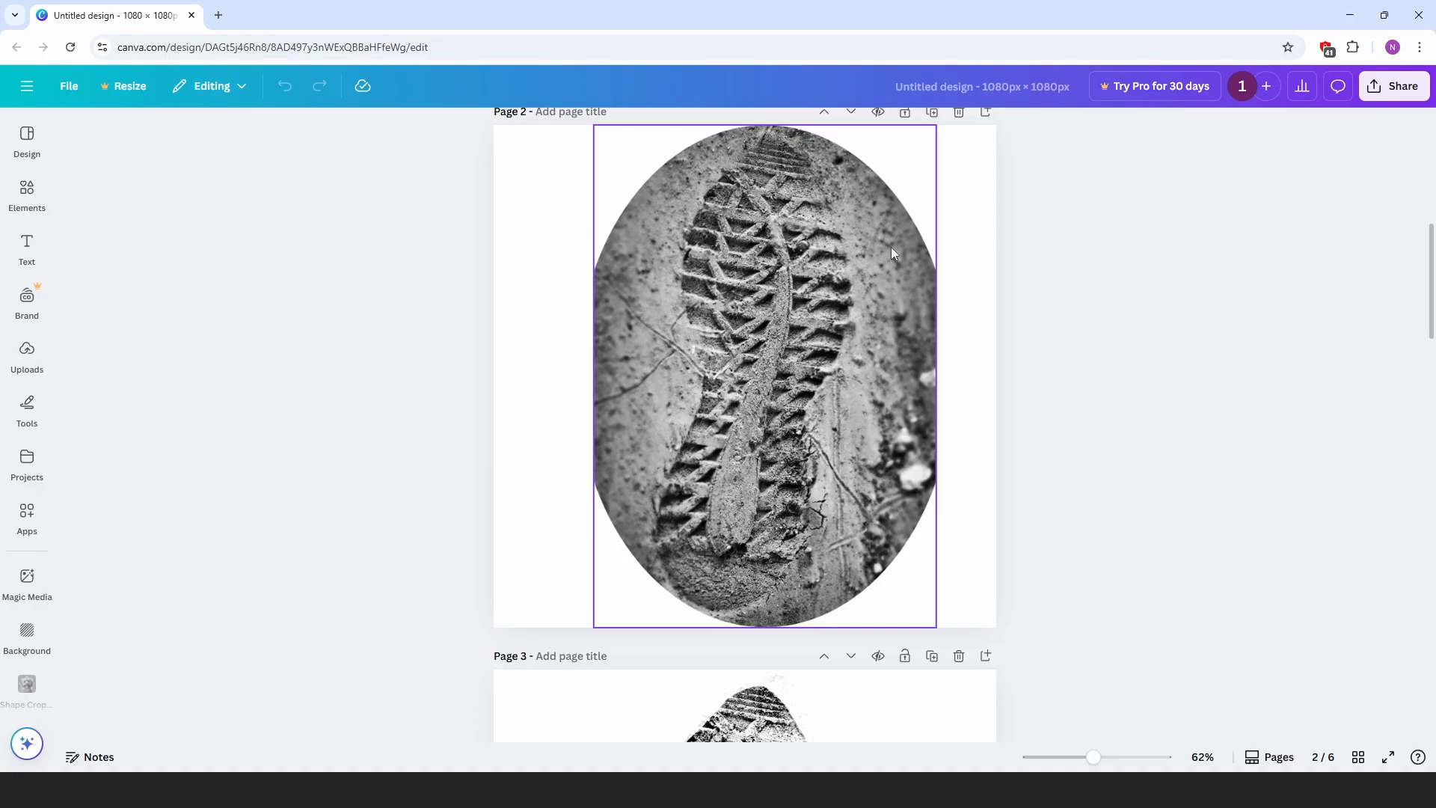
scroll(369, 419, down, 6)
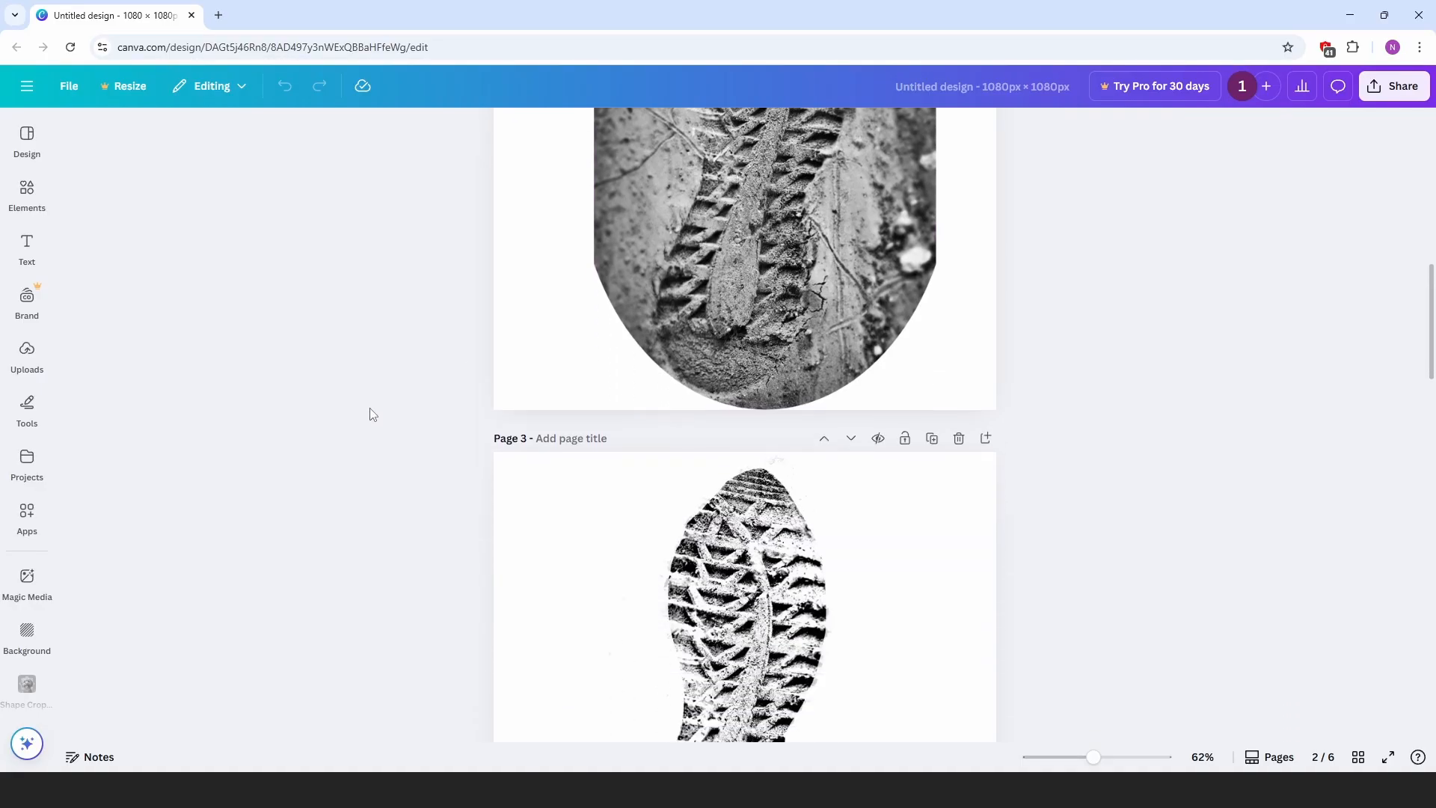
Open the Adjust settings of the footprint image on page 3 and examine its white balance, light, colour and texture values.
click(733, 378)
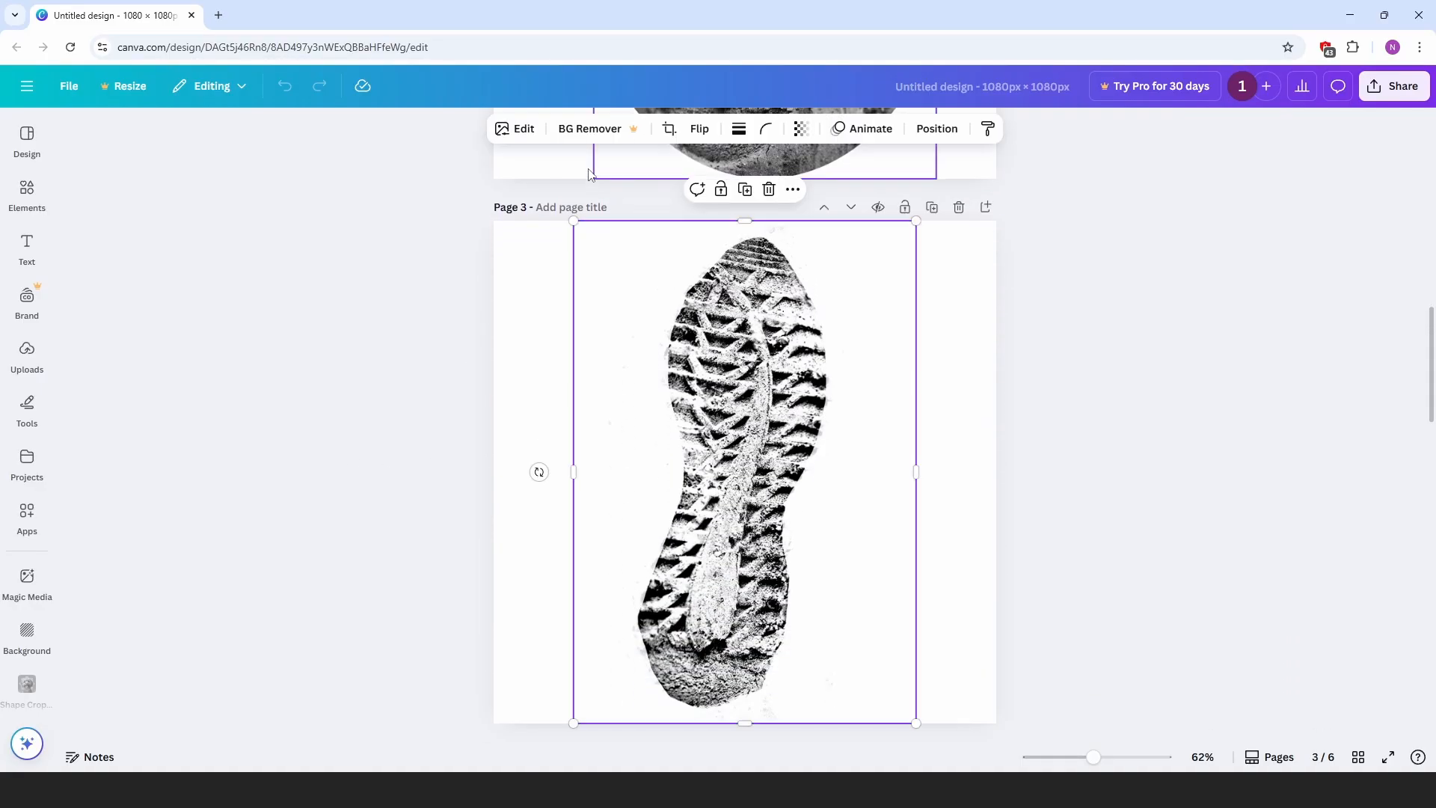
click(515, 133)
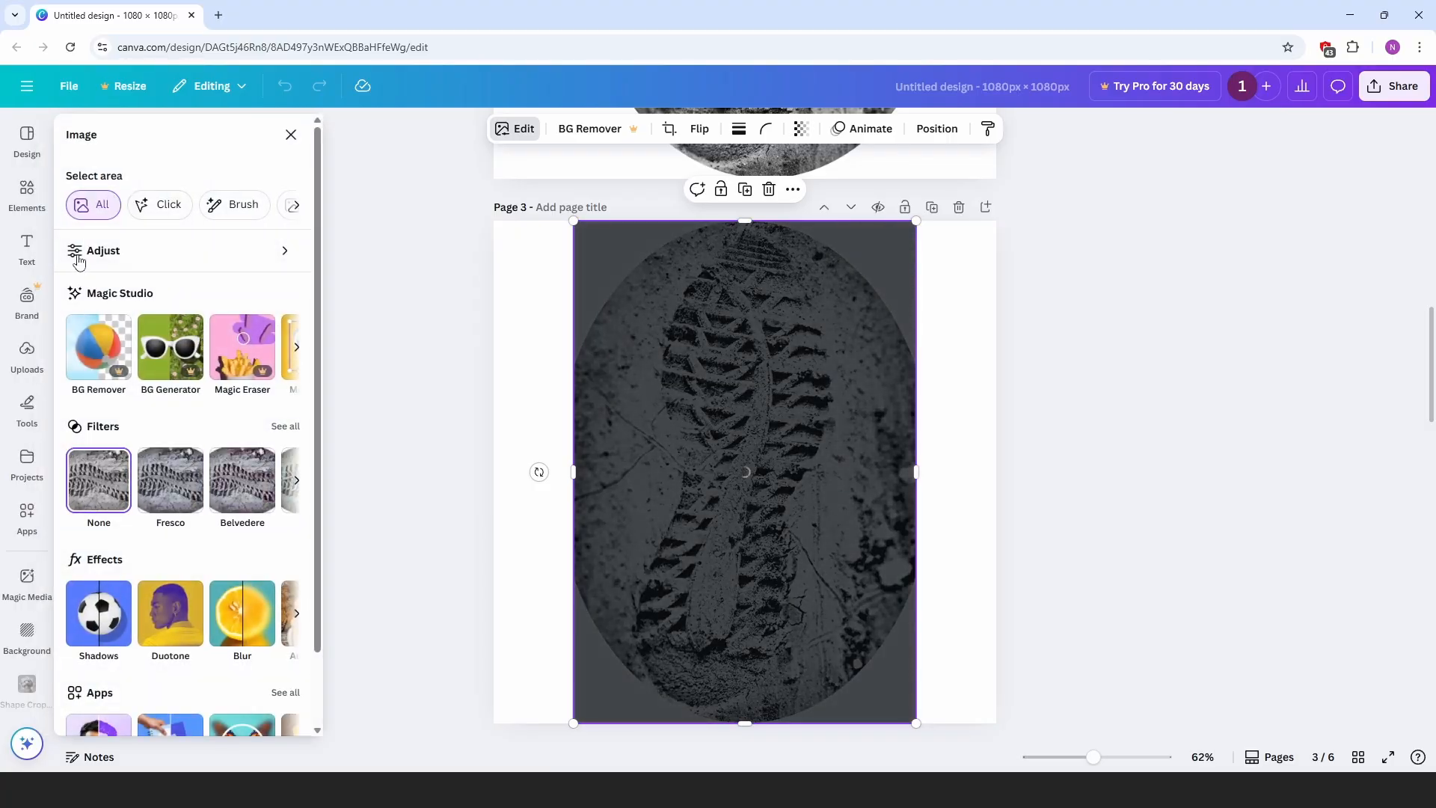
click(146, 251)
scroll(224, 291, down, 5)
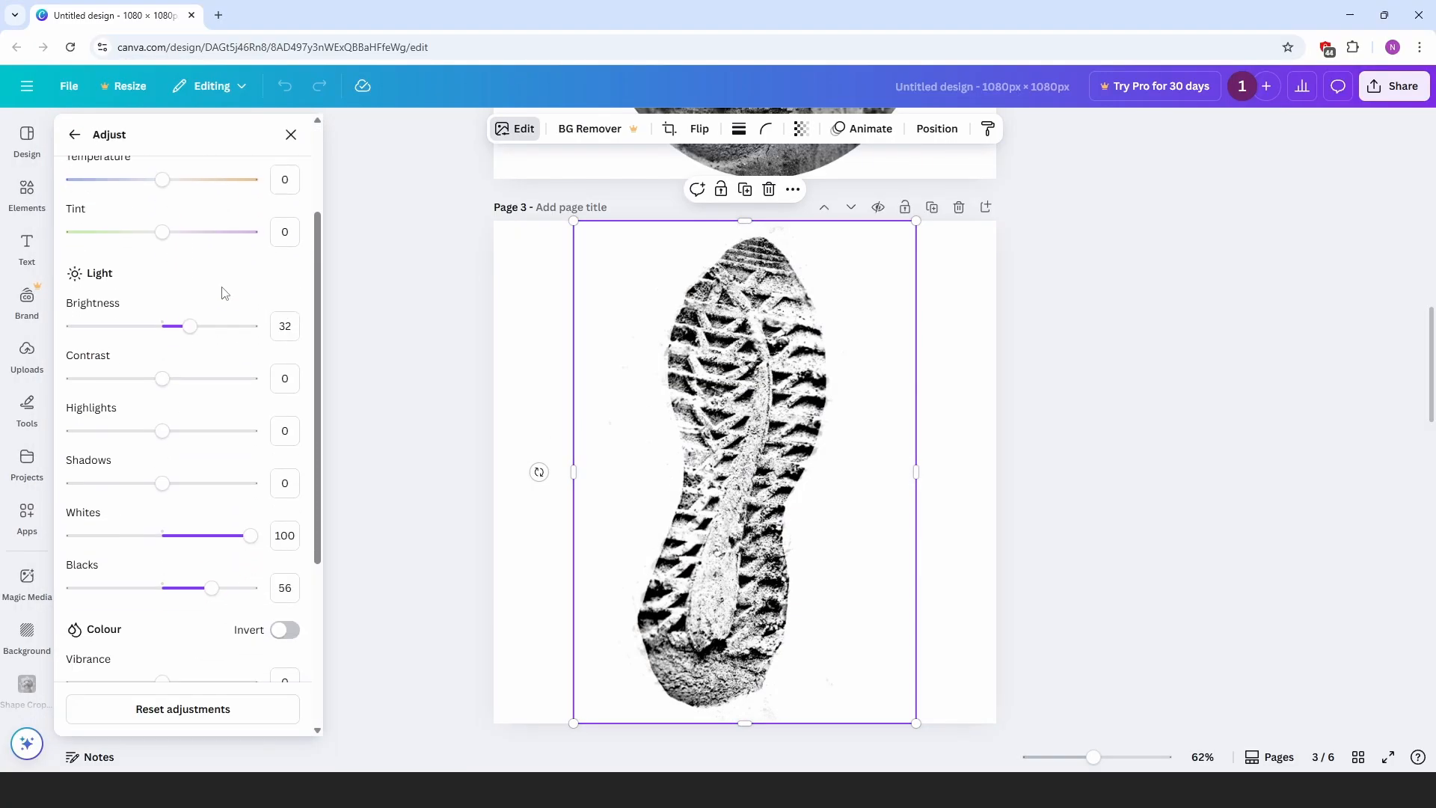
scroll(227, 419, down, 2)
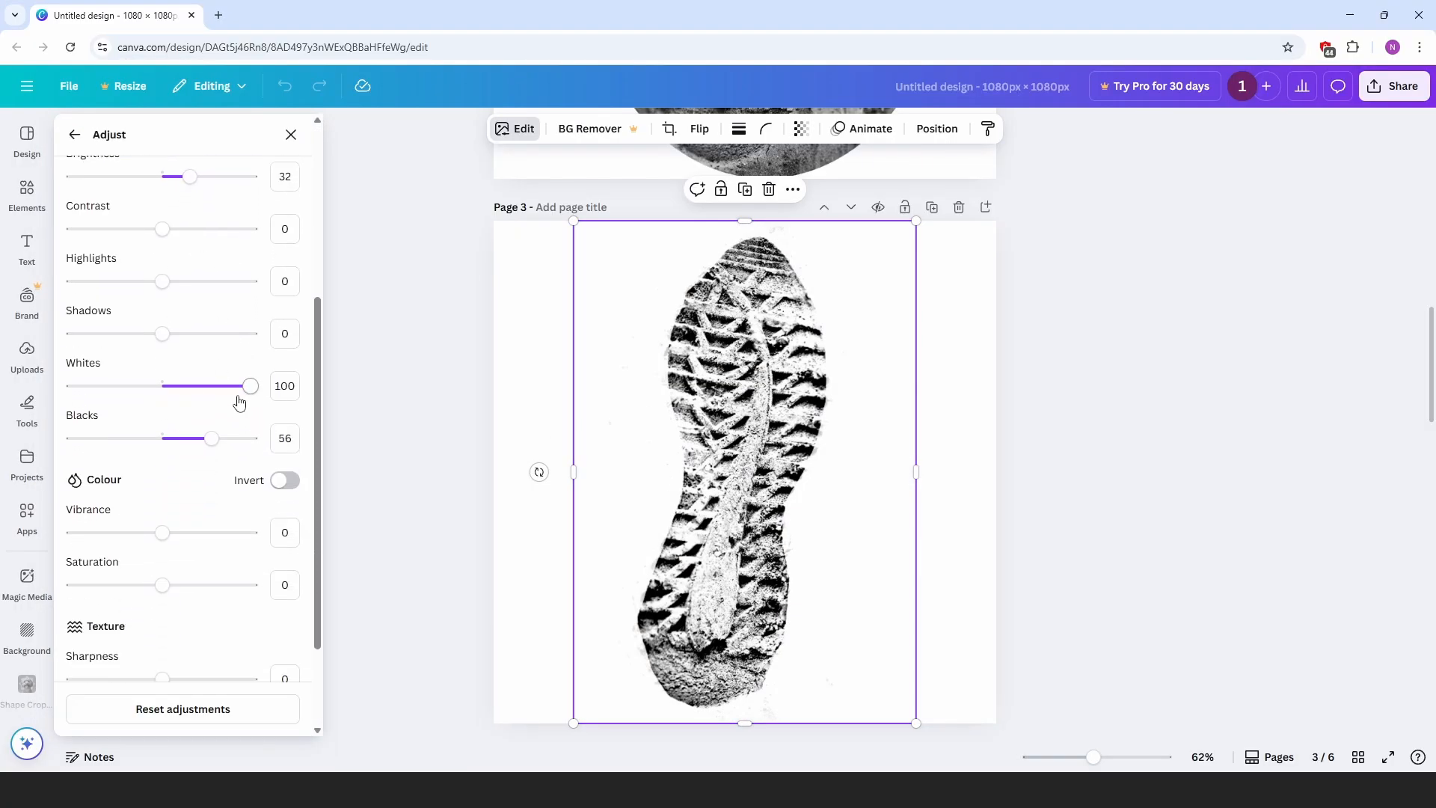
scroll(179, 470, up, 1)
scroll(187, 468, down, 3)
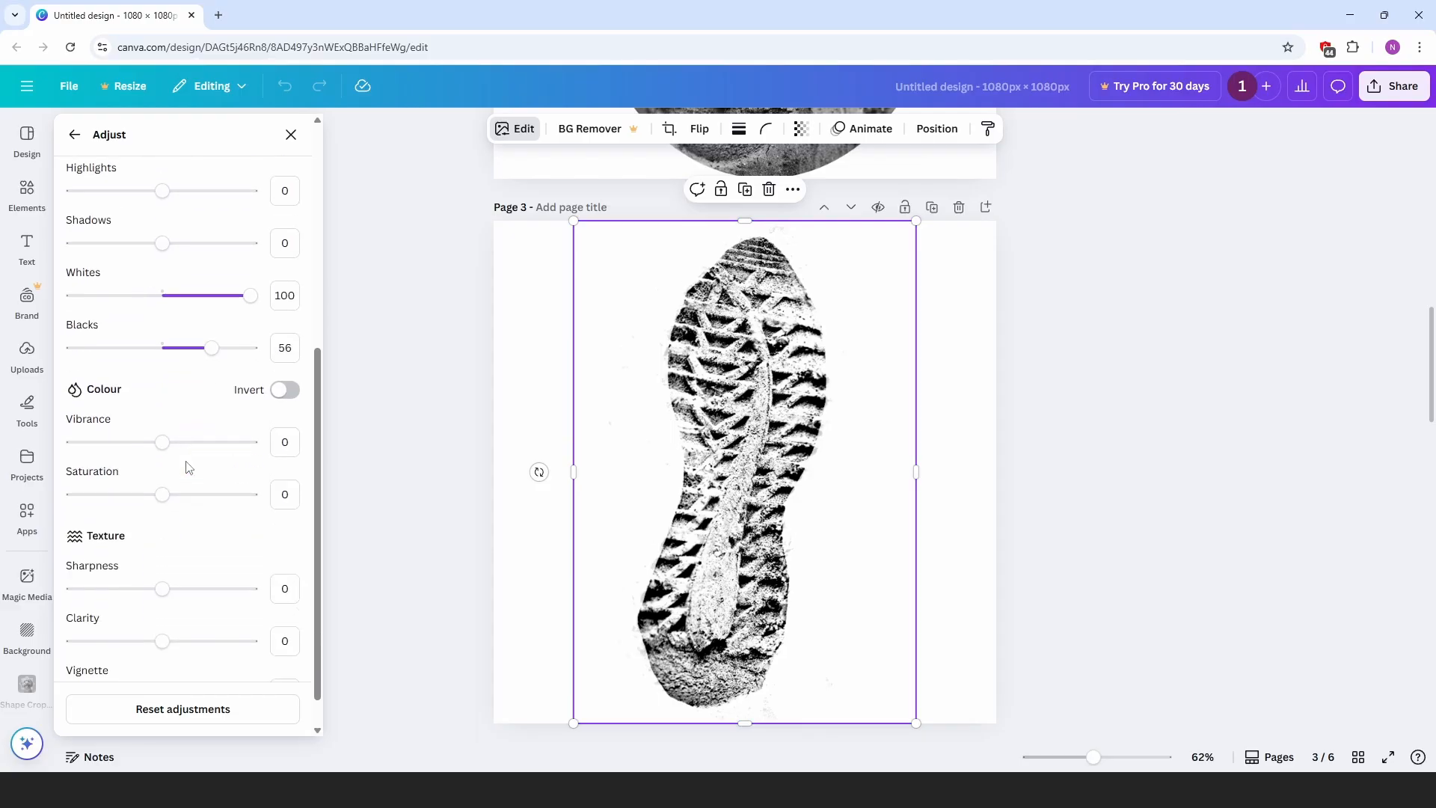
scroll(172, 419, up, 3)
scroll(208, 332, up, 3)
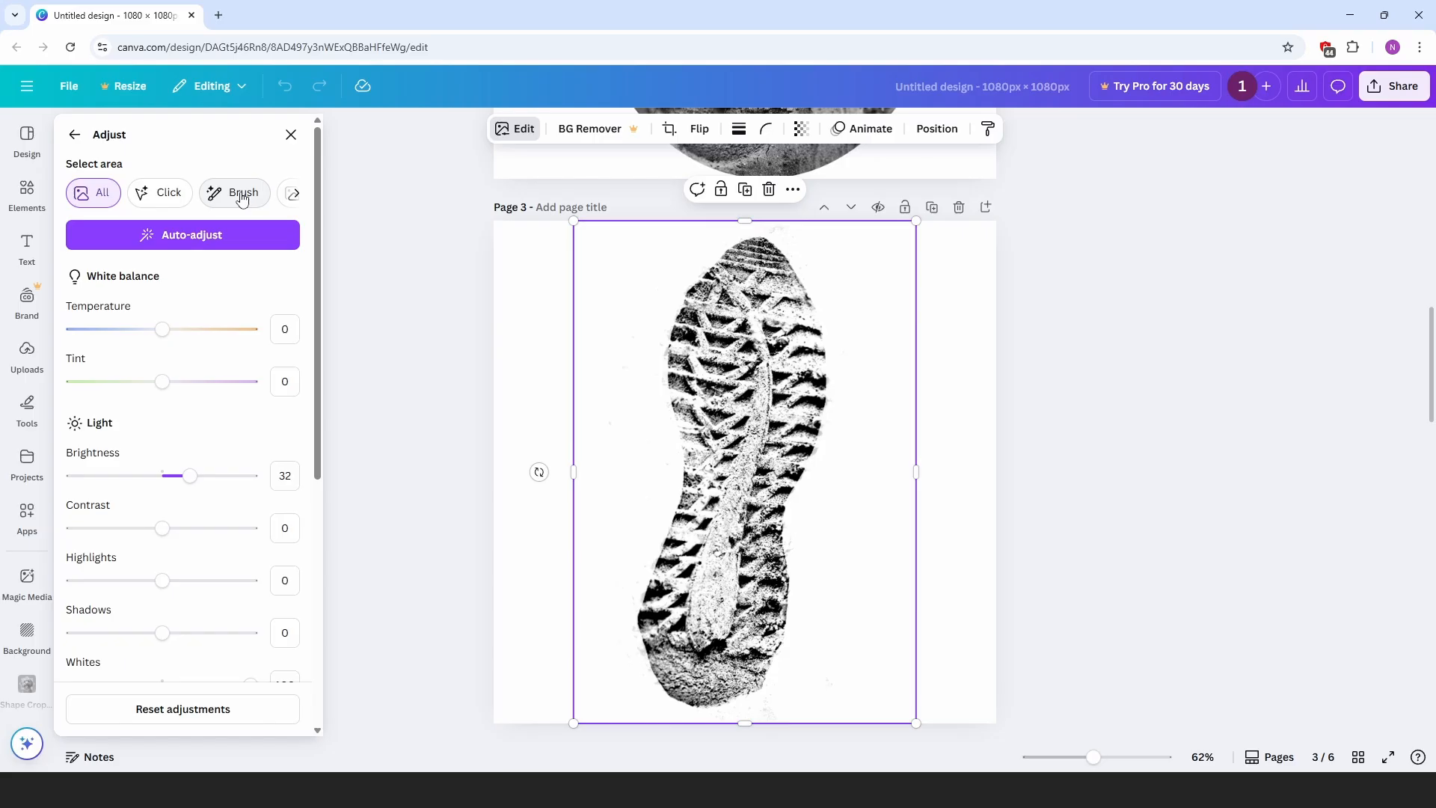
Brush-select the white background along one side of the page 3 footprint, set that area's brightness to 100, and close the image adjustments.
click(242, 195)
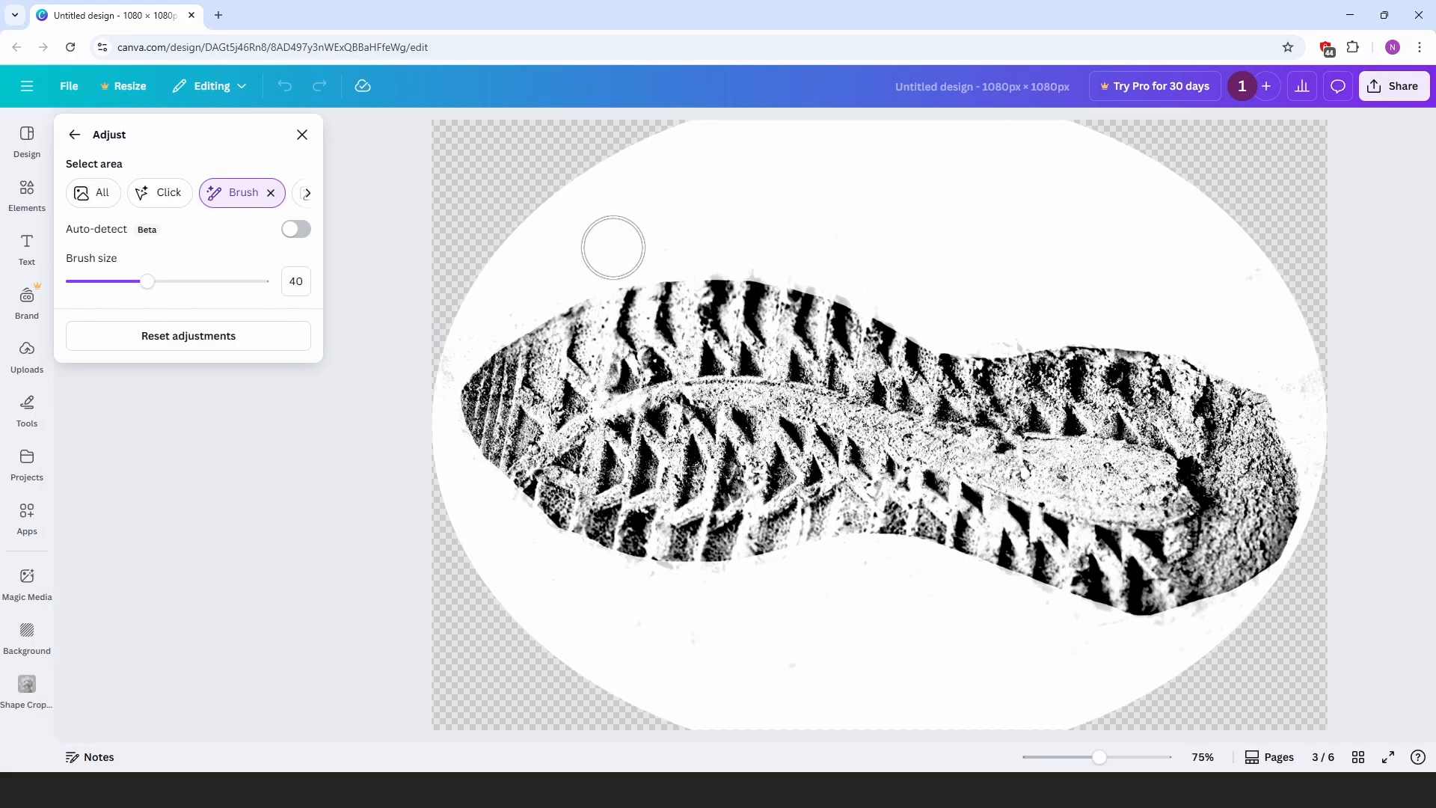
mouse_move(527, 247)
mouse_down()
mouse_move(773, 231)
mouse_move(930, 263)
mouse_move(971, 324)
mouse_move(1185, 295)
mouse_up()
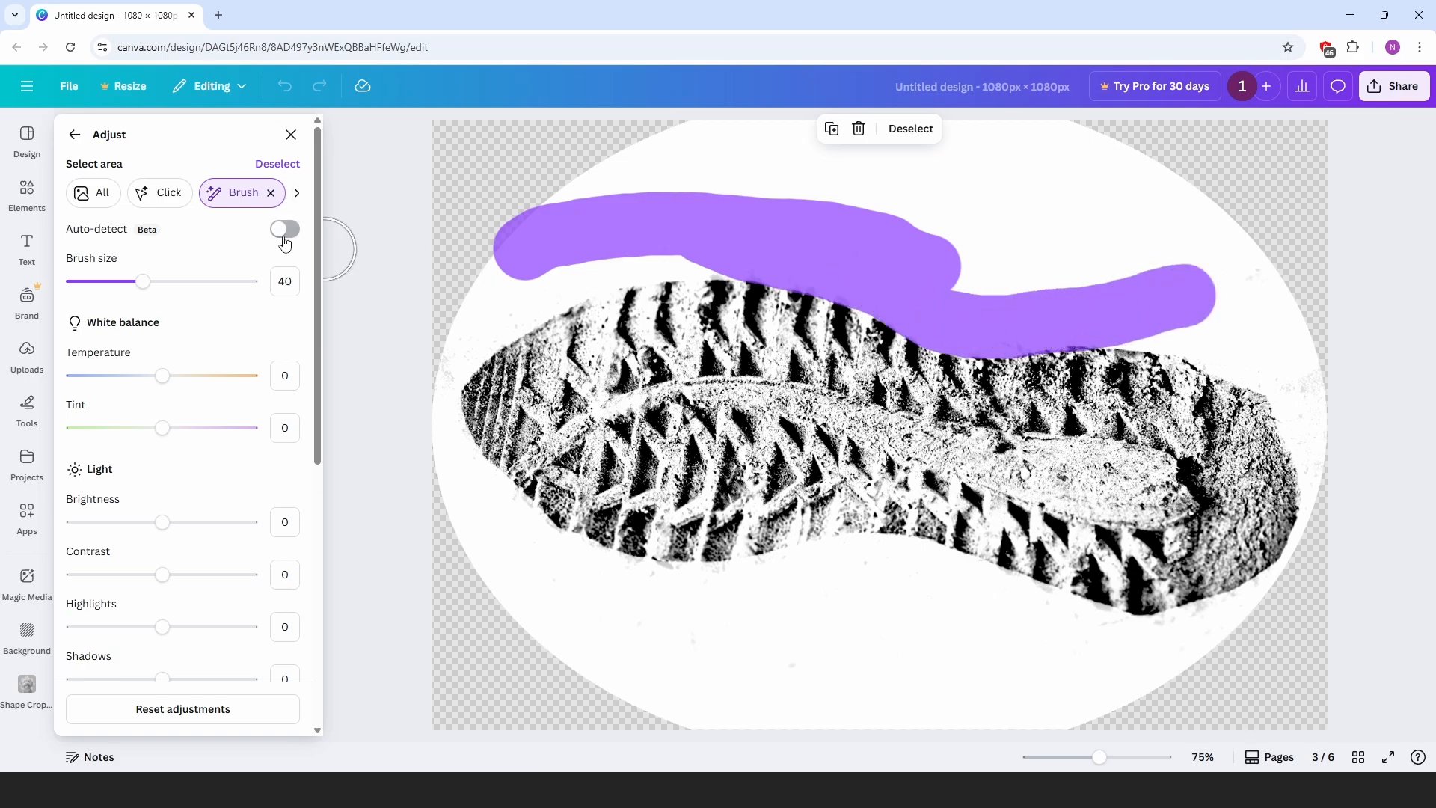
scroll(138, 499, down, 3)
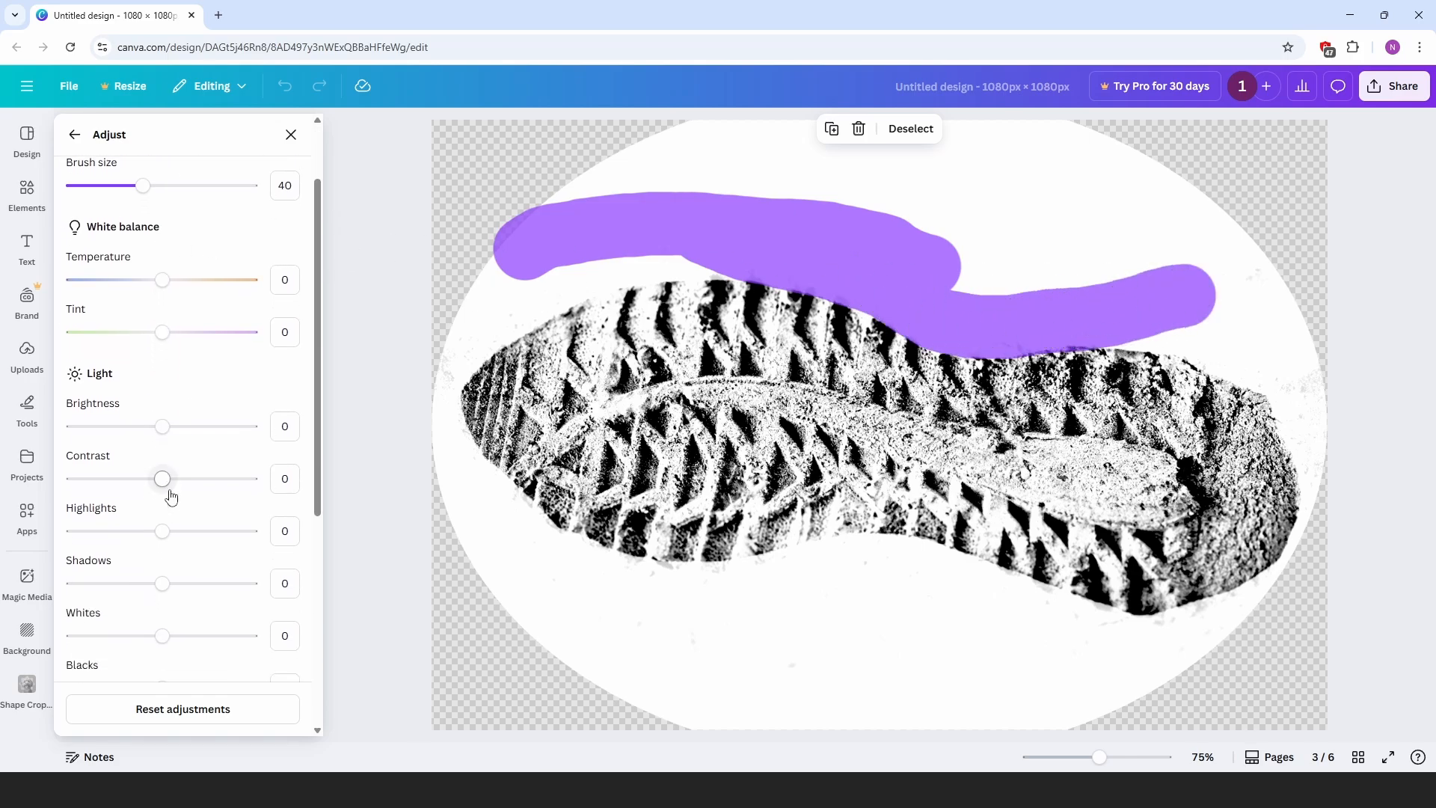
drag(162, 372, 272, 380)
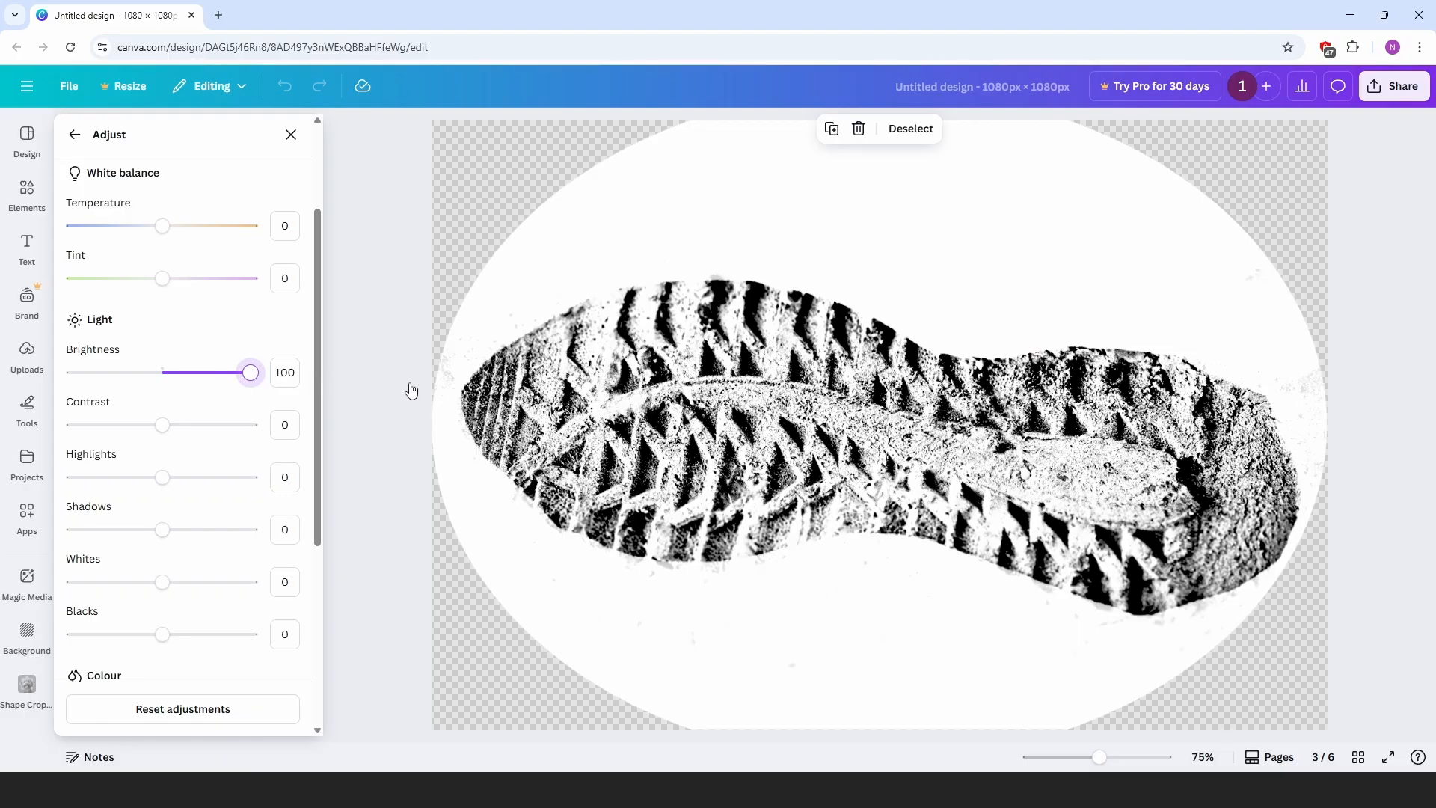
mouse_move(412, 390)
mouse_down()
mouse_move(65, 389)
mouse_move(434, 380)
mouse_up()
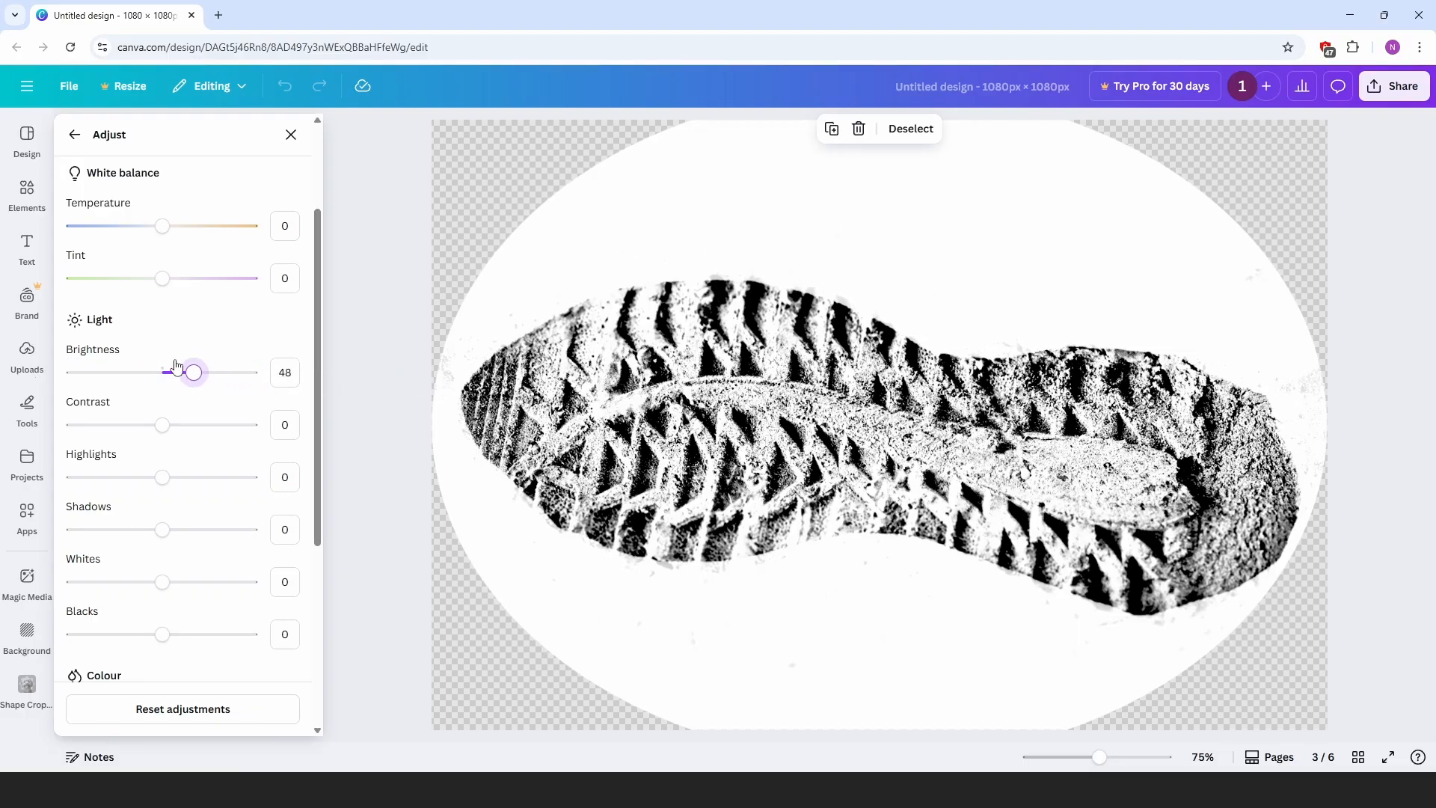
mouse_move(176, 366)
mouse_down()
mouse_move(70, 371)
mouse_move(281, 370)
mouse_up()
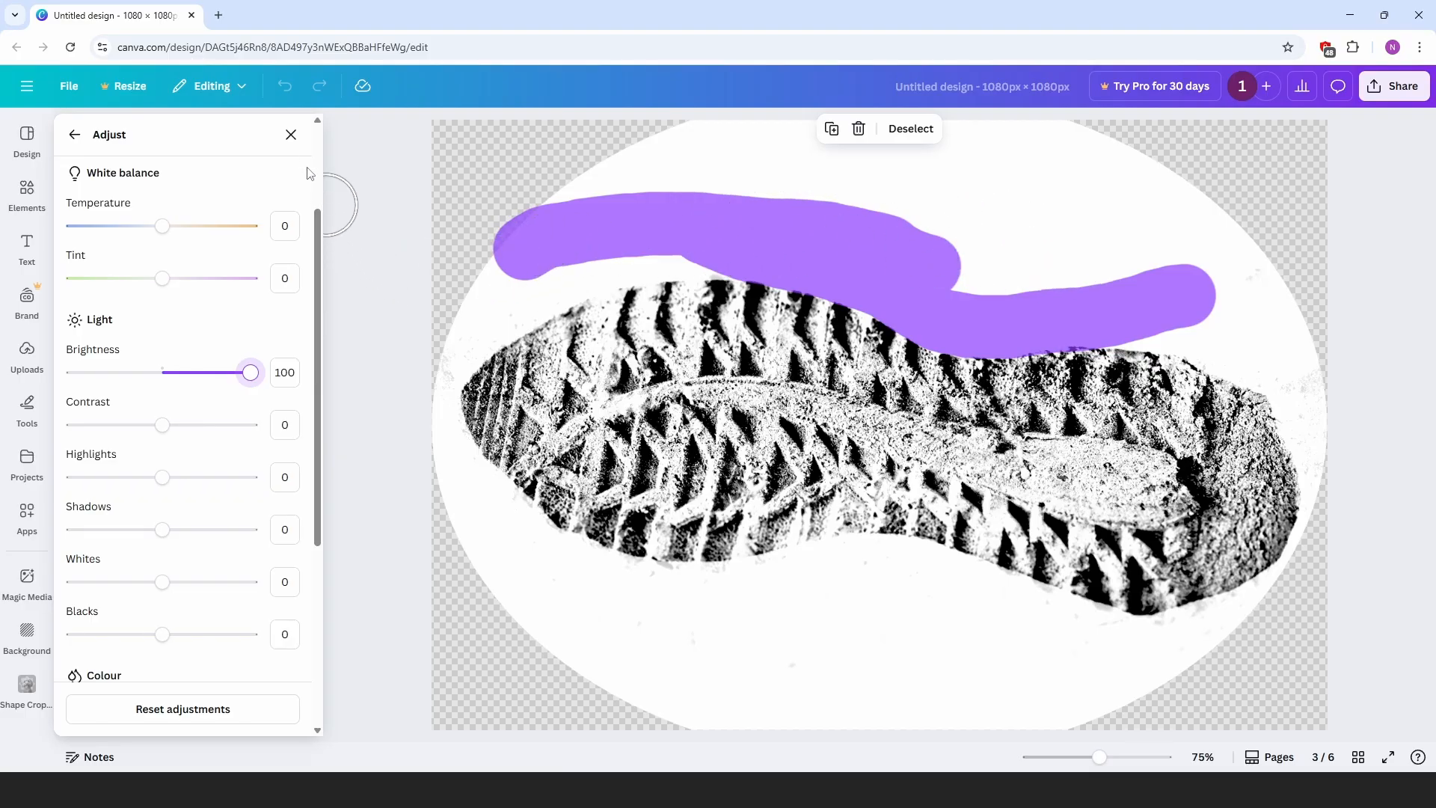
click(291, 136)
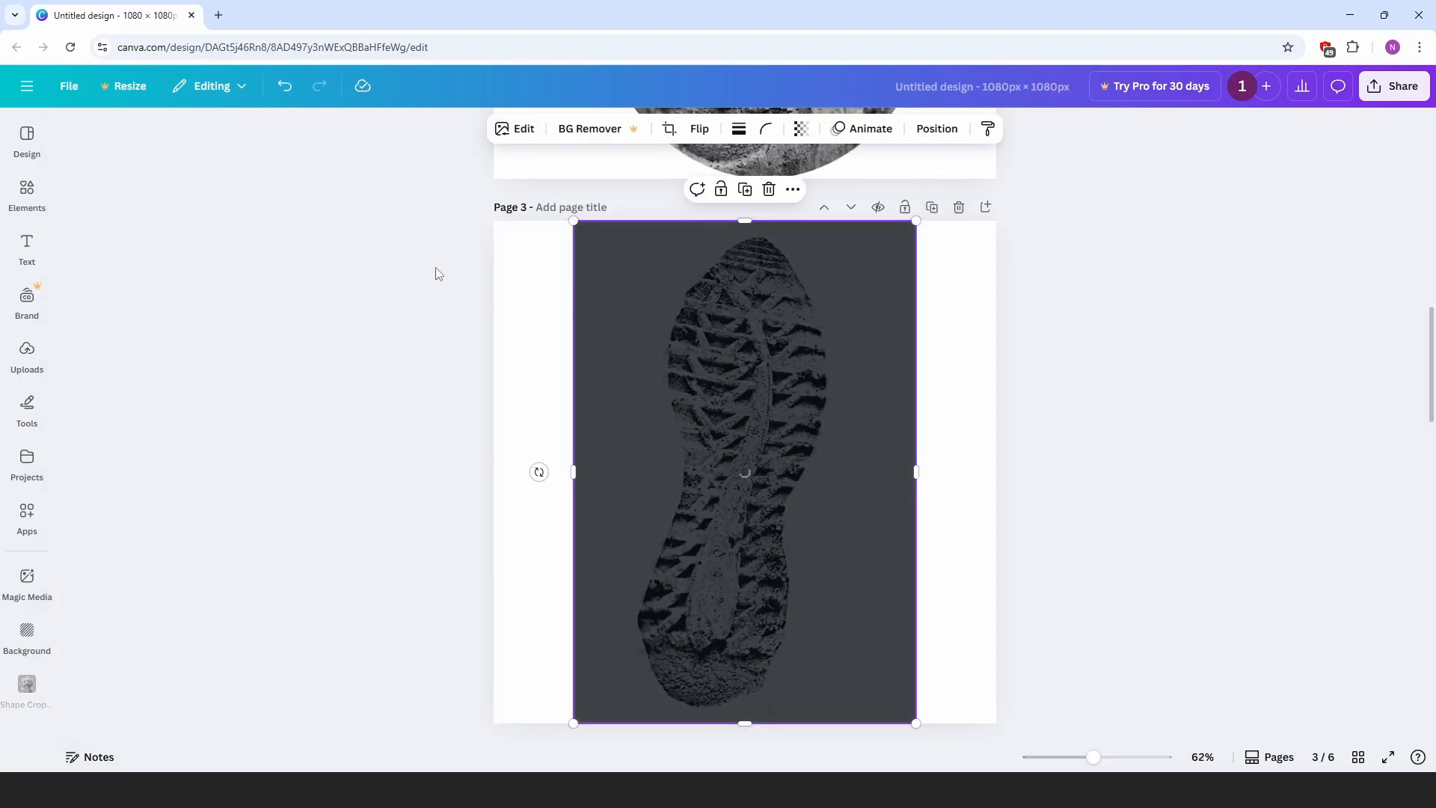
Review the footprint pair on page 4 and inspect the overlapping splatter graphics that make up the black stain on page 5.
scroll(696, 439, down, 1)
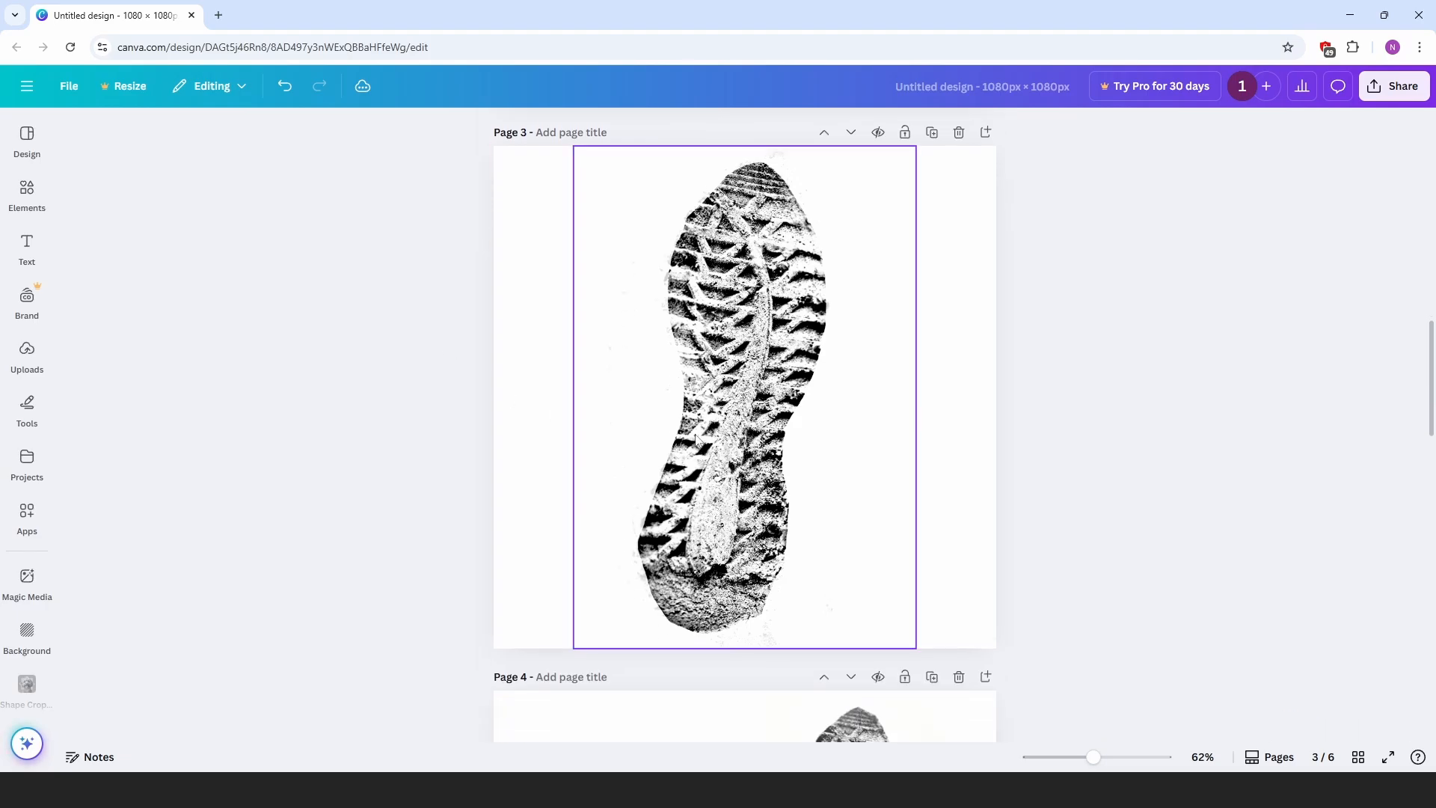
scroll(784, 440, down, 6)
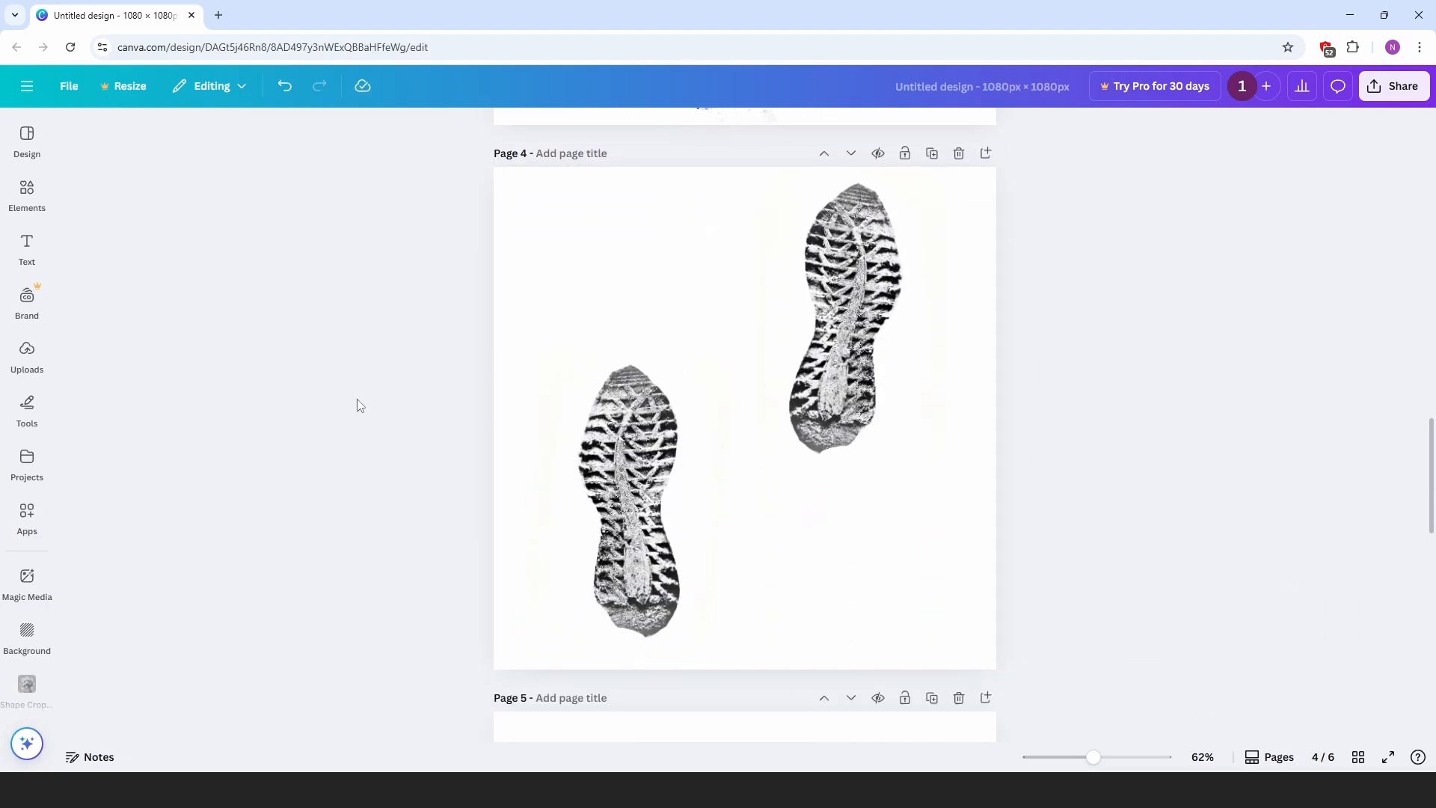
scroll(410, 352, down, 7)
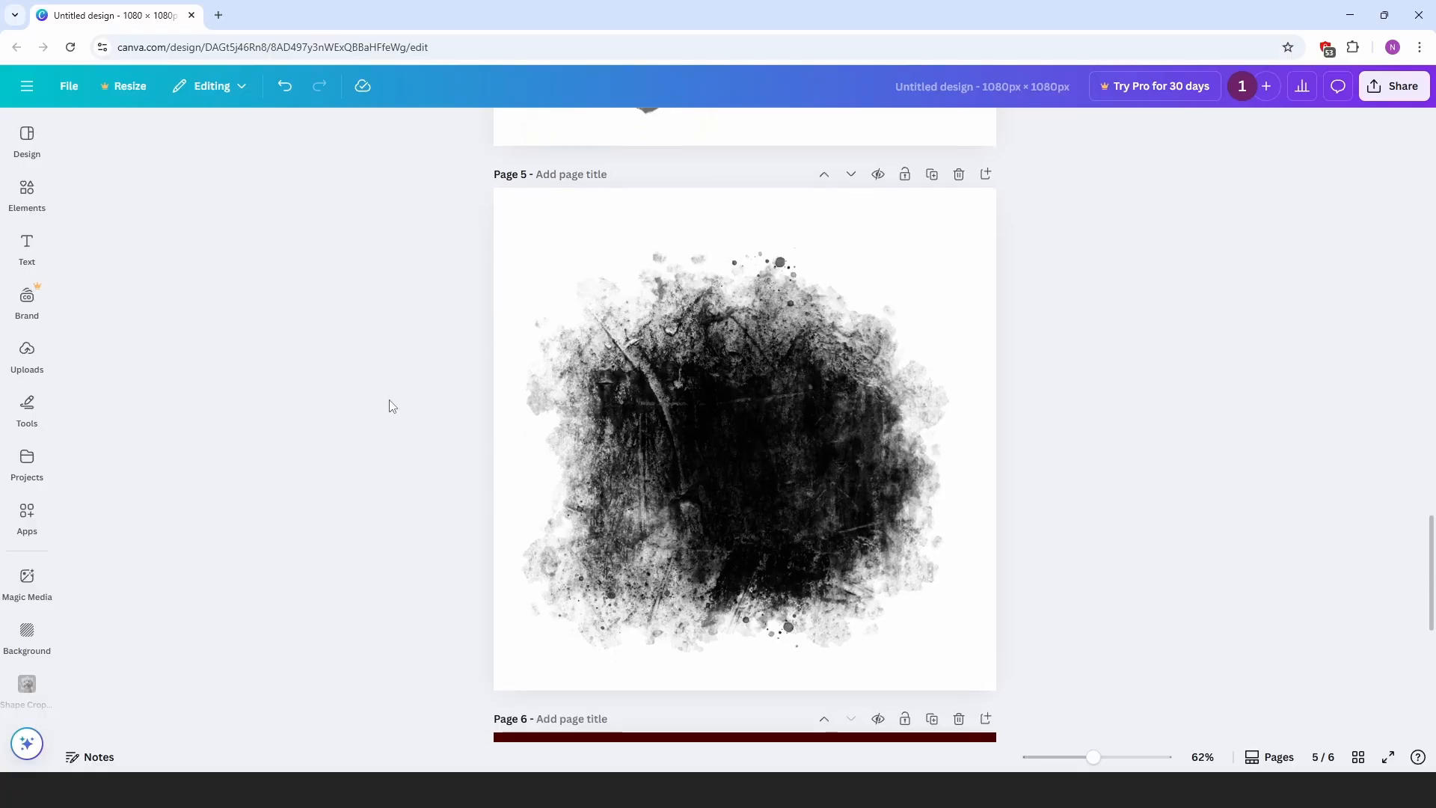
scroll(388, 428, down, 2)
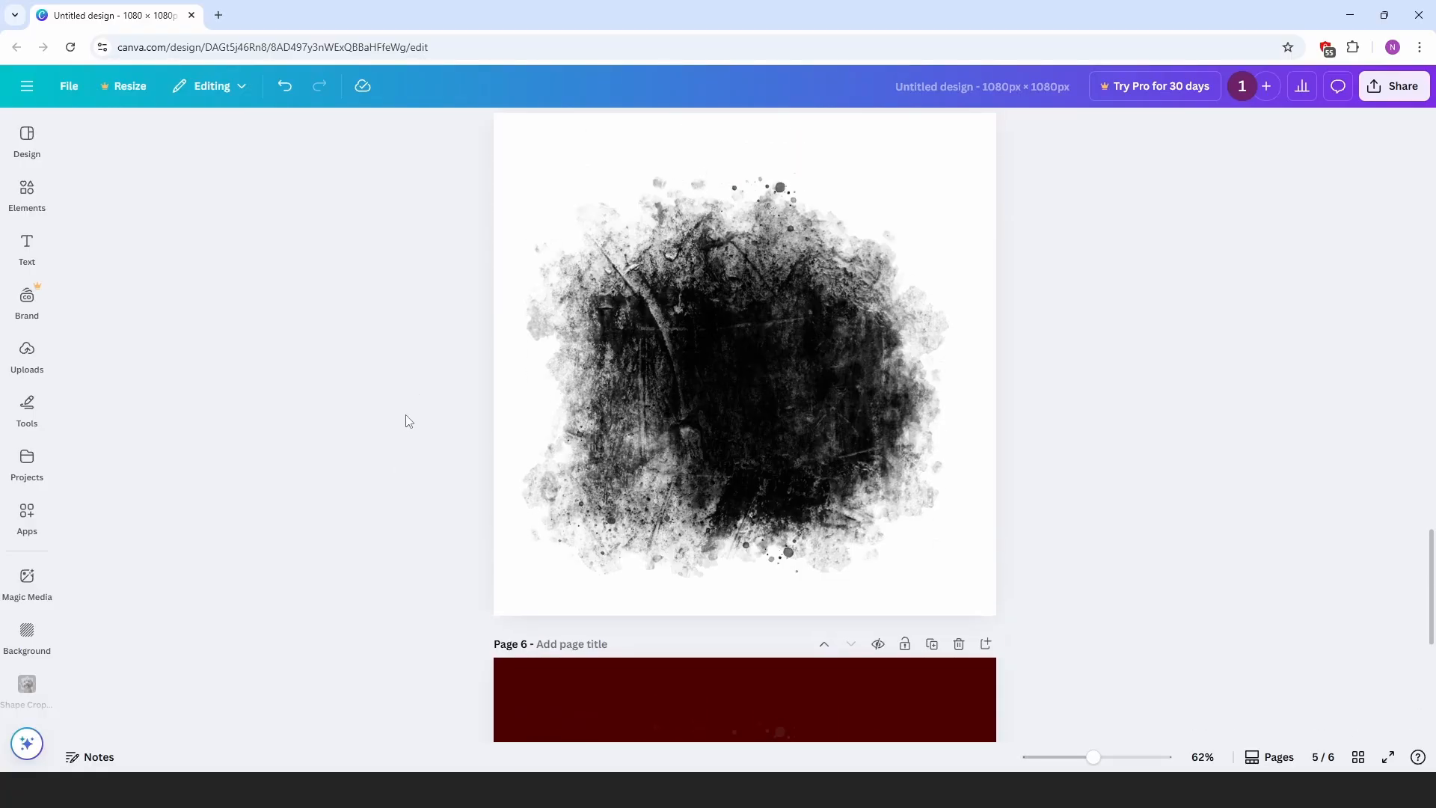
scroll(408, 421, up, 2)
click(853, 382)
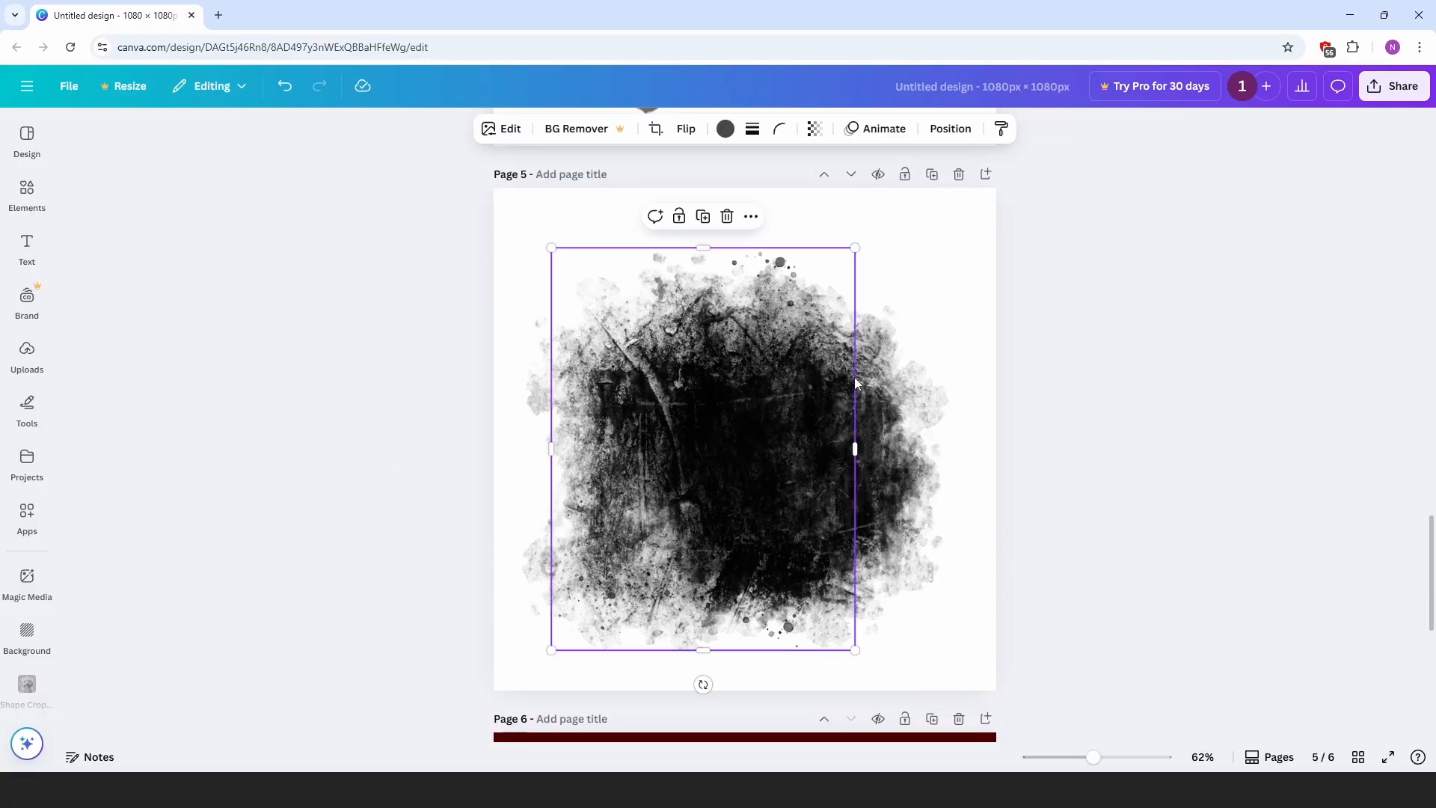
click(874, 362)
Show all recently used elements to compare the source splatter graphics with the stain on page 5.
click(27, 193)
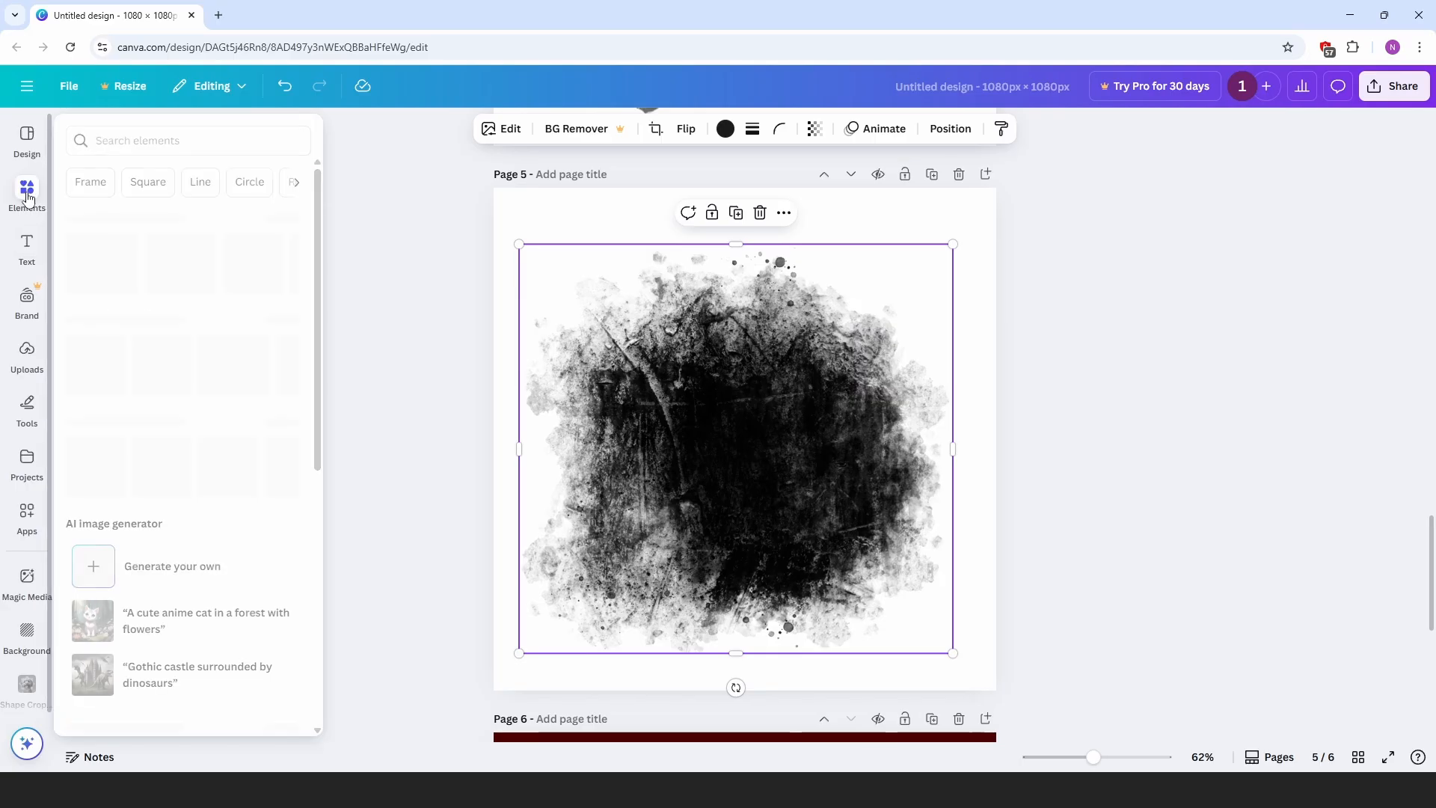
click(281, 213)
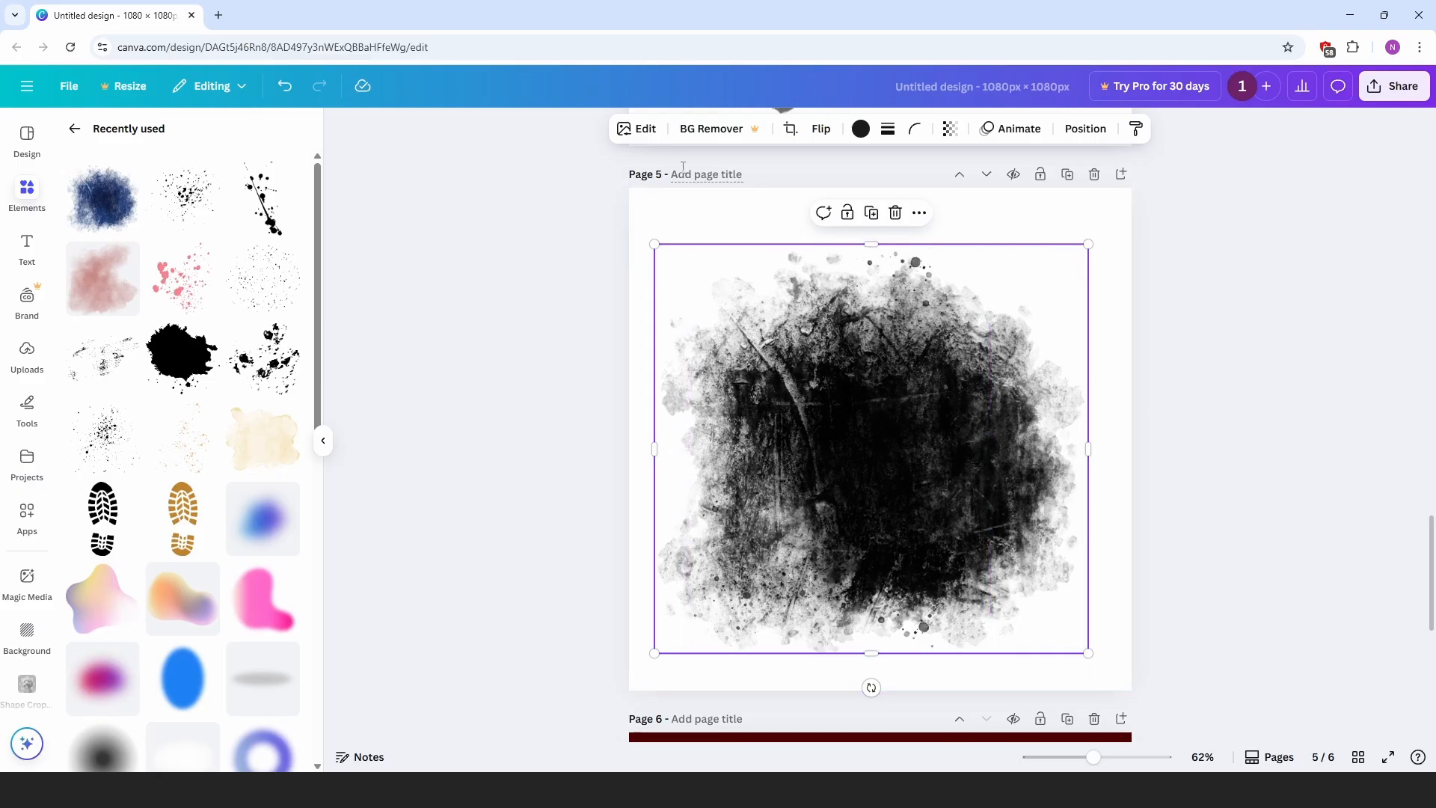
scroll(518, 416, down, 1)
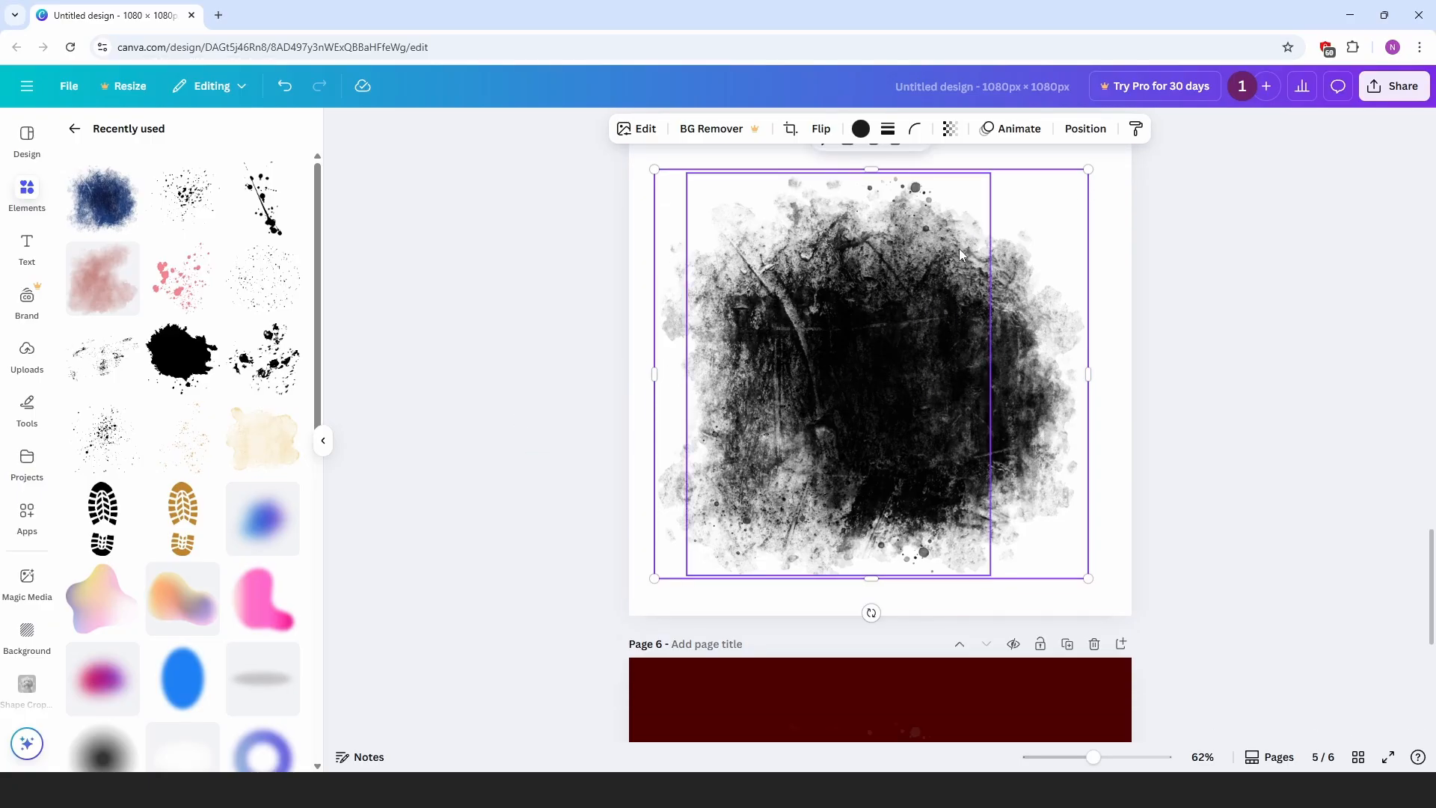
scroll(1068, 289, up, 1)
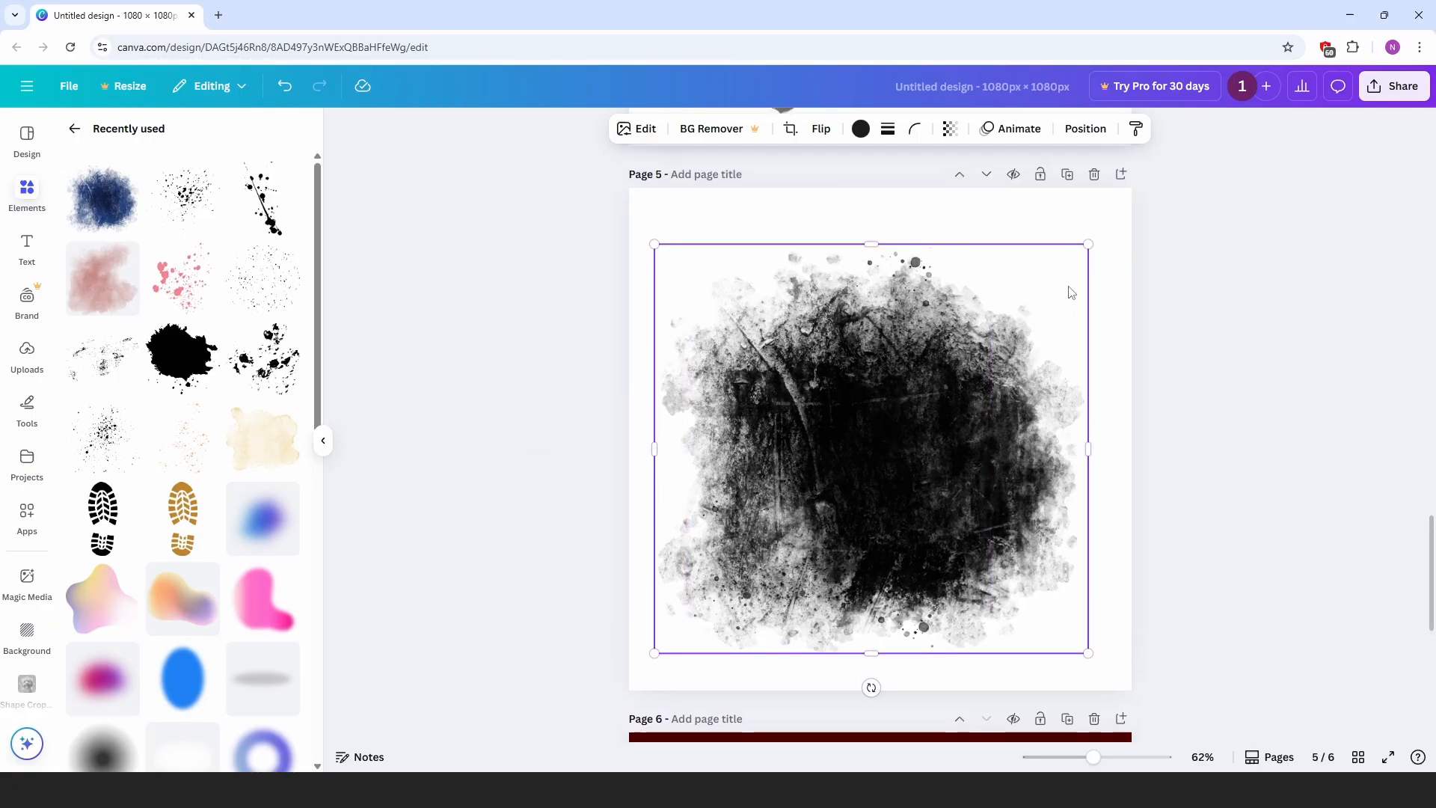
Duplicate the black stain page 5 and go to the dark red stain on page 7.
click(1067, 174)
scroll(1142, 532, down, 5)
scroll(1175, 511, down, 2)
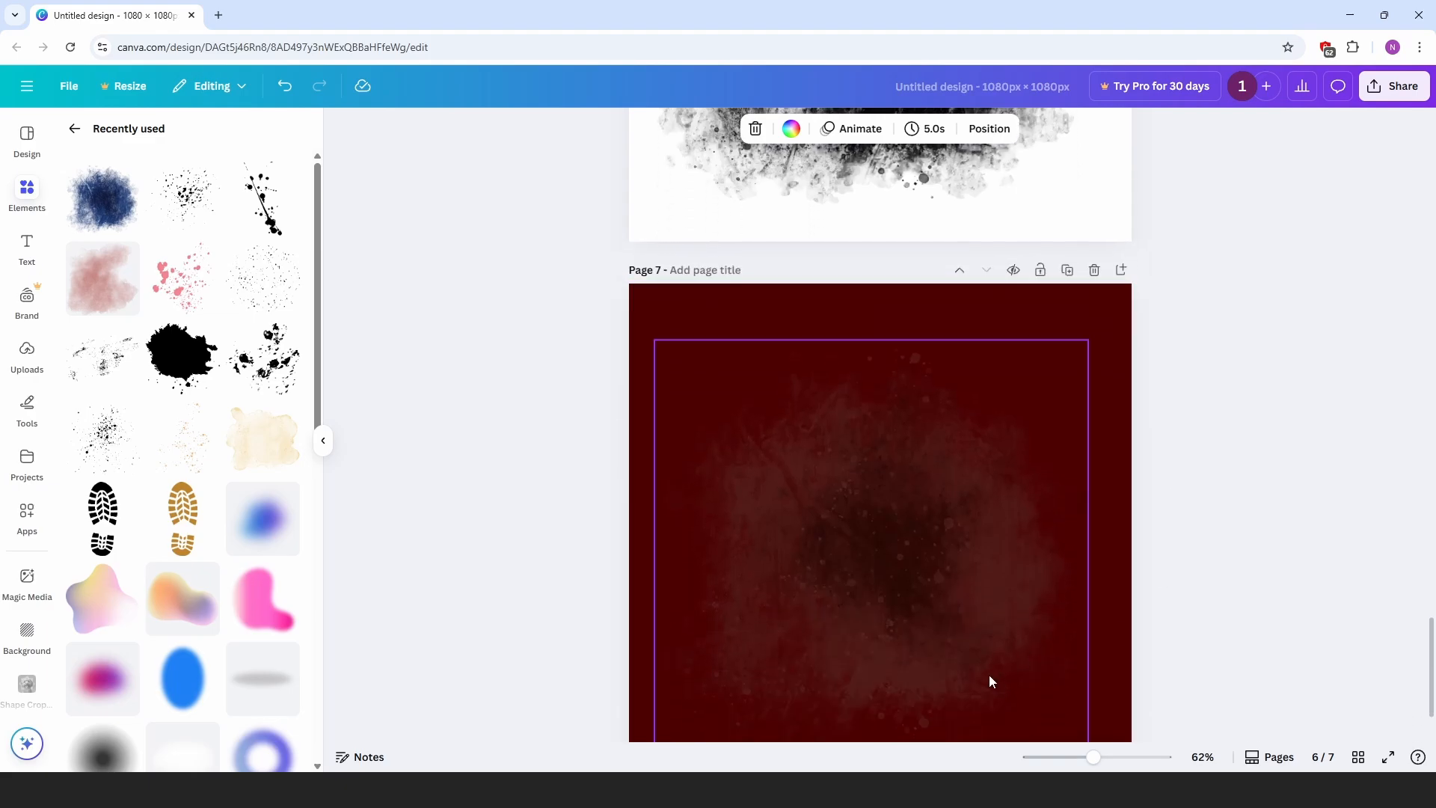
scroll(979, 533, down, 2)
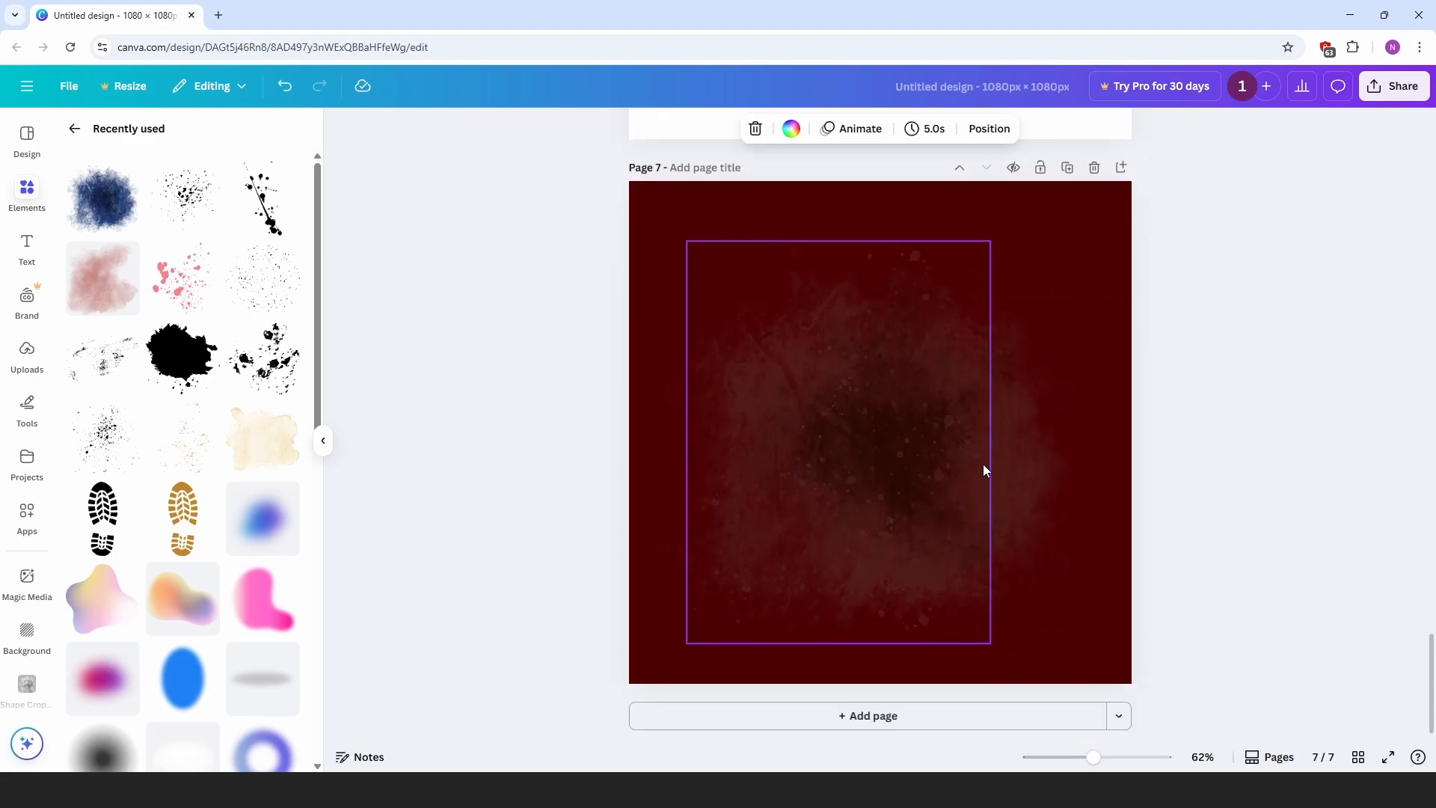
Try light green and teal on the tall splatter graphic on page 6, set it to the near-black document colour, and deselect it.
scroll(853, 408, up, 9)
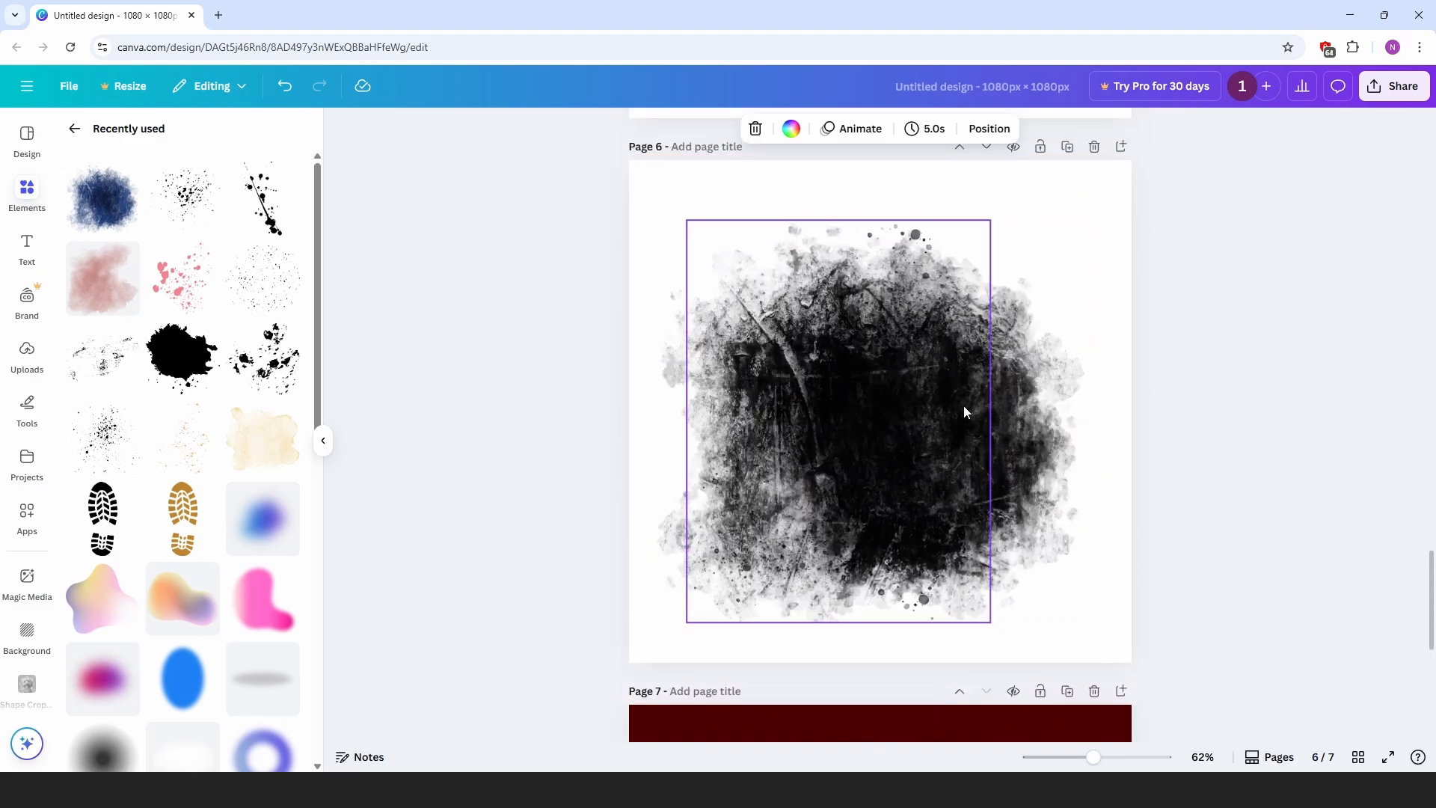
click(702, 479)
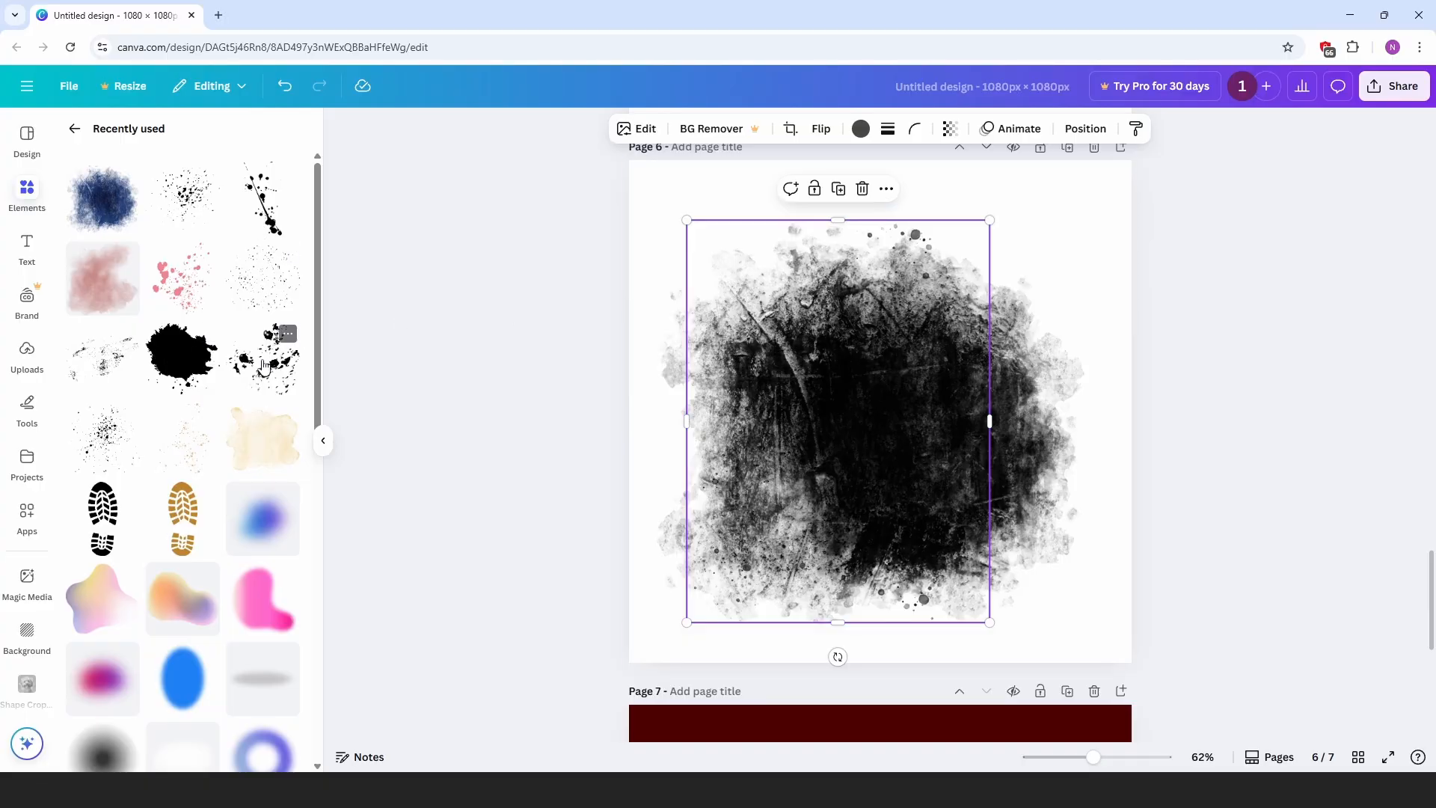
click(861, 129)
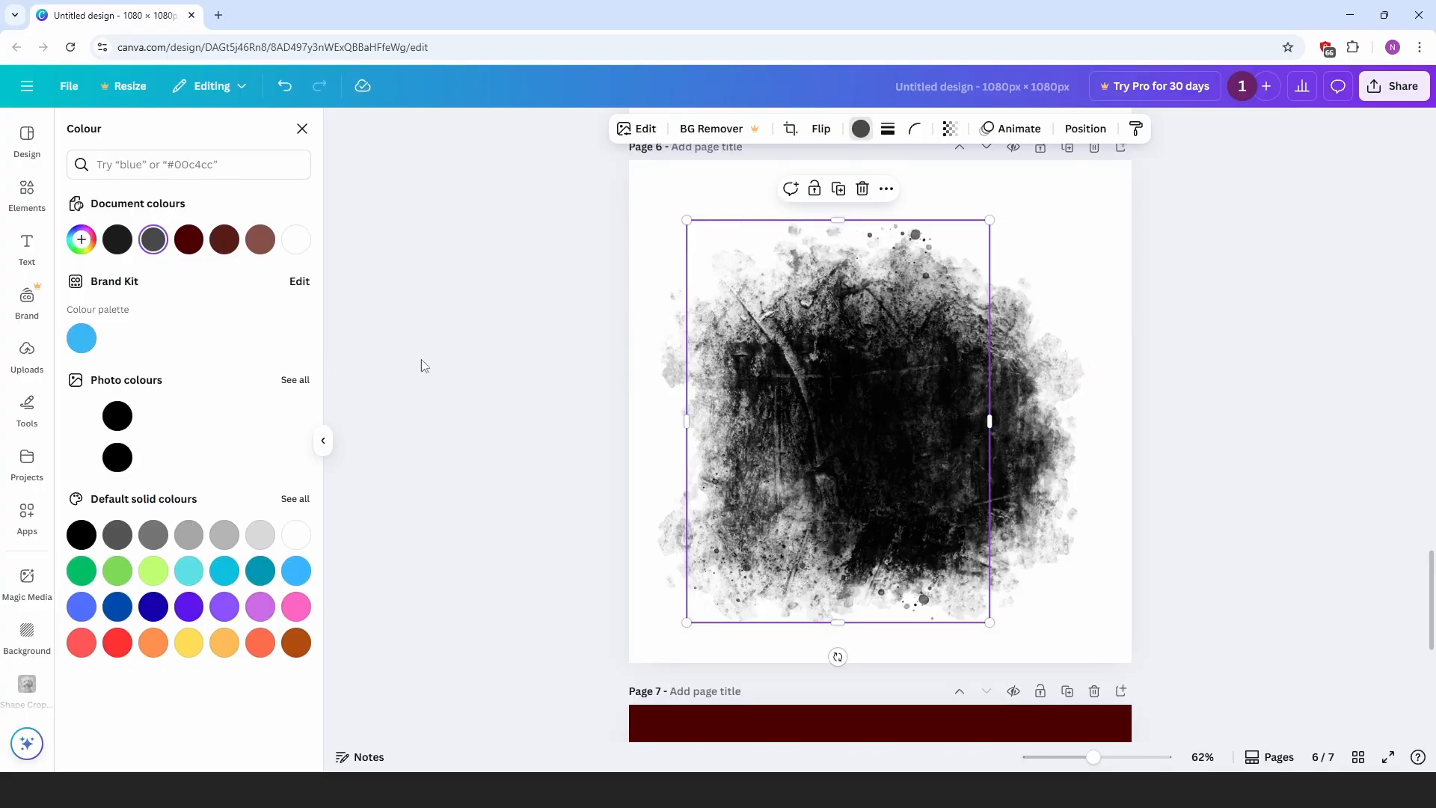
click(154, 570)
click(260, 571)
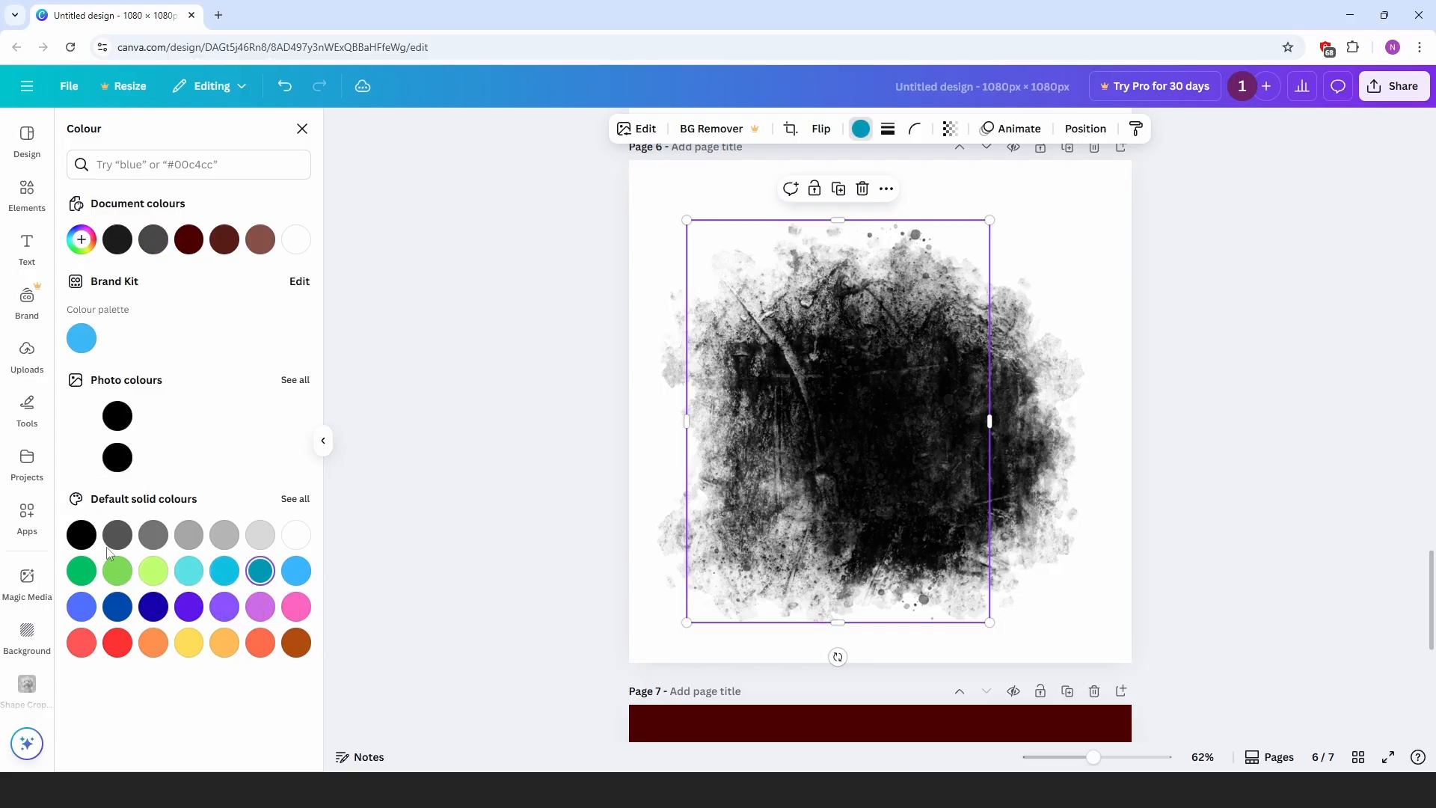
click(117, 239)
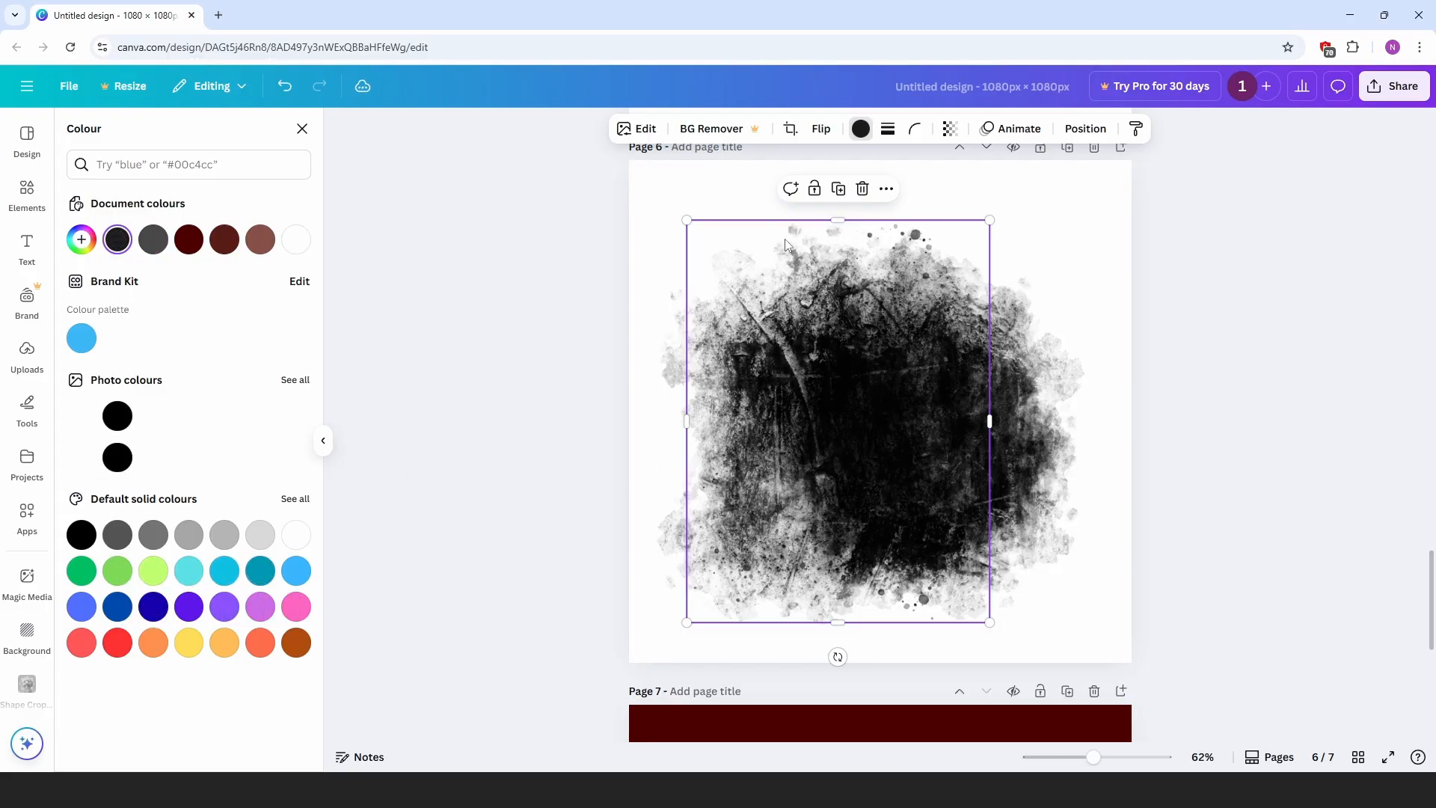
key(Escape)
key(Escape)
right_click(533, 428)
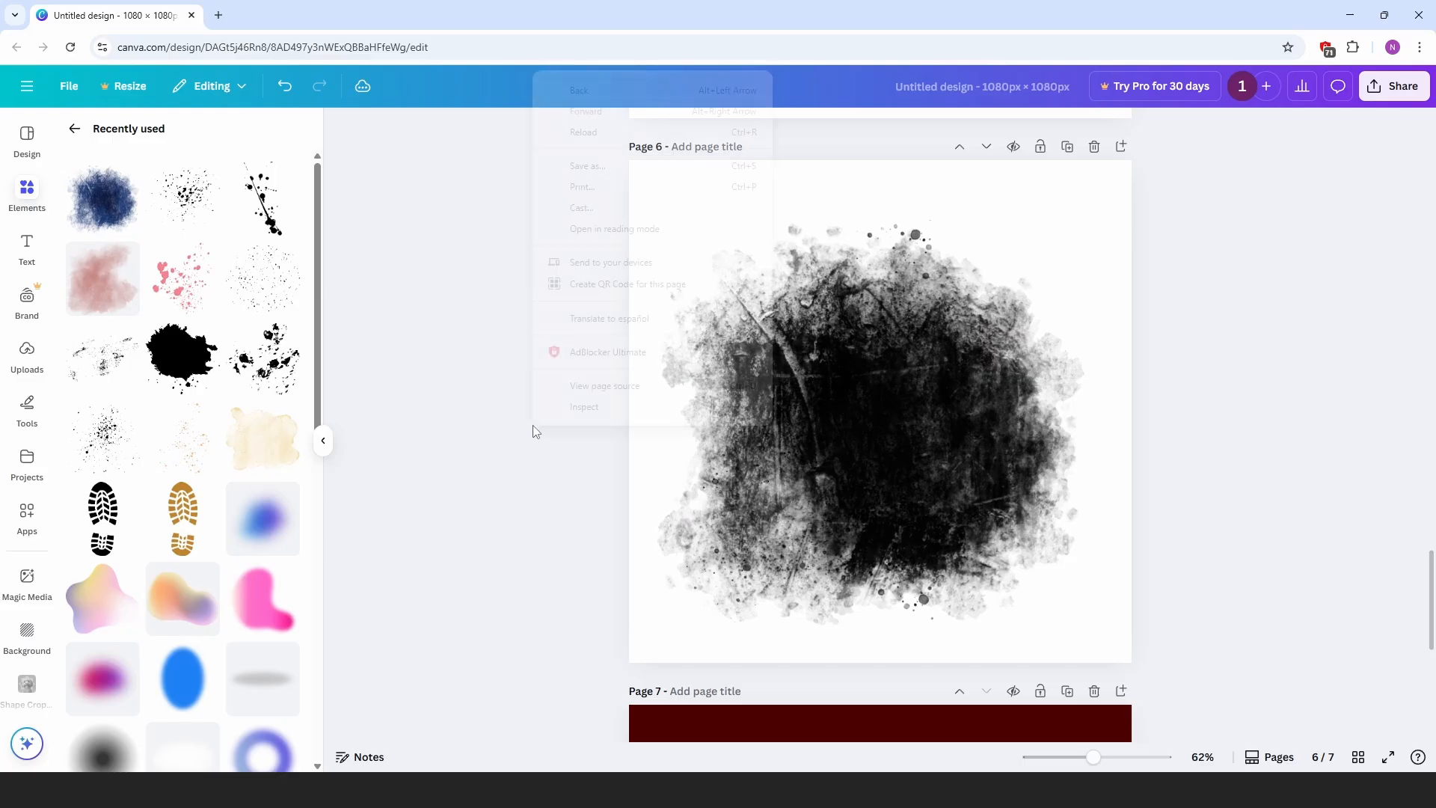
Examine the dark red stain on page 7 and go back towards the footprint pages.
scroll(573, 434, down, 6)
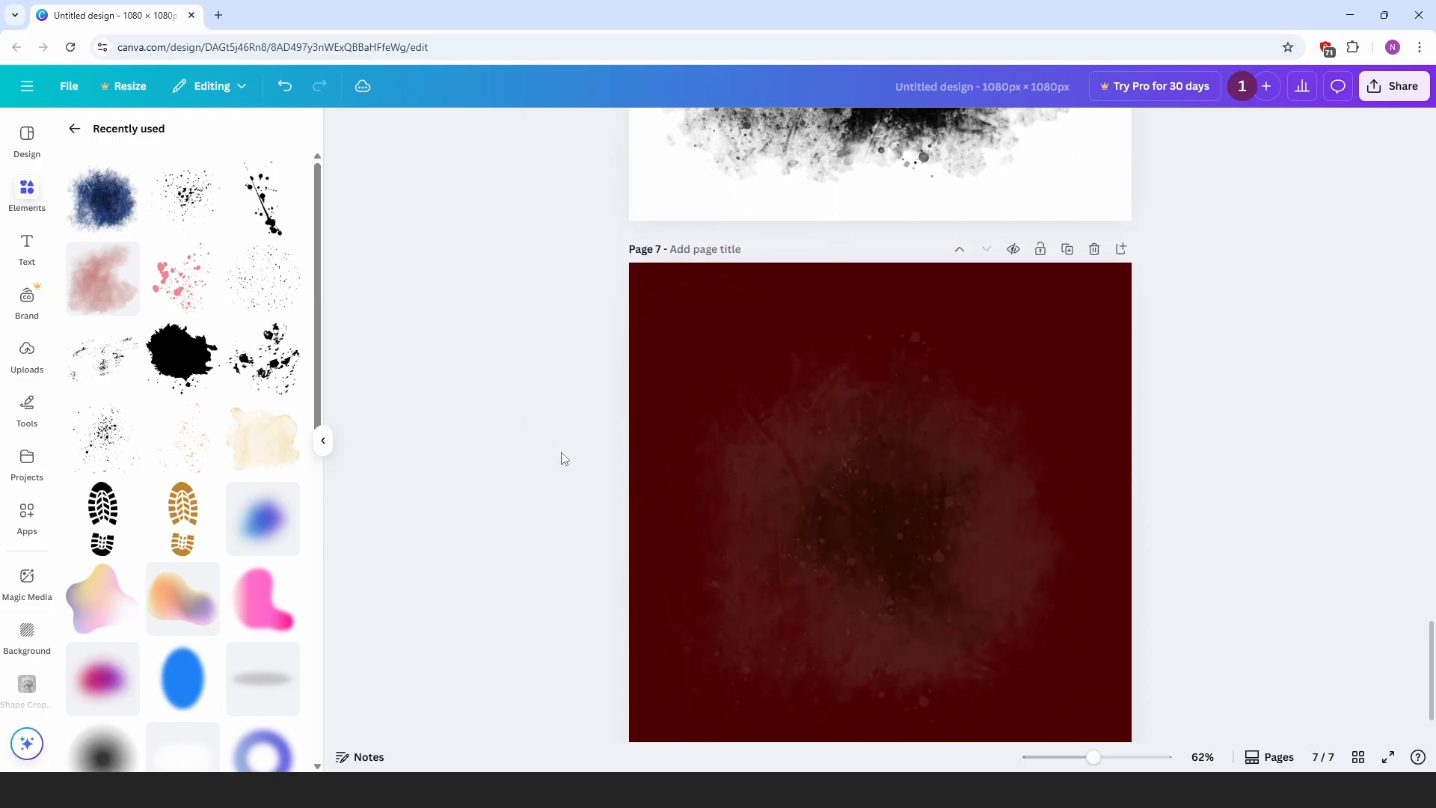
scroll(901, 491, down, 2)
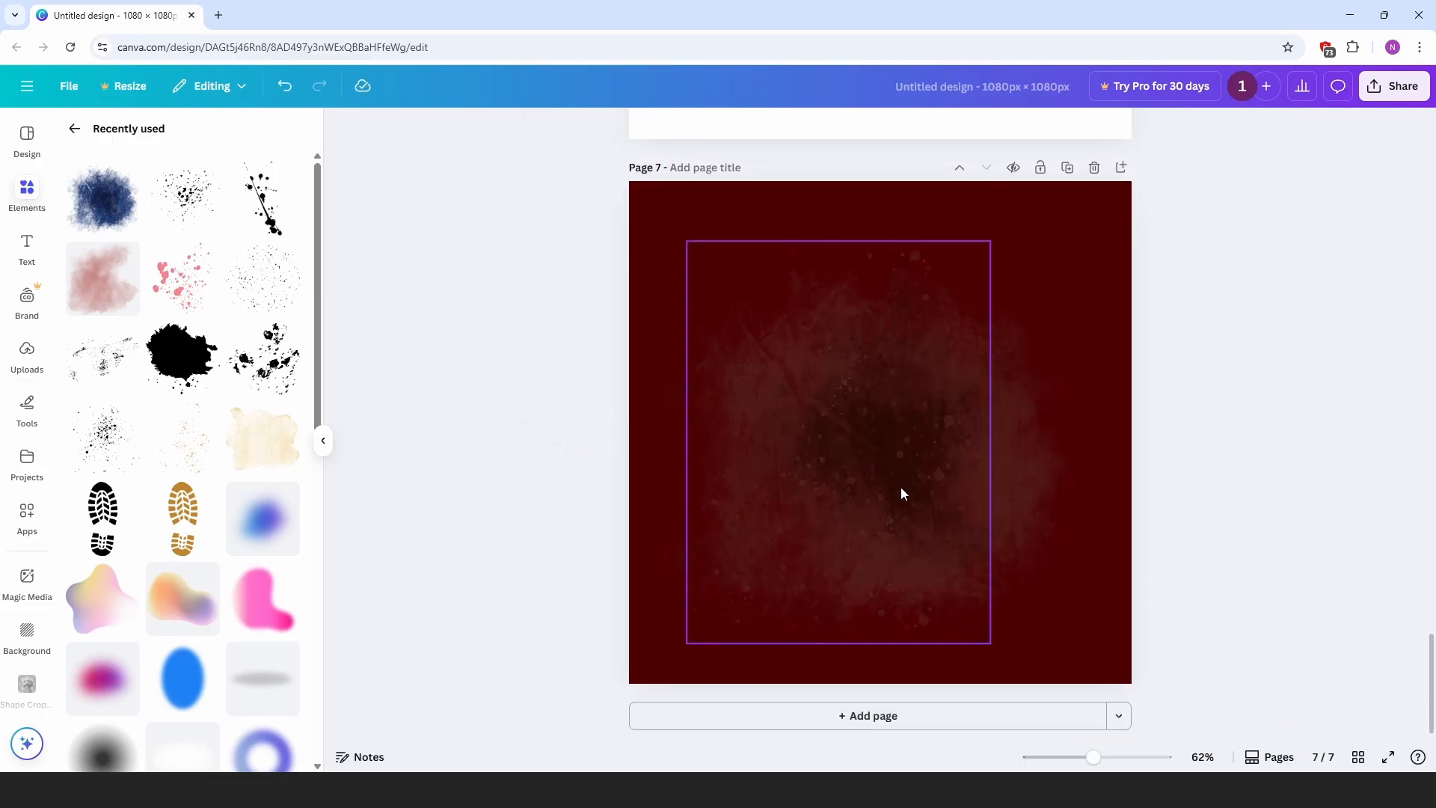
scroll(833, 408, up, 7)
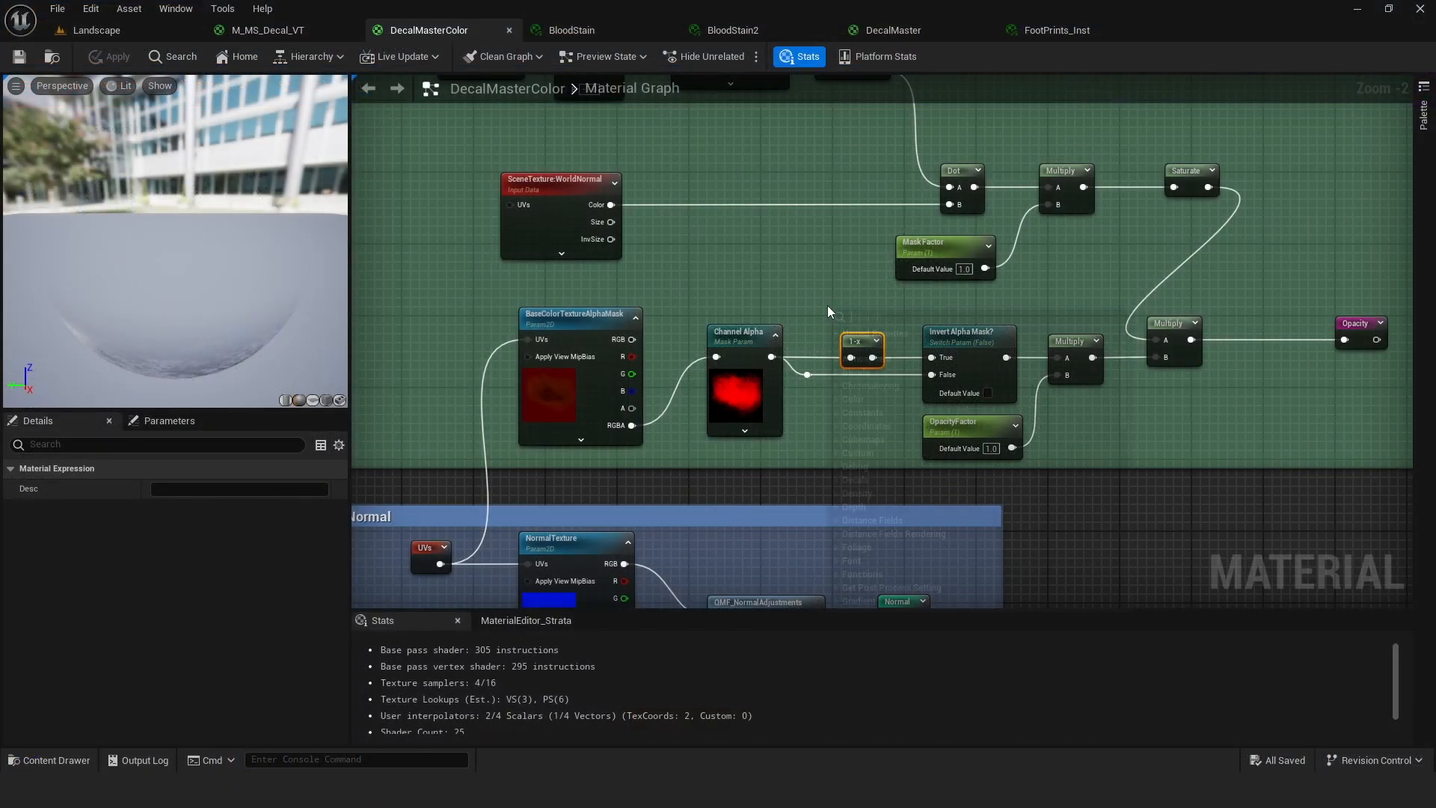
Switch to Unreal Editor, try to add a OneMinus node above Invert Alpha Mask in DecalMasterColor, and return to the page 4 footprints in Canva.
right_click(828, 306)
text(1-)
key(Return)
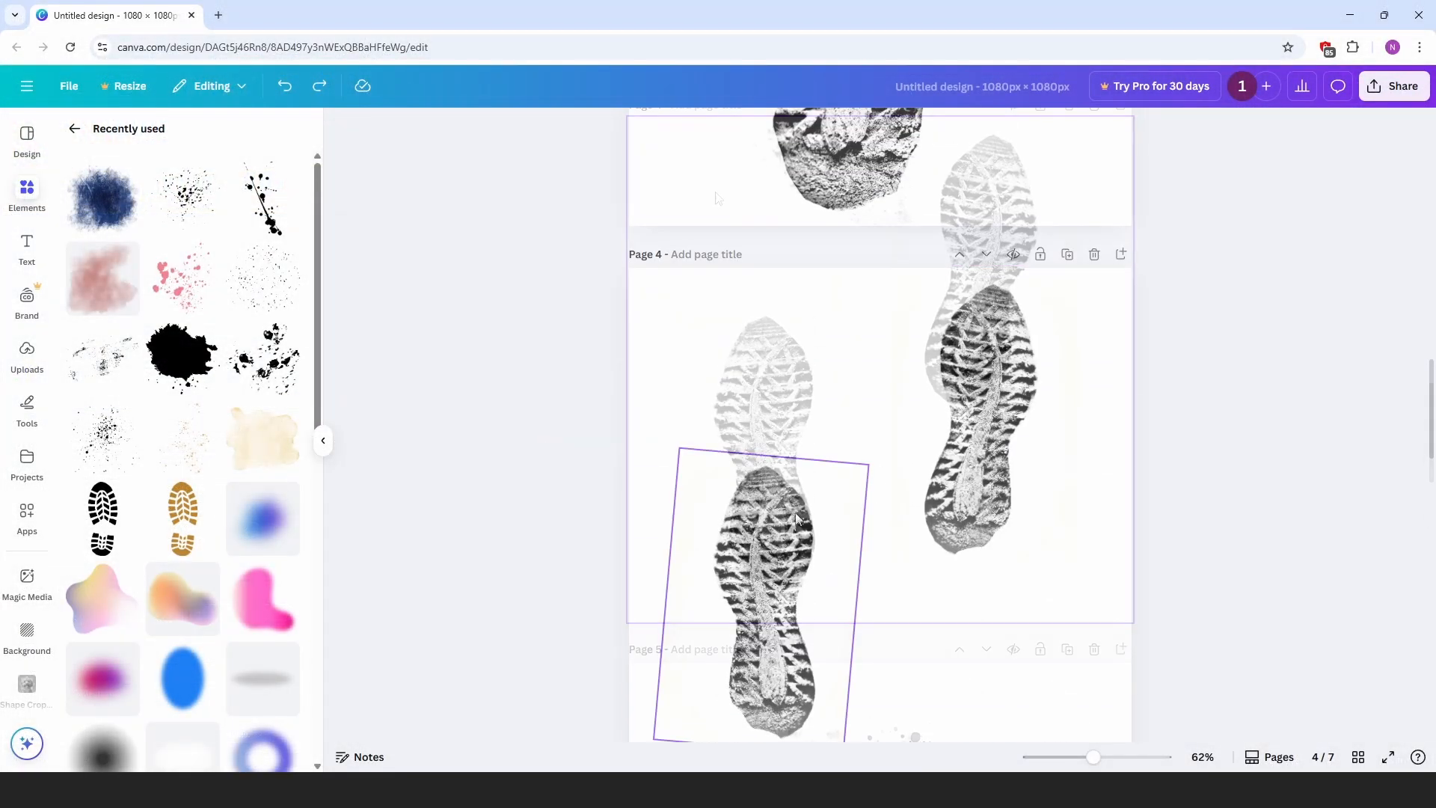
scroll(755, 330, down, 2)
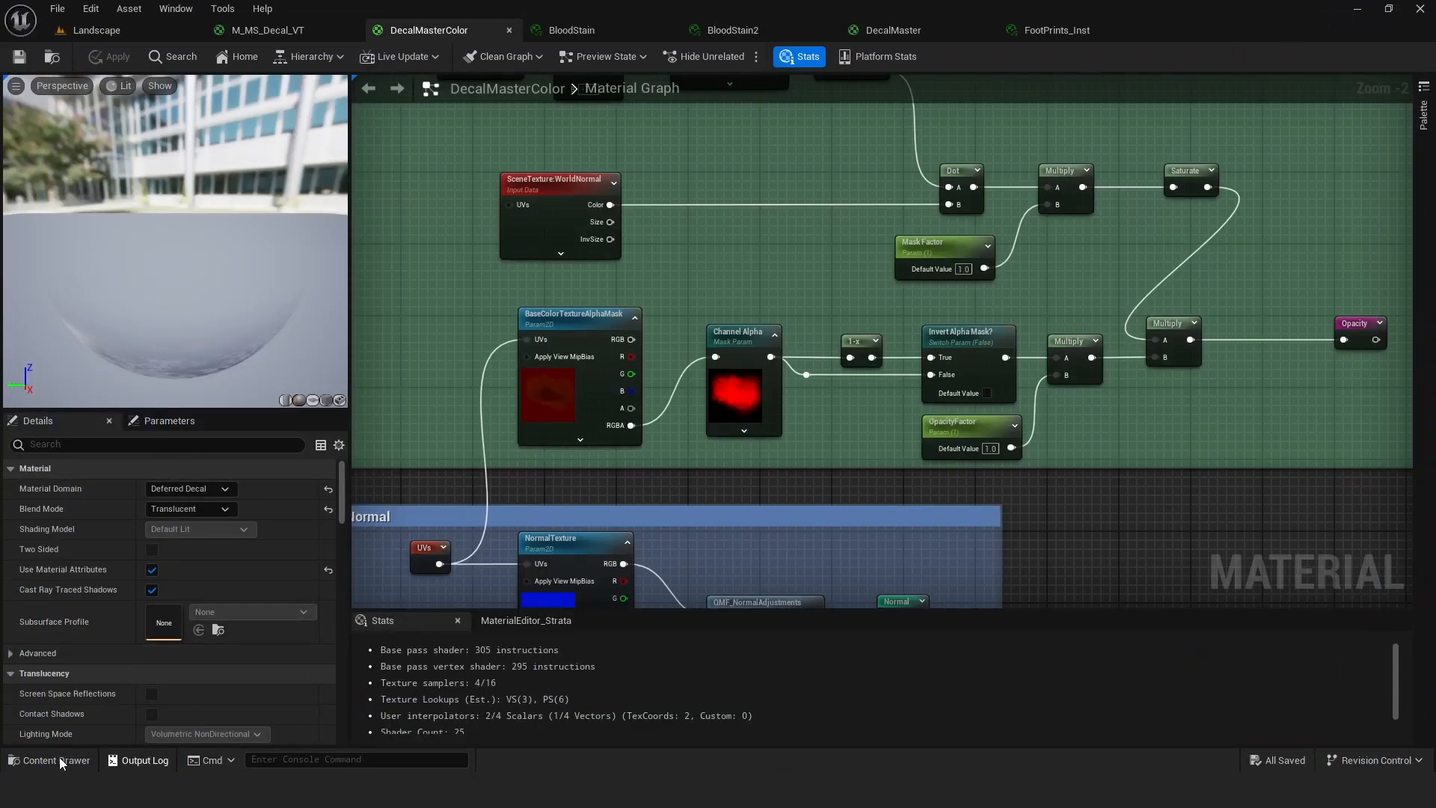
In Unreal Editor, go to the FootPrints_Inst material instance and inspect its alpha mask texture, Untitled_design__2_.
click(46, 761)
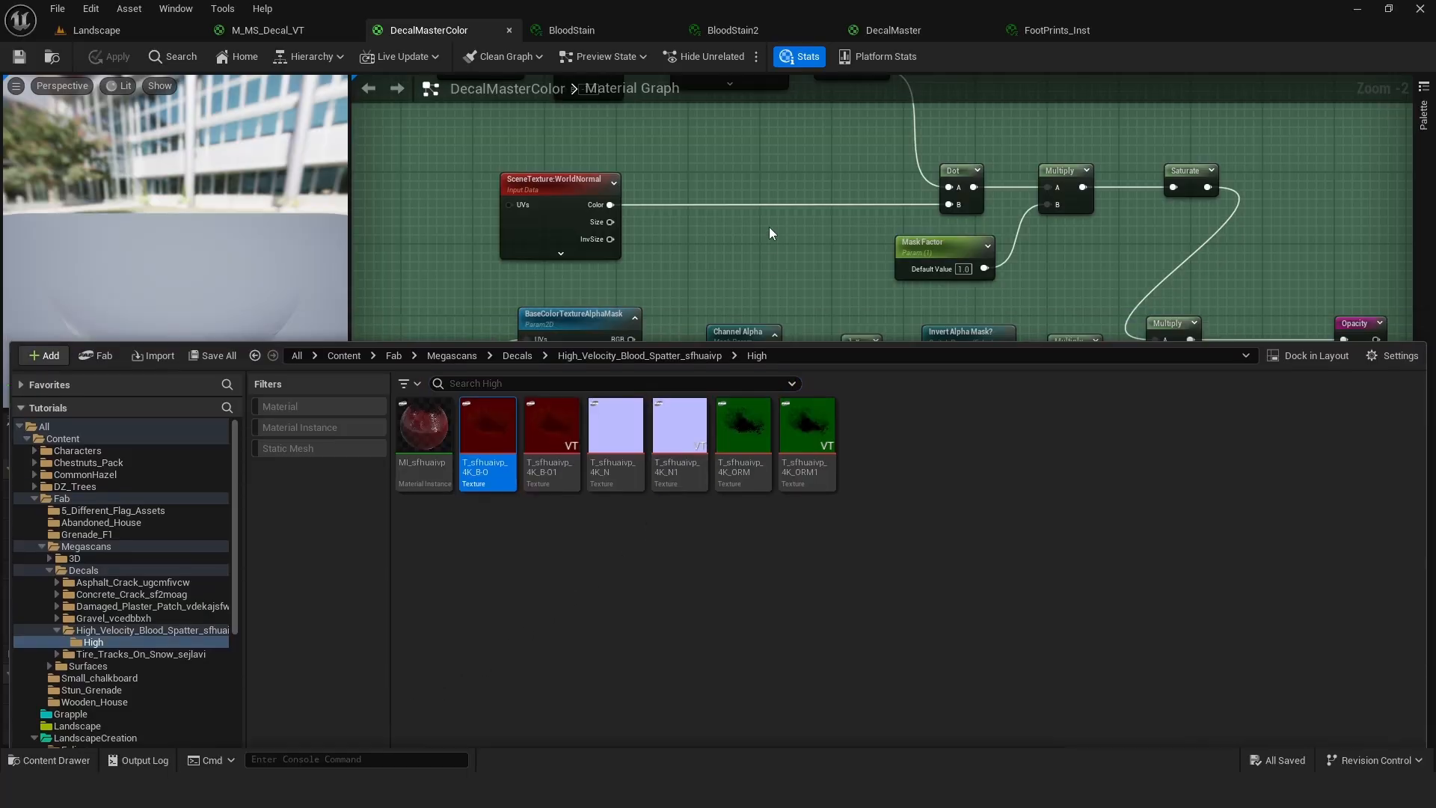
click(769, 227)
click(1056, 30)
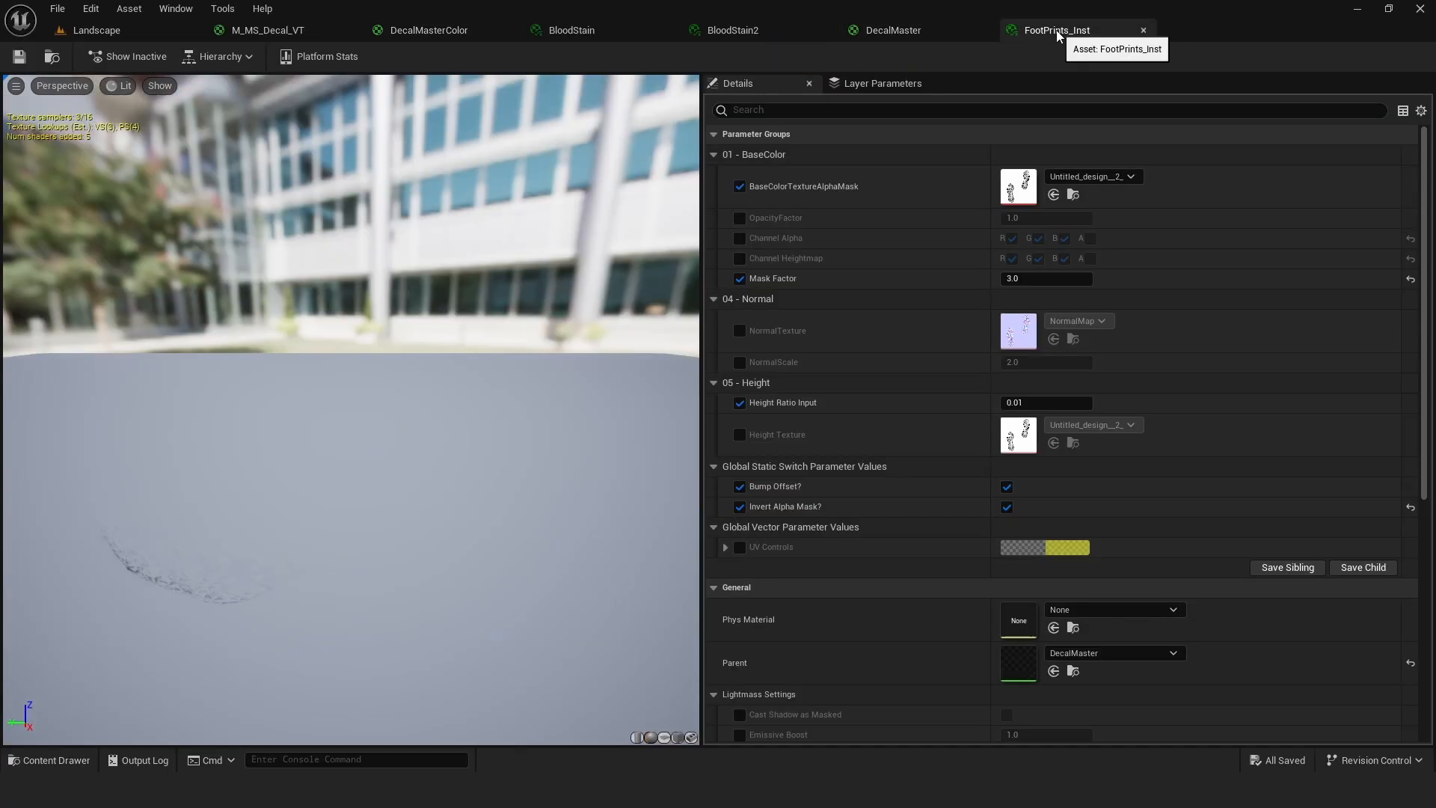
click(1073, 194)
double_click(999, 580)
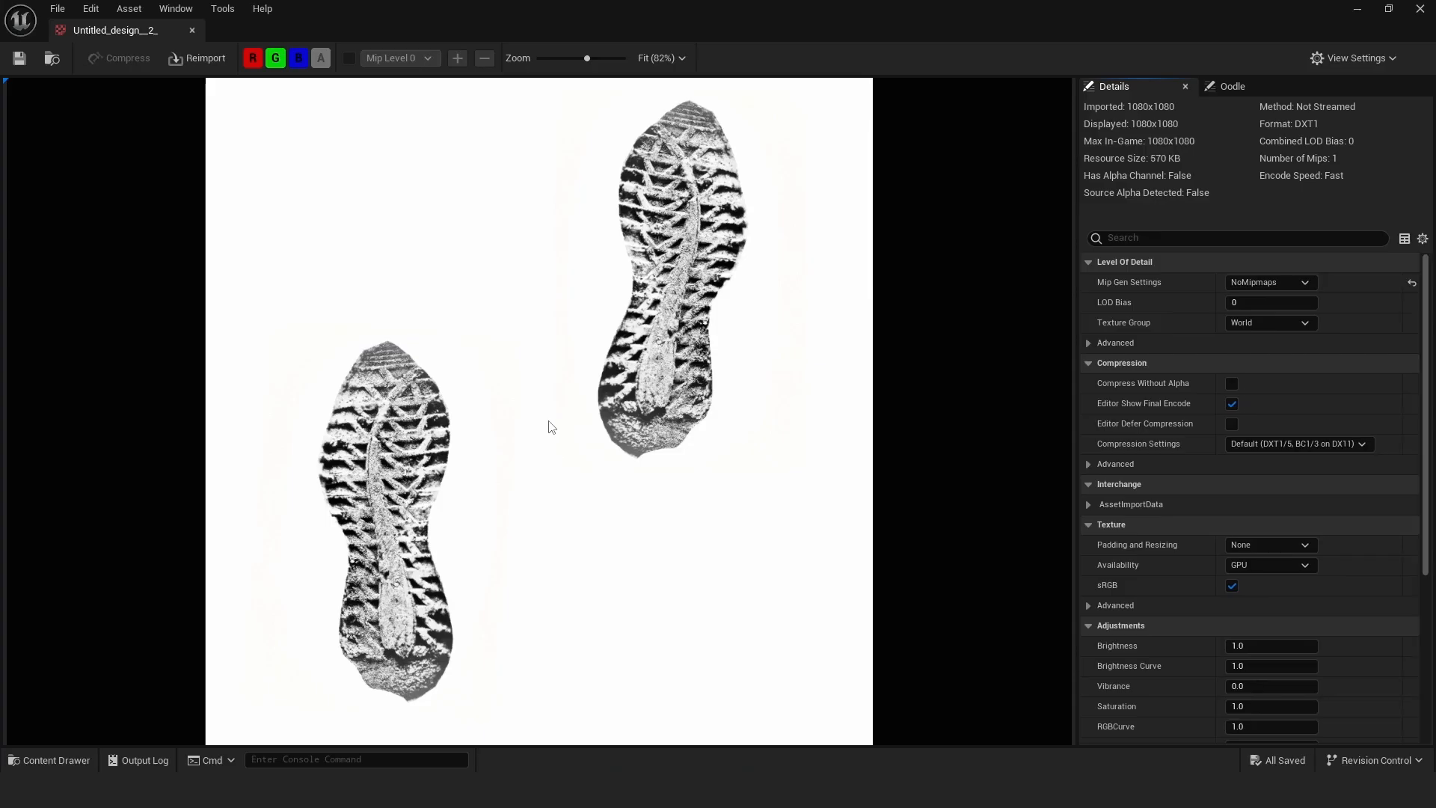
Inspect the NormalMap texture of the footprints and close the texture editor.
click(47, 760)
click(873, 576)
double_click(874, 581)
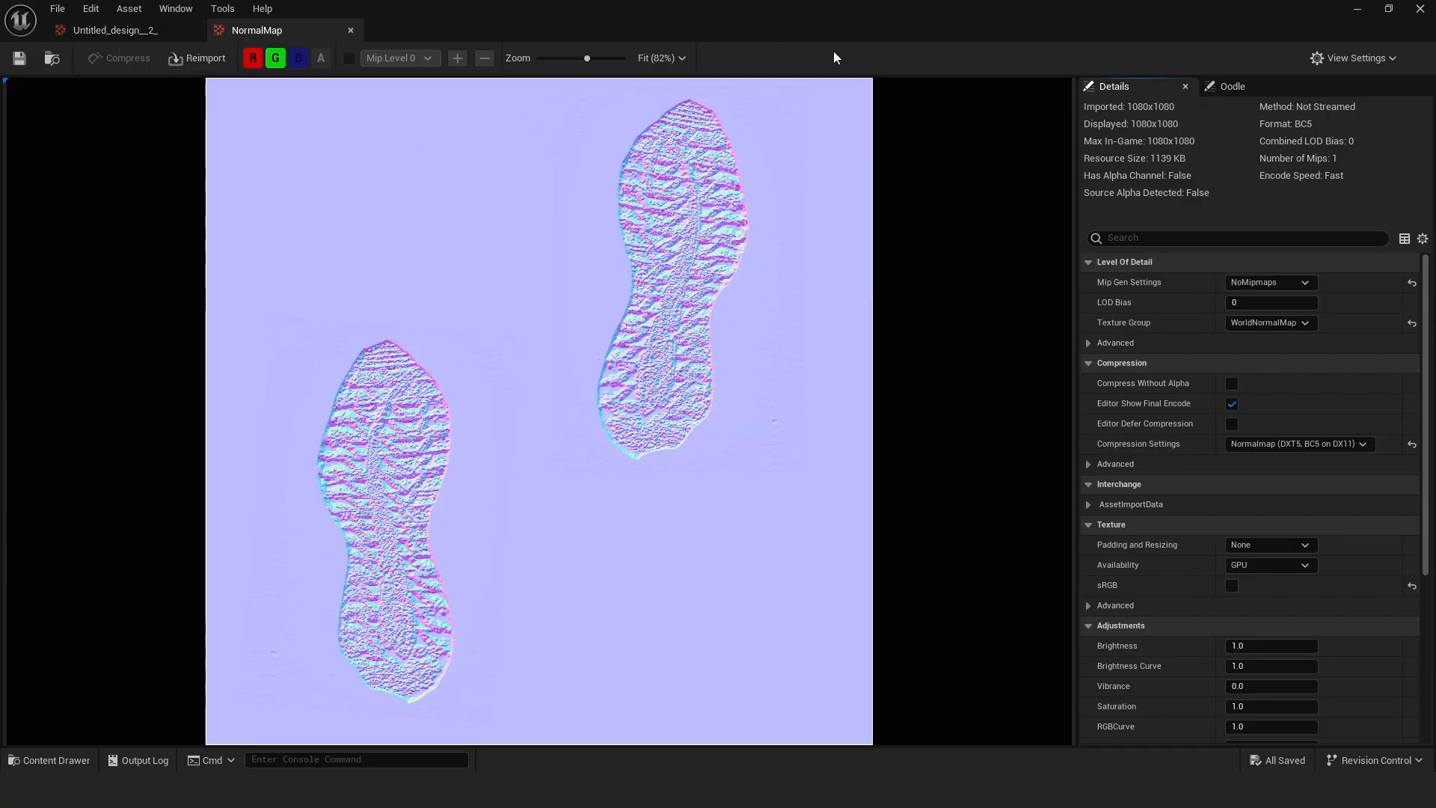
click(1420, 9)
In the Landscape level, examine the tire track decals on the dirt road and the blood stain and footprint decals on the white platform.
click(95, 30)
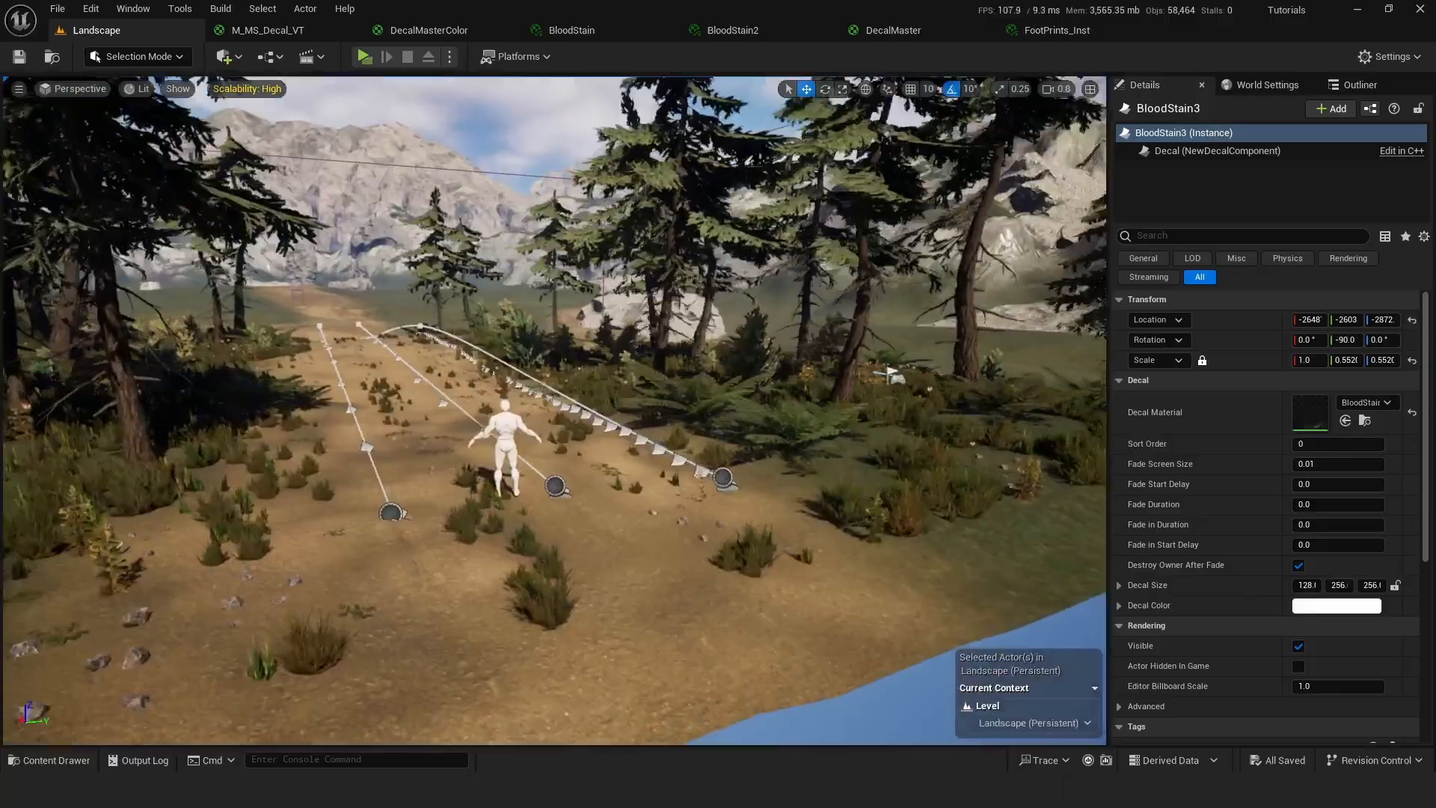
right_drag(554, 411, 659, 498)
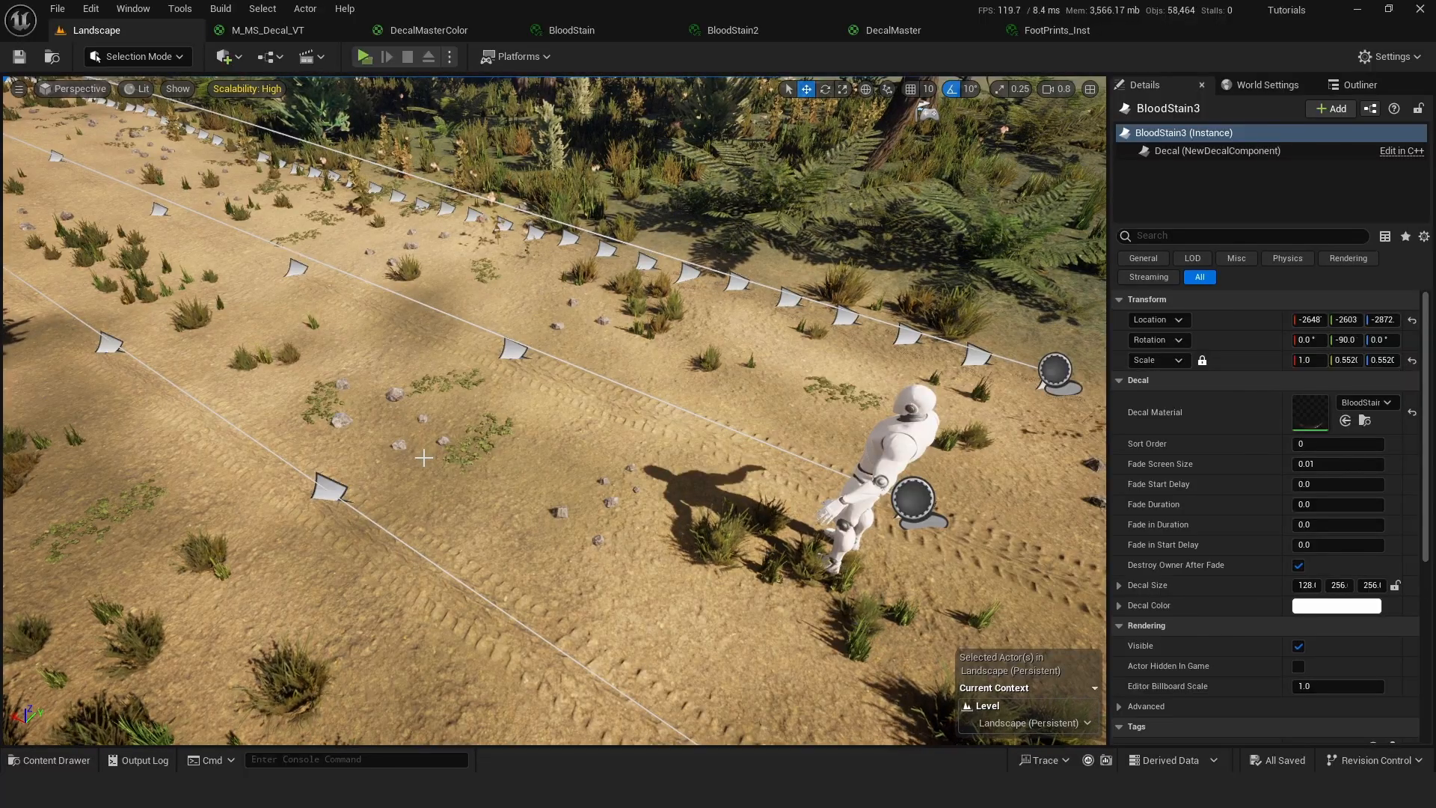
right_drag(422, 455, 515, 438)
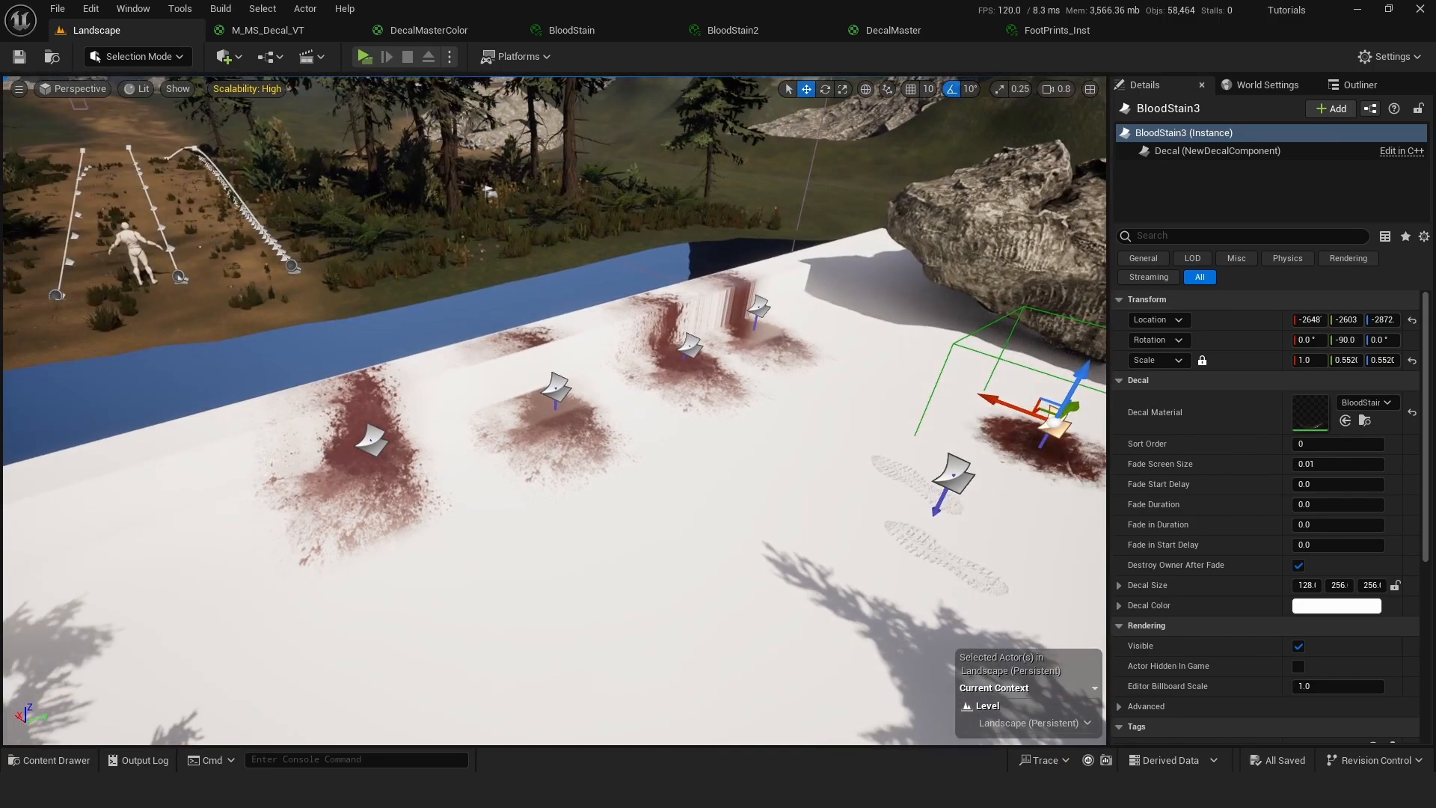
right_drag(514, 438, 422, 460)
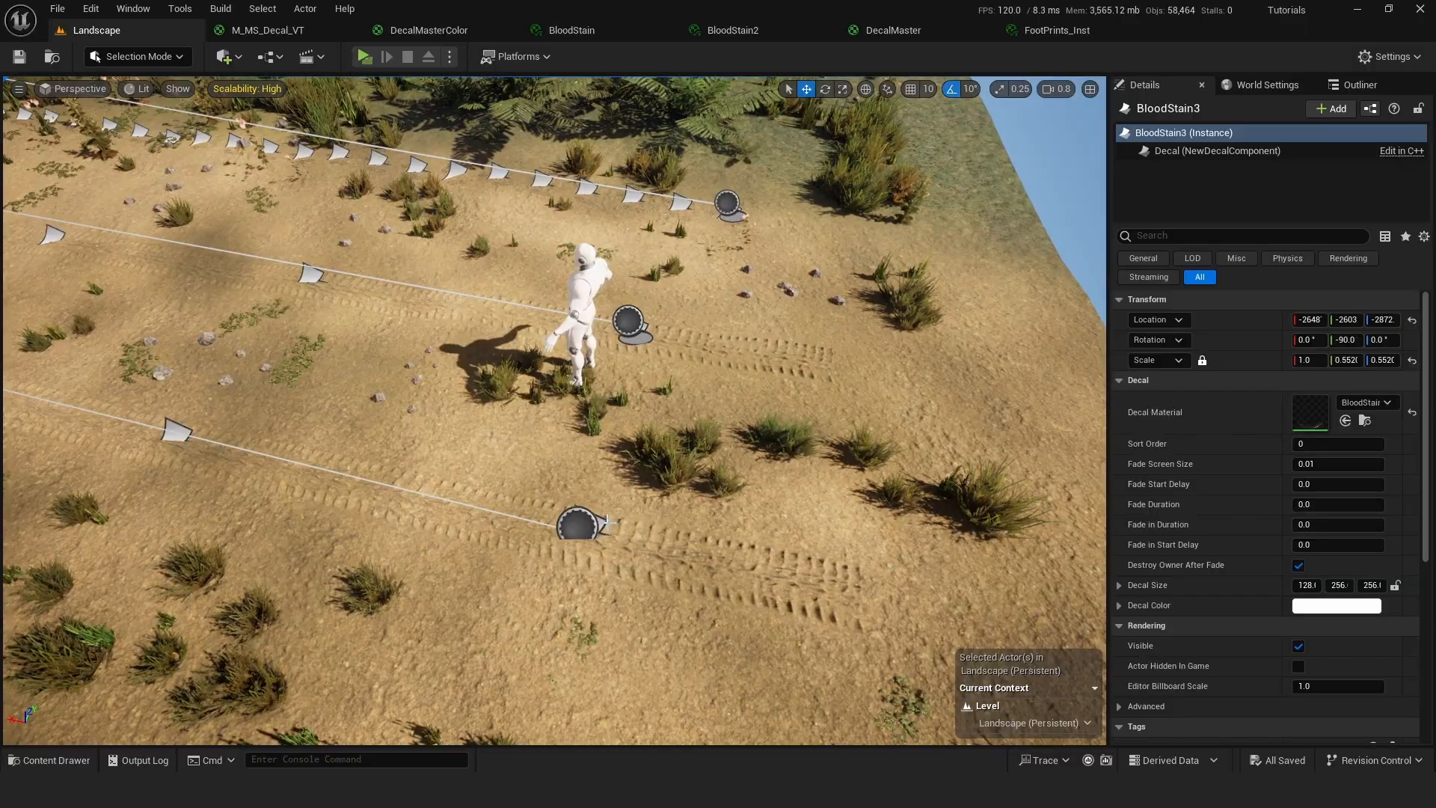
right_drag(577, 516, 666, 303)
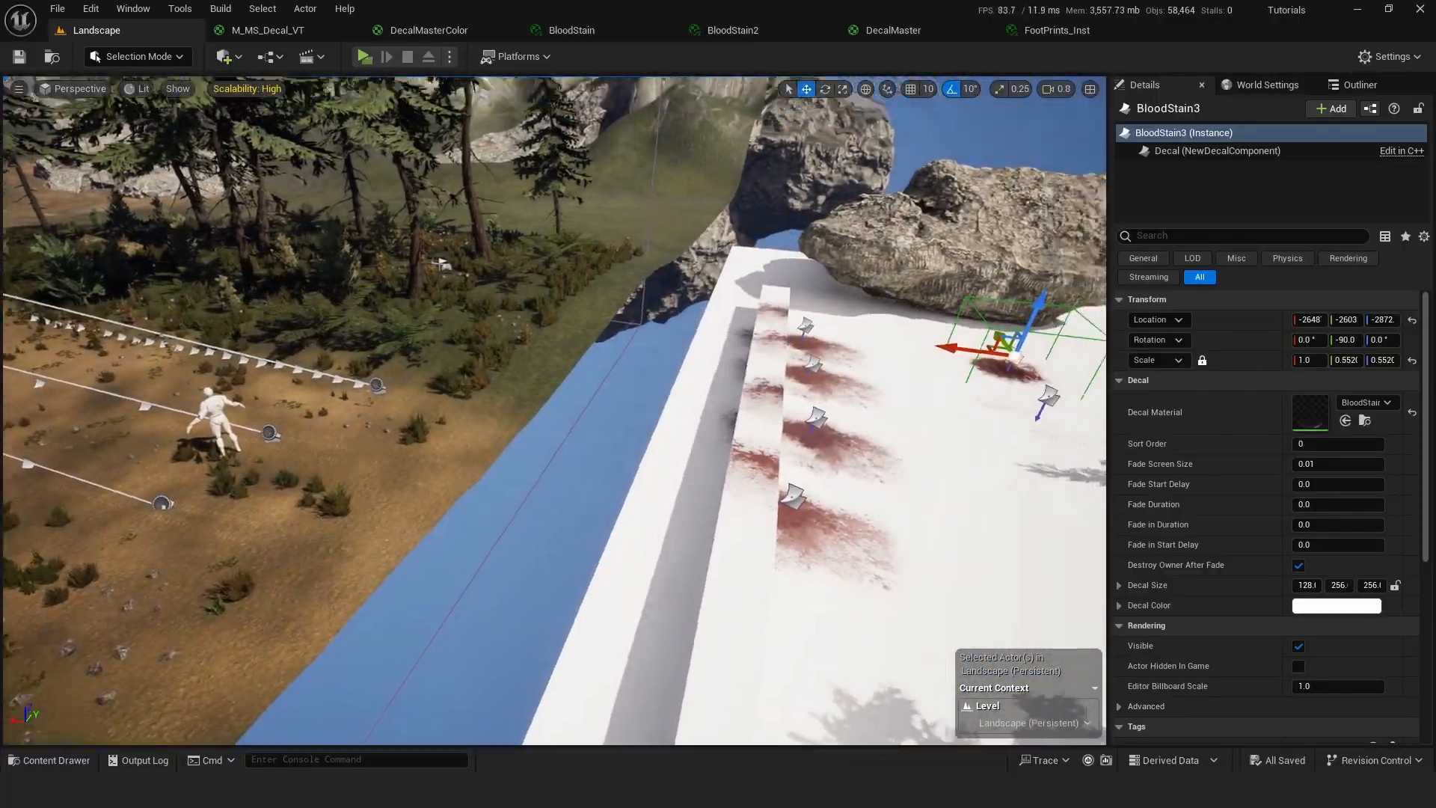
right_drag(666, 303, 793, 291)
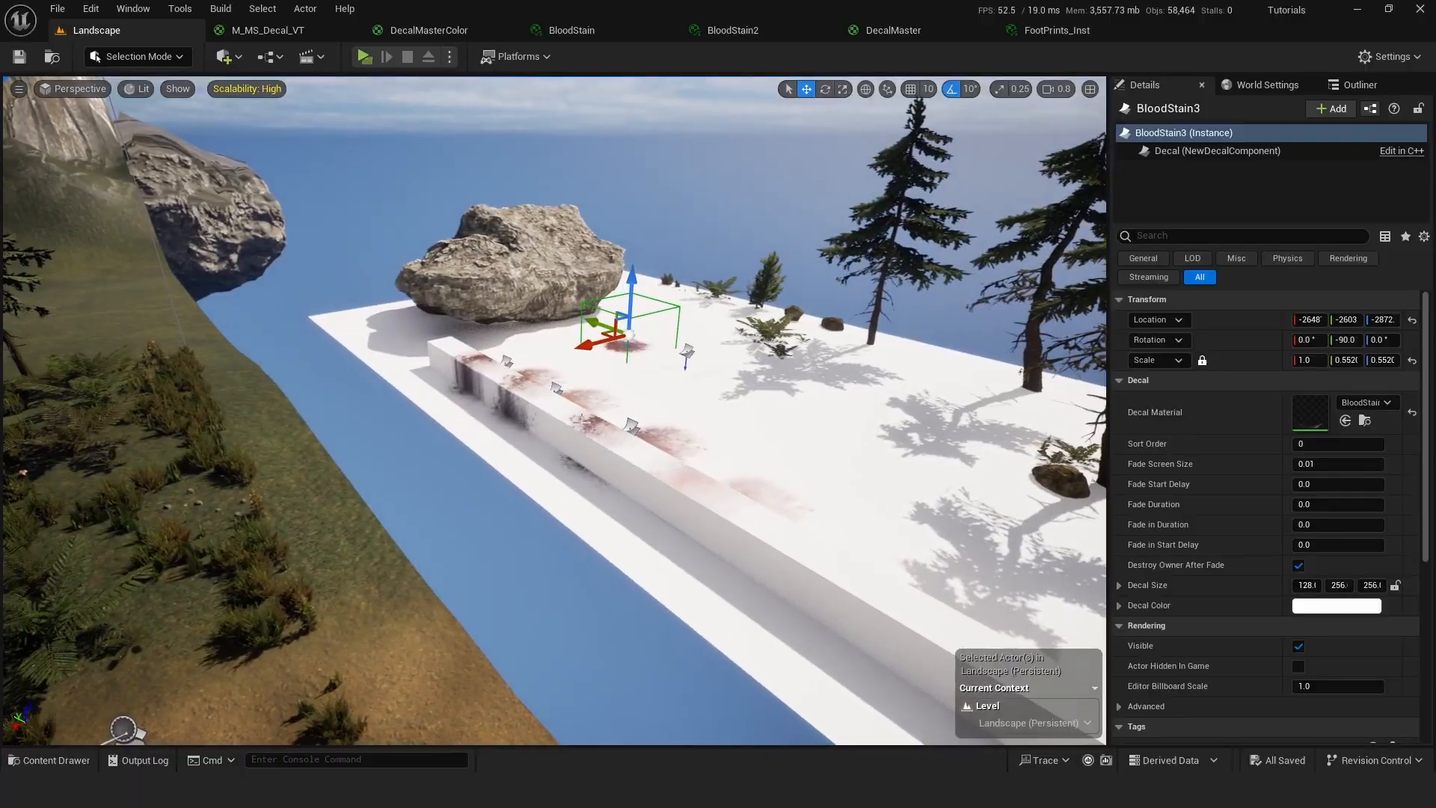